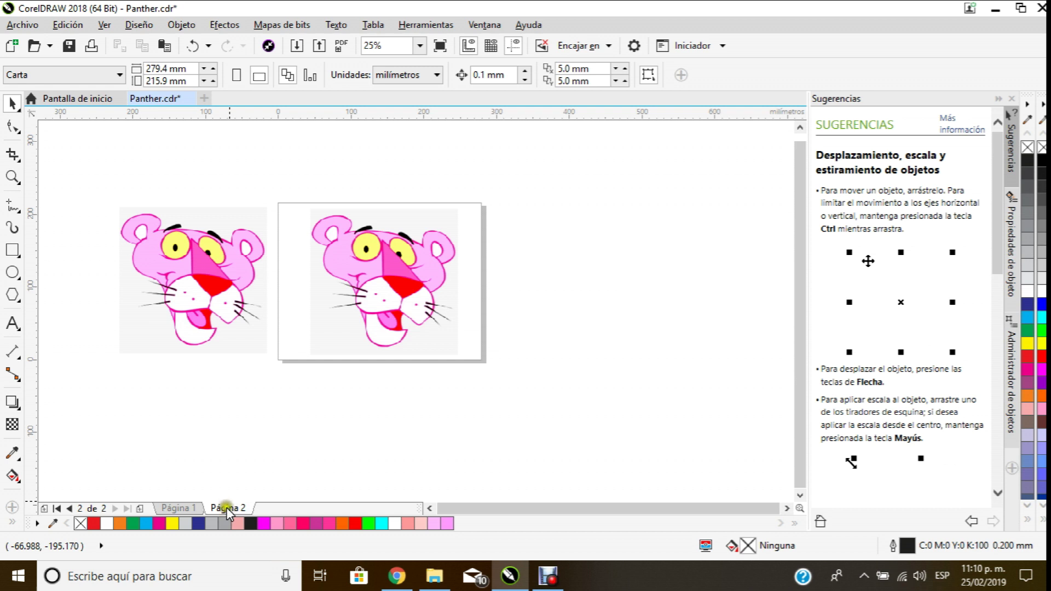
Step: Move the panther bitmap off the page on Página 2 and delete it
drag(514, 194, 593, 221)
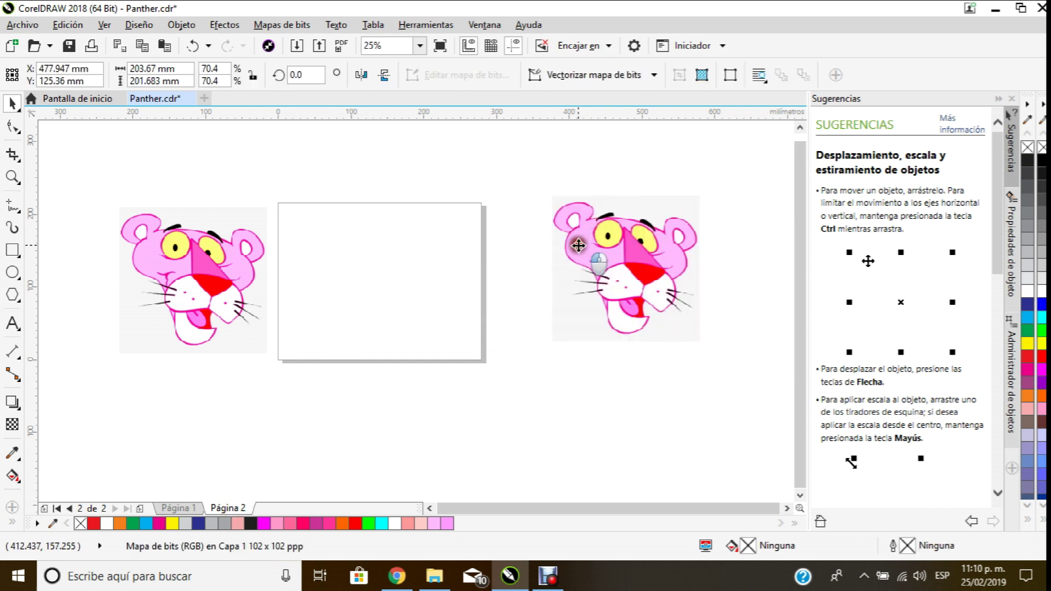
key(Delete)
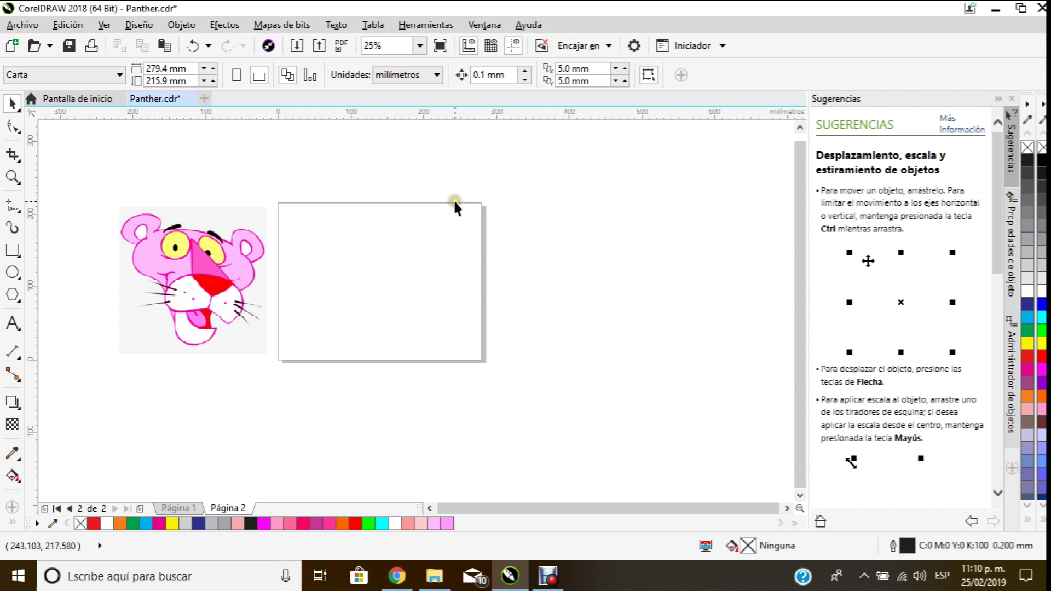
scroll(438, 201, down, 1)
scroll(405, 191, up, 1)
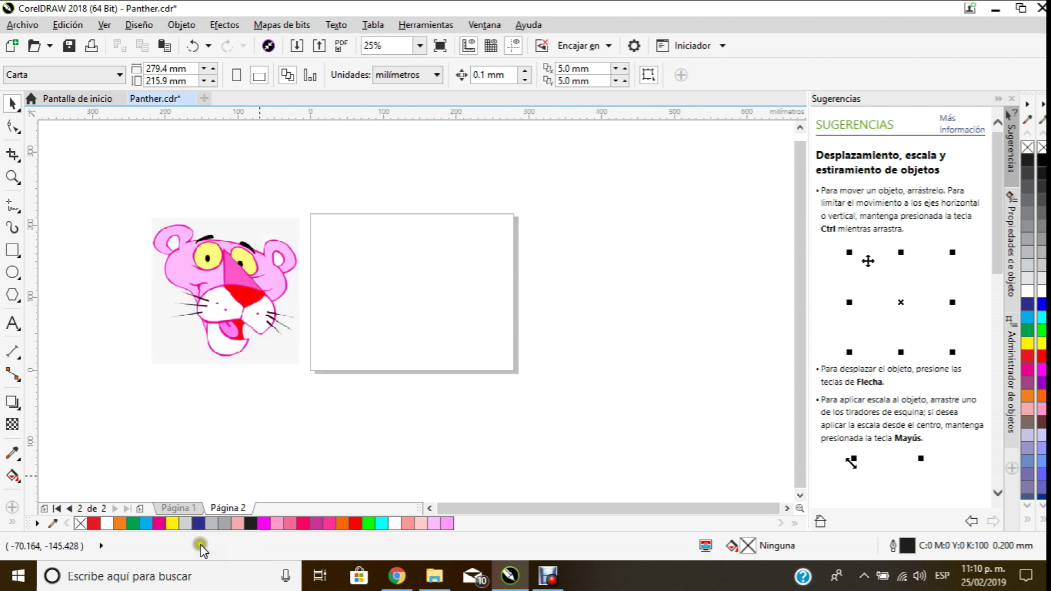
Step: Switch to Página 1 and move the panther bitmap off the page to expose the vector drawing underneath
click(185, 509)
scroll(412, 245, up, 1)
scroll(410, 263, down, 1)
scroll(426, 185, up, 1)
scroll(426, 185, down, 1)
drag(418, 192, 571, 214)
scroll(542, 235, up, 1)
scroll(542, 208, down, 1)
scroll(379, 246, up, 1)
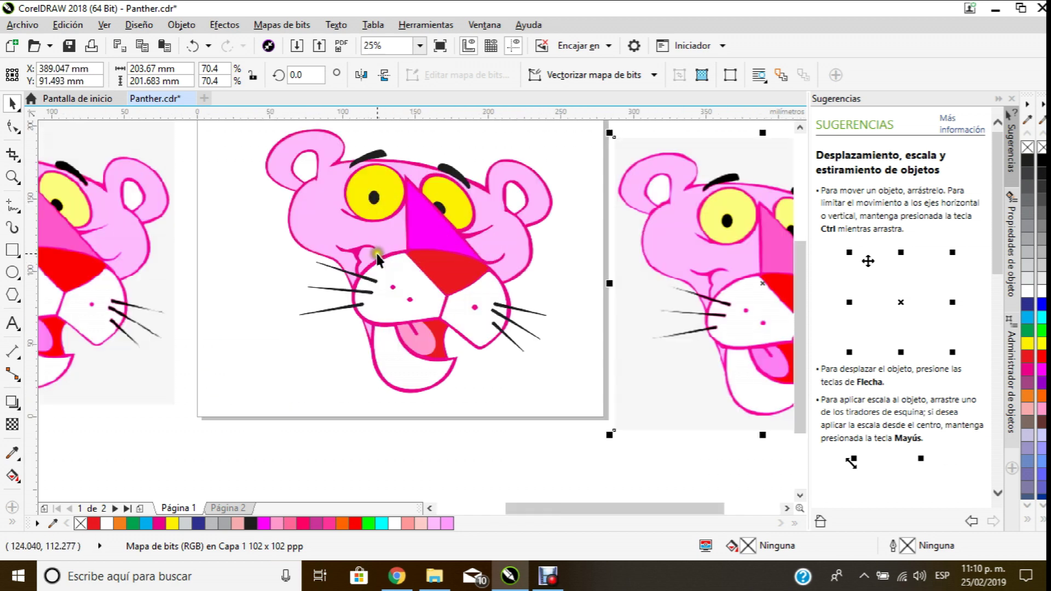
Step: Undo the moves of the panther bitmap on Página 1 and deselect it
scroll(319, 245, down, 1)
key(ctrl+z)
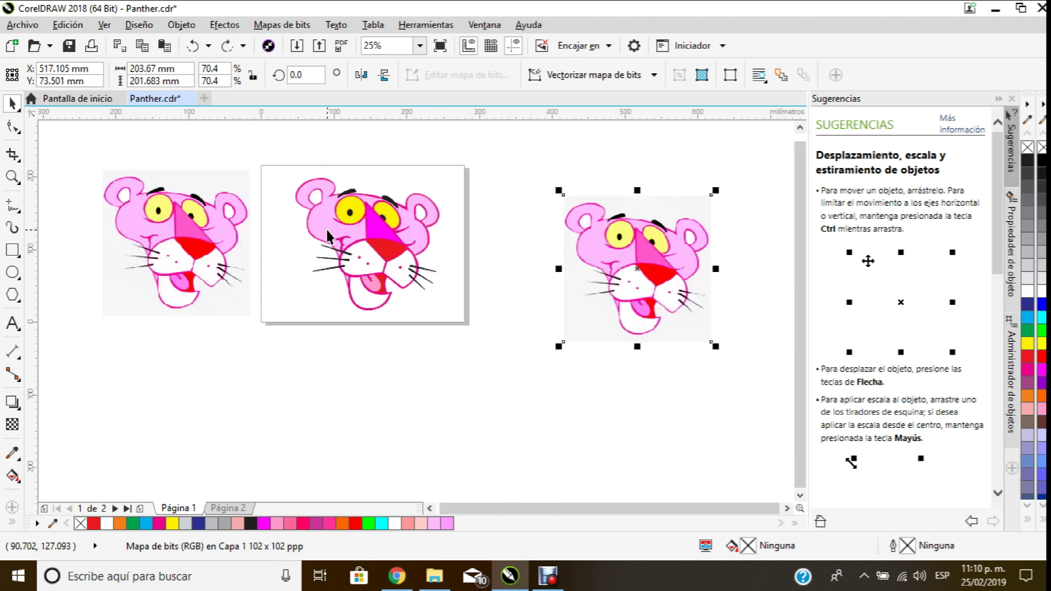
key(ctrl+z)
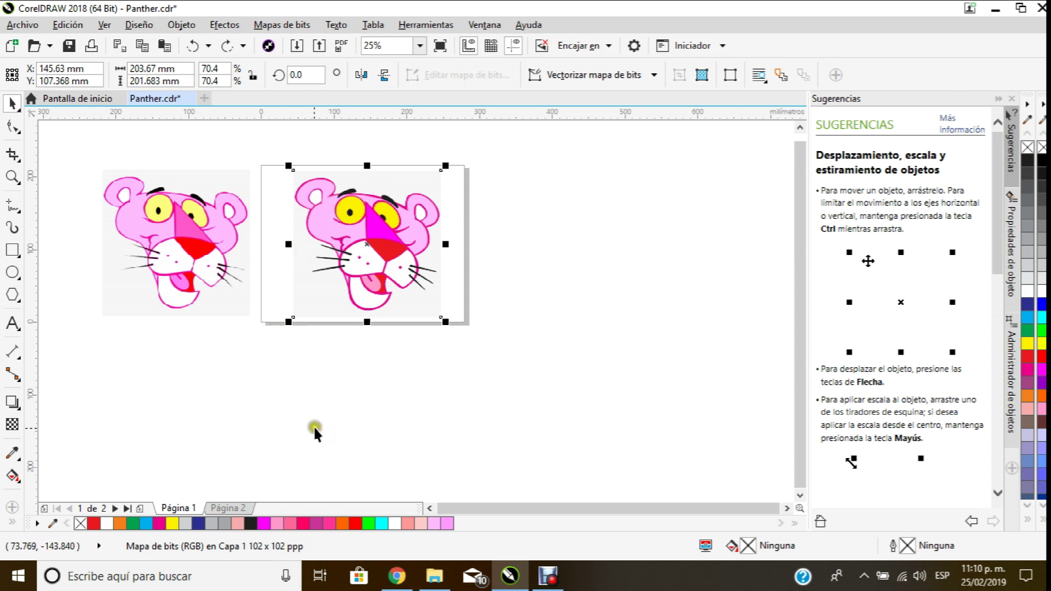
click(323, 442)
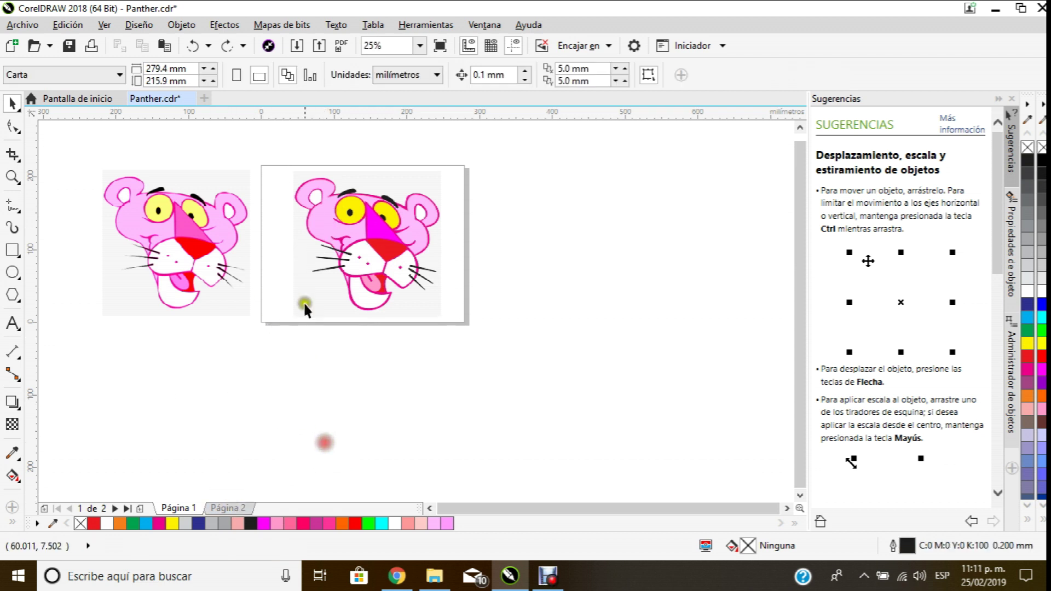
Step: Start a new document and choose Carta as its page size
click(22, 25)
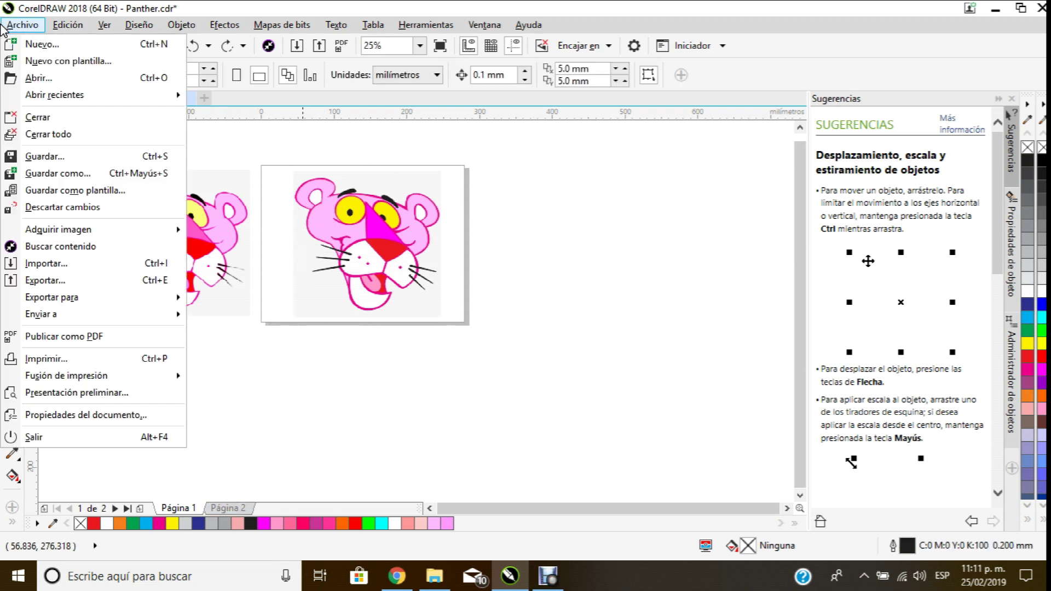
click(68, 45)
drag(614, 94, 524, 106)
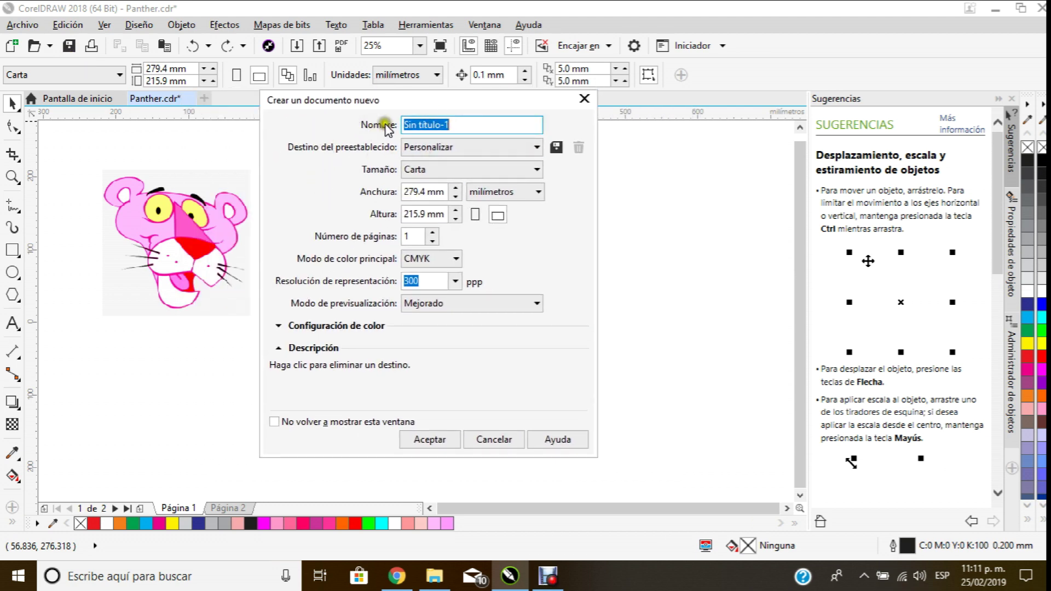
click(535, 170)
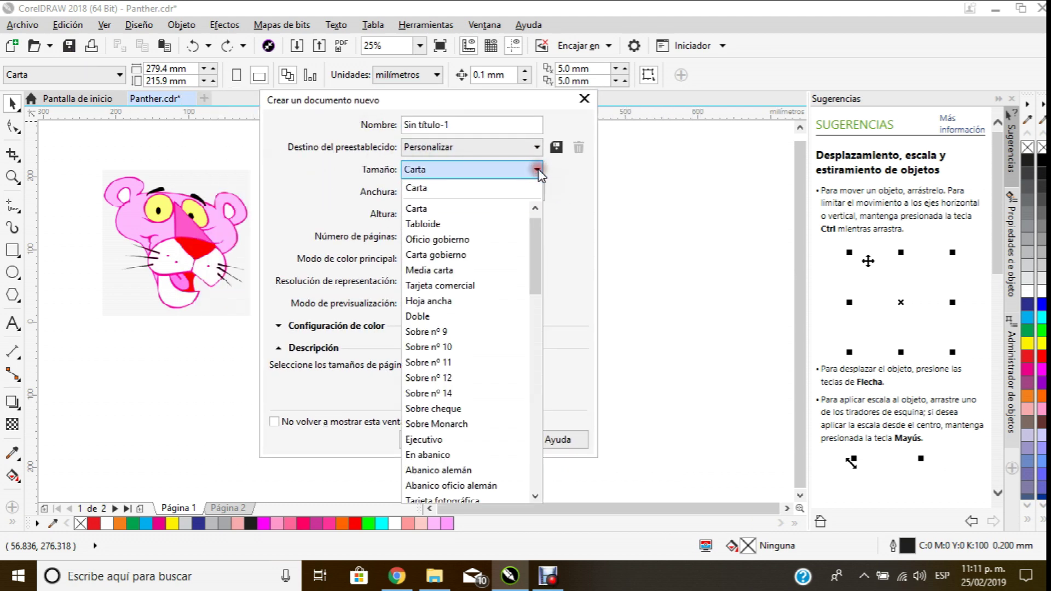
drag(535, 234, 550, 211)
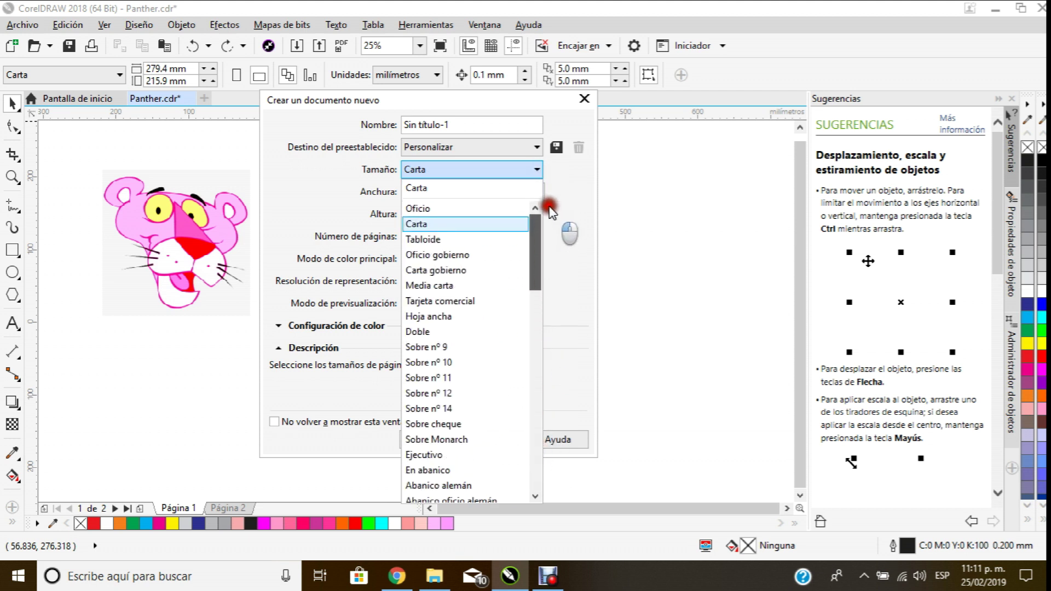
click(427, 229)
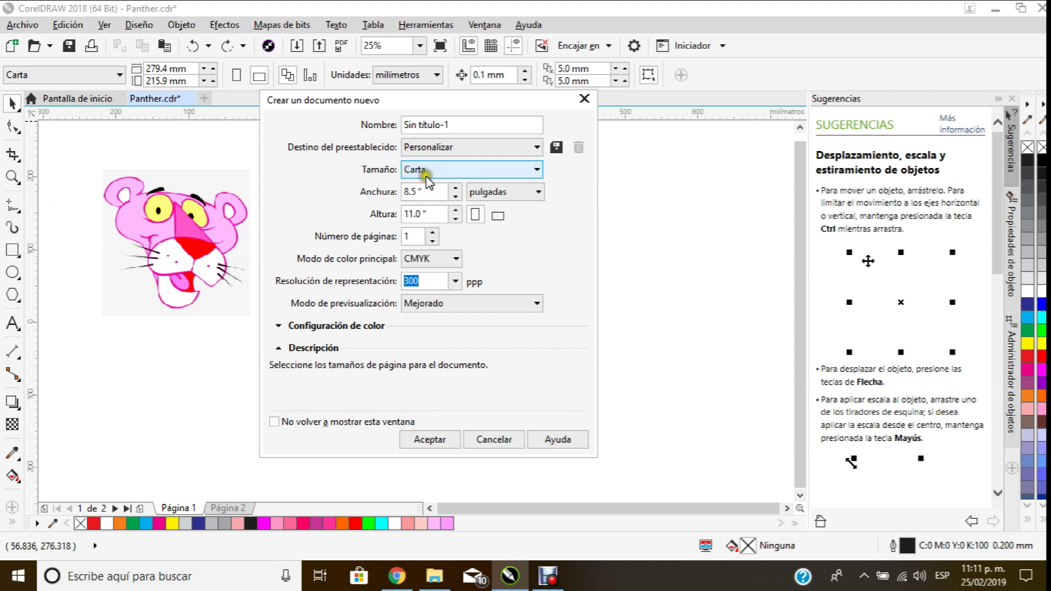
Step: Set the new document's measurement unit to milímetros
click(539, 192)
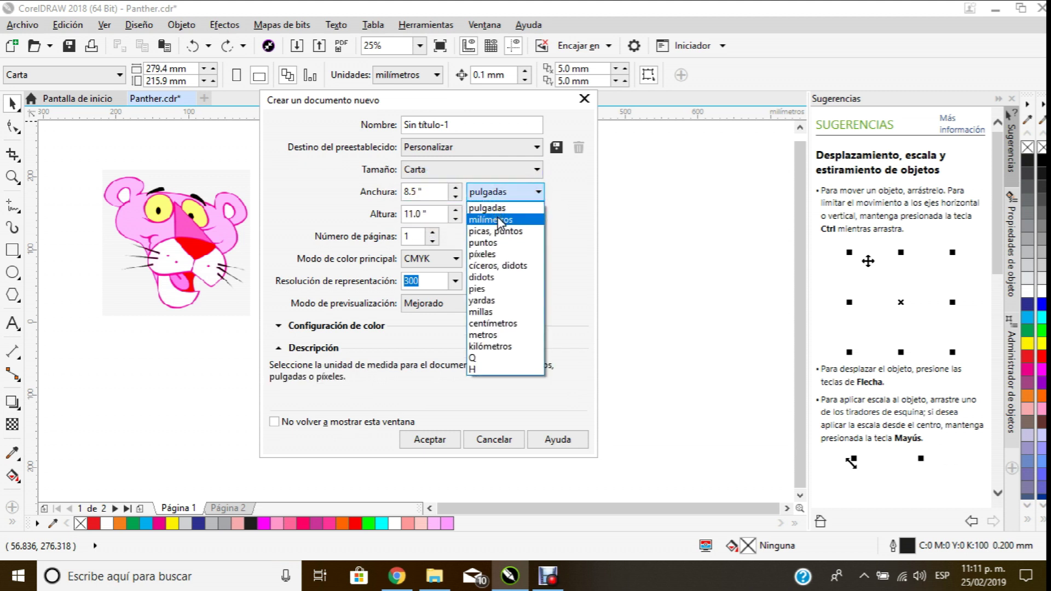
click(492, 323)
click(539, 192)
click(510, 213)
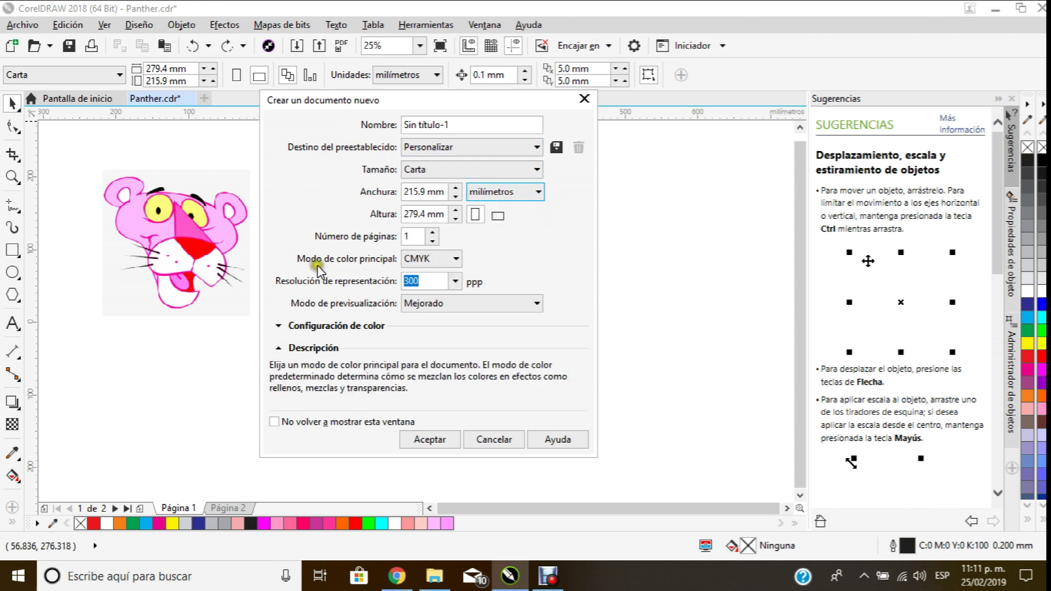
Step: Check the primary color mode choices, keep CMYK, and create the document
click(458, 258)
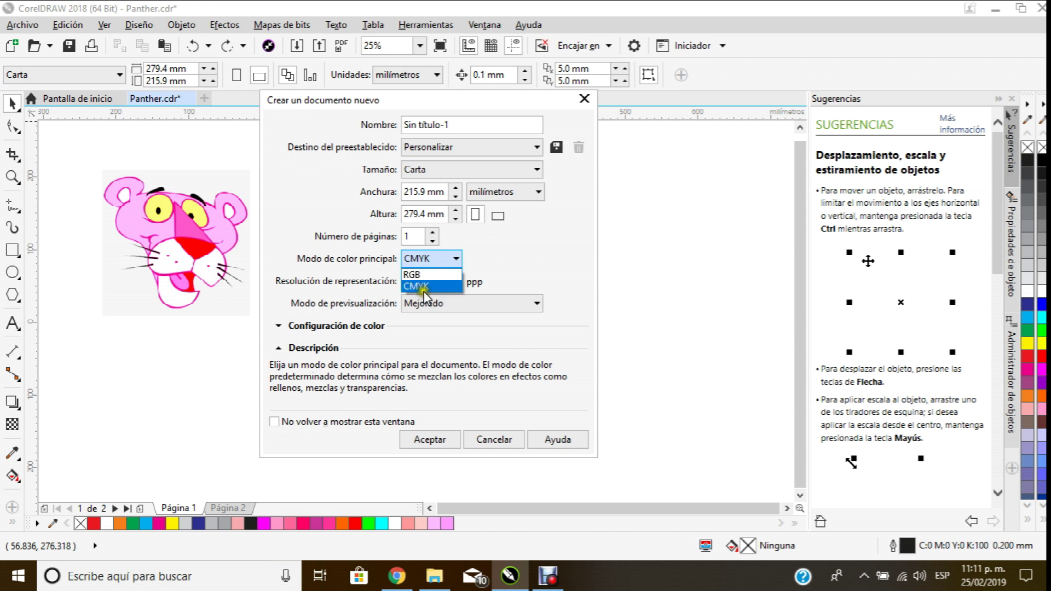
click(535, 247)
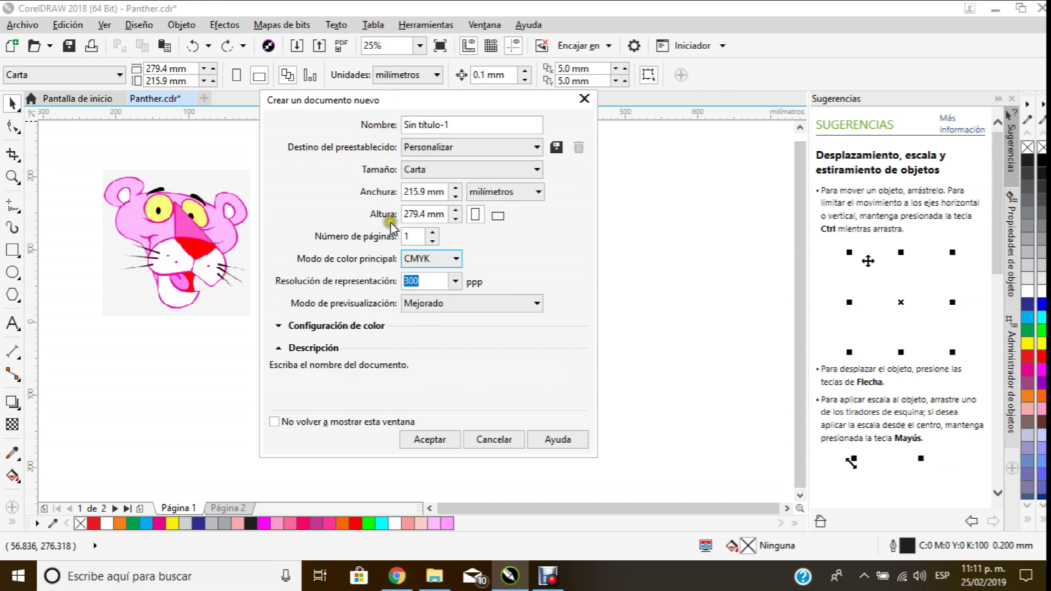
click(427, 438)
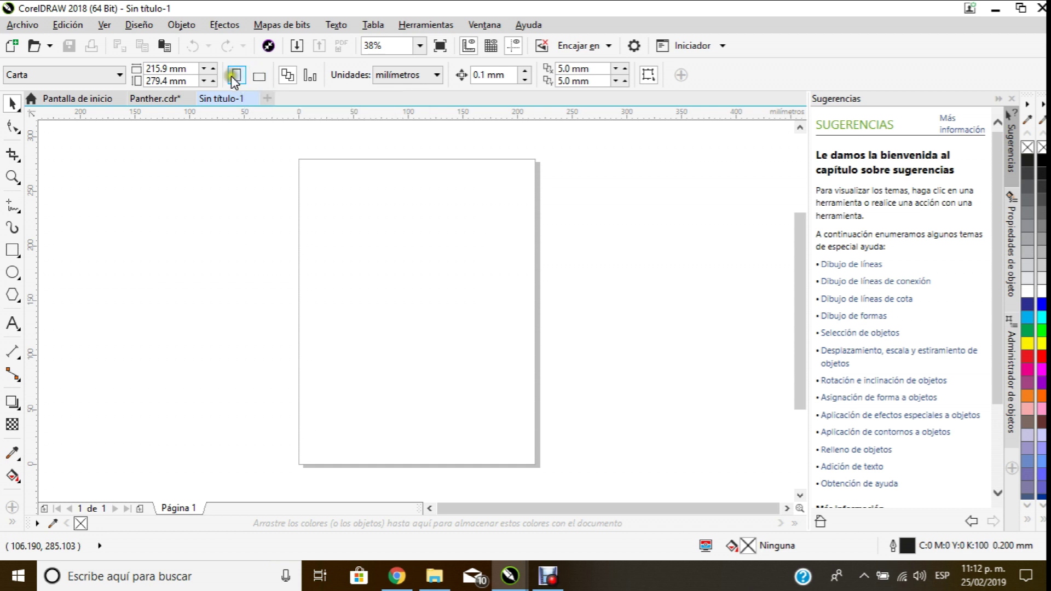
Step: Switch the page to landscape orientation and back to portrait
click(258, 76)
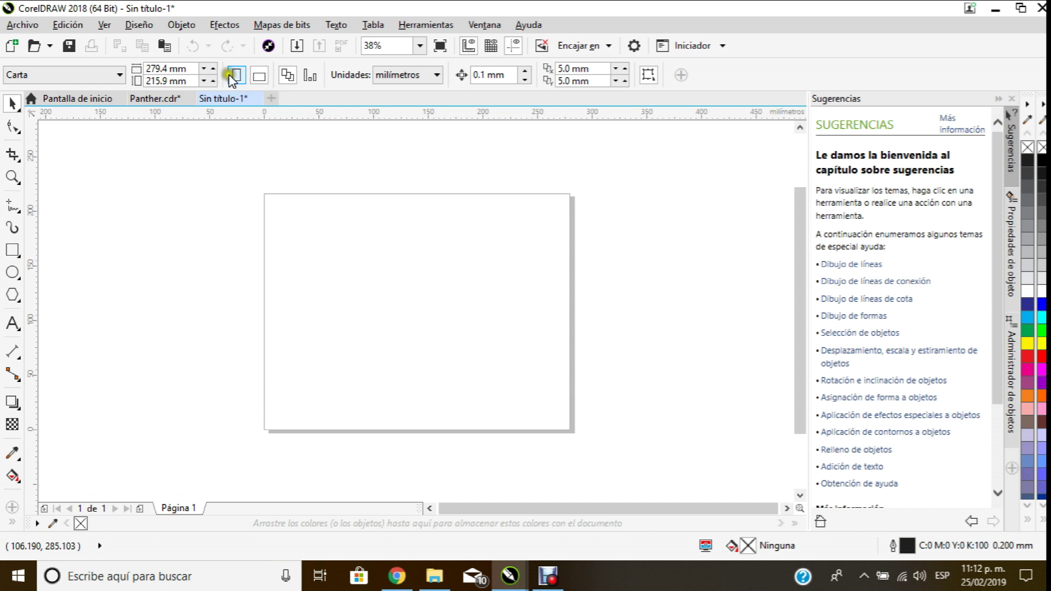
click(236, 75)
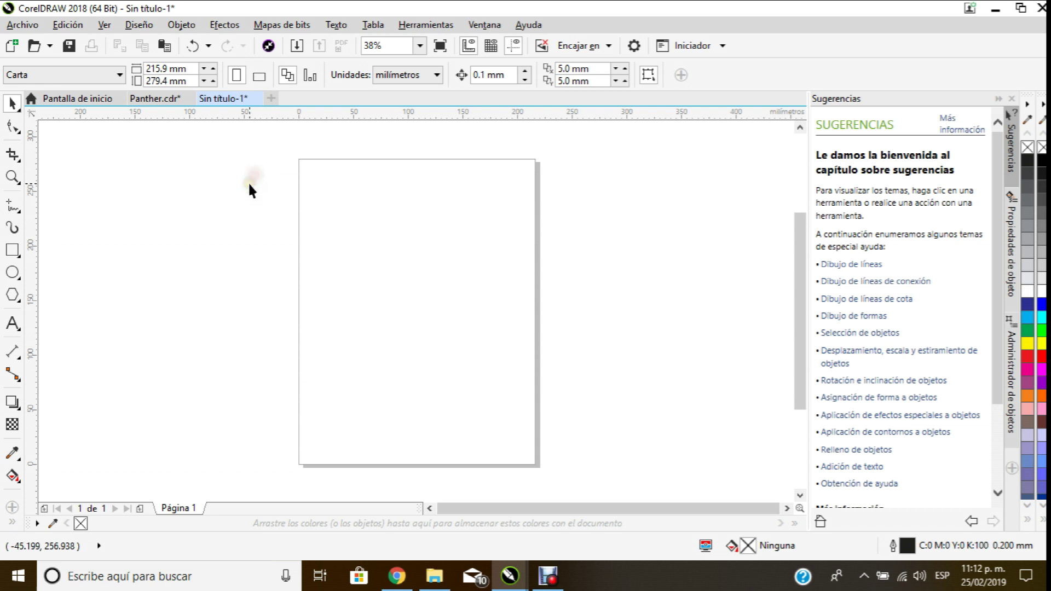
scroll(335, 241, down, 2)
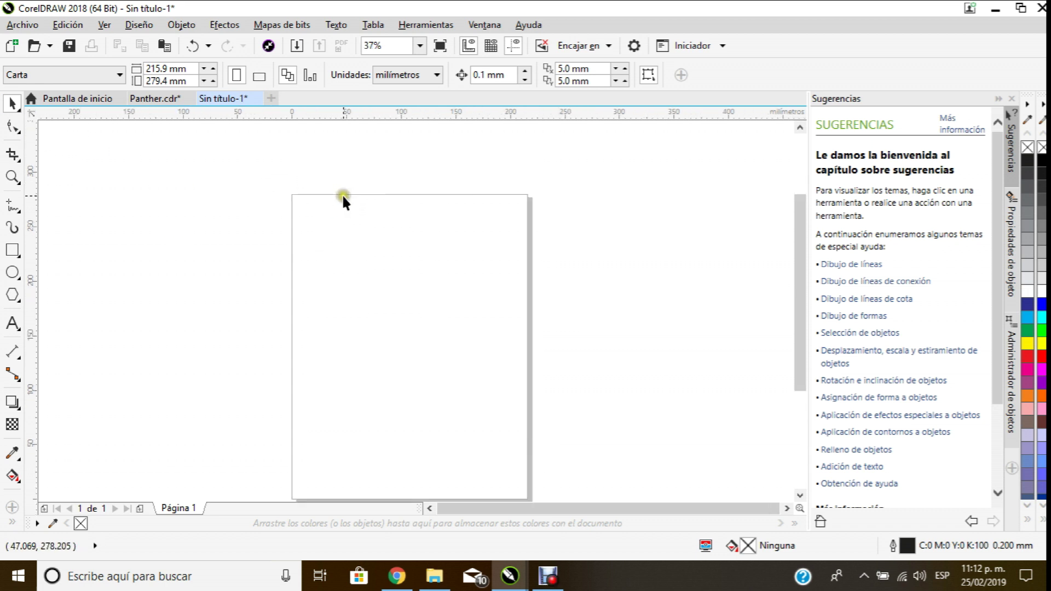
scroll(155, 195, down, 1)
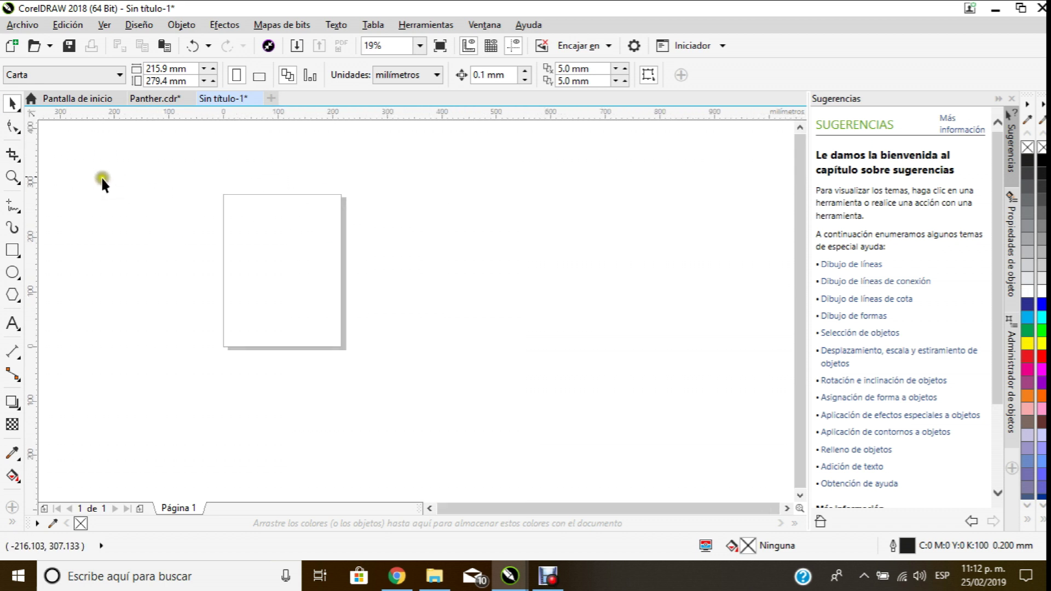
Step: Go through the Crop, Zoom, Freehand and Shape tools and return to the Pick tool
click(13, 155)
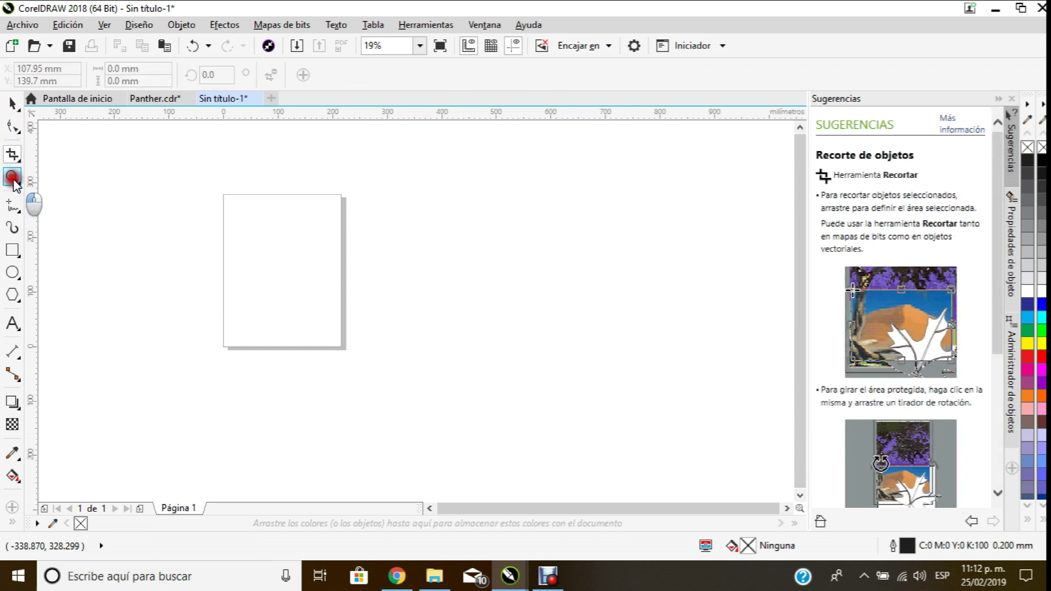
click(13, 177)
click(12, 206)
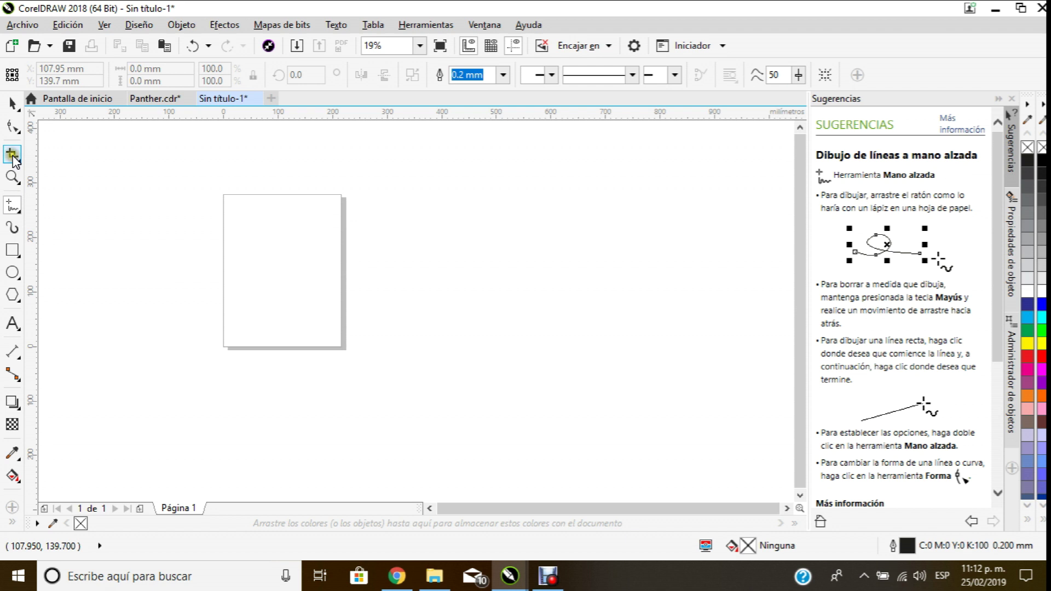
click(13, 155)
click(13, 126)
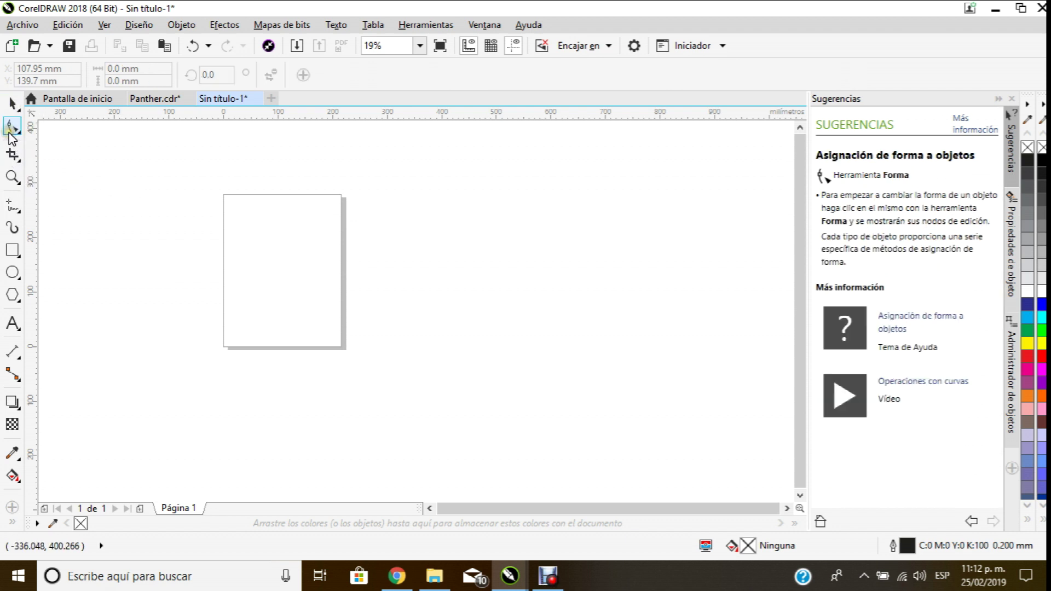
click(17, 105)
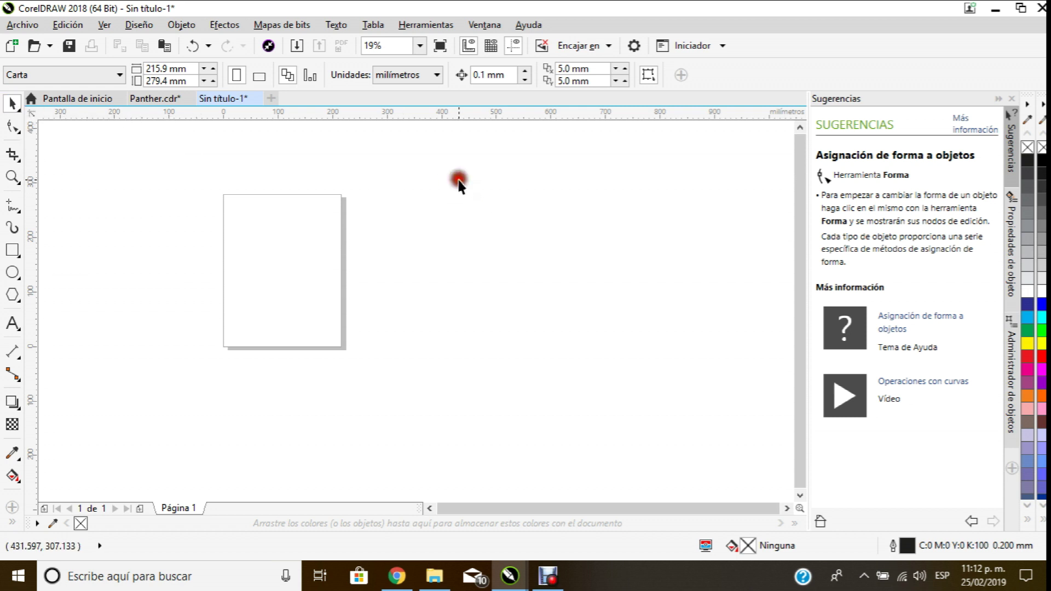
Step: Try pulgadas and centímetros as the document's units, then return to milímetros
scroll(419, 211, down, 1)
scroll(357, 195, up, 1)
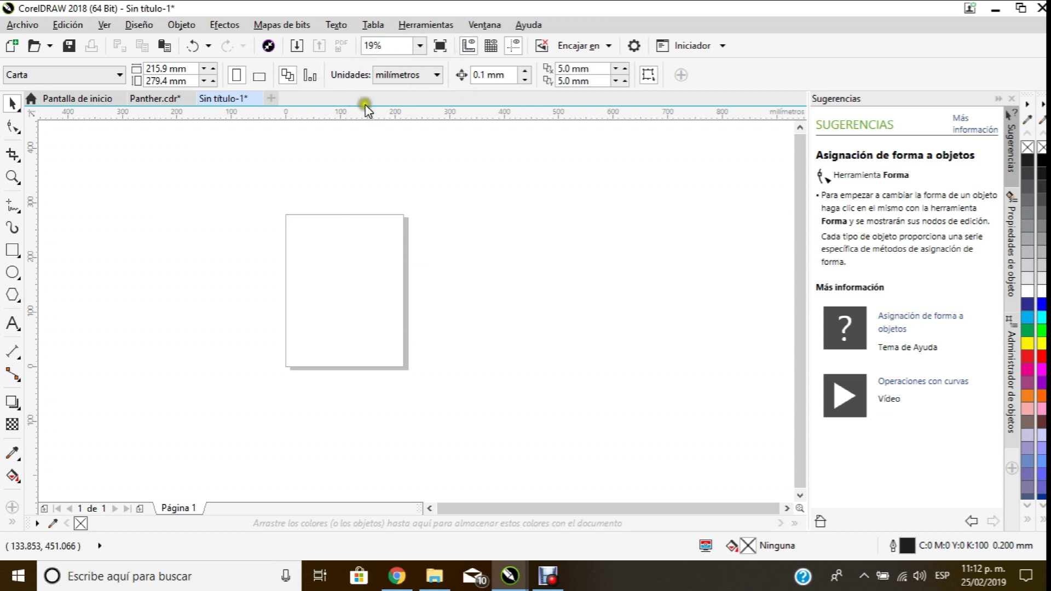
click(431, 76)
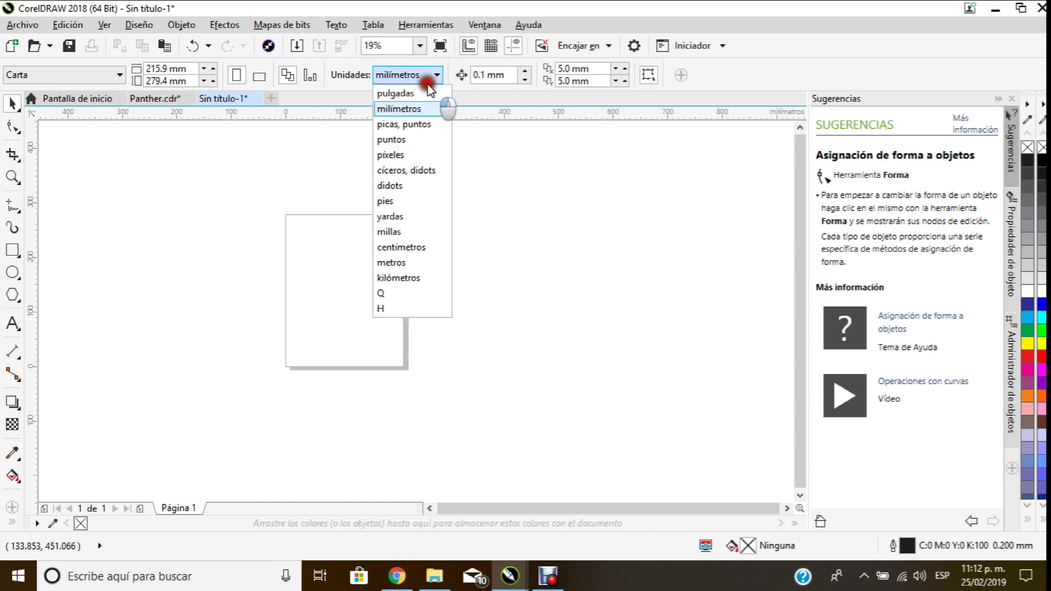
click(416, 94)
click(430, 76)
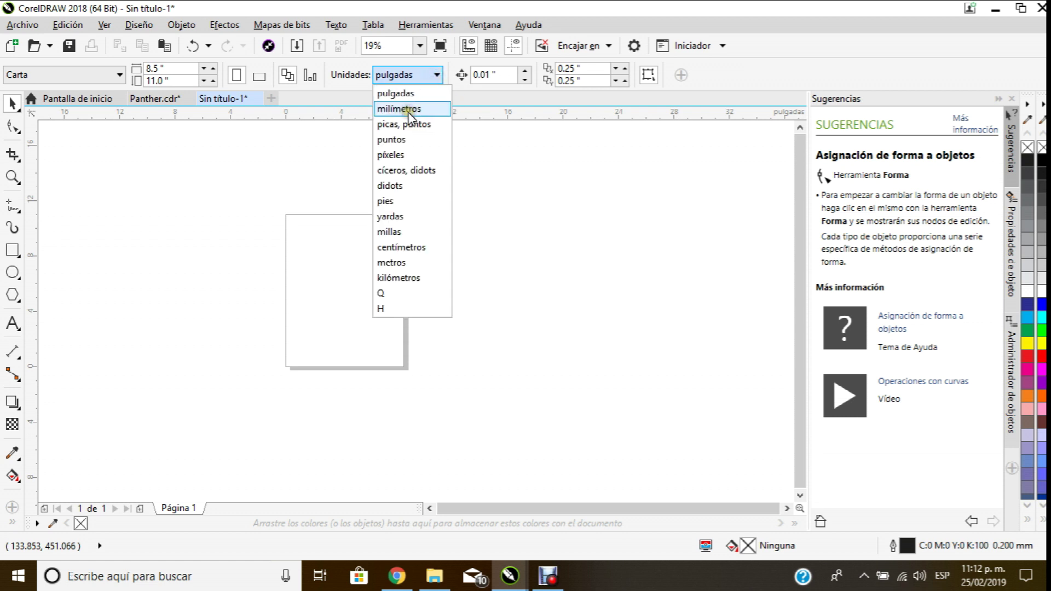
click(409, 247)
click(430, 73)
click(415, 109)
scroll(479, 193, down, 1)
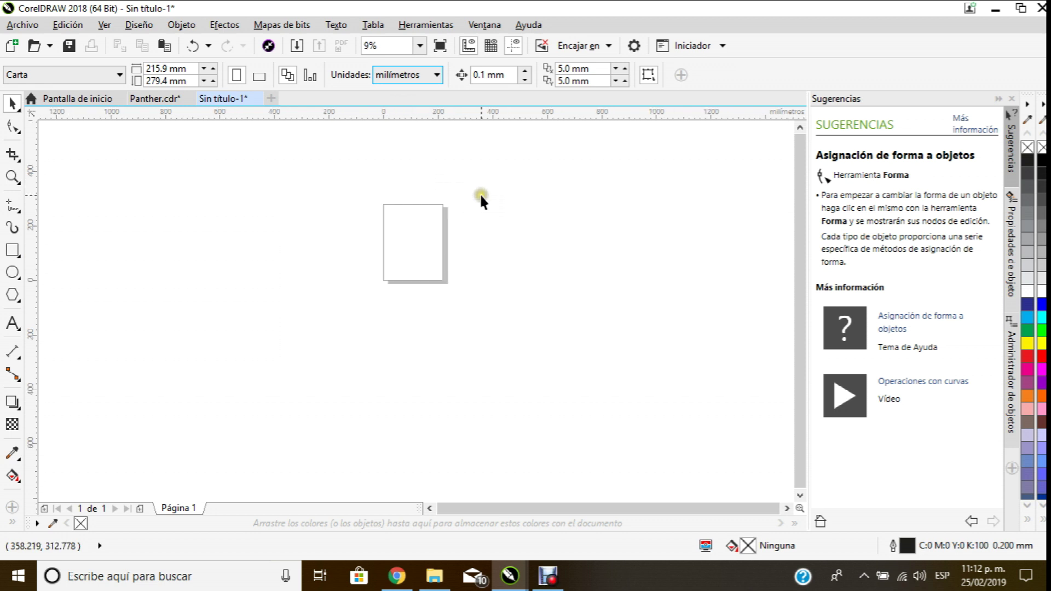
scroll(426, 210, up, 2)
scroll(427, 175, down, 1)
scroll(427, 176, up, 1)
scroll(412, 160, down, 1)
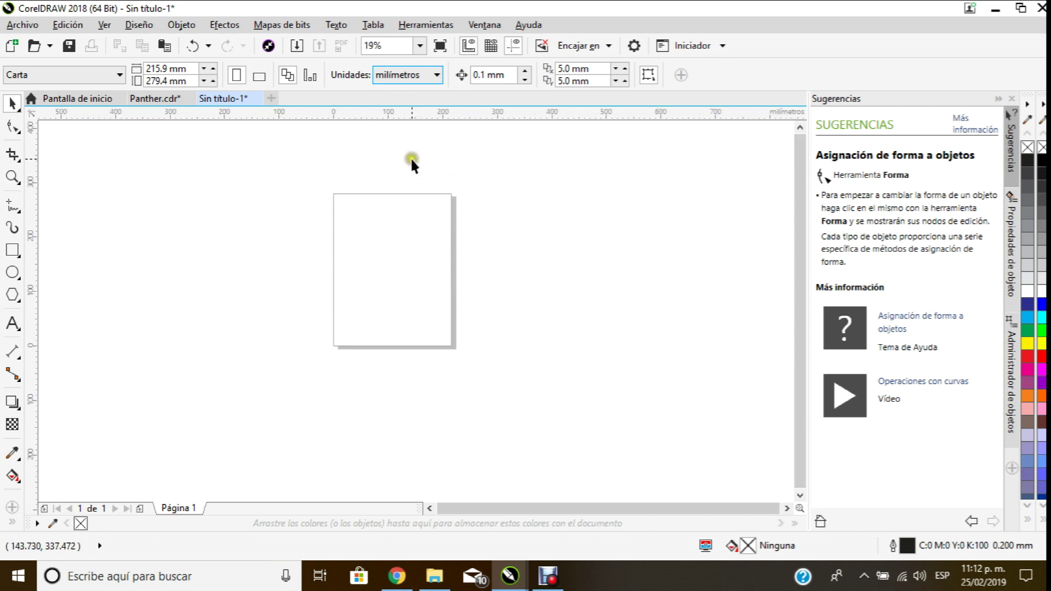
scroll(390, 261, up, 1)
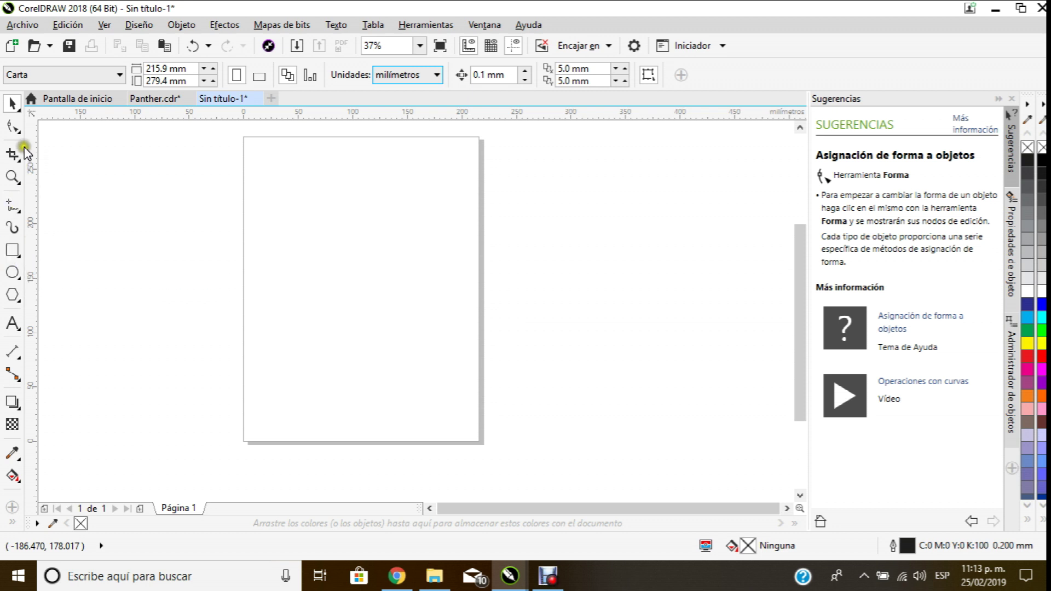
Step: Look over the variants of the Crop tool and activate the Freehand (Mano alzada) tool
click(19, 161)
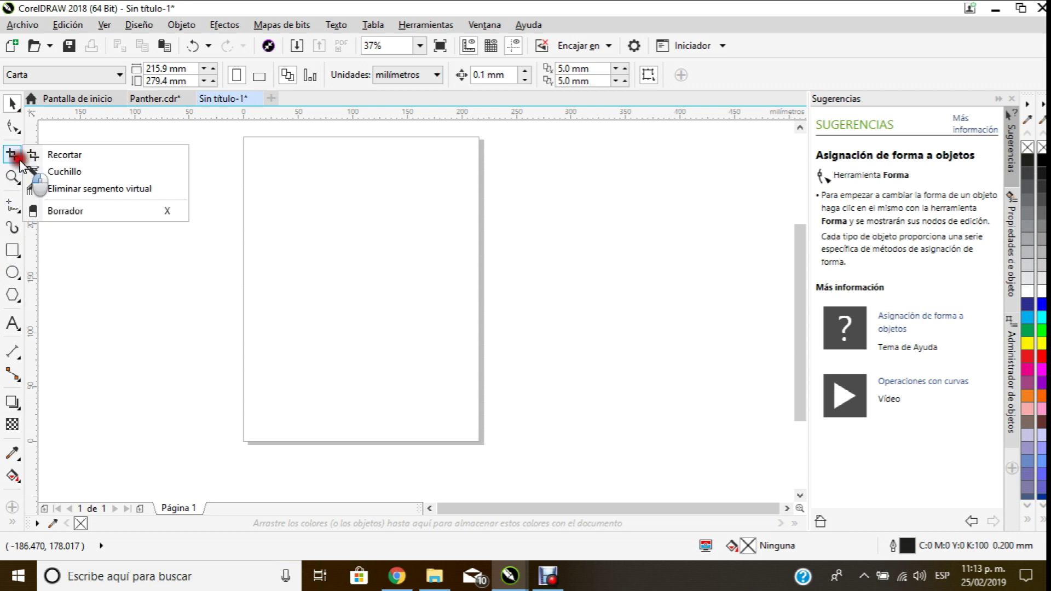
drag(20, 164, 75, 154)
click(11, 209)
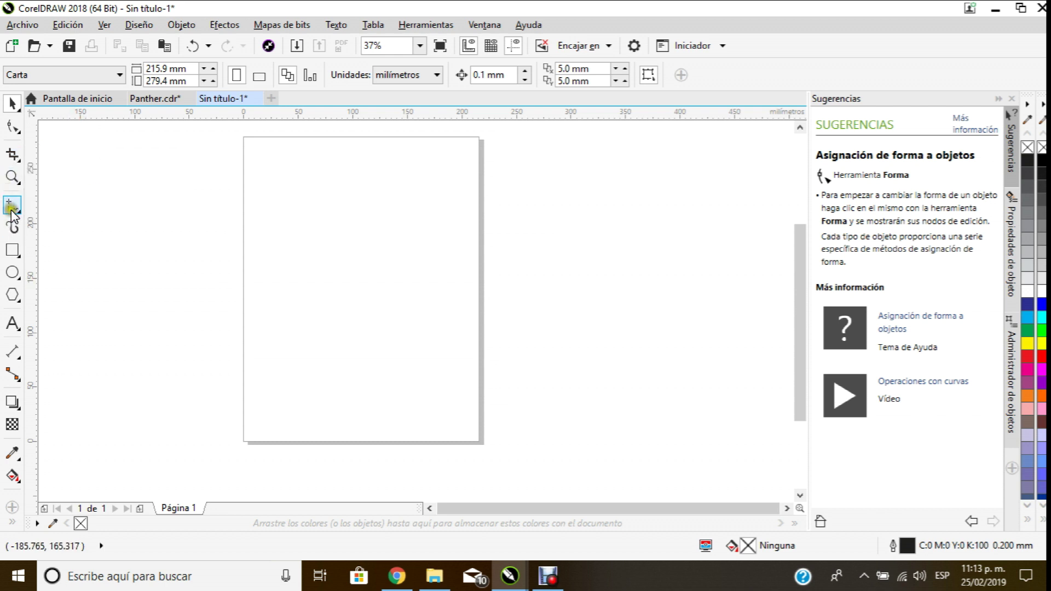
mouse_move(18, 207)
mouse_down()
mouse_move(111, 204)
mouse_move(117, 227)
mouse_move(101, 348)
mouse_move(113, 207)
mouse_up()
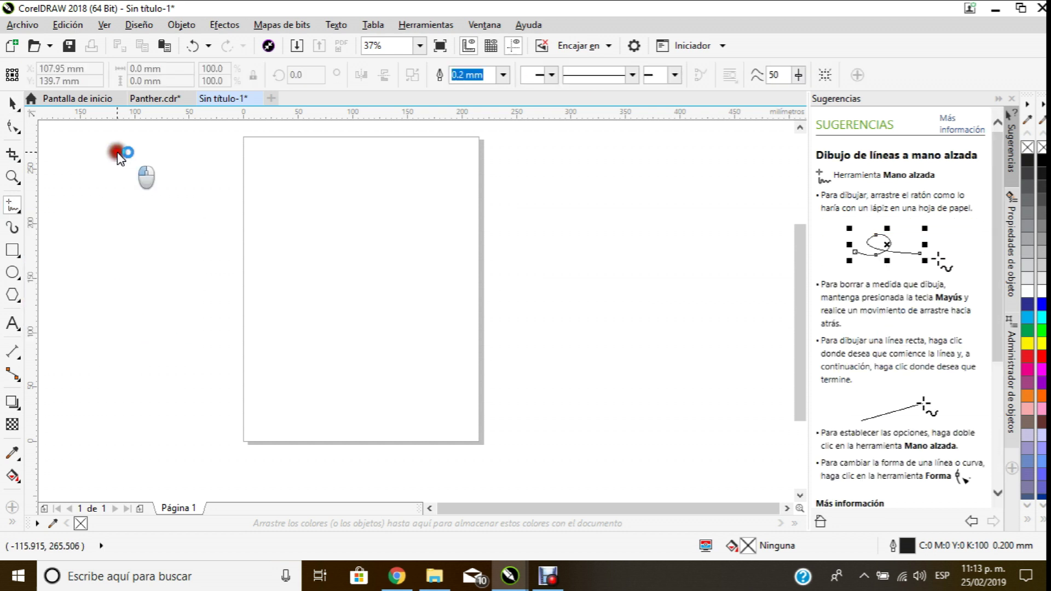
click(117, 153)
key(Escape)
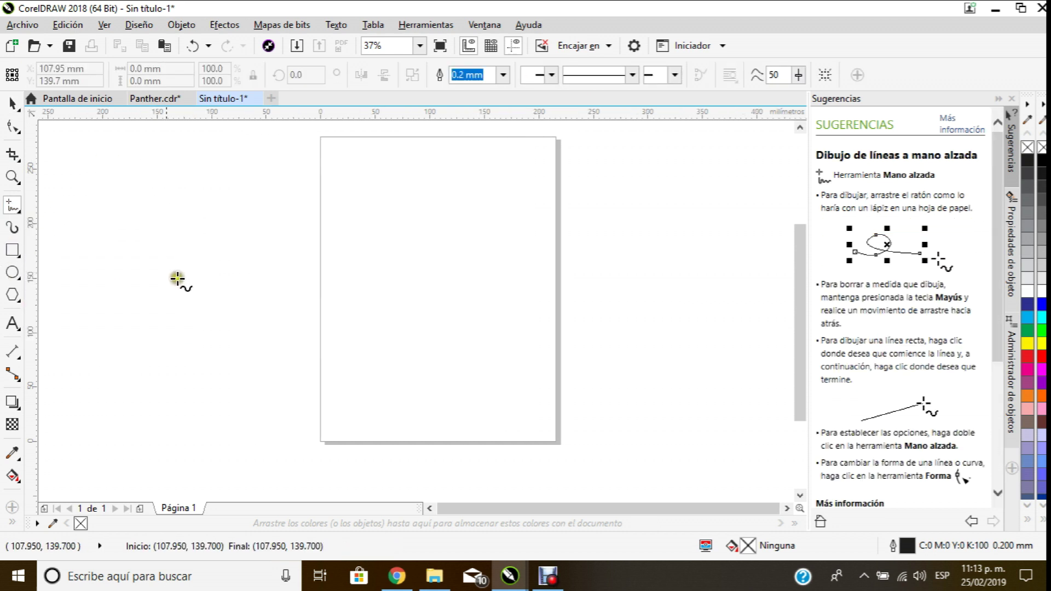
Step: Look through the variants of the Rectangle, Ellipse and Polygon tools, activating Rectángulo de 3 puntos along the way
scroll(94, 235, down, 2)
scroll(93, 250, up, 2)
drag(12, 247, 103, 271)
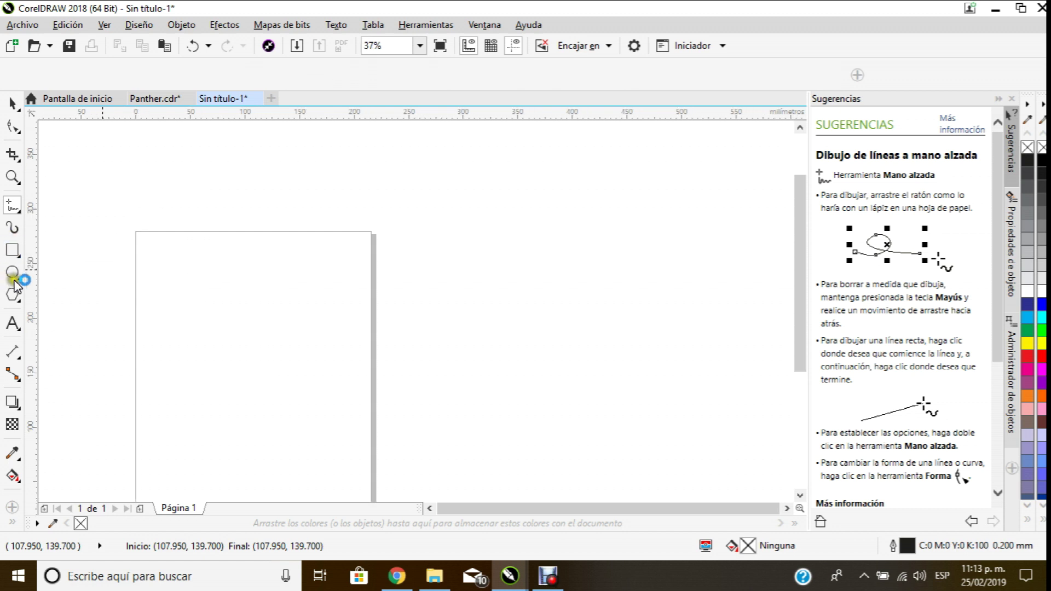
drag(19, 277, 21, 281)
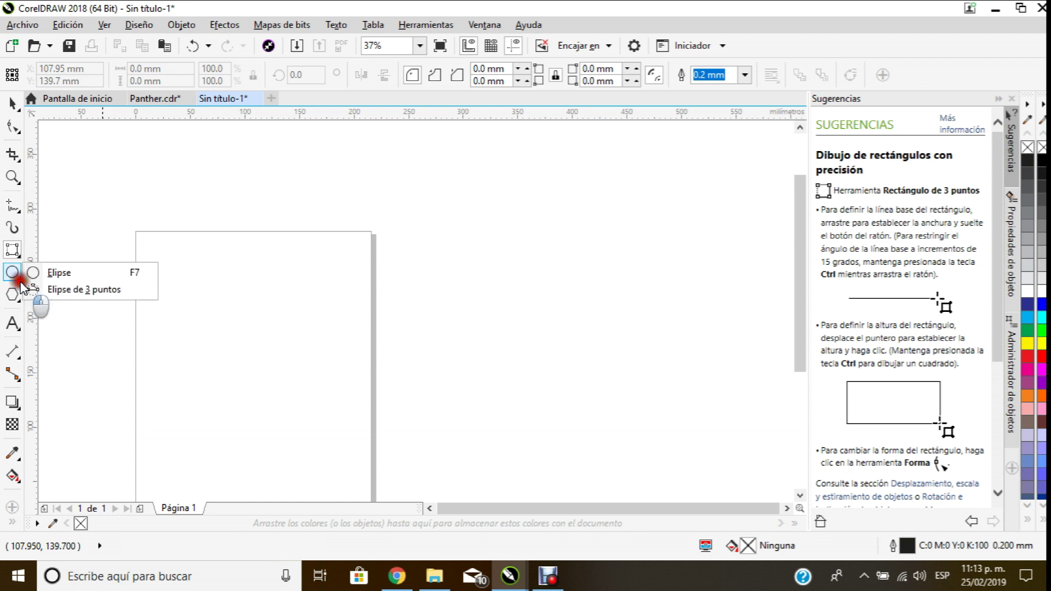
click(20, 300)
click(22, 306)
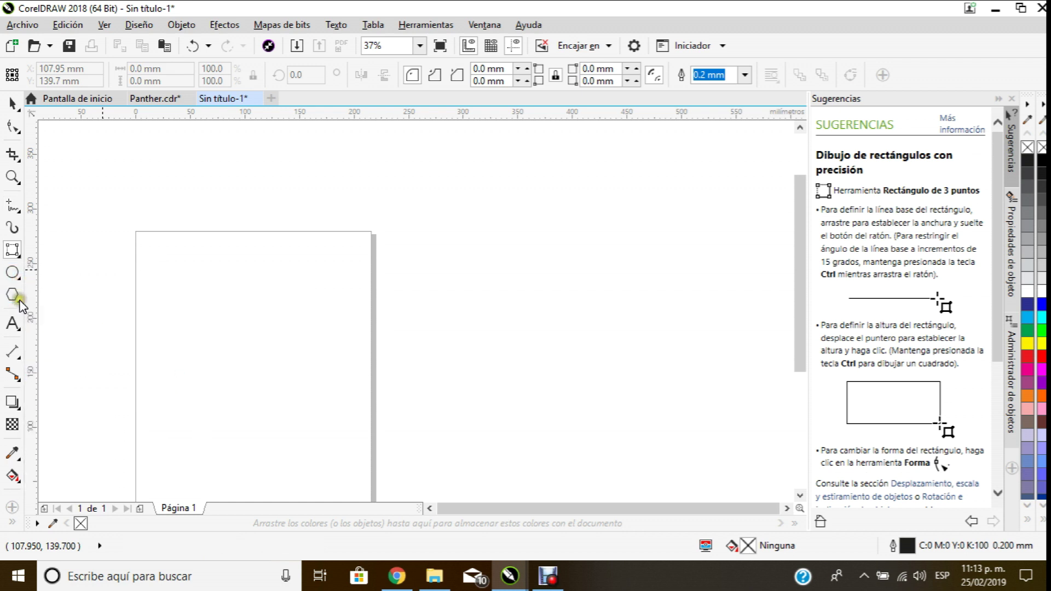
click(20, 305)
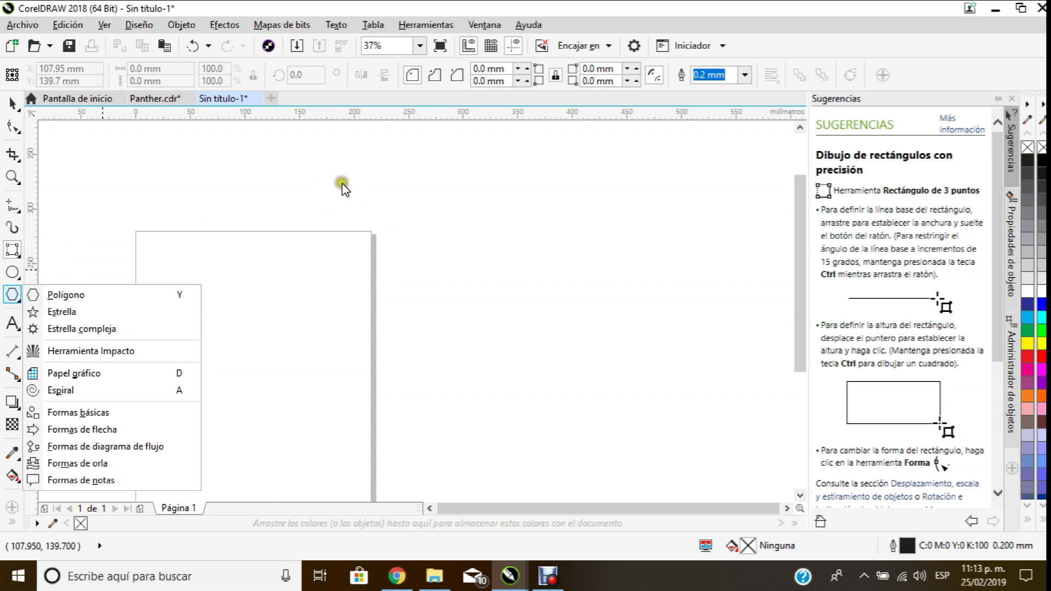
scroll(345, 190, down, 2)
click(231, 214)
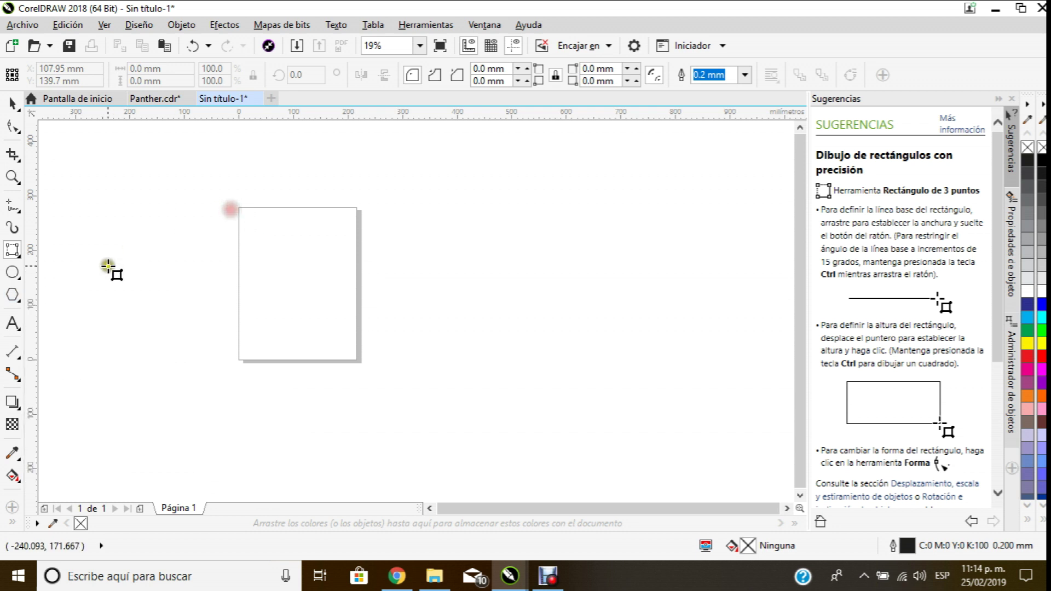
Step: Look at the Text tool's variants, activate the Tabla tool and return to the Mano alzada tool
click(12, 103)
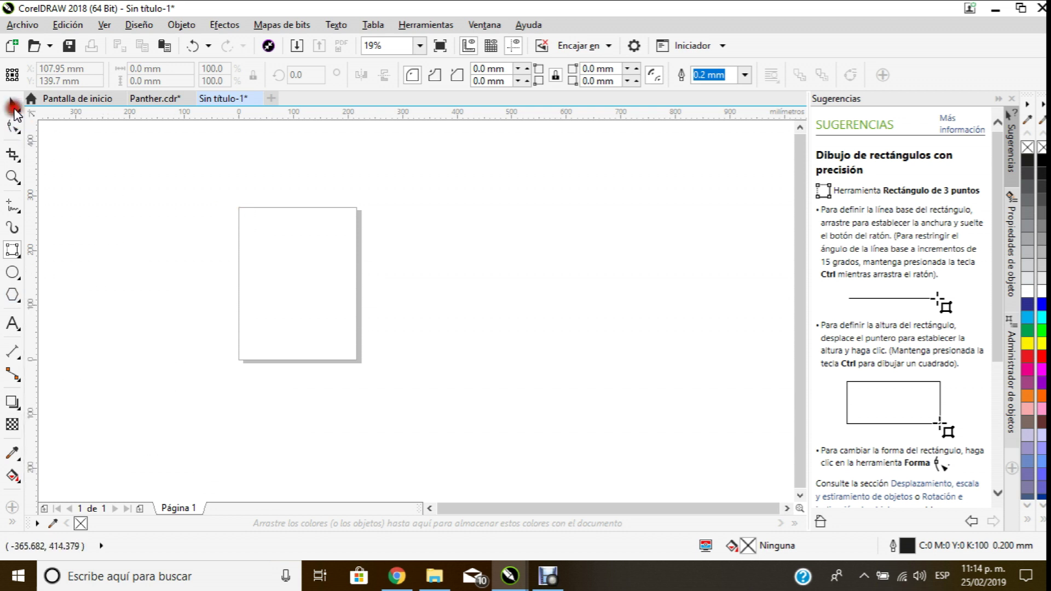
click(17, 329)
mouse_move(18, 331)
mouse_down()
mouse_move(33, 326)
mouse_move(37, 355)
mouse_move(33, 342)
mouse_up()
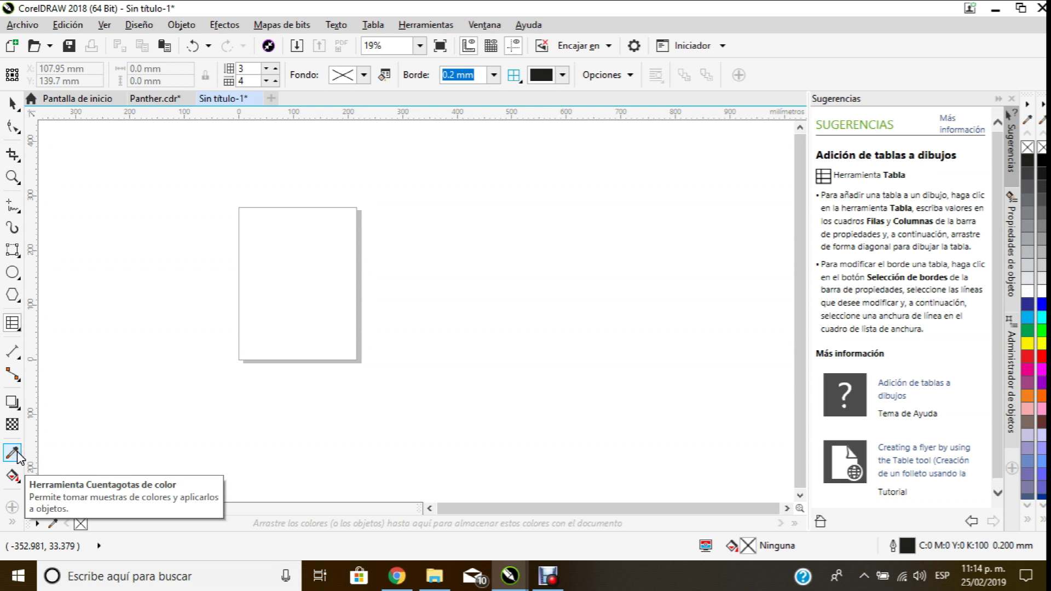
click(12, 208)
drag(13, 214, 89, 207)
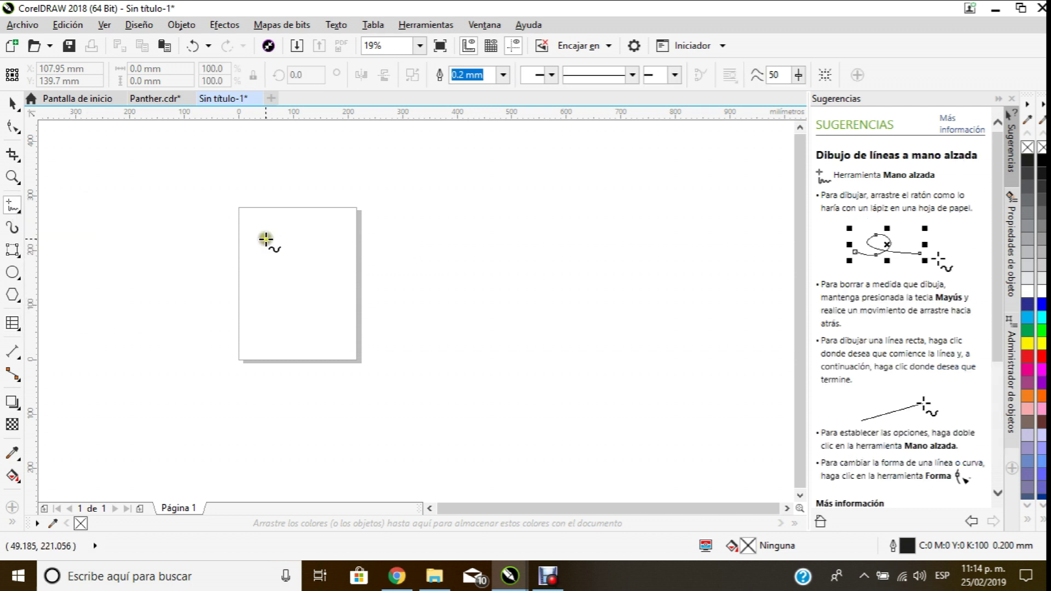
Step: Draw a slightly rising straight line about 91 mm long near the page's upper edge with the Mano alzada tool
scroll(235, 206, up, 2)
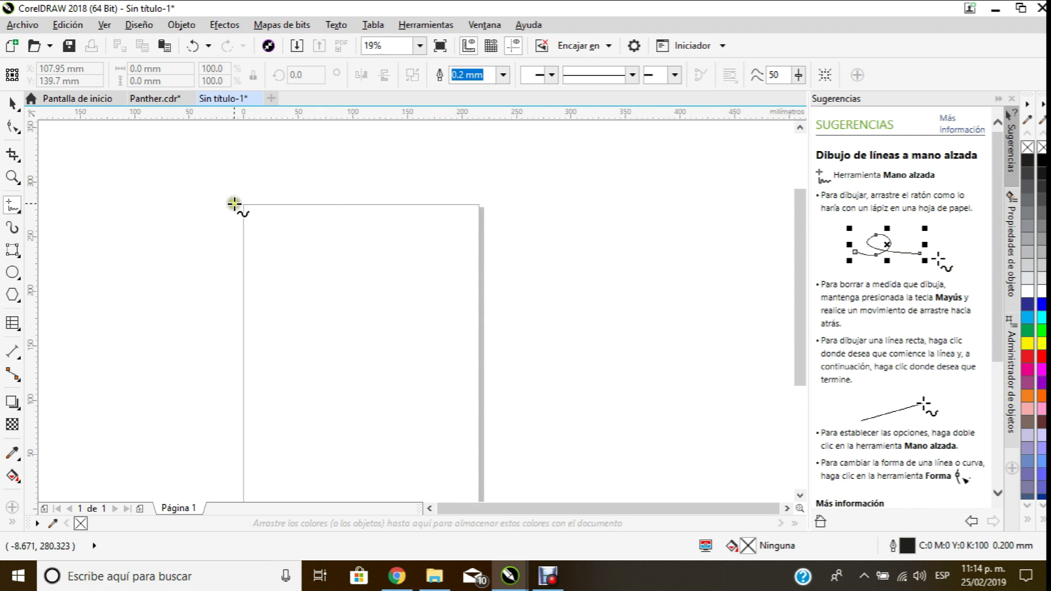
scroll(312, 224, down, 5)
scroll(319, 216, up, 4)
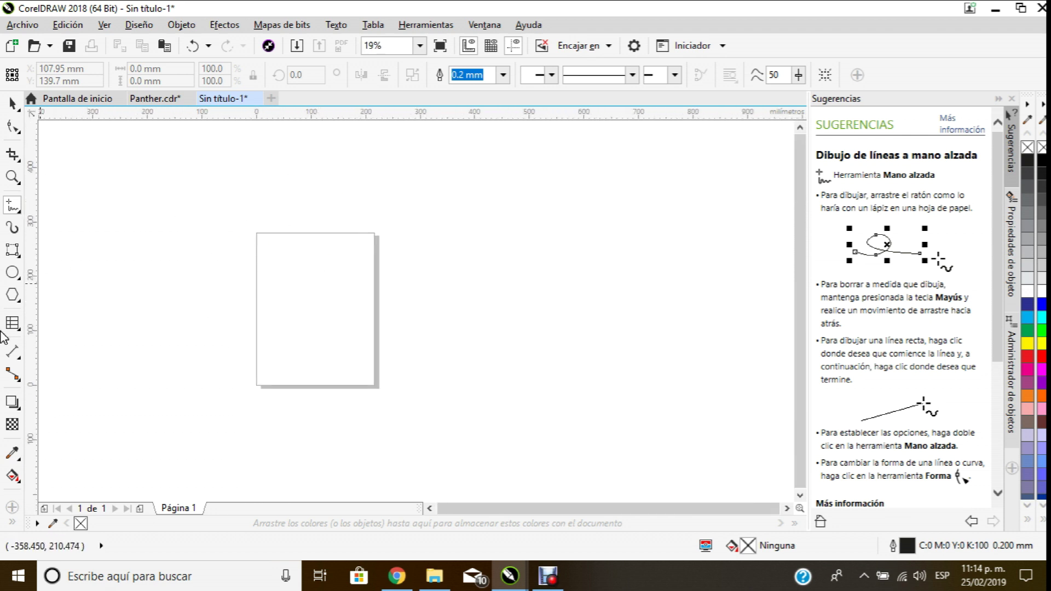
scroll(316, 223, up, 2)
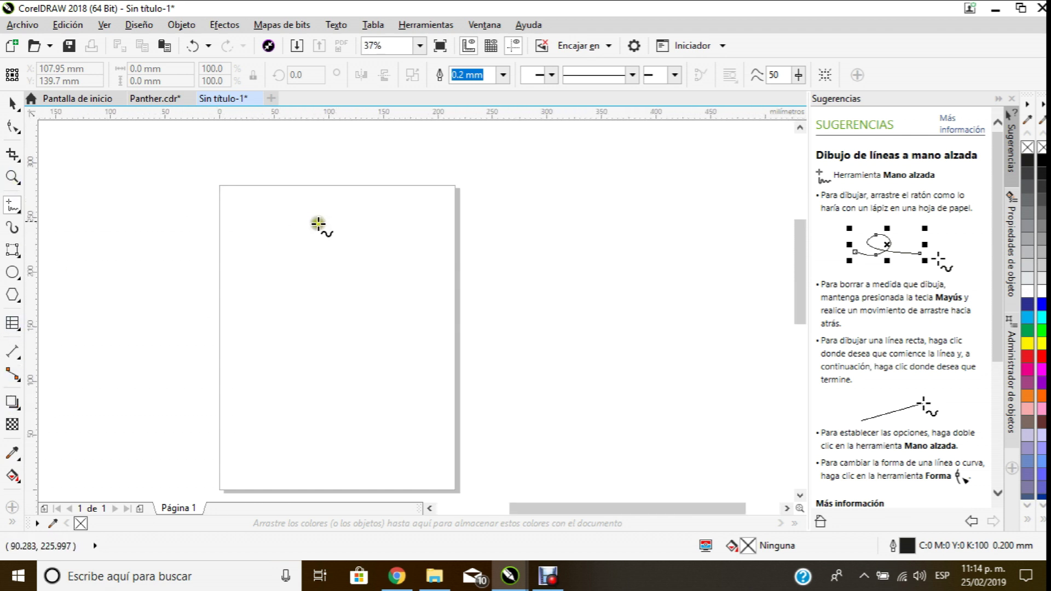
scroll(305, 290, down, 2)
scroll(300, 283, up, 2)
scroll(284, 277, down, 1)
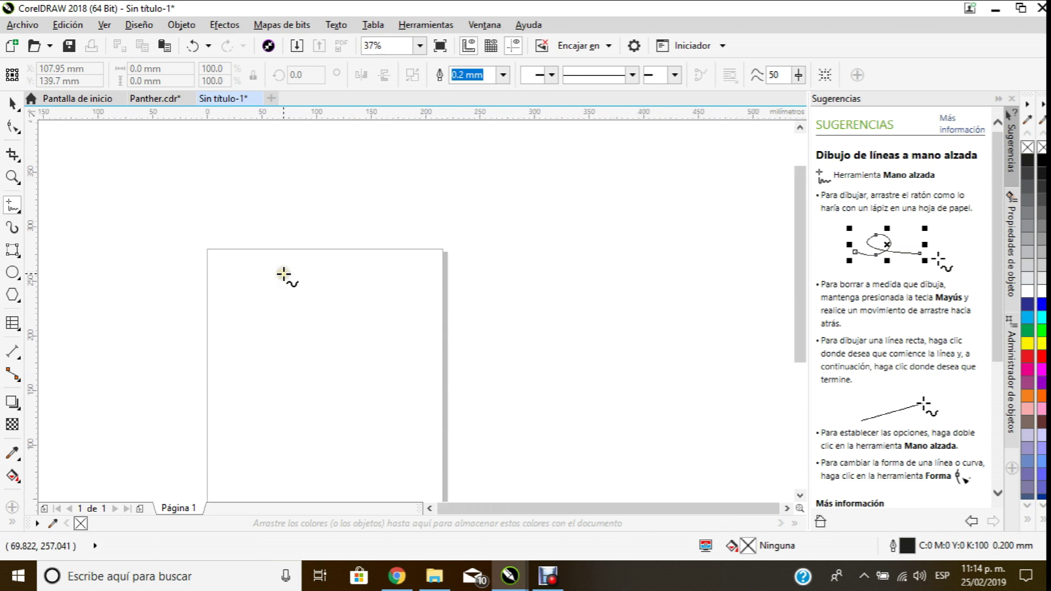
scroll(242, 285, up, 1)
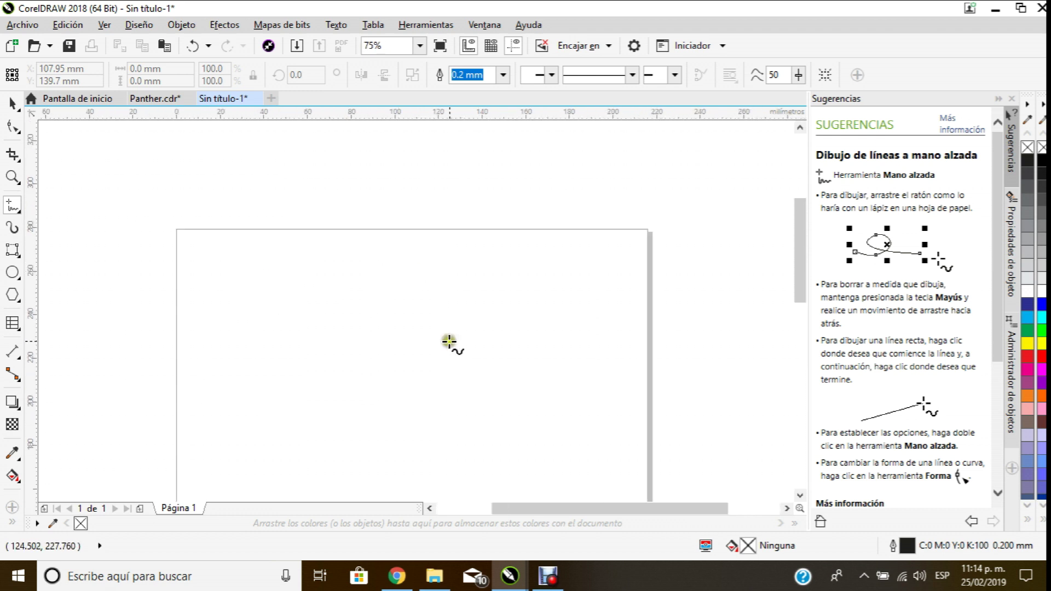
click(16, 214)
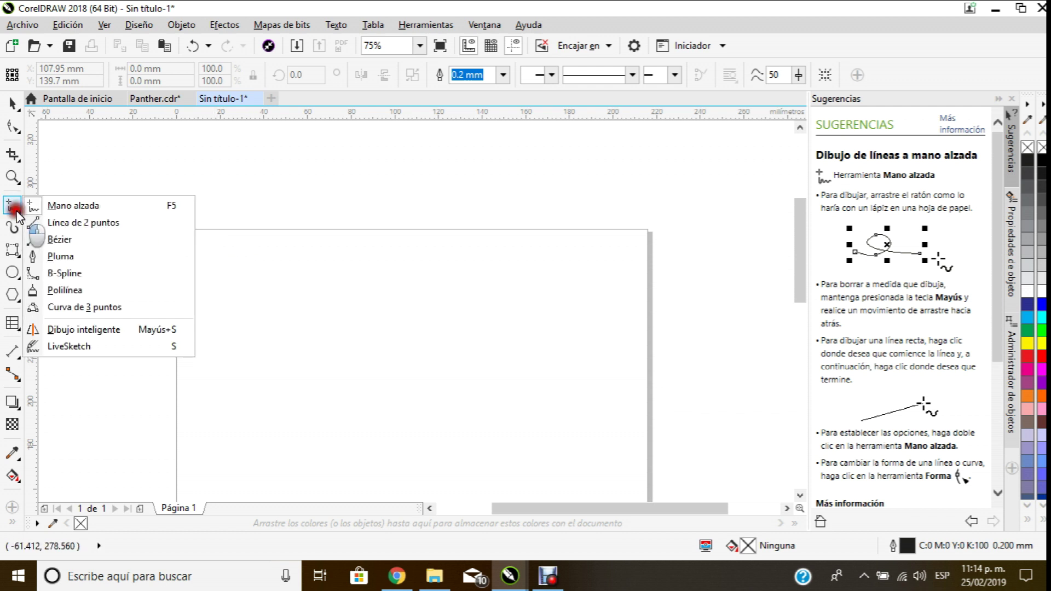
click(84, 205)
click(230, 300)
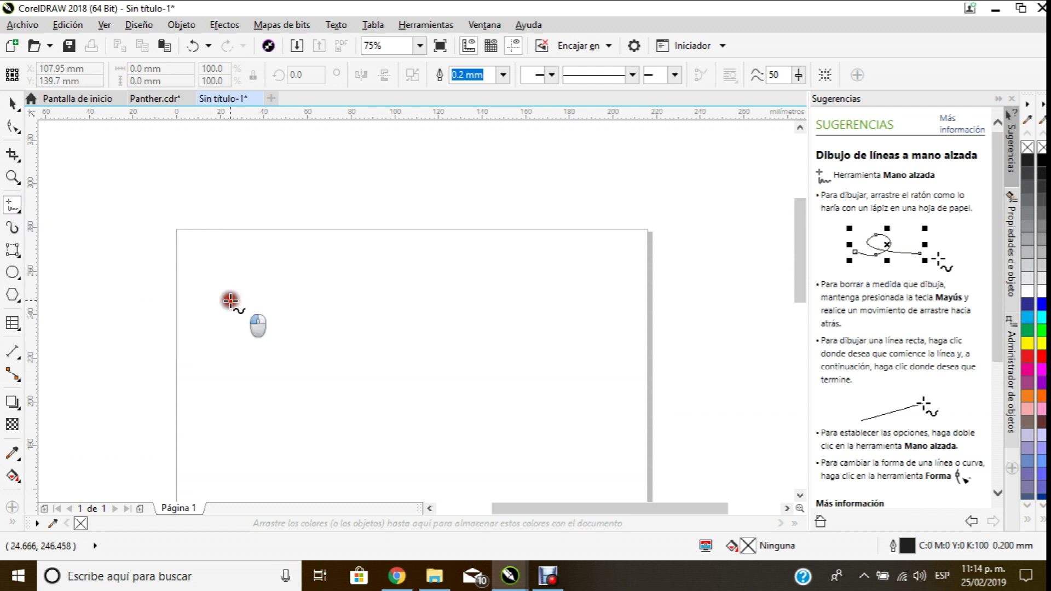
click(426, 266)
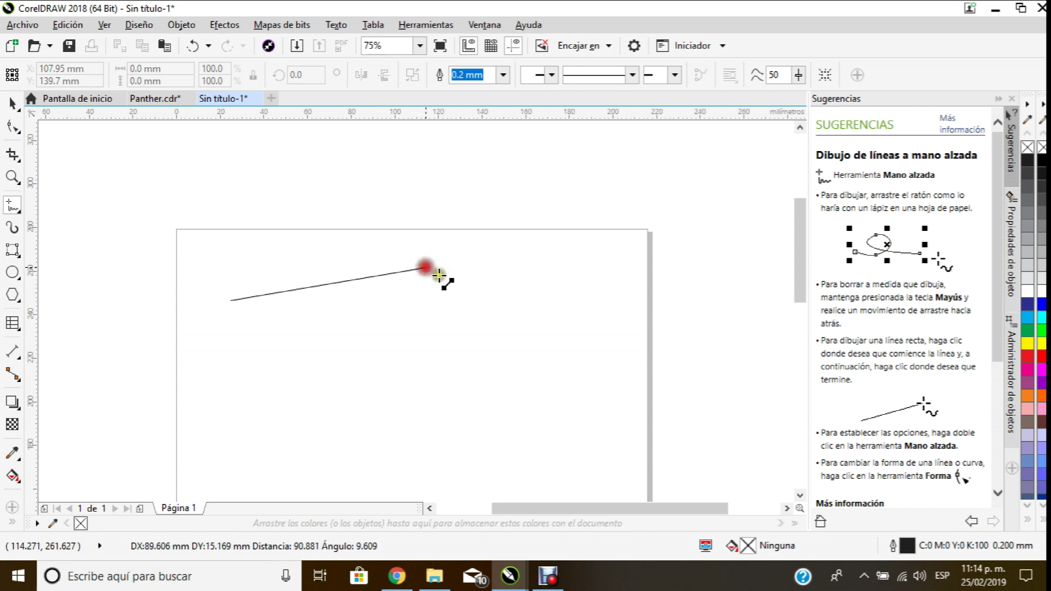
Step: Draw a second slanted straight line about 106 mm long below the first one and delete it
scroll(356, 228, down, 2)
scroll(342, 335, up, 2)
click(271, 238)
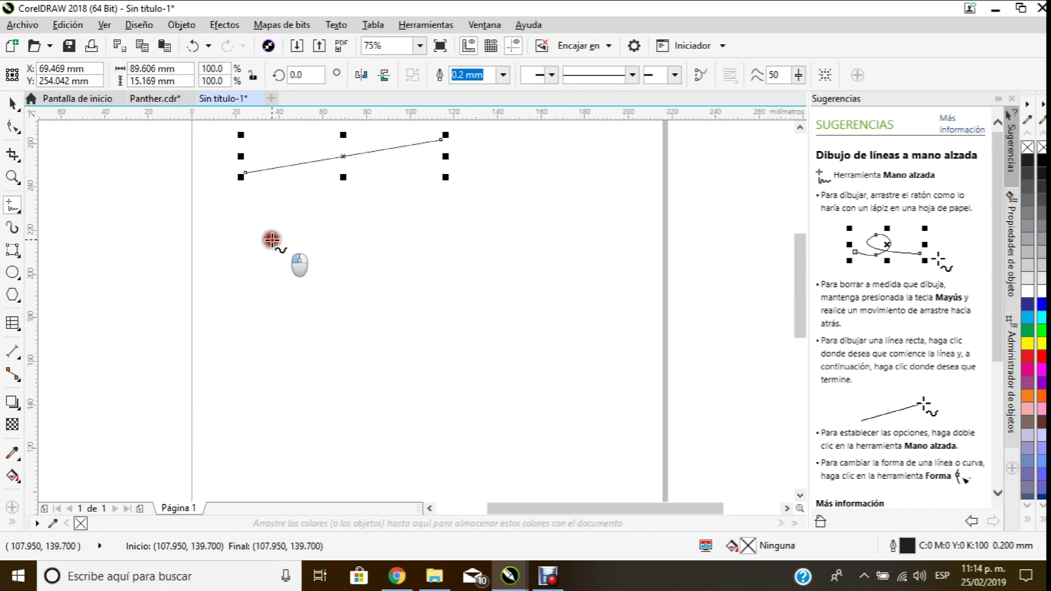
click(498, 191)
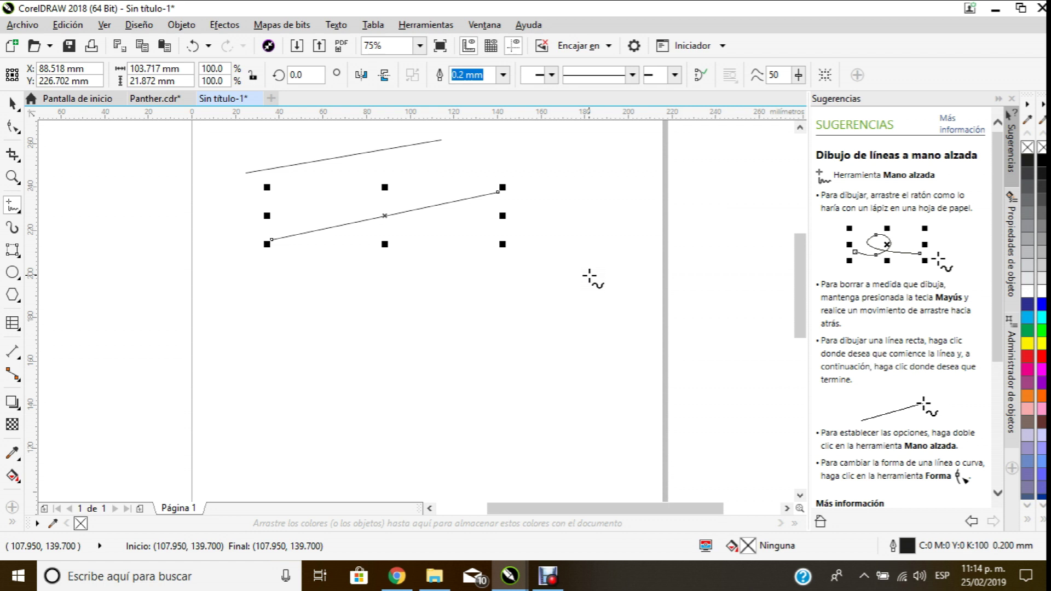
key(Delete)
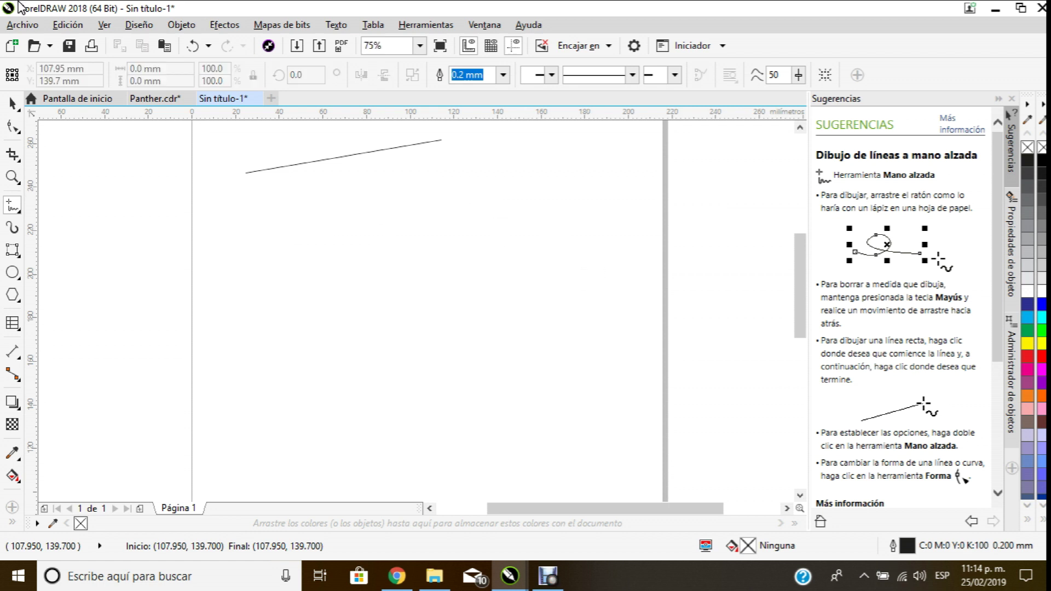
Step: Select the remaining slanted line with the Pick tool and delete it
click(11, 102)
click(378, 149)
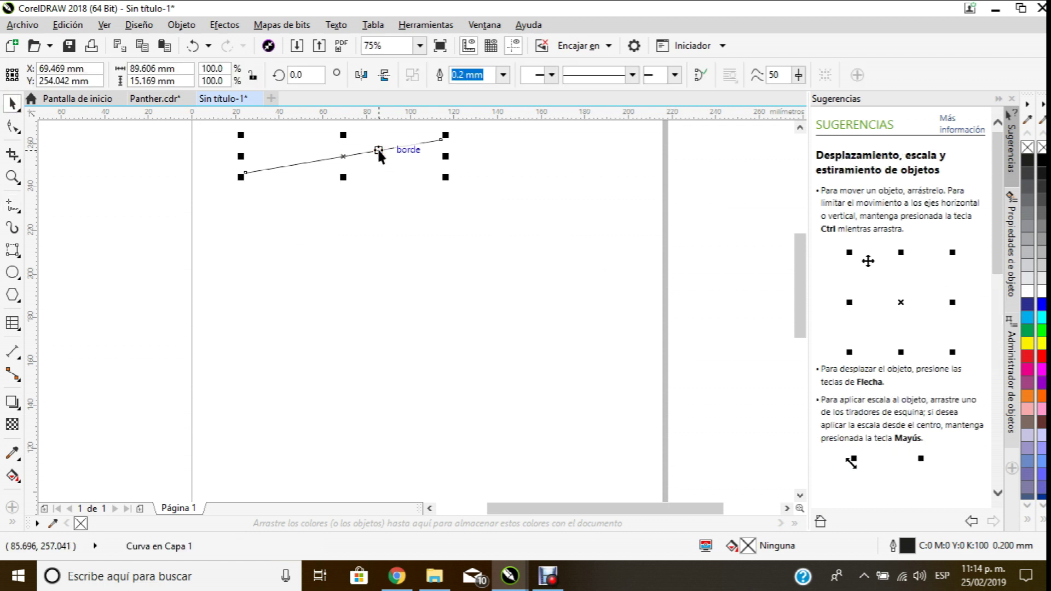
key(Delete)
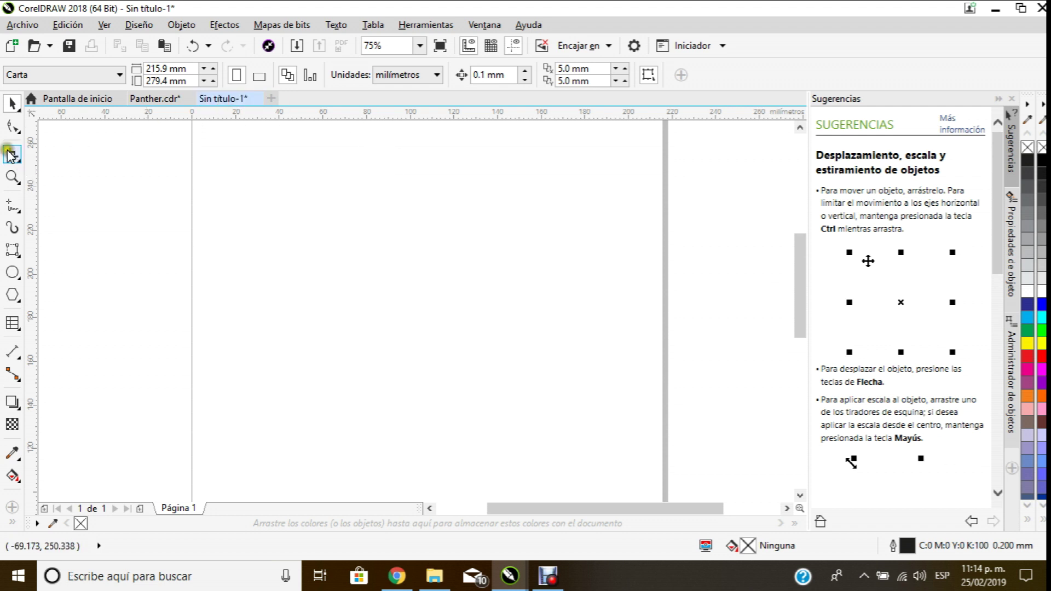
Step: Draw a slanted straight line about 105 mm long from the page's left side with Mano alzada and delete it
click(12, 206)
click(209, 197)
click(435, 163)
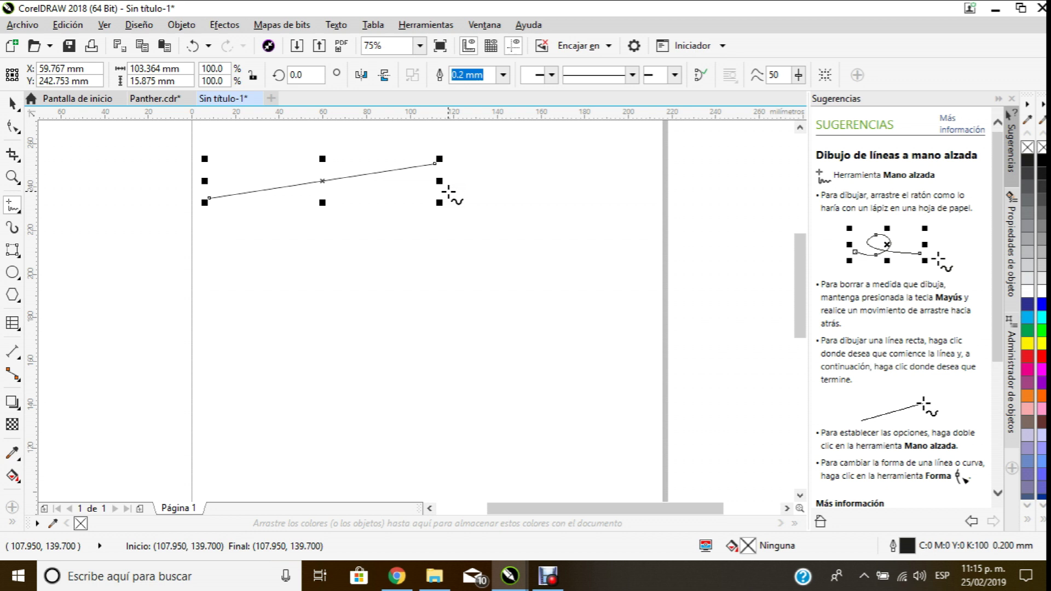
key(Delete)
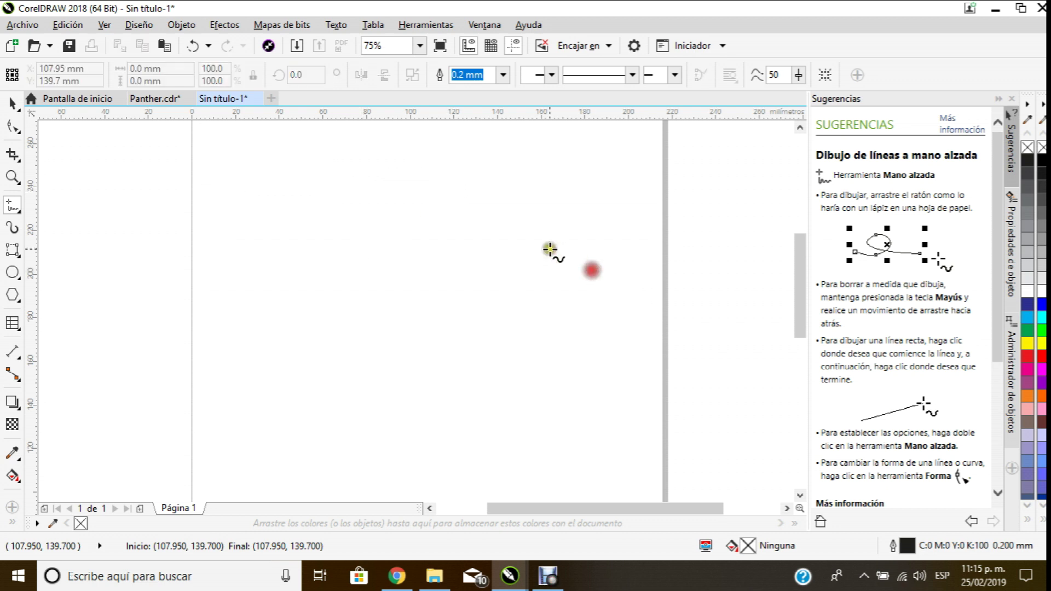
Step: Draw a slanted line about 104 mm long and one more freehand straight line, deleting each one
click(498, 224)
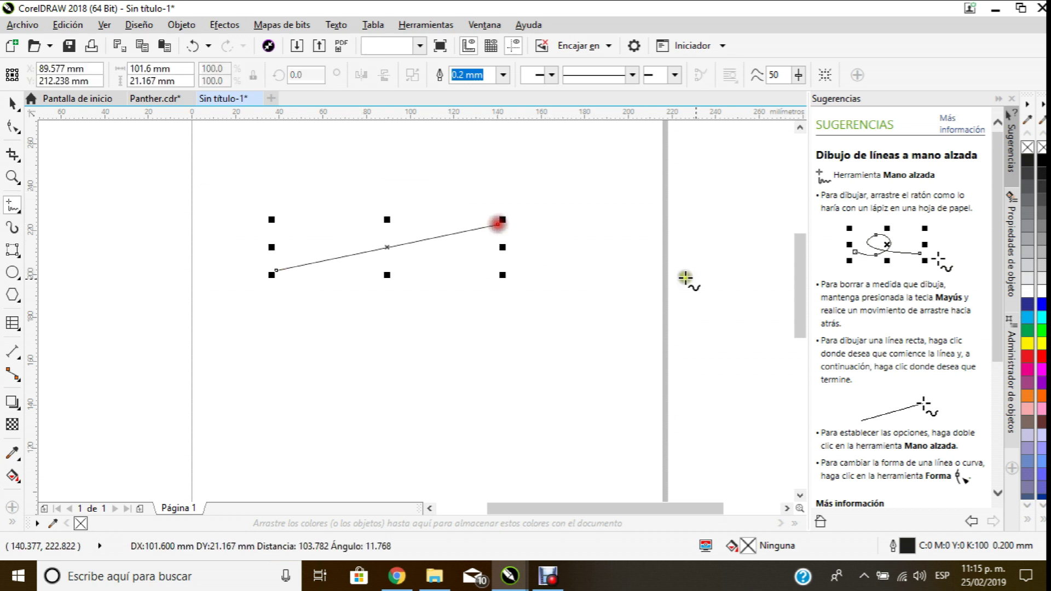
key(Delete)
click(574, 293)
click(364, 228)
key(Delete)
Step: Draw a perfectly horizontal line about 111 mm long across the page with Mano alzada and switch to the Pick tool
click(274, 287)
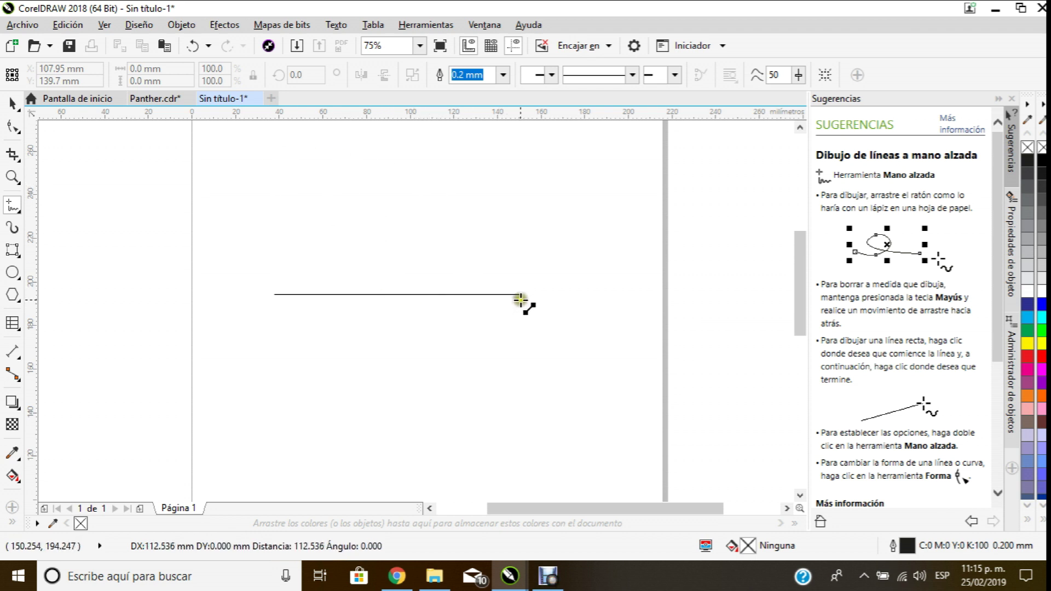
click(516, 294)
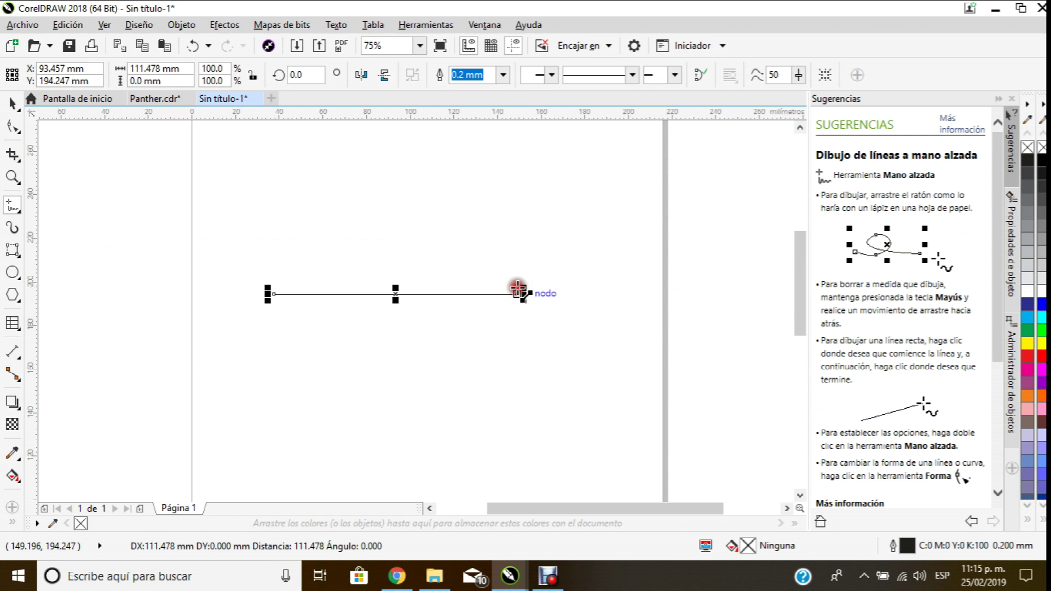
click(12, 101)
Step: Set the horizontal line's rotation angle to 45° and change it to 60°
double_click(305, 75)
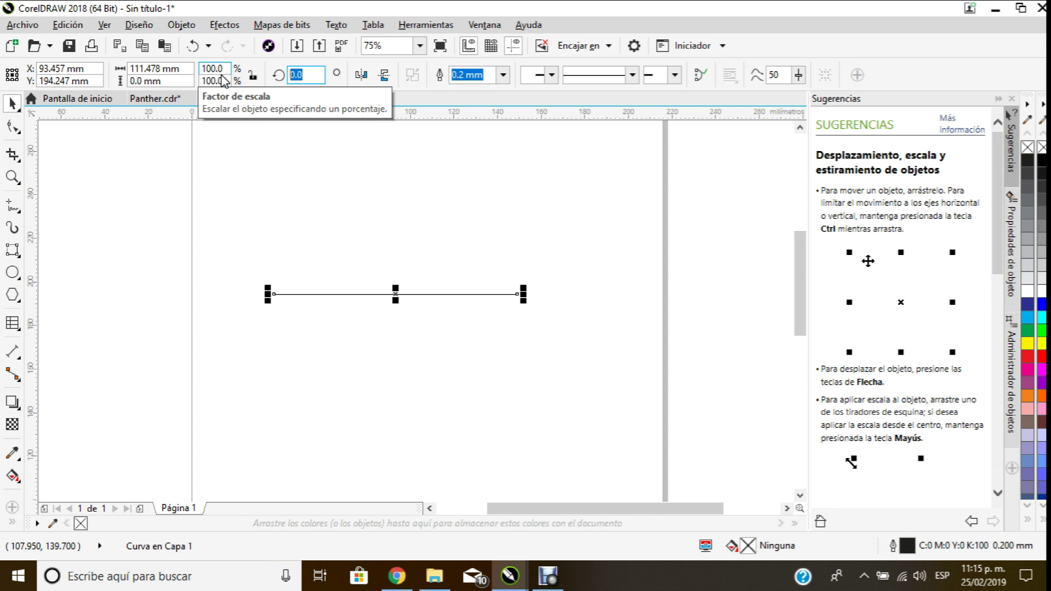
text(45)
key(Return)
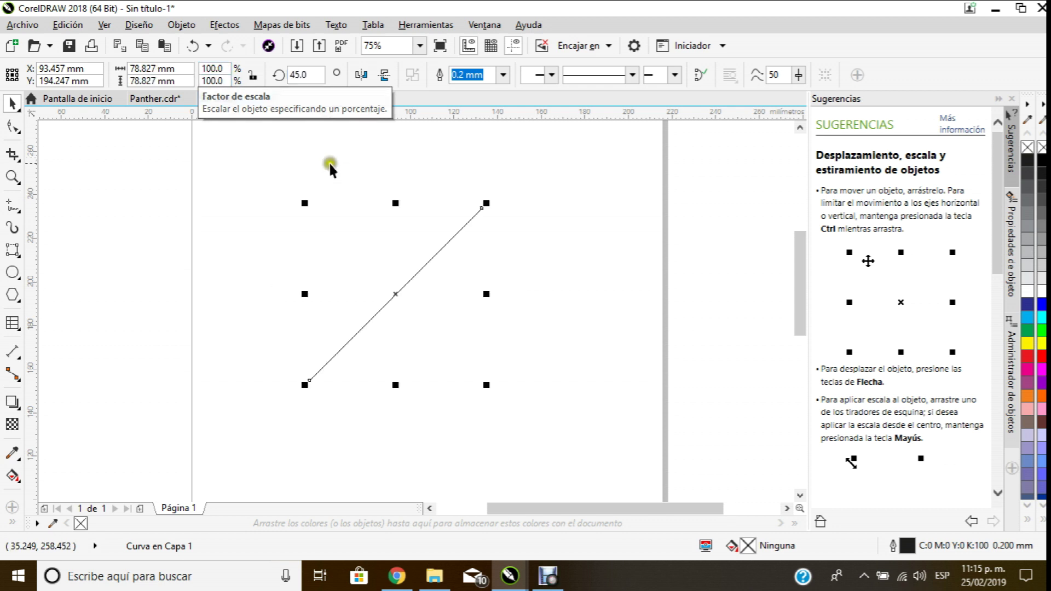
double_click(315, 76)
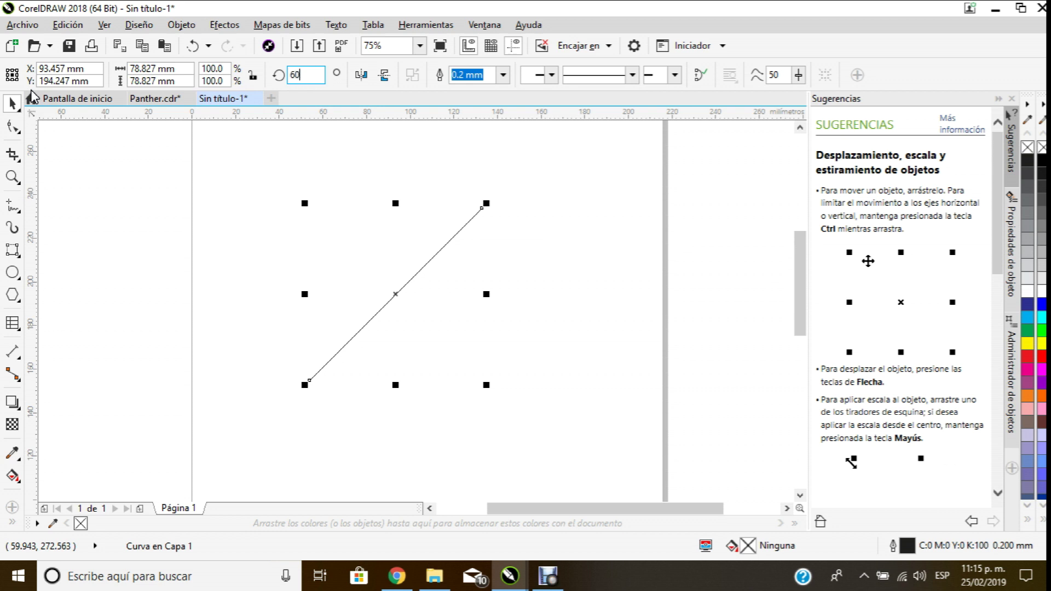
text(60)
key(Return)
Step: Set the line's rotation angle to 30° and return it to 0°
click(318, 77)
double_click(318, 77)
key(Return)
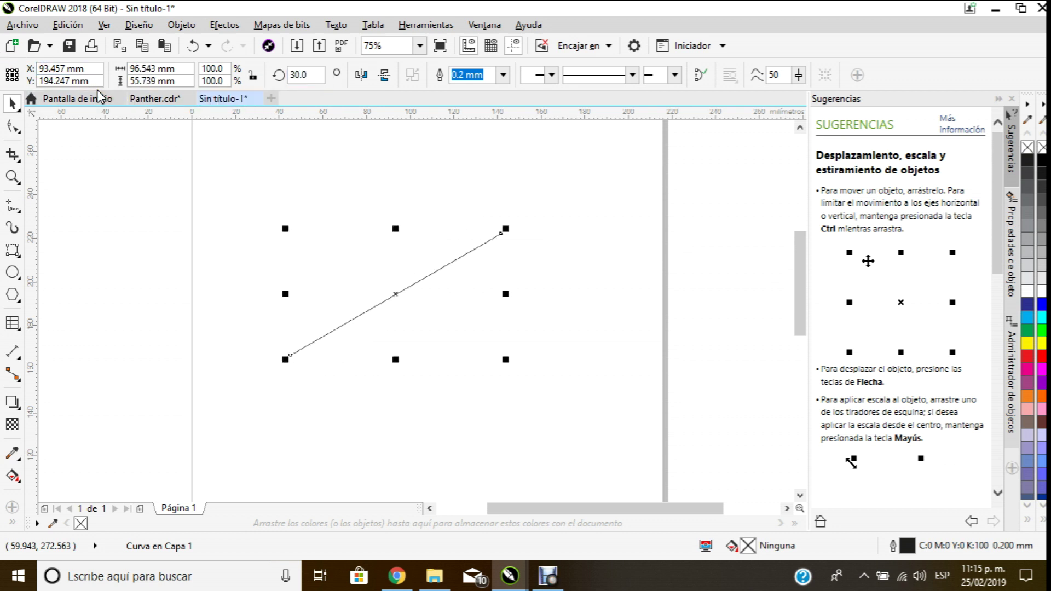
double_click(300, 75)
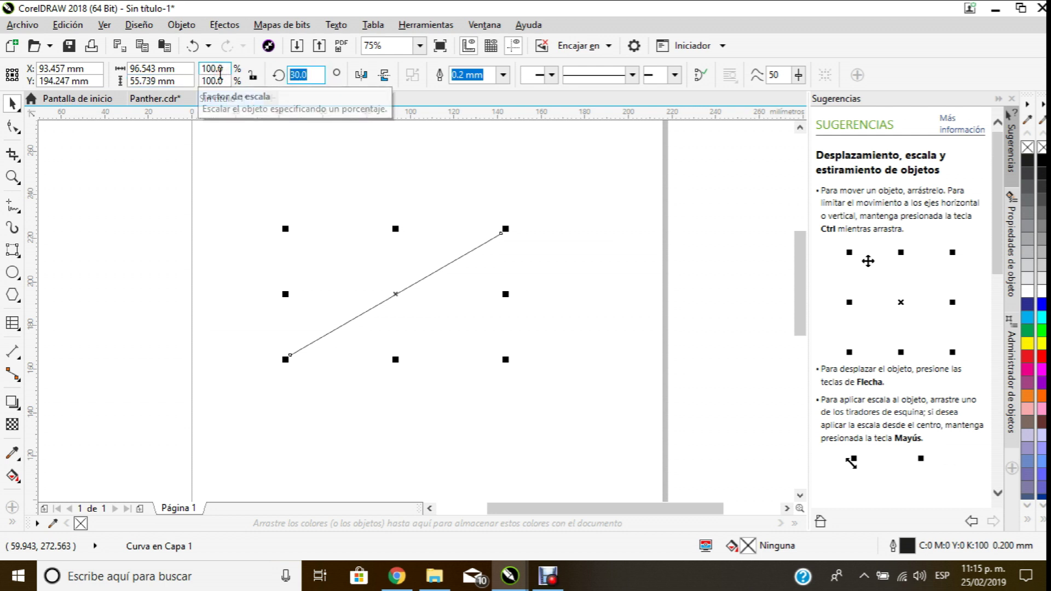
text(0)
key(Return)
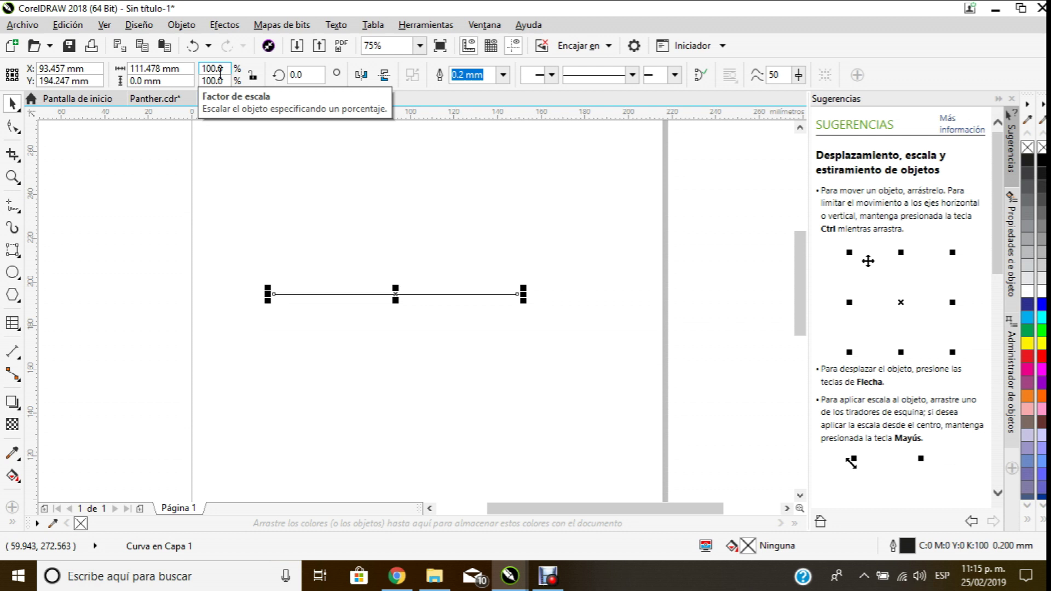
Step: Delete the horizontal line, undo the deletion, and shorten the line from its right end to about 110.8 mm
key(Delete)
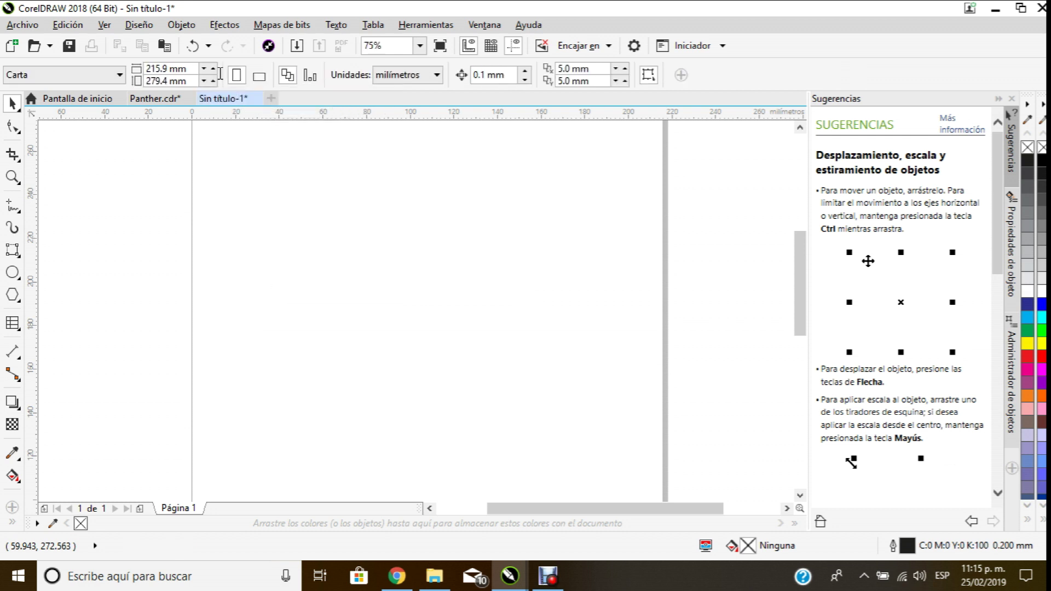
key(ctrl+z)
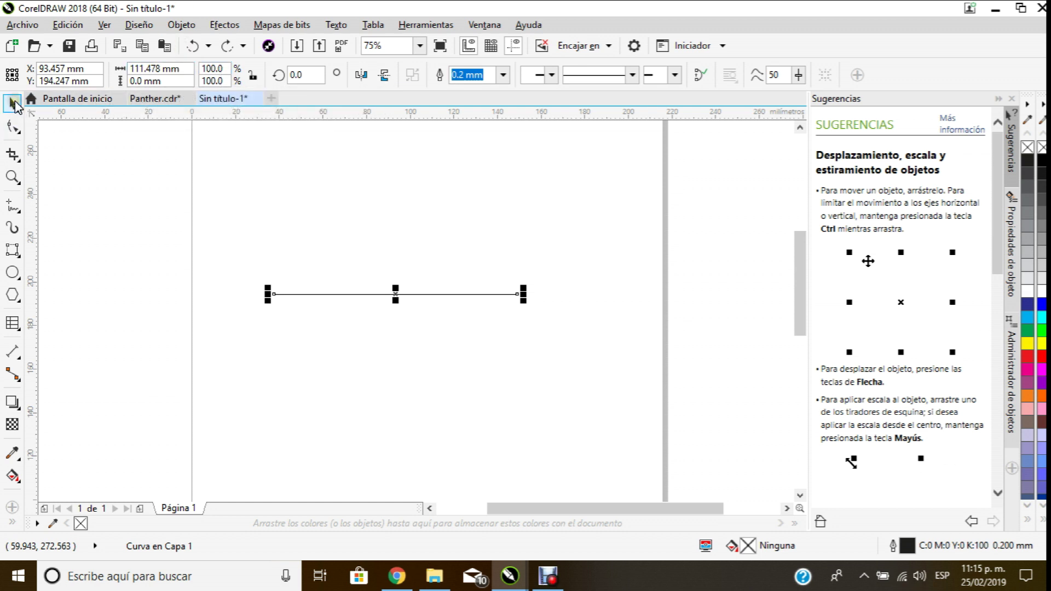
mouse_move(523, 294)
mouse_down()
mouse_move(706, 297)
mouse_move(446, 317)
mouse_move(641, 315)
mouse_move(375, 319)
mouse_move(429, 300)
mouse_move(661, 301)
mouse_move(521, 296)
mouse_up()
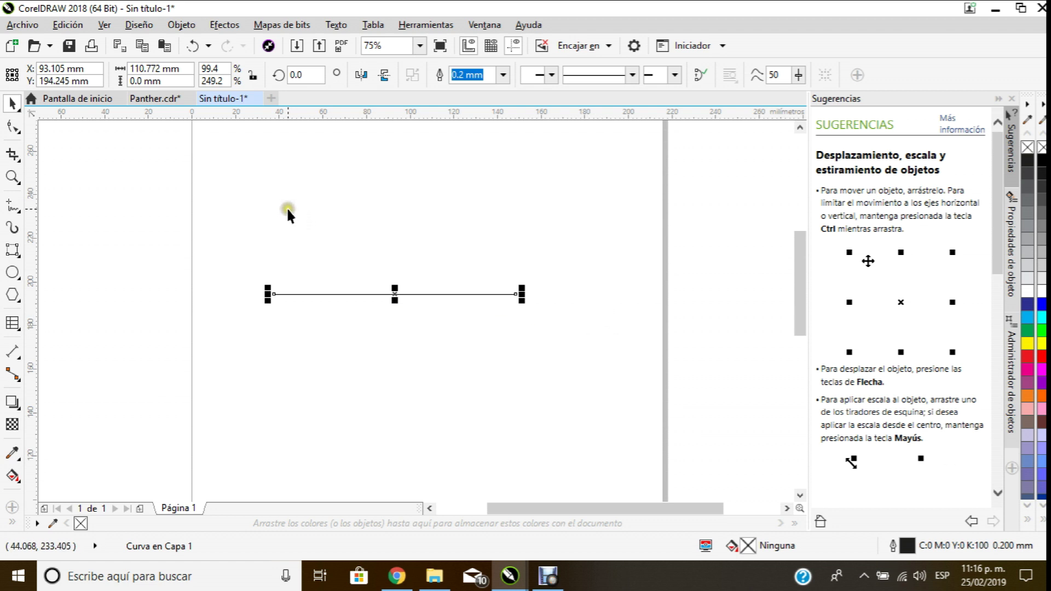
Step: Move the horizontal line up about 30 mm on the page and delete it
drag(399, 294, 393, 225)
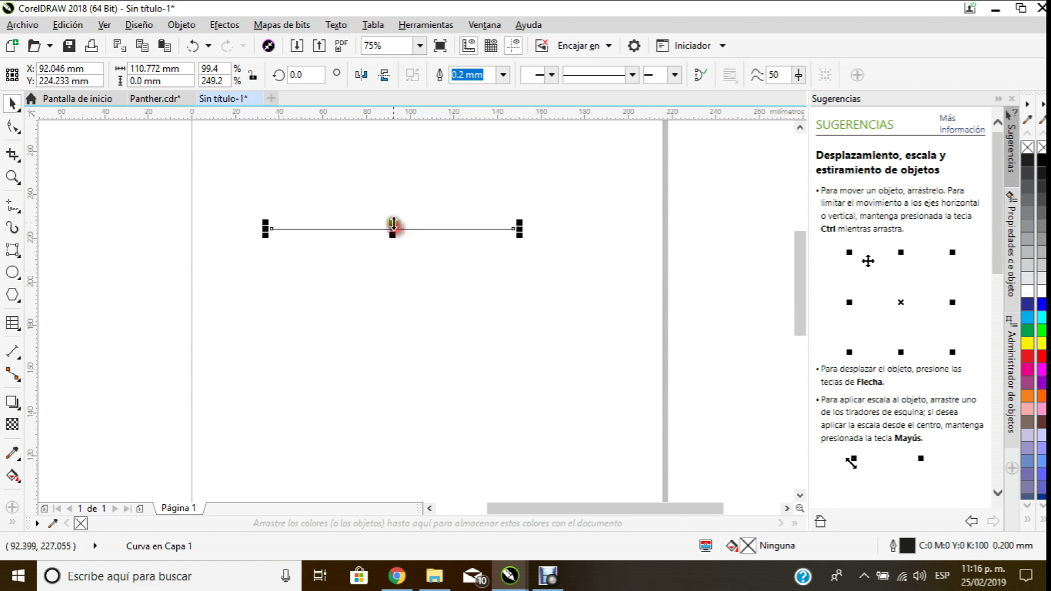
key(Delete)
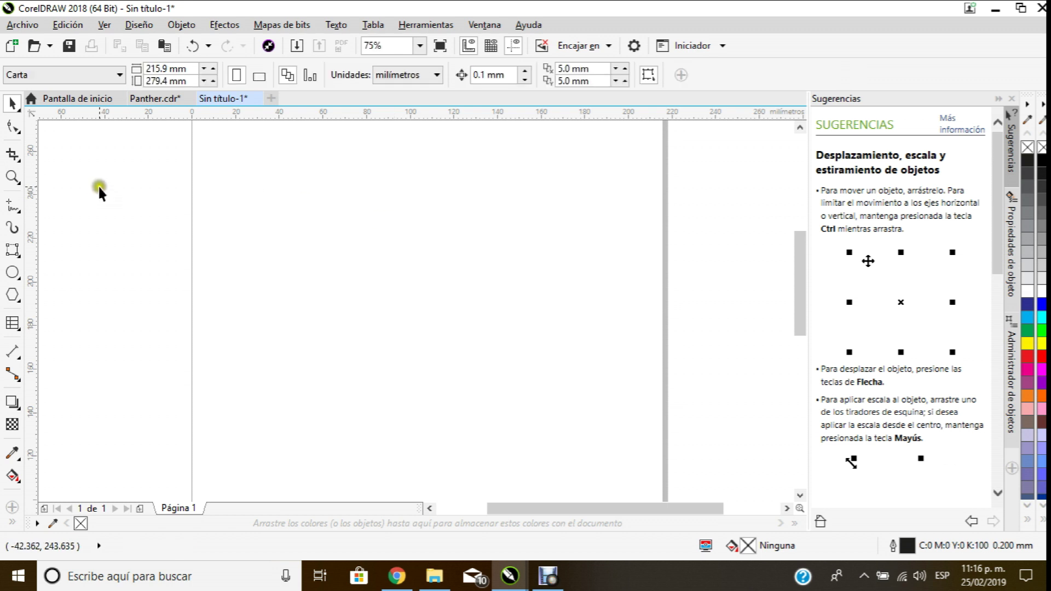
Step: Draw a straight line about 73 mm long with Mano alzada and continue it from its end with a second descending segment
click(12, 206)
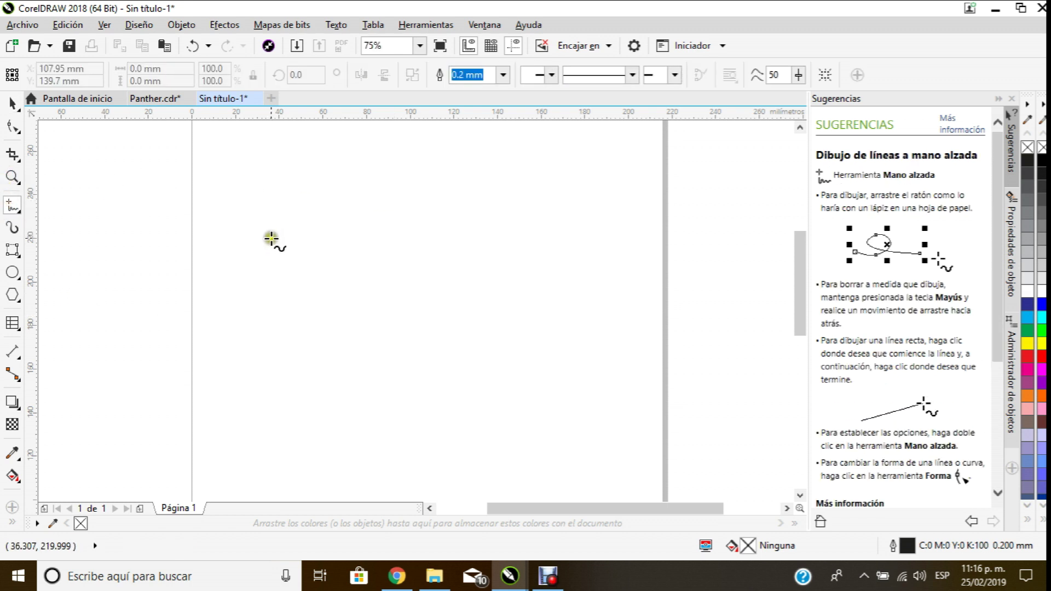
click(252, 242)
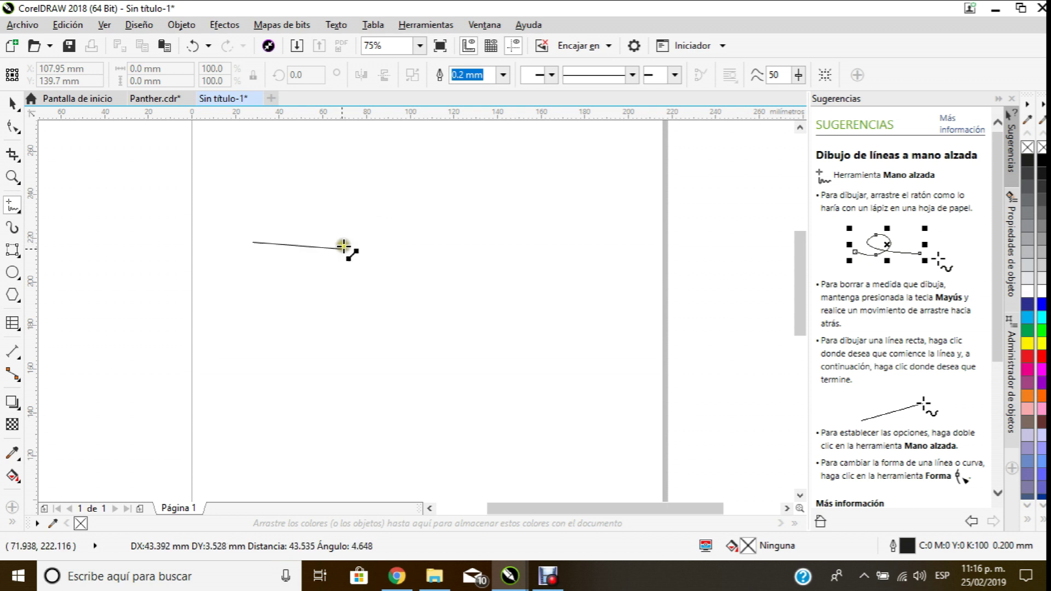
click(389, 163)
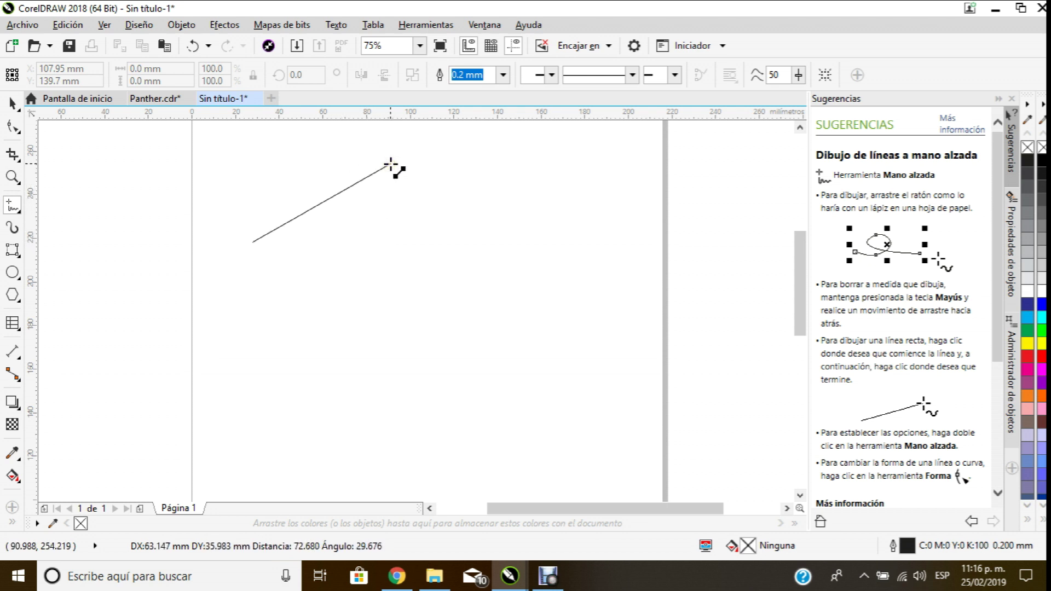
click(389, 163)
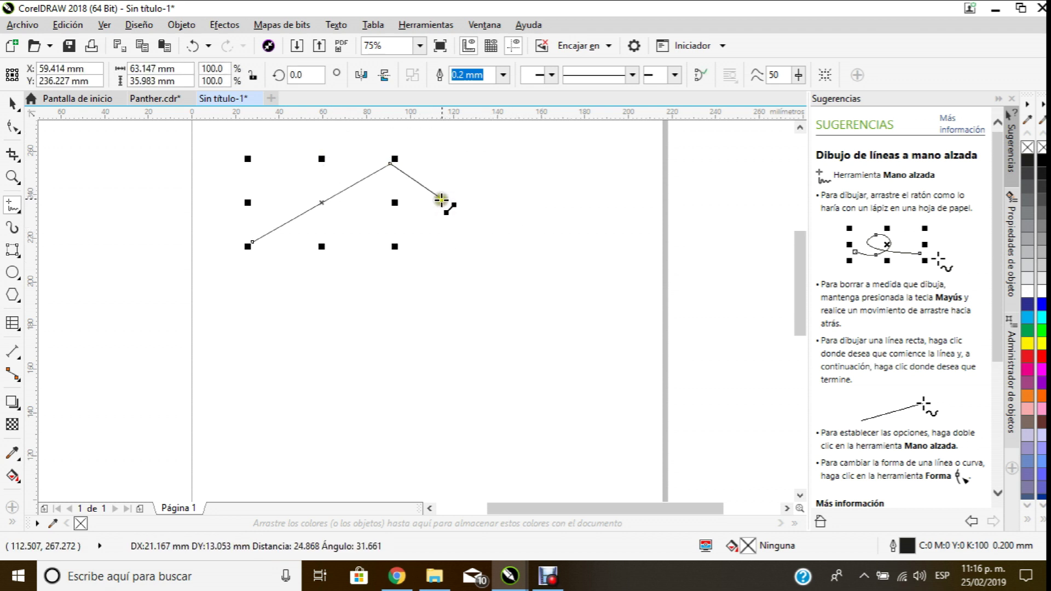
click(515, 215)
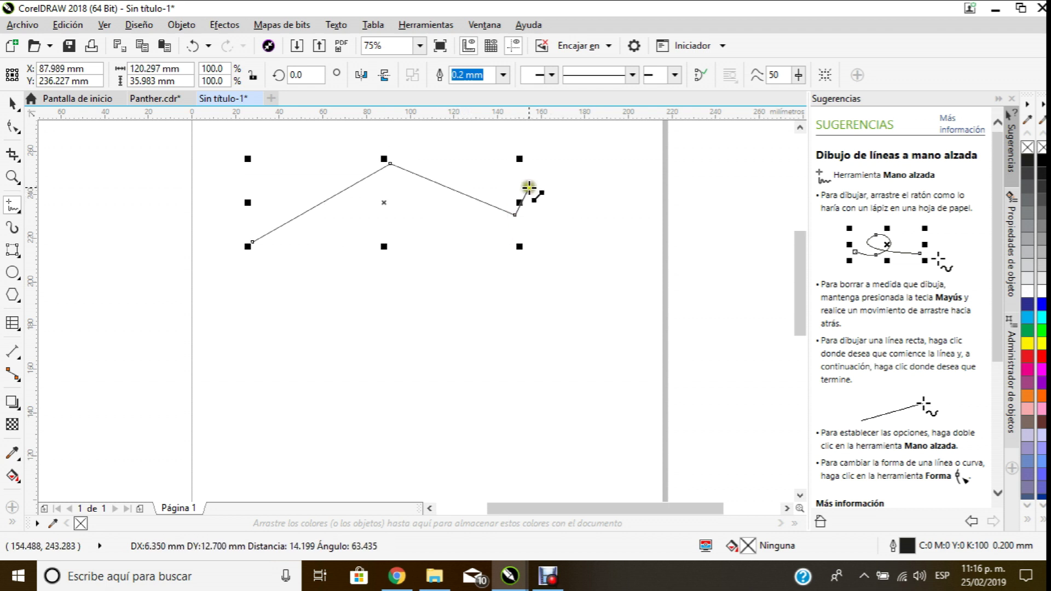
Step: Continue the joined straight segments into a closed nine-corner C-like shape about 120 by 133 mm, and deselect it
click(429, 267)
click(419, 201)
click(357, 210)
click(377, 359)
click(505, 354)
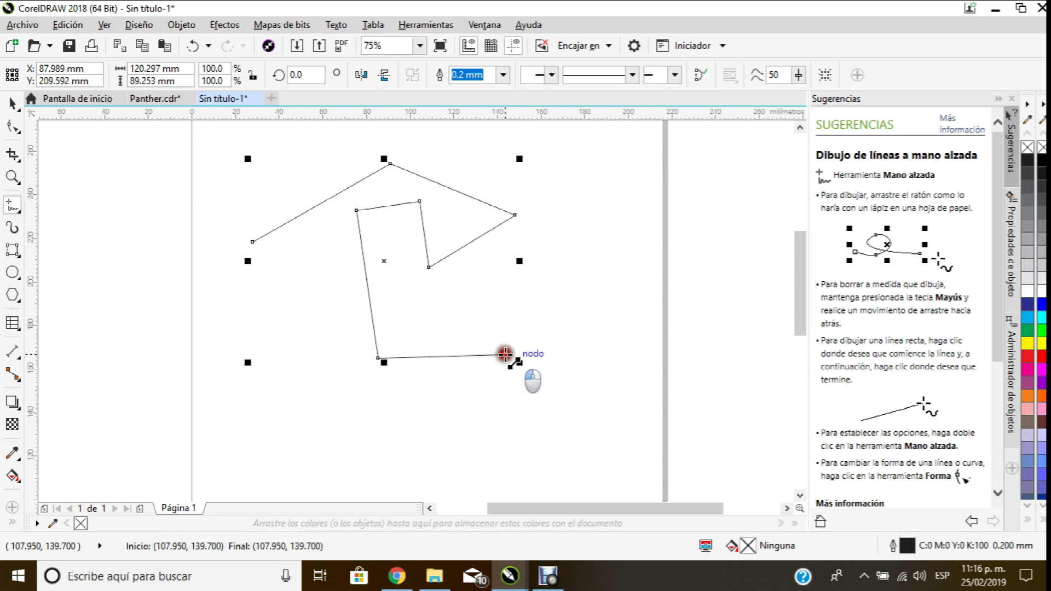
click(335, 454)
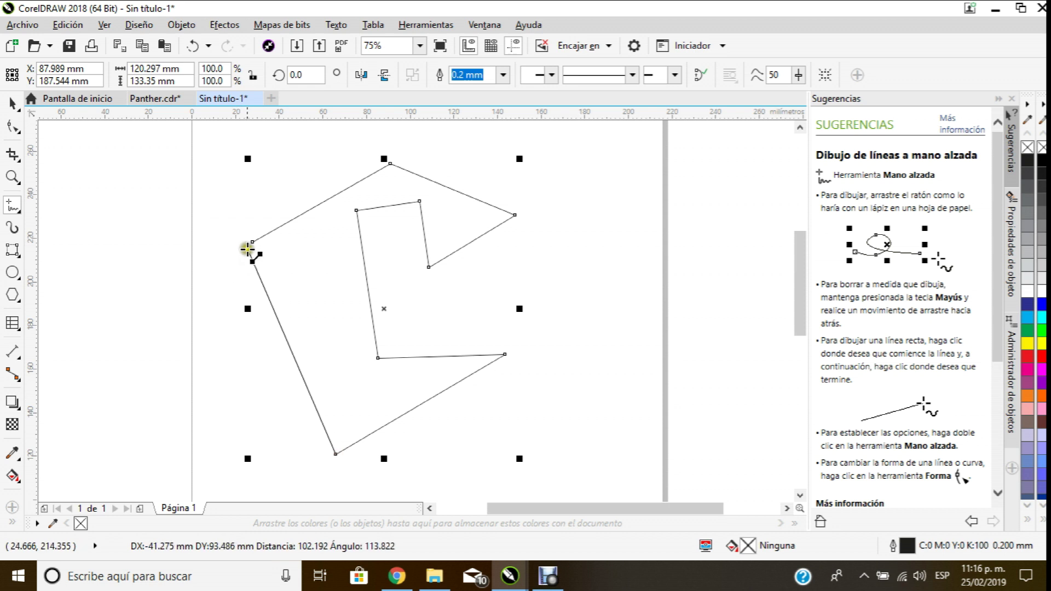
click(251, 240)
click(17, 98)
click(171, 213)
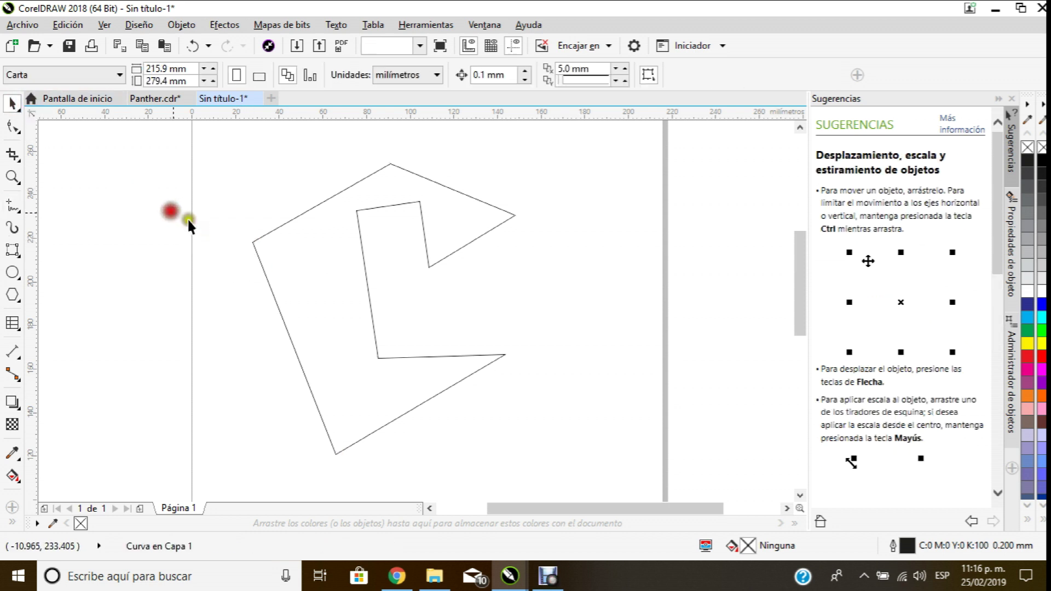
Step: Select the closed shape and try blue, white and several grey fills on it, ending with 90% black
scroll(311, 219, down, 1)
click(319, 213)
scroll(319, 213, up, 1)
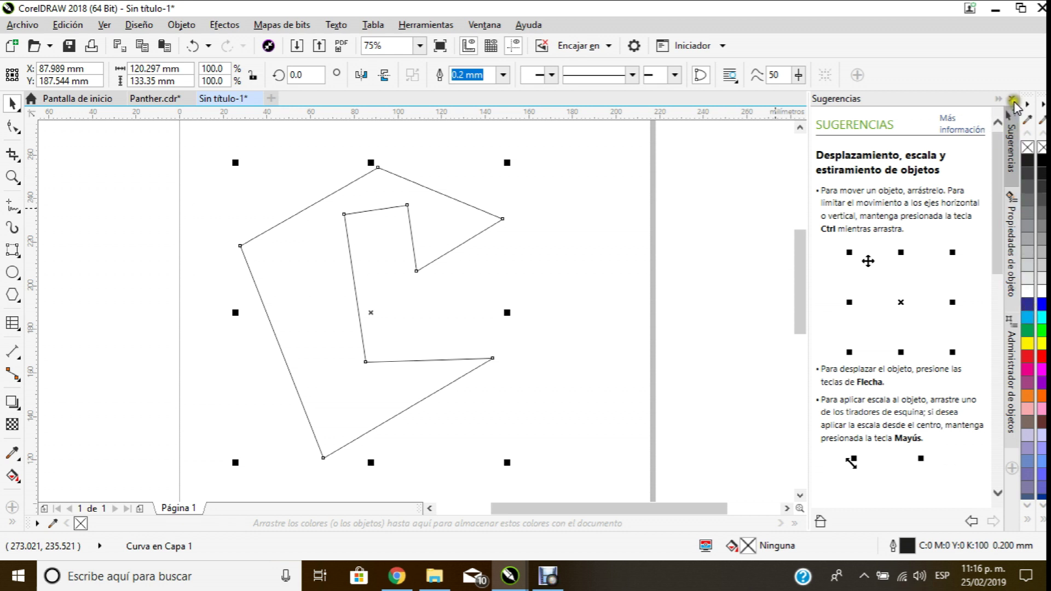
click(1031, 305)
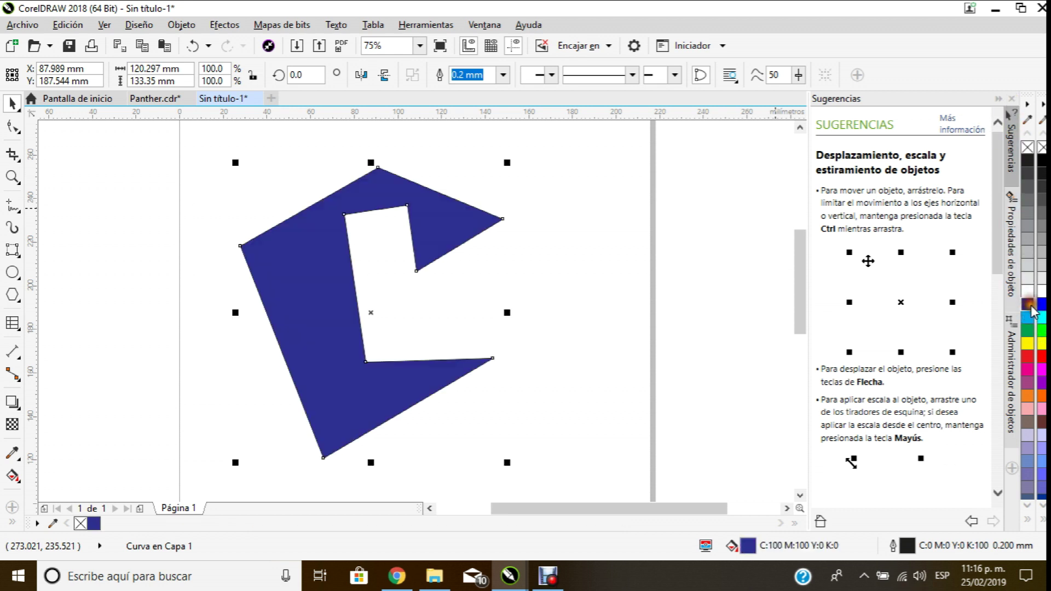
click(1040, 290)
click(1033, 256)
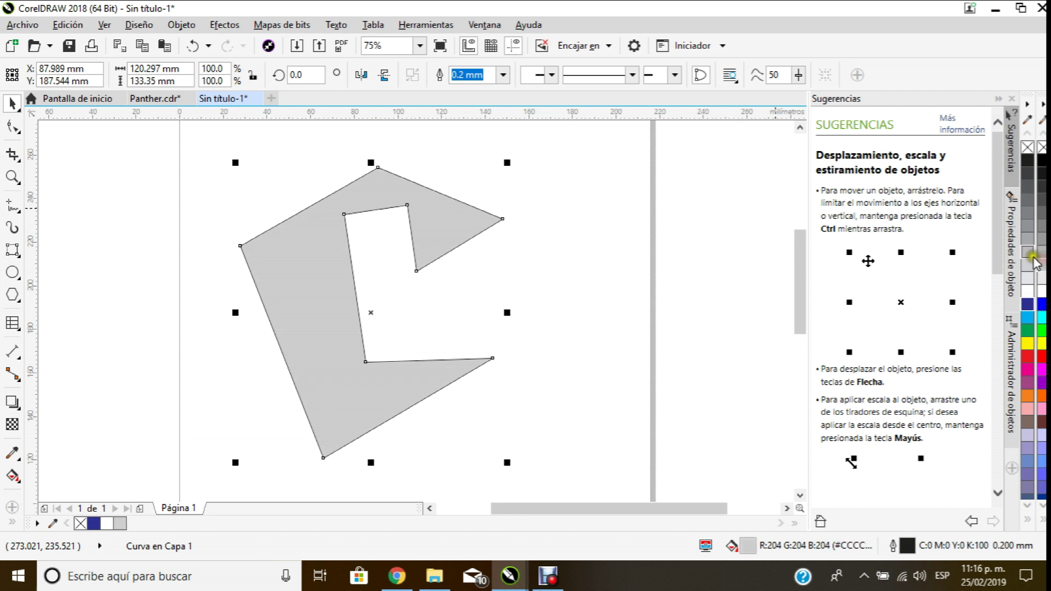
click(1027, 233)
click(1025, 216)
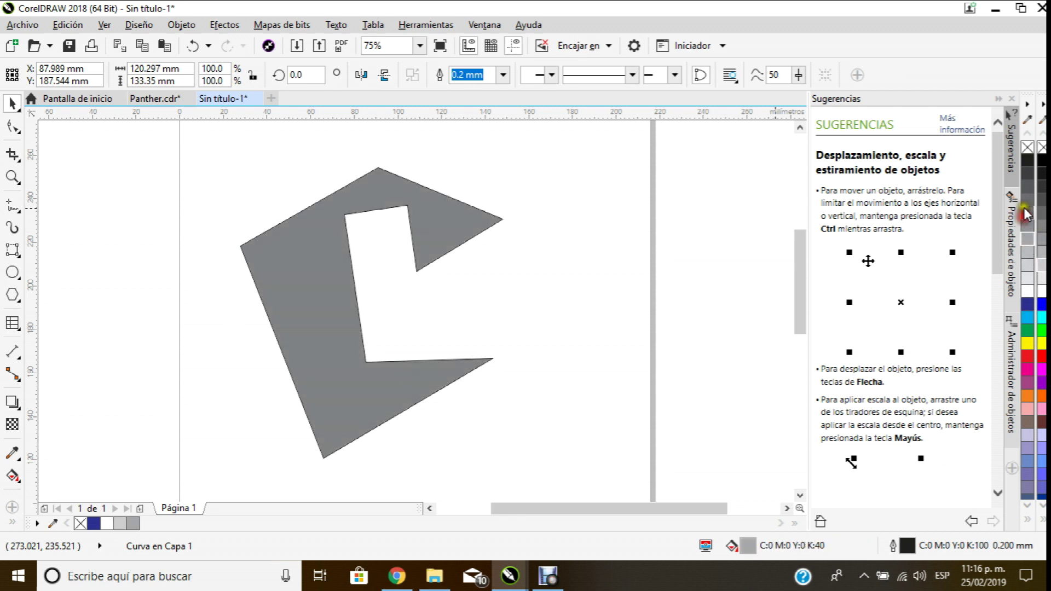
click(1027, 175)
Step: Inspect the shape's fill and outline up close, and change its fill to 100% black
scroll(375, 167, up, 8)
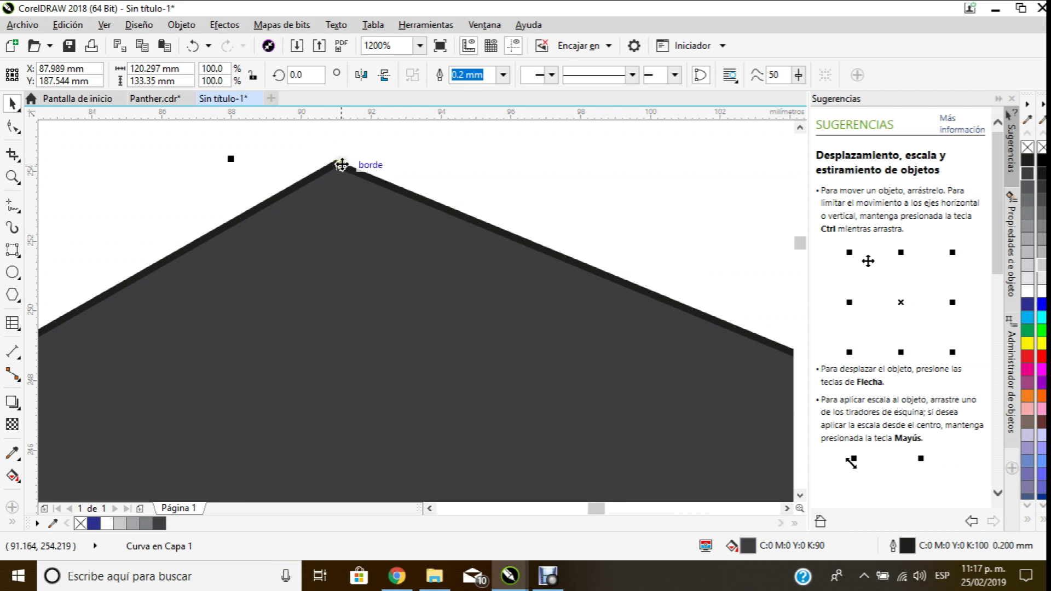
scroll(341, 163, down, 4)
scroll(343, 163, down, 6)
scroll(349, 216, up, 2)
scroll(345, 218, down, 2)
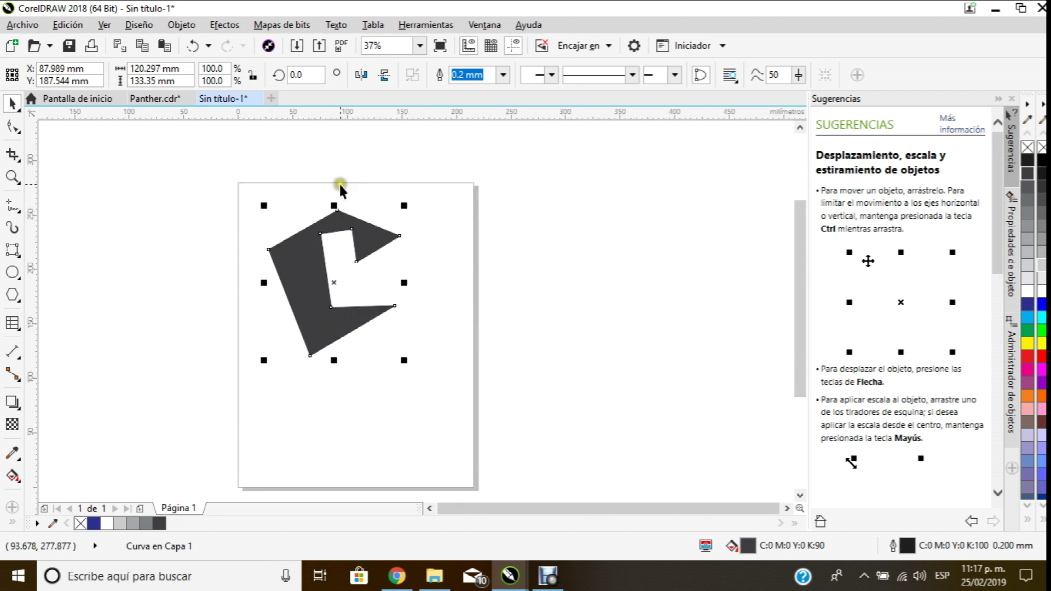
scroll(342, 230, up, 4)
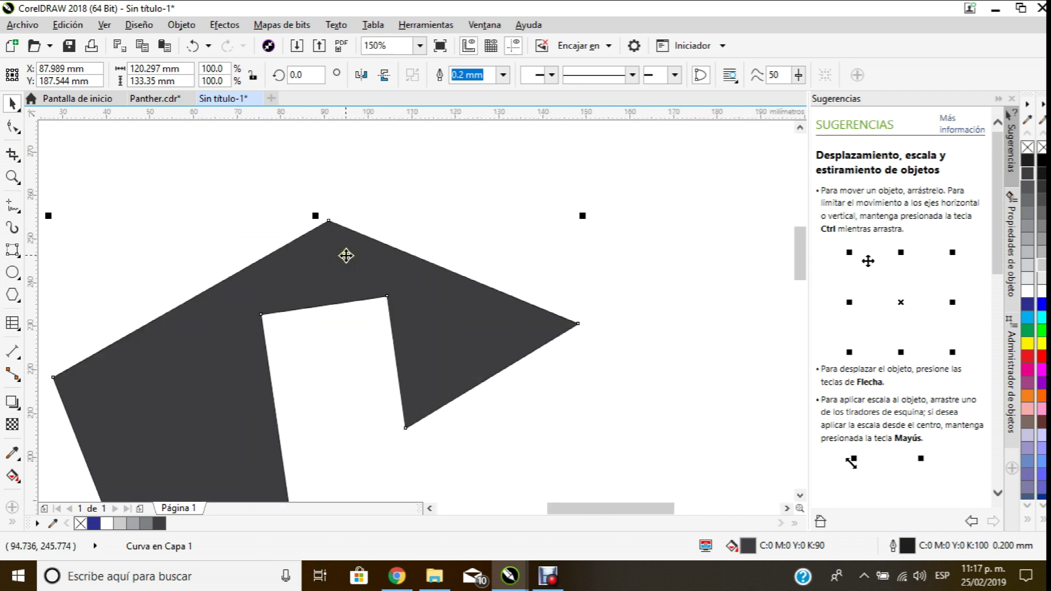
scroll(345, 296, down, 2)
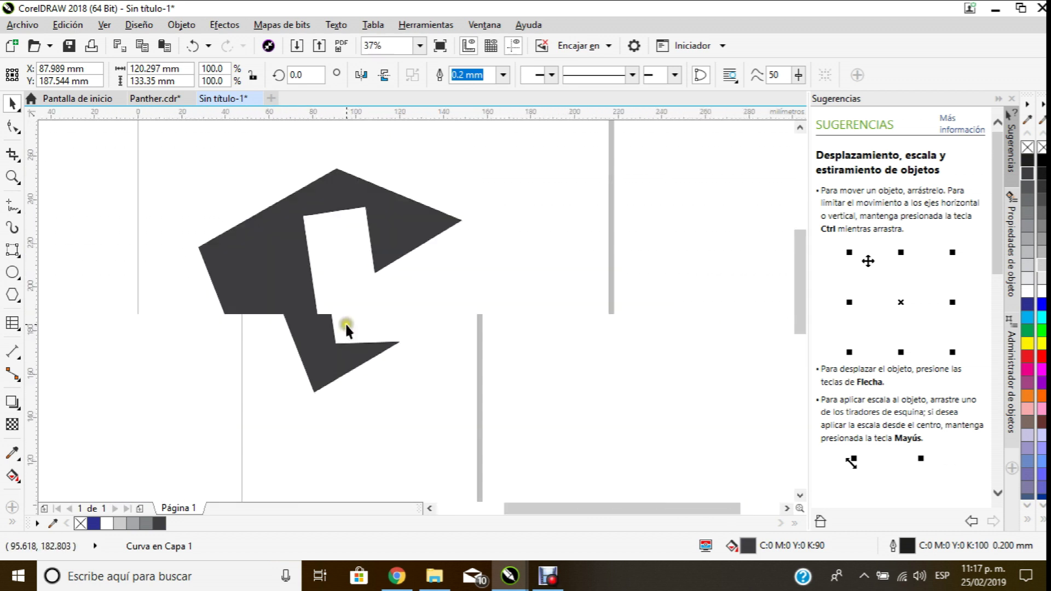
click(1042, 227)
click(1040, 160)
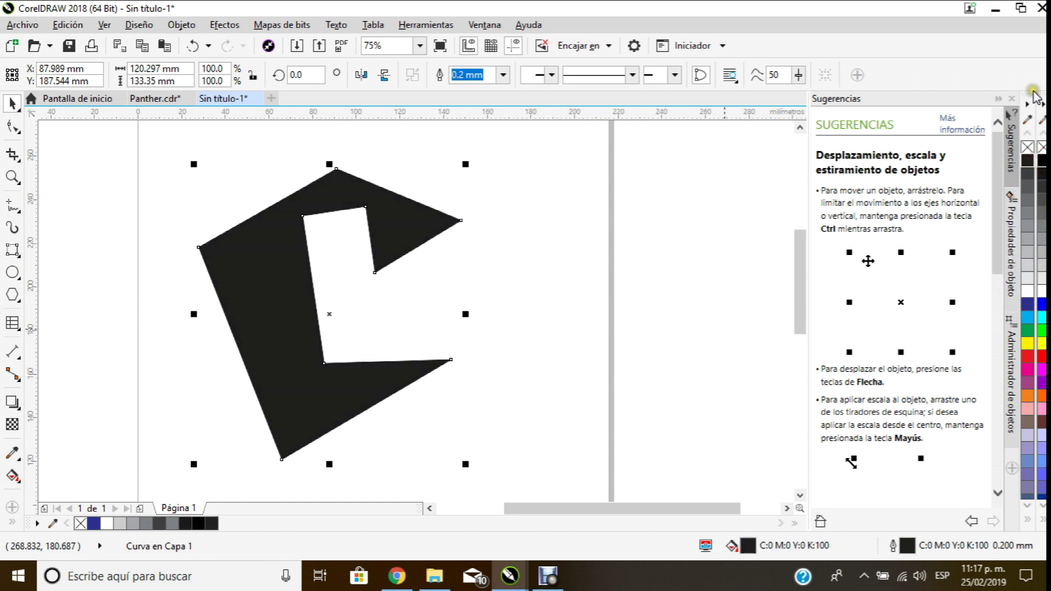
Step: Close the docked colour palettes, and show the Paleta CMYK predeterminada docked at the window's edge
drag(1026, 94, 651, 204)
double_click(659, 107)
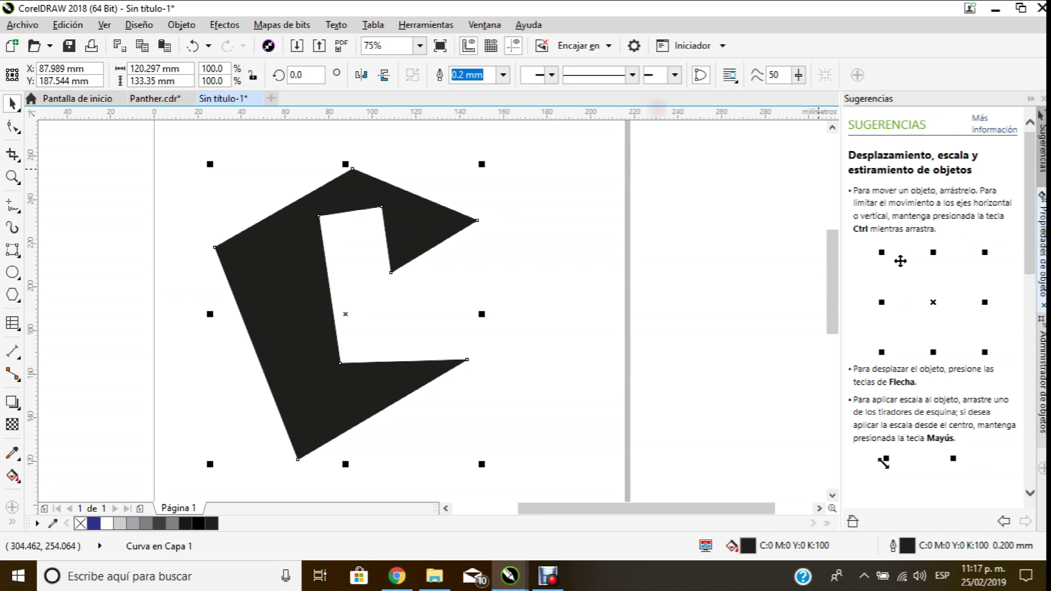
click(478, 26)
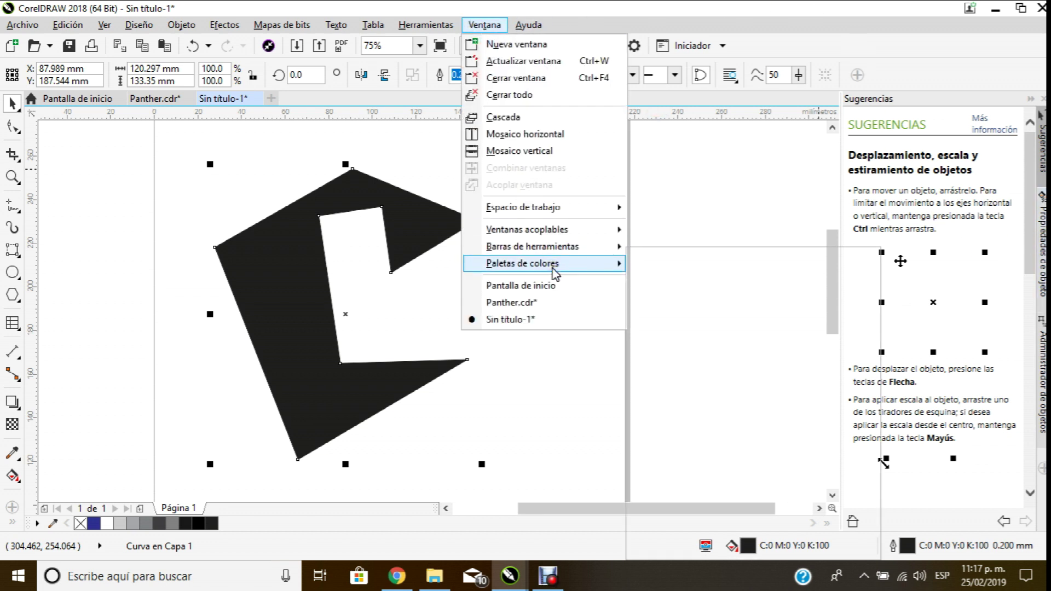
mouse_move(554, 269)
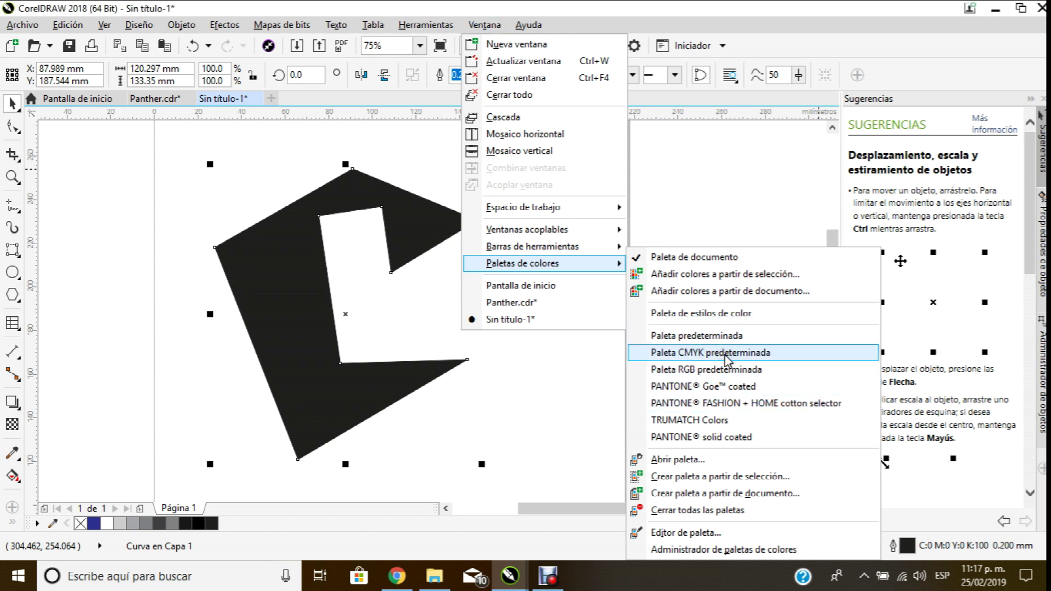
click(726, 356)
drag(651, 112, 1042, 105)
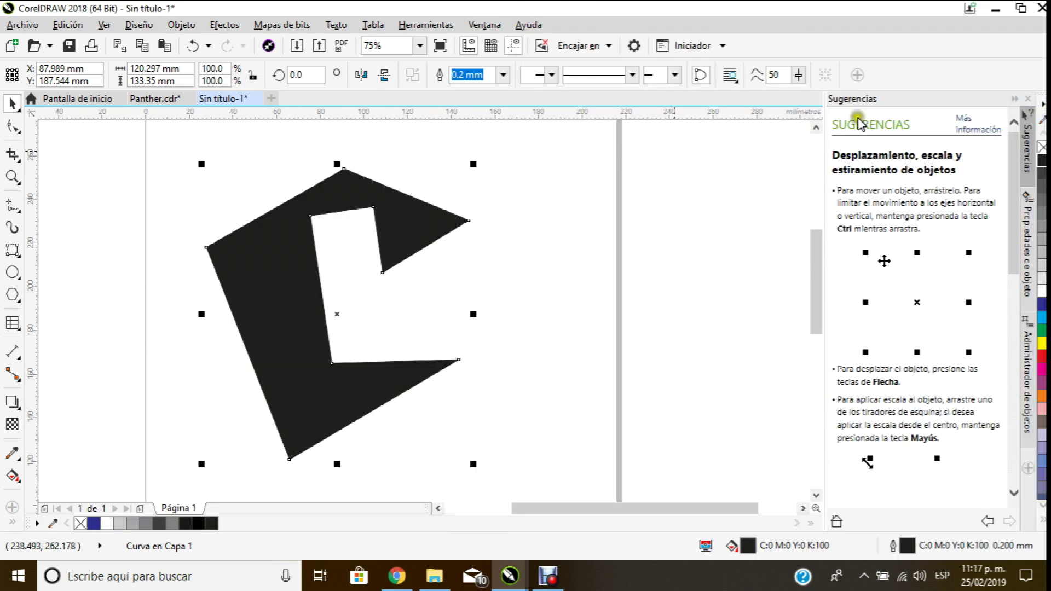
Step: Show the Paleta RGB predeterminada and dock it beside the CMYK palette
click(485, 24)
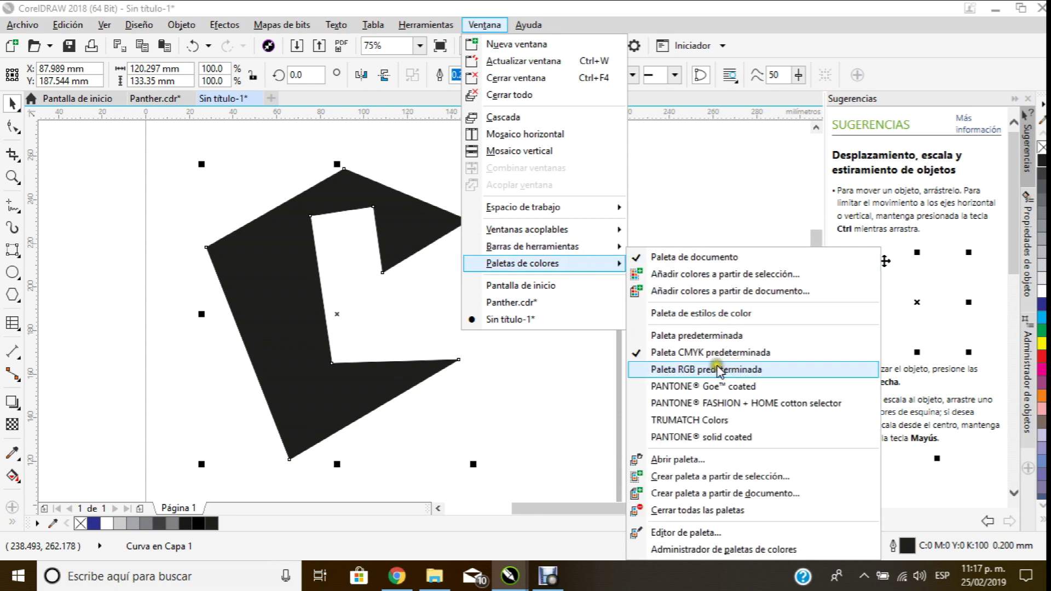
click(807, 358)
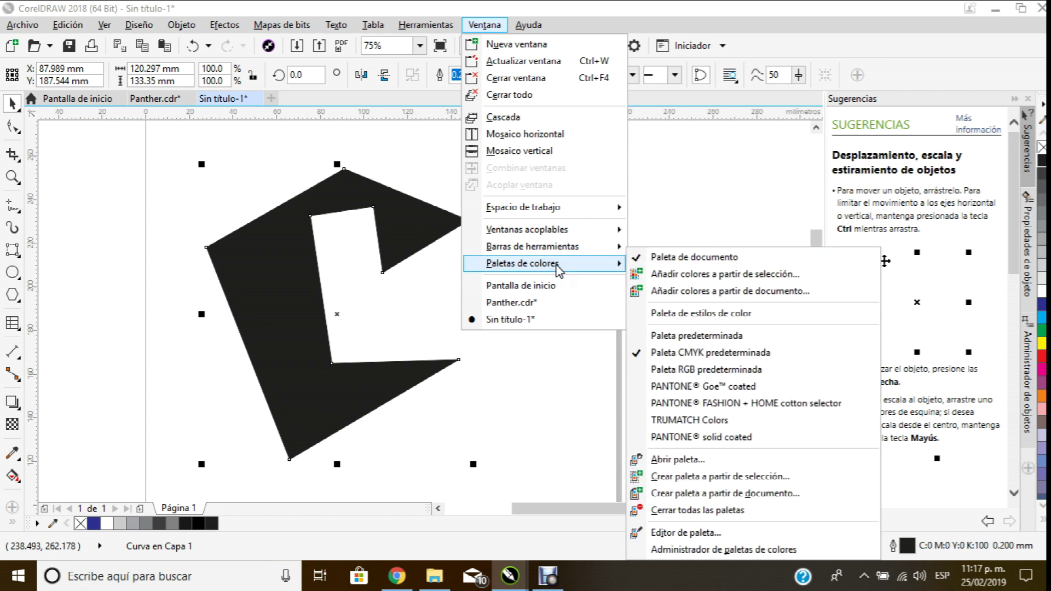
click(683, 374)
drag(652, 107, 1035, 110)
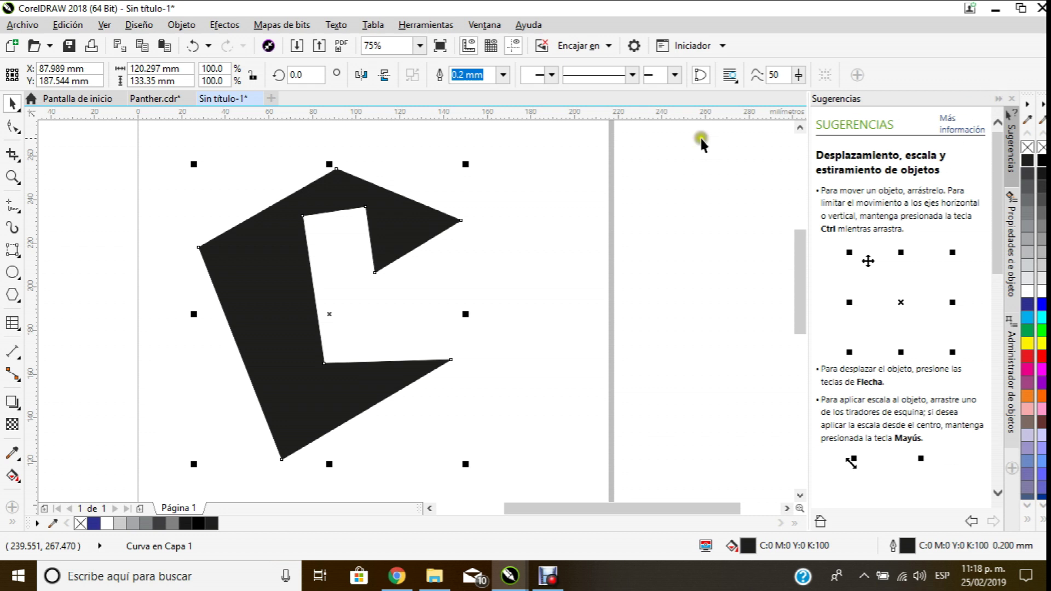
Step: Fill the shape with CMYK blue, CMYK orange (M:60 Y:100) and RGB orange (#FF6600) to compare the two palettes
scroll(556, 204, down, 2)
scroll(552, 195, up, 2)
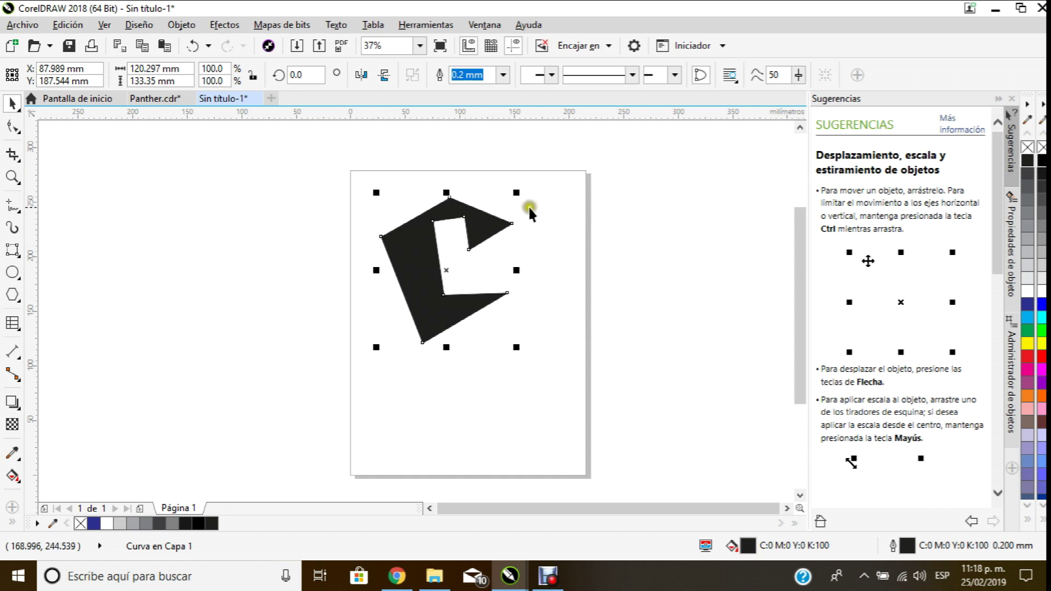
scroll(502, 198, down, 1)
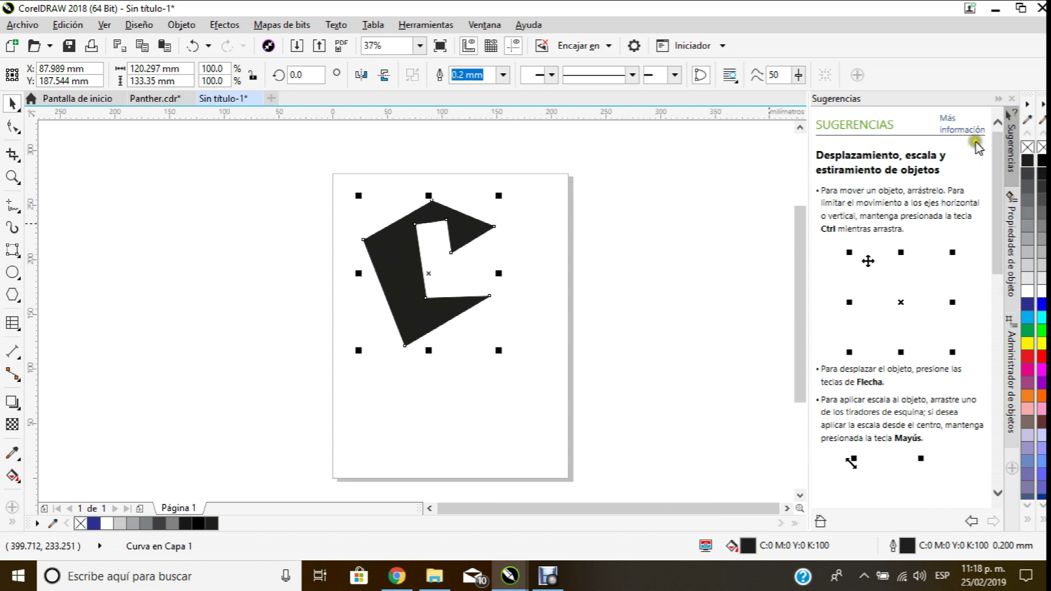
scroll(438, 228, up, 1)
scroll(415, 223, down, 1)
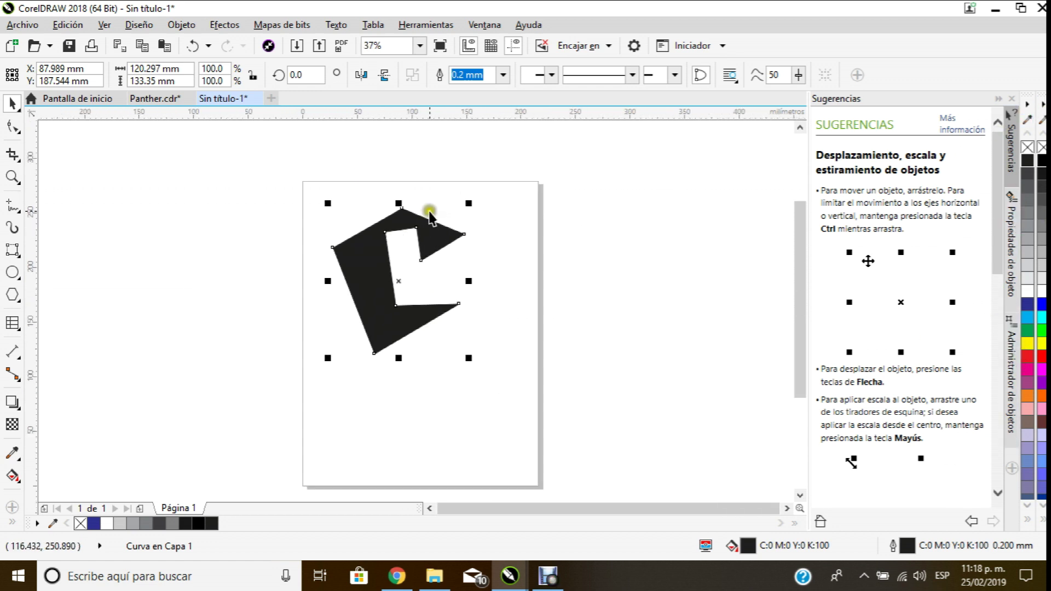
scroll(429, 212, up, 1)
click(1028, 304)
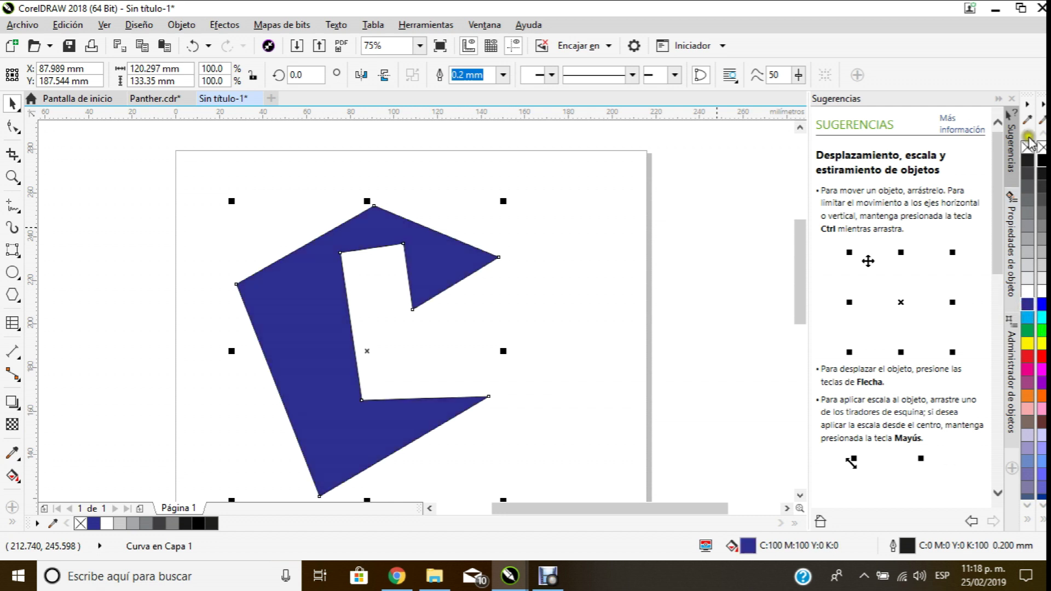
click(1031, 390)
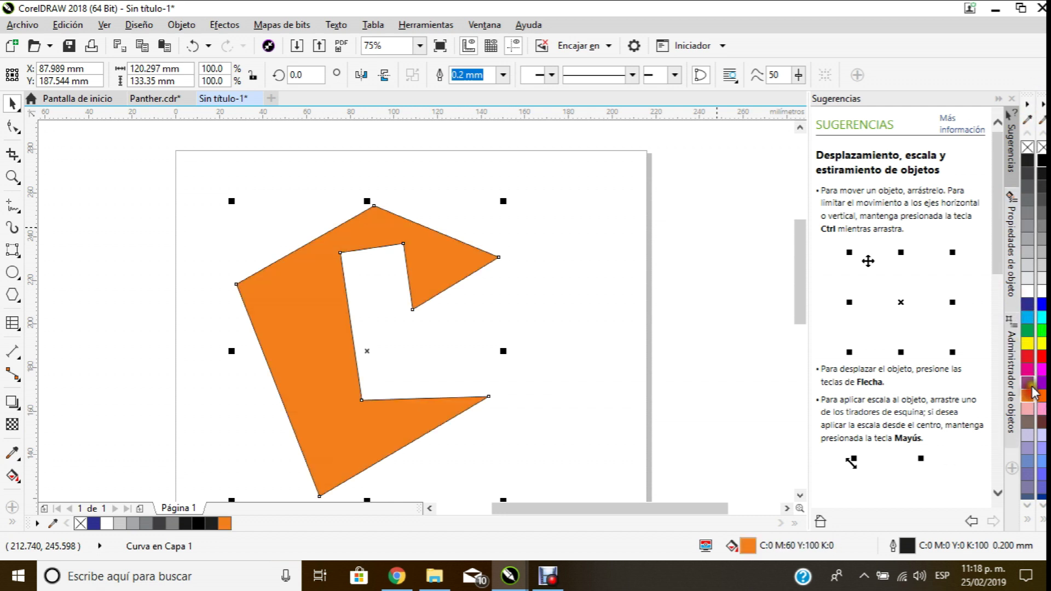
click(1039, 395)
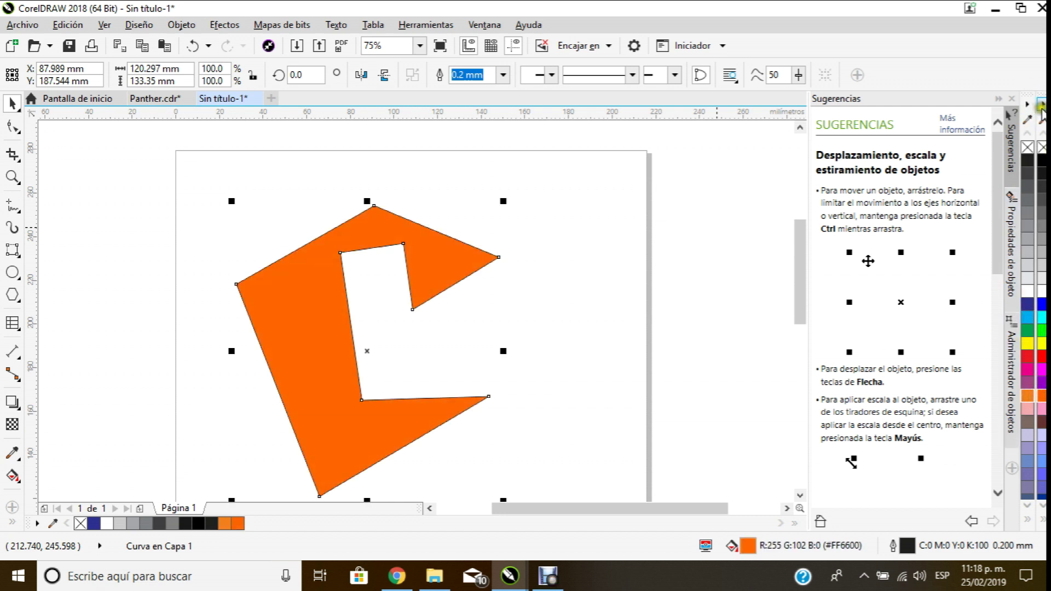
Step: Try CMYK blue, cyan and red fills on the shape, return to CMYK blue, and finish with RGB blue (#0000FF)
click(1027, 304)
click(1027, 317)
click(1028, 356)
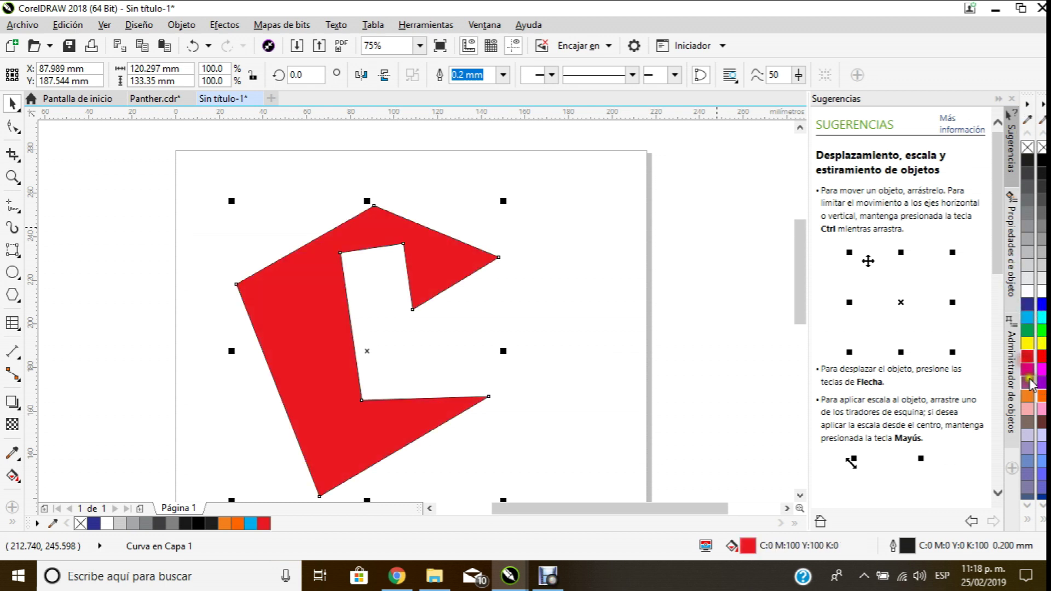
click(1027, 304)
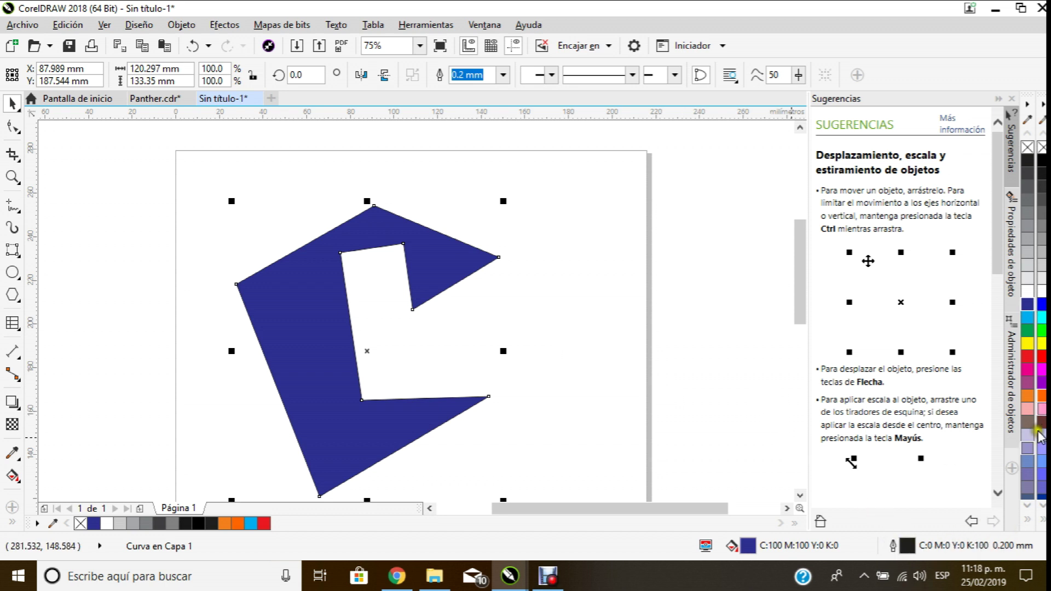
click(1041, 307)
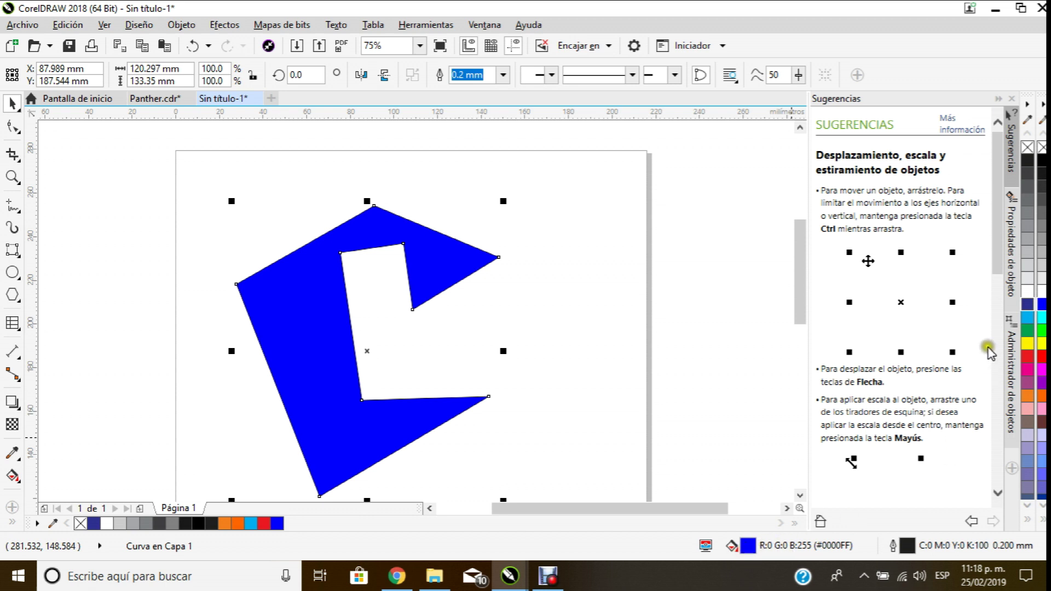
Step: Compare the two blues by filling the shape with CMYK blue (C:100 M:100) and then RGB blue (#0000FF)
click(1030, 307)
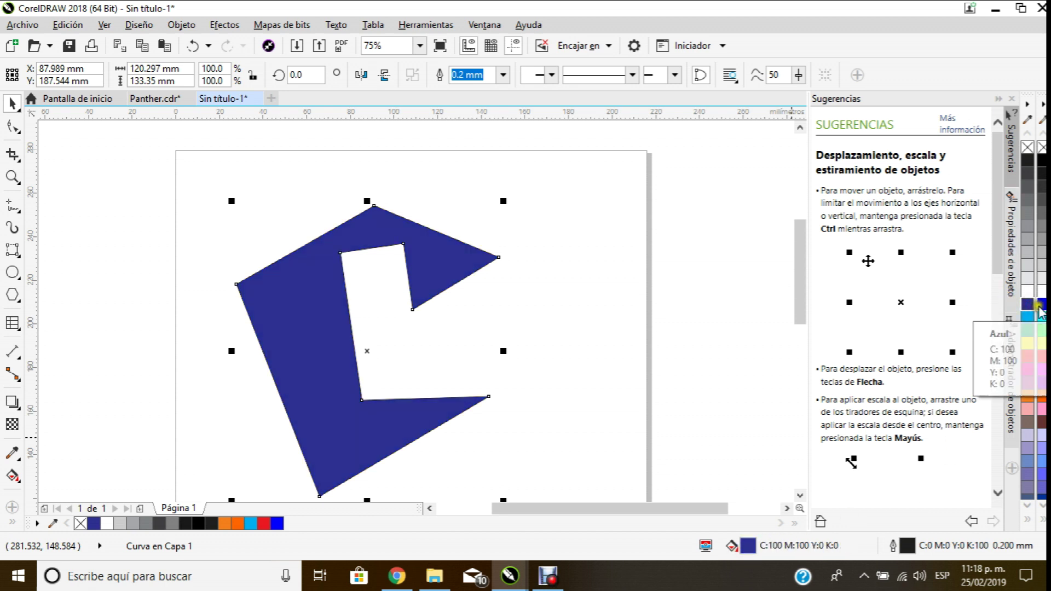
click(1041, 305)
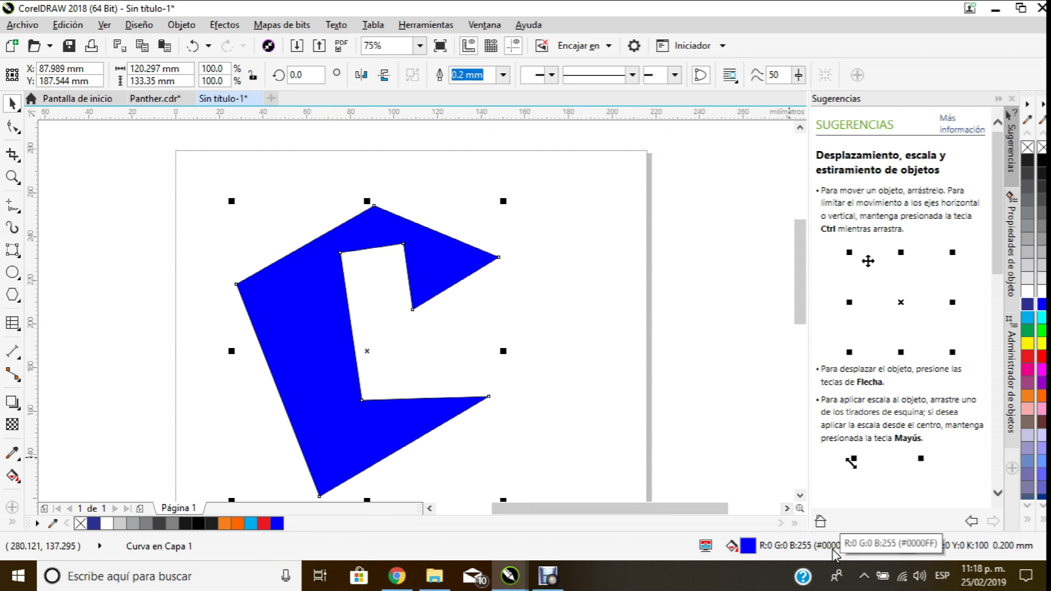
scroll(510, 260, down, 1)
scroll(510, 260, up, 1)
scroll(510, 261, down, 1)
scroll(504, 267, up, 1)
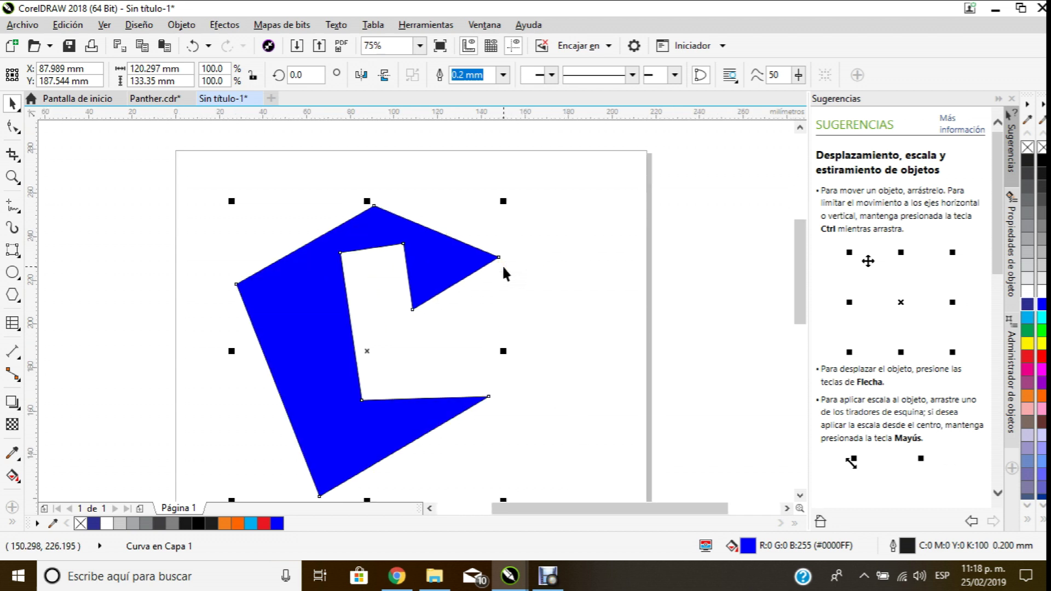
Step: Reshape the blue curve with the Shape tool (Forma) by moving the notch's inner nodes and the corner nodes at its opening
click(10, 130)
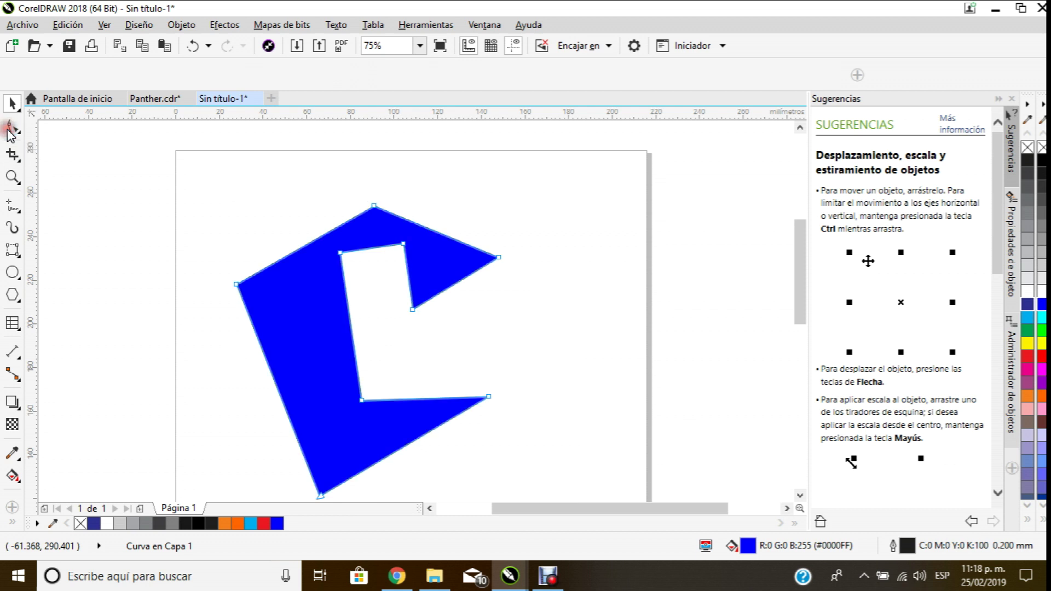
scroll(303, 241, down, 1)
scroll(328, 298, up, 1)
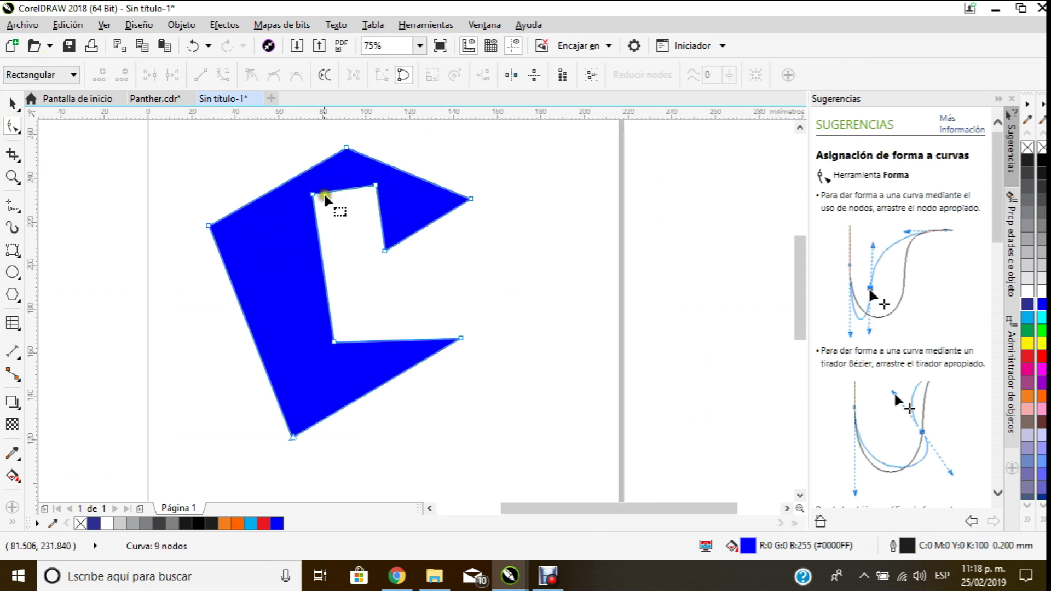
drag(312, 192, 316, 263)
drag(377, 188, 345, 208)
drag(385, 251, 471, 284)
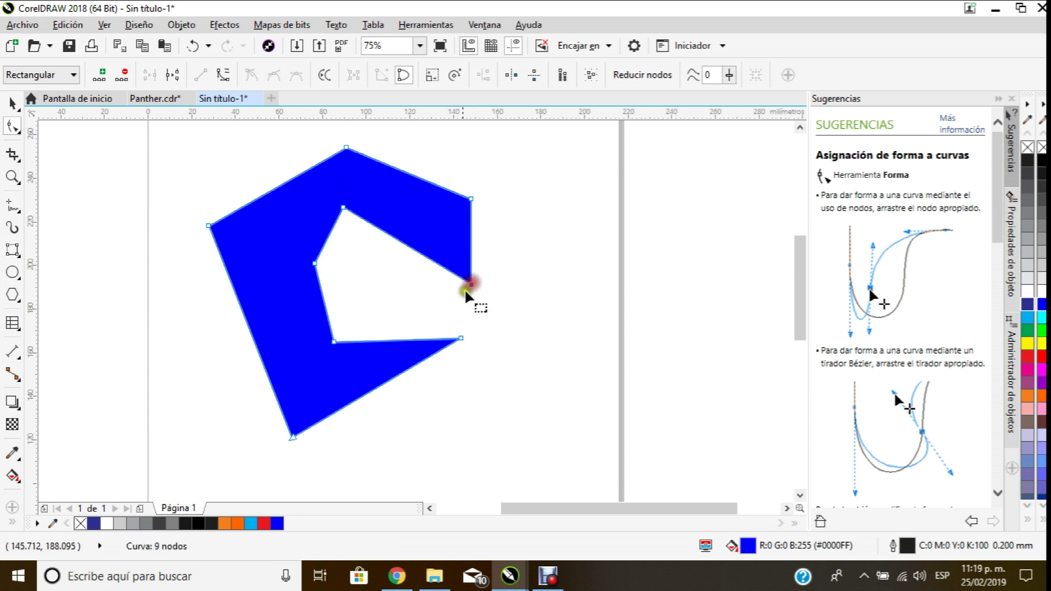
drag(457, 339, 474, 399)
drag(335, 342, 398, 331)
drag(315, 263, 336, 299)
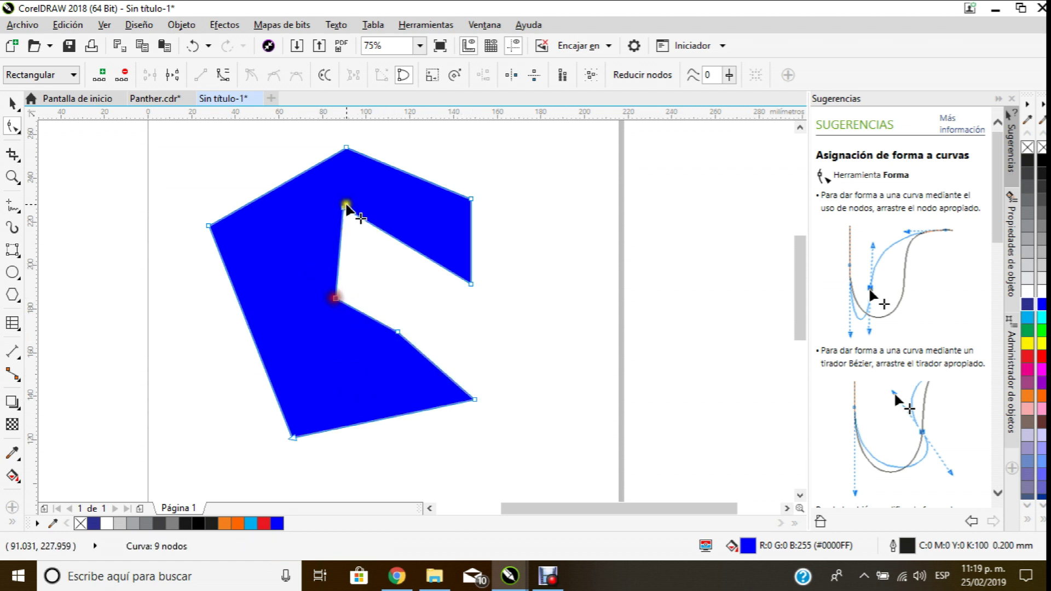
drag(344, 208, 377, 267)
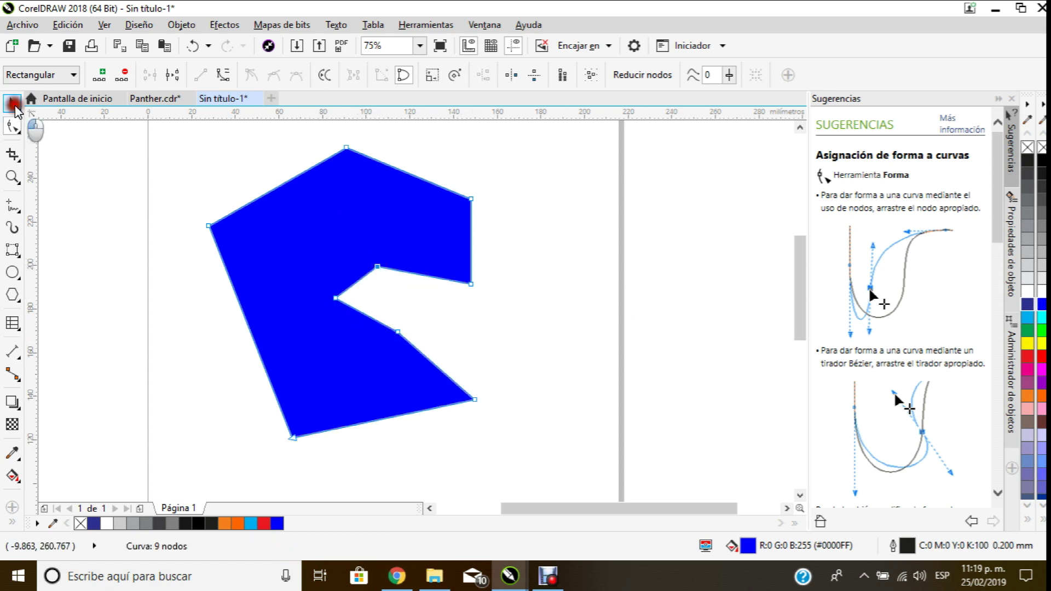
Step: Fill the reshaped curve with the RGB grey #999999 and deselect it
click(12, 103)
click(1037, 241)
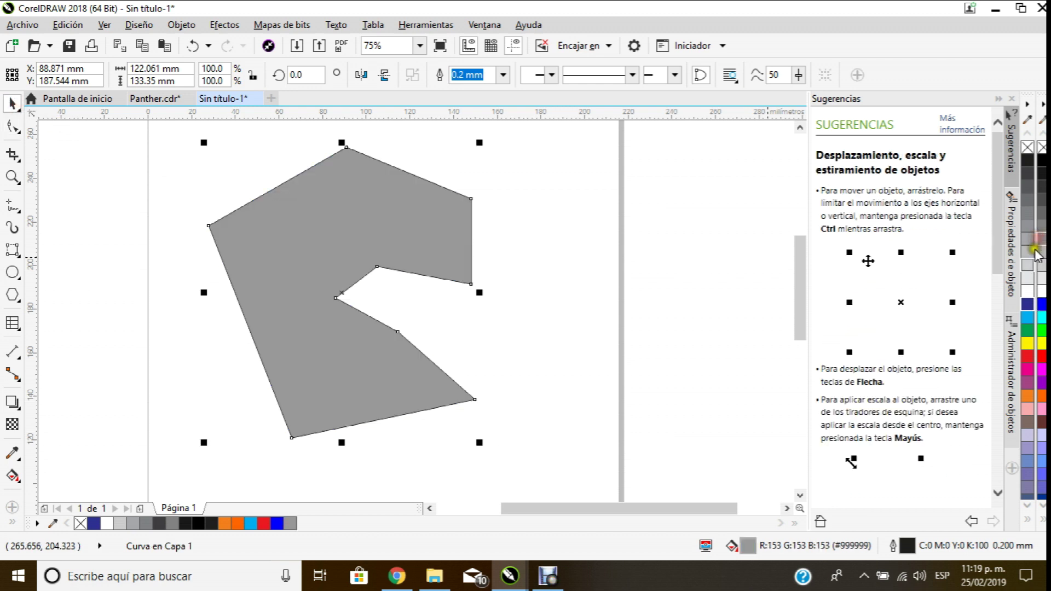
click(572, 242)
scroll(526, 274, down, 2)
scroll(462, 291, up, 1)
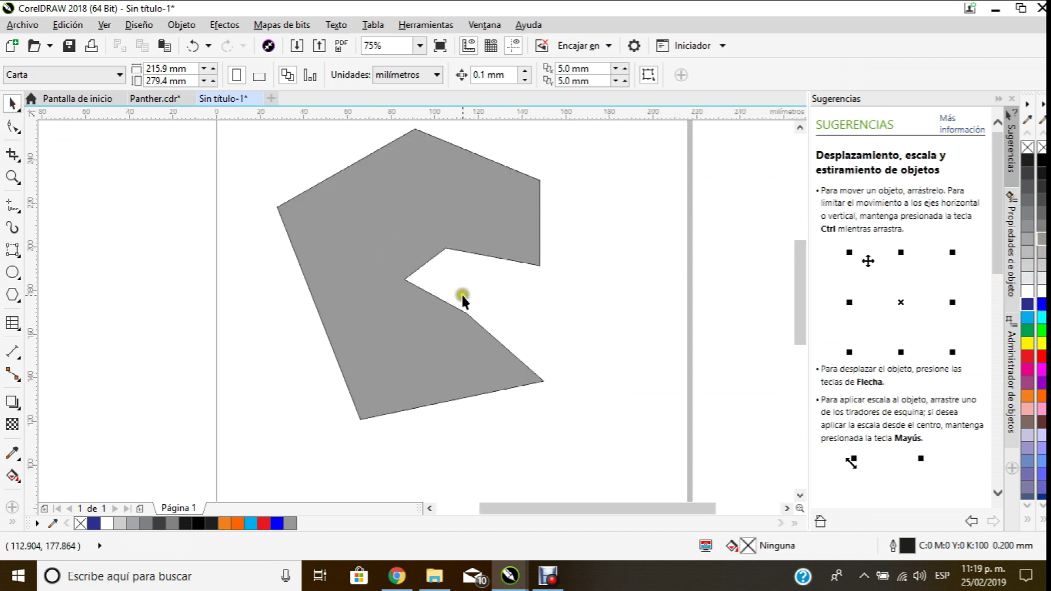
scroll(462, 296, down, 2)
scroll(481, 274, up, 1)
scroll(451, 279, up, 1)
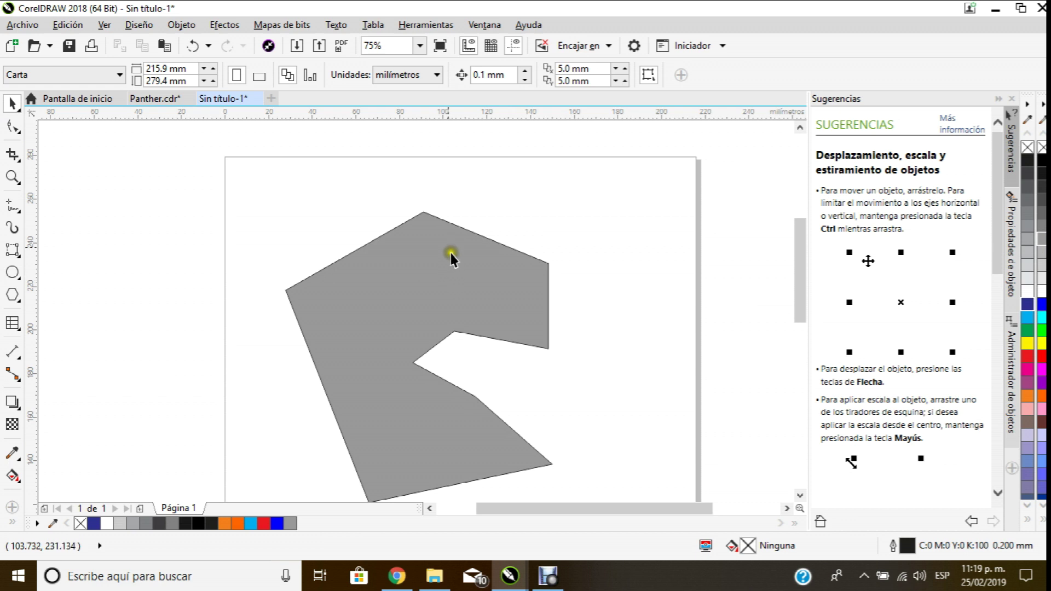
Step: Delete the grey practice shape from the page
click(386, 228)
scroll(386, 228, down, 1)
scroll(388, 228, up, 1)
key(Delete)
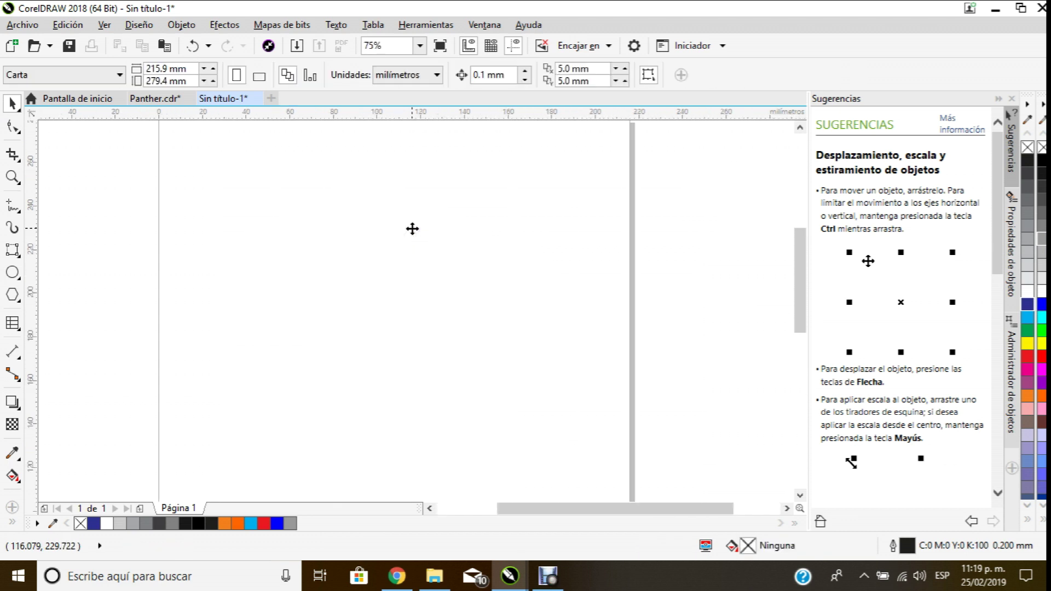
Step: Draw a closed triangle about 51 × 31 mm near the page's upper-left corner with the Freehand tool (Mano alzada), and deselect it
click(13, 205)
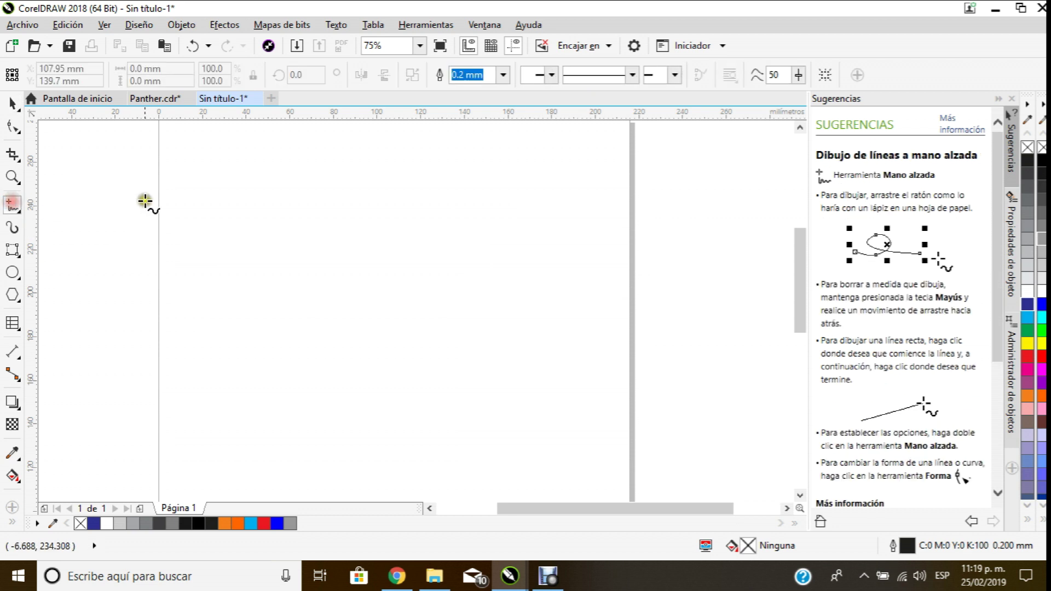
click(275, 157)
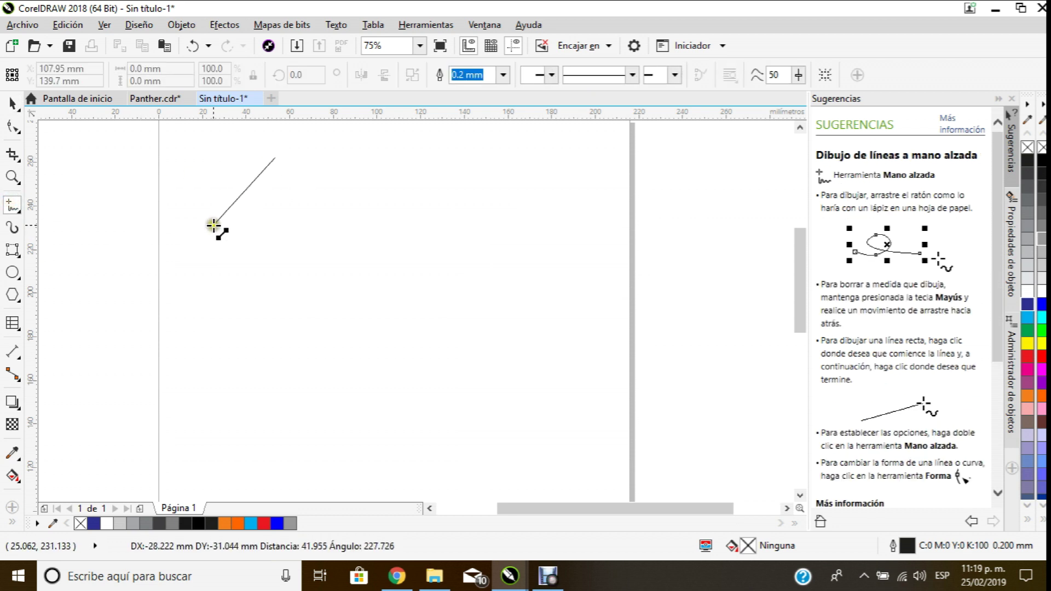
double_click(213, 225)
double_click(326, 220)
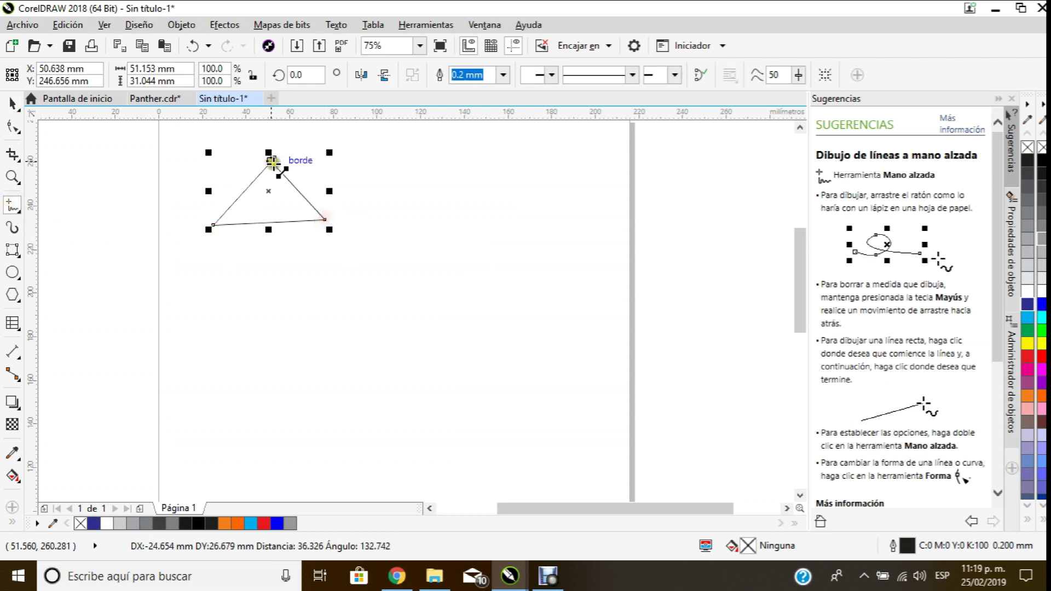
click(274, 157)
click(12, 103)
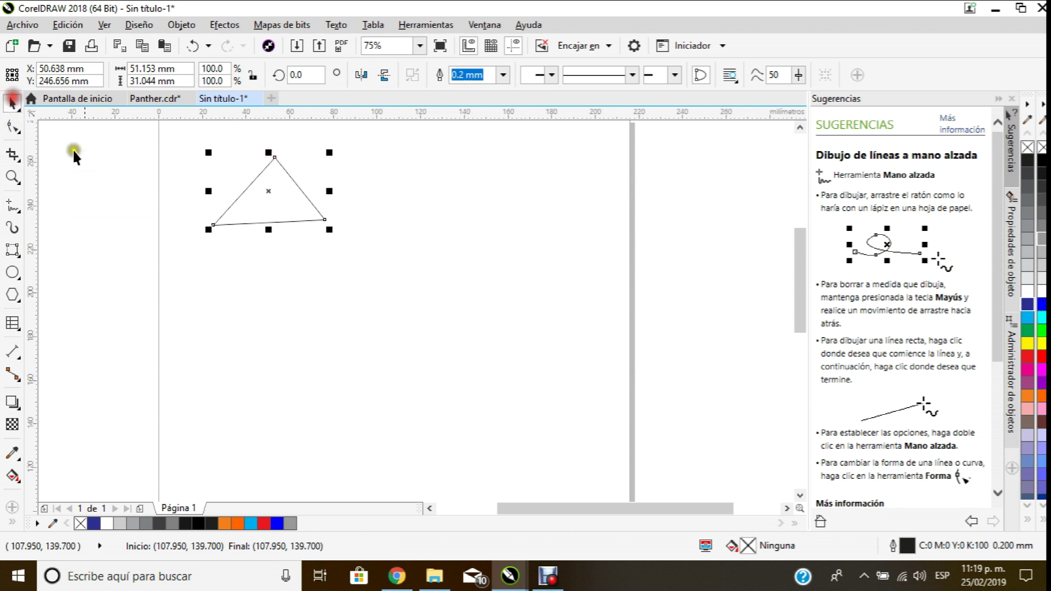
click(113, 160)
Step: Place a horizontal guideline below the triangle and move the triangle slightly up and to the right
scroll(262, 161, up, 1)
scroll(261, 161, down, 1)
scroll(272, 140, up, 1)
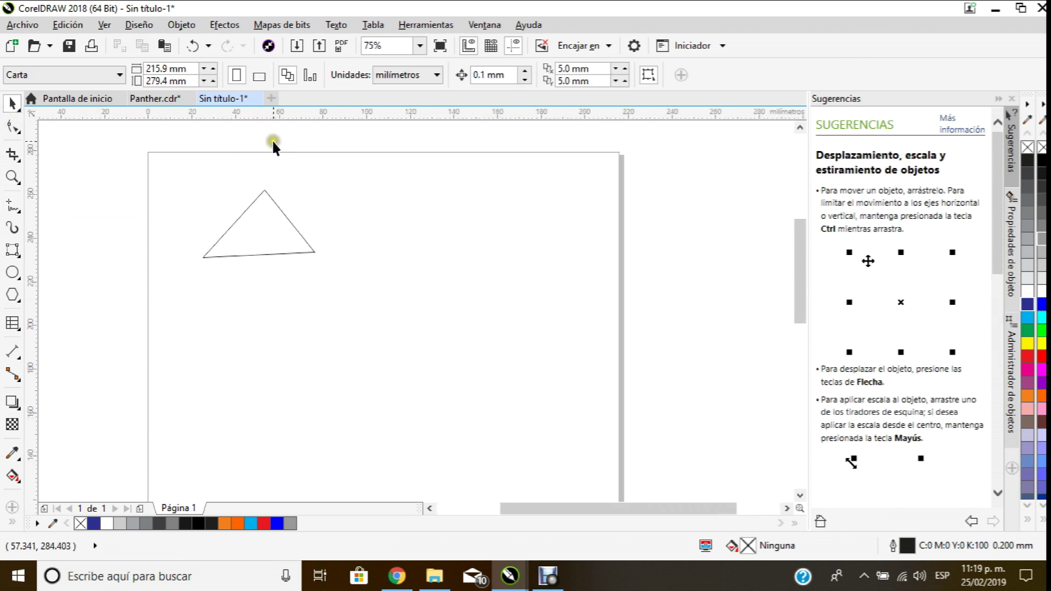
scroll(262, 183, up, 1)
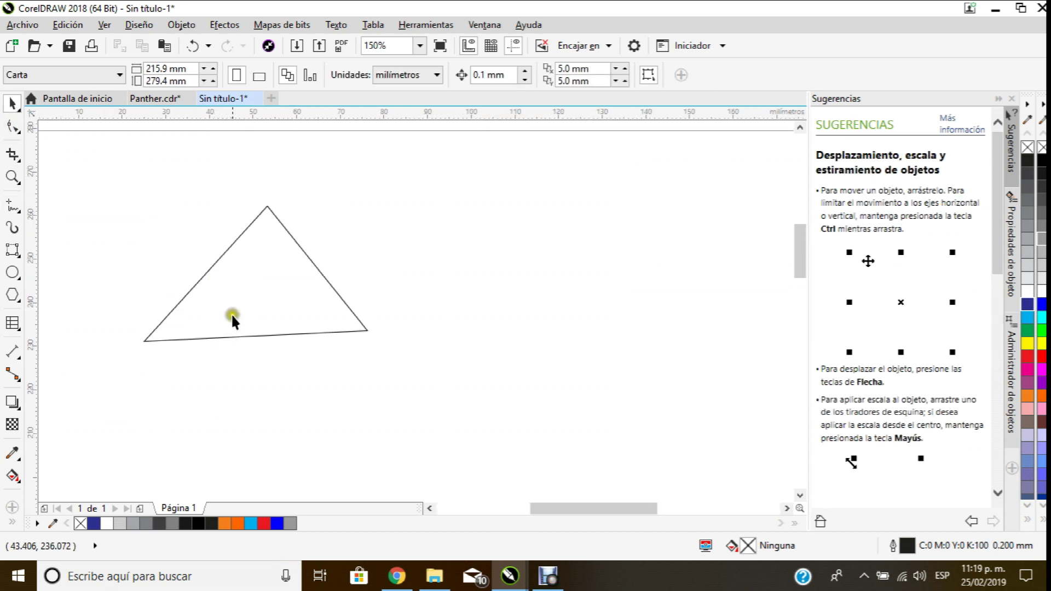
drag(255, 114, 228, 384)
click(165, 347)
drag(147, 347, 173, 317)
Step: Turn on snapping to Líneas guía and move the triangle so its lower-left node snaps to the horizontal guideline
click(104, 25)
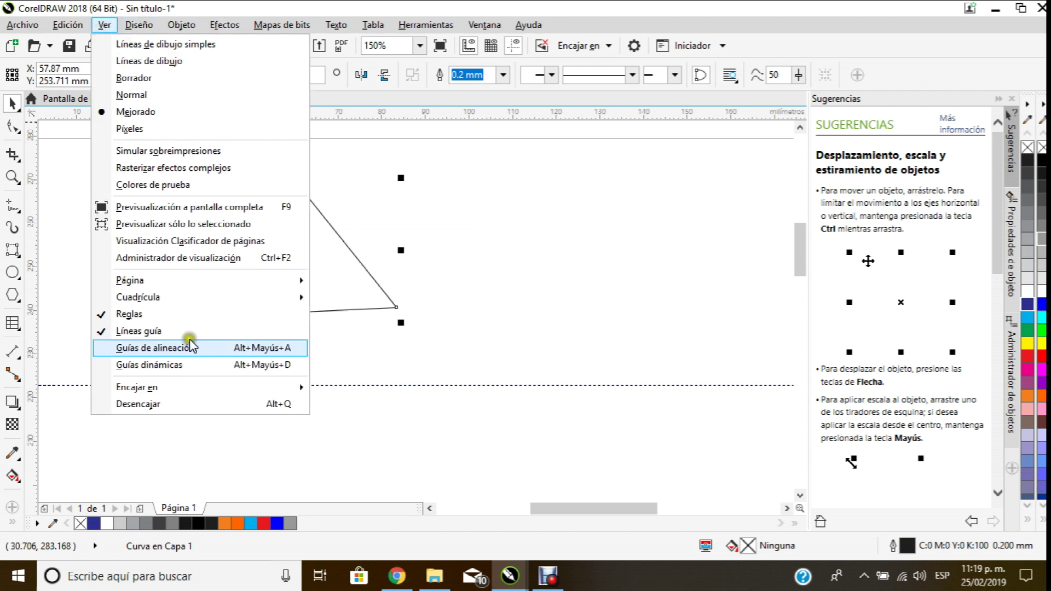
mouse_move(230, 388)
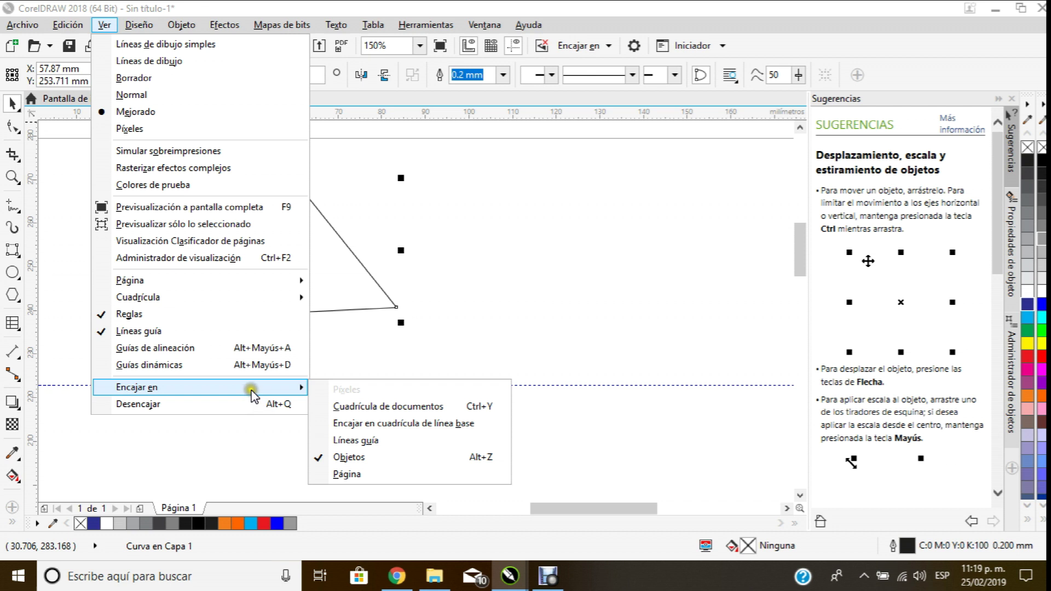
click(359, 440)
drag(170, 319, 154, 384)
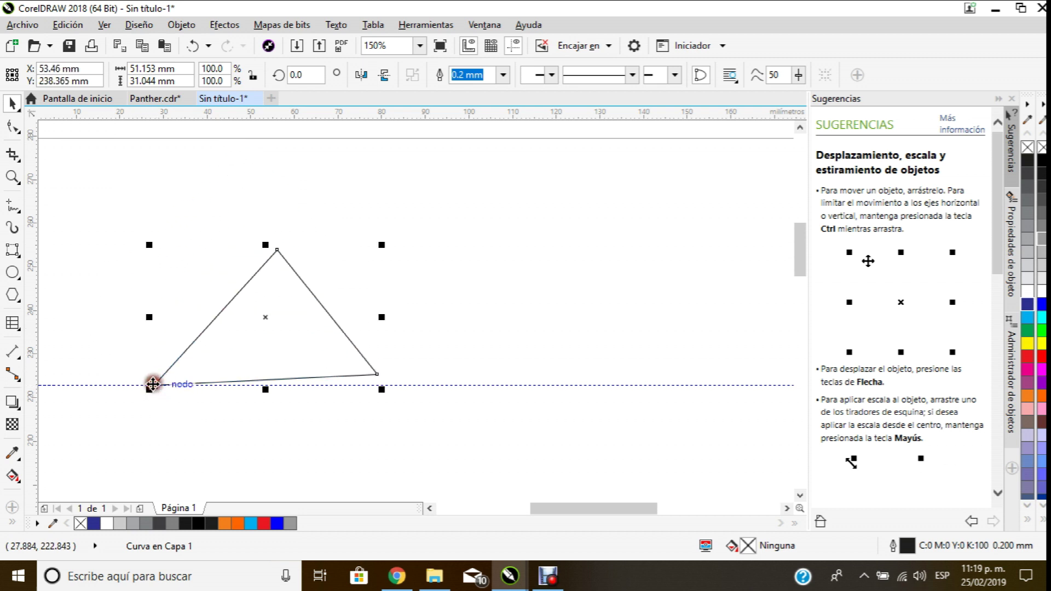
Step: Move the triangle's lower-right node onto the horizontal guideline with the Shape tool, and place vertical guidelines through both base corners
click(12, 126)
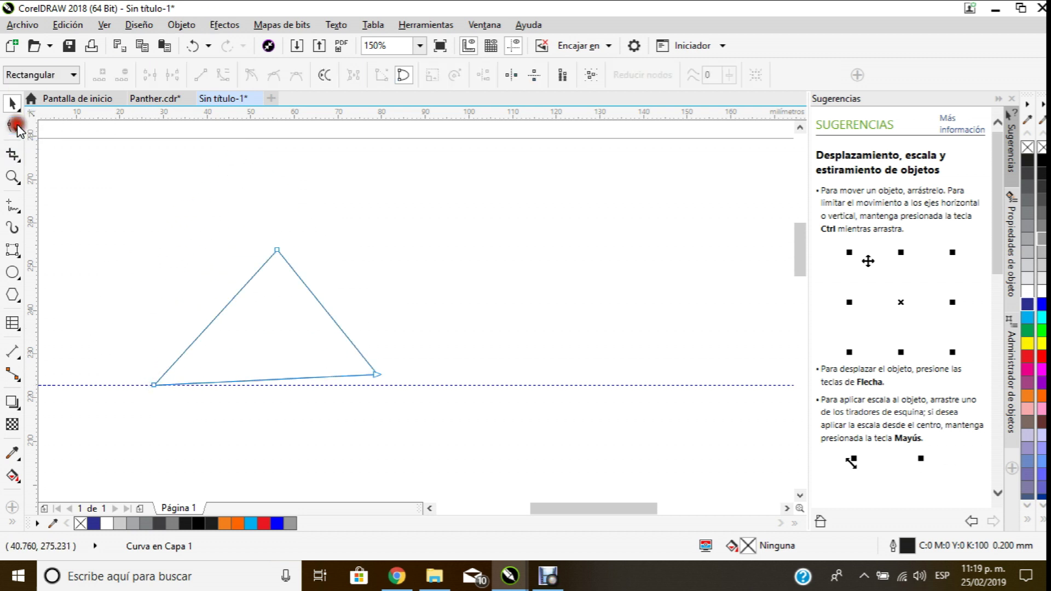
drag(377, 374, 350, 385)
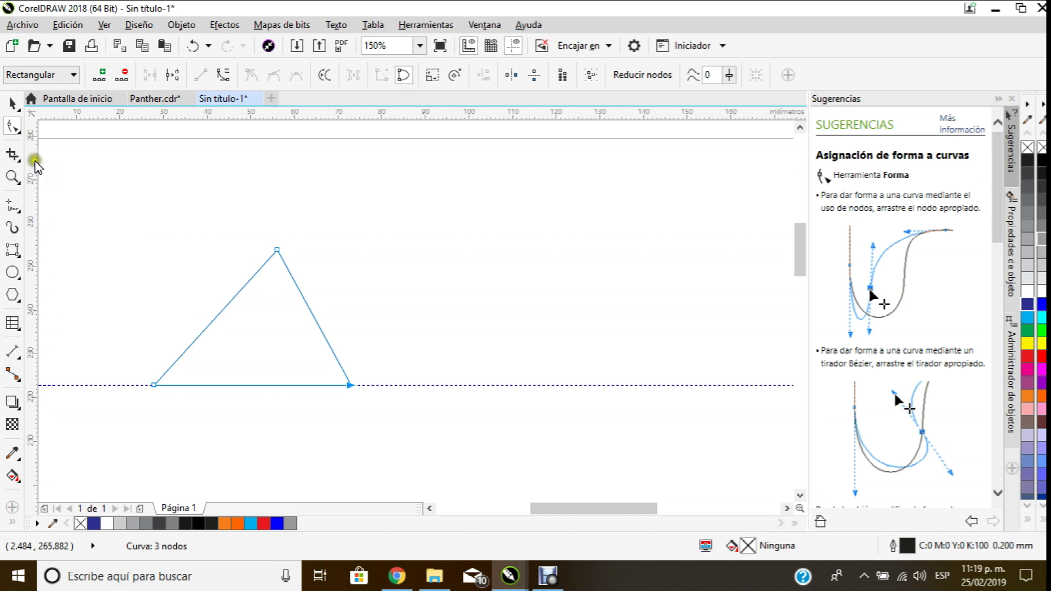
click(33, 154)
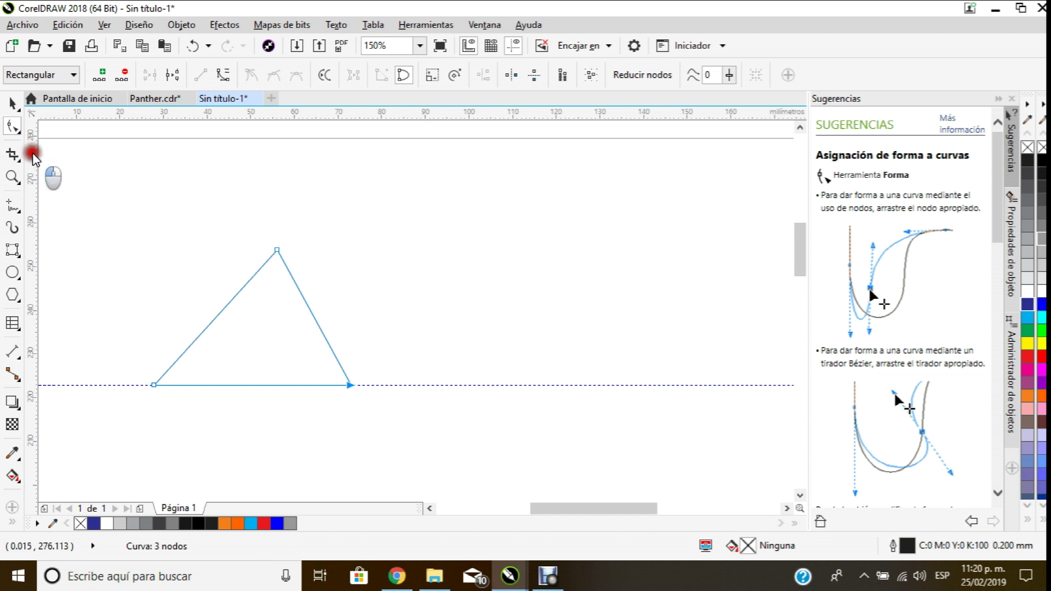
drag(32, 153, 154, 385)
drag(30, 291, 351, 385)
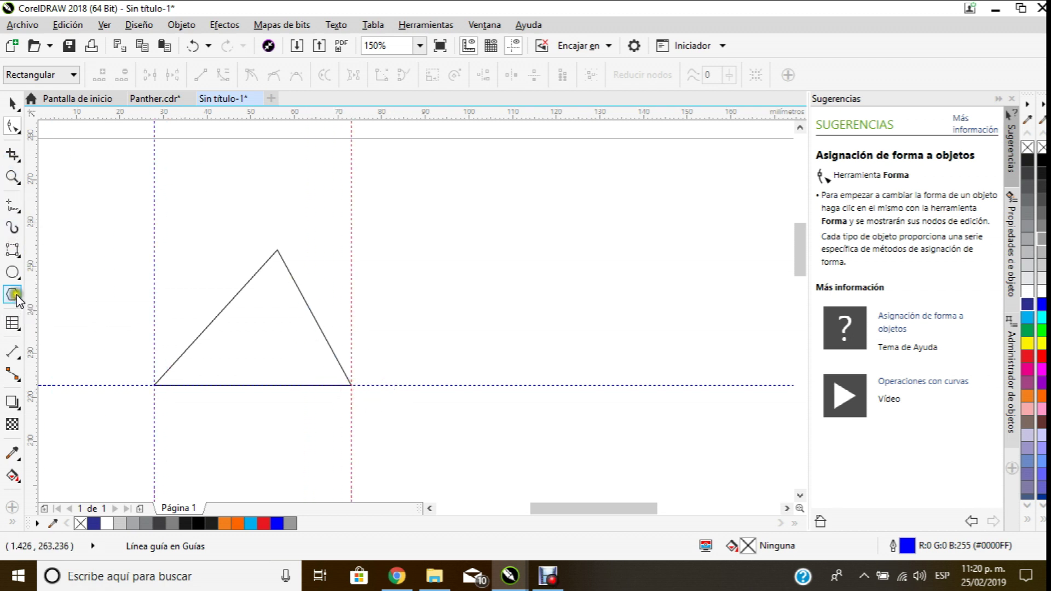
Step: Draw a rectangle about 45 × 11 mm between the vertical guidelines above the triangle, and place a vertical guideline through its centre
drag(12, 250, 70, 255)
drag(154, 164, 352, 212)
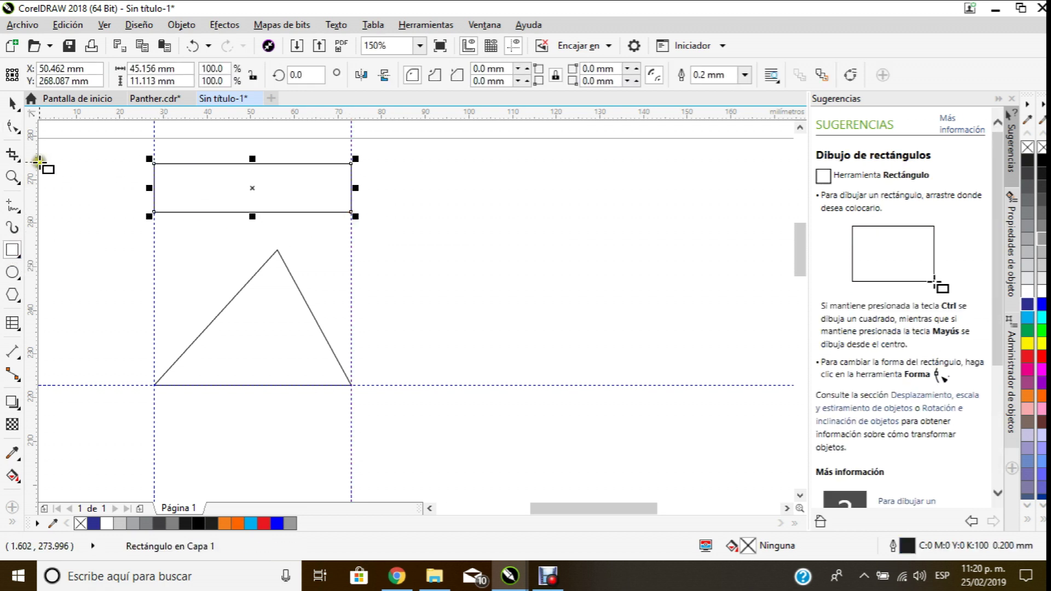
drag(33, 162, 252, 164)
Step: Move the triangle's apex onto the centre guideline with the Shape tool, making the triangle about 45 × 33 mm
click(12, 101)
click(279, 251)
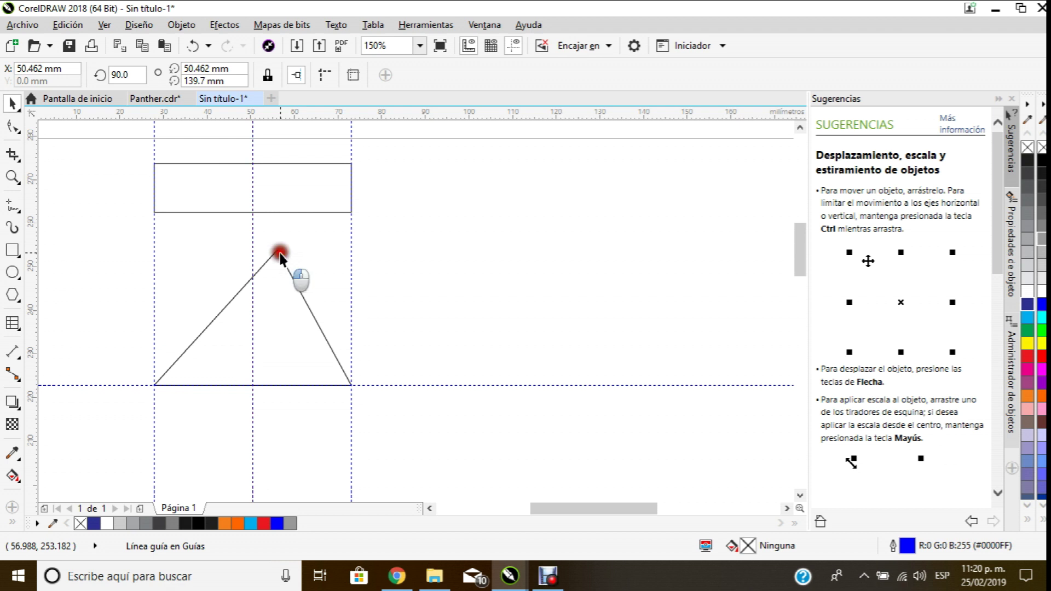
click(11, 126)
drag(277, 250, 253, 242)
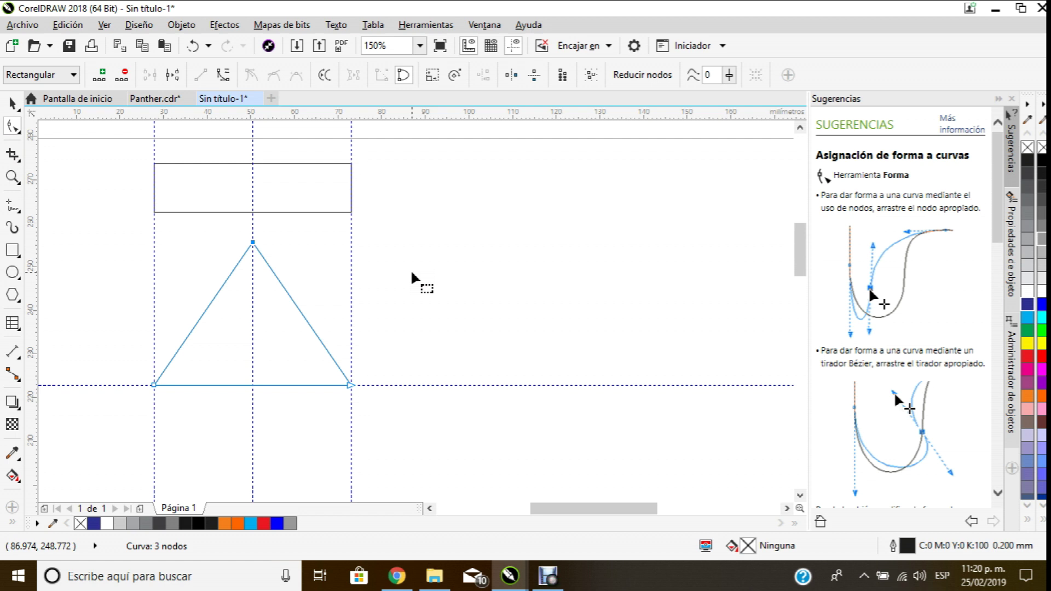
key(space)
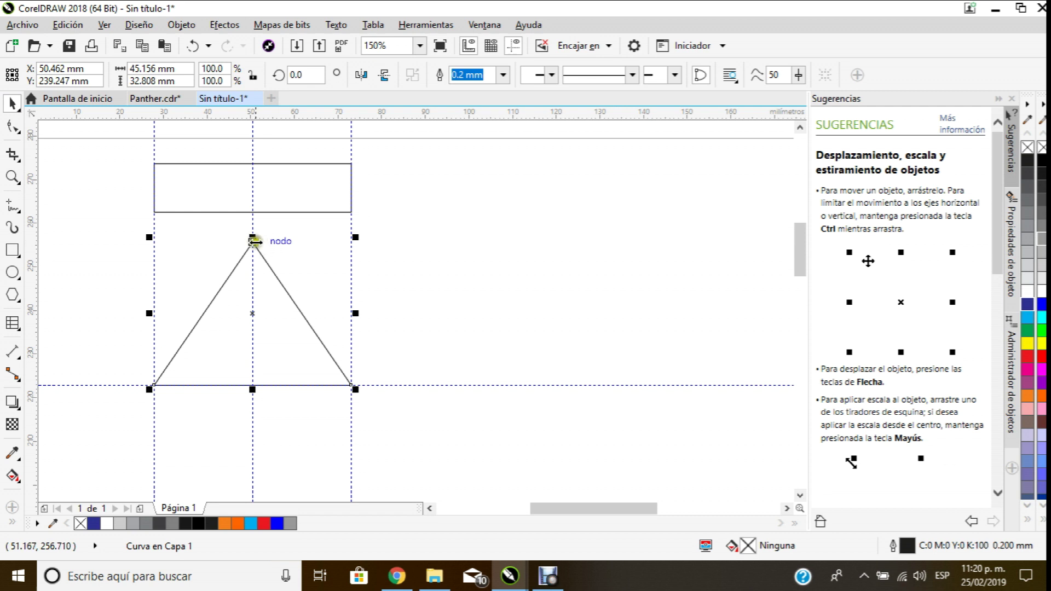
Step: Delete the helper rectangle above the triangle
scroll(473, 289, down, 2)
click(474, 288)
scroll(411, 288, up, 1)
scroll(410, 286, down, 1)
click(352, 237)
key(Delete)
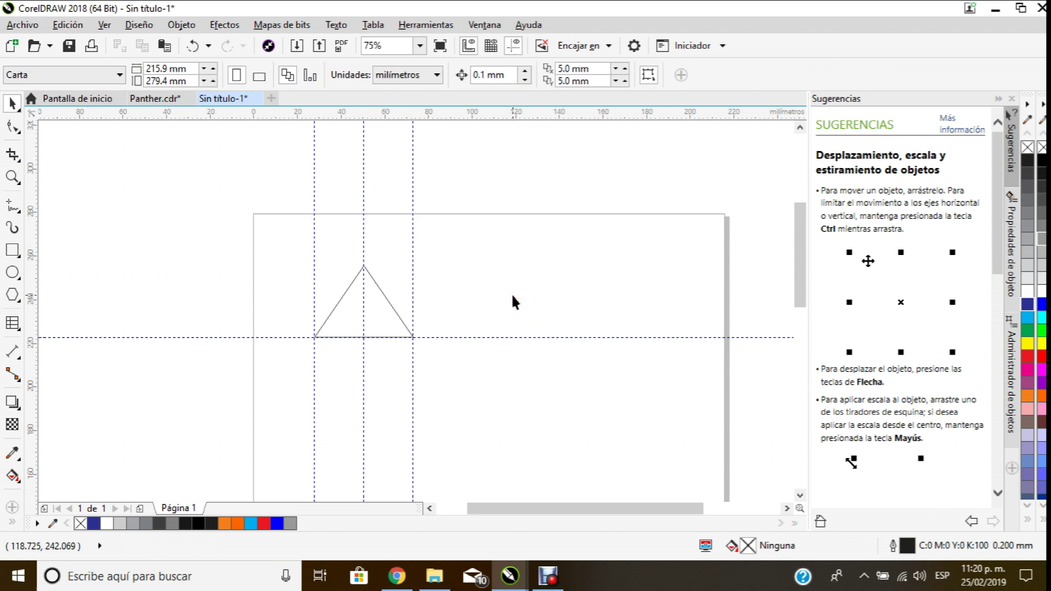
Step: Select the triangle between the guidelines and fill it with bright green from the RGB palette
scroll(392, 247, up, 2)
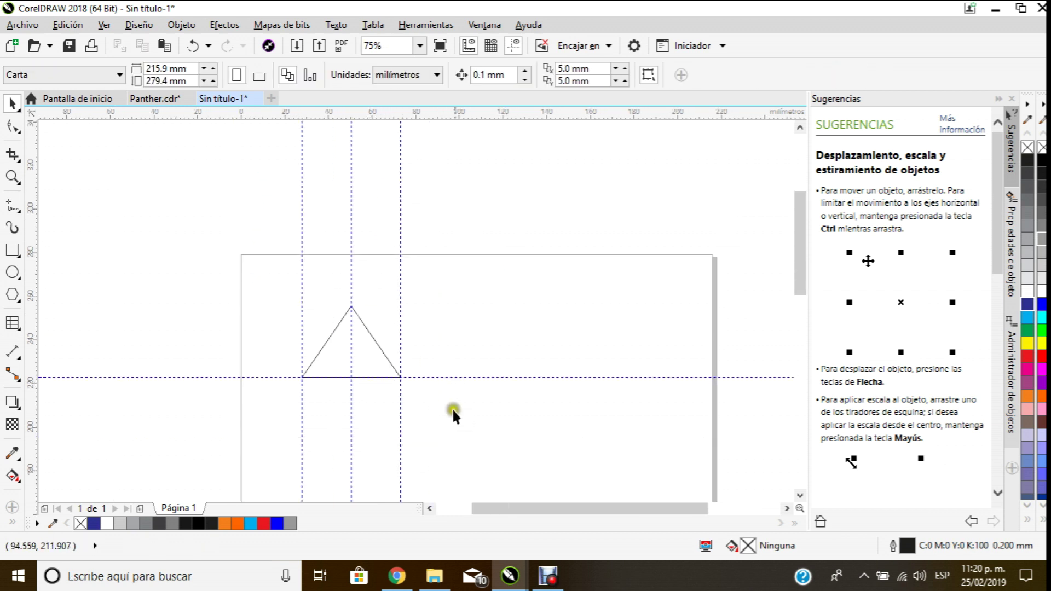
scroll(371, 370, up, 2)
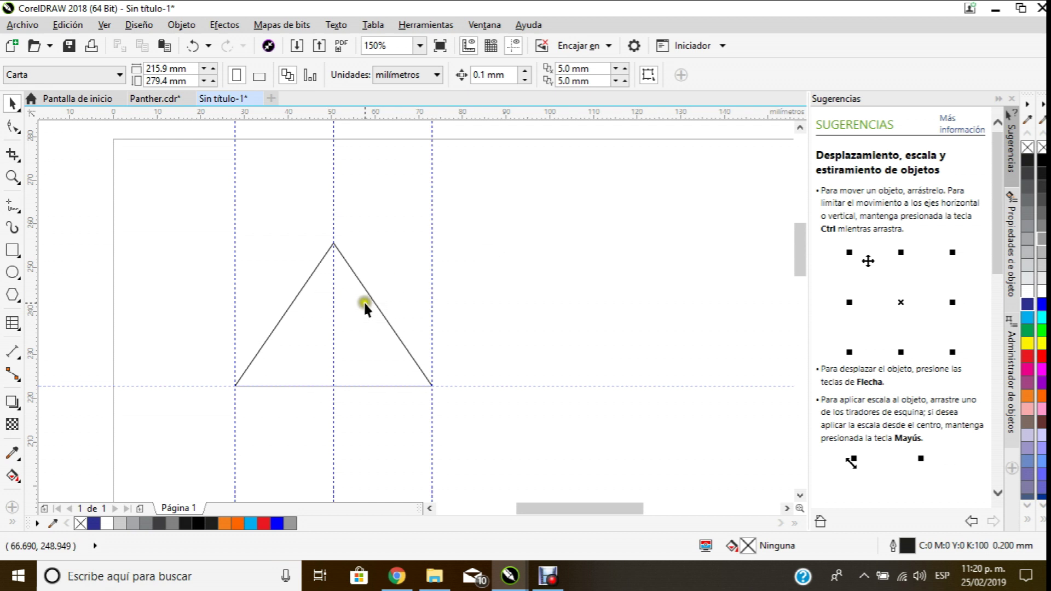
click(431, 260)
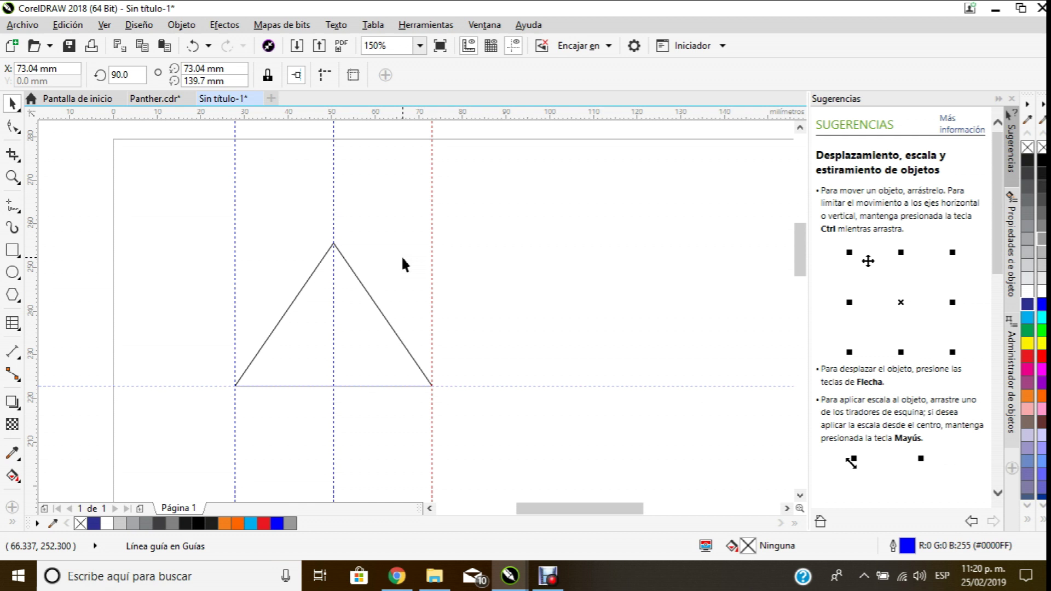
click(352, 270)
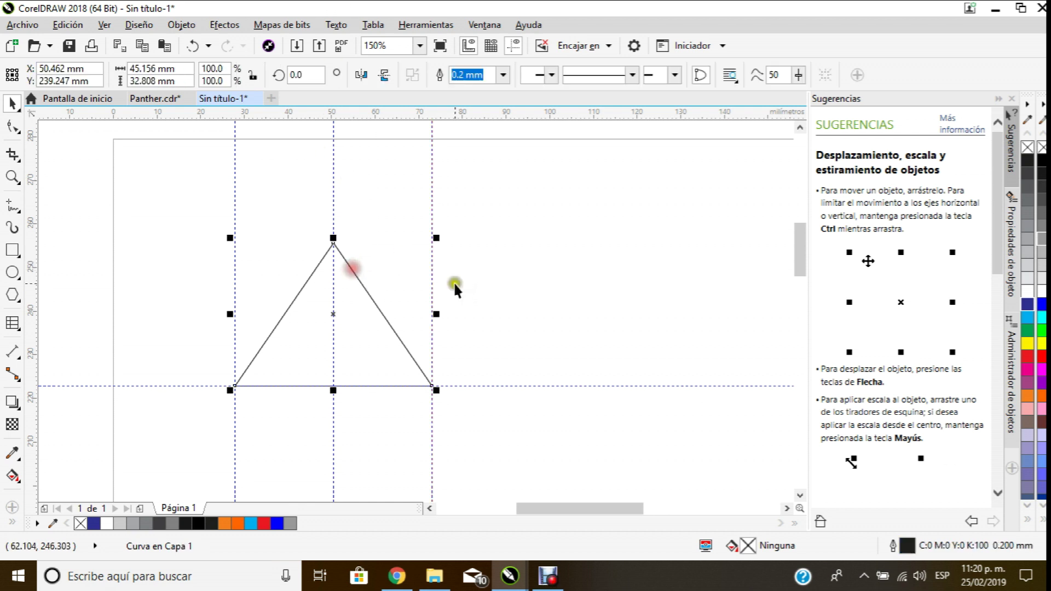
click(1042, 328)
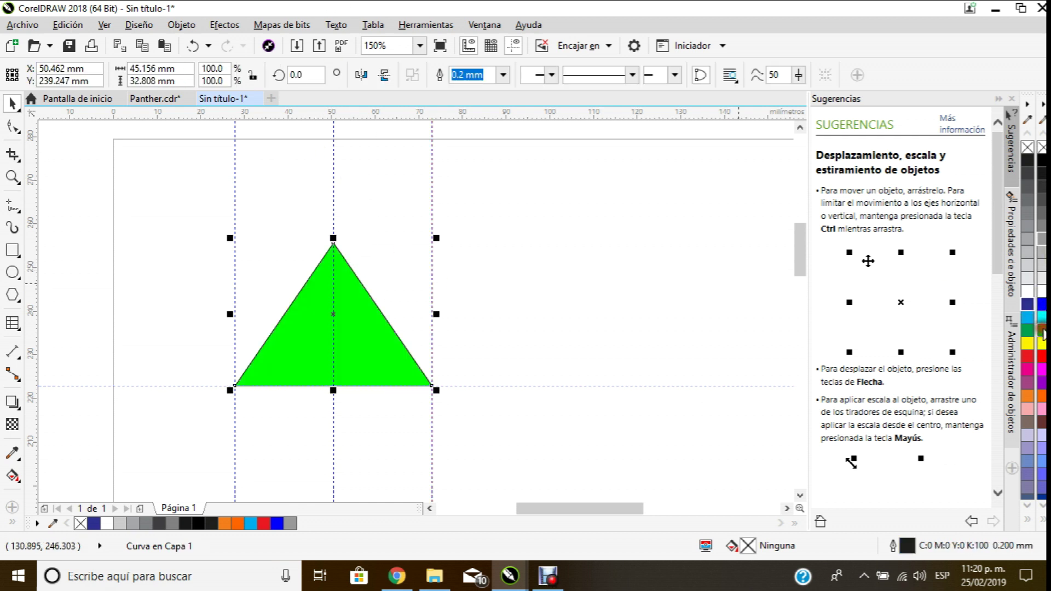
Step: Open the print preview of the document and examine how the green triangle appears on the page
scroll(280, 366, up, 4)
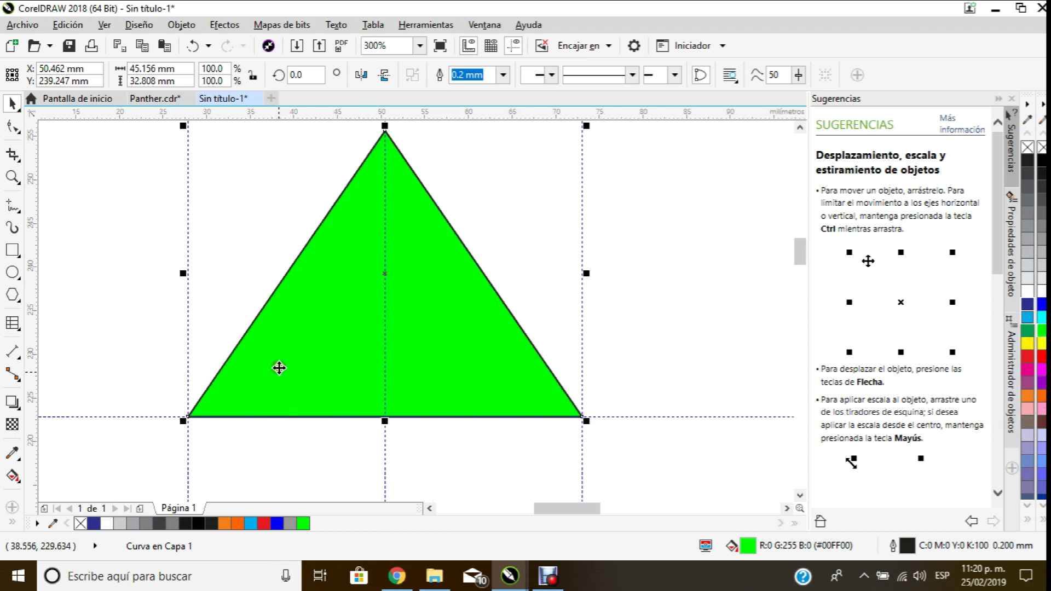
scroll(284, 364, down, 4)
scroll(281, 340, up, 2)
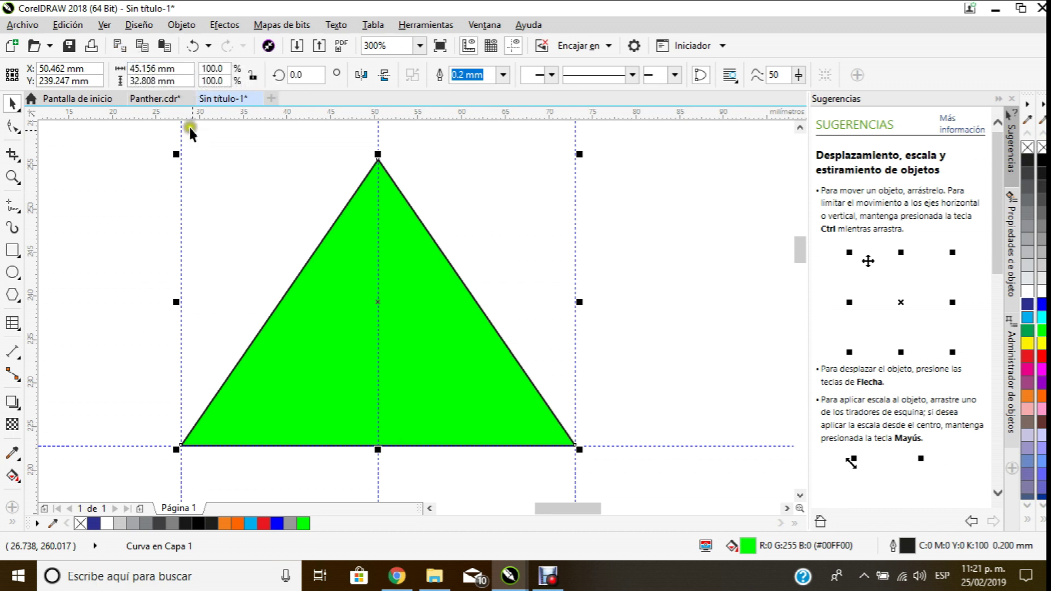
click(92, 46)
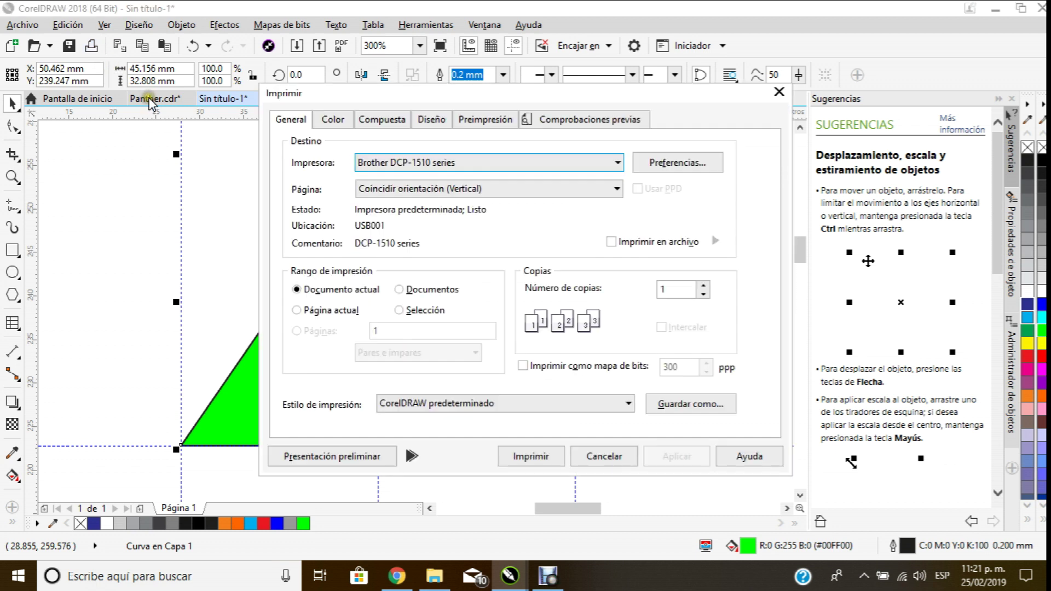
click(311, 461)
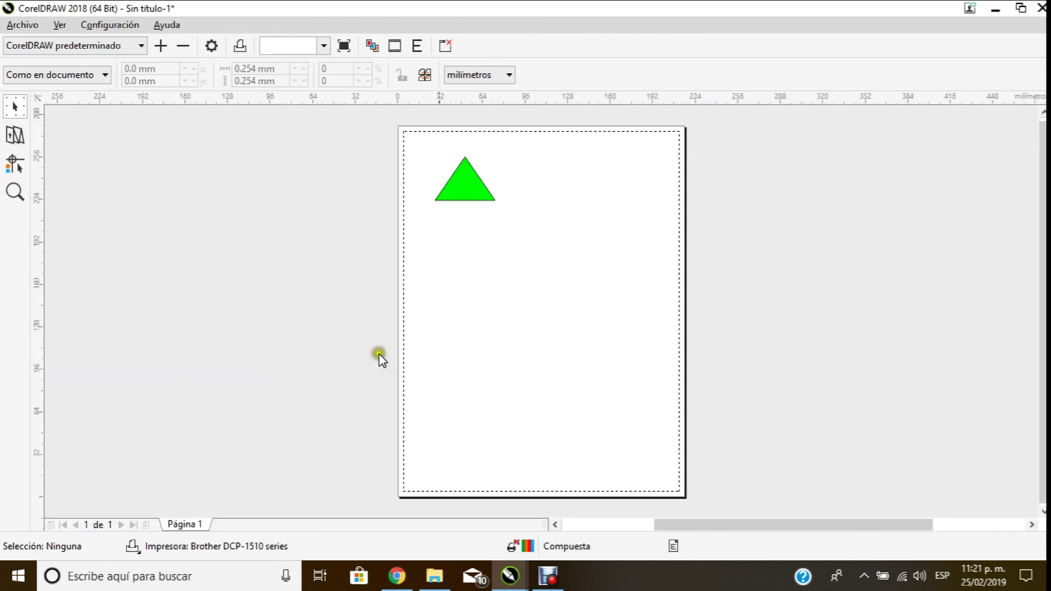
scroll(493, 188, up, 2)
scroll(452, 136, down, 2)
scroll(478, 134, up, 1)
scroll(434, 218, down, 1)
scroll(460, 122, up, 1)
scroll(429, 194, down, 1)
scroll(430, 194, down, 1)
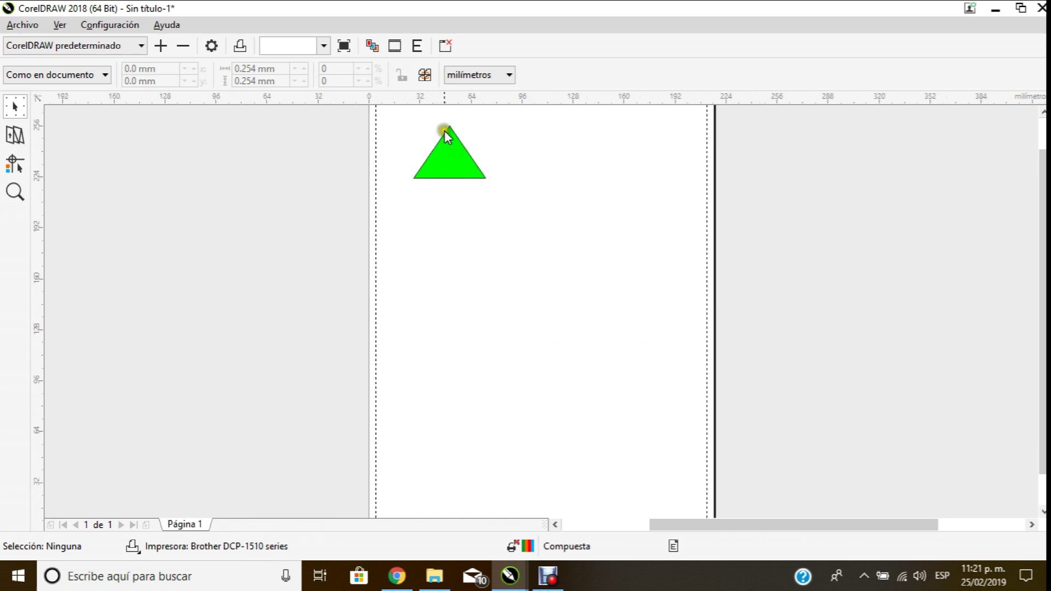
scroll(444, 107, up, 1)
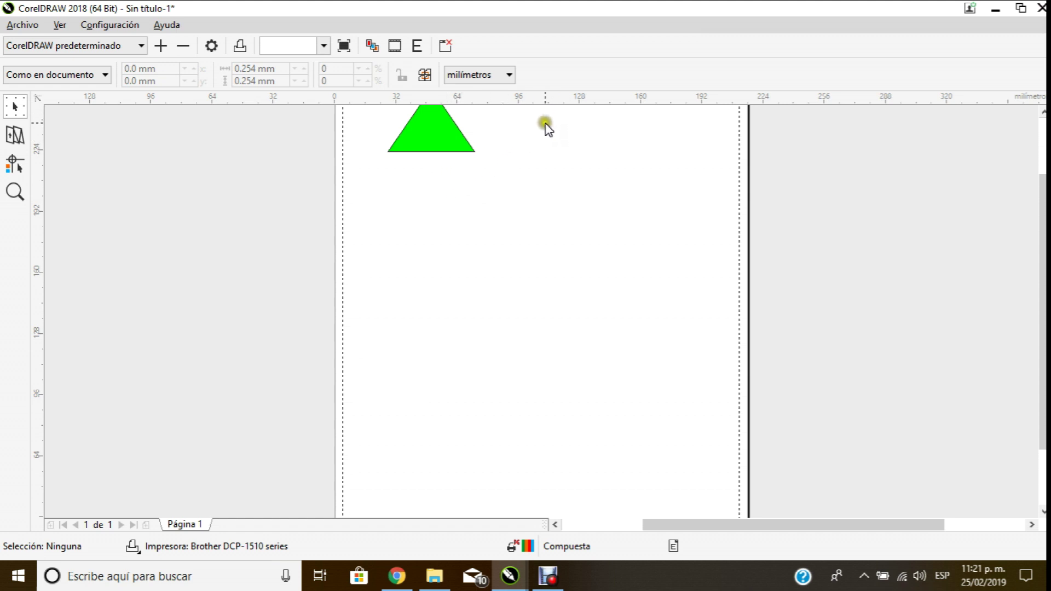
Step: Look at the available print styles, leave the print preview and cancel printing
click(140, 46)
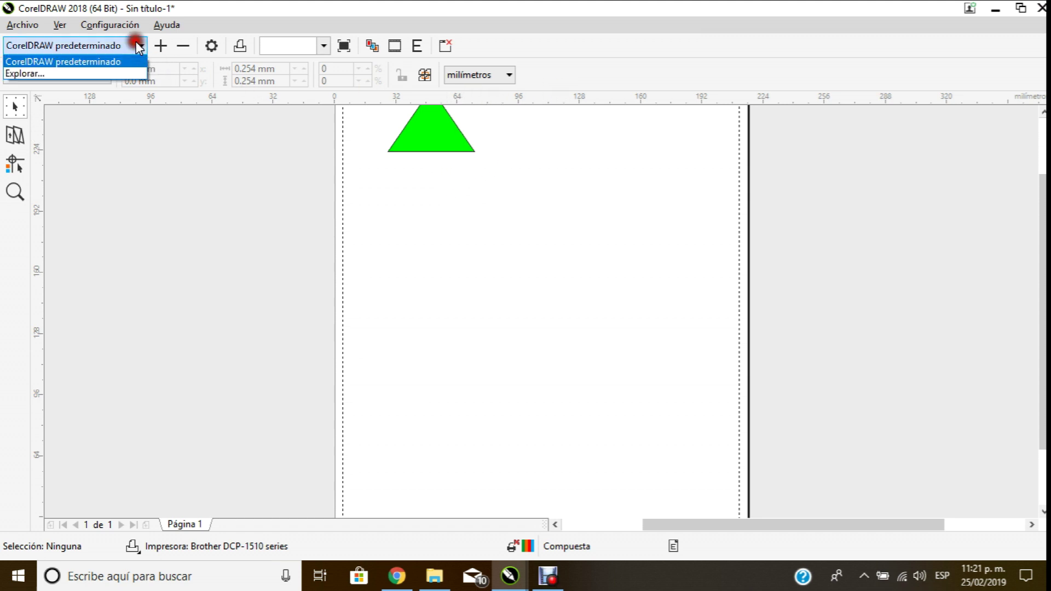
click(136, 44)
click(1018, 19)
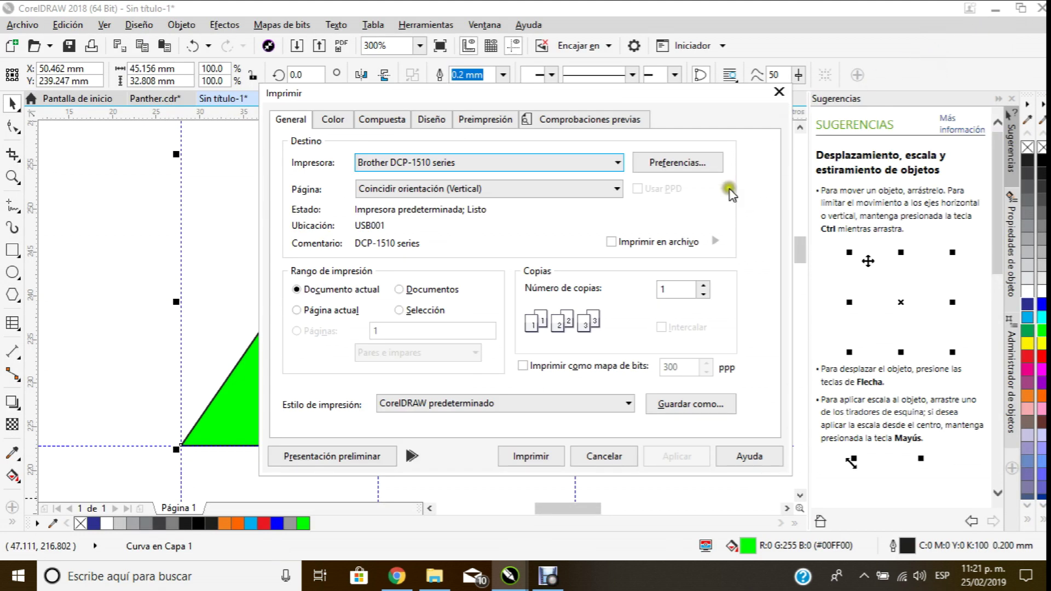
click(573, 466)
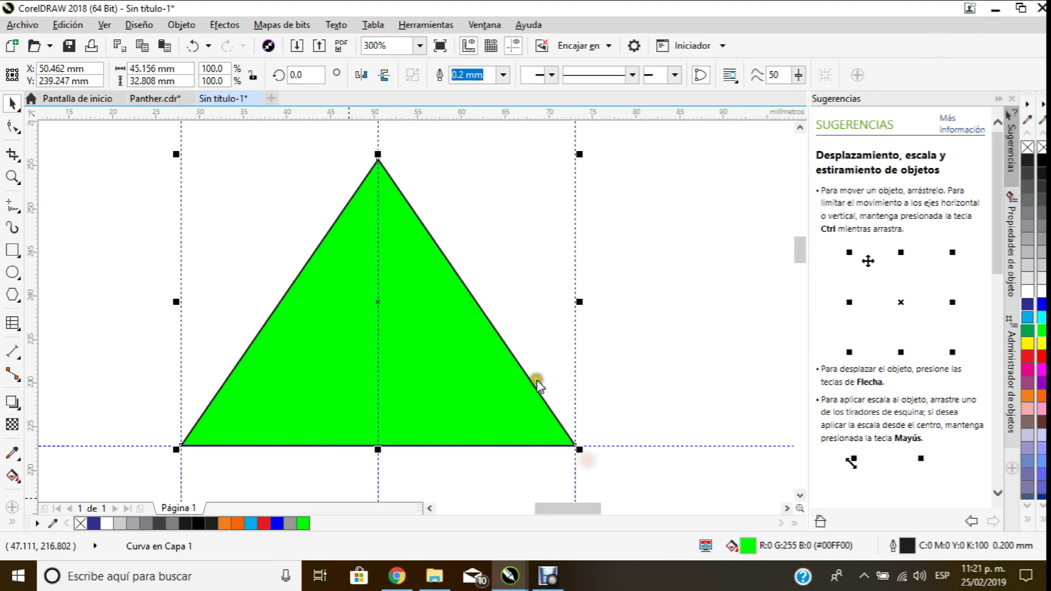
Step: Delete the three vertical guidelines and the horizontal guideline around the triangle
click(592, 263)
scroll(488, 277, down, 1)
scroll(487, 278, down, 2)
scroll(488, 284, up, 2)
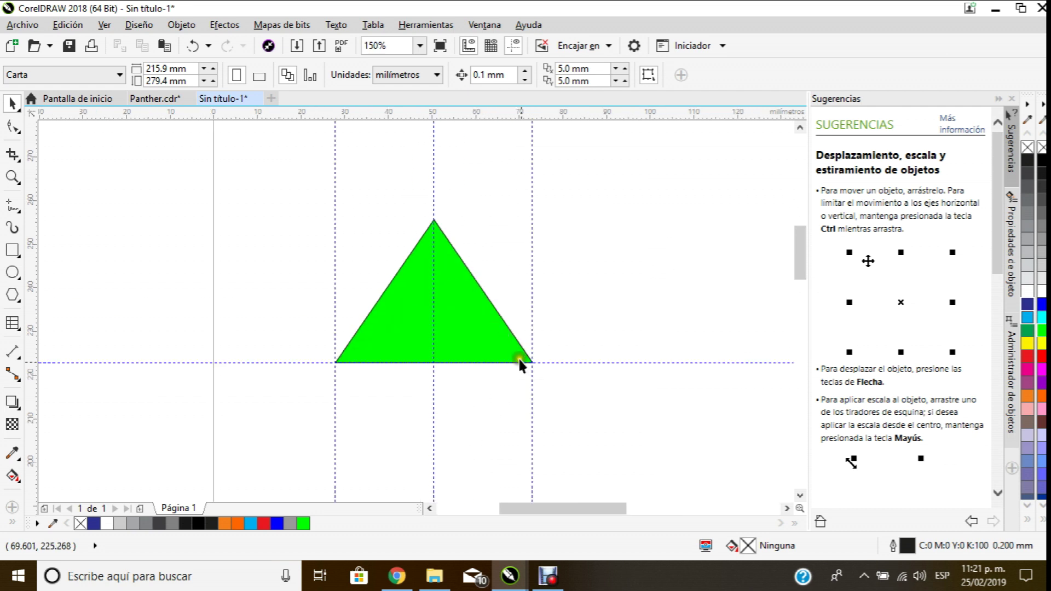
click(532, 403)
key(Delete)
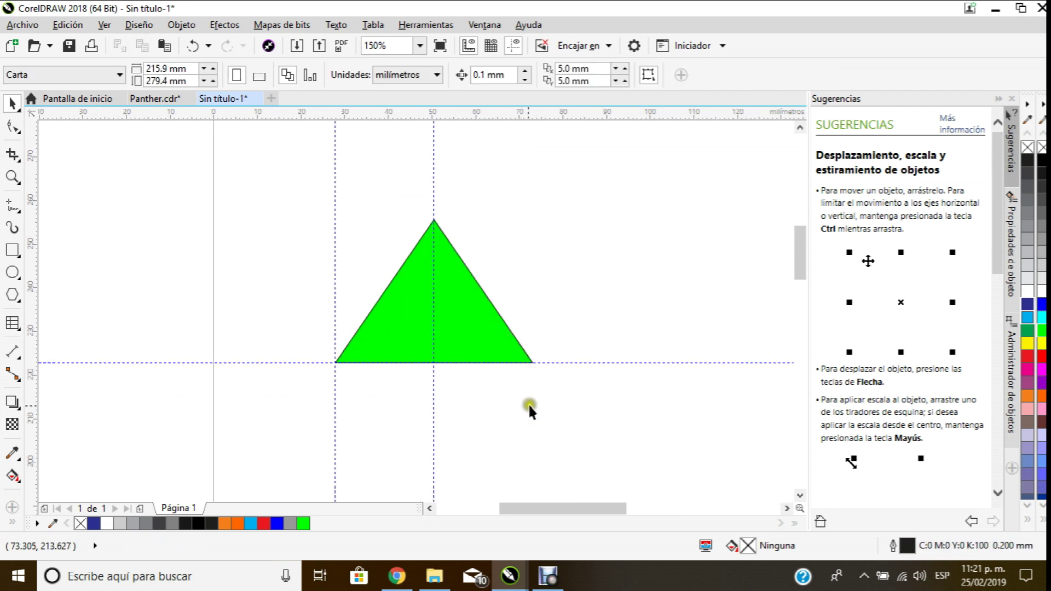
click(433, 409)
key(Delete)
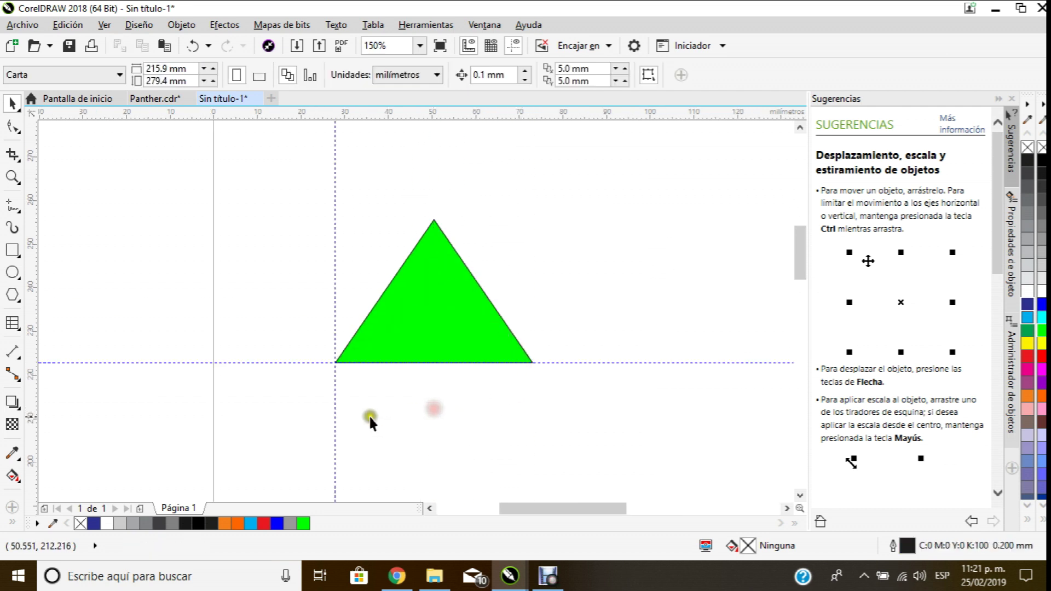
click(335, 398)
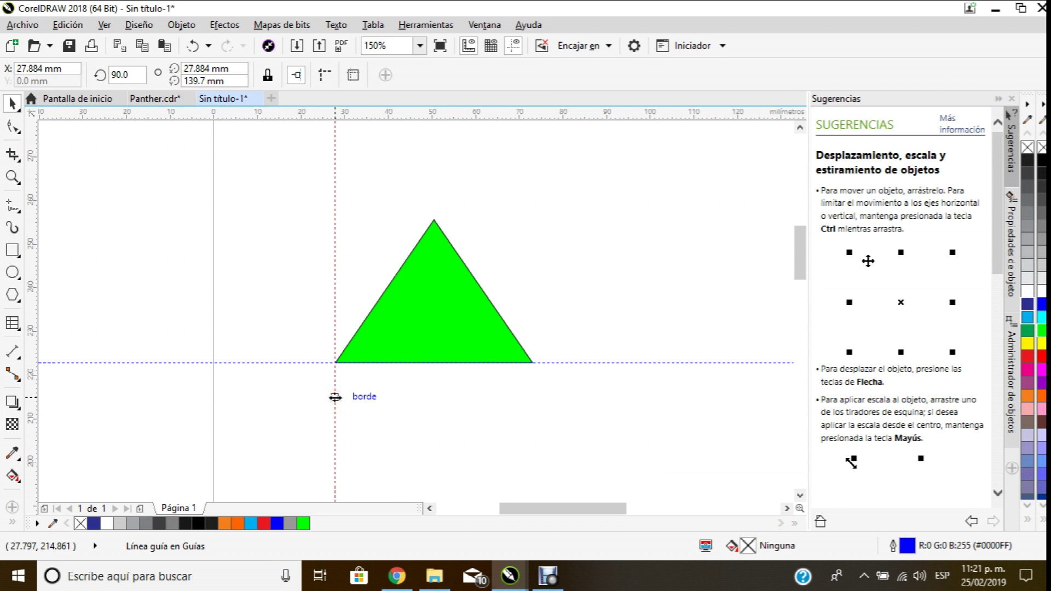
key(Delete)
click(314, 363)
key(Delete)
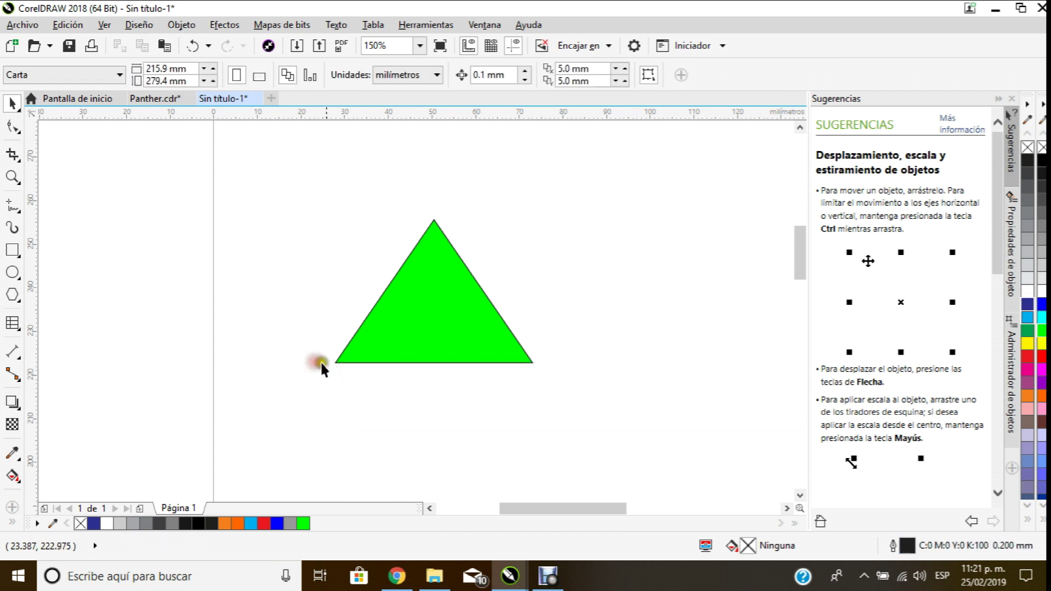
Step: Select the green triangle and set its outline width to Muy fina, inspecting the line at its apex
click(407, 340)
scroll(409, 224, up, 2)
scroll(446, 235, down, 1)
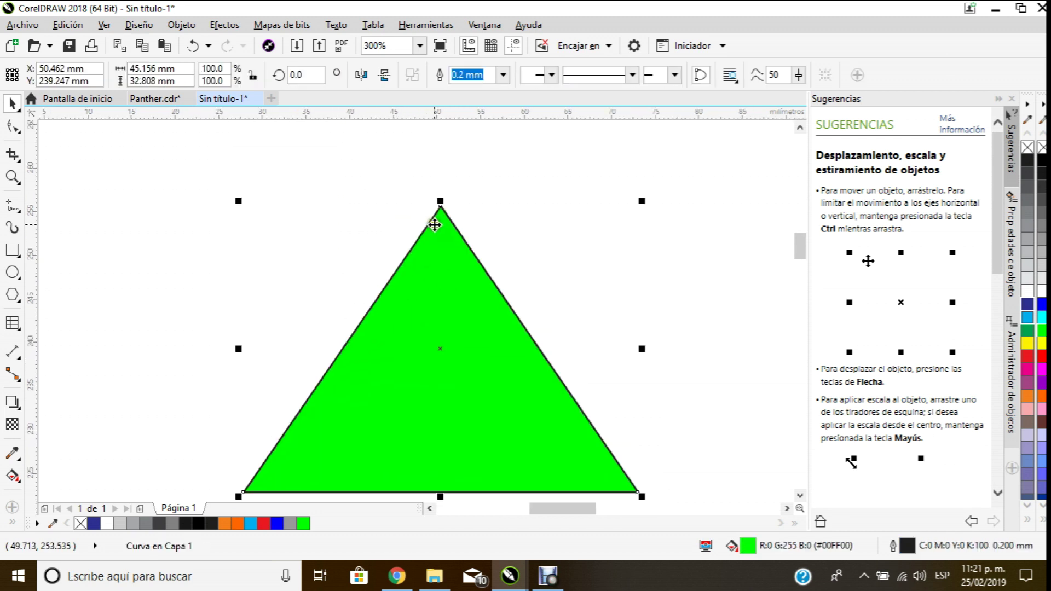
scroll(425, 265, down, 1)
scroll(468, 340, up, 1)
scroll(468, 323, down, 1)
scroll(467, 240, up, 1)
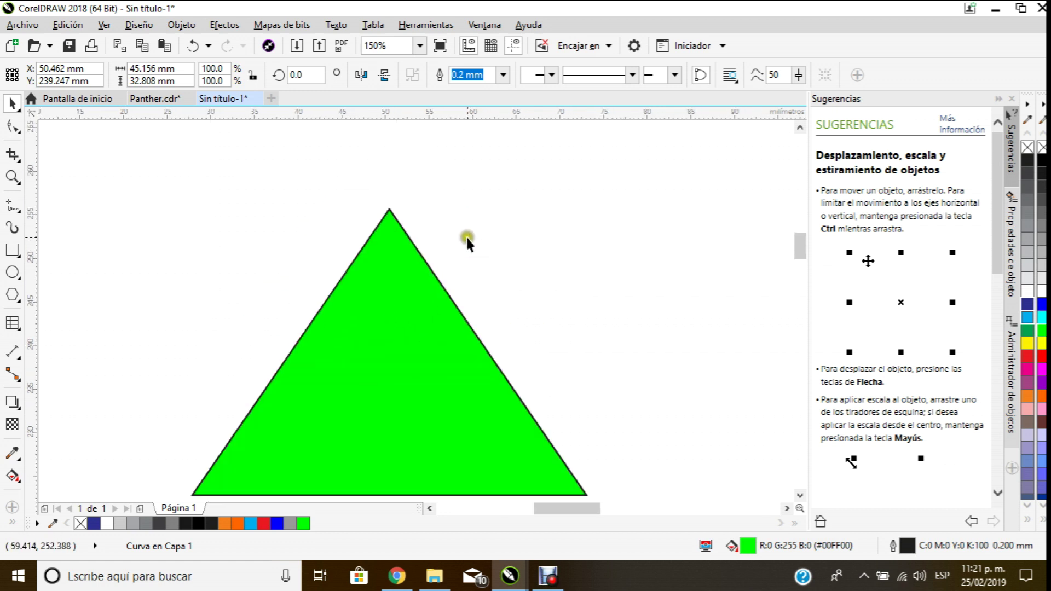
click(503, 77)
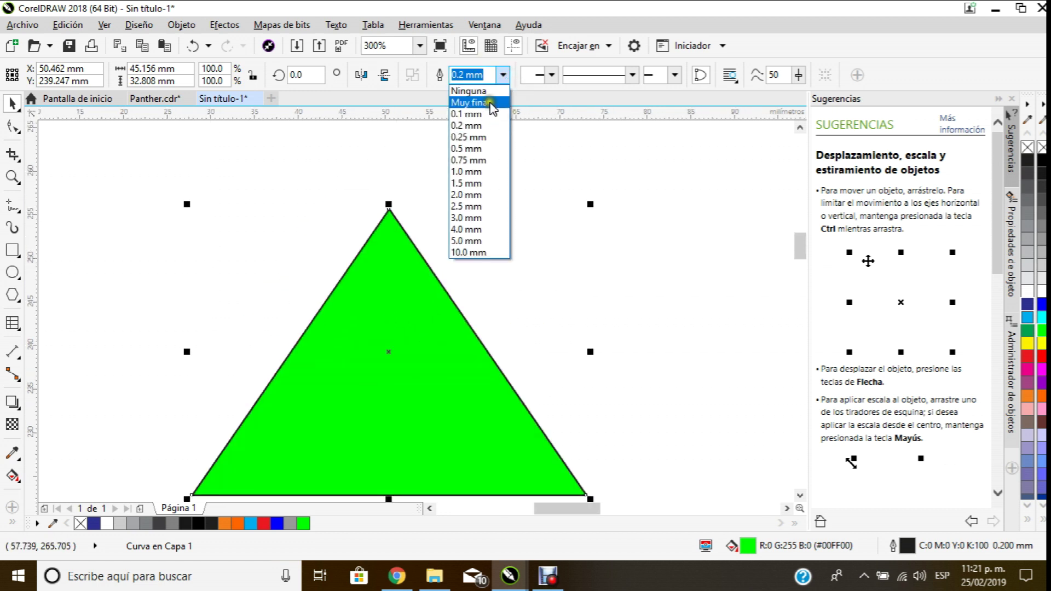
click(491, 103)
scroll(393, 223, up, 2)
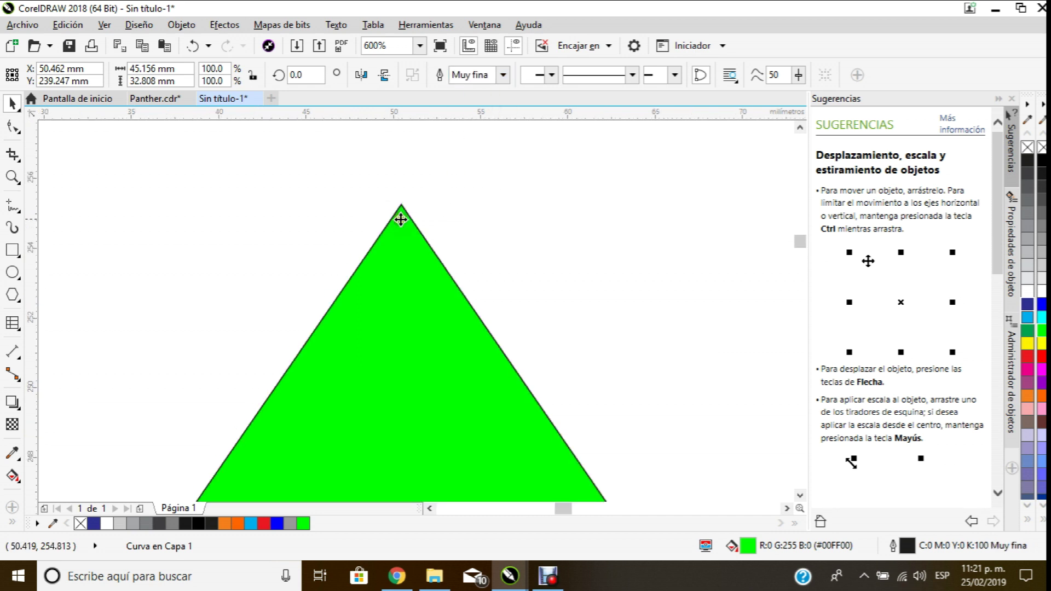
scroll(396, 158, up, 3)
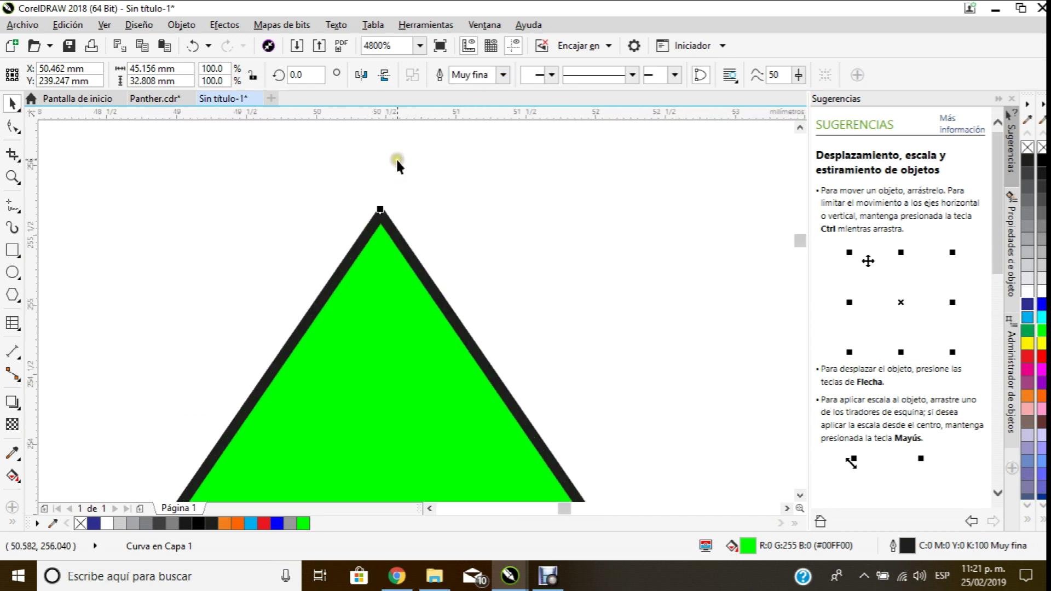
Step: Set the triangle's outline width to 5.0 mm and check it against the whole shape
click(504, 75)
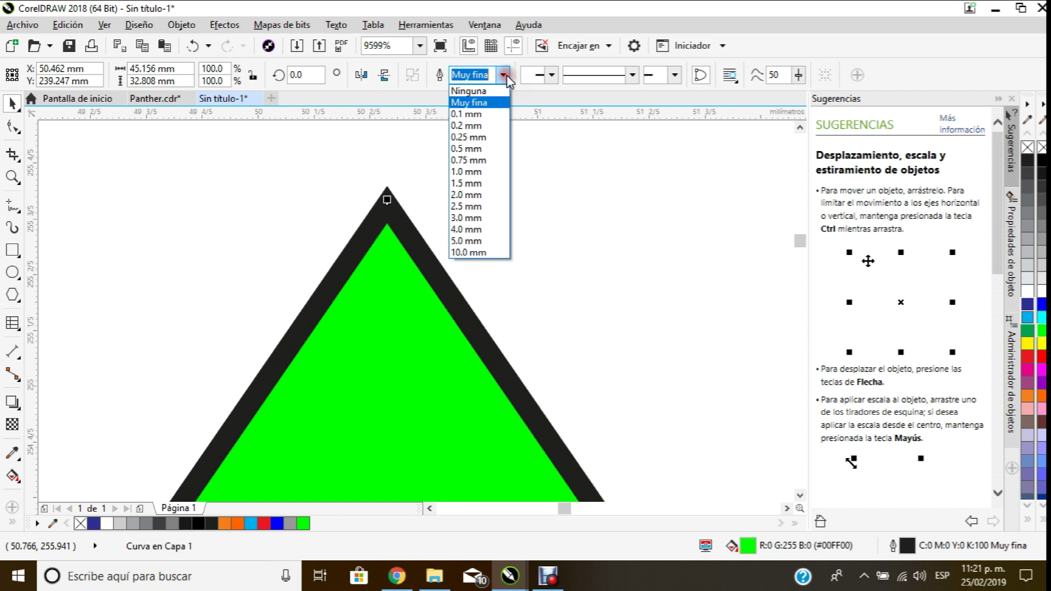
click(469, 241)
scroll(425, 213, down, 5)
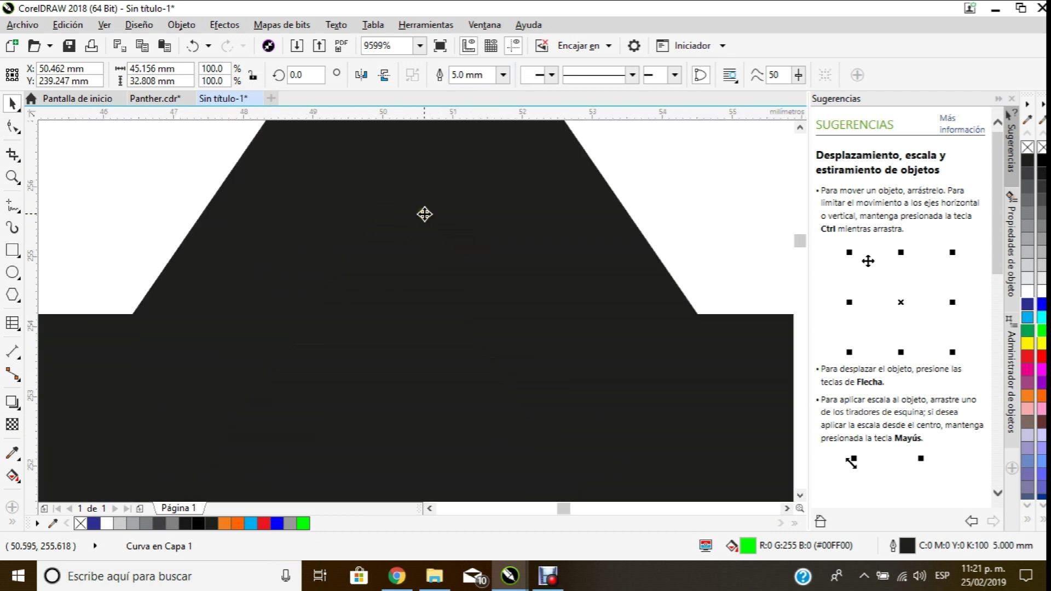
scroll(424, 214, down, 1)
scroll(427, 274, up, 1)
scroll(435, 326, down, 1)
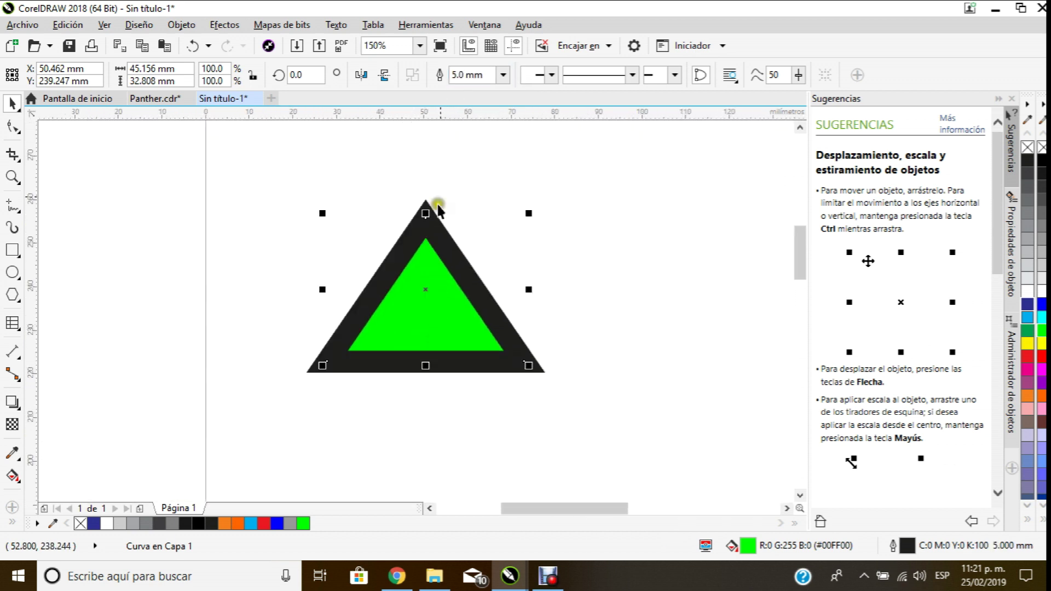
scroll(471, 159, up, 1)
Step: Reduce the triangle's outline width to 0.5 mm
click(503, 75)
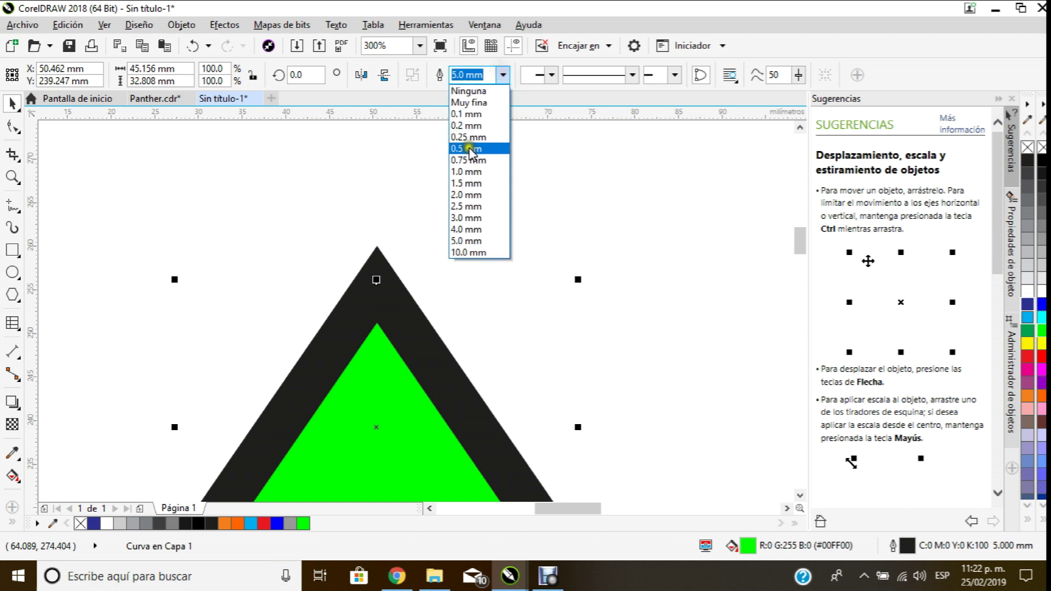
click(465, 156)
scroll(464, 167, down, 1)
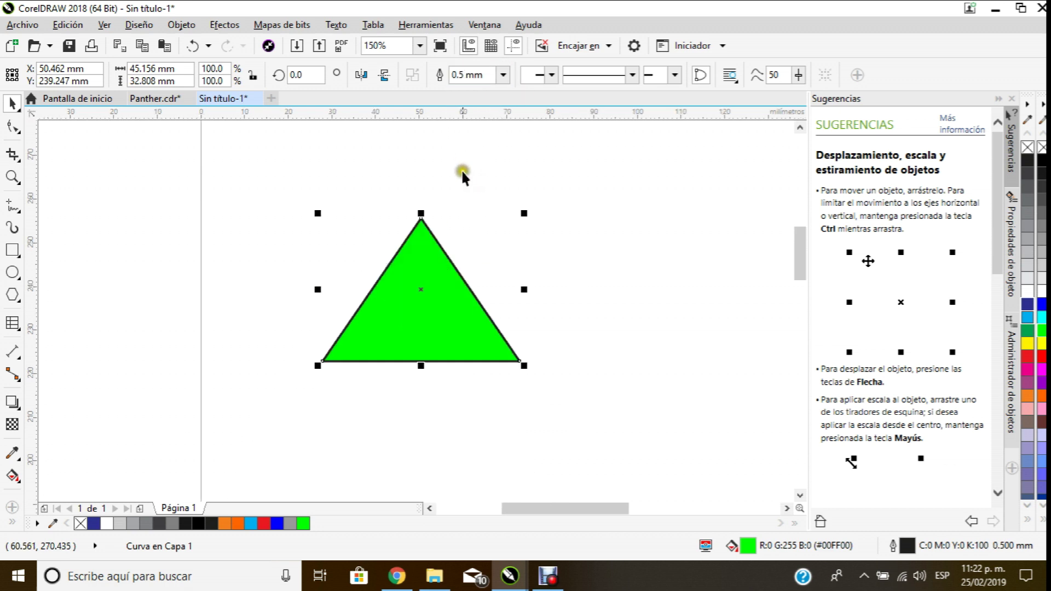
Step: Set the triangle's outline width to 2.0 mm
click(503, 75)
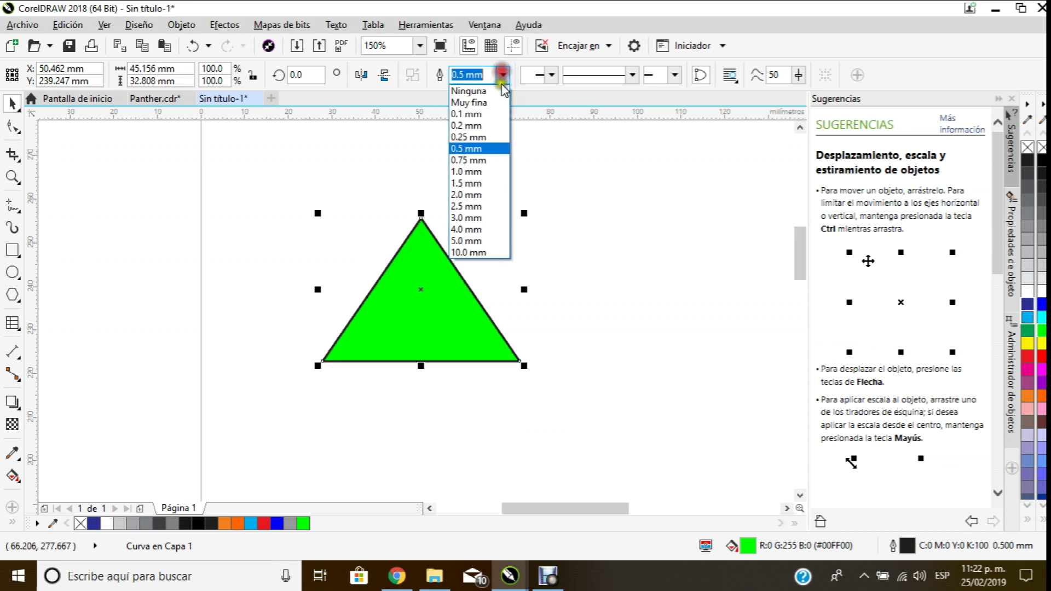
click(466, 195)
scroll(434, 312, up, 1)
scroll(437, 163, down, 1)
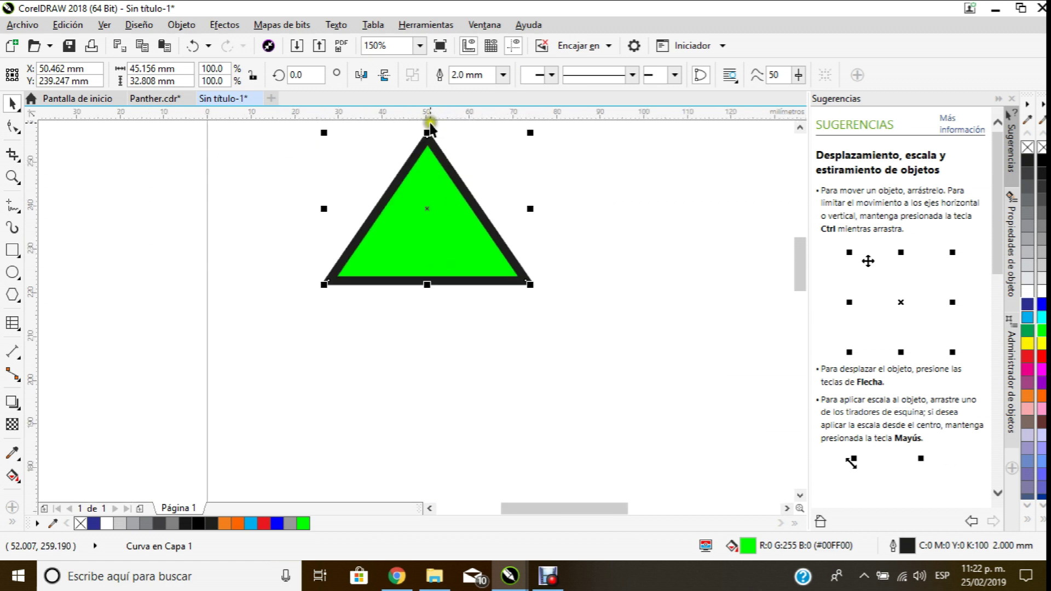
scroll(423, 185, down, 1)
scroll(425, 152, up, 1)
scroll(426, 214, up, 1)
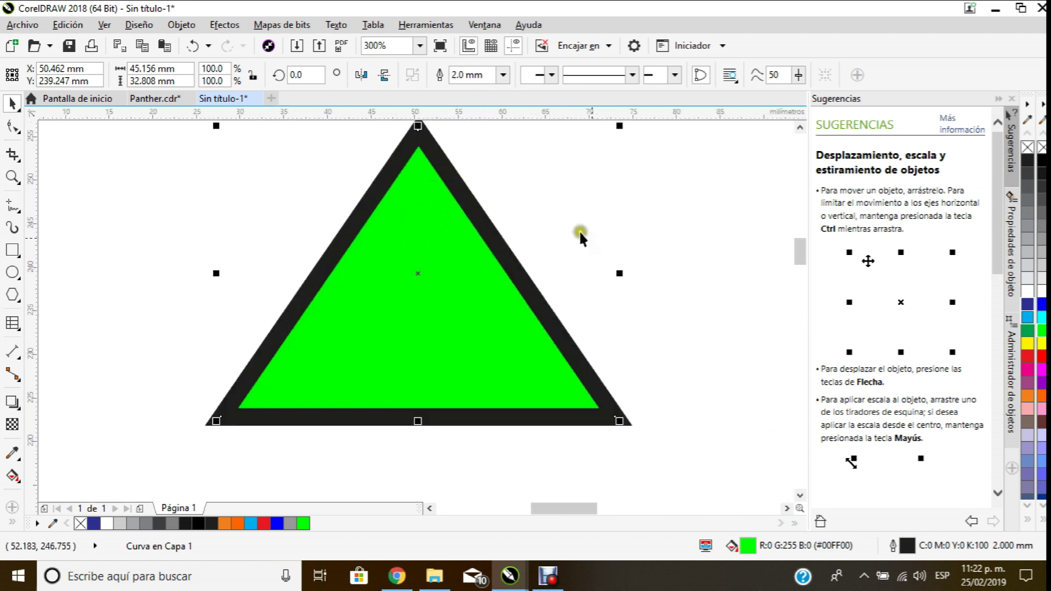
Step: Try red, cyan and 10% black as the triangle's outline color
right_click(1043, 358)
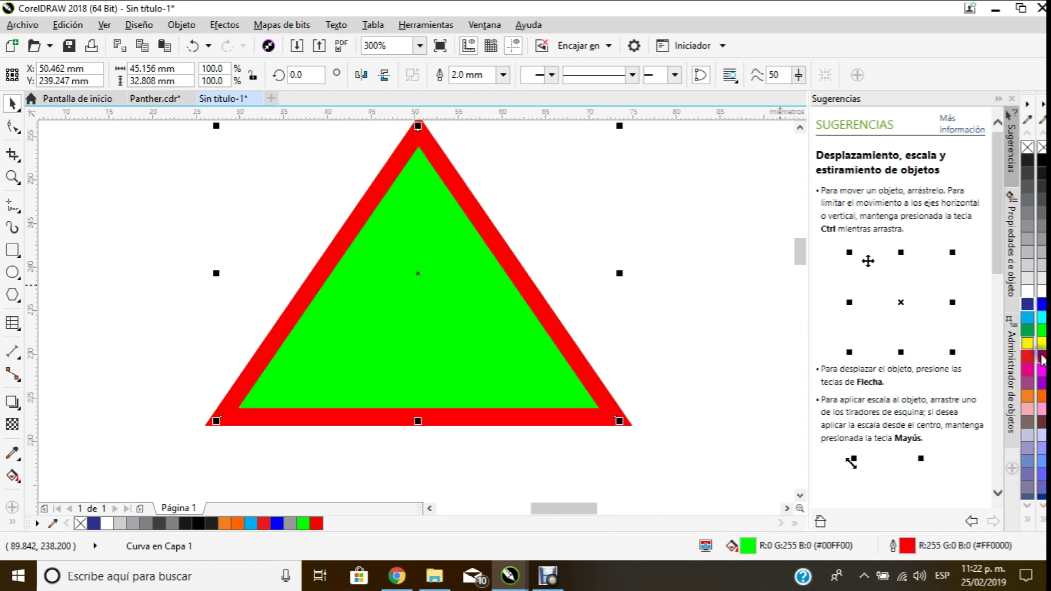
right_click(1042, 317)
right_click(1028, 278)
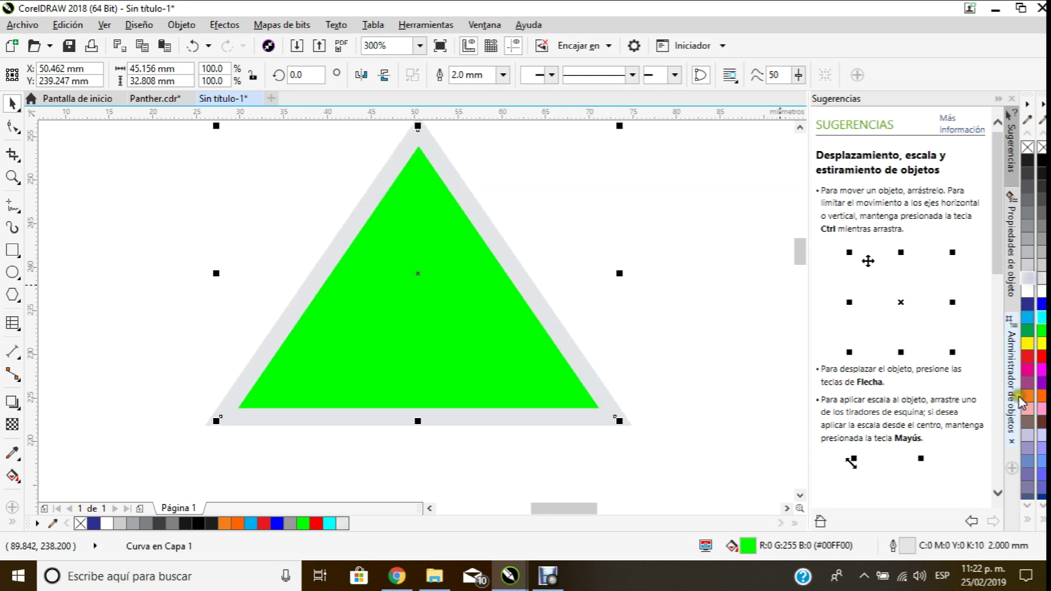
Step: Color the triangle's outline light blue (#6699FF) from the RGB palette
right_click(1041, 462)
scroll(547, 244, down, 2)
scroll(527, 253, up, 1)
scroll(511, 266, up, 2)
scroll(514, 306, down, 1)
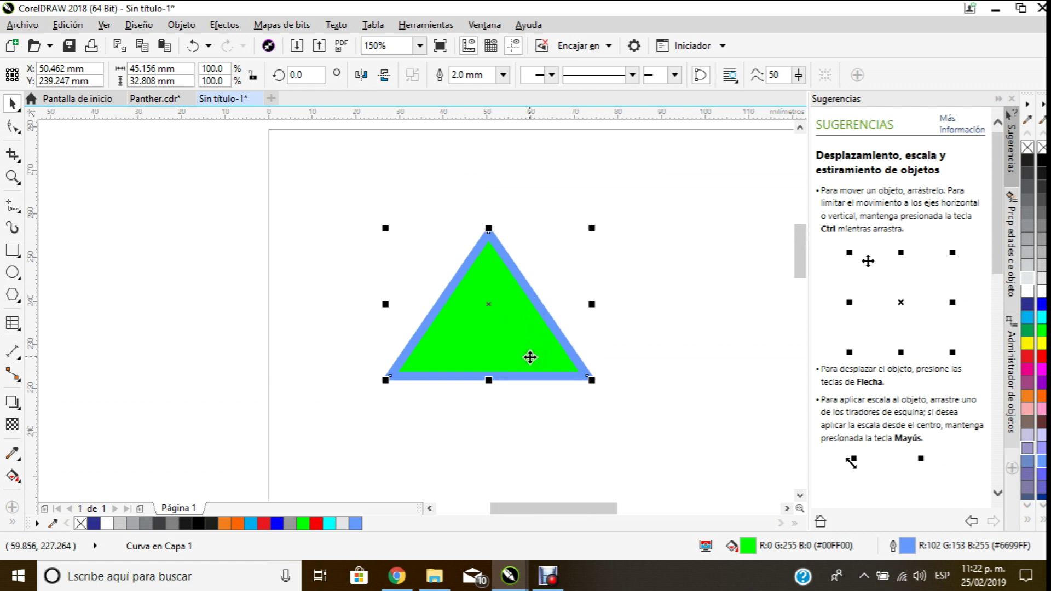
scroll(497, 263, down, 2)
scroll(613, 234, up, 1)
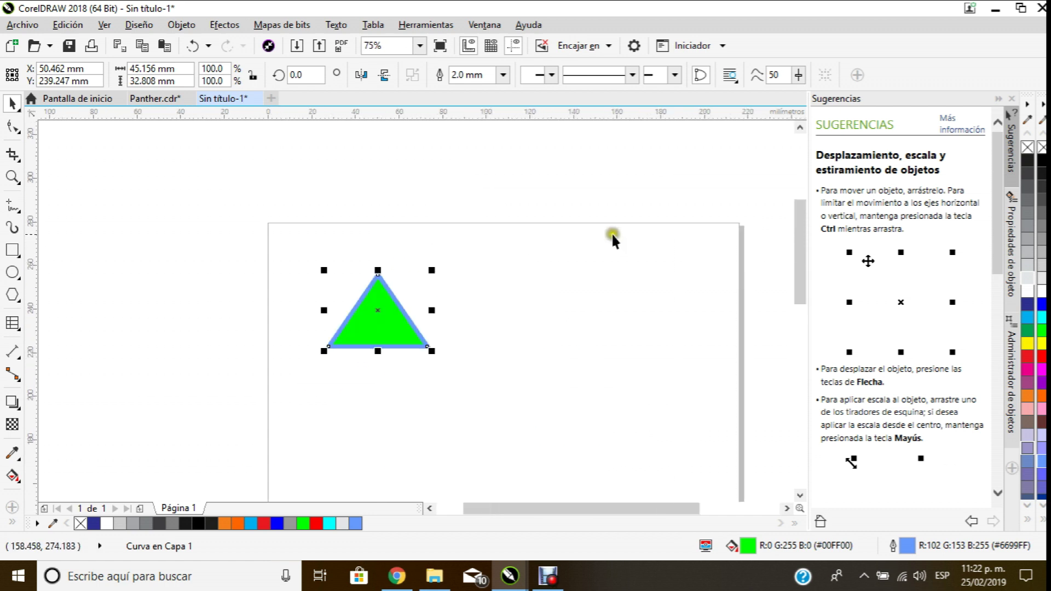
Step: Draw a closed six-cornered shape about 58 × 42 mm beside the triangle with straight Freehand segments, and delete it
scroll(486, 294, up, 1)
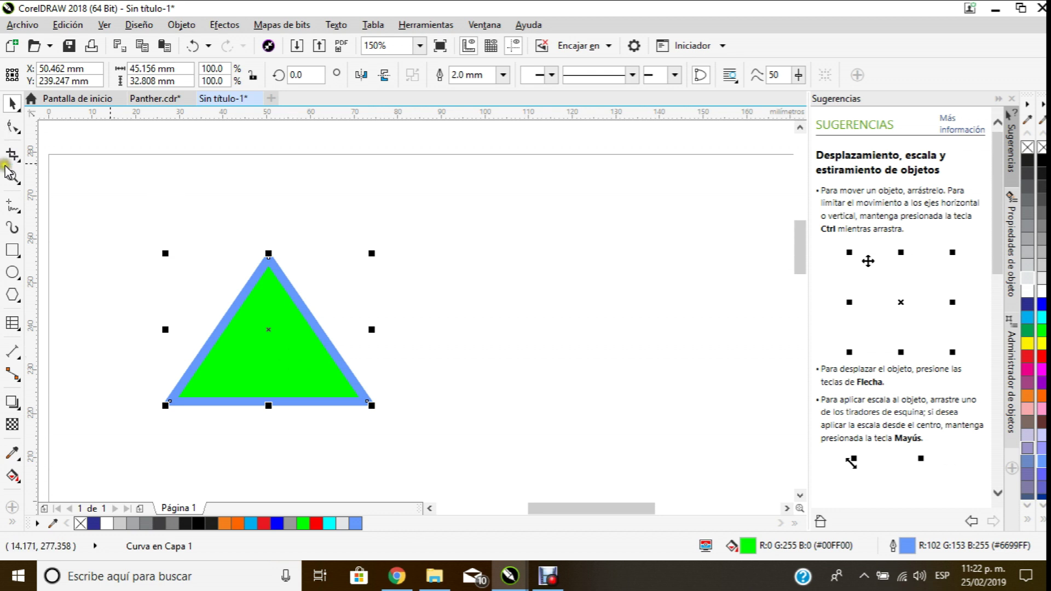
click(16, 205)
click(451, 408)
click(565, 245)
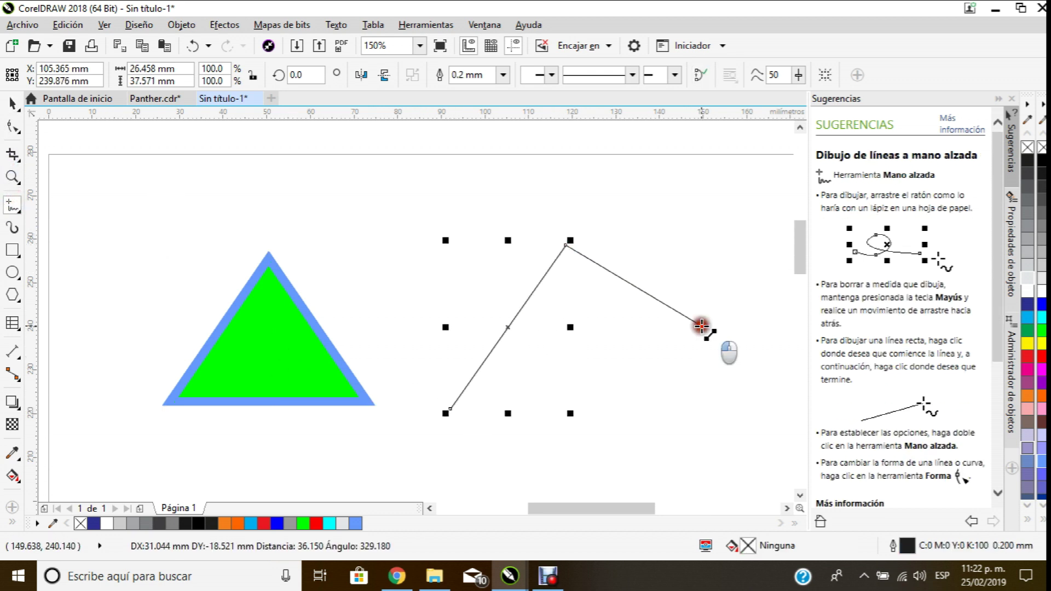
click(705, 326)
click(614, 344)
click(645, 426)
click(568, 403)
click(450, 409)
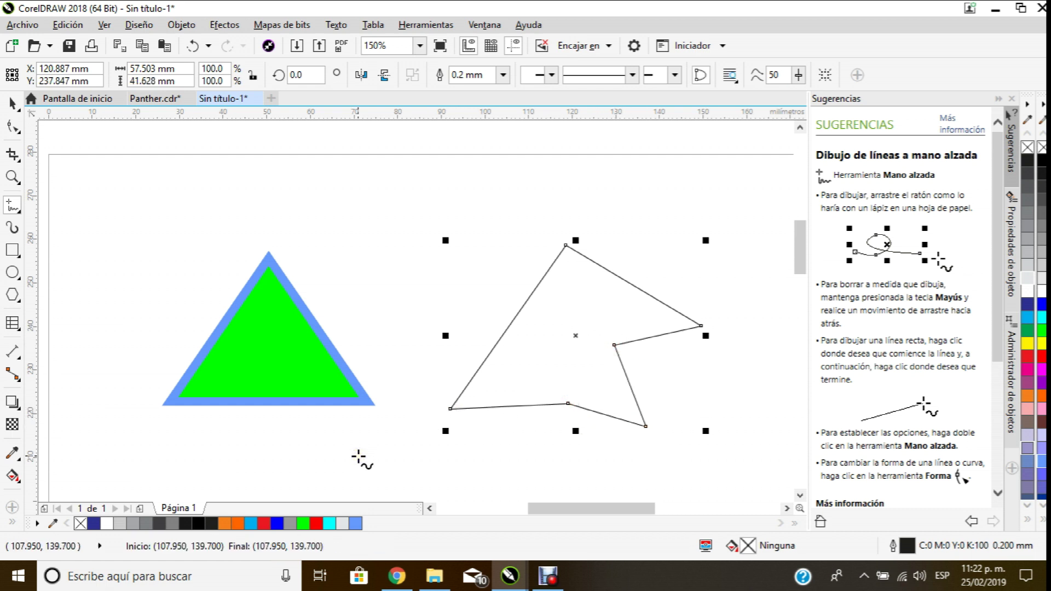
key(Delete)
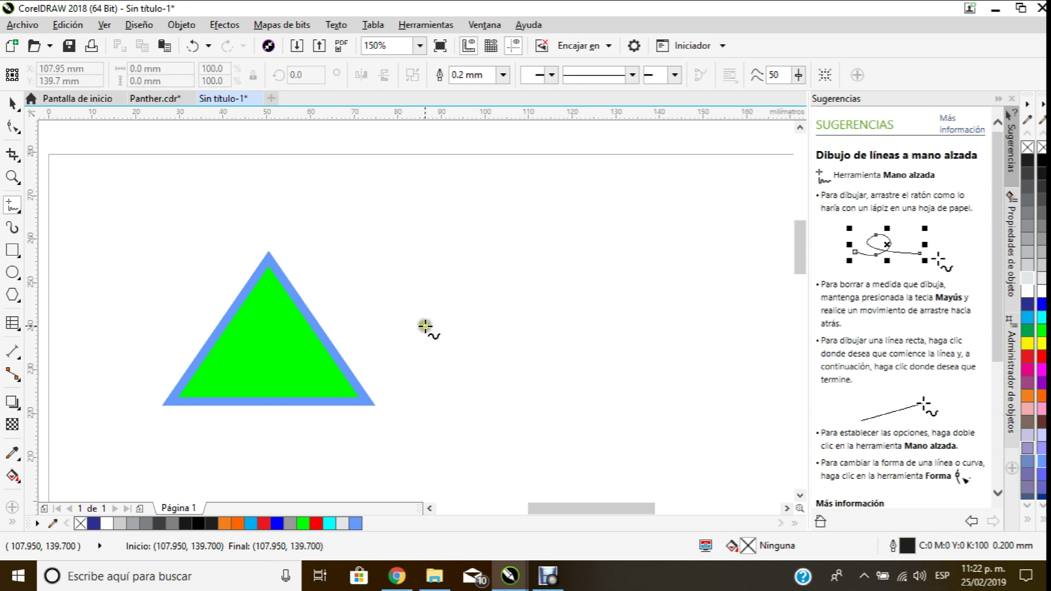
Step: Draw three separate straight Freehand lines beside the triangle, about 28 × 19, 17 × 22 and 28 × 21 mm, crossing near the corners
drag(422, 278, 428, 289)
key(Delete)
click(432, 276)
click(555, 195)
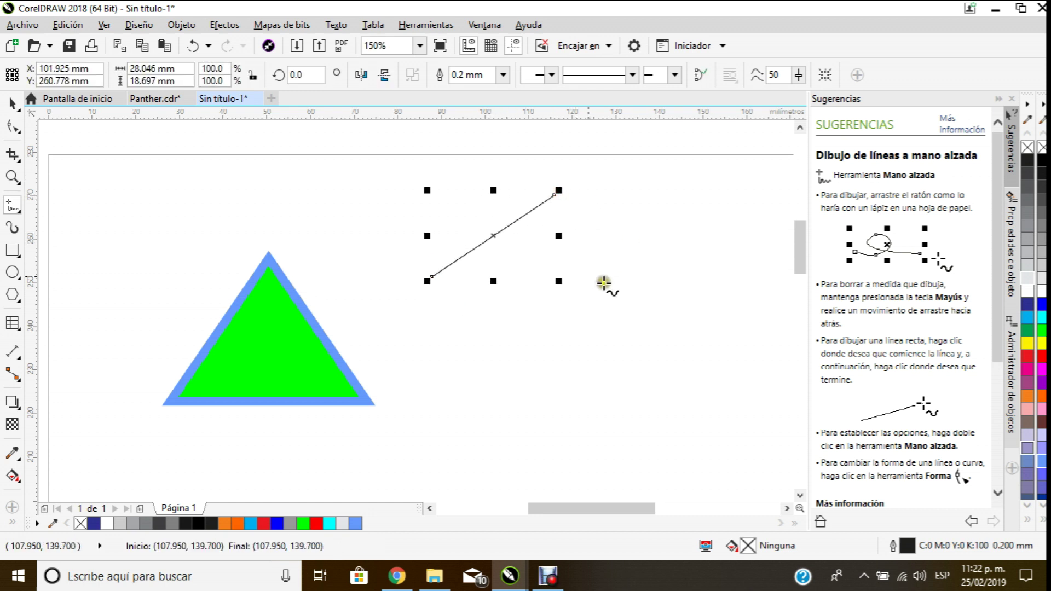
click(547, 195)
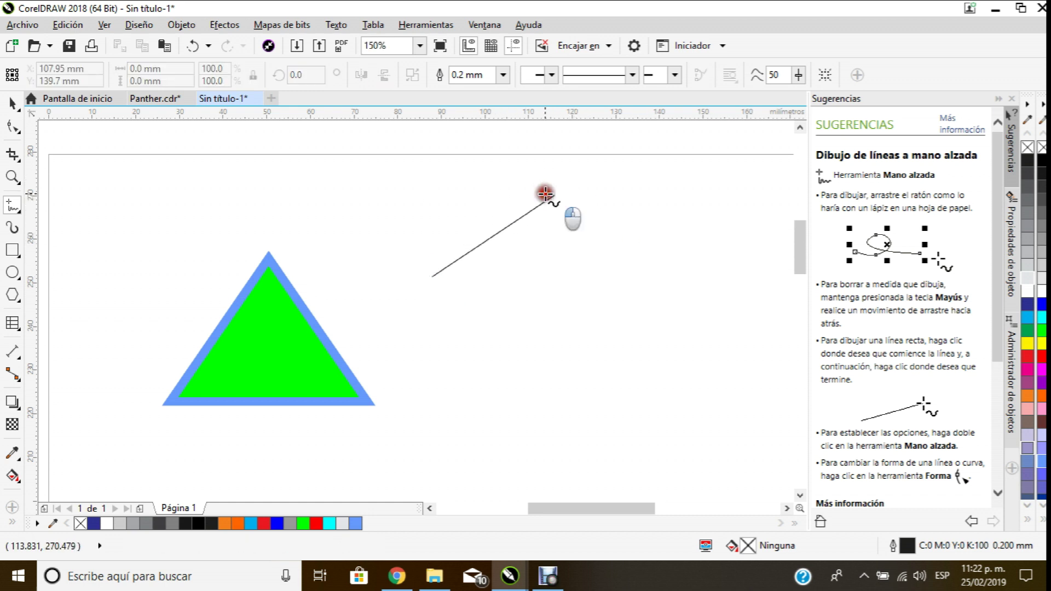
click(619, 288)
key(Escape)
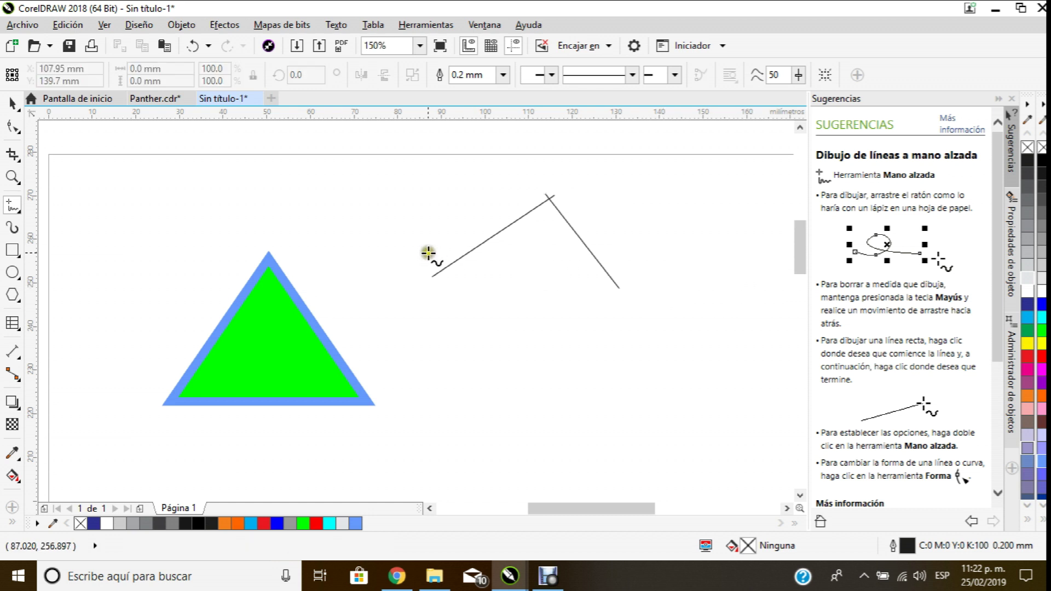
click(432, 262)
click(554, 353)
key(Escape)
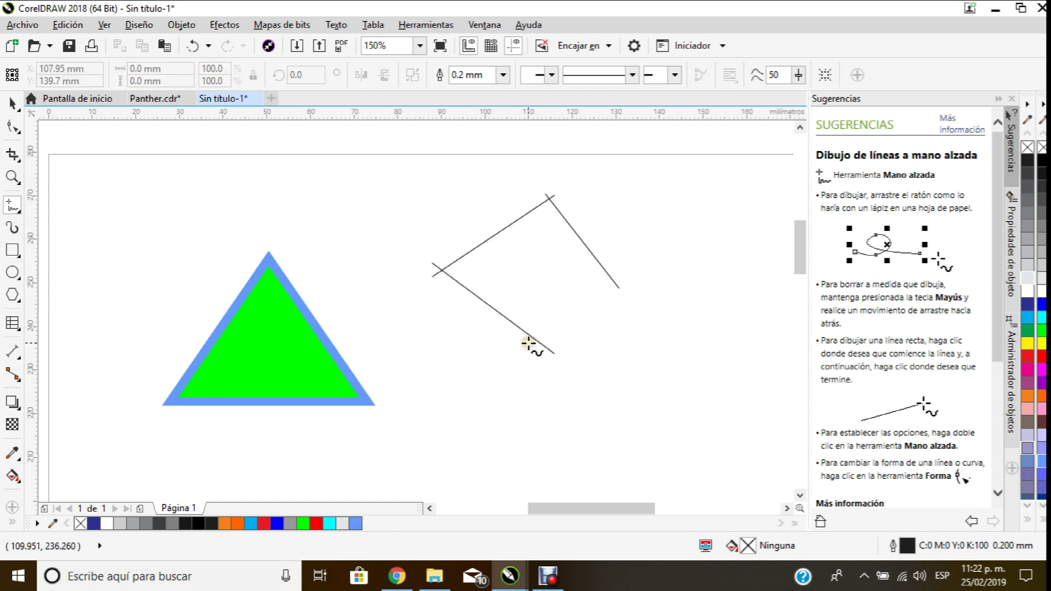
Step: Try a 3-point curve running down from the free end of the right-hand line, and undo it
click(22, 203)
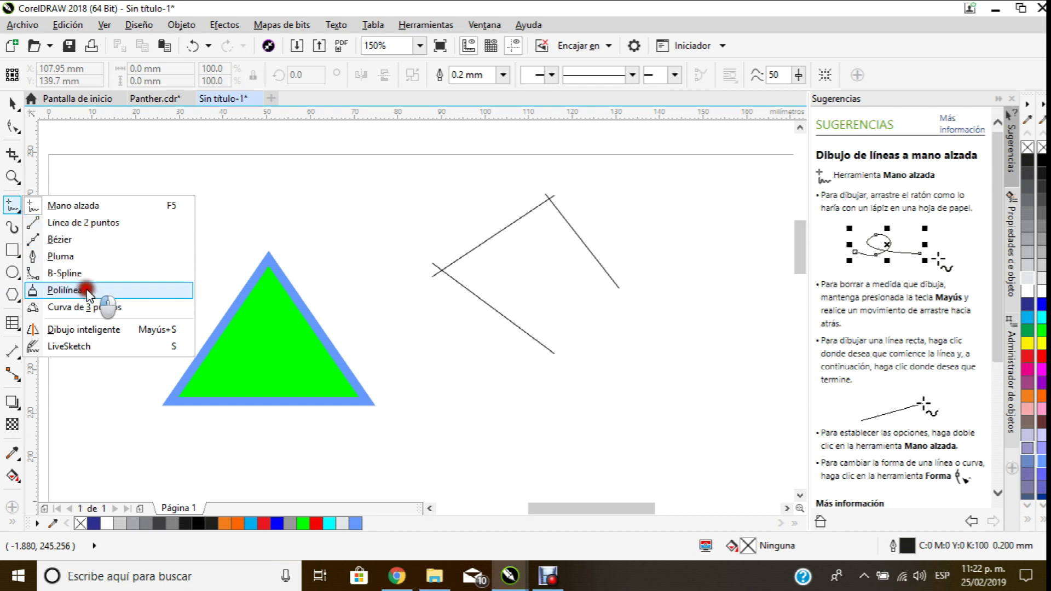
click(82, 312)
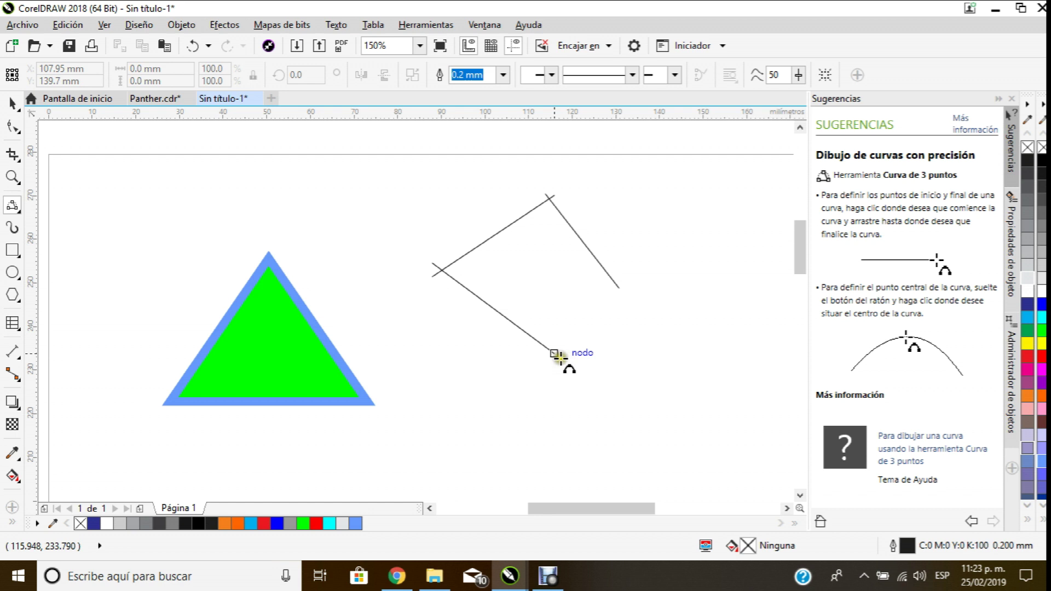
click(556, 355)
drag(618, 288, 613, 357)
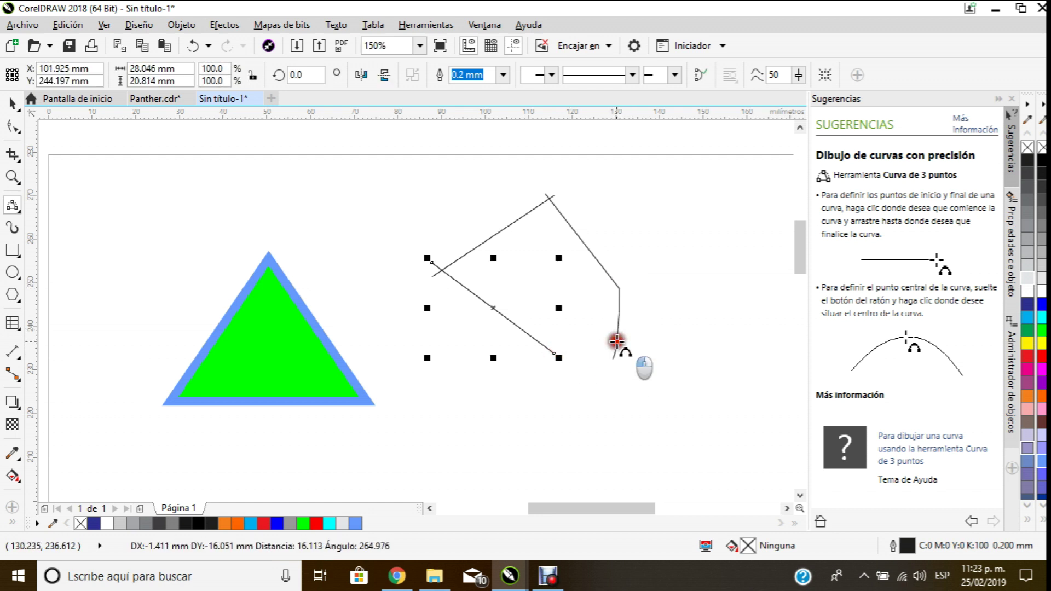
click(617, 340)
click(556, 354)
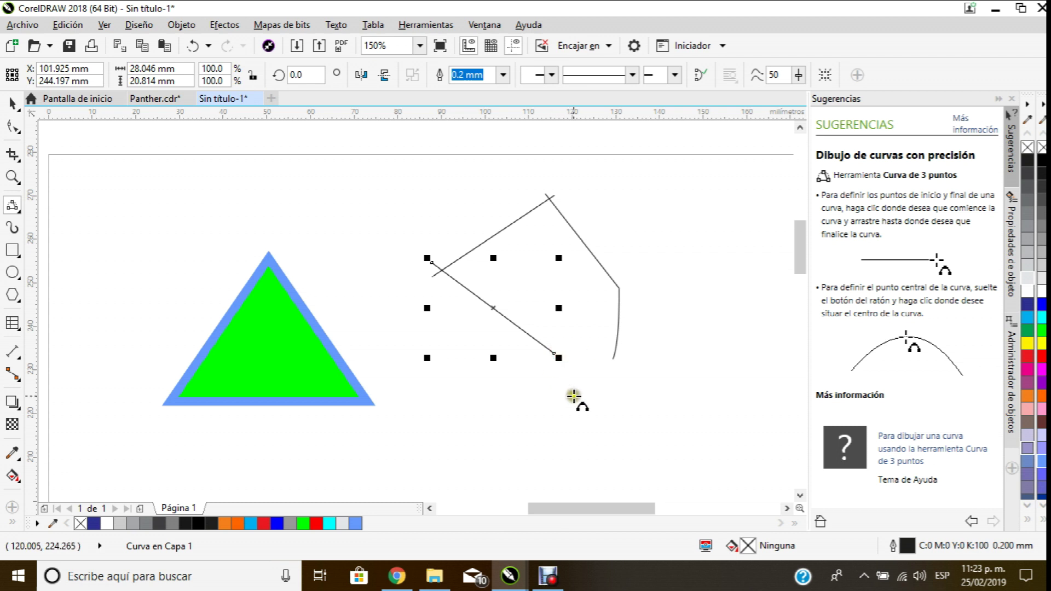
key(ctrl+z)
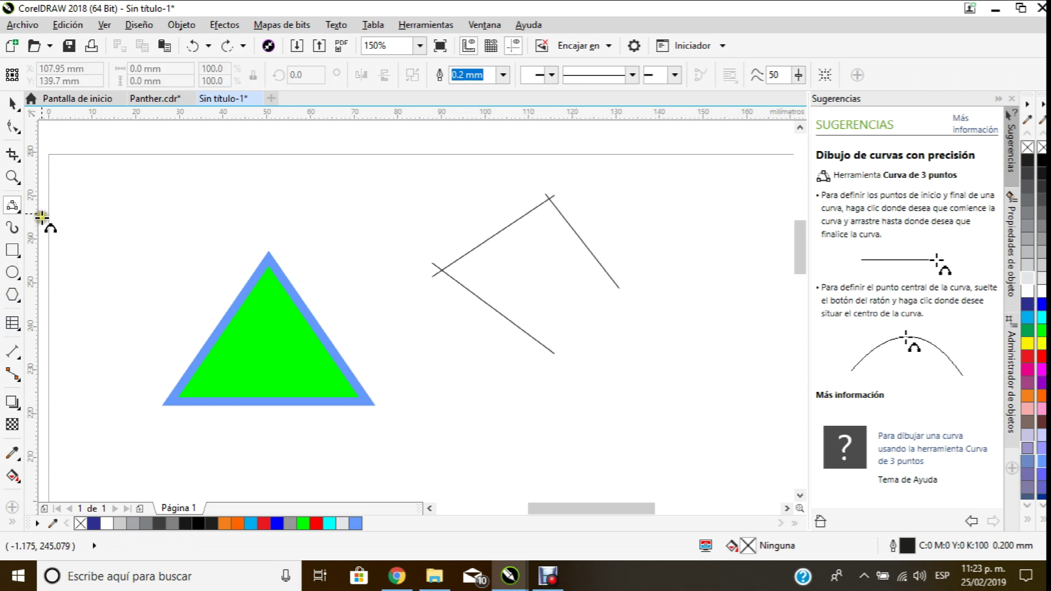
Step: Bridge the free ends of the lower and right-hand lines with an outward-bulging 3-point curve about 16 × 15 mm
drag(570, 380, 648, 333)
key(Escape)
drag(552, 355, 619, 287)
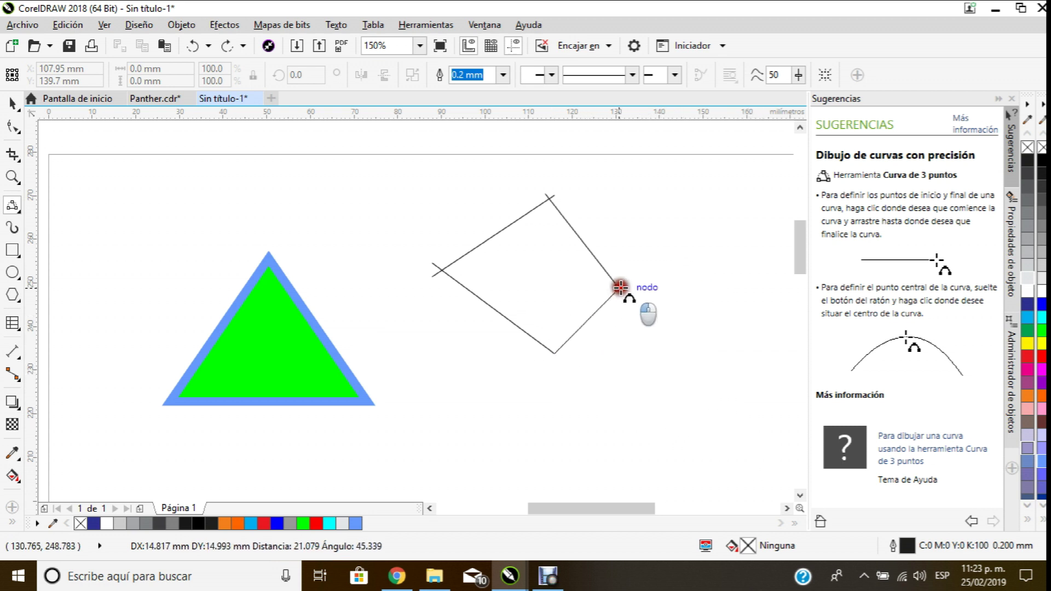
click(613, 337)
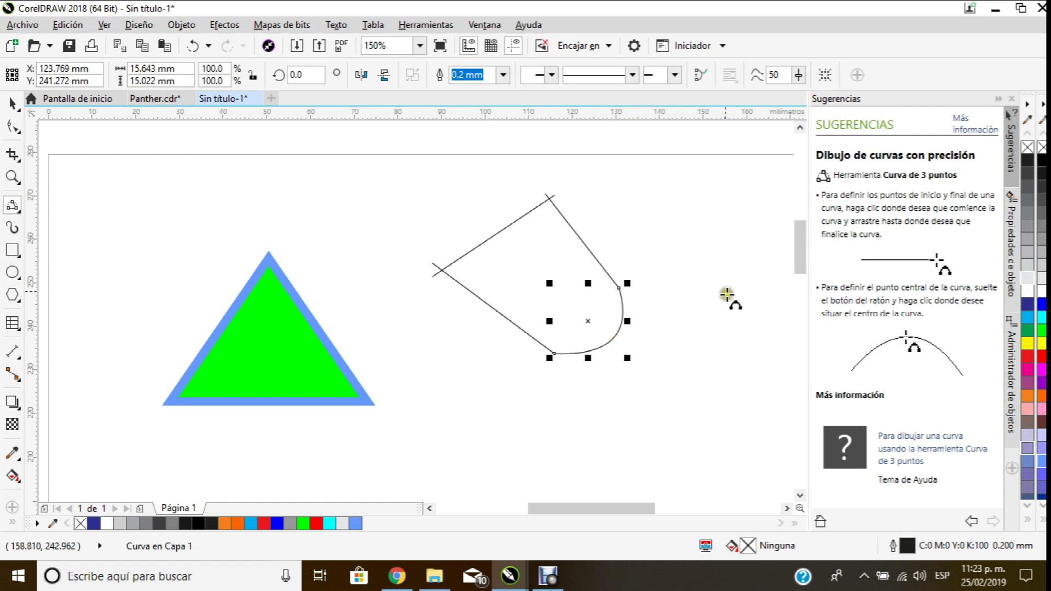
click(8, 104)
click(277, 183)
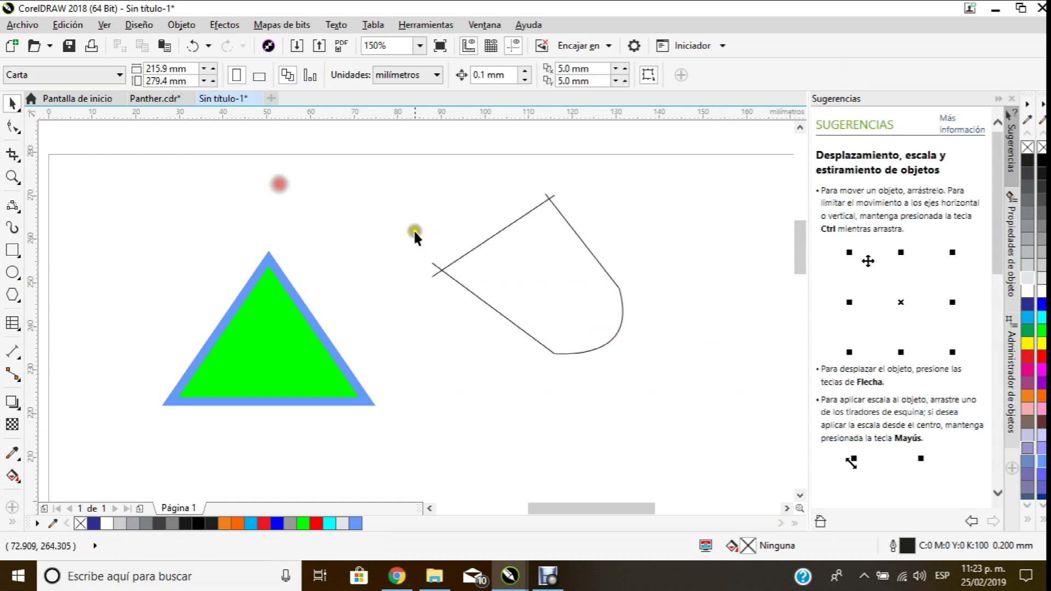
Step: Examine the upper and left corners where the straight lines cross past each other
scroll(454, 235, right, 1)
scroll(391, 215, up, 2)
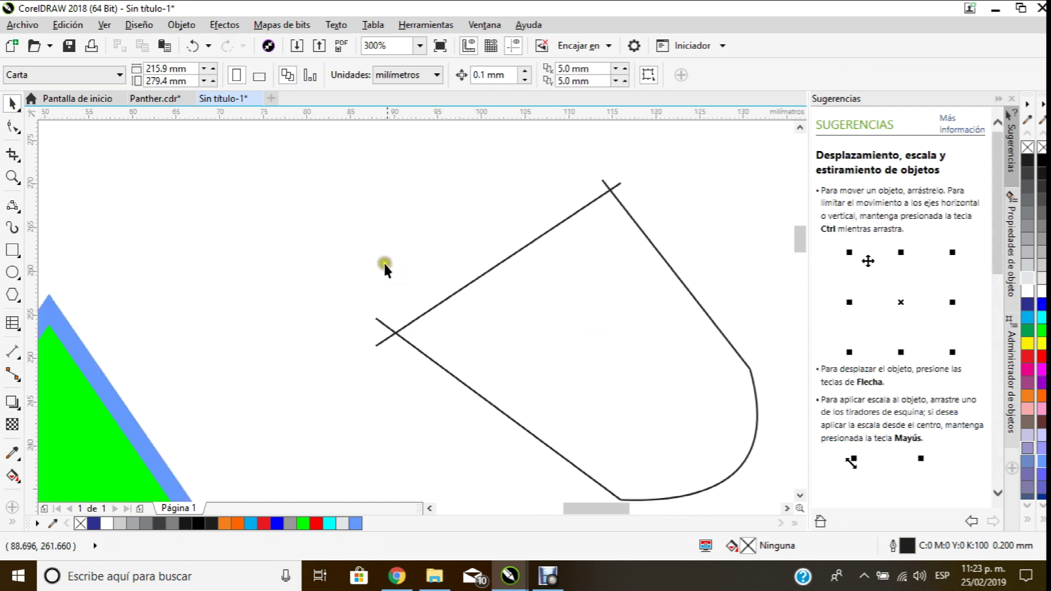
click(389, 330)
scroll(390, 332, up, 2)
scroll(470, 328, down, 4)
scroll(525, 303, up, 2)
scroll(507, 197, down, 2)
scroll(474, 259, up, 2)
Step: Move the upper end node of the right-hand line onto the neighbouring line's end node with the Shape tool
click(496, 256)
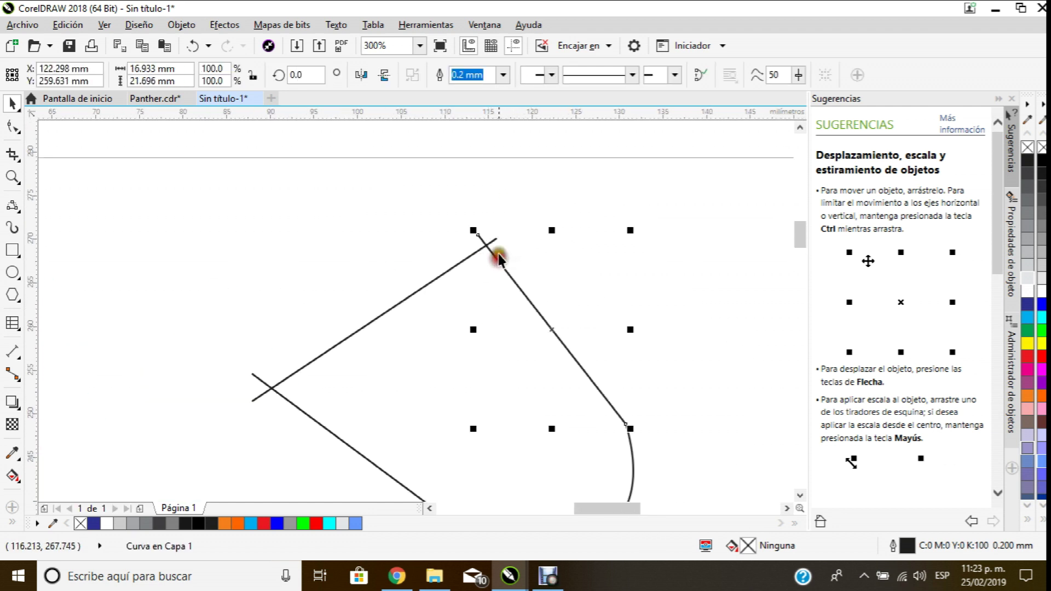
scroll(495, 251, up, 2)
scroll(304, 332, down, 4)
scroll(425, 201, up, 2)
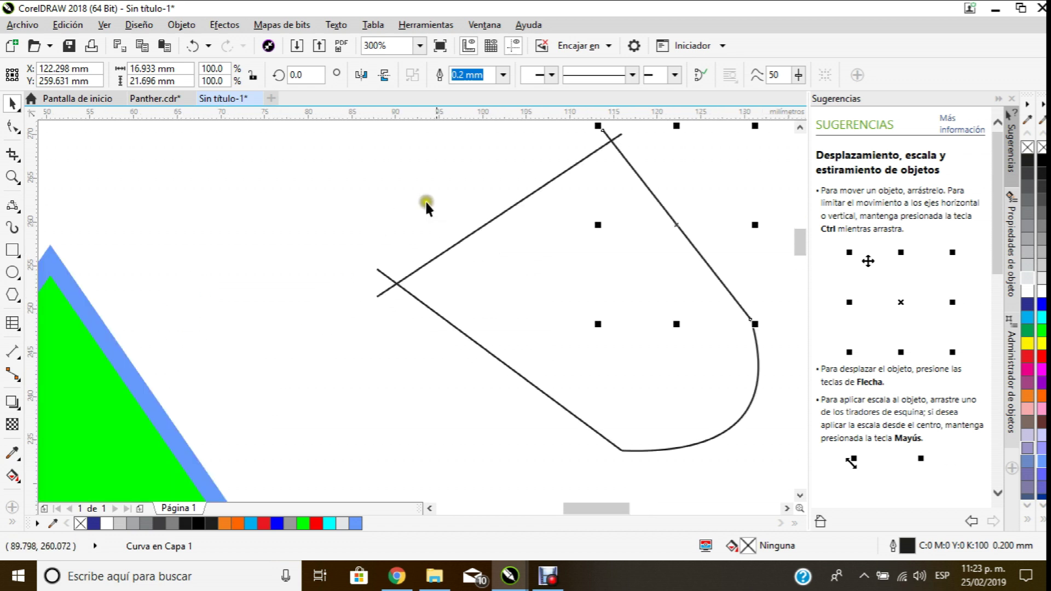
scroll(546, 181, down, 2)
scroll(551, 162, up, 6)
click(13, 127)
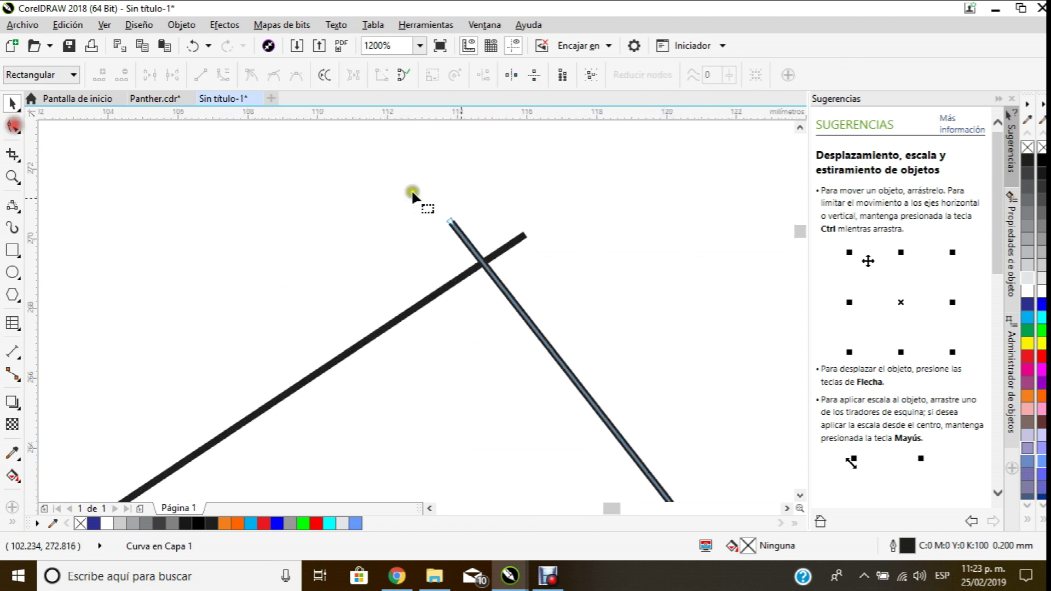
drag(454, 224, 524, 235)
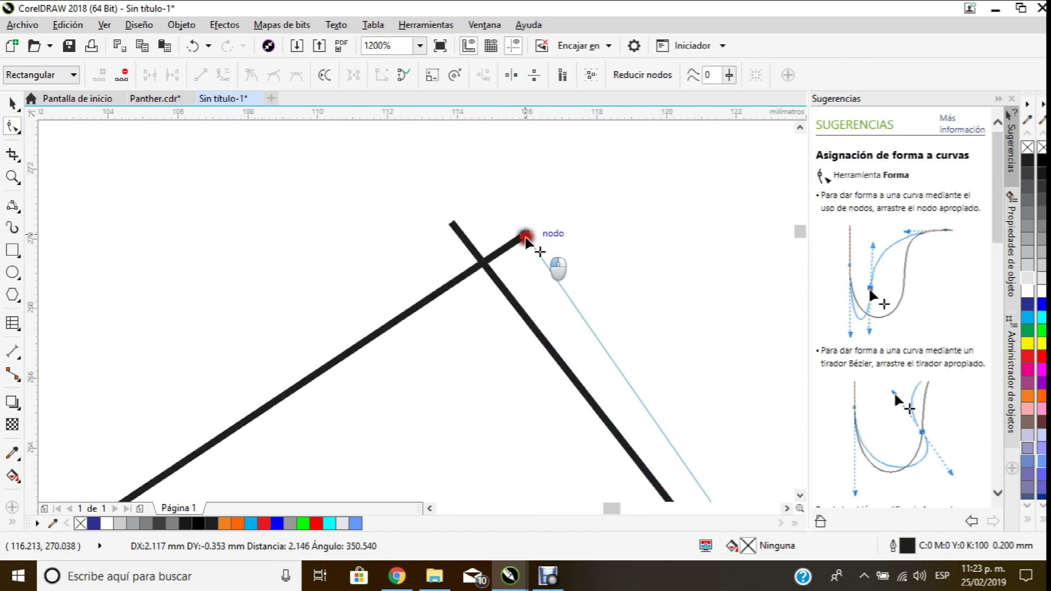
Step: Move the left end node of the lower line onto the upper line's end node at the left corner
scroll(525, 236, down, 5)
scroll(446, 247, up, 3)
click(433, 201)
drag(433, 202, 430, 254)
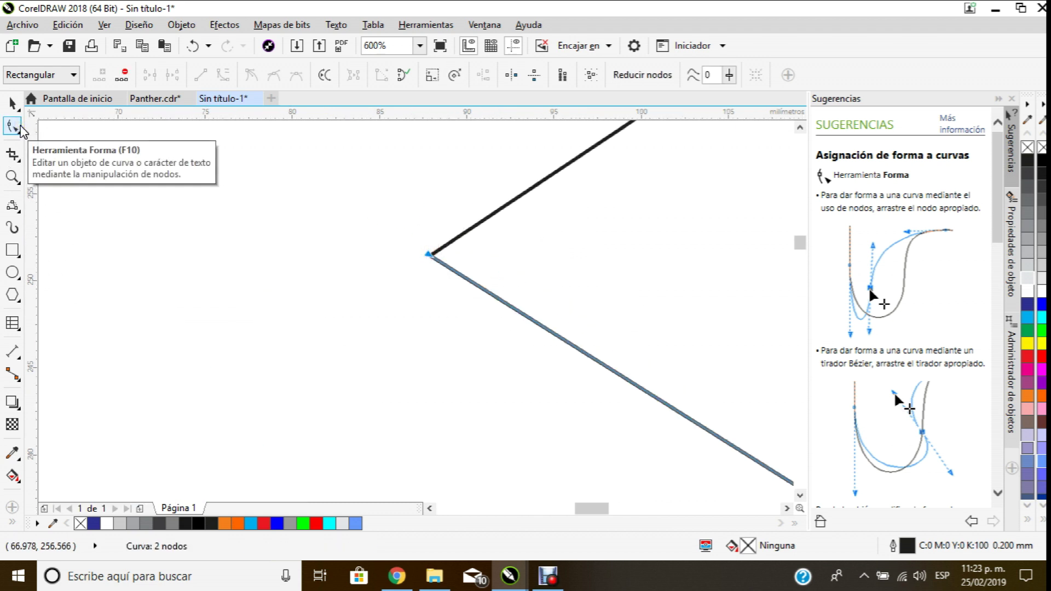
scroll(485, 287, down, 3)
Step: Weld the three lines and the curve into a single curve object
click(22, 103)
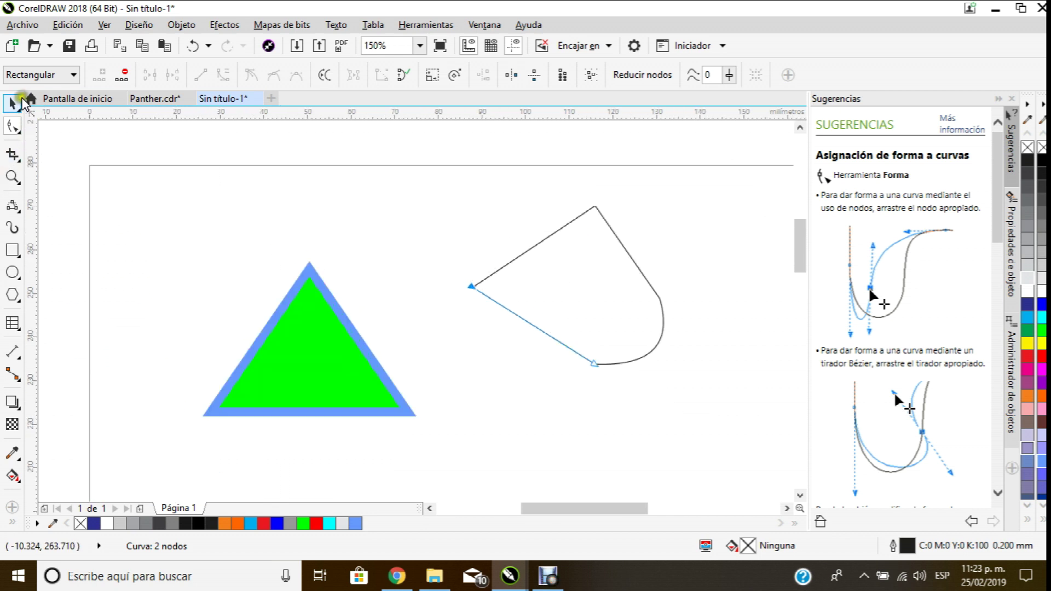
drag(424, 156, 757, 432)
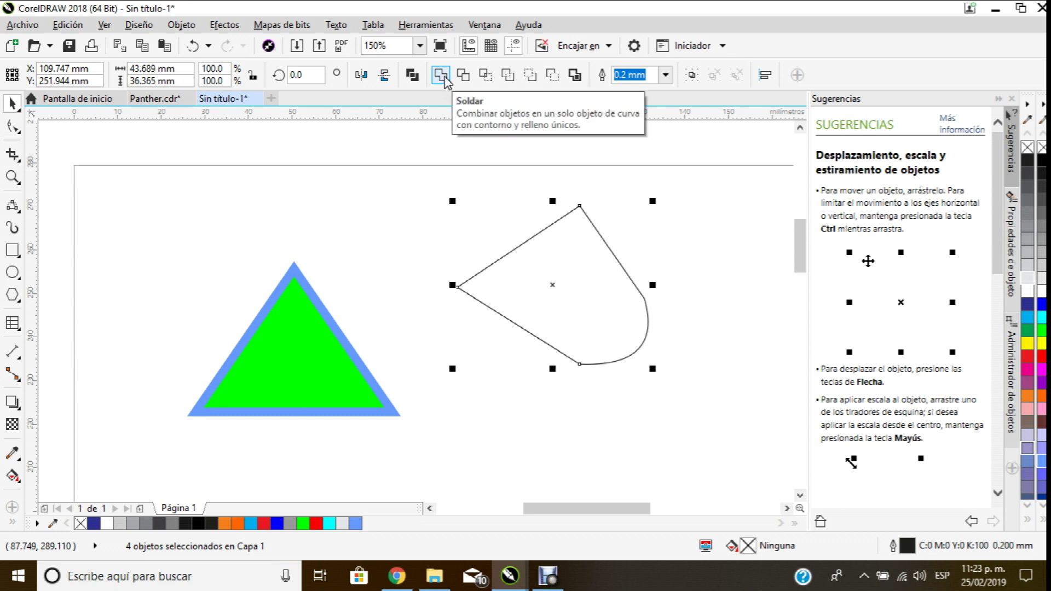
click(442, 75)
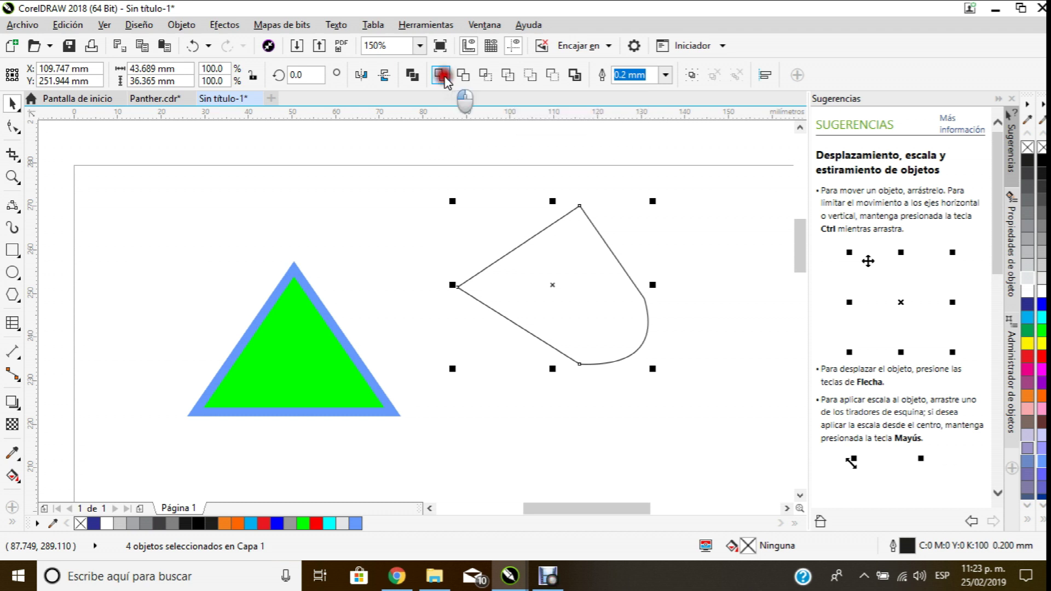
Step: Join the separate end nodes at the upper and left corners of the welded curve with the Shape tool
click(9, 130)
scroll(583, 211, up, 4)
scroll(580, 219, up, 3)
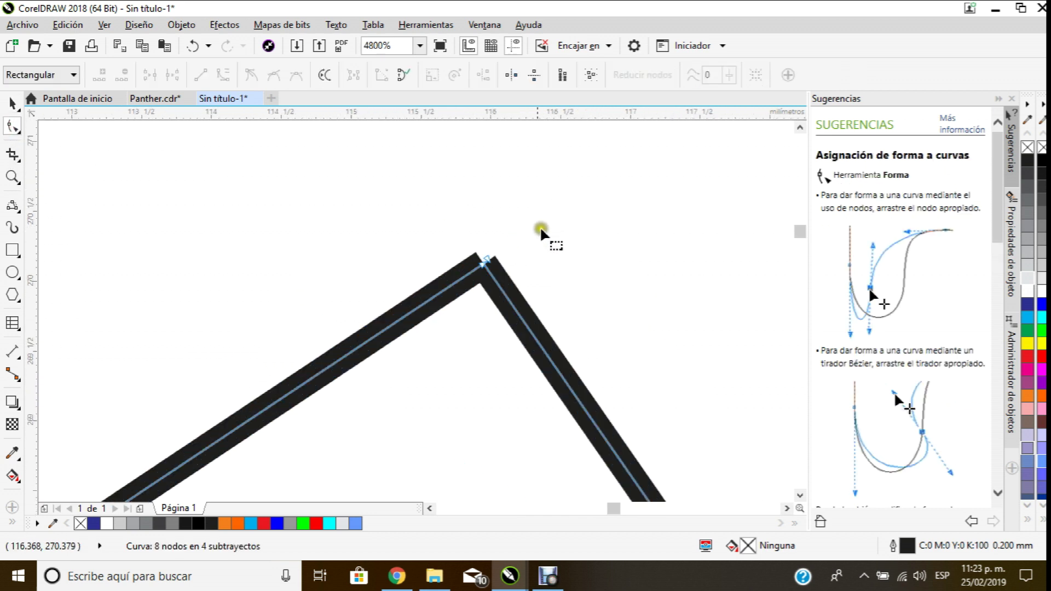
mouse_move(487, 265)
mouse_down()
mouse_move(441, 230)
mouse_move(492, 265)
mouse_up()
scroll(503, 247, down, 4)
scroll(117, 469, up, 4)
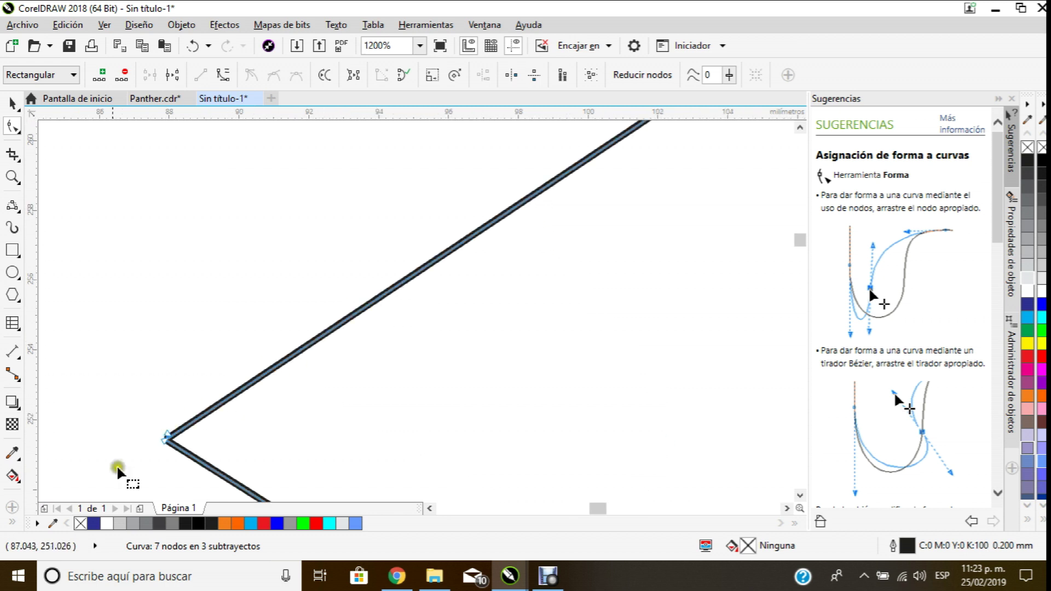
scroll(221, 380, up, 2)
mouse_move(185, 444)
mouse_down()
mouse_move(137, 441)
mouse_move(186, 442)
mouse_up()
Step: Join the separate end nodes at both ends of the rounded segment to close the shape
scroll(230, 268, down, 4)
scroll(441, 404, down, 2)
scroll(462, 438, up, 5)
mouse_move(489, 401)
mouse_down()
mouse_move(504, 418)
mouse_move(483, 400)
mouse_up()
scroll(383, 372, down, 4)
scroll(481, 263, down, 2)
scroll(562, 244, up, 2)
scroll(382, 220, up, 4)
mouse_move(343, 218)
mouse_down()
mouse_move(362, 235)
mouse_move(345, 216)
mouse_up()
scroll(452, 229, down, 4)
scroll(453, 229, down, 3)
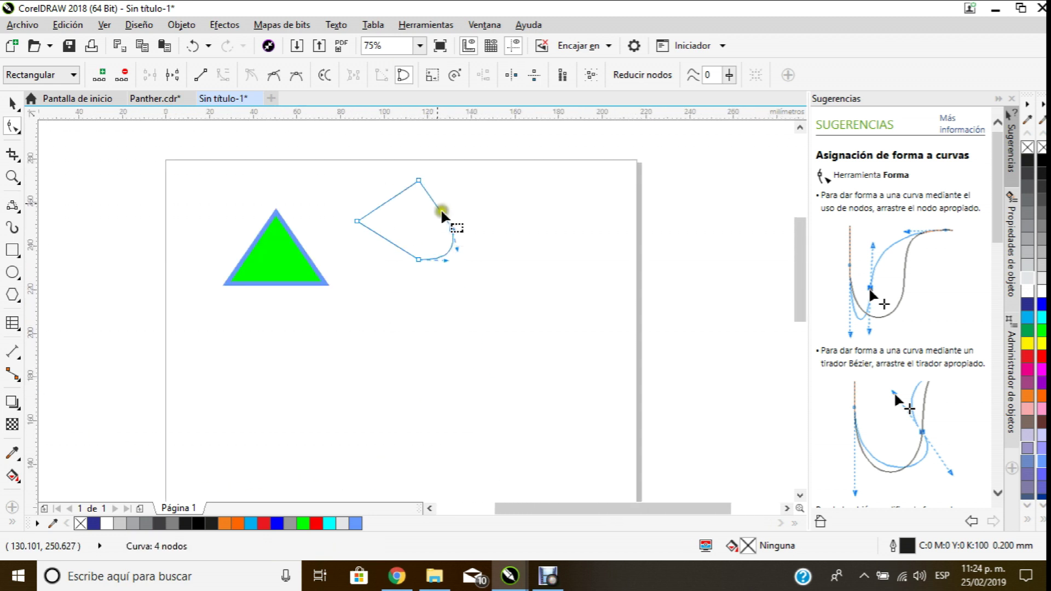
Step: Fill the closed shape with green (#00FF00) from the RGB palette
scroll(438, 212, up, 1)
click(11, 101)
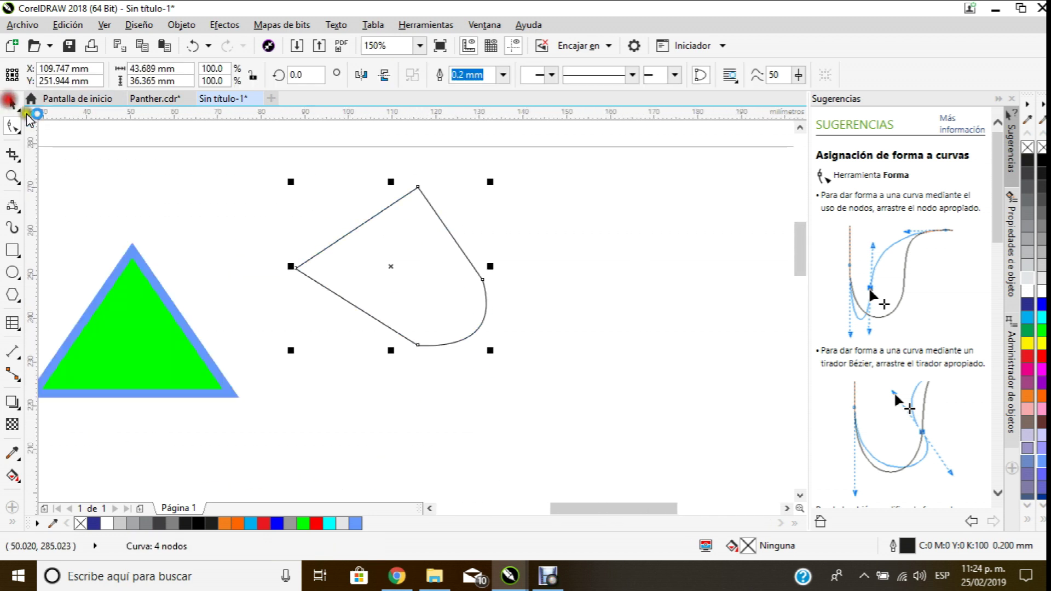
click(1042, 330)
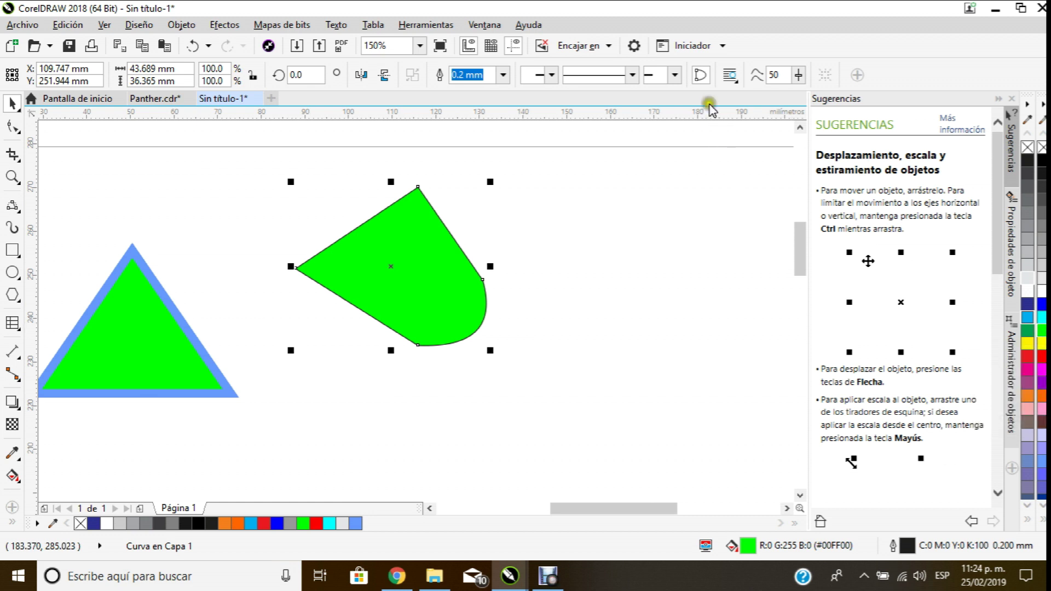
Step: Examine the filled shape's joined corners and outline up close, and compare it with the triangle
scroll(412, 187, up, 4)
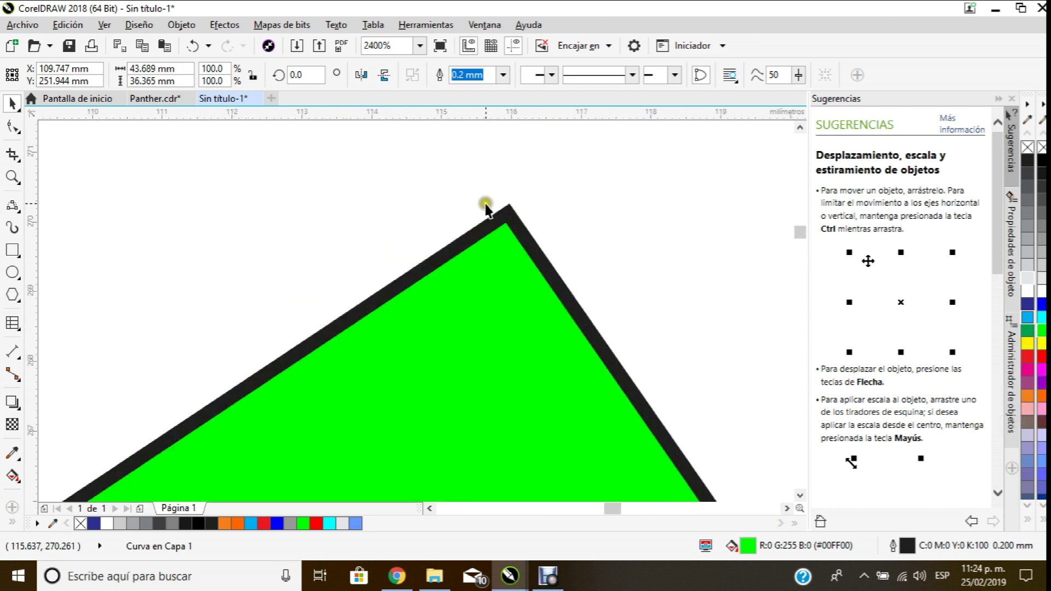
scroll(486, 208, down, 5)
scroll(511, 298, up, 2)
scroll(497, 317, down, 1)
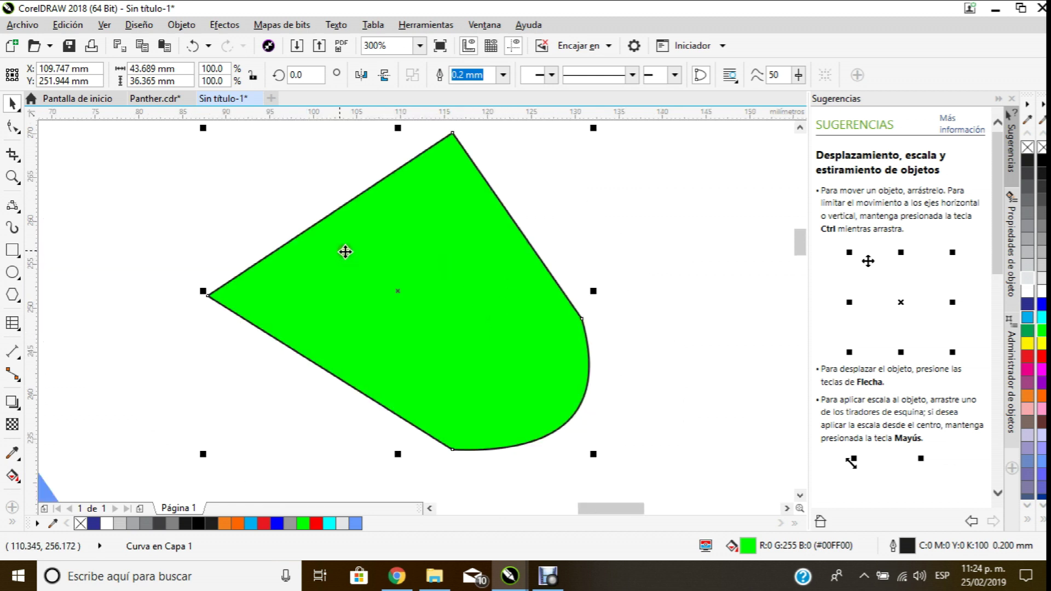
scroll(344, 251, down, 2)
scroll(307, 303, up, 1)
click(284, 188)
scroll(393, 253, down, 1)
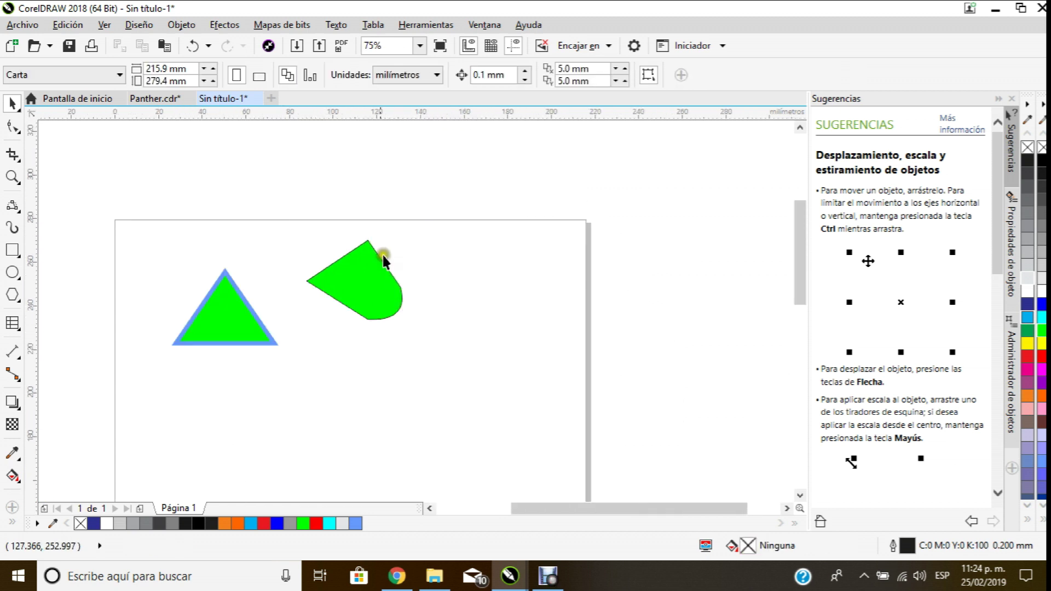
Step: Fill the shape with the rounded corner with red (#FF0000), and dismiss the document defaults dialog without changes
scroll(377, 259, up, 1)
click(317, 285)
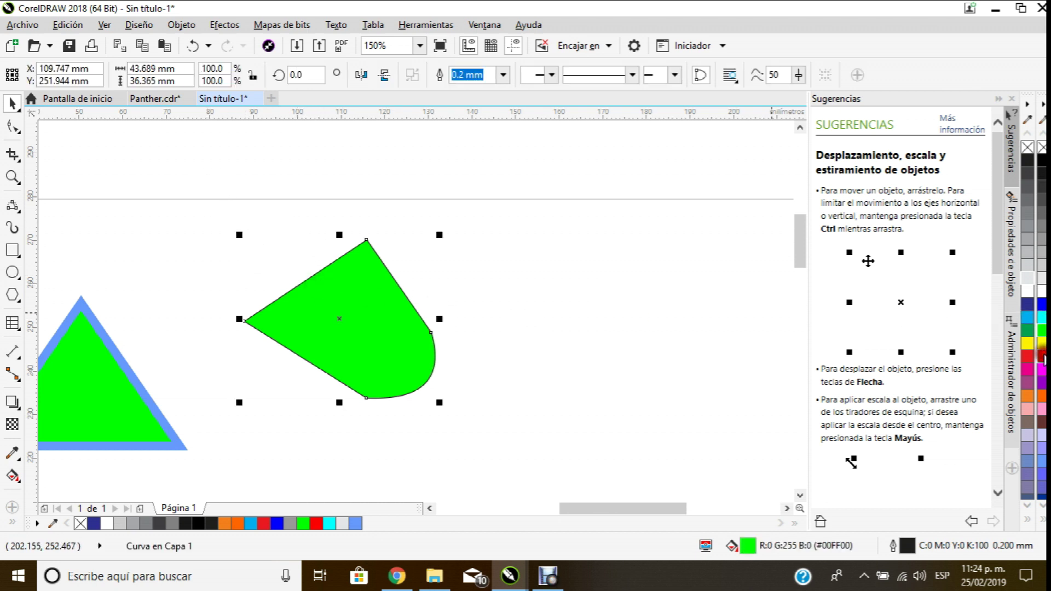
click(1043, 357)
click(599, 337)
click(1033, 431)
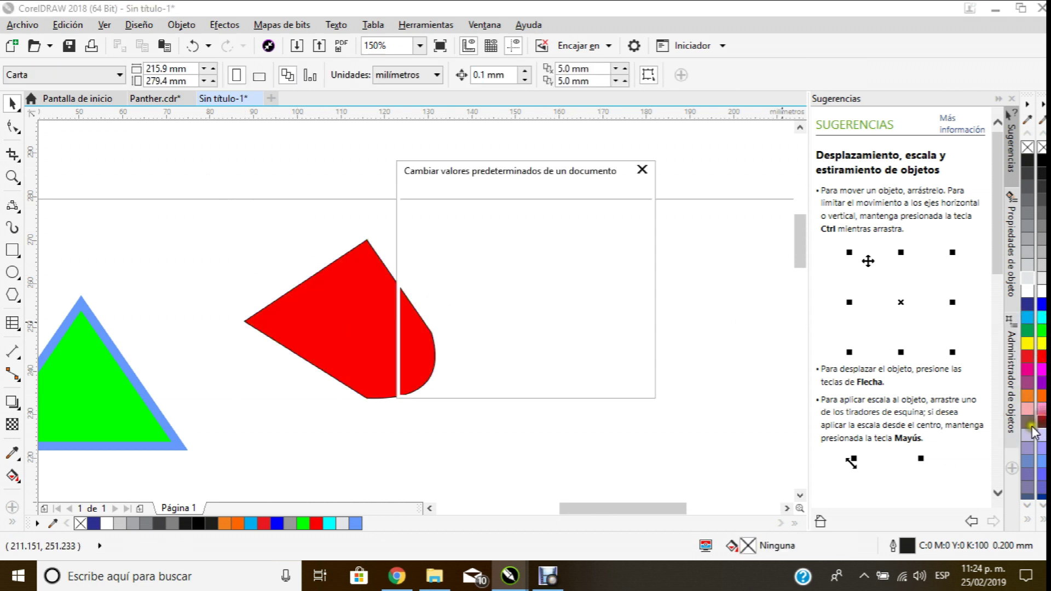
click(551, 383)
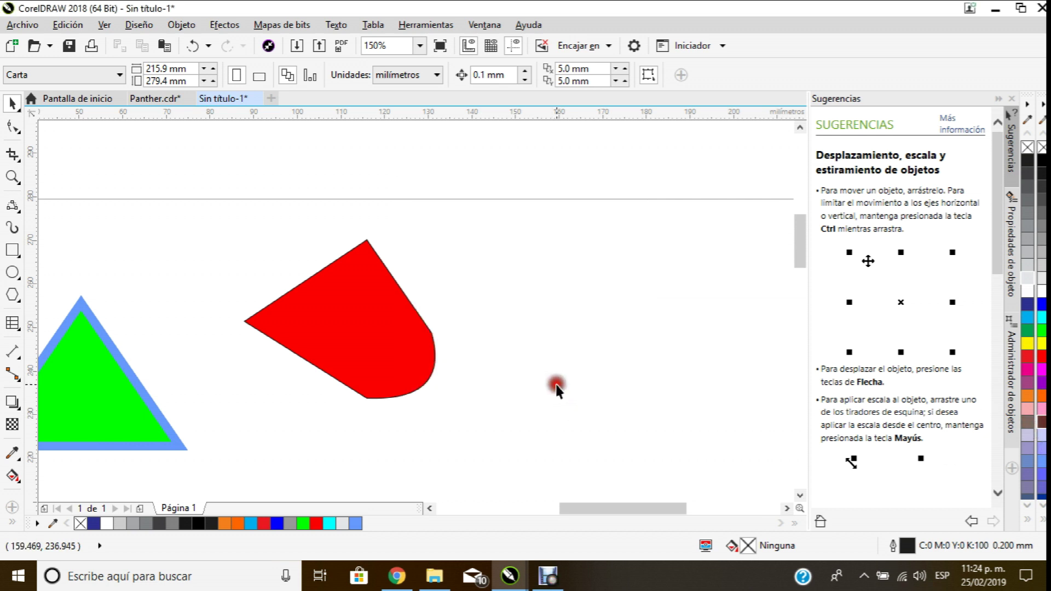
Step: Move the red shape about 34 mm to the right and 14 mm down, away from the triangle
scroll(382, 366, up, 2)
scroll(352, 352, down, 4)
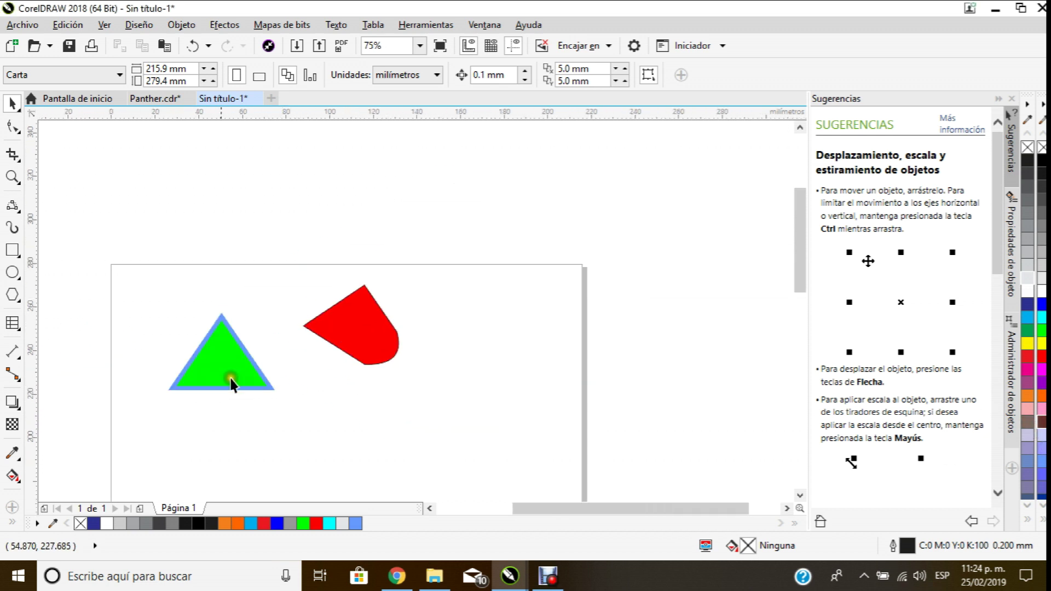
click(209, 344)
scroll(242, 363, up, 1)
drag(470, 248, 620, 306)
scroll(609, 252, down, 1)
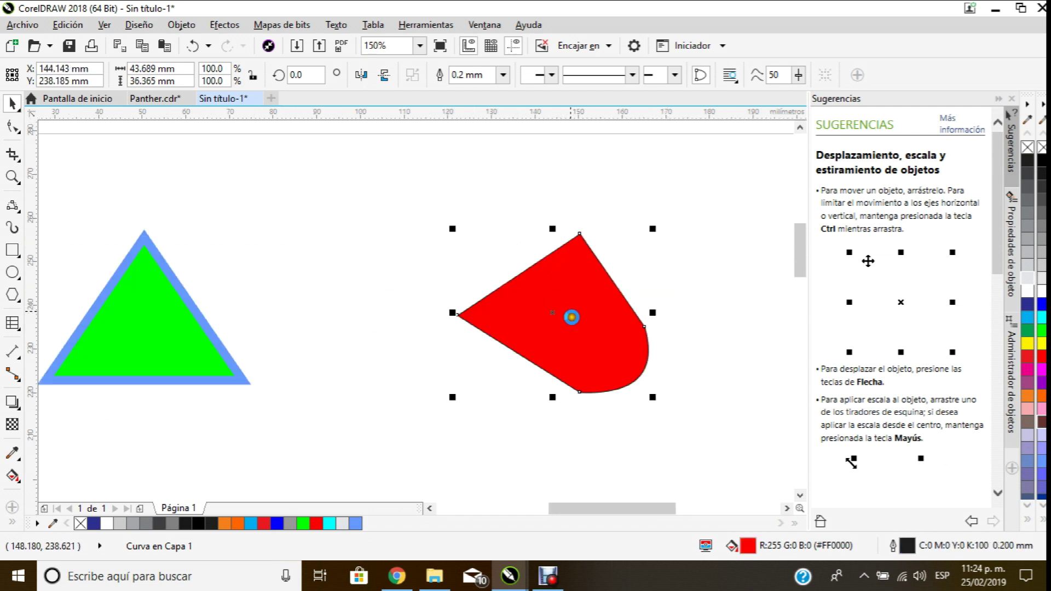
Step: Make two overlapping copies of the red shape, one above and to its right and one directly to its right
drag(572, 316, 624, 236)
right_click(624, 236)
drag(634, 301, 675, 314)
right_click(675, 314)
scroll(467, 287, down, 1)
click(286, 287)
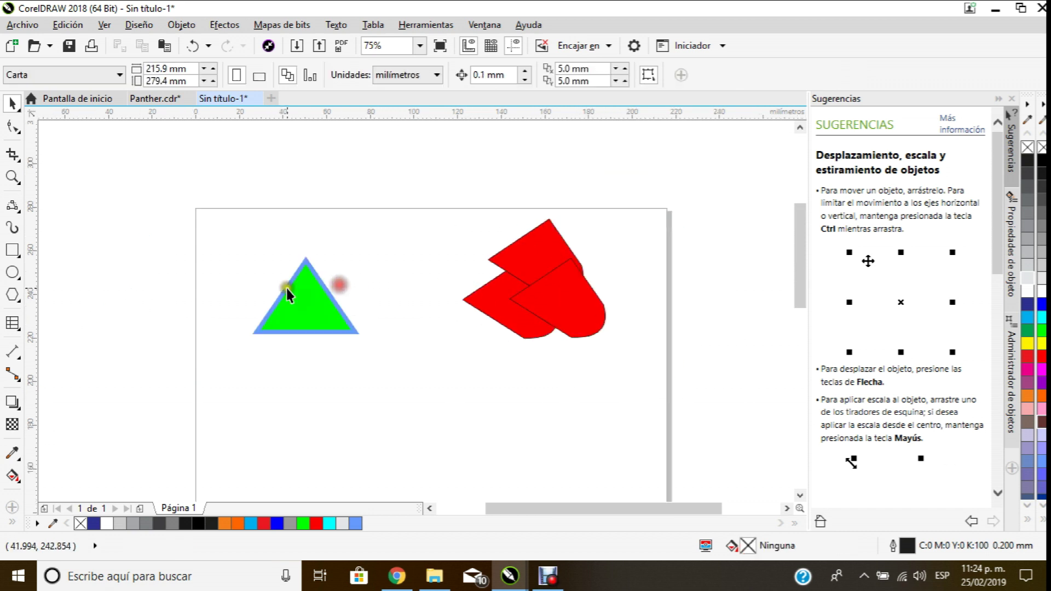
Step: Make two overlapping copies of the green triangle, each one offset up and to the right of the last
scroll(285, 287, up, 1)
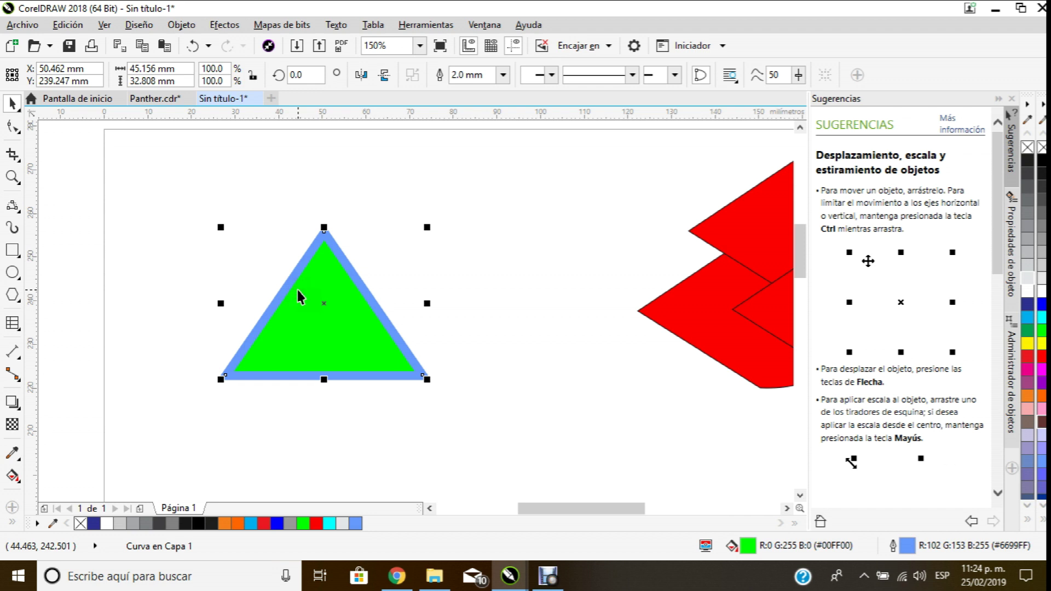
drag(313, 293, 366, 256)
right_click(367, 255)
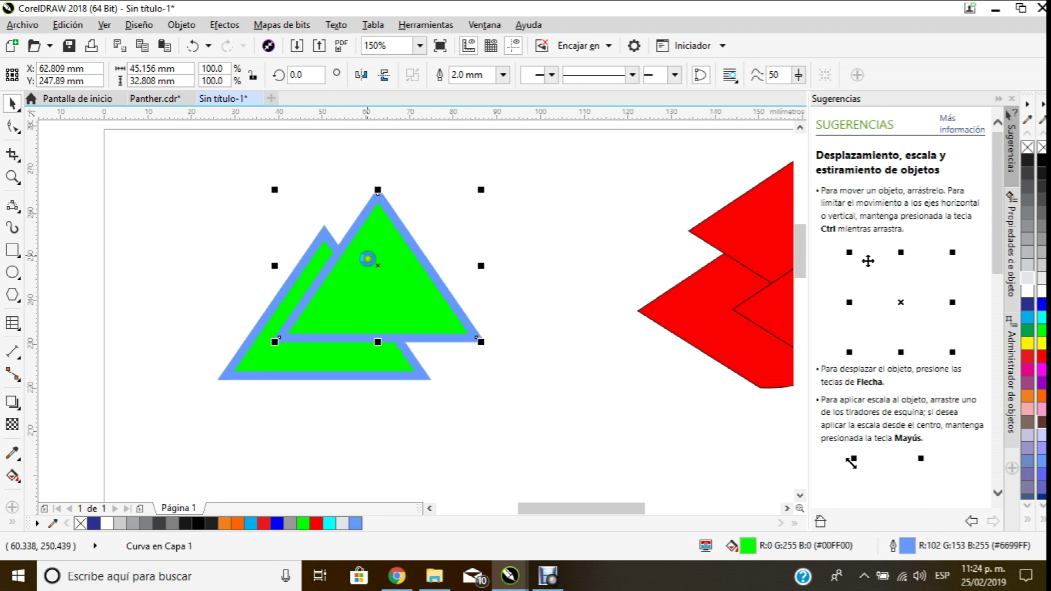
drag(378, 270, 456, 234)
right_click(457, 234)
Step: Weld the three overlapping red shapes into one shape, and weld the three green triangles into another
scroll(457, 235, down, 1)
drag(521, 162, 754, 429)
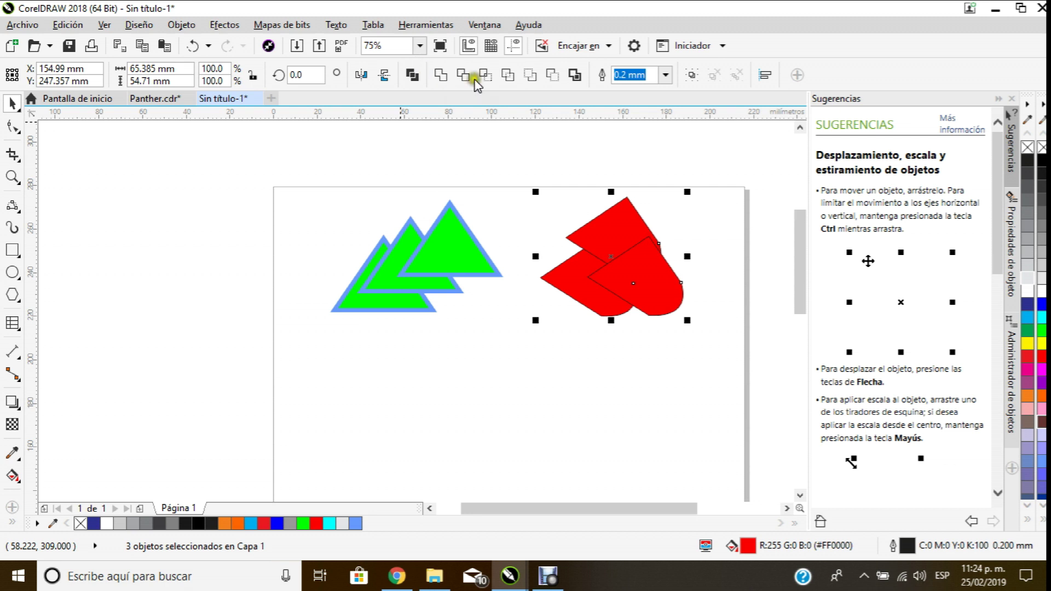
click(440, 77)
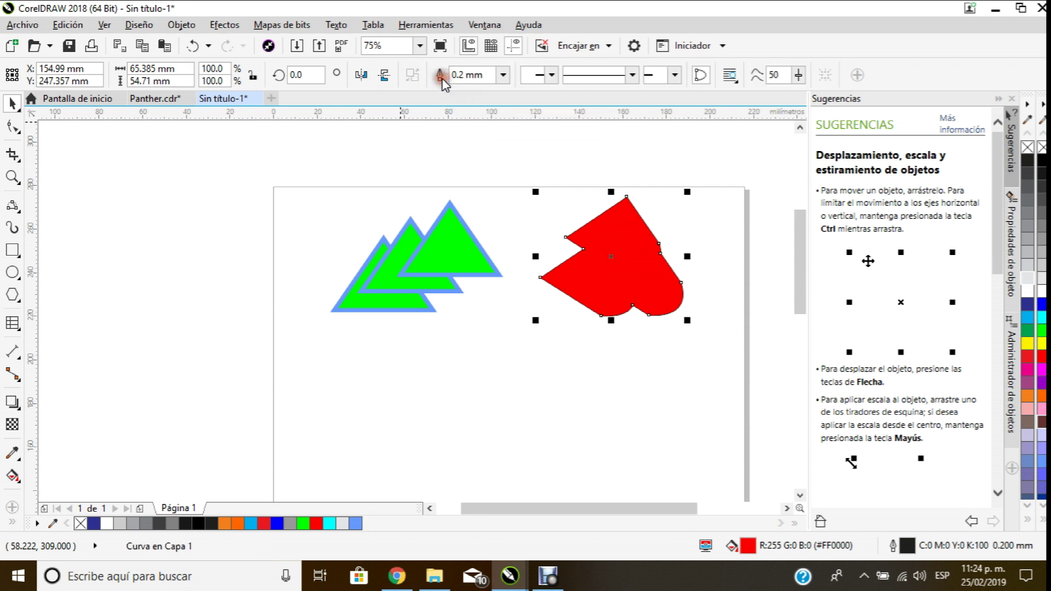
drag(304, 176, 507, 387)
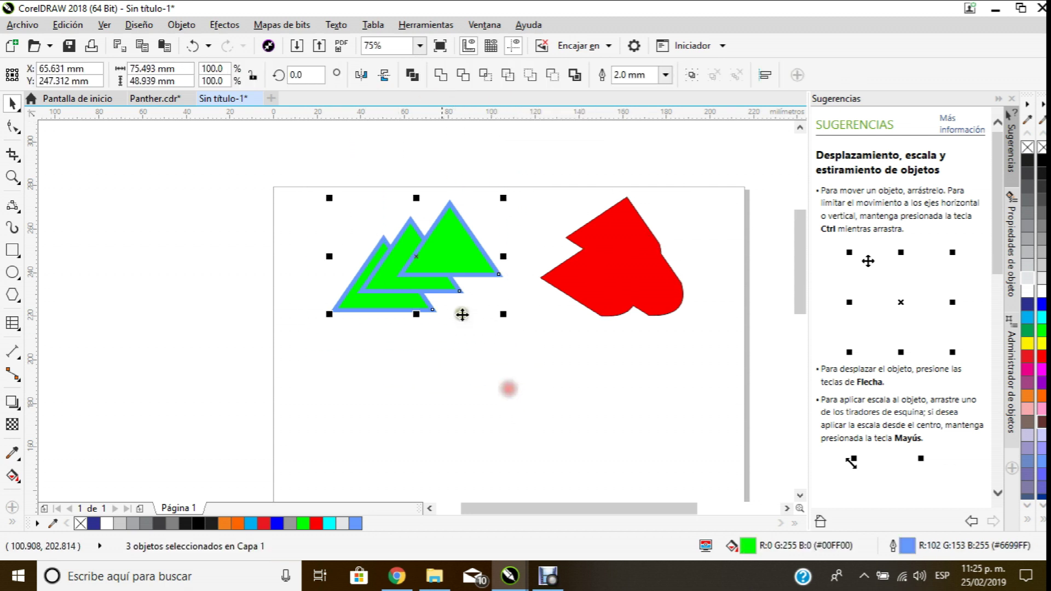
click(441, 75)
Step: Move the welded green shape about 11 mm left and 4 mm down, and the red one about 15 mm left and 9 mm down
scroll(438, 242, up, 2)
drag(438, 242, 349, 268)
scroll(391, 228, down, 2)
drag(595, 243, 563, 260)
scroll(563, 261, up, 2)
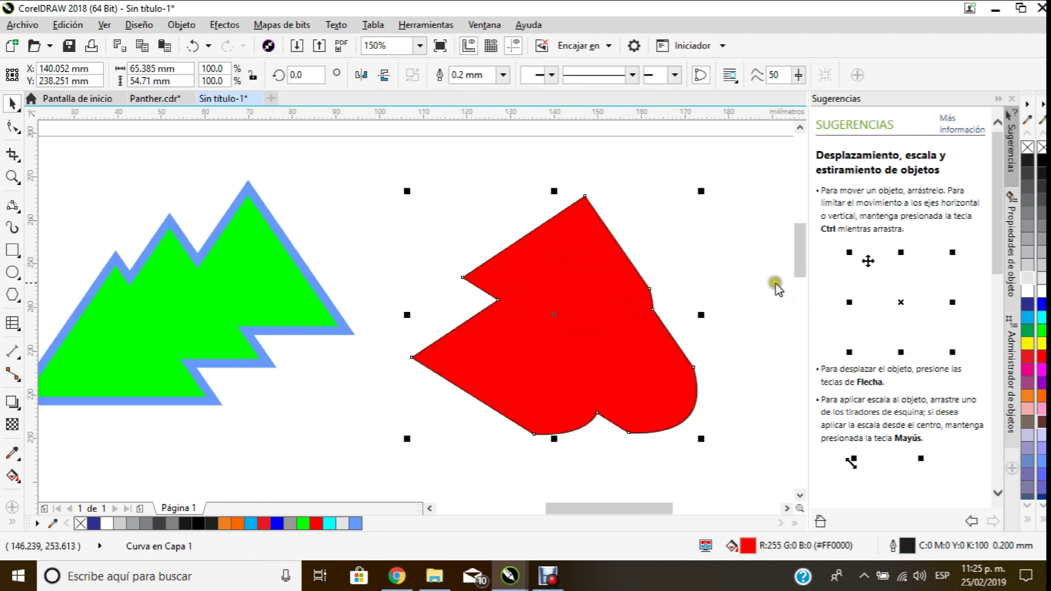
Step: Set the red shape's outline width to 2.0 mm, and replace that outline with a fresh black one
click(503, 75)
click(465, 196)
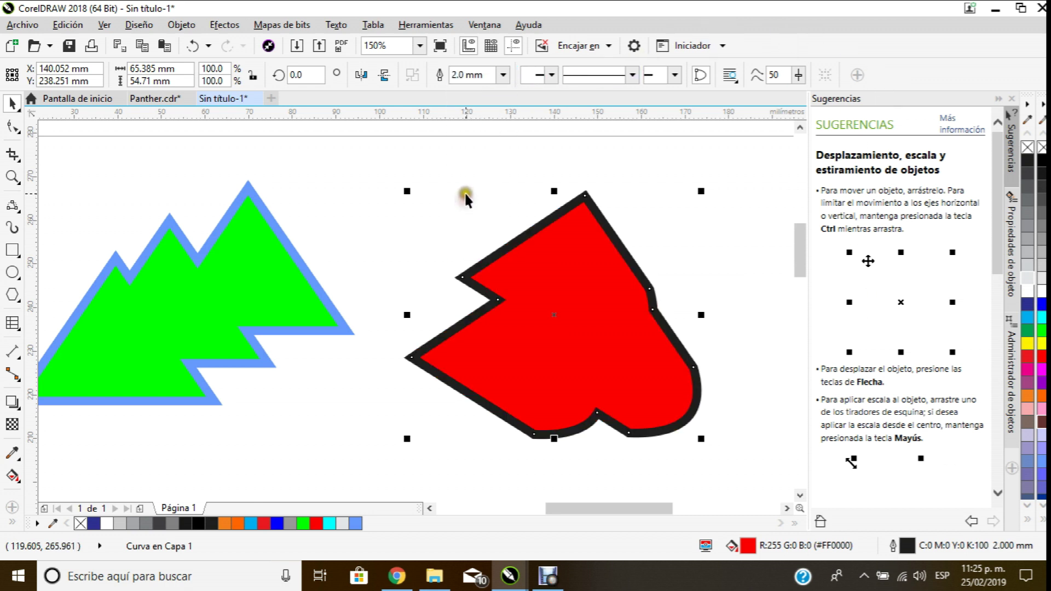
drag(542, 163, 443, 169)
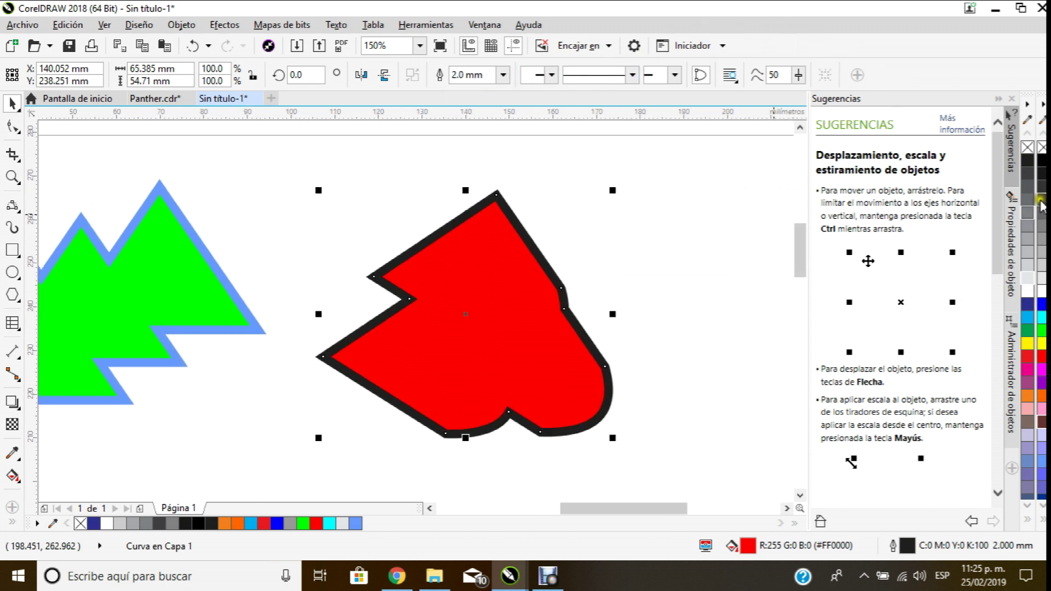
right_click(1040, 148)
right_click(1043, 162)
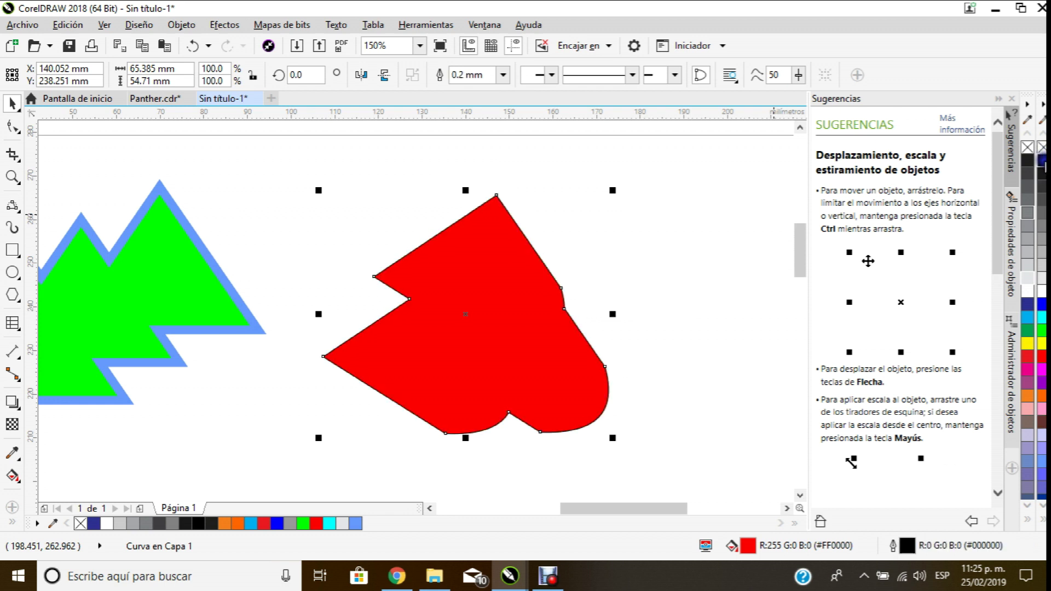
Step: Set the red shape's outline width to 0.75 mm, and increase it to 2.5 mm
click(657, 277)
click(496, 257)
click(502, 75)
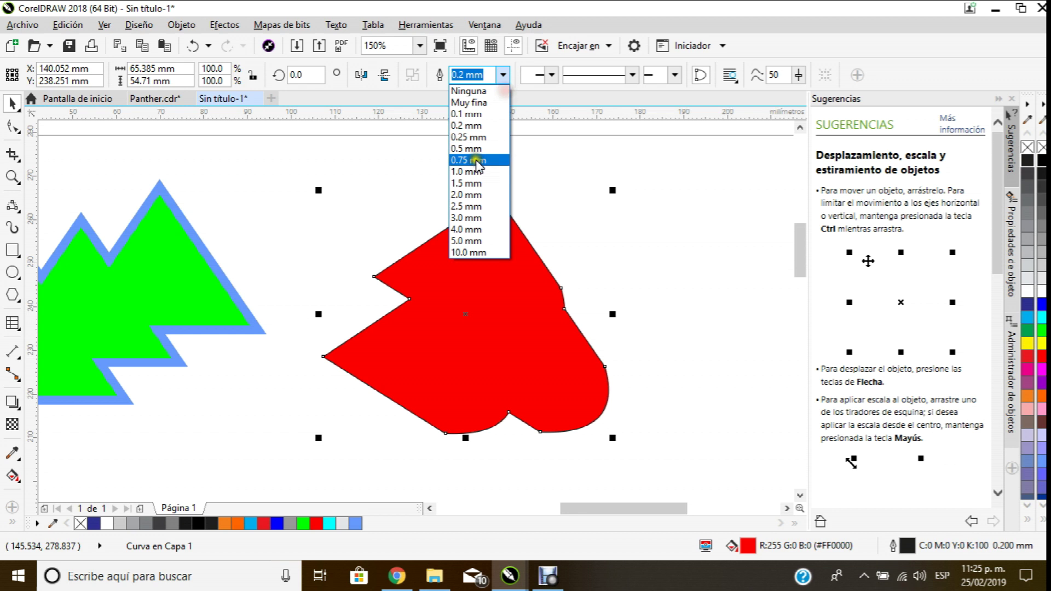
click(475, 161)
click(511, 76)
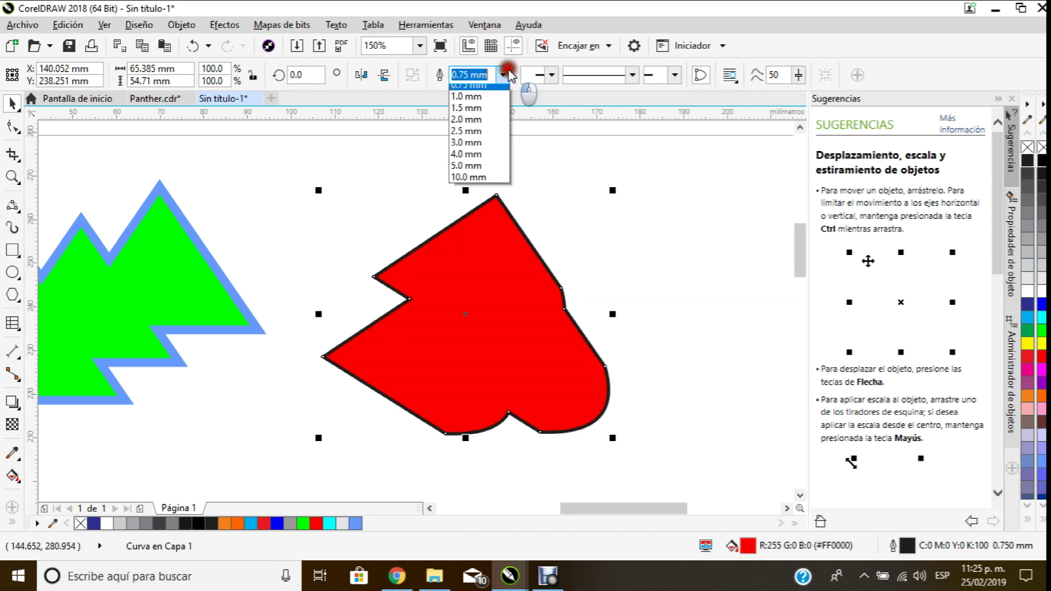
click(486, 207)
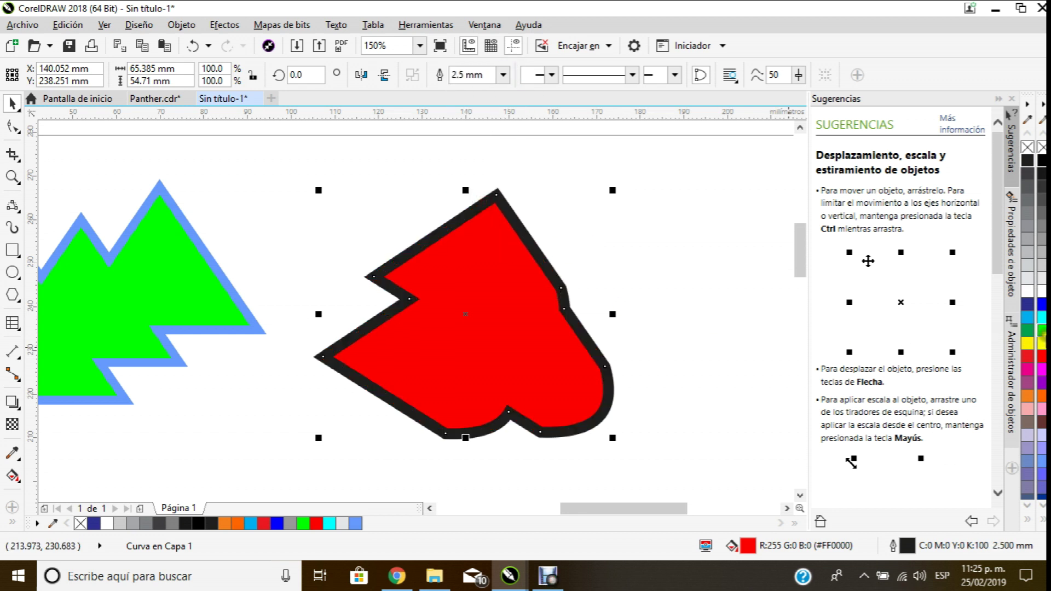
Step: Try green, orange (#FF6600), pink and blue (#0000FF) outline colours on the red shape, ending on blue
right_click(1041, 330)
right_click(1041, 395)
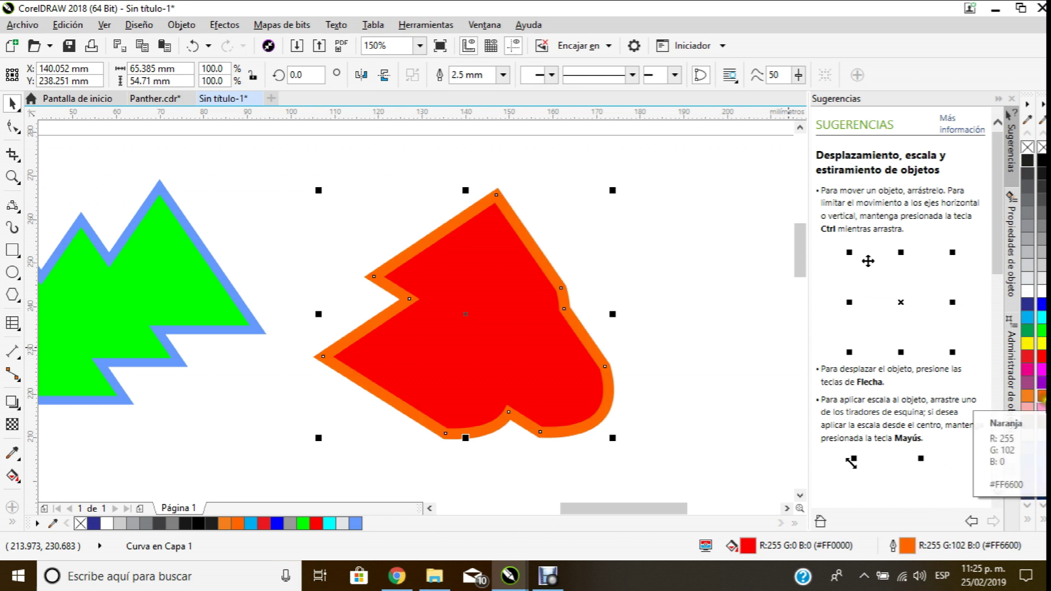
right_click(1041, 405)
right_click(1042, 300)
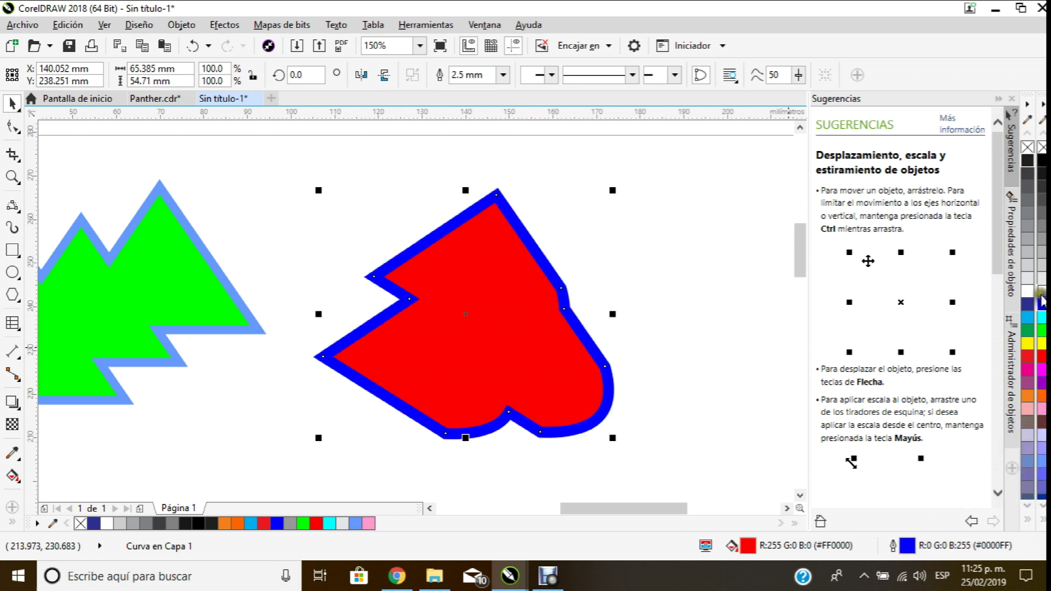
scroll(485, 220, down, 4)
click(516, 247)
scroll(430, 249, up, 4)
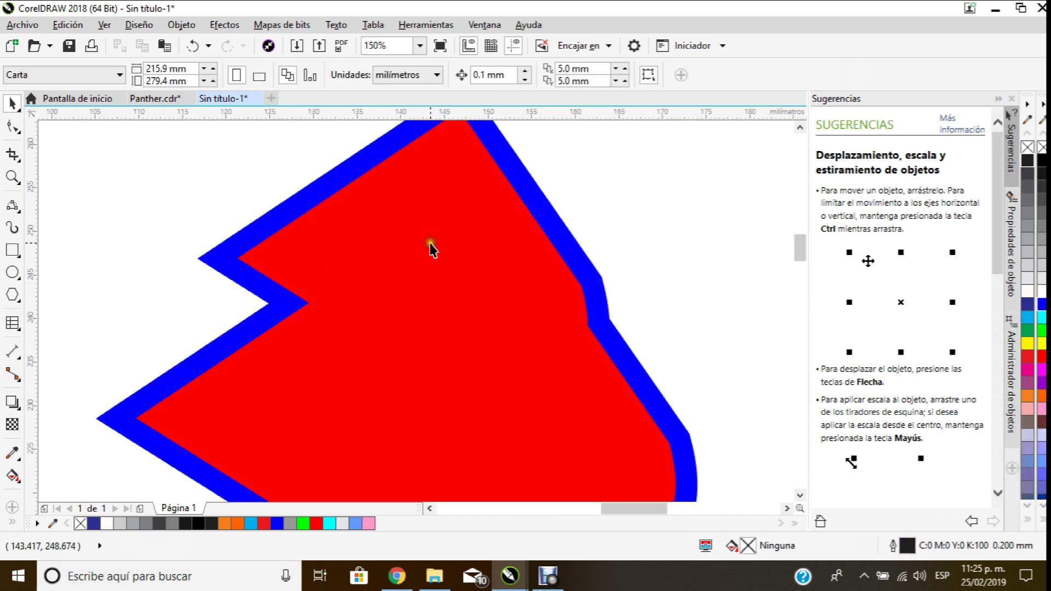
scroll(433, 249, down, 2)
click(433, 249)
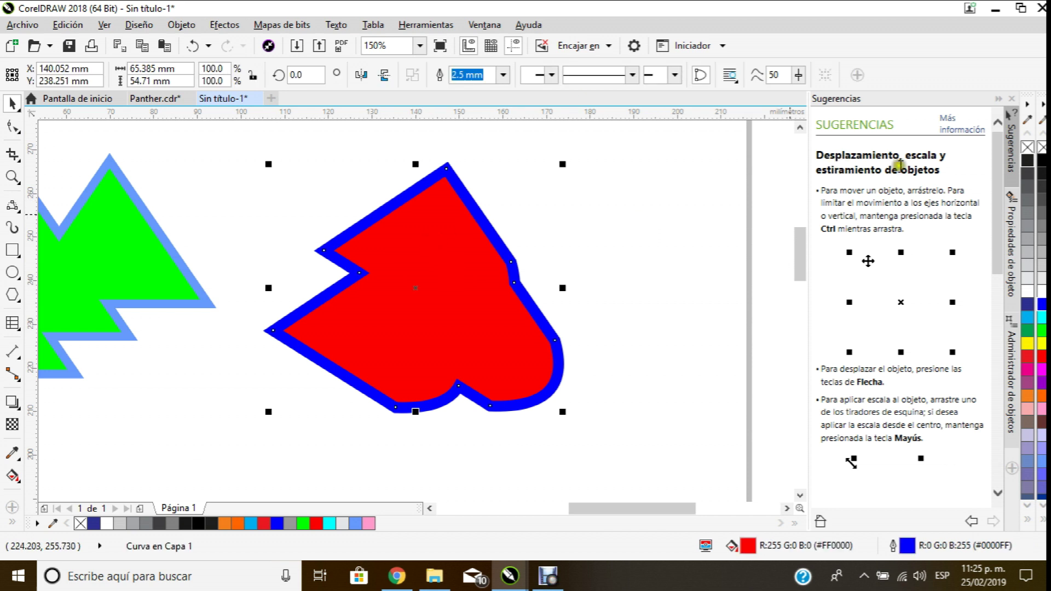
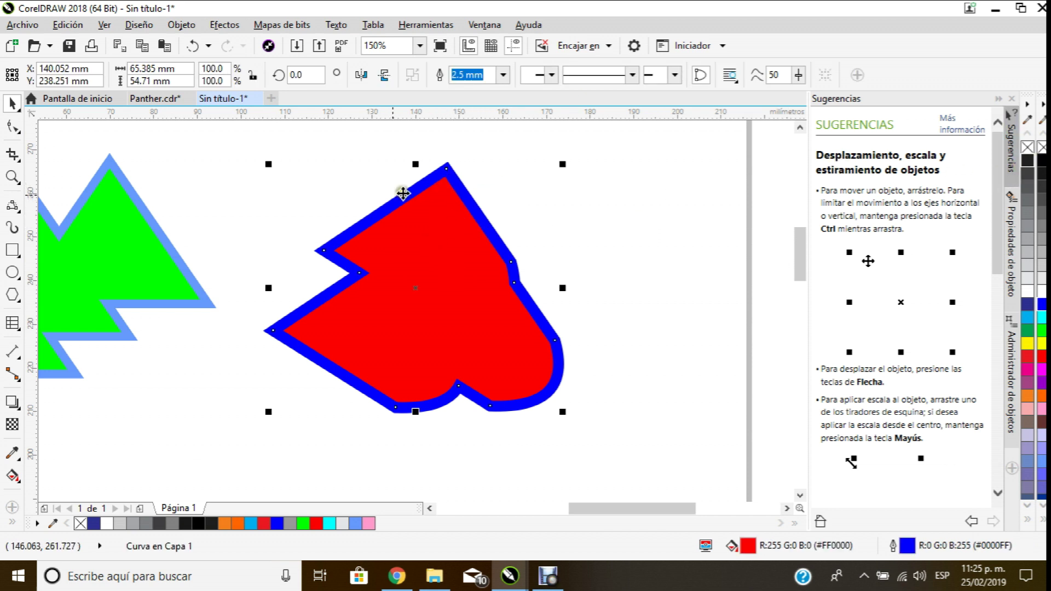
Step: Remove the red shape's blue outline and give it a black (#000000) outline 2.5 mm wide
right_click(1041, 148)
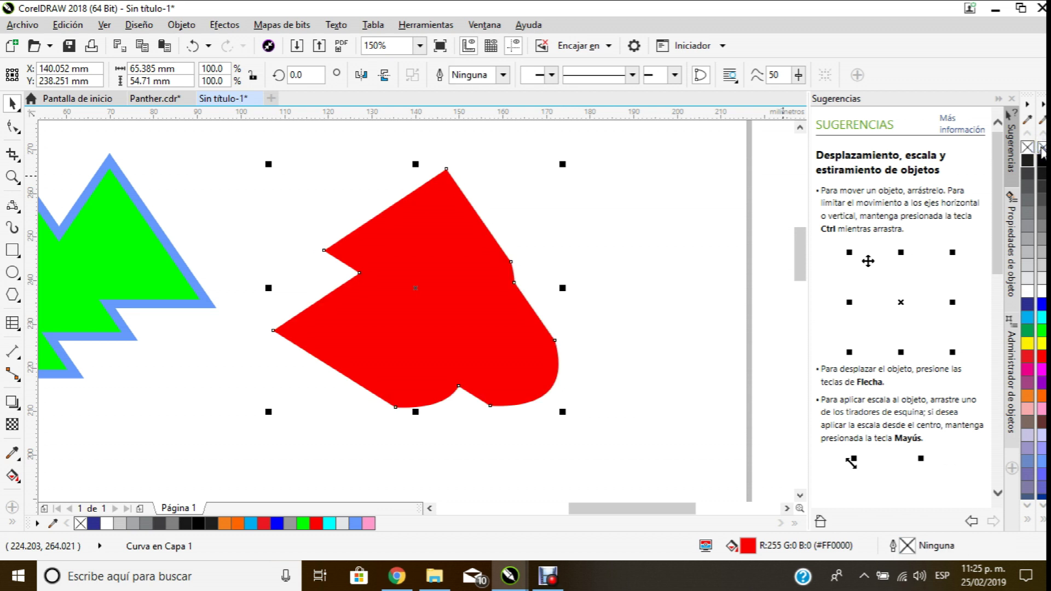
right_click(1042, 160)
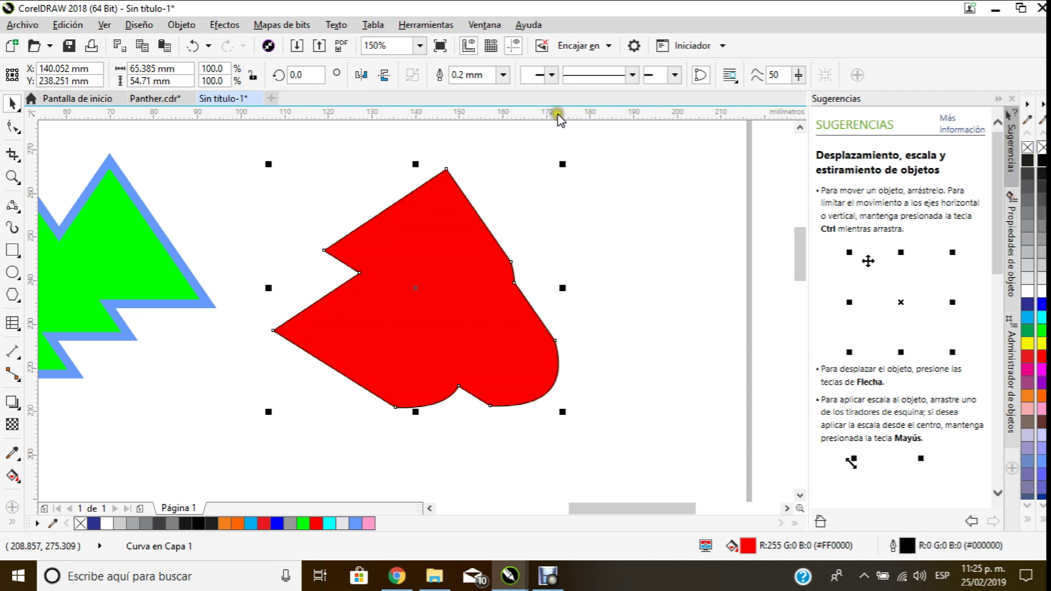
click(504, 75)
click(463, 205)
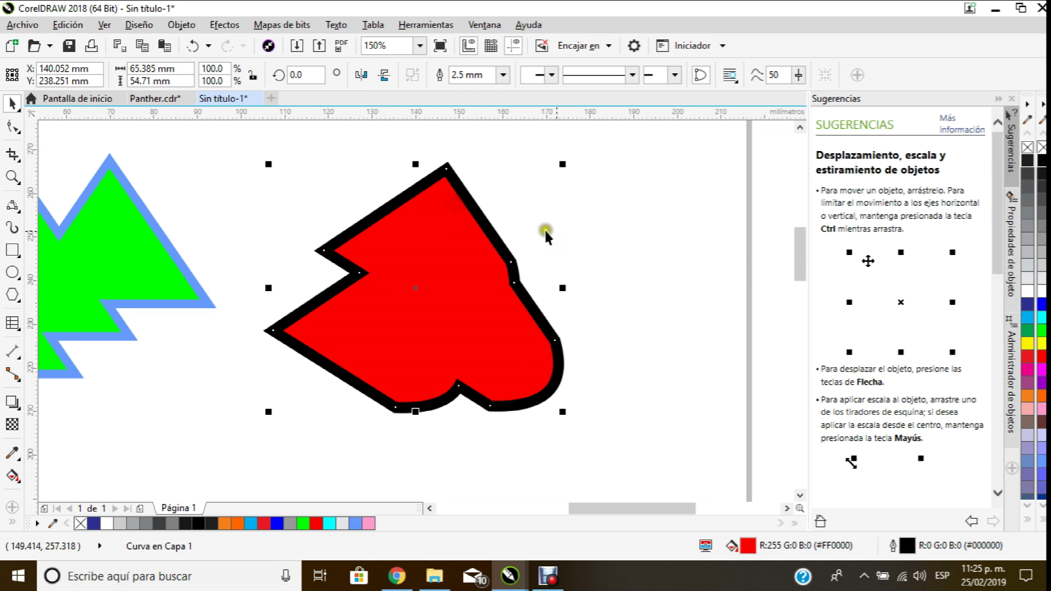
click(596, 244)
Step: Remove the red shape's fill and move the shape about 62 mm left and 4 mm up, over the green shape
click(443, 211)
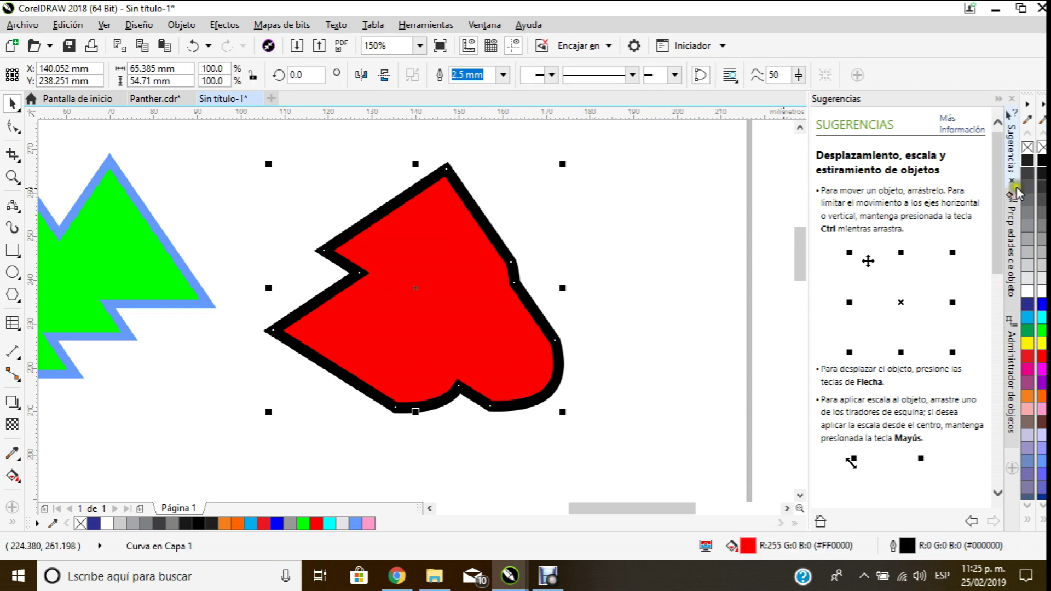
click(1043, 148)
scroll(602, 232, down, 1)
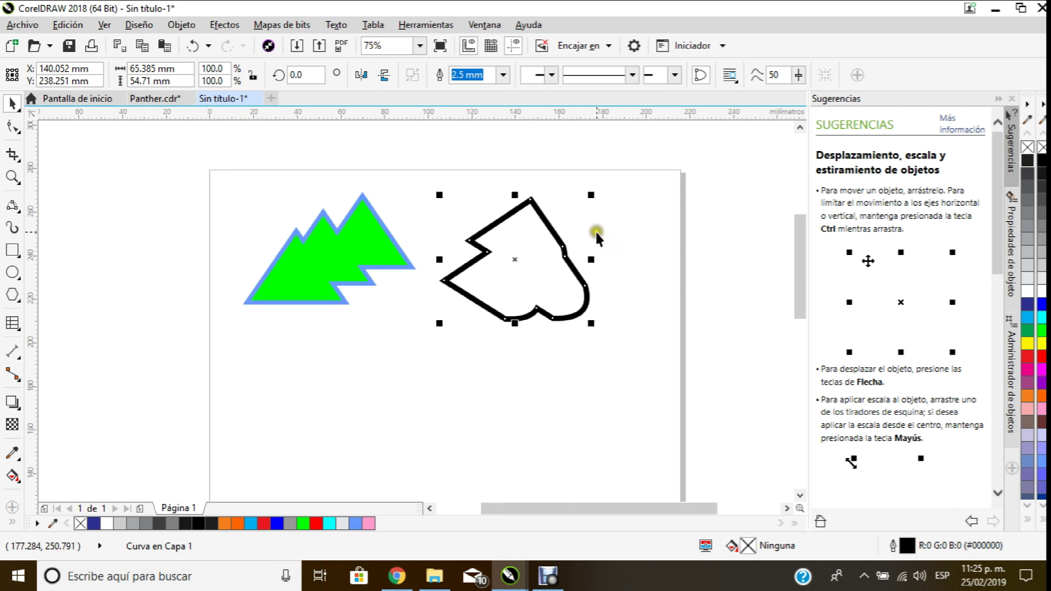
scroll(547, 238, up, 1)
scroll(498, 236, down, 1)
drag(498, 234, 364, 224)
scroll(303, 265, up, 1)
scroll(310, 263, down, 1)
scroll(329, 257, up, 1)
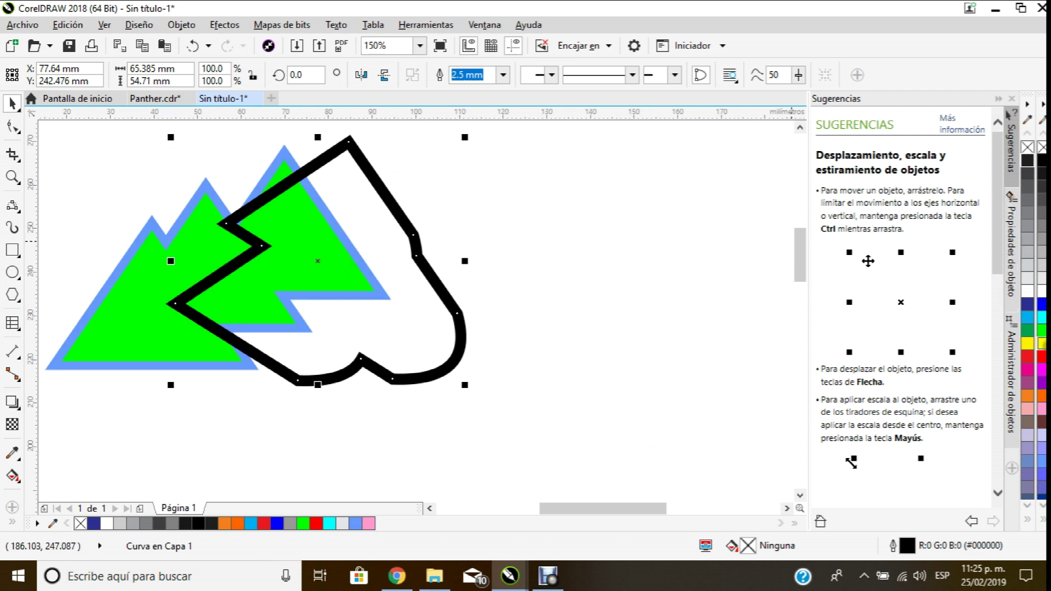
Step: Fill the black-outlined shape with red (#FF0000), and move the green shape about 7 mm to the left
click(1041, 356)
click(584, 241)
scroll(585, 241, down, 1)
scroll(372, 238, up, 1)
drag(373, 238, 341, 240)
click(690, 214)
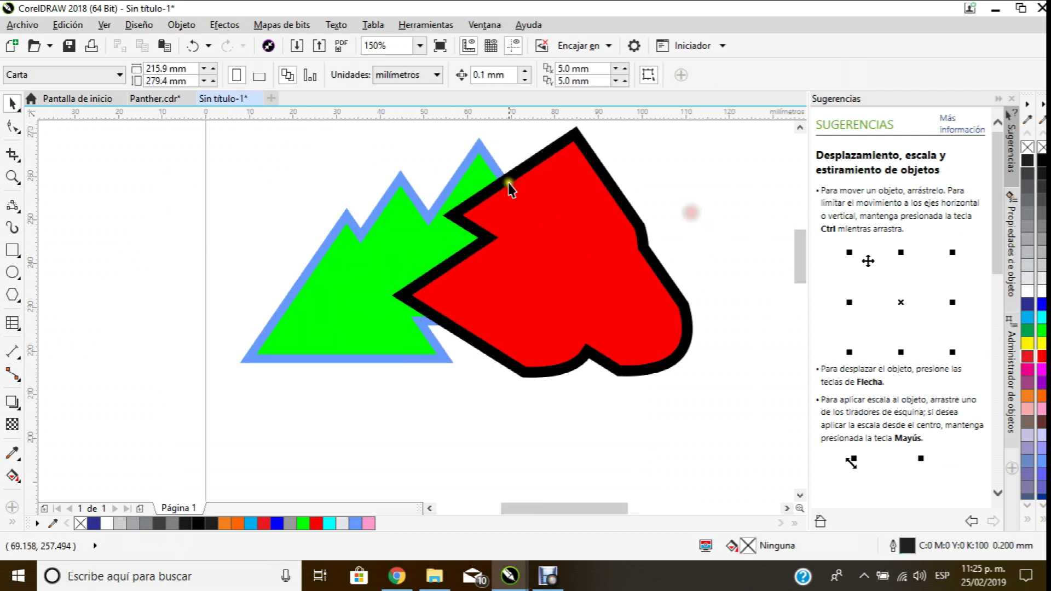
Step: Send the red shape to the back of the layer, behind the green shape
click(529, 171)
right_click(530, 172)
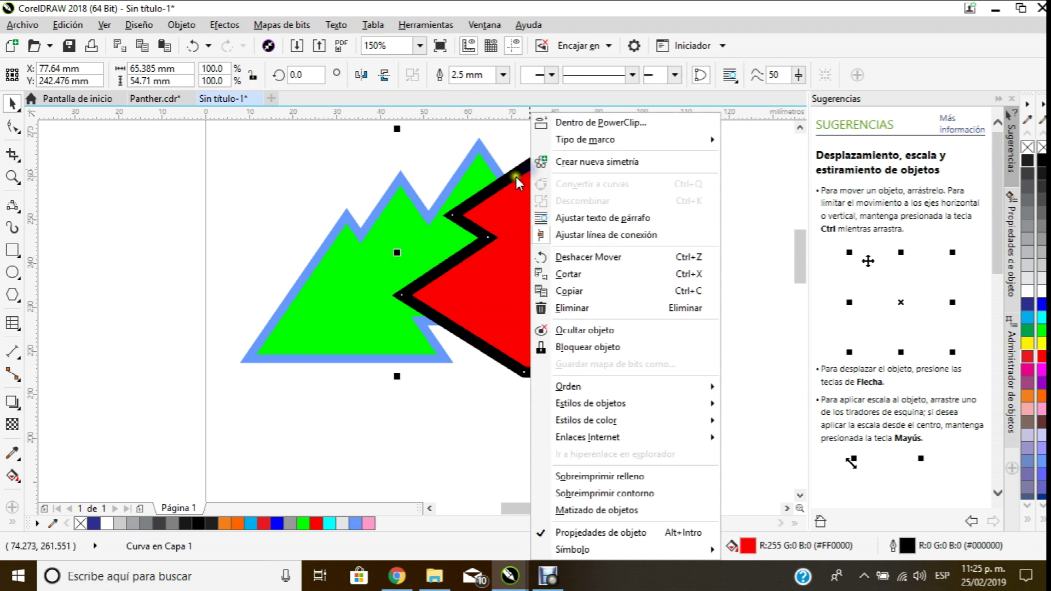
mouse_move(663, 387)
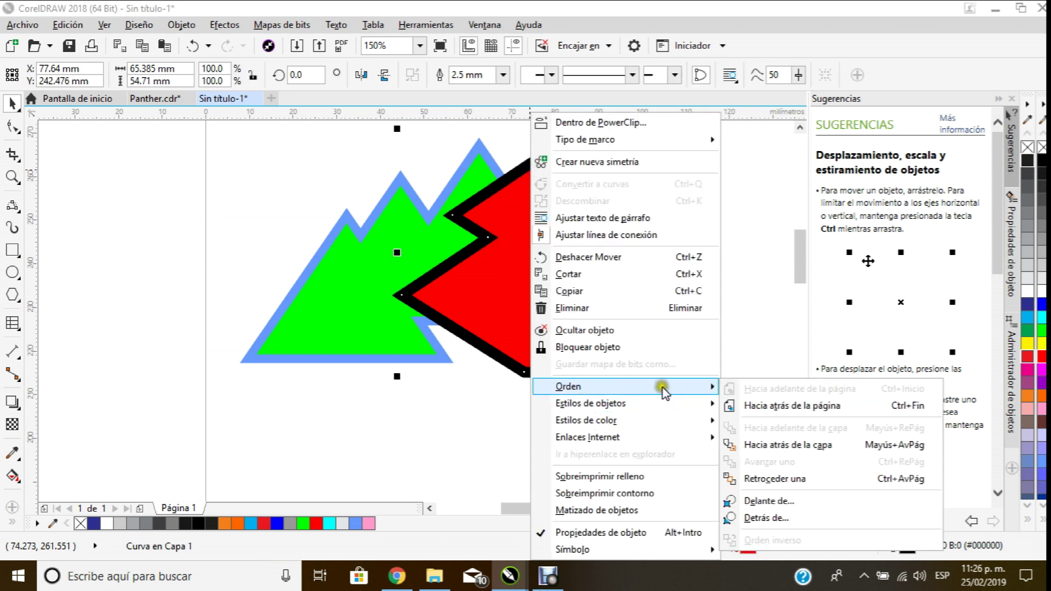
click(808, 442)
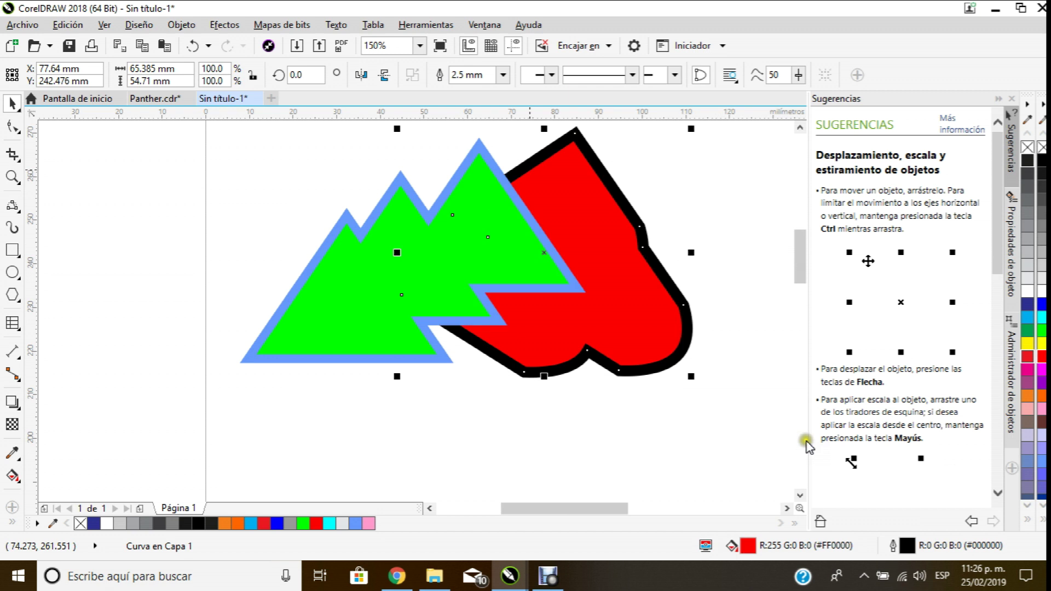
scroll(571, 211, down, 5)
click(324, 209)
Step: Send the green shape to the back of the page, behind the red shape
scroll(324, 209, up, 6)
click(253, 237)
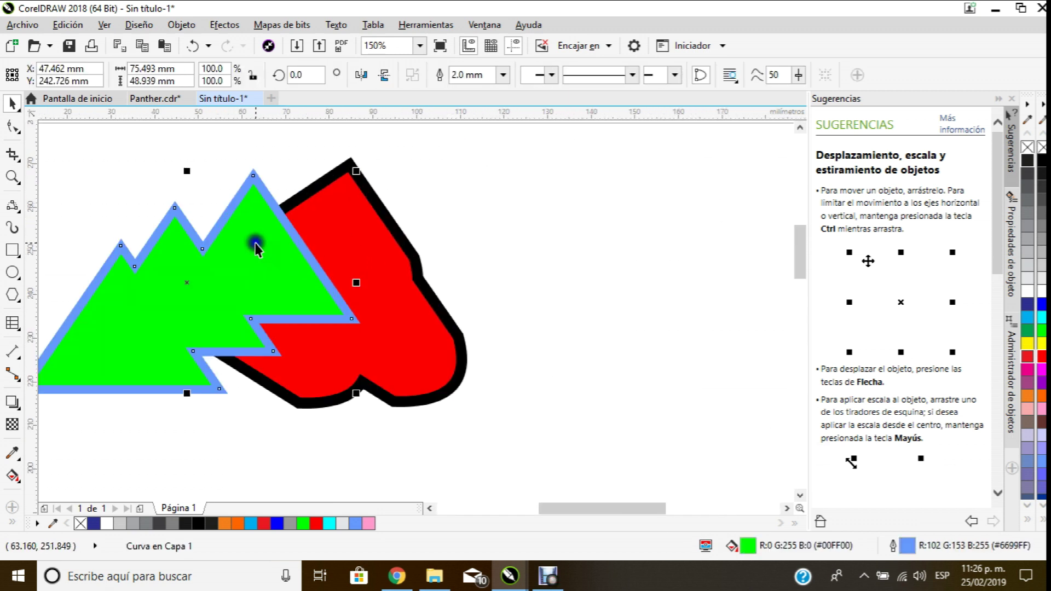
right_click(254, 241)
mouse_move(363, 387)
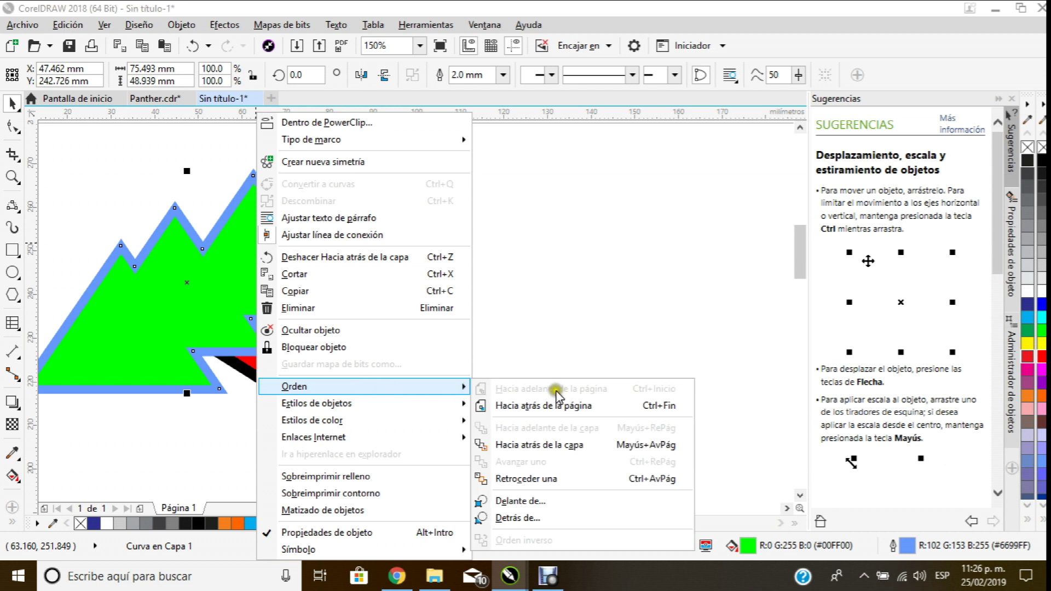
click(558, 404)
click(552, 253)
Step: Delete both the green and the red shapes to leave the page empty
scroll(498, 274, down, 2)
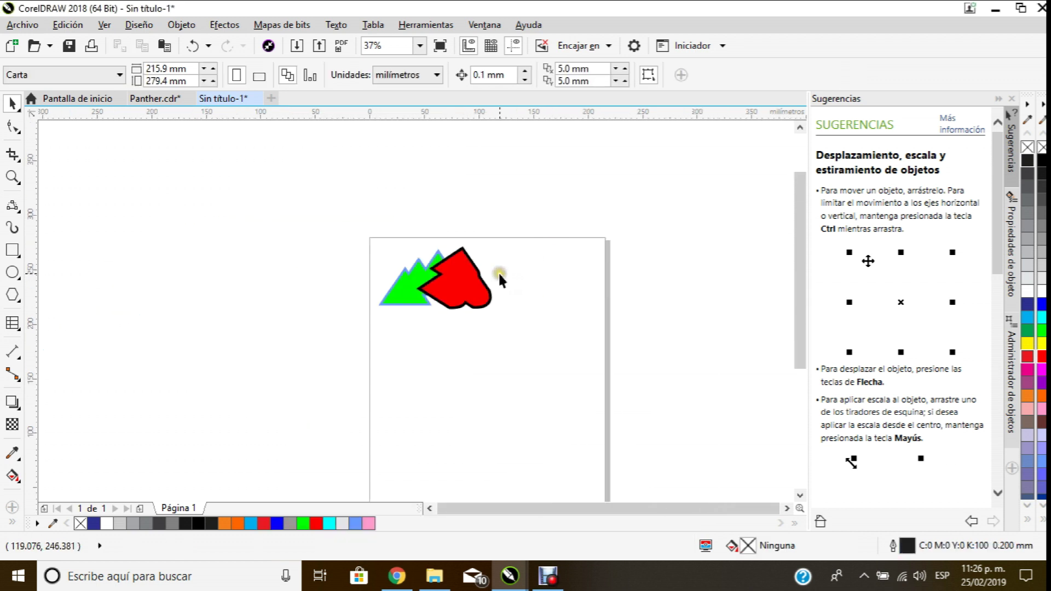
scroll(457, 264, up, 1)
scroll(427, 267, down, 1)
scroll(428, 267, down, 1)
scroll(428, 267, up, 2)
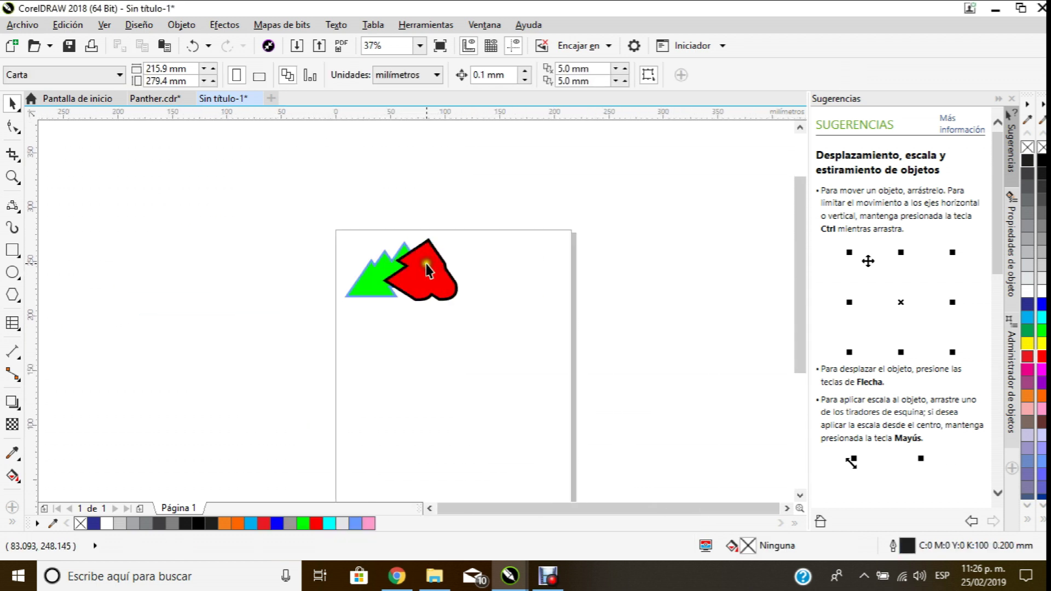
drag(254, 215, 610, 402)
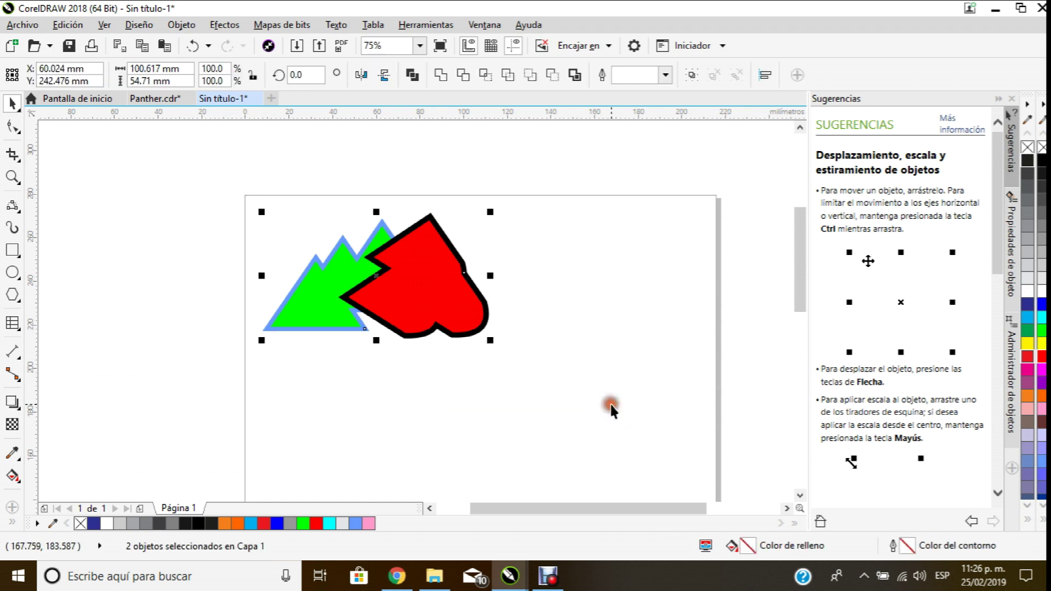
key(Delete)
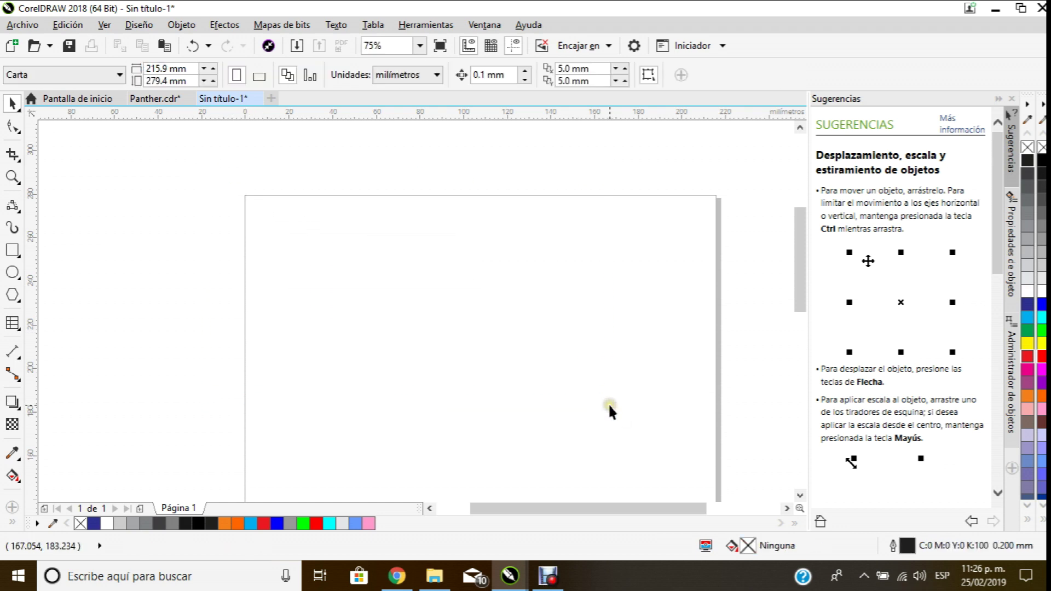
Step: Switch to Chrome and copy the light wood surface image from the 'textura madera' image results
click(397, 577)
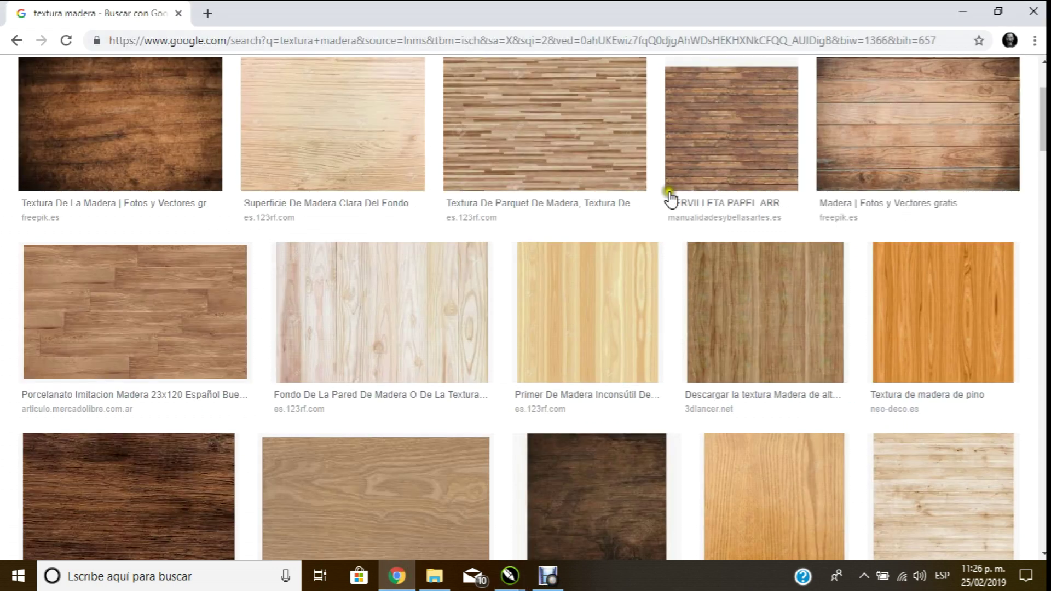
click(324, 128)
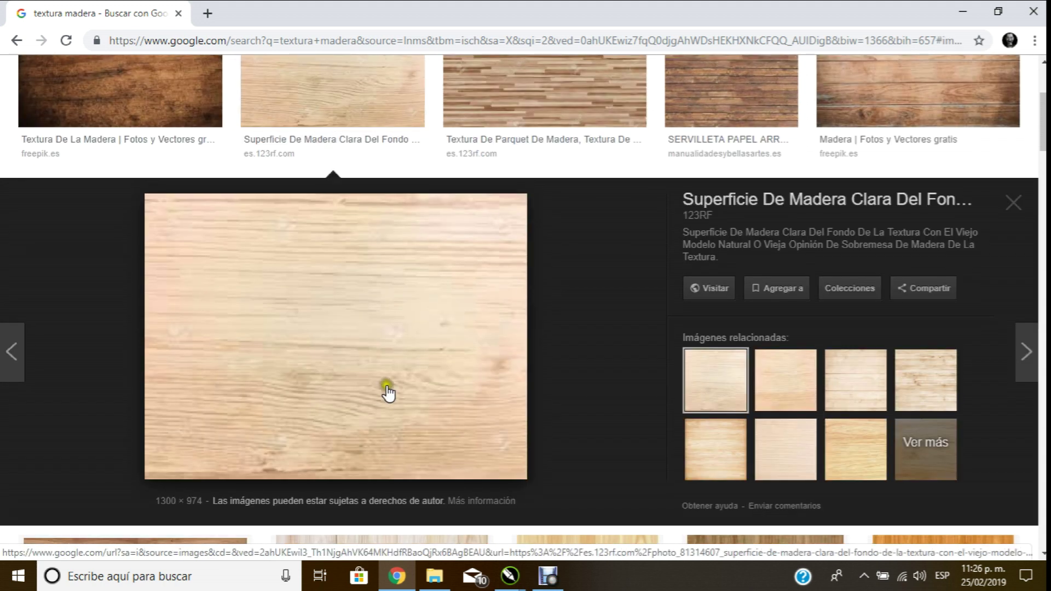
right_click(368, 322)
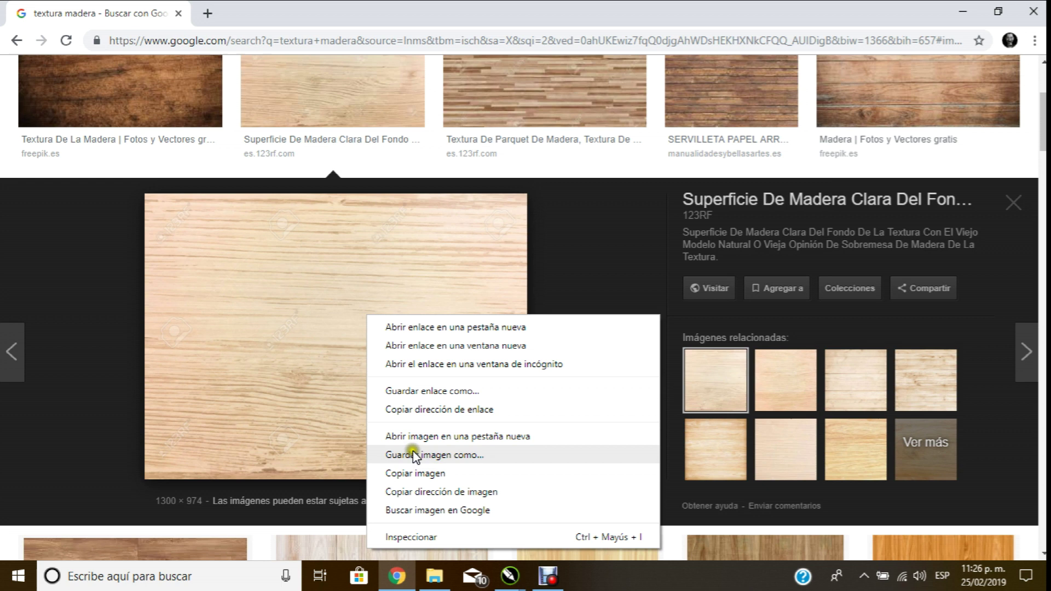
click(421, 470)
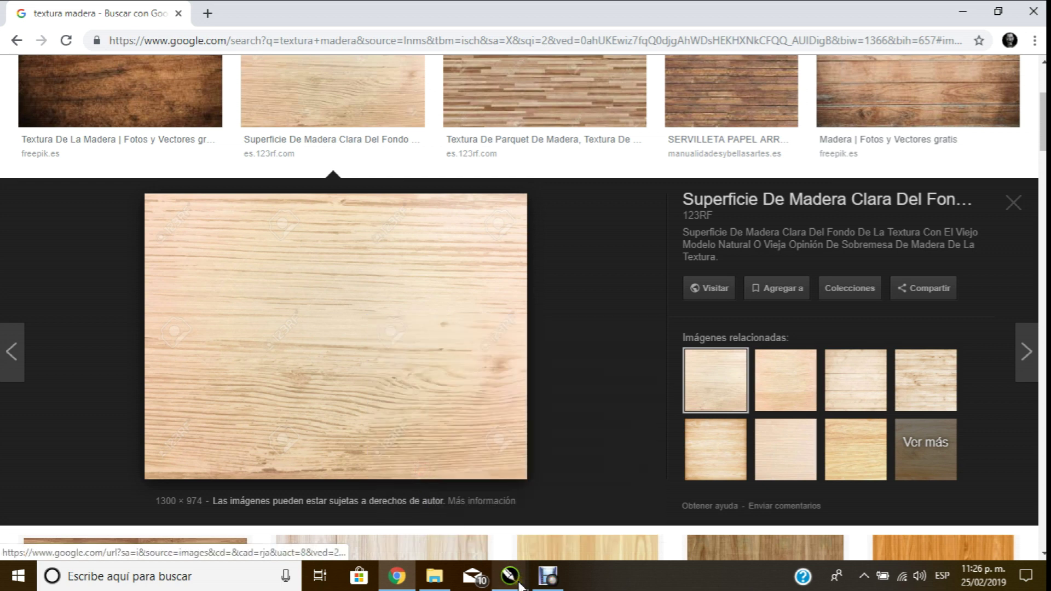
Step: Return to the Sin título-1 document in CorelDRAW and paste the copied wood image
mouse_move(503, 583)
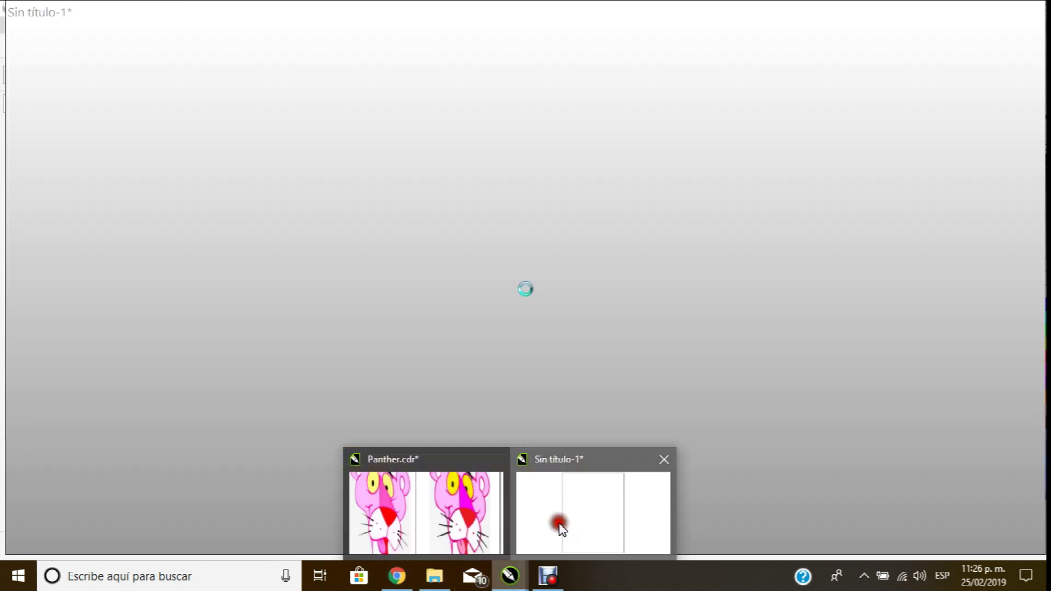
click(558, 521)
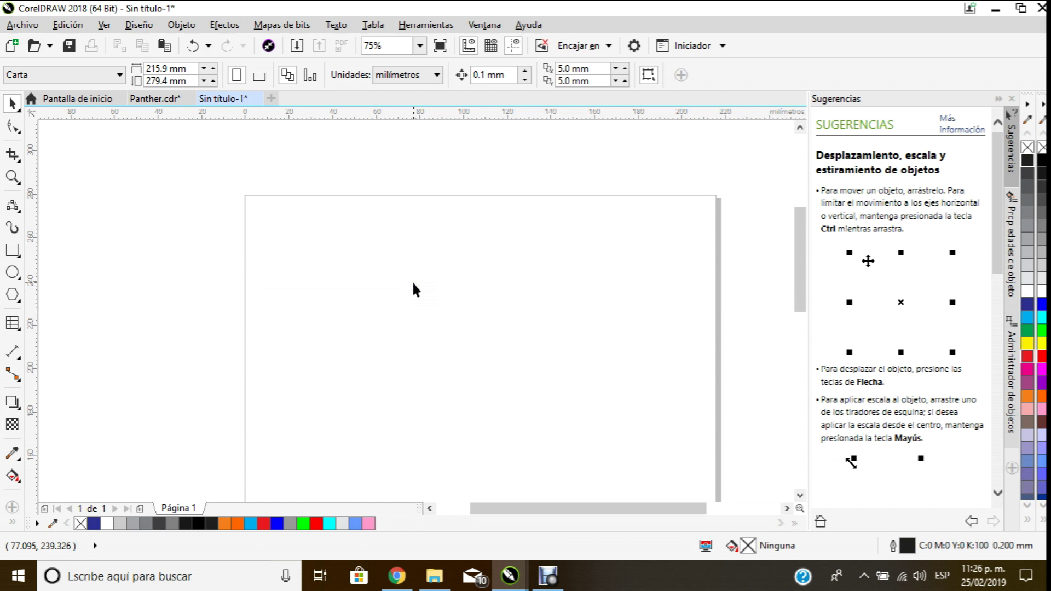
key(ctrl+v)
scroll(412, 280, down, 4)
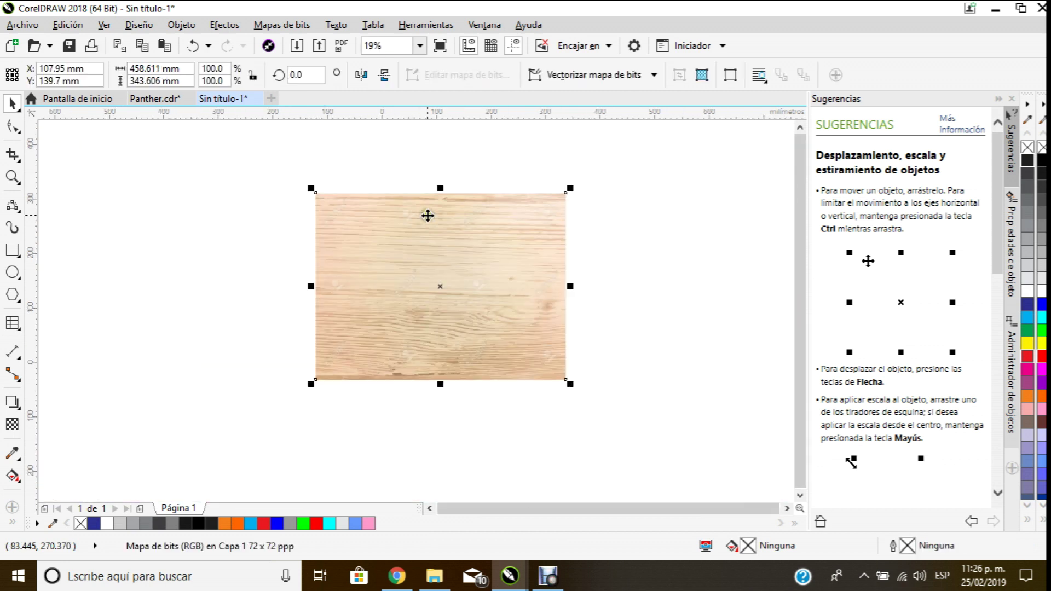
Step: Scale the wood image down to about 189 × 142 mm and position it in the upper half of the page
drag(566, 198, 433, 292)
scroll(418, 305, up, 3)
drag(383, 337, 584, 257)
scroll(464, 246, down, 3)
drag(497, 234, 465, 205)
scroll(473, 207, up, 3)
scroll(539, 203, up, 2)
scroll(539, 203, down, 2)
drag(589, 163, 561, 183)
drag(469, 213, 463, 202)
scroll(463, 199, up, 2)
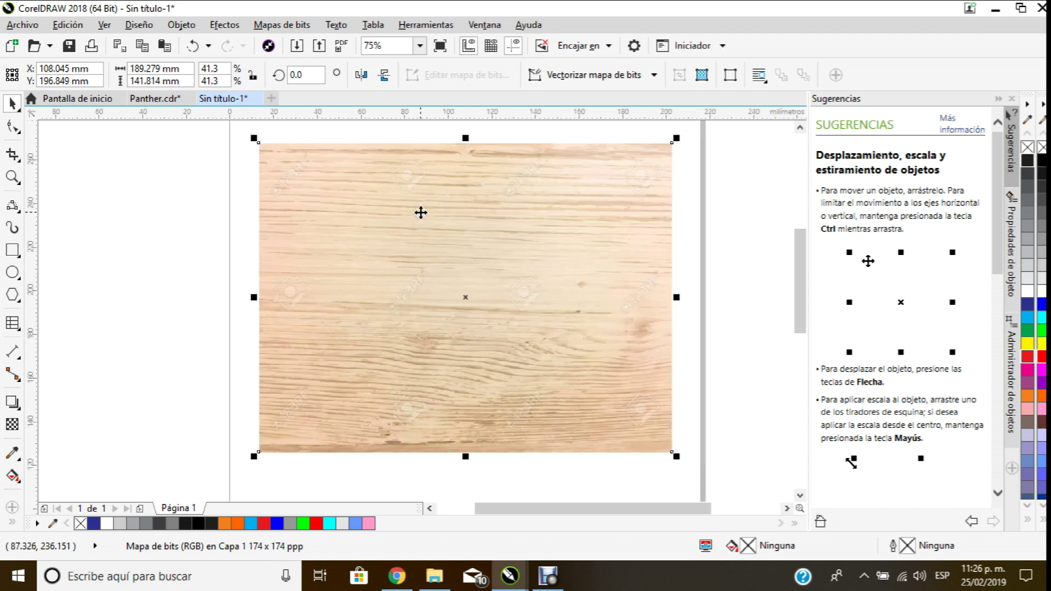
scroll(408, 210, down, 2)
drag(406, 207, 402, 209)
scroll(407, 198, up, 2)
scroll(407, 197, down, 2)
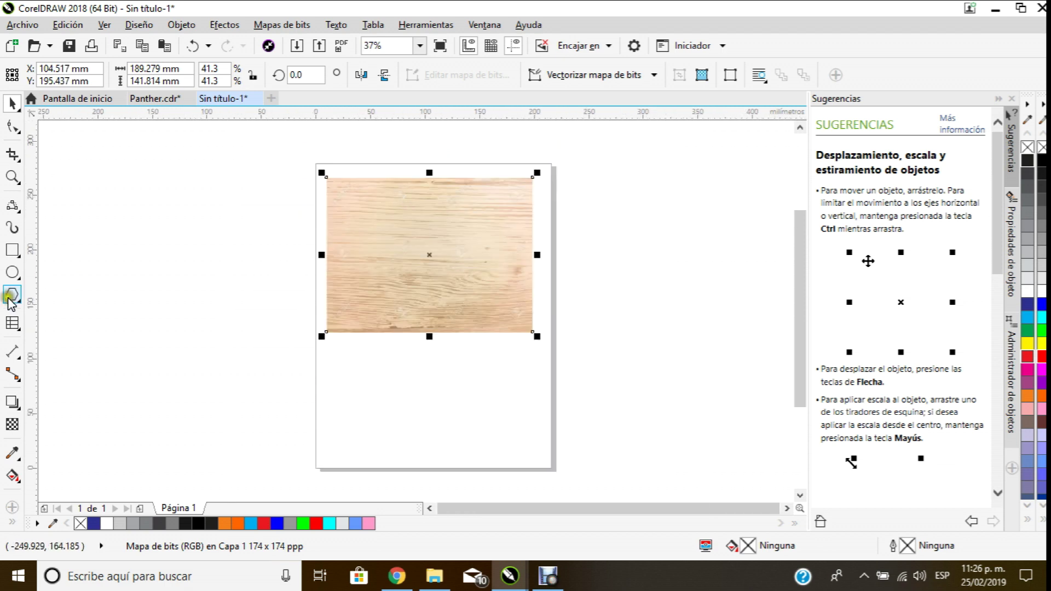
Step: Draw a rectangle about 158 × 161 mm beside the page's left edge and a circle about 71 mm across inside it
click(13, 251)
mouse_move(125, 183)
mouse_down()
mouse_move(274, 375)
mouse_move(297, 360)
mouse_up()
click(12, 272)
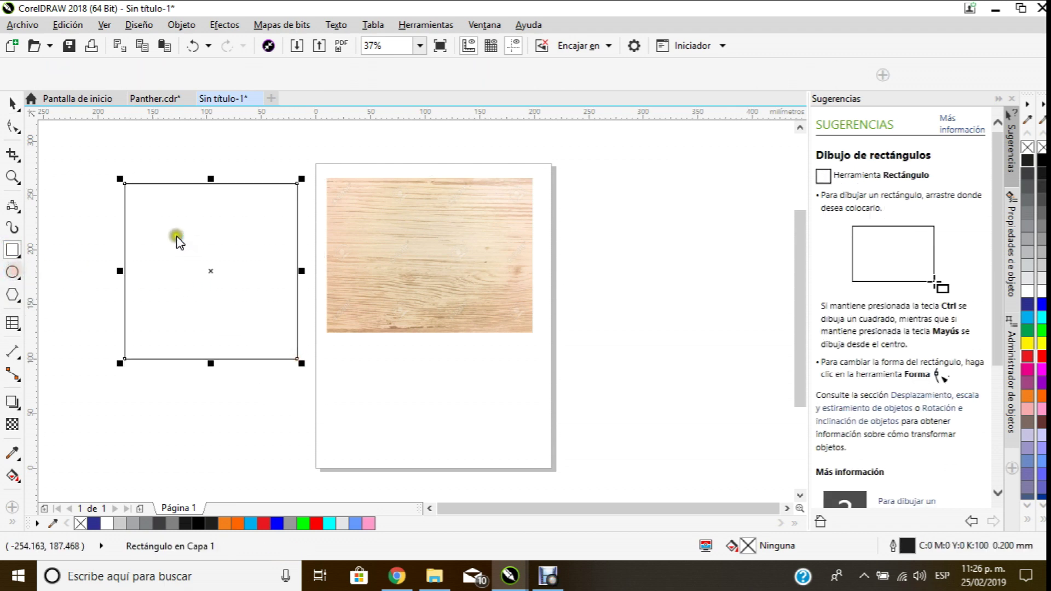
drag(174, 235, 255, 315)
Step: Fill the rectangle with 40% black grey and the circle with magenta (#FF00FF)
click(12, 102)
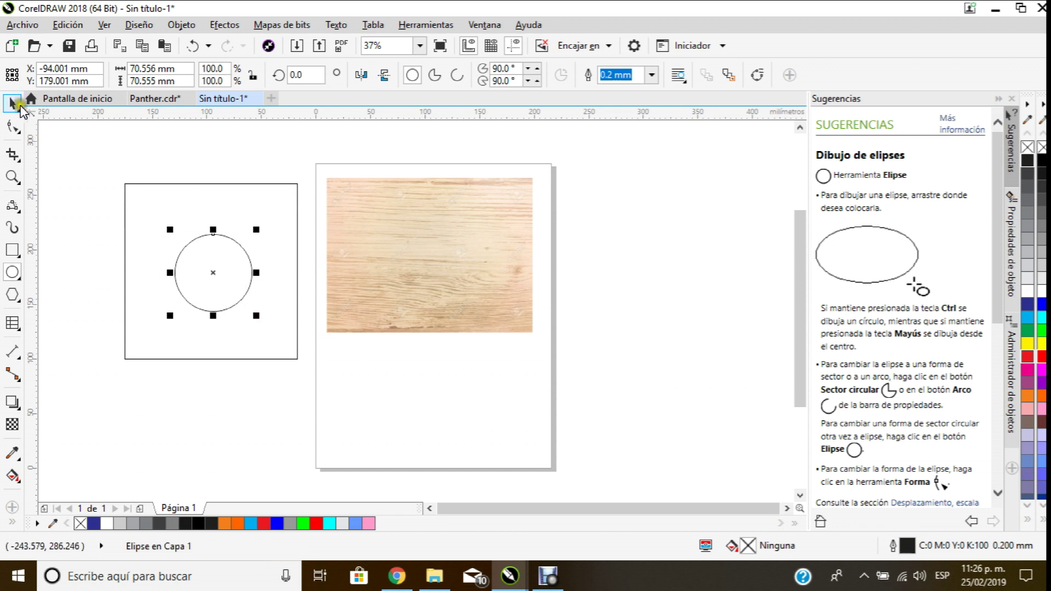
click(169, 129)
click(213, 183)
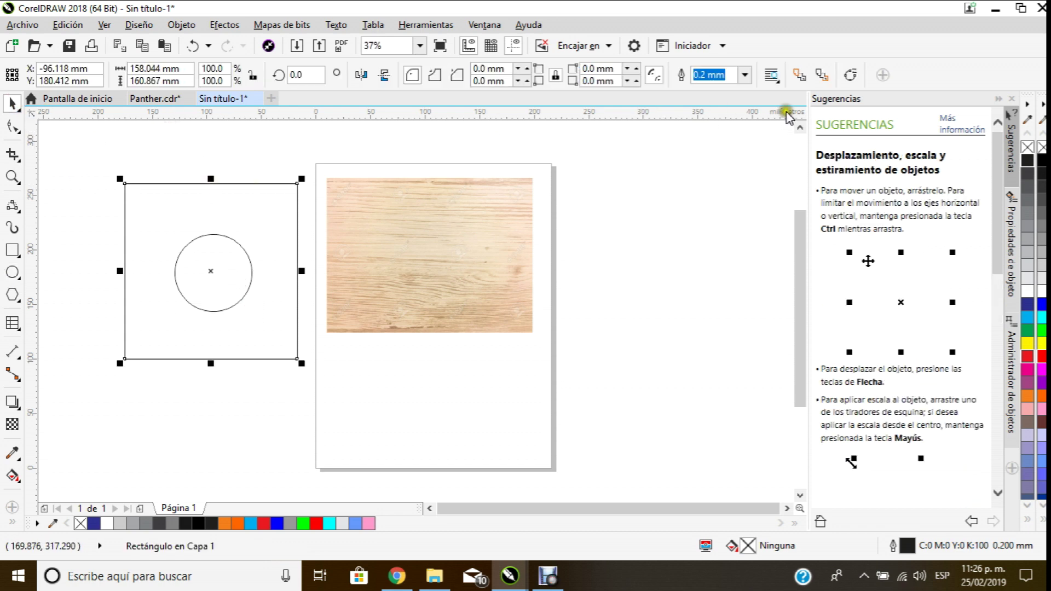
click(1026, 237)
drag(75, 217, 290, 336)
click(1035, 377)
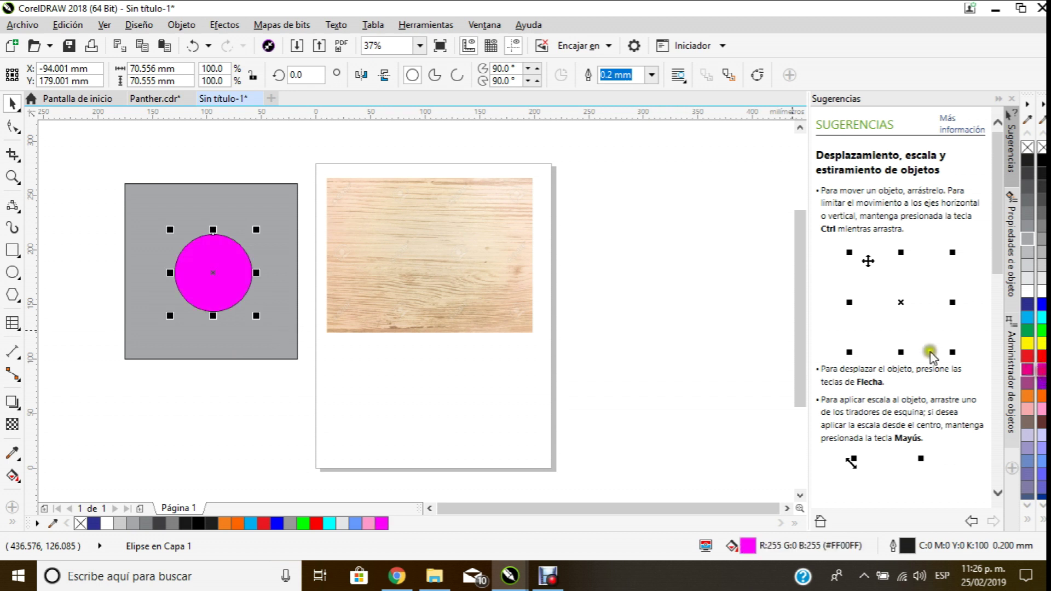
Step: Select the grey rectangle and the magenta circle together and trim the circle's shape out of the rectangle
click(241, 155)
drag(90, 155, 309, 410)
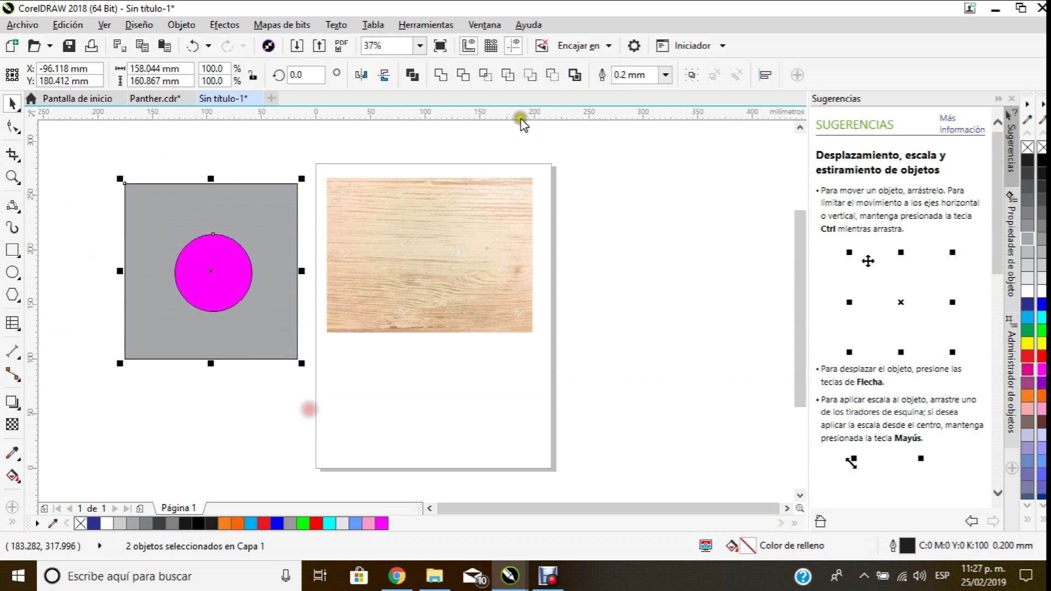
click(461, 76)
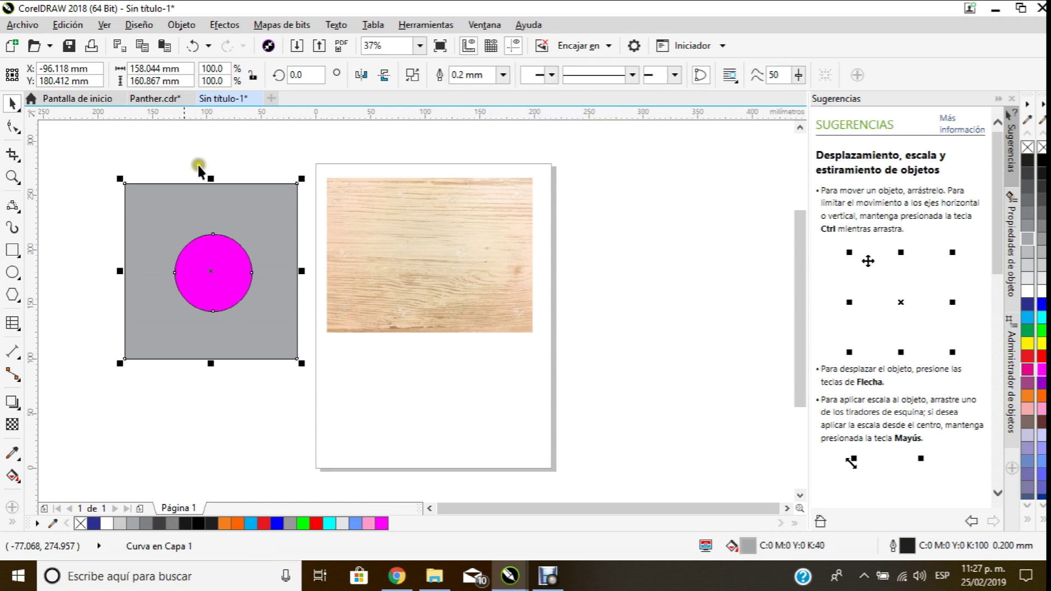
Step: Move the trimmed grey rectangle beyond the page's right edge and delete the magenta circle
click(130, 151)
drag(159, 222, 667, 218)
click(216, 266)
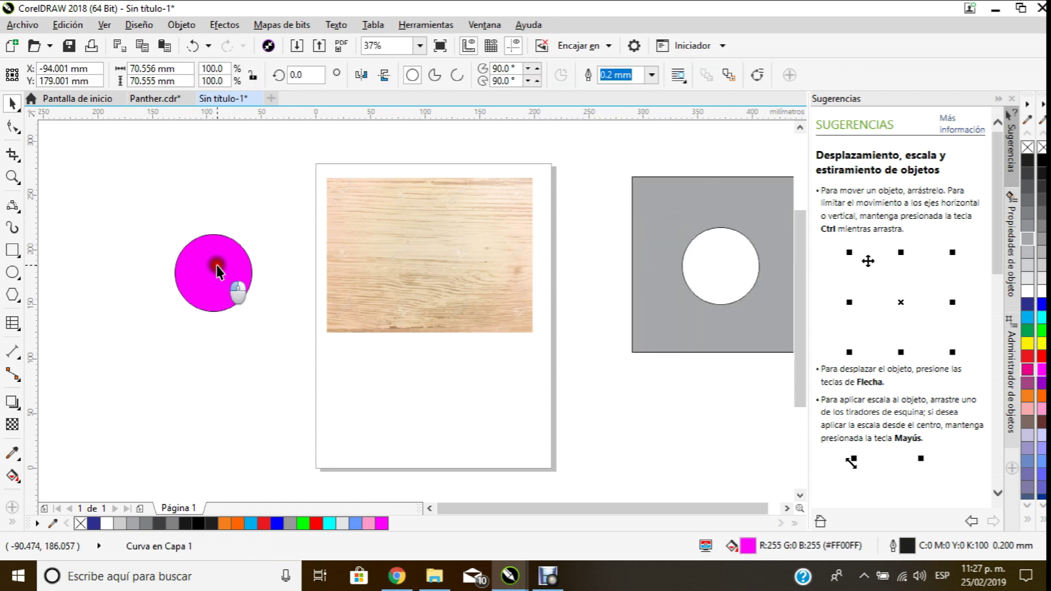
key(Delete)
Step: Place the holed grey rectangle over the wood image and enlarge it to about 225 × 229 mm so it covers the image's edges
drag(721, 206, 406, 223)
drag(496, 187, 588, 126)
drag(445, 170, 394, 182)
Step: Select the grey rectangle and the wood image together and trim the image to the circular hole
drag(258, 134, 690, 457)
drag(563, 334, 675, 471)
click(451, 77)
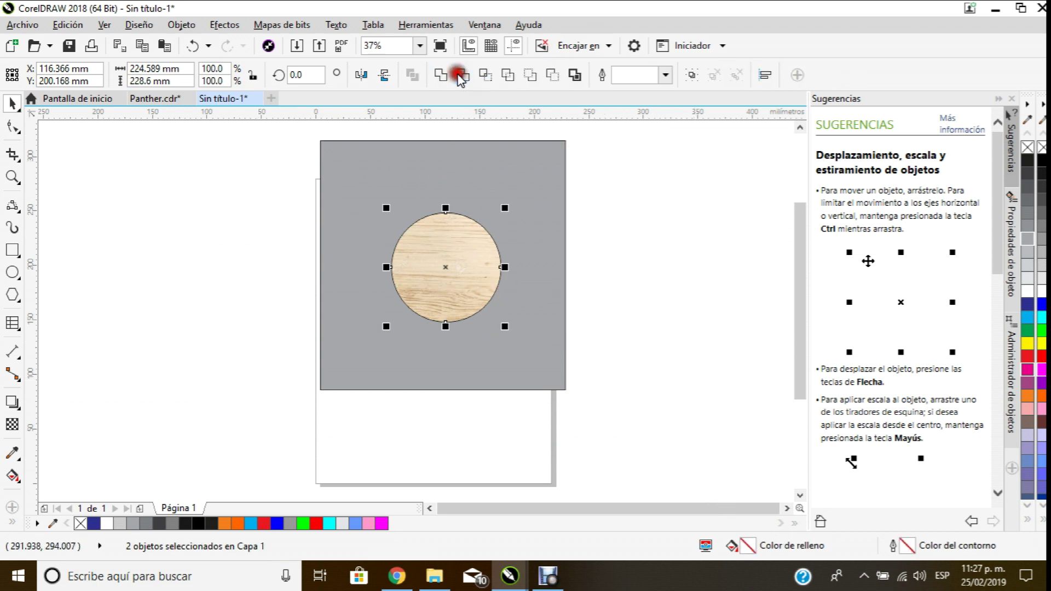
Step: Separate the wood circle from the grey rectangle, place the circle on the page, and delete the rectangle
drag(452, 242, 665, 234)
drag(514, 215, 245, 271)
drag(647, 234, 403, 282)
scroll(390, 280, down, 2)
scroll(372, 293, up, 2)
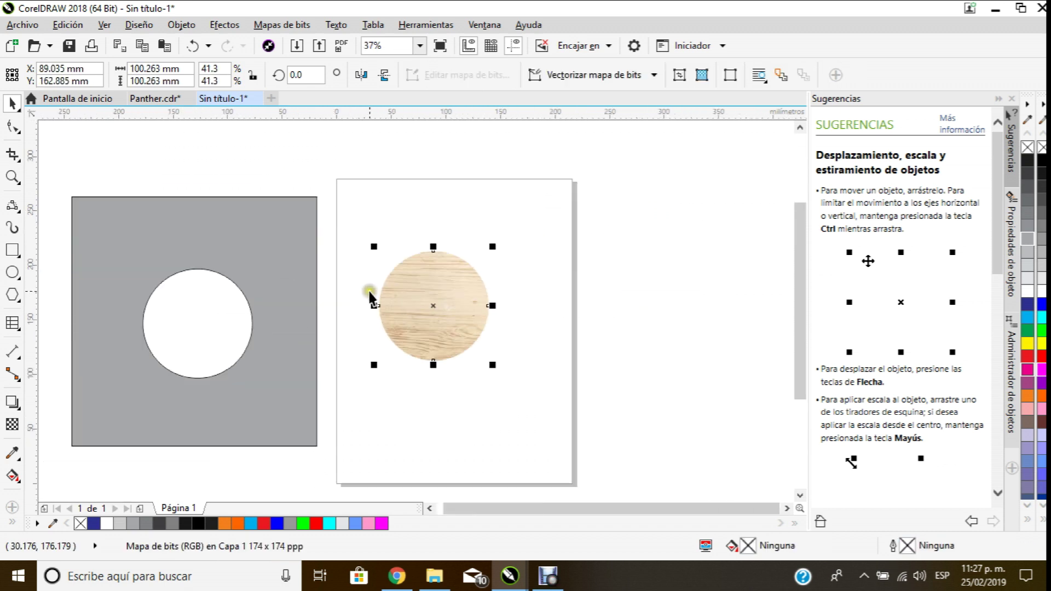
click(245, 246)
key(Delete)
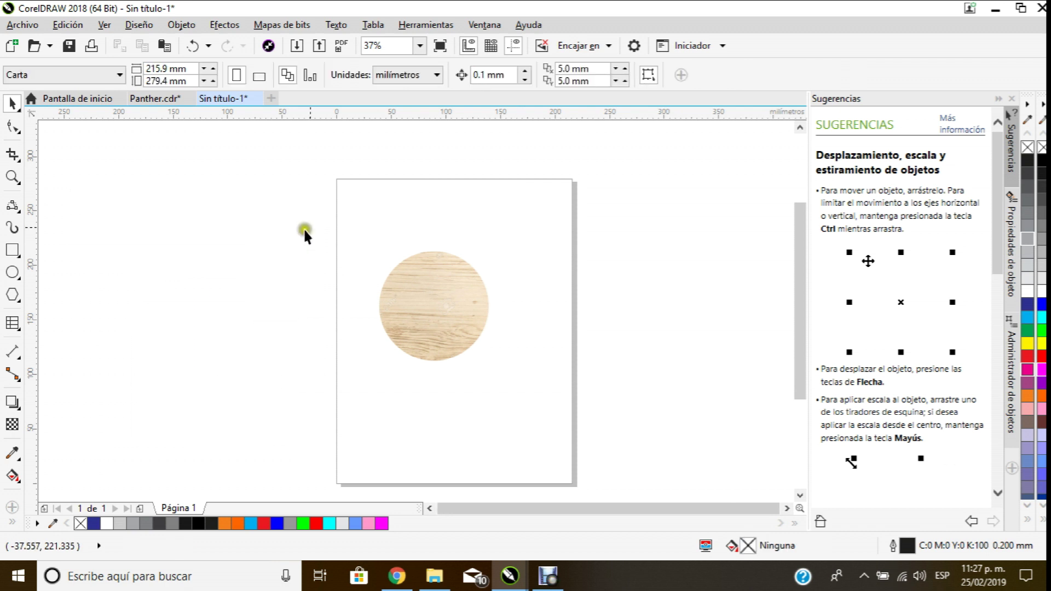
Step: Enlarge the wood circle proportionally to about 131 mm across
click(460, 276)
drag(492, 244, 563, 217)
scroll(479, 251, up, 3)
scroll(469, 216, down, 3)
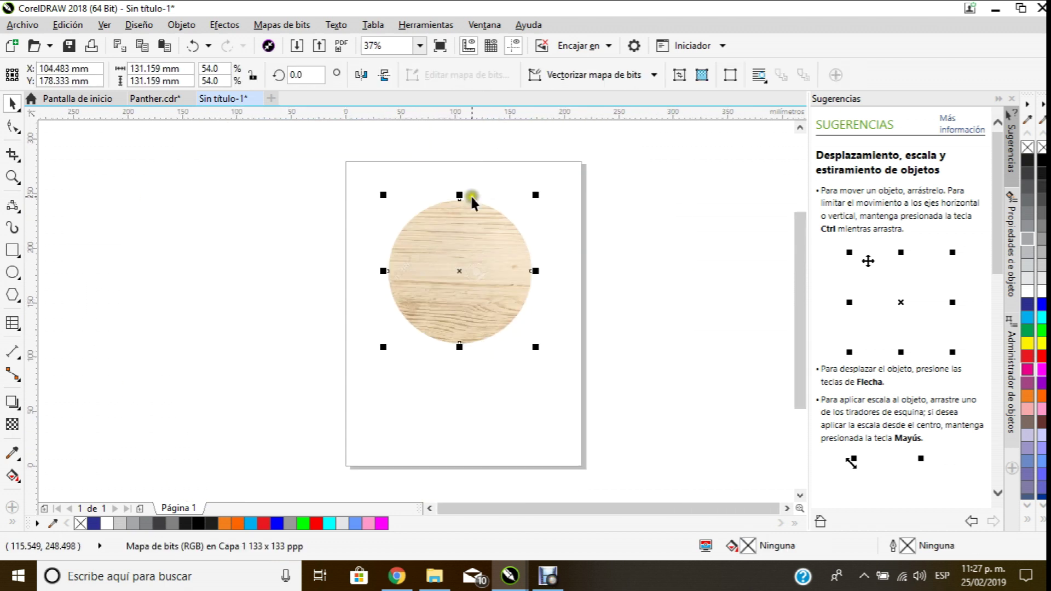
scroll(471, 194, up, 2)
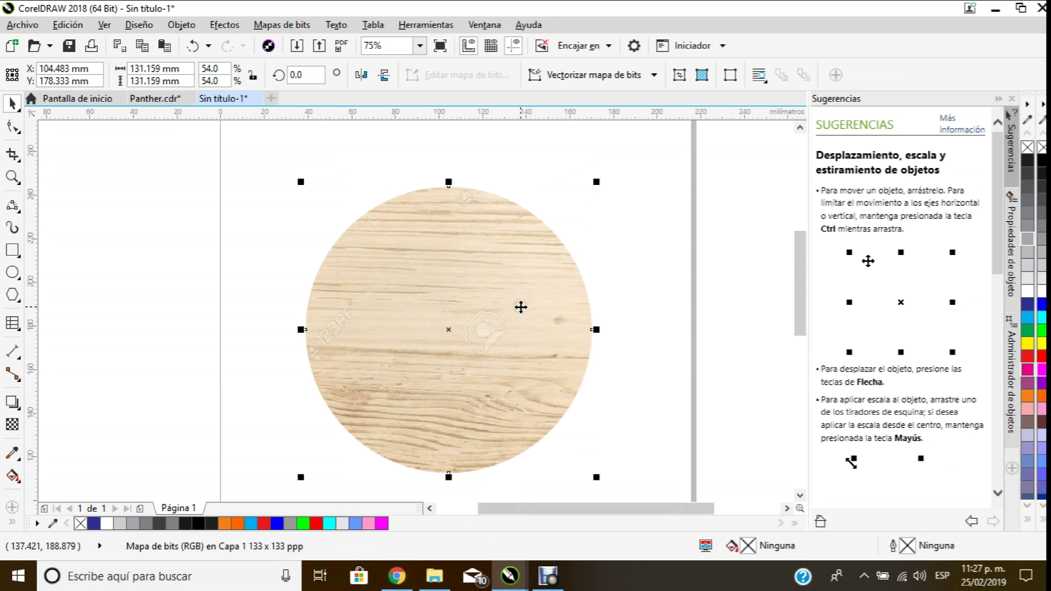
Step: Delete the wood circle and switch to page 2 of the Panther.cdr document
key(Delete)
scroll(167, 478, down, 2)
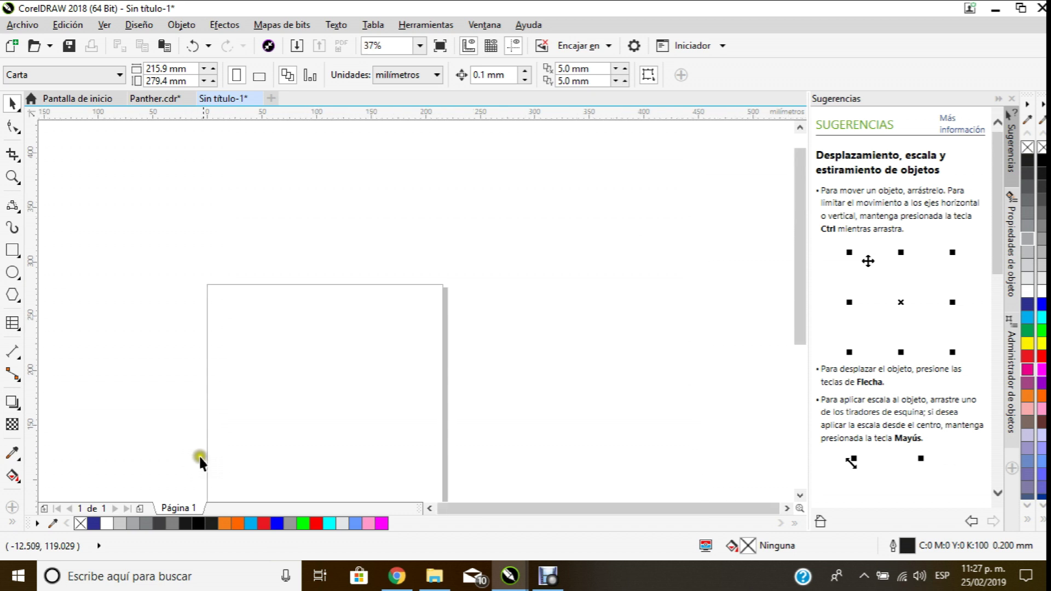
click(161, 98)
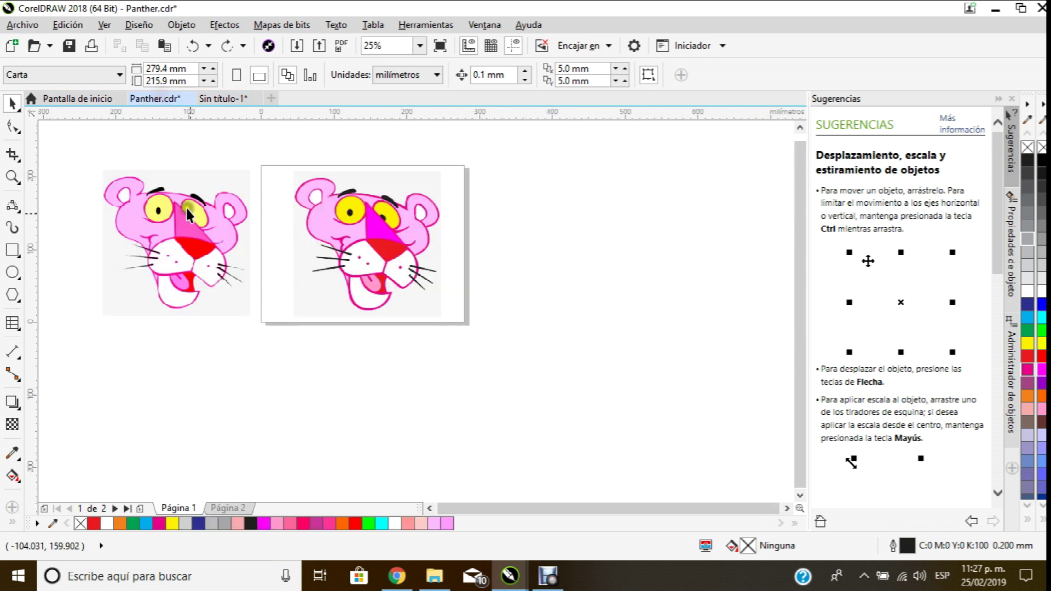
click(239, 508)
Step: Move the panther image from beside page 2 onto the page, roughly centred at X 140 mm, Y 108 mm
drag(172, 211, 361, 209)
scroll(418, 178, up, 1)
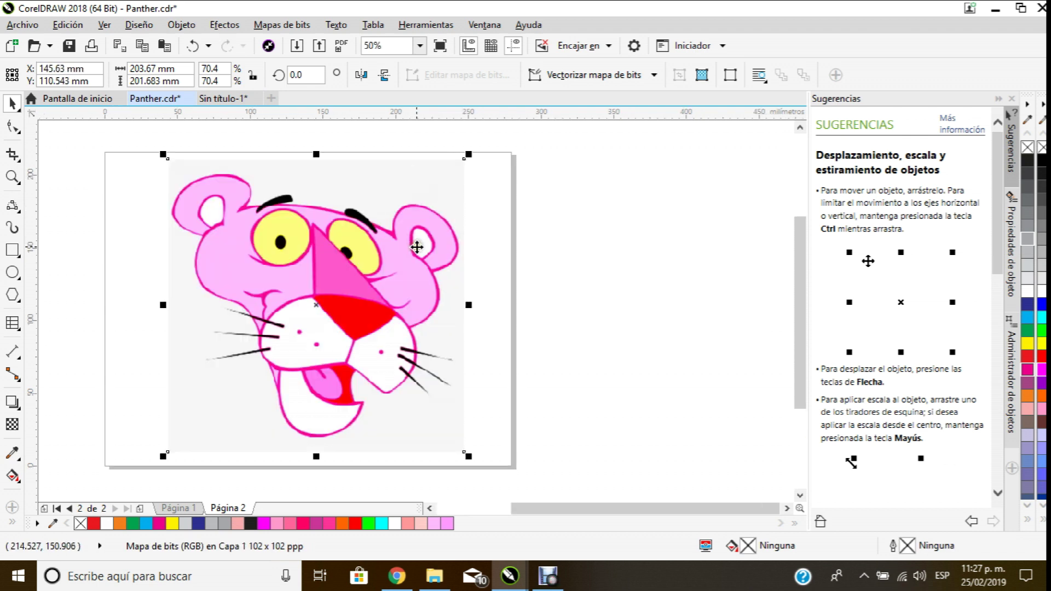
scroll(496, 190, down, 1)
scroll(469, 176, up, 1)
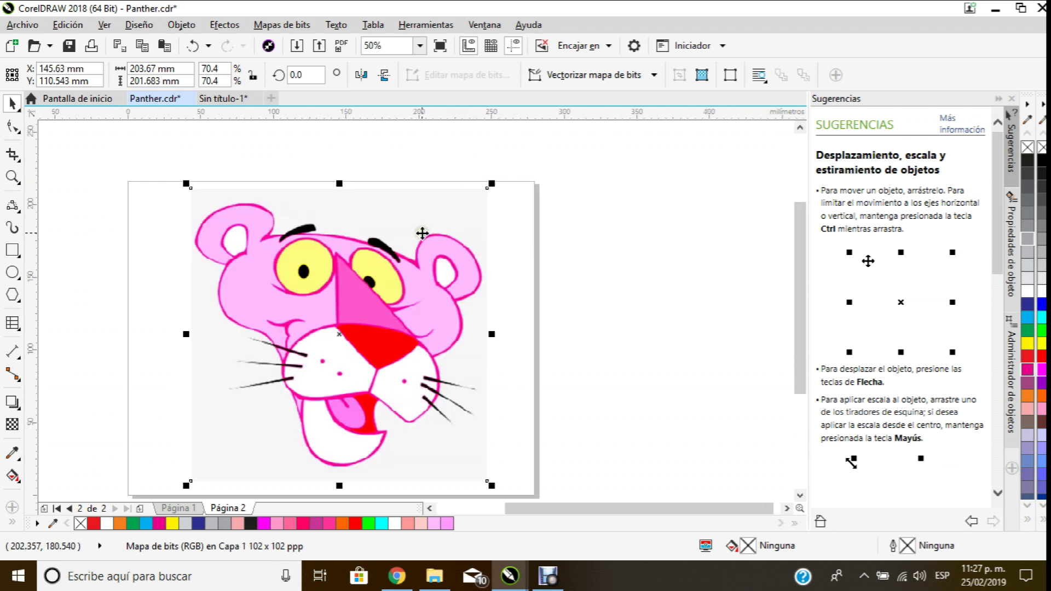
scroll(419, 229, down, 1)
scroll(412, 264, up, 1)
drag(411, 264, 399, 262)
Step: Examine the panther image on page 2, both as a whole and close up around the eyes and nose
scroll(411, 235, down, 1)
scroll(421, 198, down, 1)
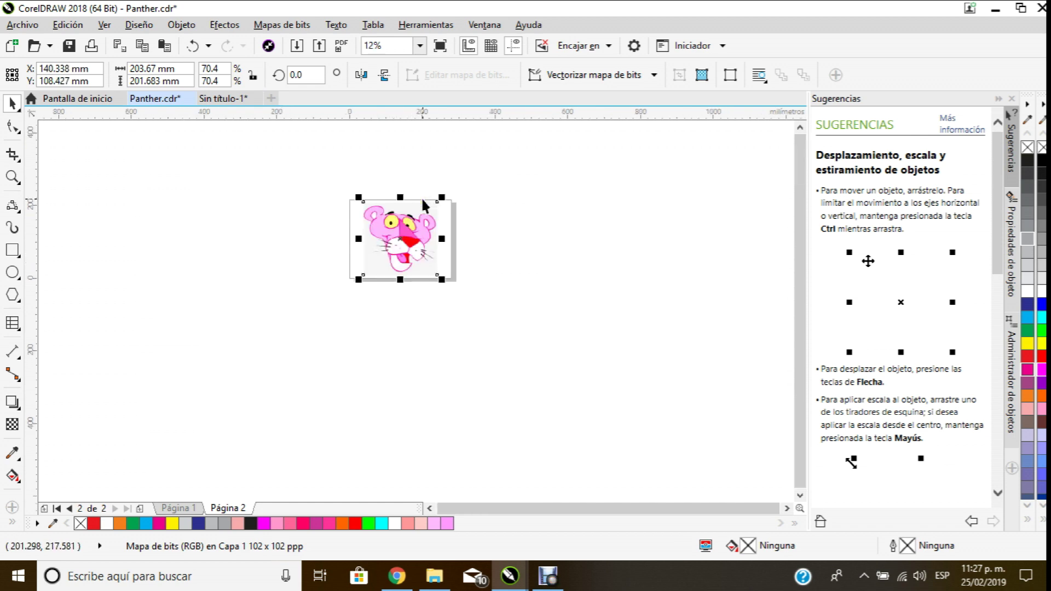
scroll(398, 241, up, 2)
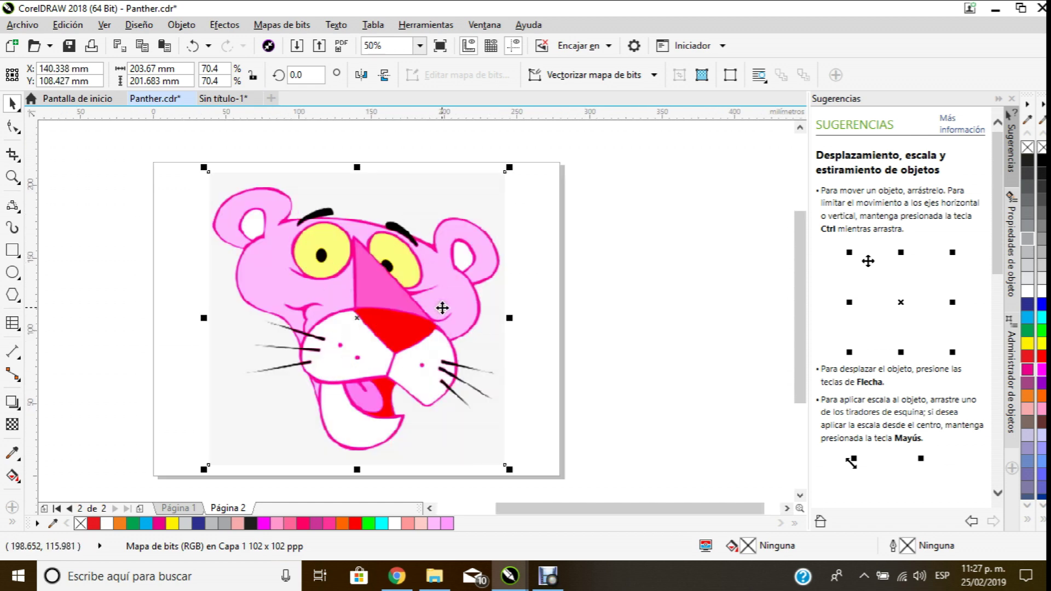
scroll(379, 339, up, 1)
scroll(368, 356, down, 1)
scroll(329, 305, up, 1)
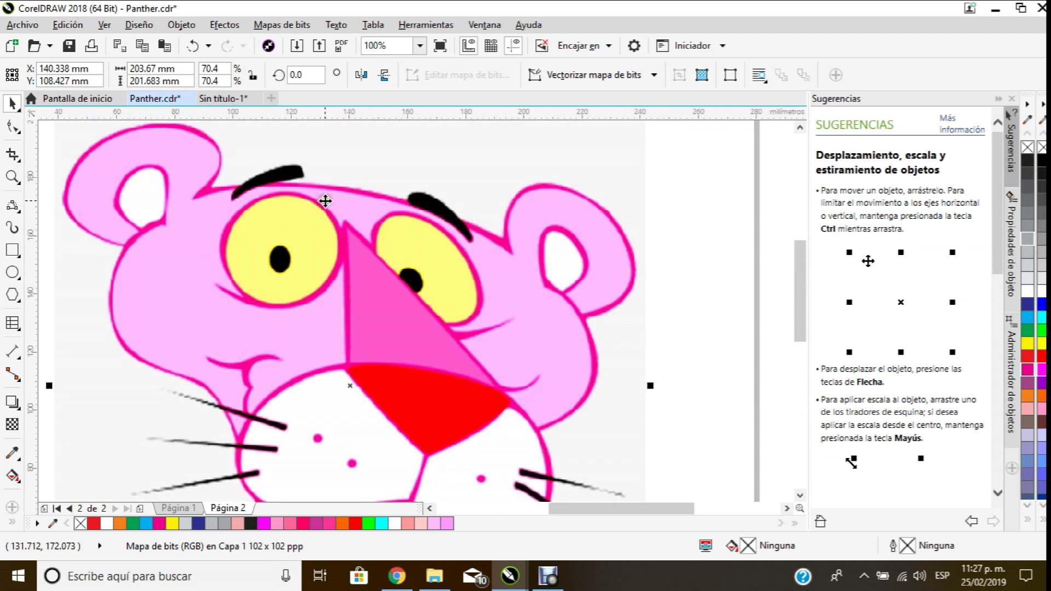
scroll(331, 279, down, 1)
scroll(360, 271, up, 1)
scroll(372, 244, down, 1)
Step: Lock the panther image in place and try selecting across it
right_click(388, 205)
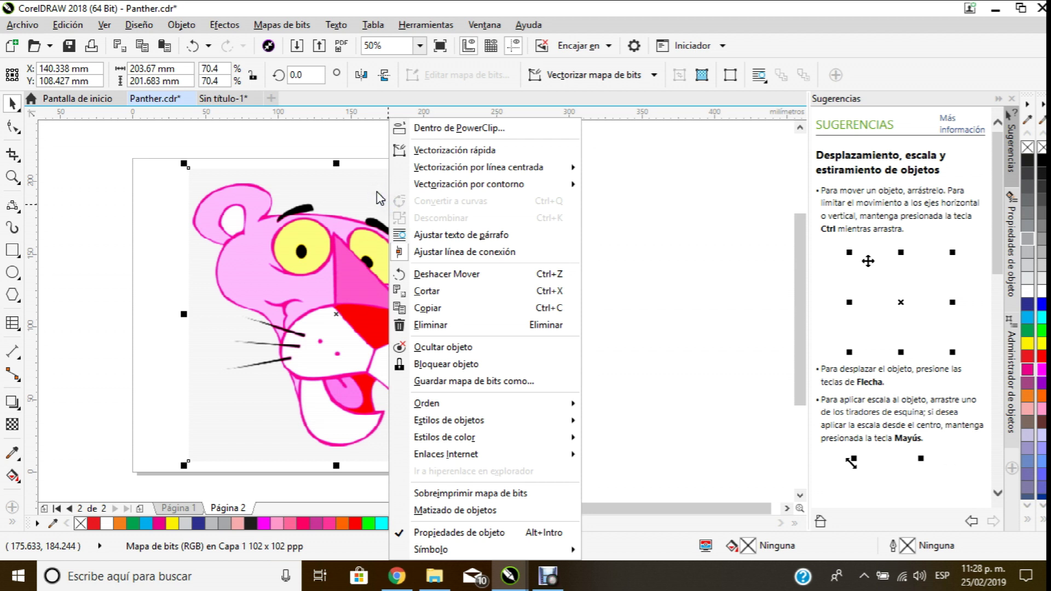
click(475, 364)
click(610, 219)
click(415, 400)
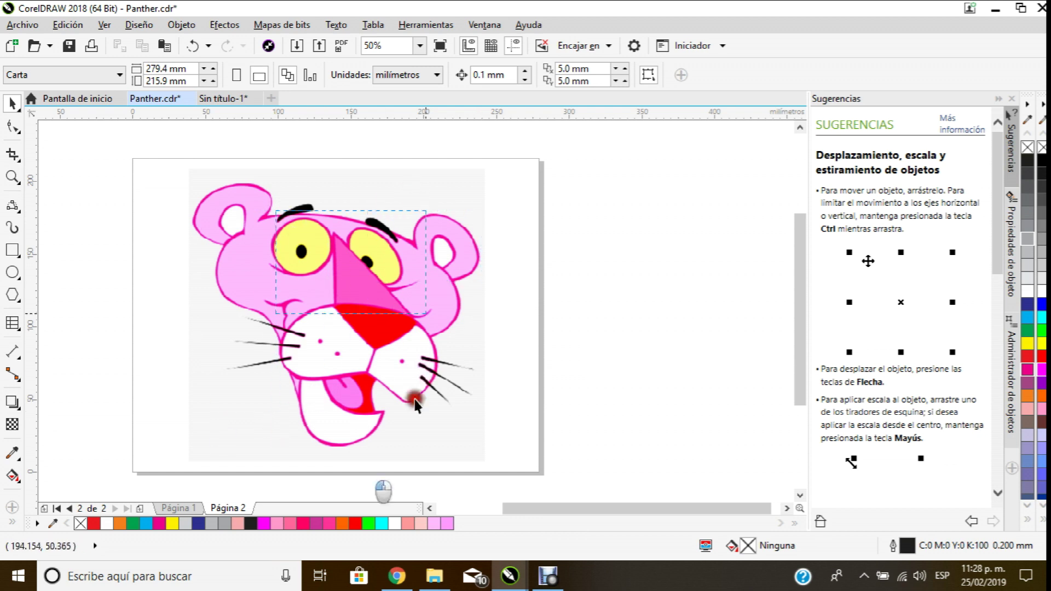
click(259, 247)
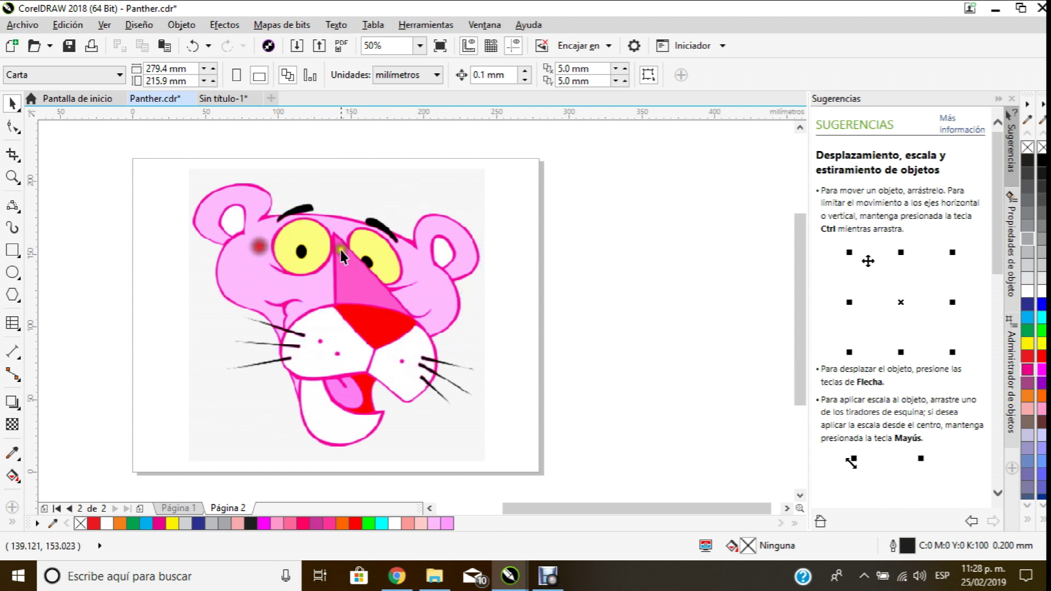
Step: Unlock the panther image, move it about 46 mm right and 26 mm down, and undo the move
right_click(387, 192)
click(422, 226)
click(211, 252)
drag(307, 233, 389, 262)
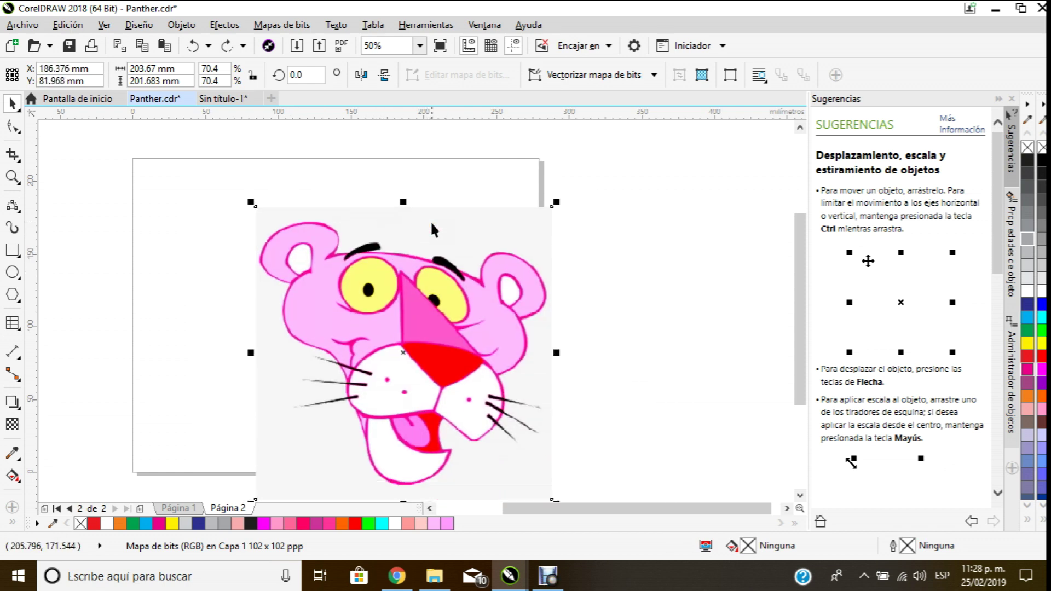
key(p)
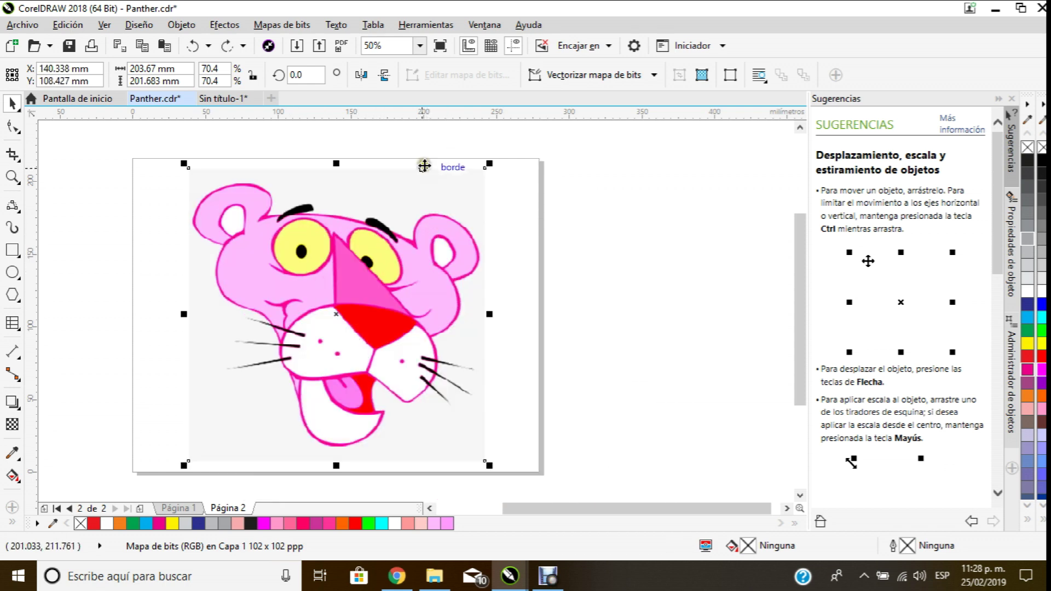
Step: Lock the panther image on page 2 and deselect it, ready for tracing over its eyes and ears
right_click(373, 256)
click(432, 364)
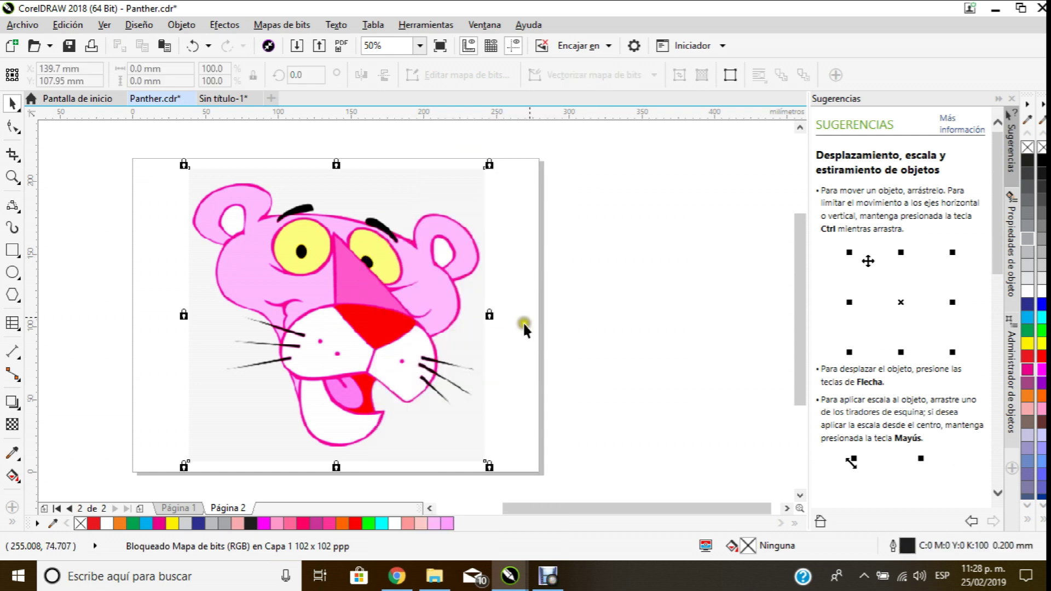
click(578, 271)
scroll(341, 209, up, 2)
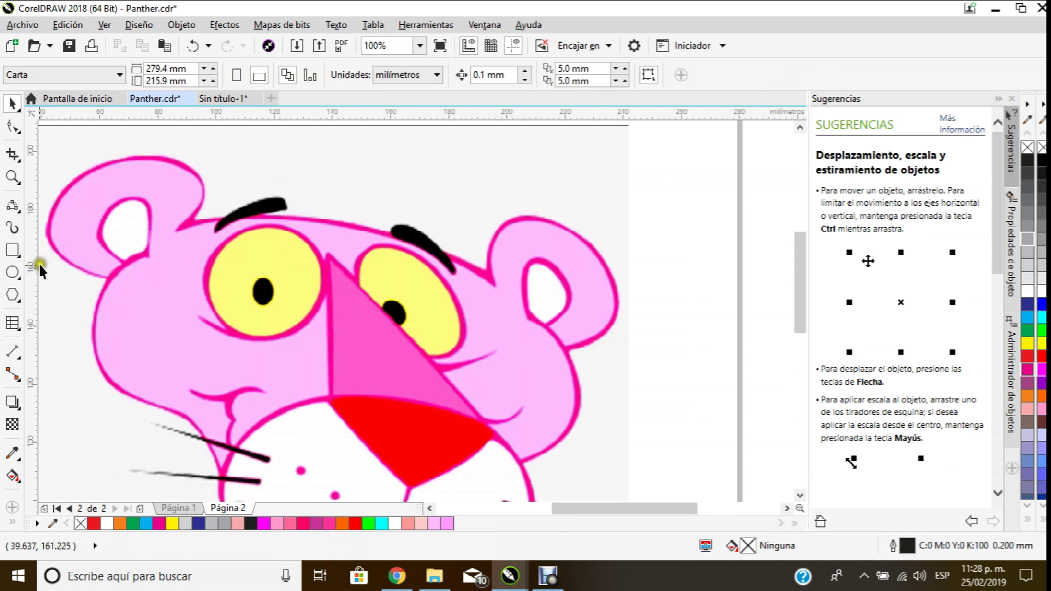
click(12, 272)
scroll(211, 217, up, 2)
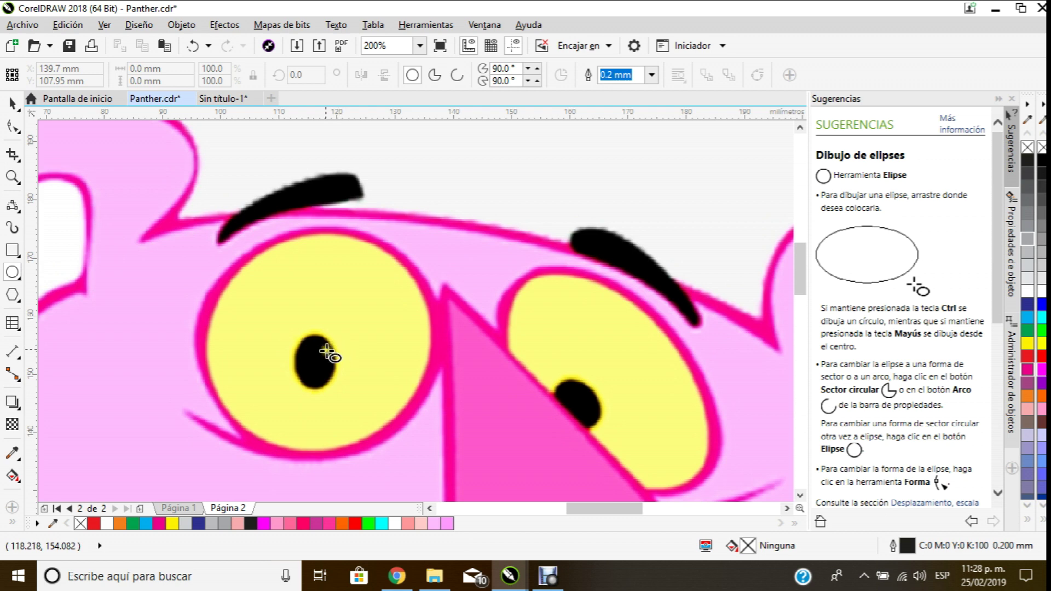
scroll(342, 327, down, 2)
scroll(345, 245, up, 1)
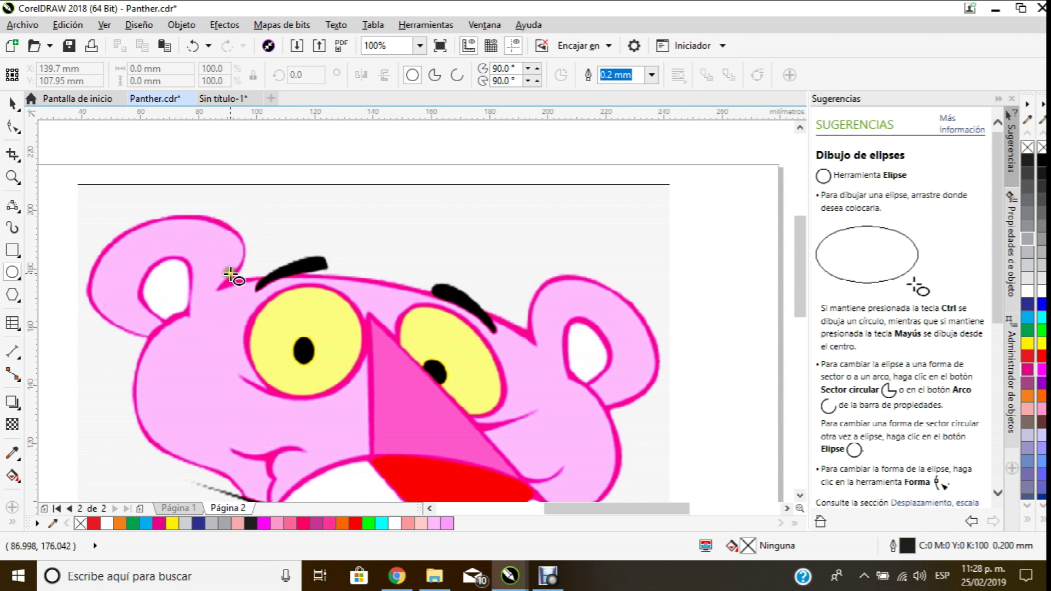
scroll(301, 230, down, 1)
scroll(152, 223, up, 2)
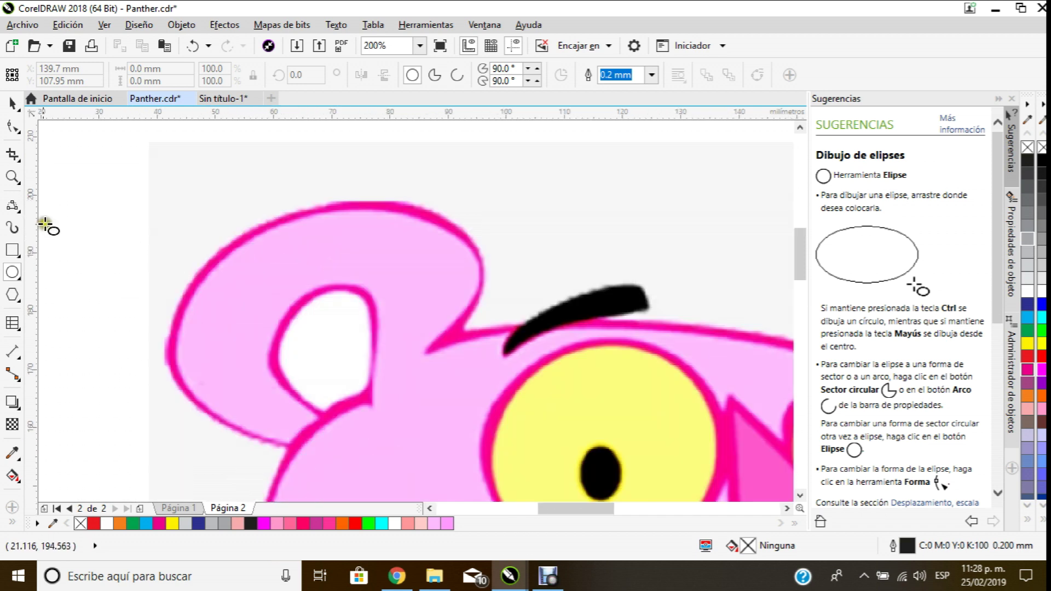
Step: Draw a closed, wavy practice curve with the Bézier tool in the empty area beside the panther's left ear and delete it
click(15, 207)
click(94, 205)
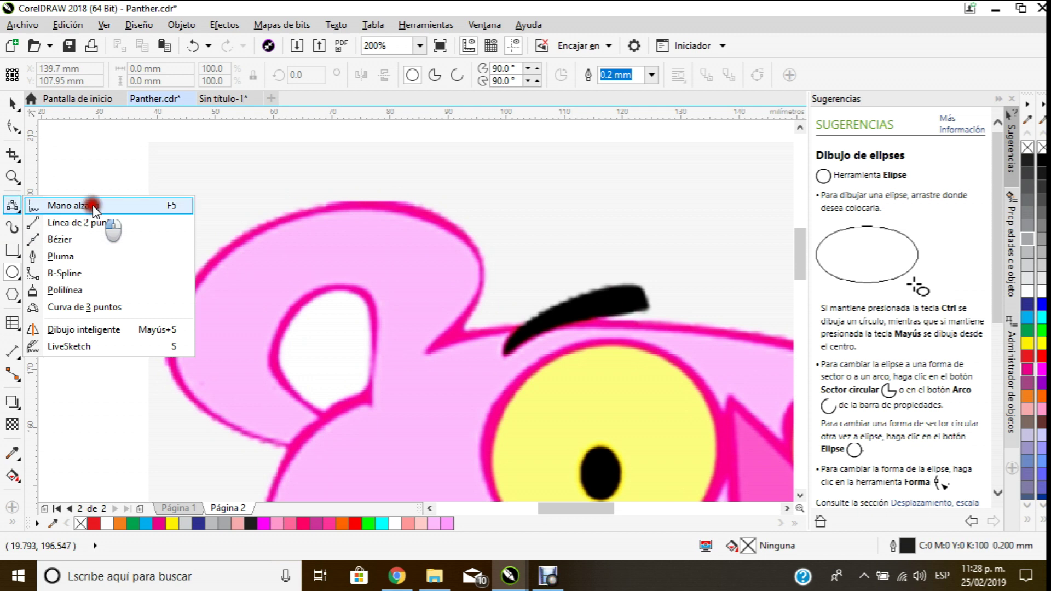
drag(95, 208, 74, 239)
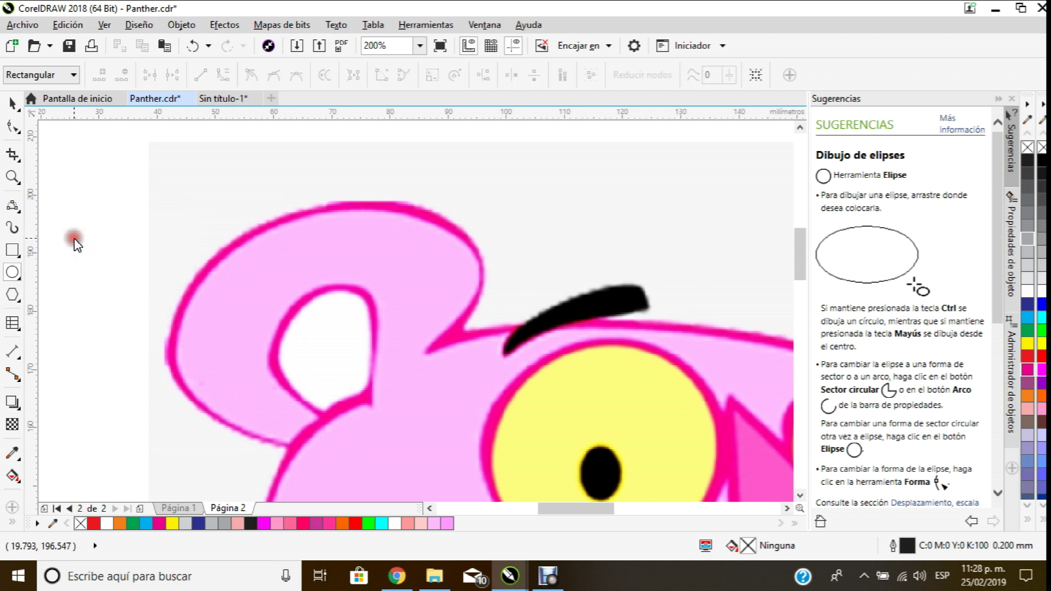
scroll(197, 186, down, 1)
scroll(171, 228, down, 1)
scroll(144, 249, up, 1)
click(138, 302)
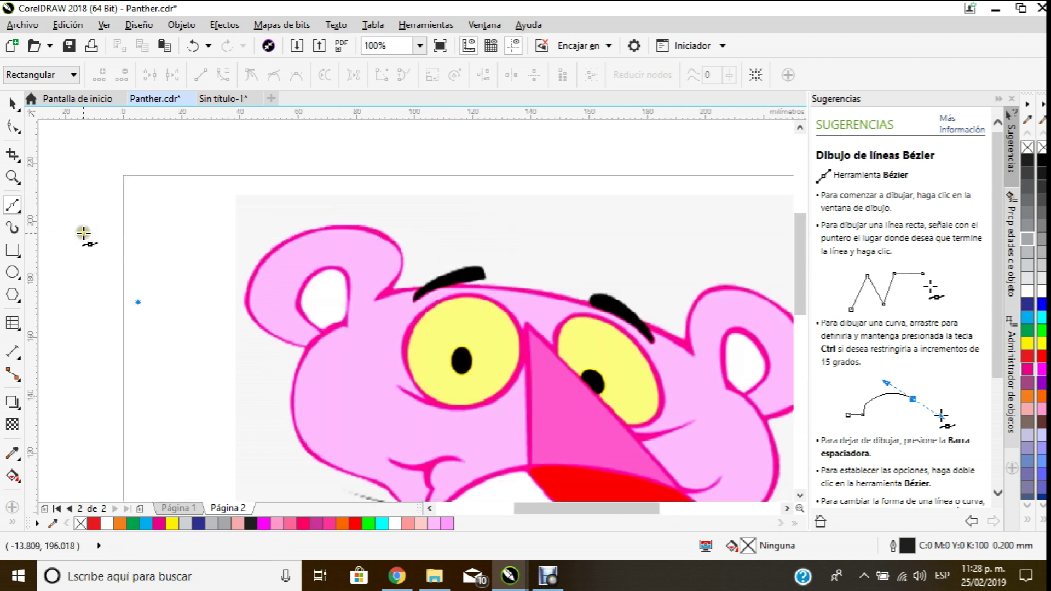
drag(83, 227, 196, 265)
drag(191, 291, 207, 310)
drag(208, 369, 141, 351)
click(138, 301)
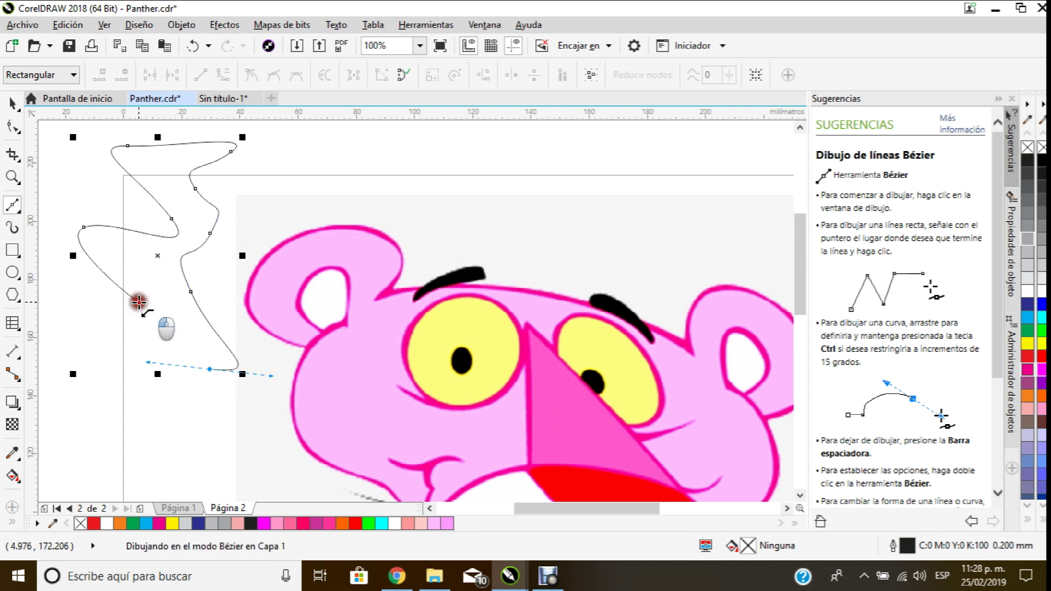
key(Delete)
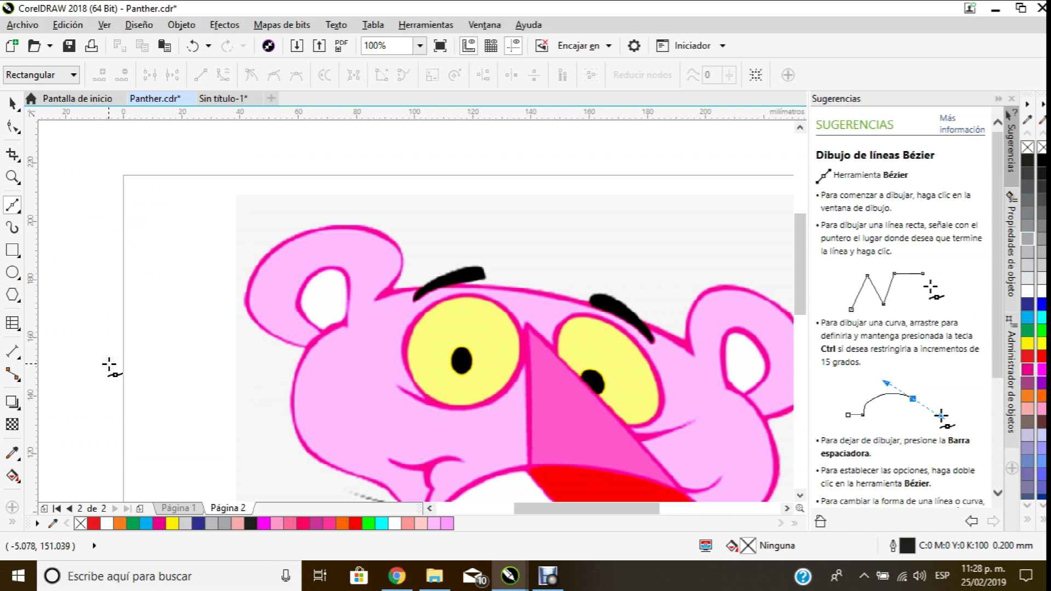
Step: Examine the panther's whole head and its outer outline, including the eyes, mouth and both ears
scroll(329, 250, down, 2)
scroll(390, 365, up, 2)
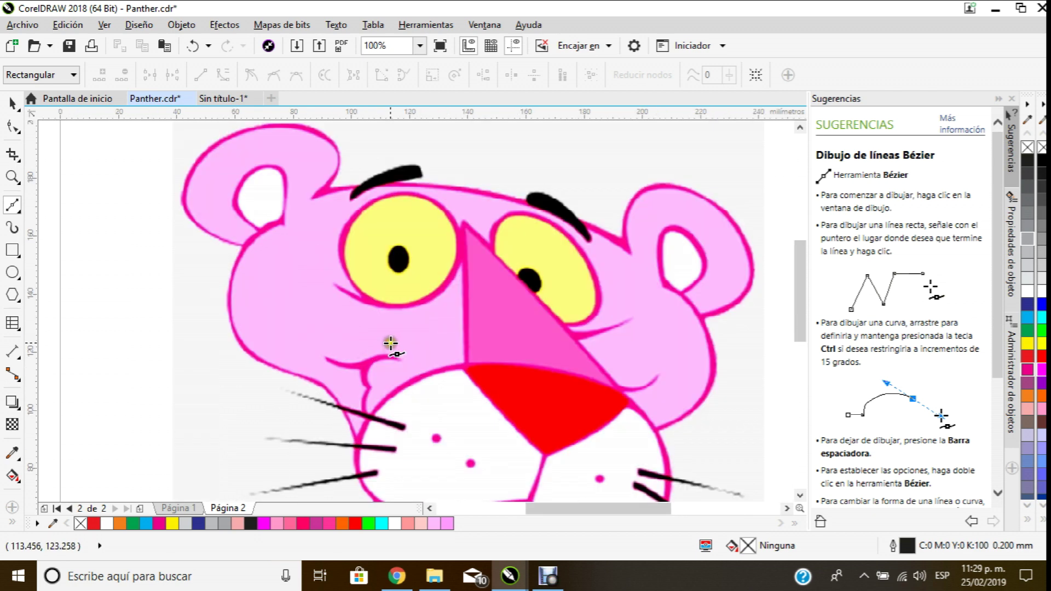
scroll(297, 299, down, 3)
scroll(305, 249, up, 3)
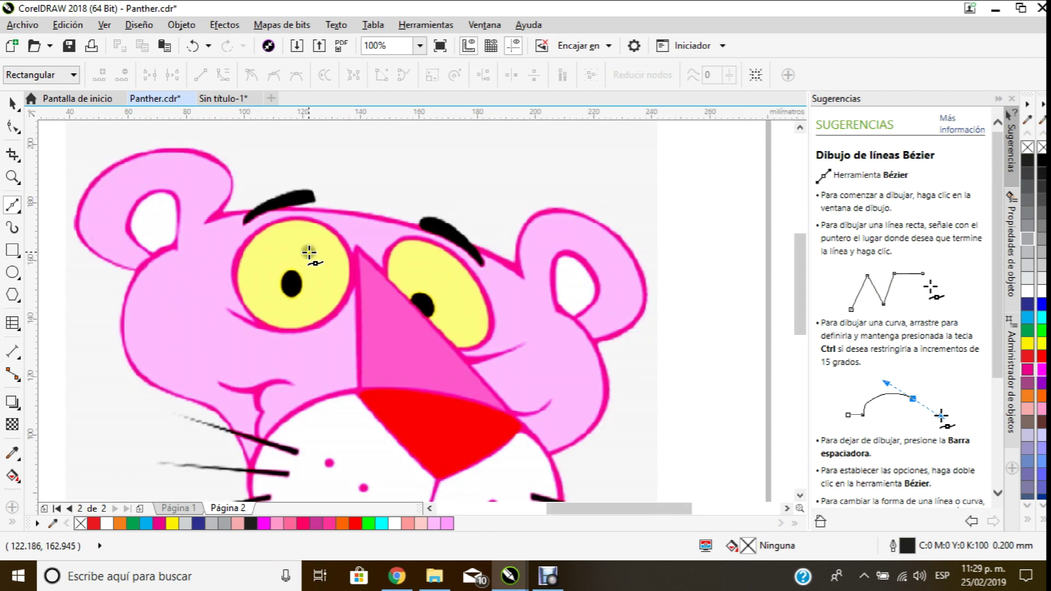
scroll(309, 256, down, 2)
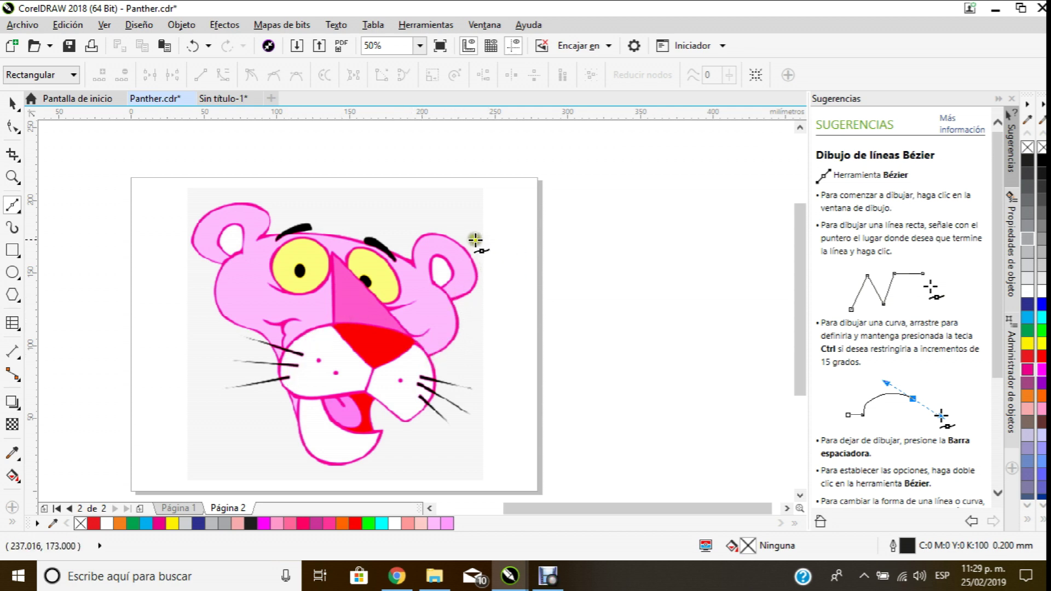
scroll(214, 247, up, 2)
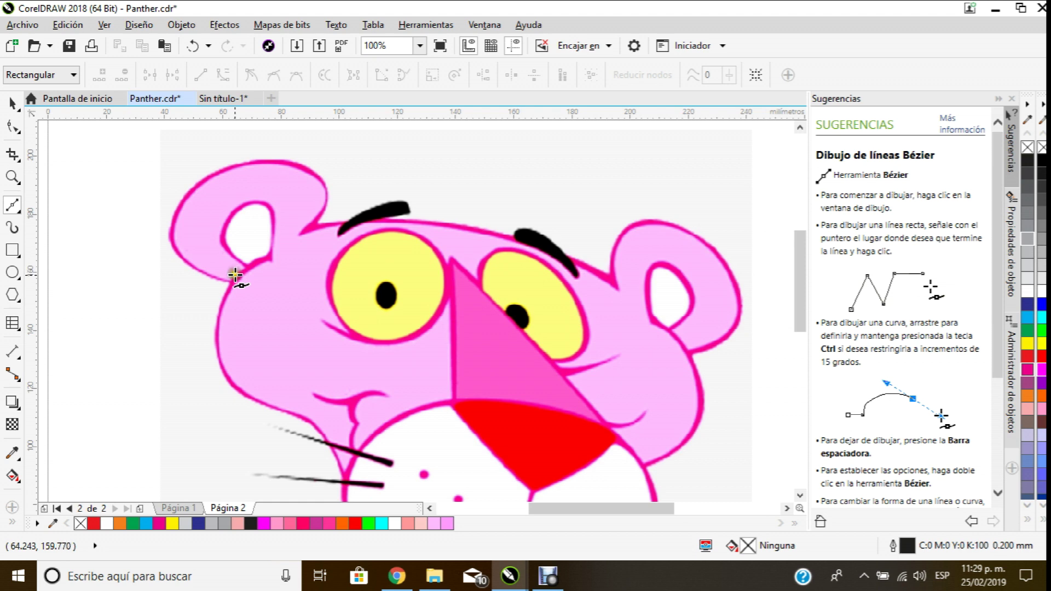
scroll(235, 275, up, 2)
scroll(220, 228, down, 2)
Step: Trace the outer edge of the panther's left ear with the Bézier tool, from its junction with the cheek over the top to the forehead notch
scroll(270, 234, up, 1)
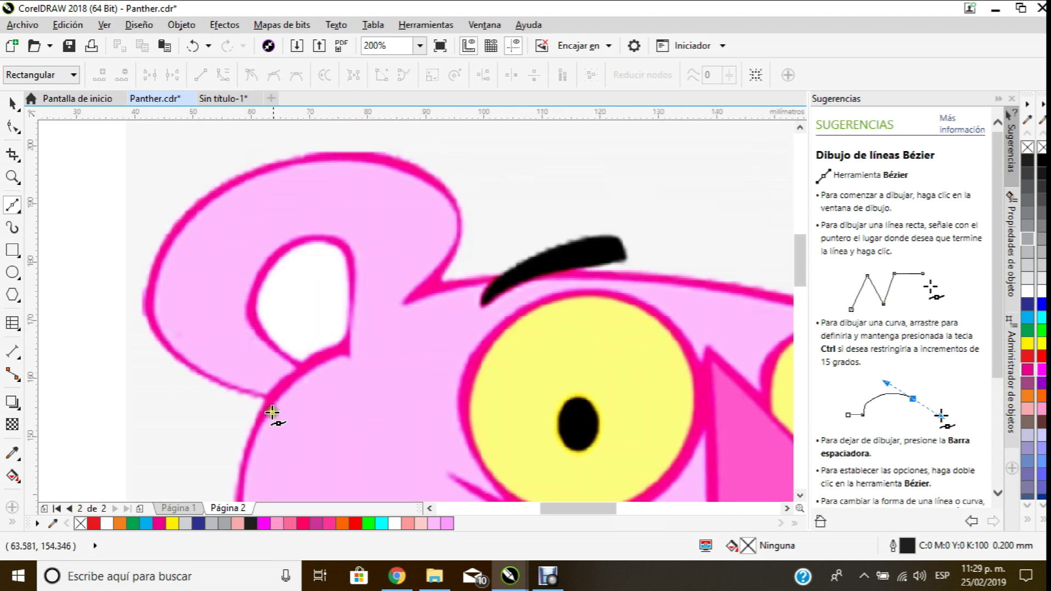
drag(203, 369, 180, 359)
scroll(157, 324, up, 1)
drag(157, 325, 156, 310)
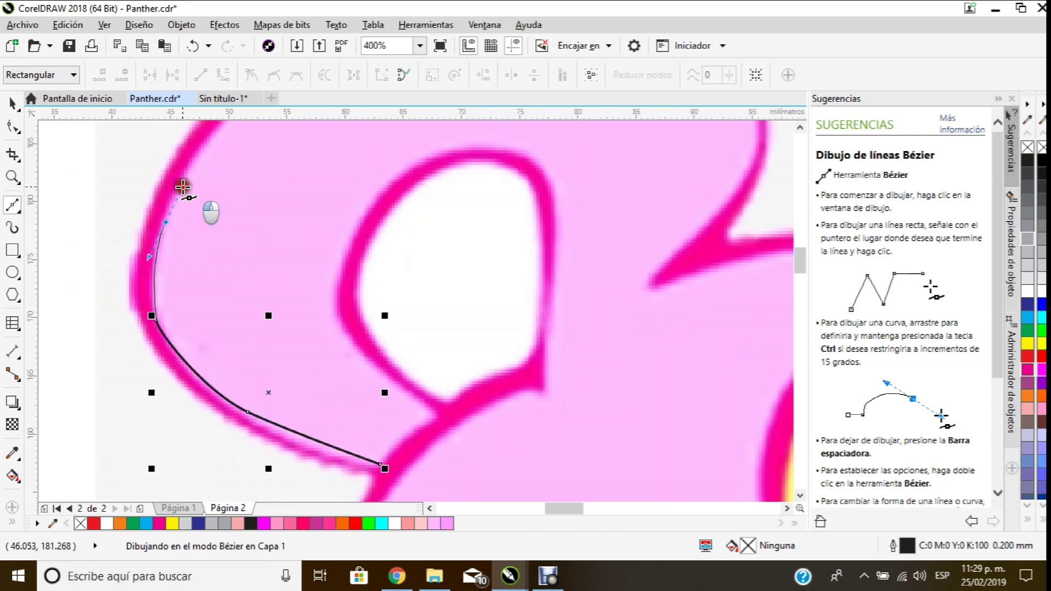
scroll(183, 192, down, 1)
drag(200, 203, 244, 182)
drag(346, 174, 388, 188)
click(422, 218)
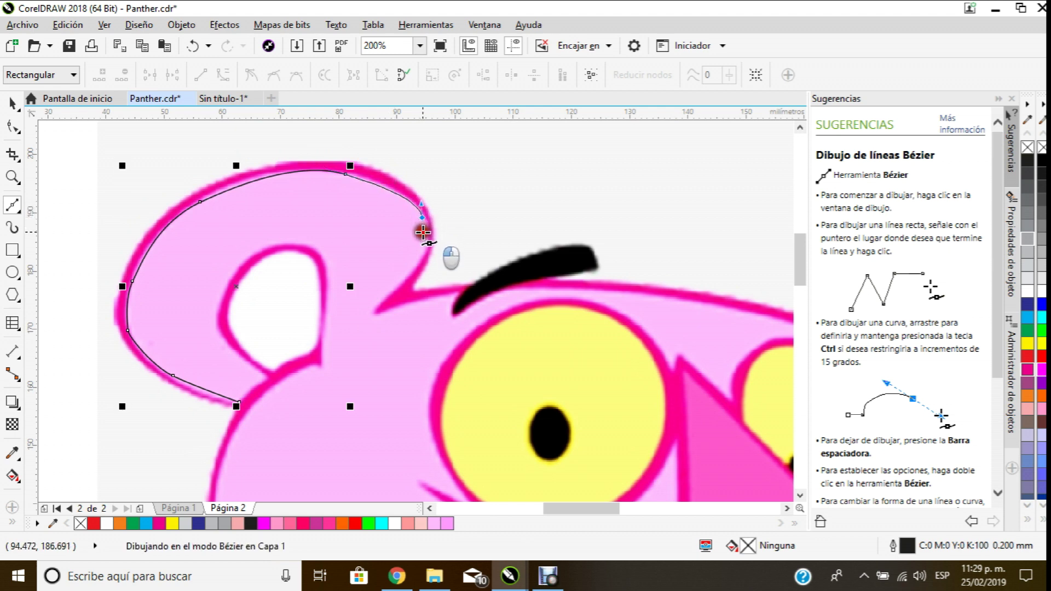
click(402, 280)
drag(401, 281, 385, 315)
Step: Continue the Bézier outline from the left ear's notch along the top of the forehead, past the left eyebrow toward the right ear
drag(463, 295, 604, 309)
scroll(477, 278, down, 2)
scroll(542, 284, up, 2)
scroll(559, 284, down, 2)
scroll(550, 273, up, 2)
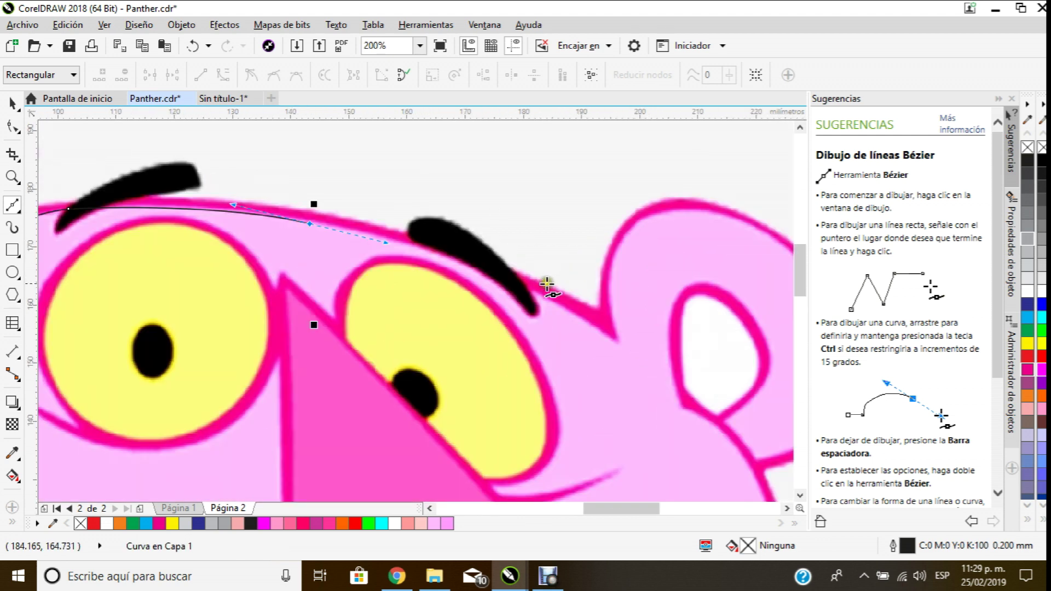
Step: Continue the Bézier trace along the forehead's lower edge beneath the right eyebrow, into the notch and up the start of the right ear
drag(481, 270, 532, 294)
mouse_move(618, 343)
mouse_down()
mouse_move(649, 368)
mouse_move(621, 344)
mouse_up()
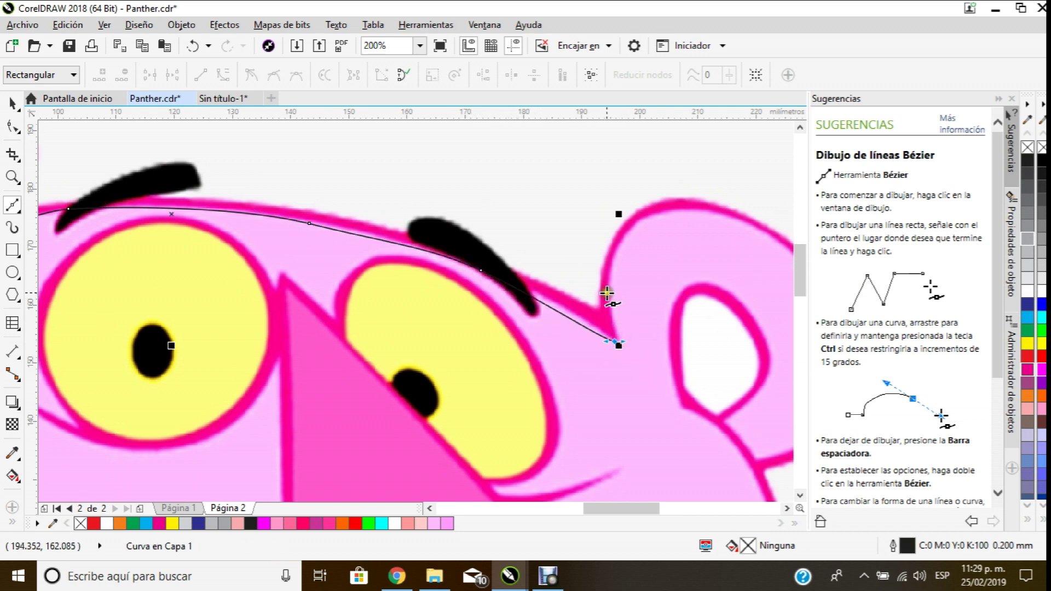
key(space)
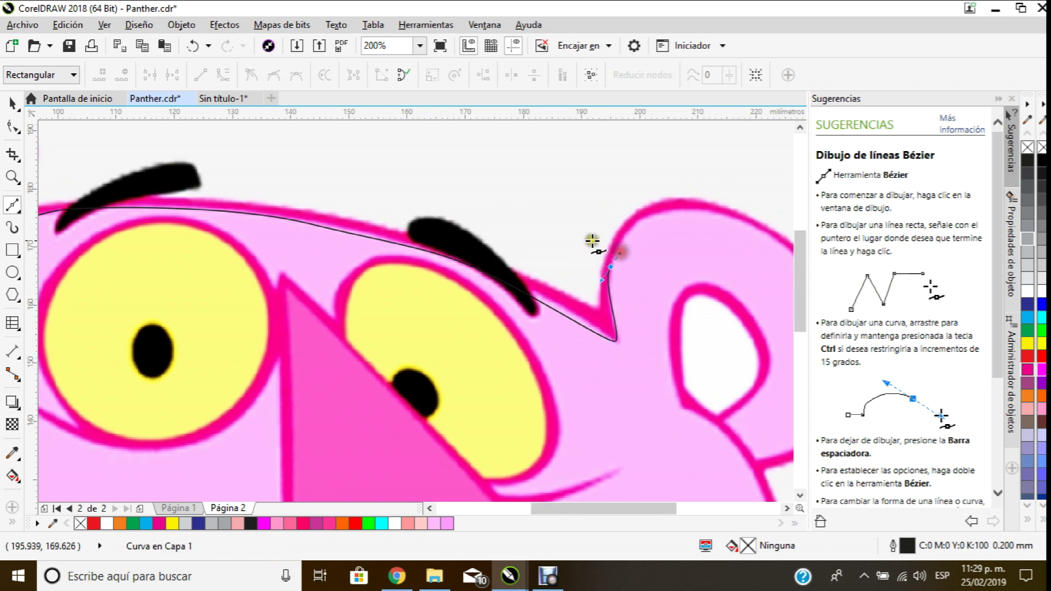
Step: Trace the inner edge of the right ear's pink contour over its top and down to where it meets the cheek
scroll(613, 233, down, 2)
scroll(684, 244, up, 1)
scroll(664, 272, up, 1)
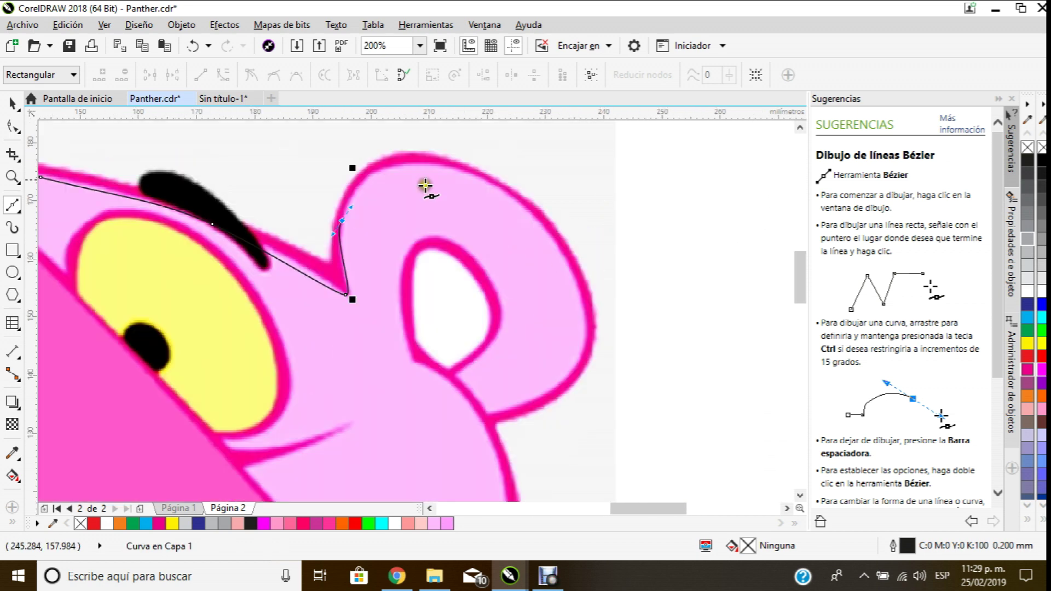
drag(404, 164, 451, 167)
drag(552, 236, 574, 290)
drag(581, 353, 567, 381)
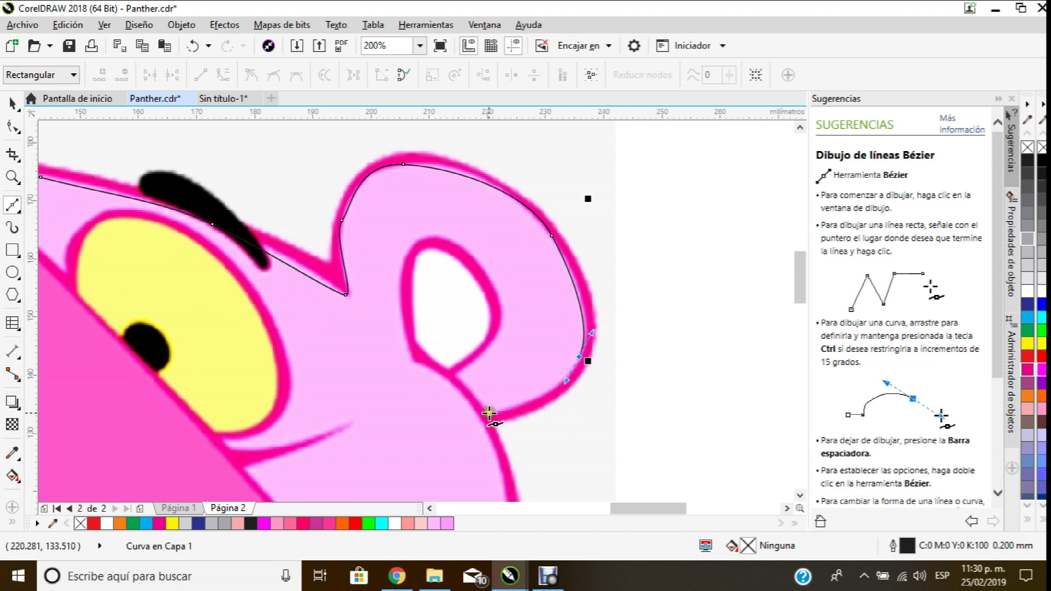
mouse_move(489, 412)
mouse_down()
mouse_move(465, 407)
mouse_move(479, 406)
mouse_up()
Step: Turn the trace at the right ear's lower end and follow the contour's outer edge back up the ear's right side
scroll(489, 413, up, 2)
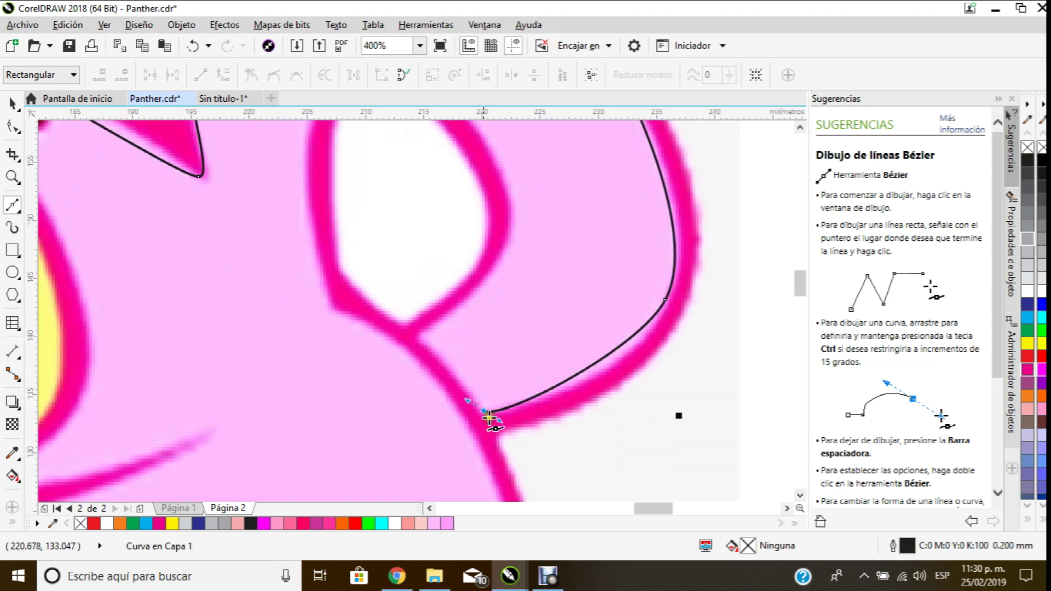
click(478, 432)
drag(600, 393, 669, 349)
scroll(669, 350, down, 2)
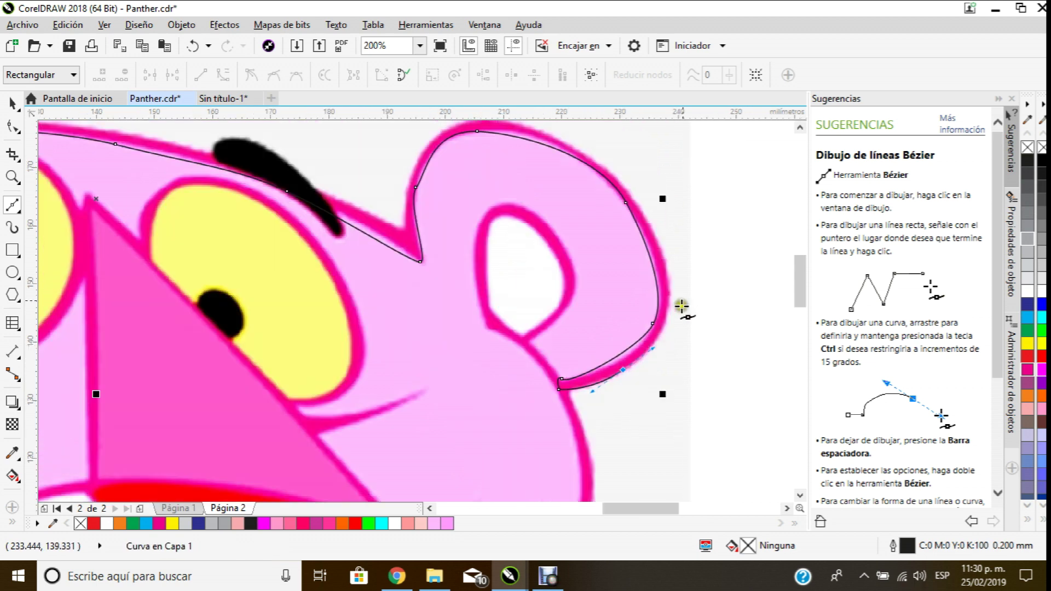
scroll(682, 306, up, 2)
drag(645, 315, 634, 230)
scroll(634, 230, down, 1)
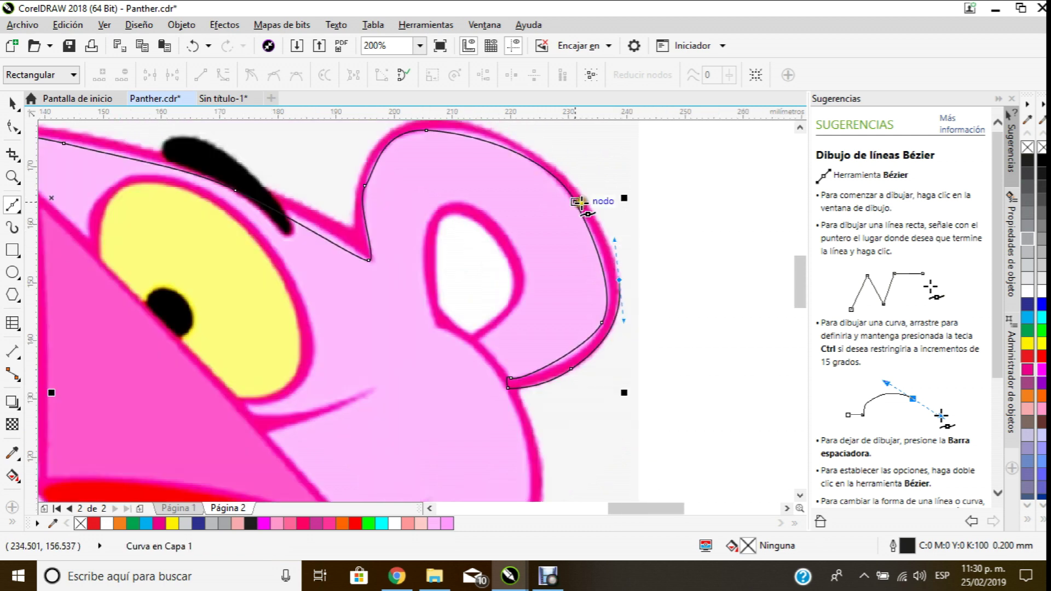
scroll(581, 202, up, 1)
click(576, 182)
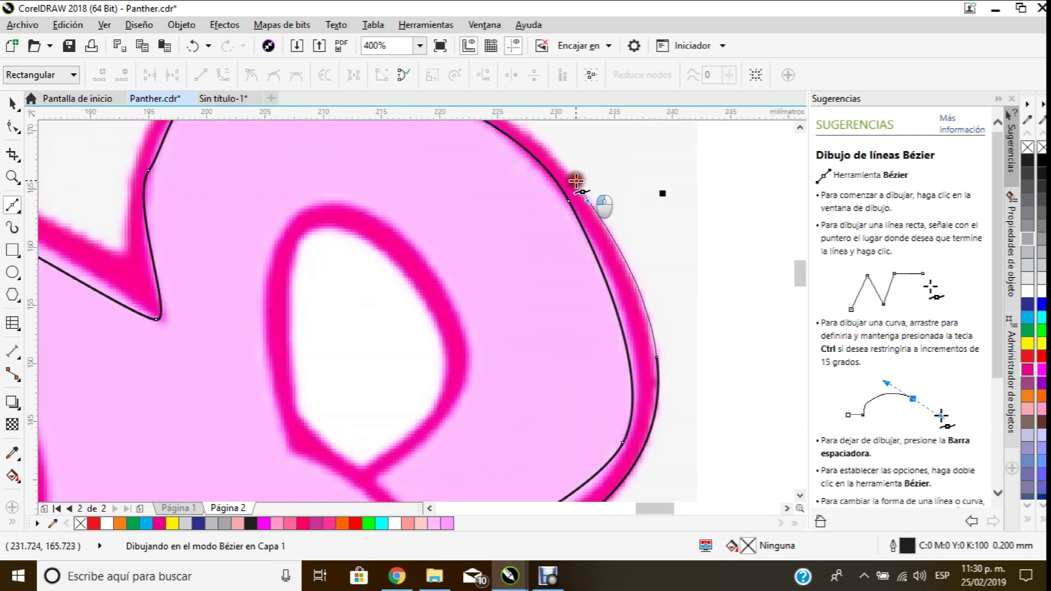
Step: Trace the outer edge over the right ear's top and down its left side to the notch beside the forehead
scroll(571, 206, down, 1)
scroll(505, 148, up, 1)
drag(500, 173, 404, 144)
drag(337, 130, 206, 248)
scroll(206, 248, down, 2)
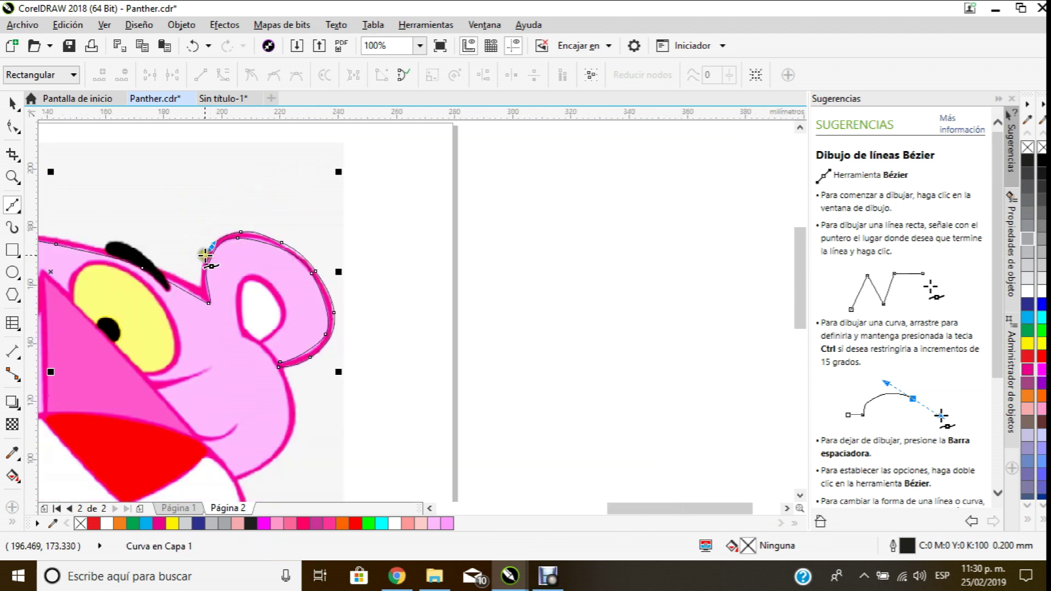
scroll(204, 255, up, 1)
drag(226, 320, 226, 352)
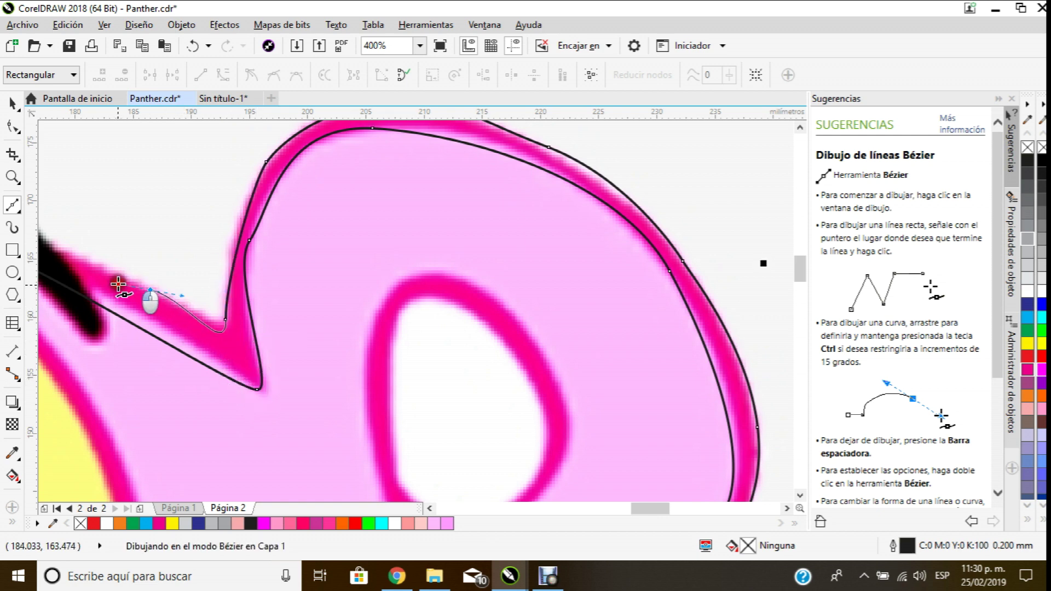
Step: Trace the forehead line's upper edge from the right ear's notch back to the base of the left ear
scroll(164, 300, down, 3)
scroll(176, 314, down, 1)
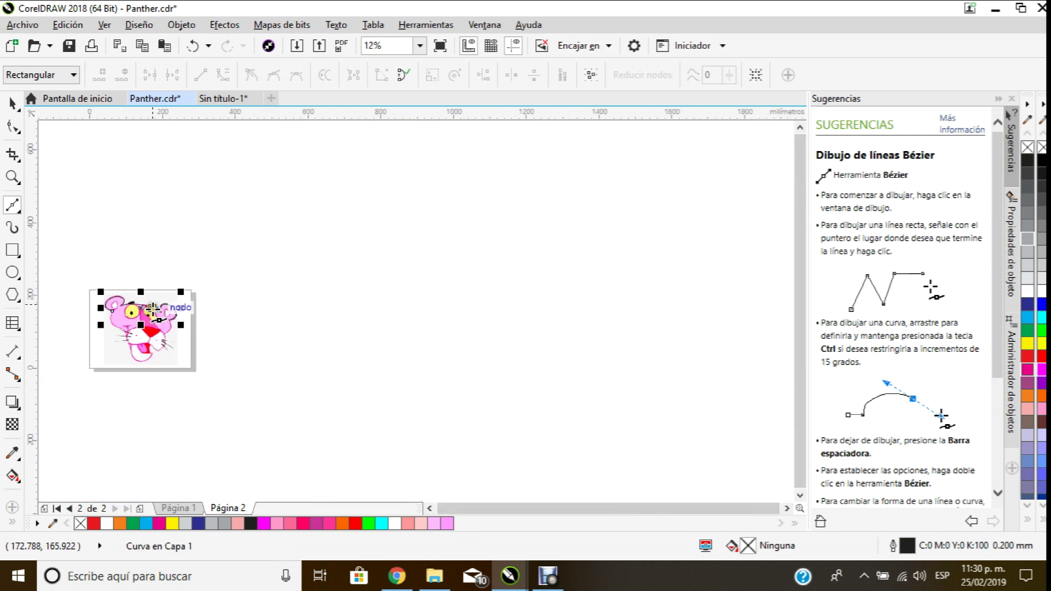
scroll(168, 347, up, 3)
scroll(523, 391, up, 1)
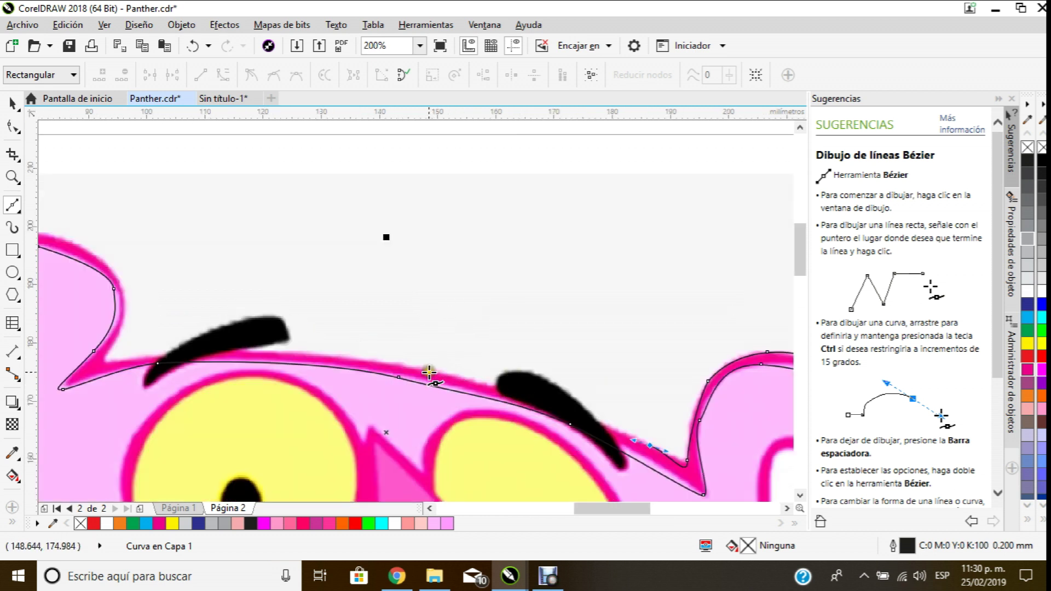
drag(421, 370, 359, 360)
drag(237, 354, 208, 352)
drag(126, 358, 122, 323)
Step: Trace the outer edge of the left ear up its right side and over its top
scroll(131, 318, down, 3)
scroll(102, 313, up, 3)
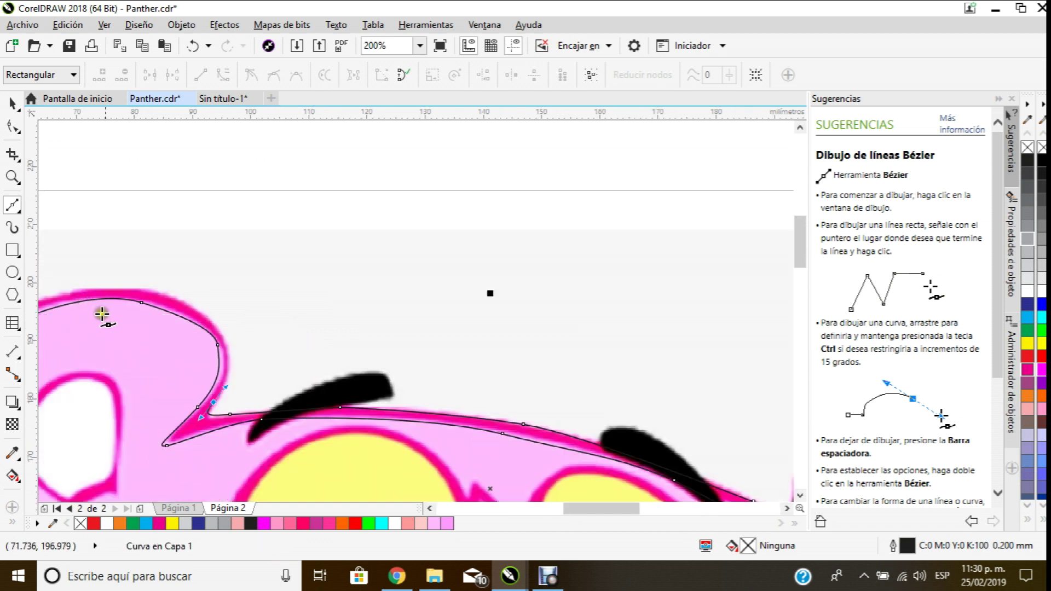
drag(203, 312, 159, 288)
drag(83, 288, 57, 290)
Step: Trace the outer edge down the left ear's left side and underside, and close the outline at its starting point
scroll(80, 300, down, 3)
scroll(145, 335, up, 3)
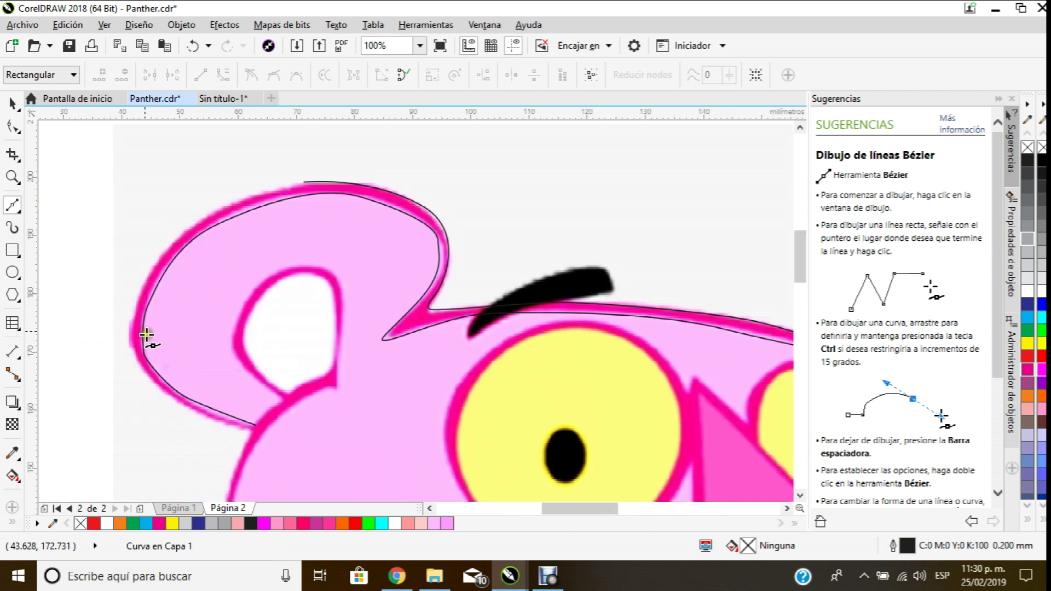
drag(152, 267, 124, 323)
drag(142, 379, 182, 410)
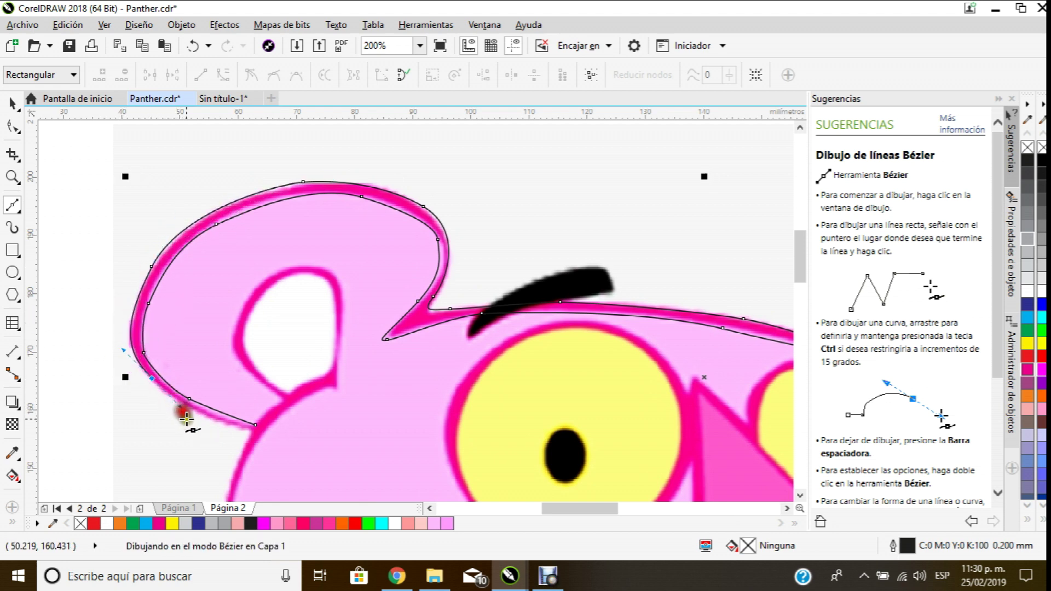
scroll(222, 426, up, 2)
drag(283, 425, 298, 426)
click(291, 413)
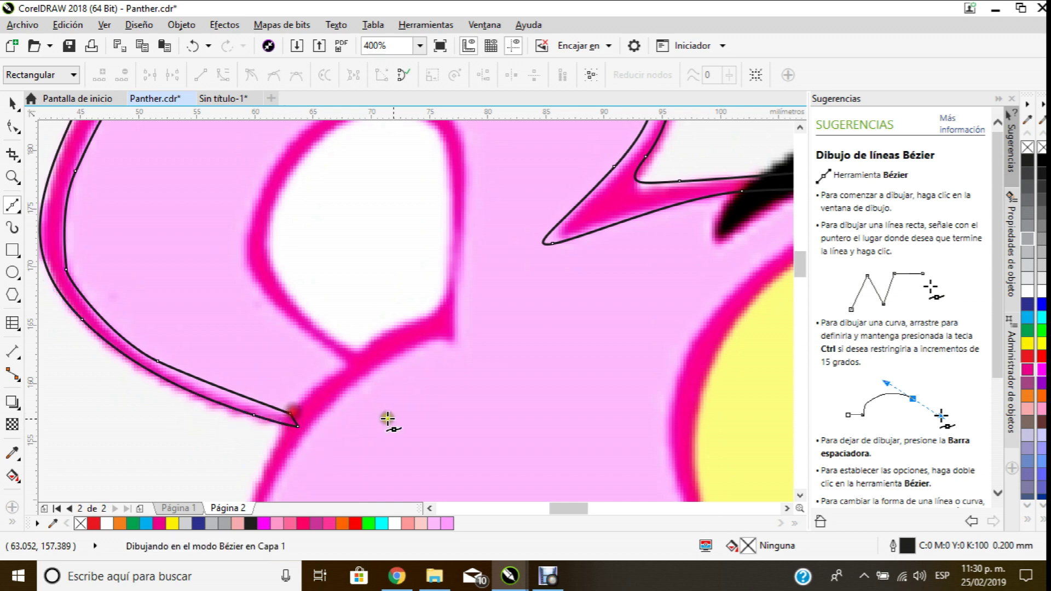
Step: Fill the closed ears-and-forehead outline with green (#00FF00) to check its shape
click(13, 103)
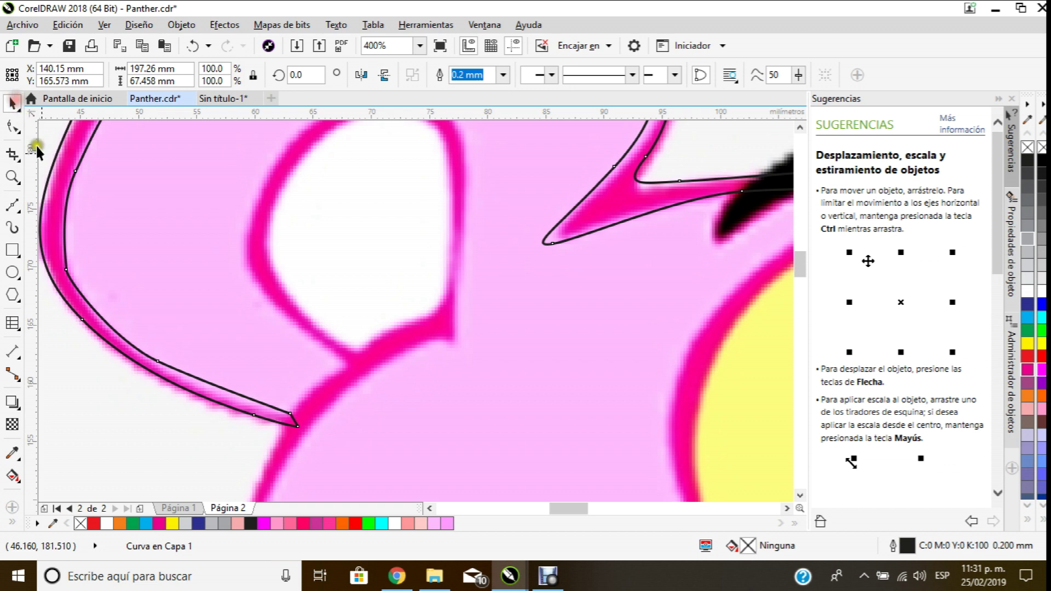
scroll(171, 252, down, 6)
scroll(424, 262, up, 2)
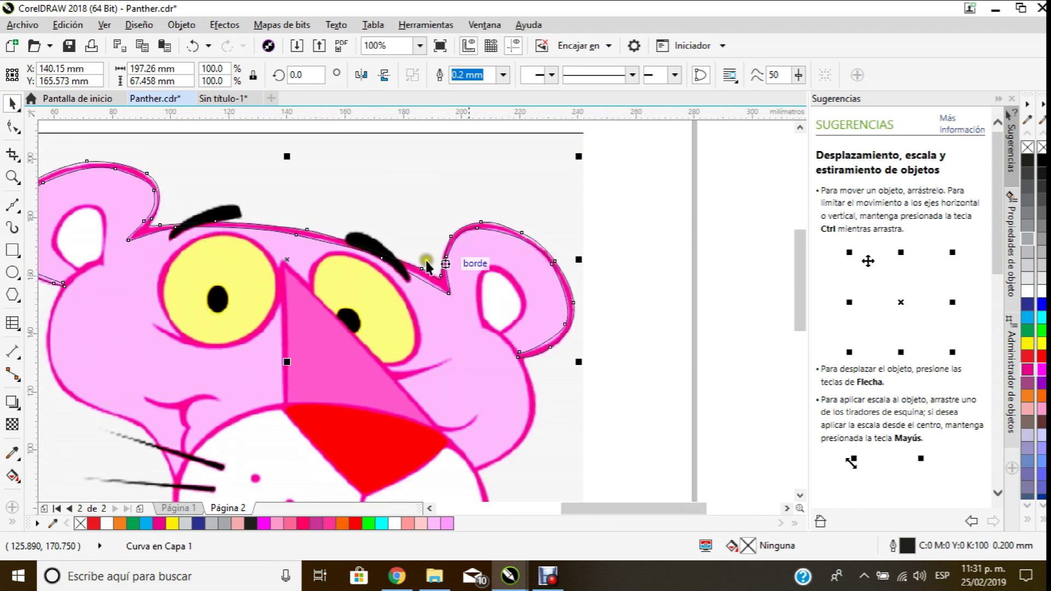
click(1041, 330)
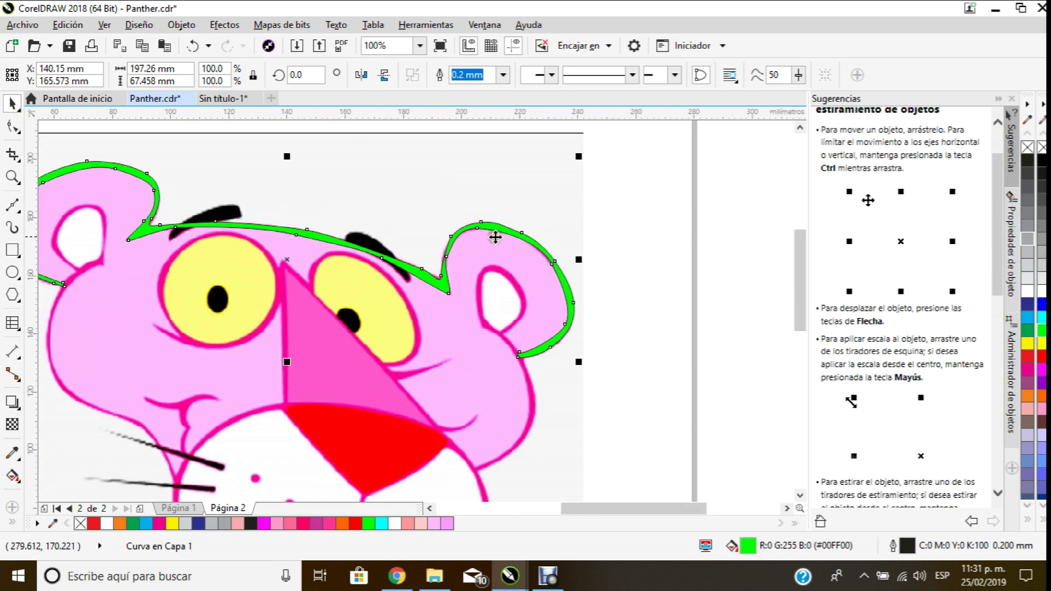
scroll(312, 206, down, 2)
scroll(230, 189, up, 4)
scroll(229, 186, down, 2)
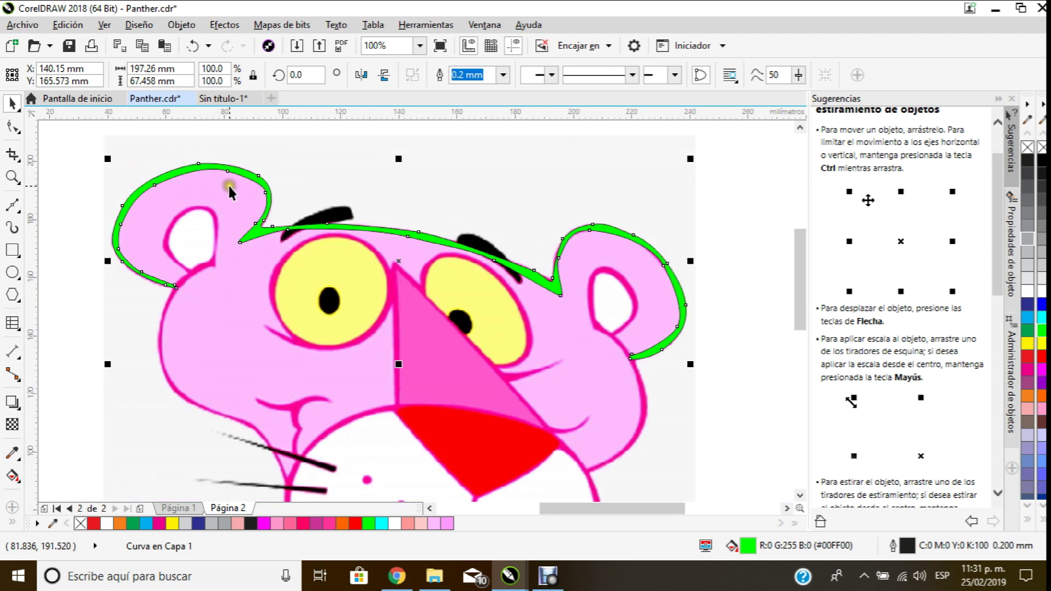
scroll(229, 188, up, 2)
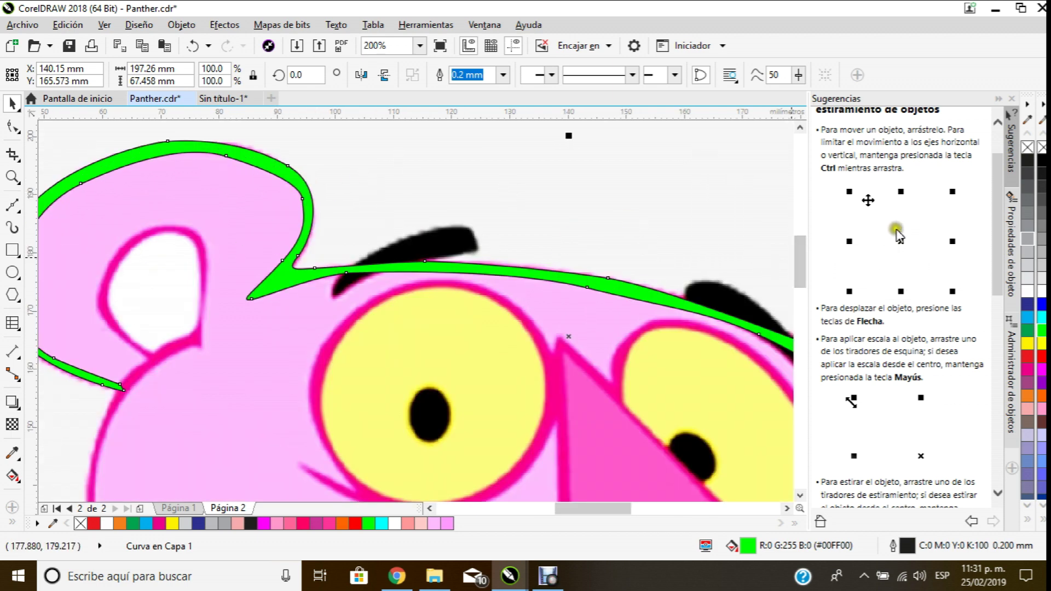
Step: Fill the outline with black (#000000), and remove its fill again
click(1041, 160)
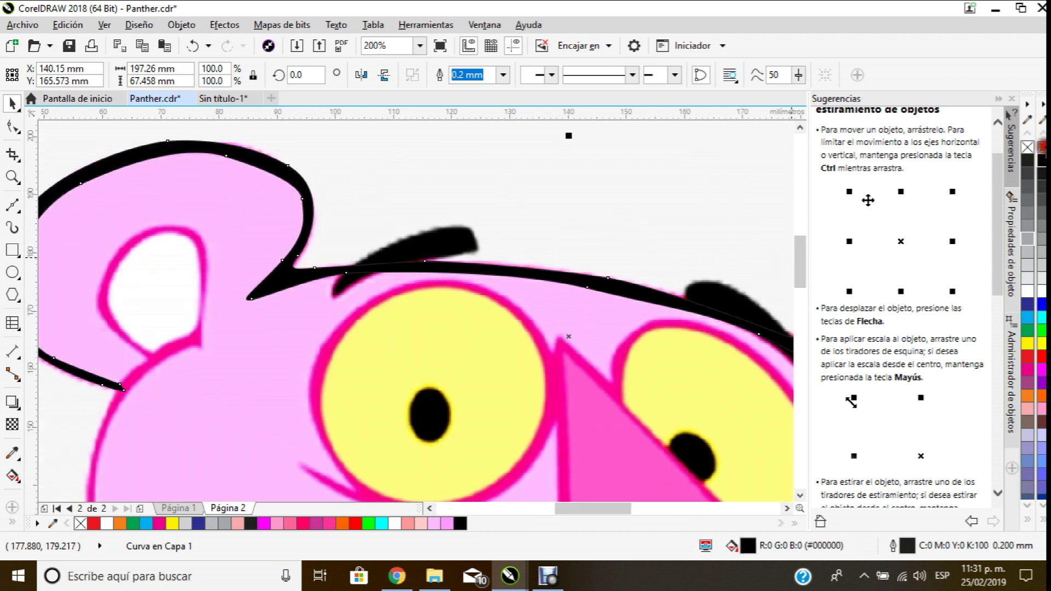
click(1042, 147)
drag(216, 223, 438, 235)
Step: Reposition the upper-left and top nodes on the left ear's outer edge with the Shape tool to follow the pink contour more closely
scroll(301, 201, up, 2)
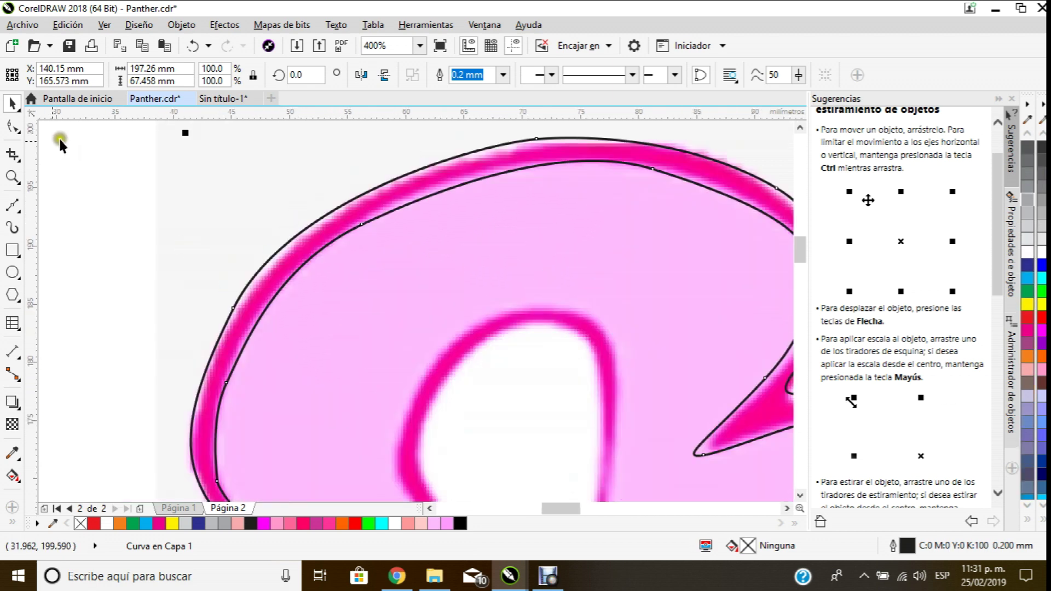
click(12, 127)
drag(237, 307, 232, 324)
drag(548, 136, 513, 147)
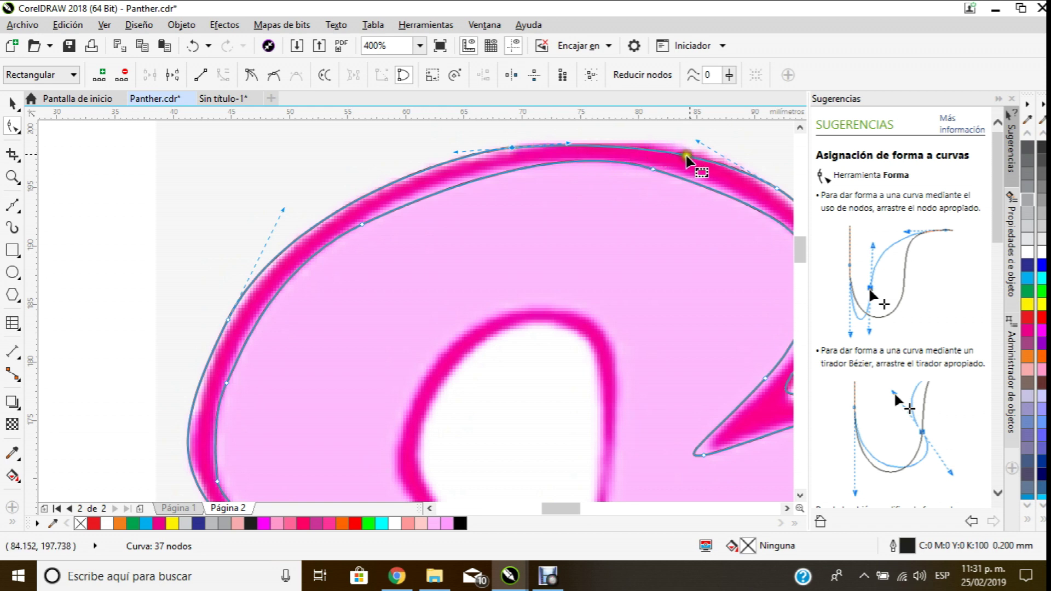
Step: Add a node at the upper right of the left ear's outer edge, and delete the top node to its left
scroll(684, 158, up, 2)
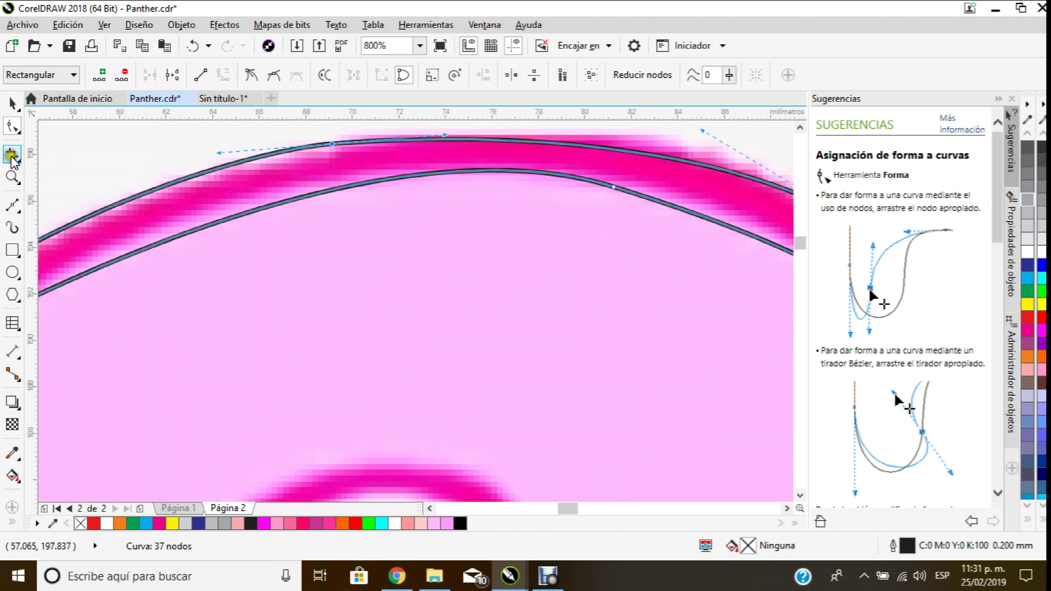
drag(634, 156, 651, 138)
double_click(653, 137)
drag(305, 137, 362, 159)
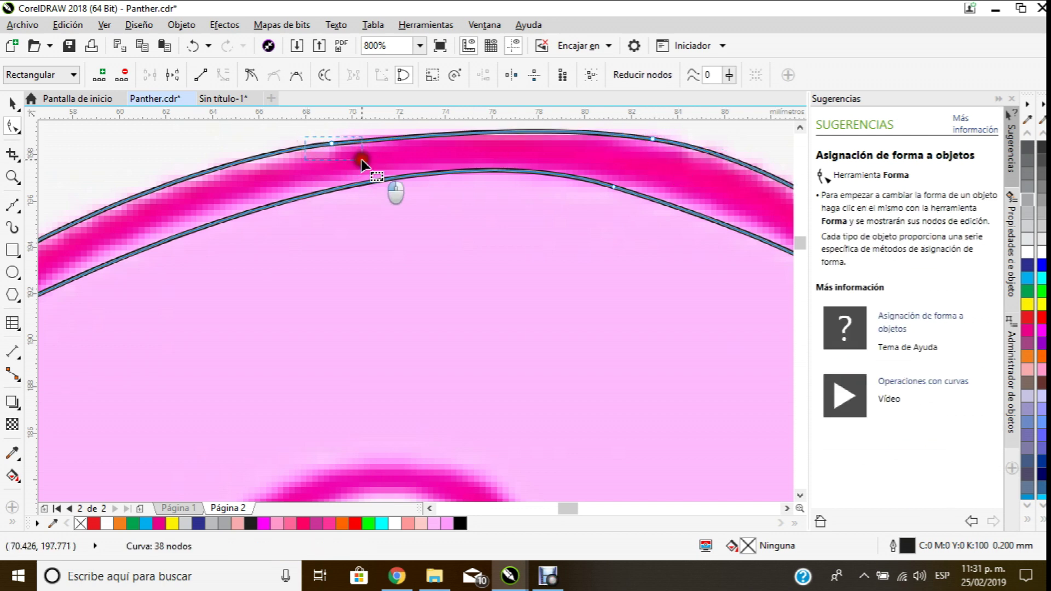
key(Delete)
scroll(378, 180, down, 2)
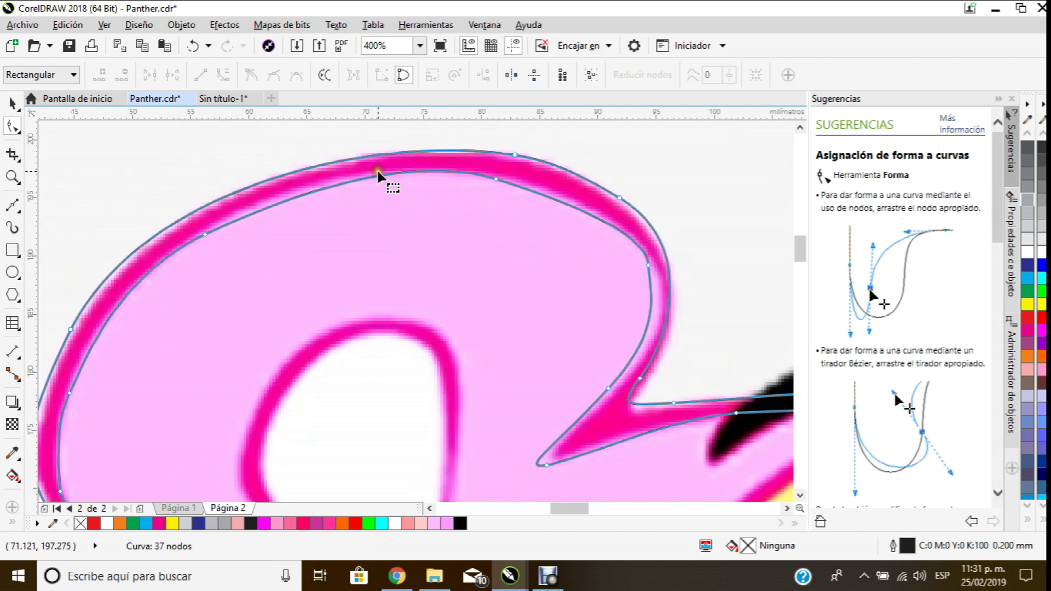
Step: Add a node on the upper-left part of the left ear's inner edge and move it outward to the pink contour
scroll(232, 221, up, 1)
scroll(391, 207, down, 1)
scroll(204, 230, up, 1)
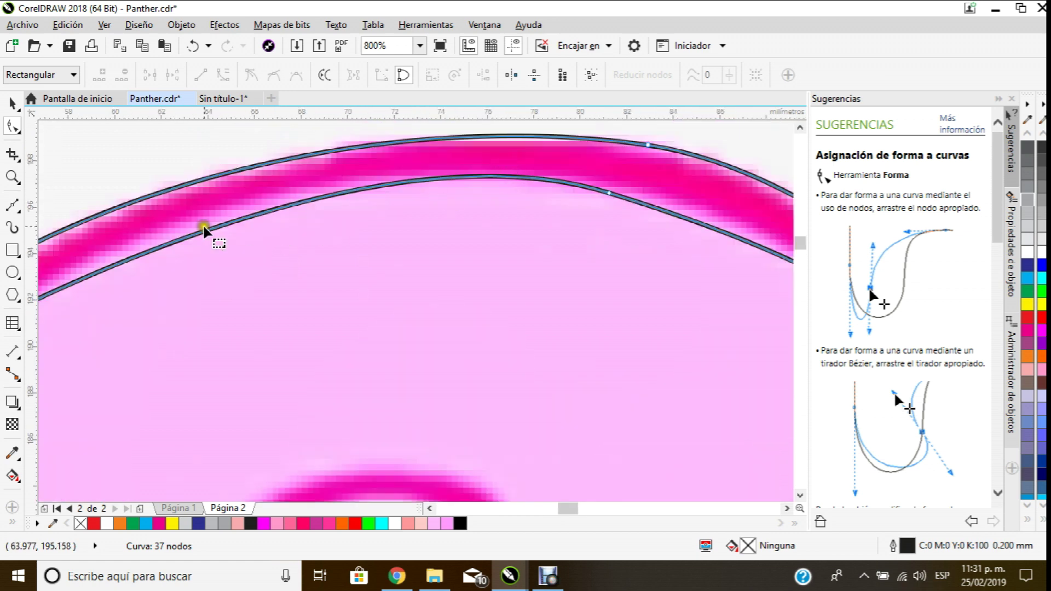
double_click(244, 217)
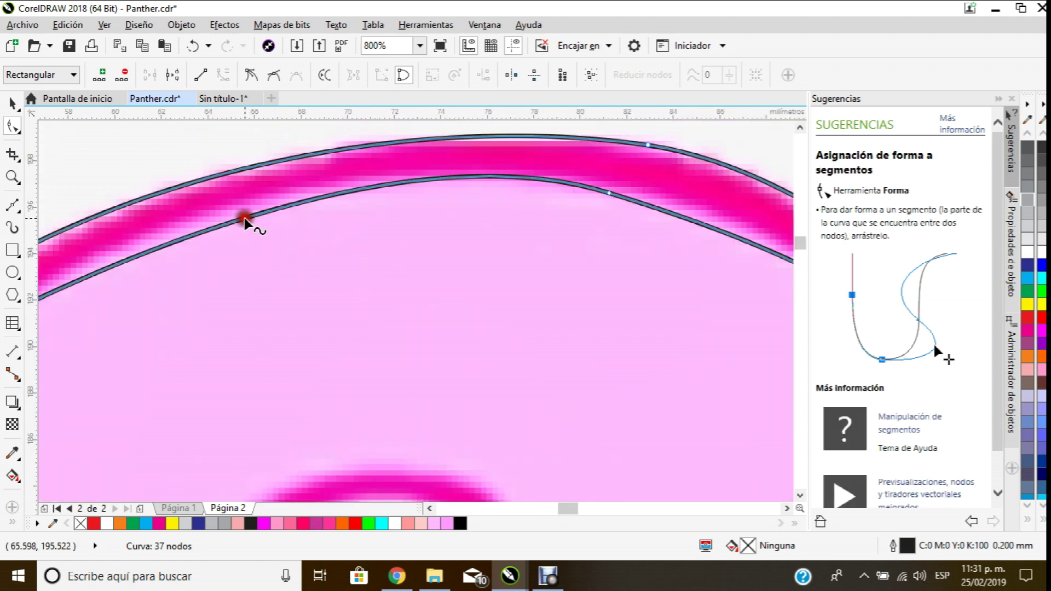
drag(245, 218, 235, 207)
scroll(312, 223, down, 1)
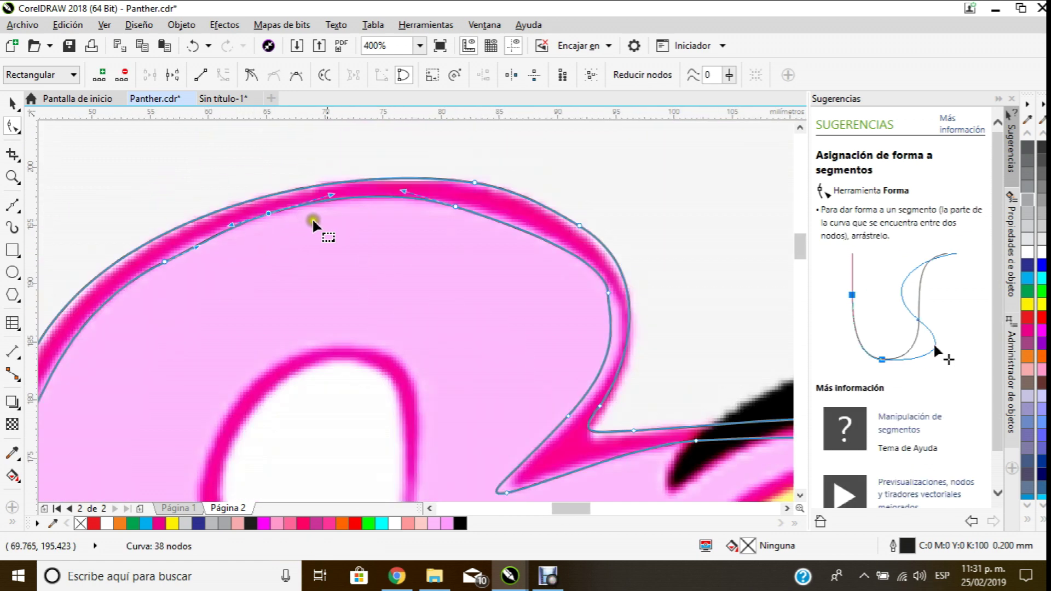
Step: Add a node on the upper-right part of the left ear's inner edge, move it onto the contour, and delete the neighbouring node
scroll(544, 225, up, 1)
double_click(483, 242)
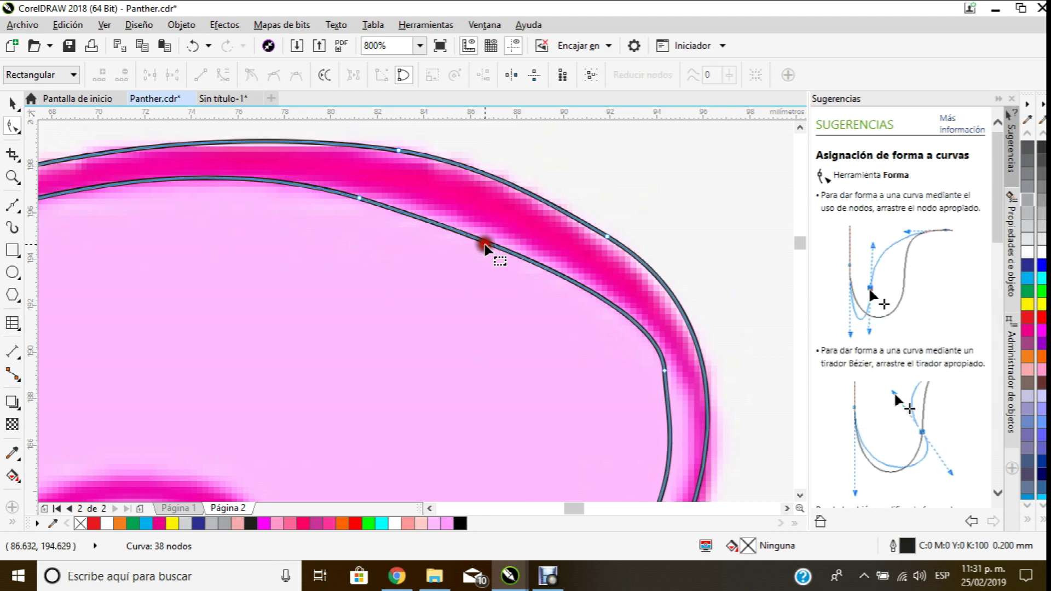
drag(484, 245, 488, 229)
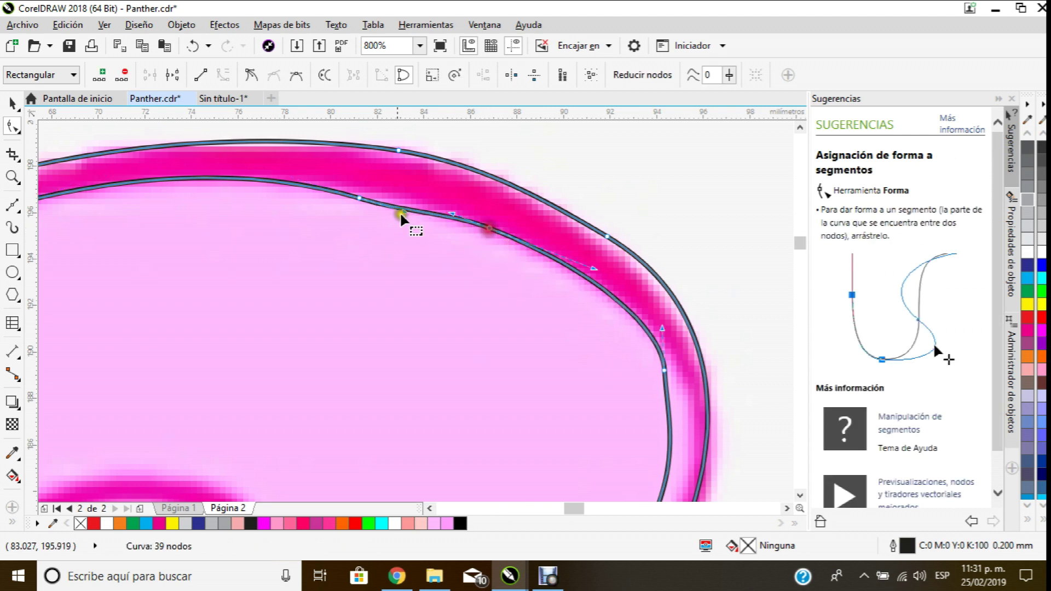
click(339, 214)
key(ctrl+z)
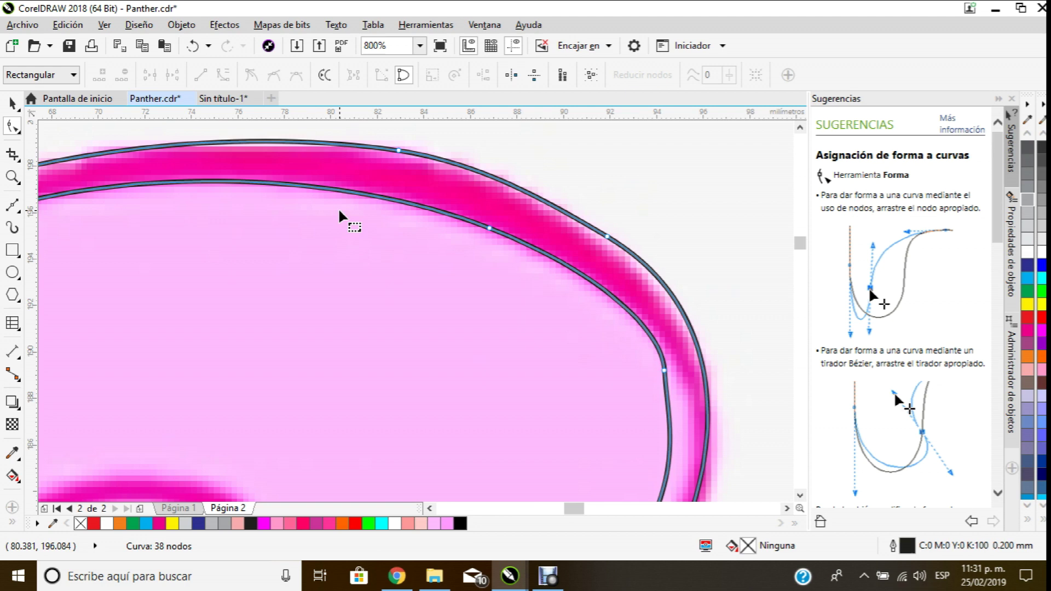
scroll(422, 199, down, 1)
scroll(65, 206, up, 1)
scroll(104, 286, down, 1)
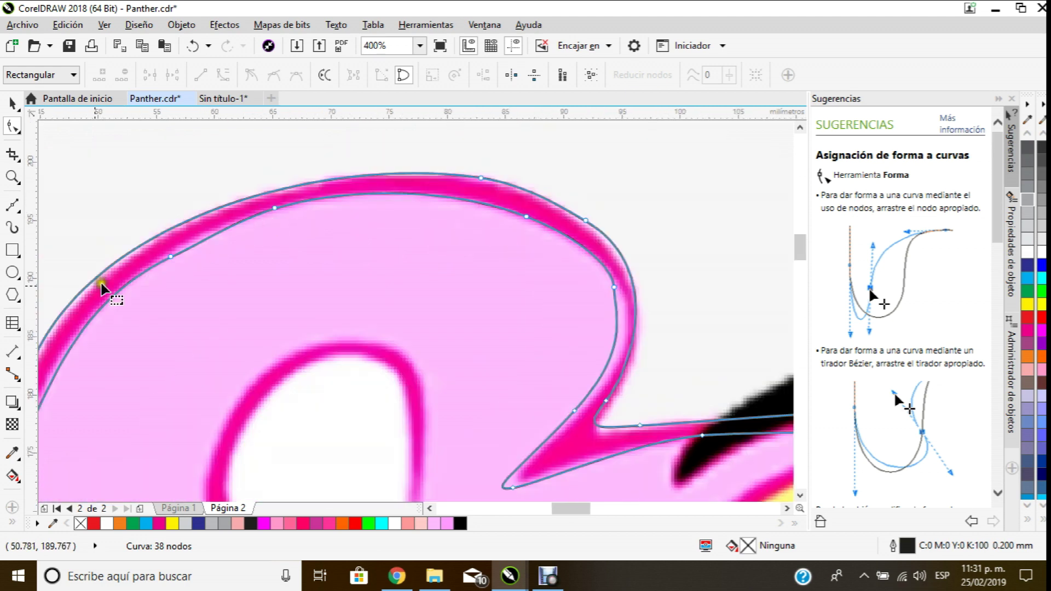
scroll(101, 295, up, 1)
double_click(153, 290)
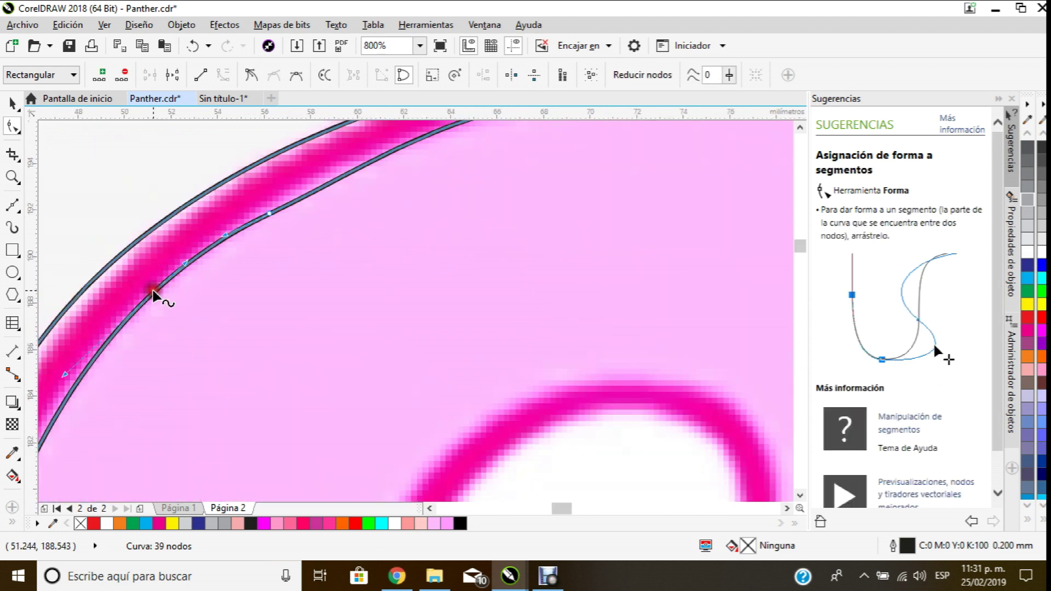
click(320, 272)
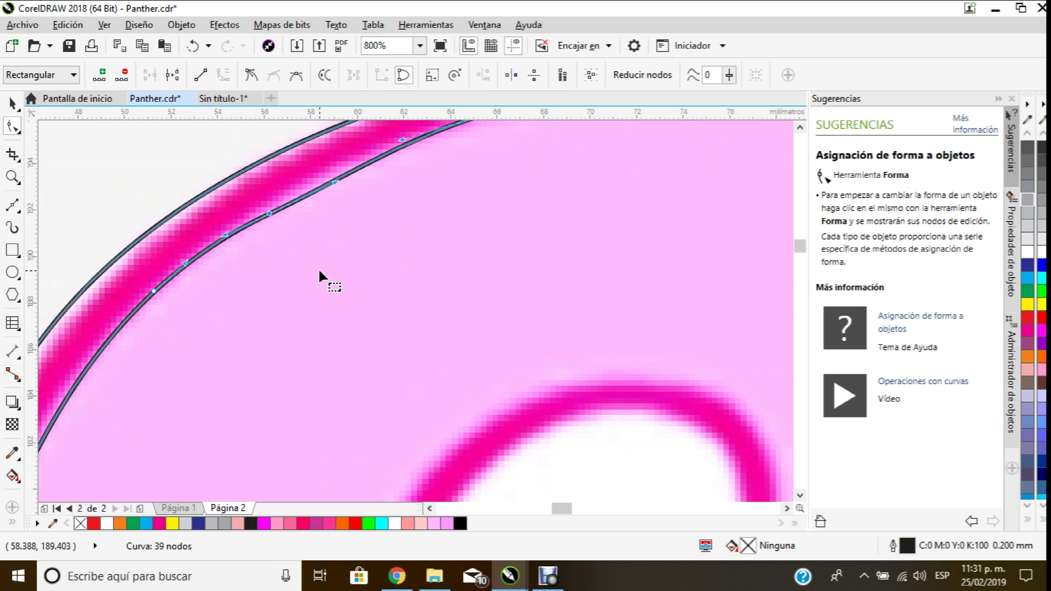
key(ctrl+z)
scroll(270, 241, down, 1)
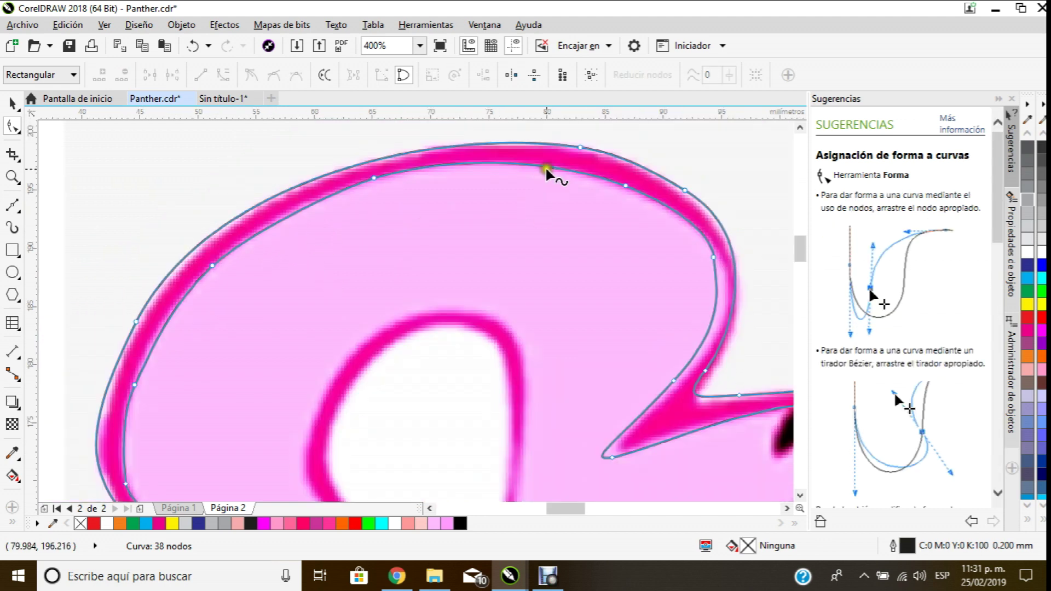
Step: Move the top node on the left ear's outer edge slightly along the contour with the Shape tool
scroll(546, 169, up, 1)
drag(645, 163, 664, 169)
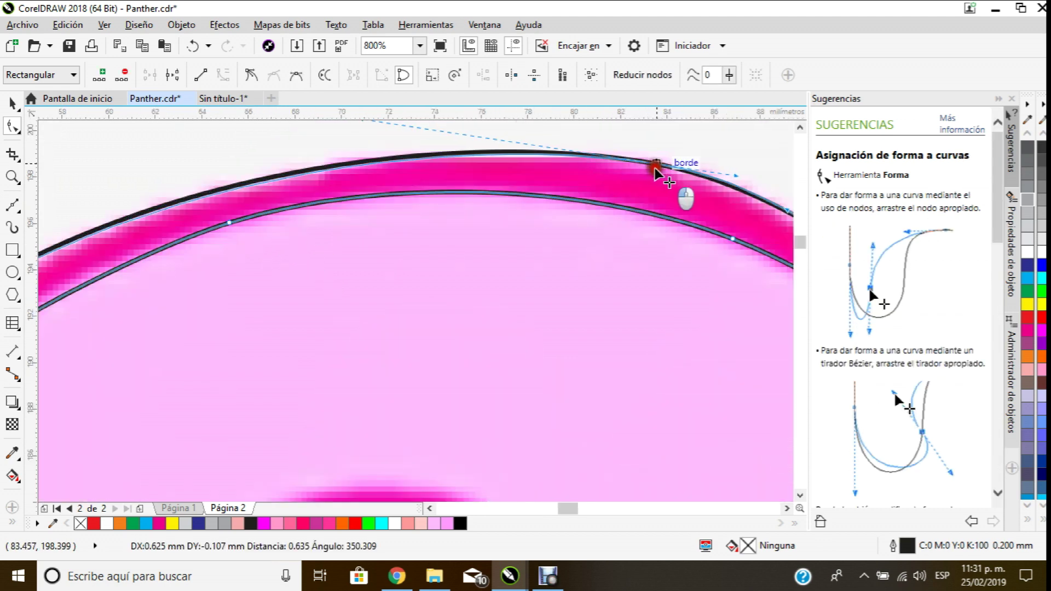
scroll(441, 170, down, 1)
Step: Add a node on the upper-right part of the left ear's outer edge, move it inward onto the contour, and delete the neighbouring node above it
scroll(667, 200, up, 2)
scroll(462, 241, down, 1)
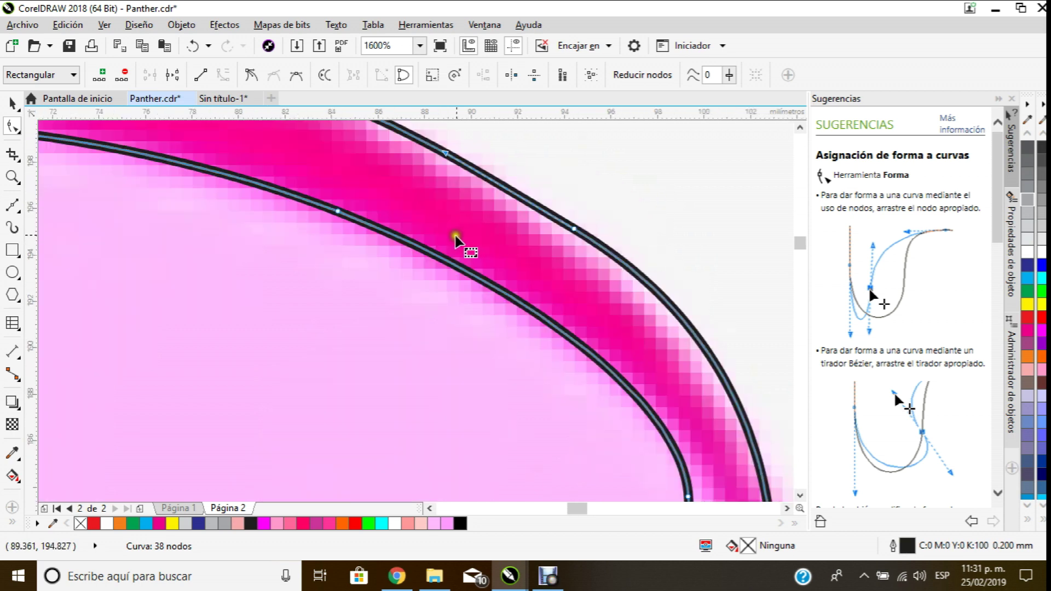
click(573, 282)
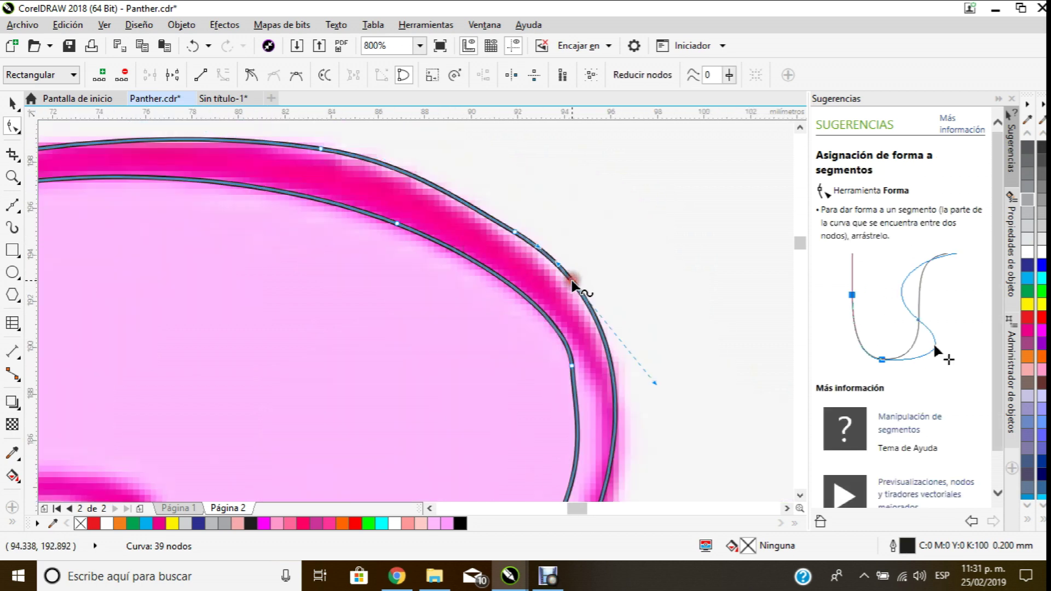
scroll(574, 281, up, 1)
drag(570, 279, 564, 295)
scroll(564, 296, down, 1)
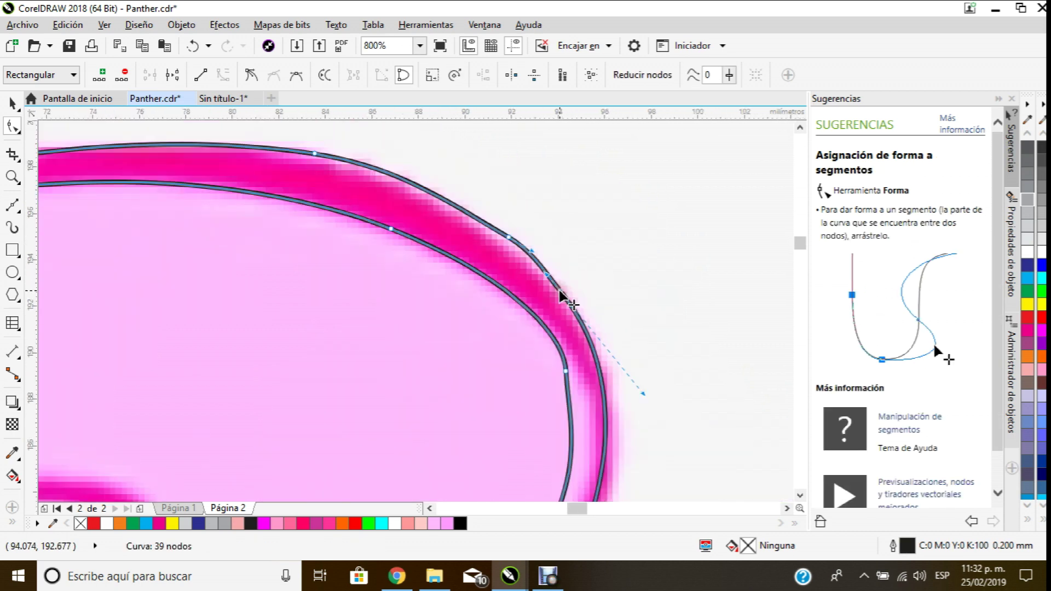
drag(554, 221, 493, 254)
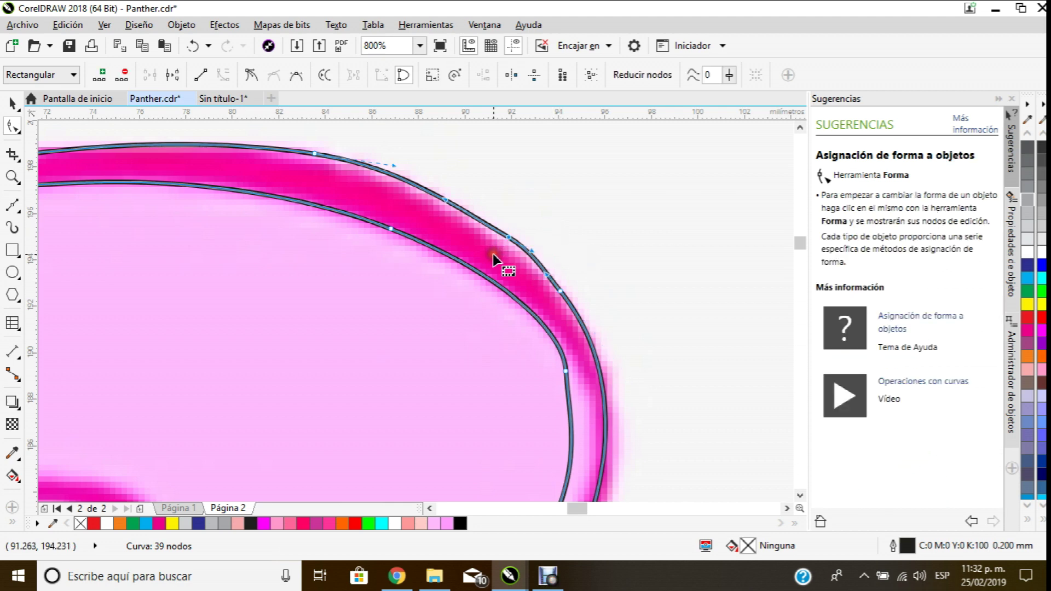
key(Delete)
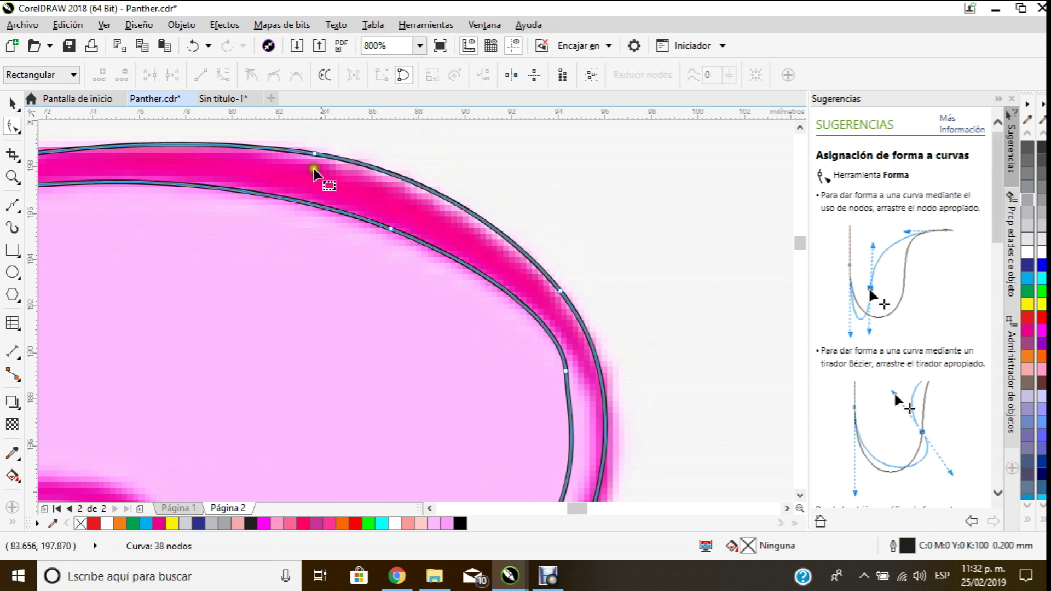
Step: Add a node farther down the right side of the left ear's outer edge, and delete the node just above it
double_click(596, 360)
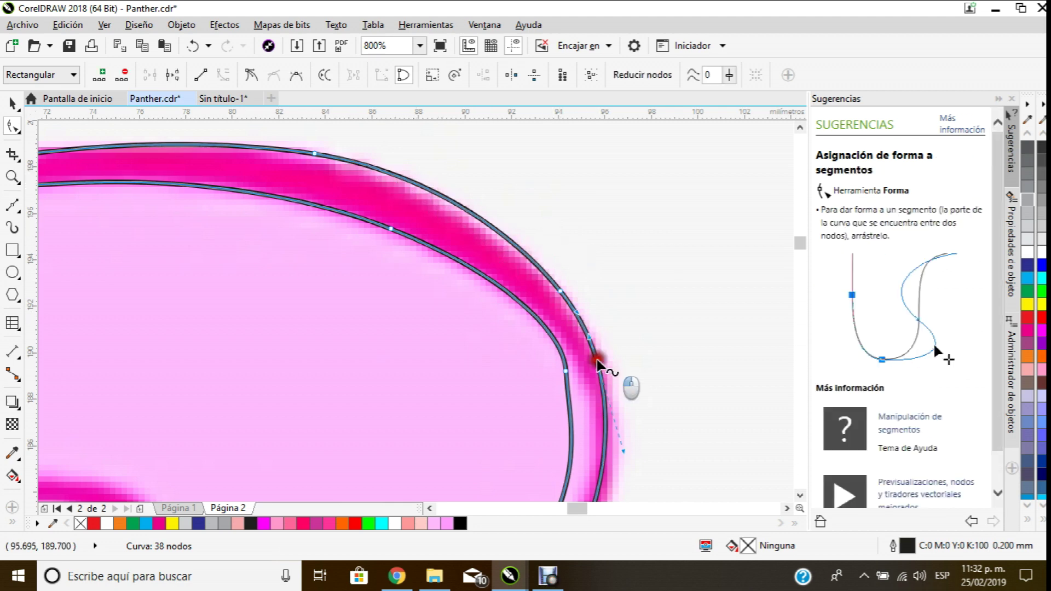
drag(598, 270, 544, 306)
key(Delete)
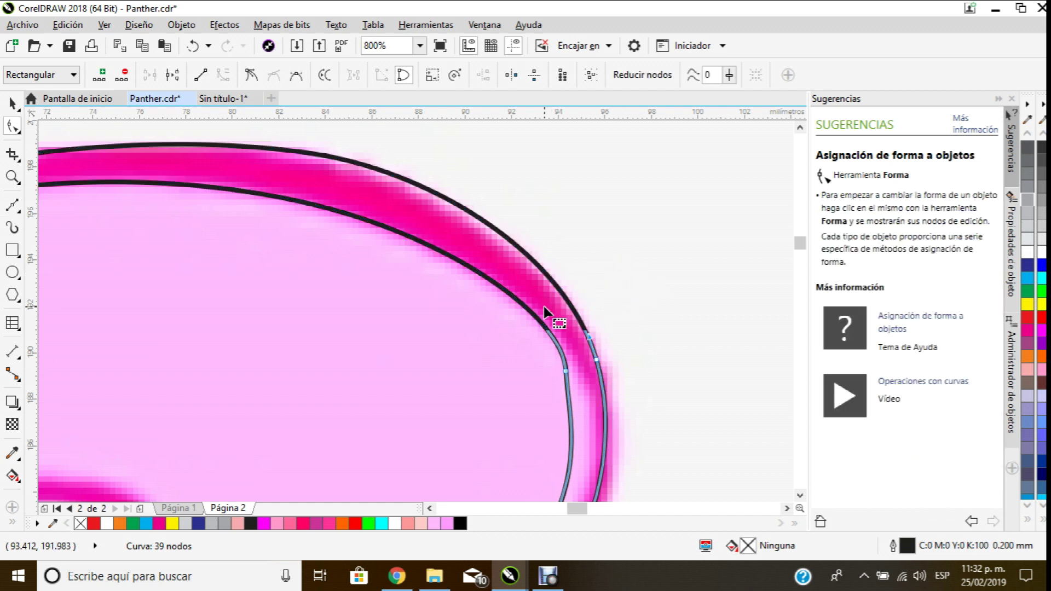
drag(321, 161, 310, 164)
scroll(413, 160, down, 3)
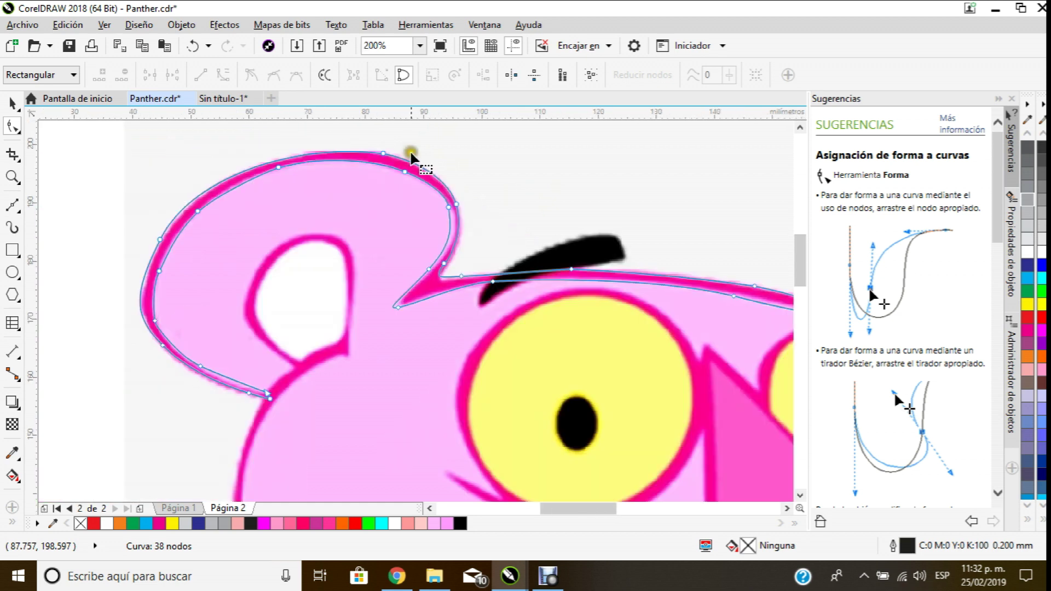
Step: Add a node on the lower-right bend of the left ear's outer edge and move it outward to the pink contour
scroll(481, 239, up, 3)
scroll(375, 312, down, 1)
scroll(381, 274, up, 2)
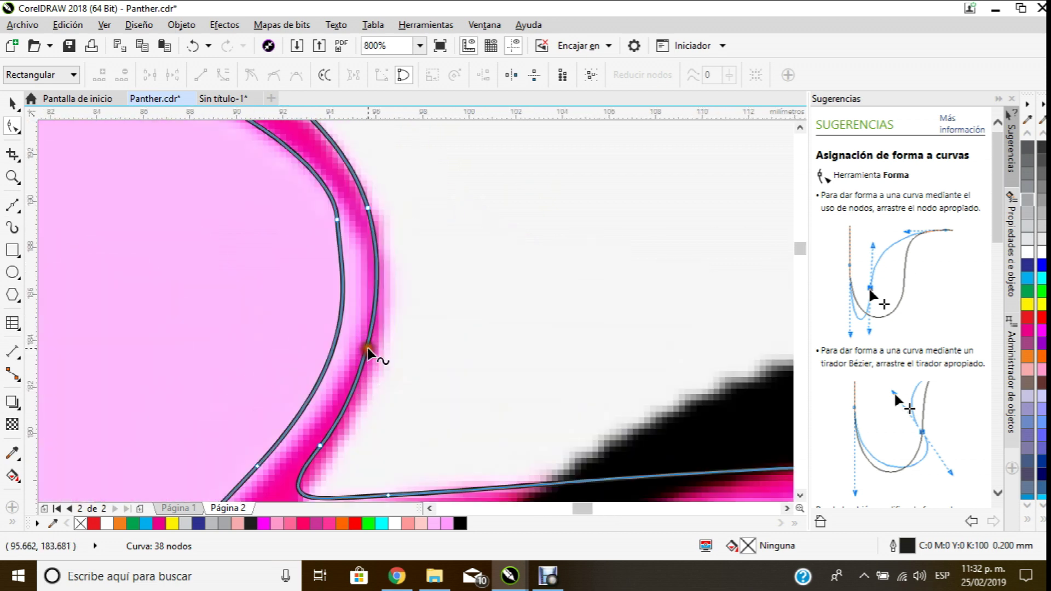
double_click(367, 347)
drag(367, 347, 381, 347)
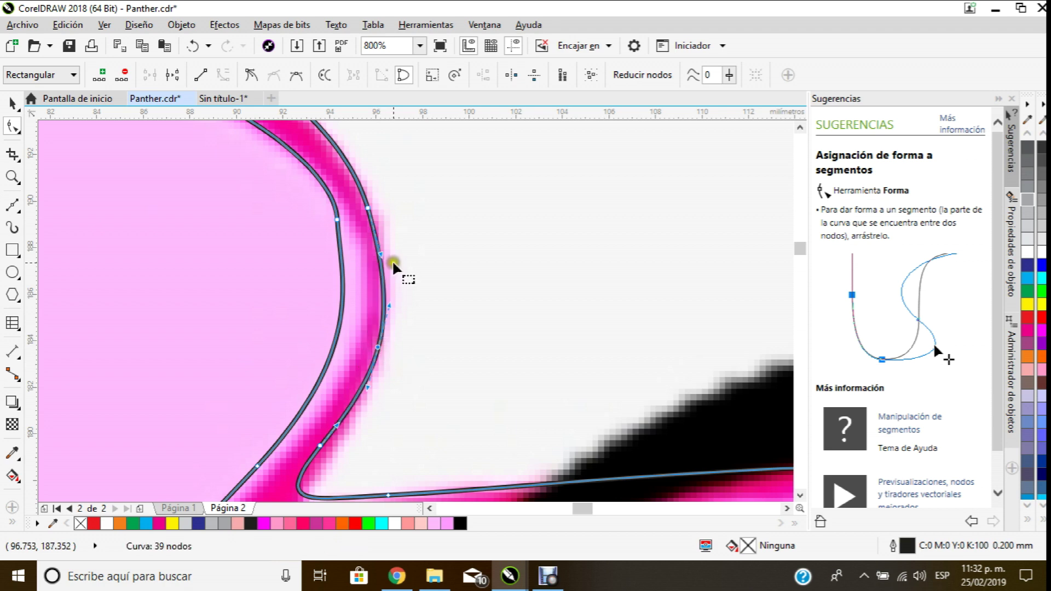
Step: Add a node higher on the left ear's outer right edge, and delete the node just below it
scroll(392, 260, down, 1)
scroll(377, 186, up, 1)
double_click(353, 225)
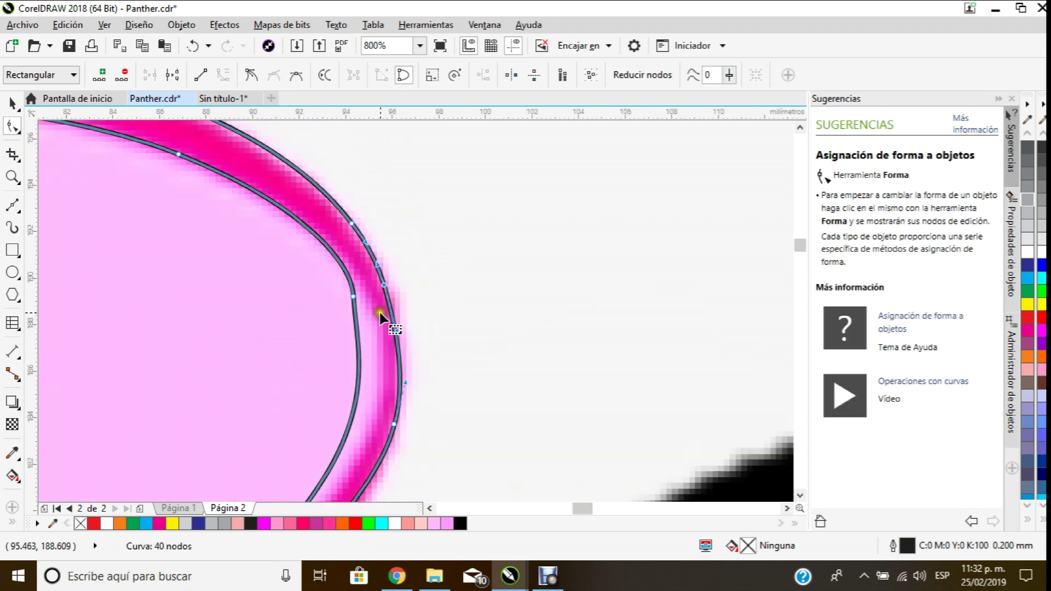
key(Delete)
Step: Move a node into the notch where the left ear's outer edge meets the forehead, and shape the corner with an added node
scroll(405, 329, down, 1)
scroll(376, 433, up, 1)
drag(378, 437, 364, 456)
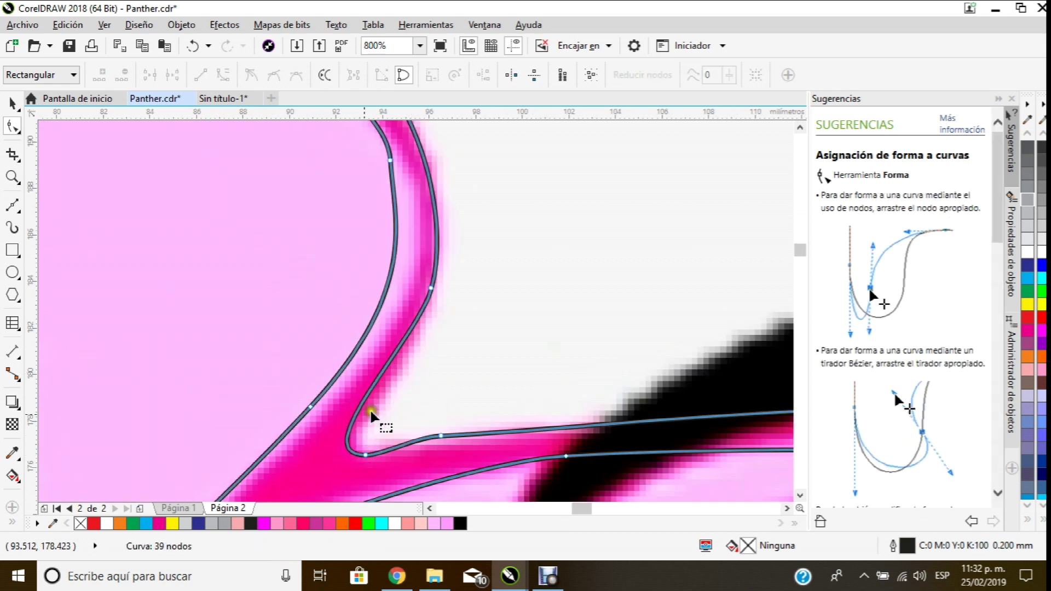
drag(348, 441, 363, 434)
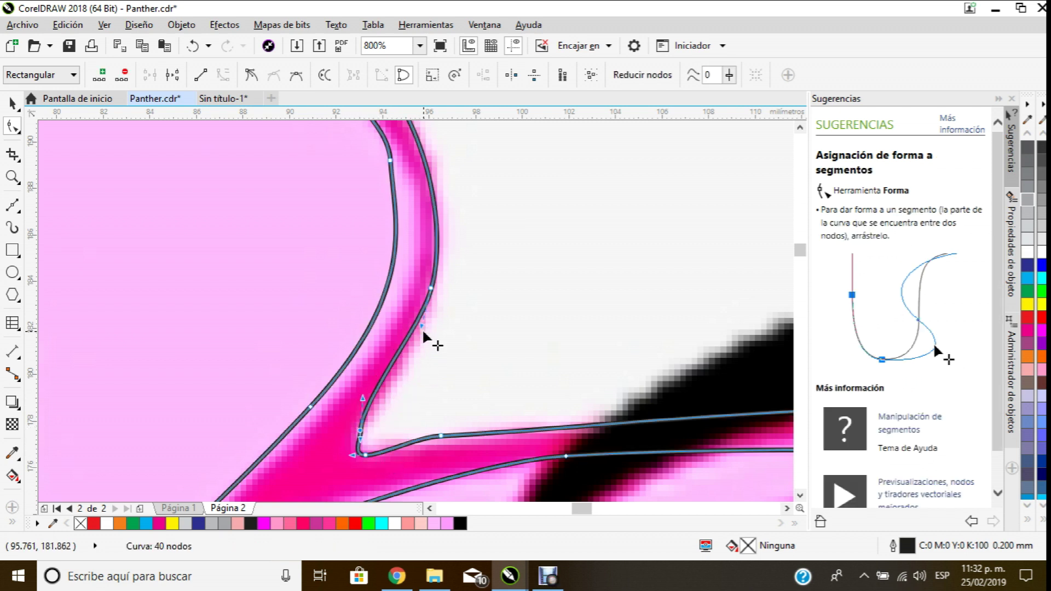
Step: Add a node on the forehead's upper edge beside the left eyebrow, and delete the neighbouring node nearer the ear
double_click(585, 427)
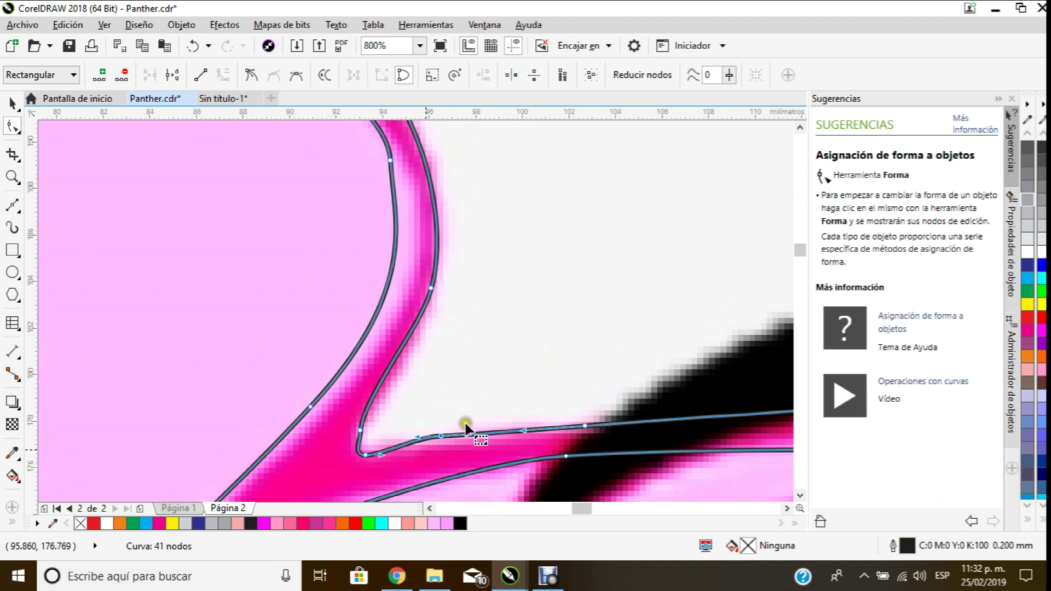
key(ctrl+z)
scroll(465, 420, down, 3)
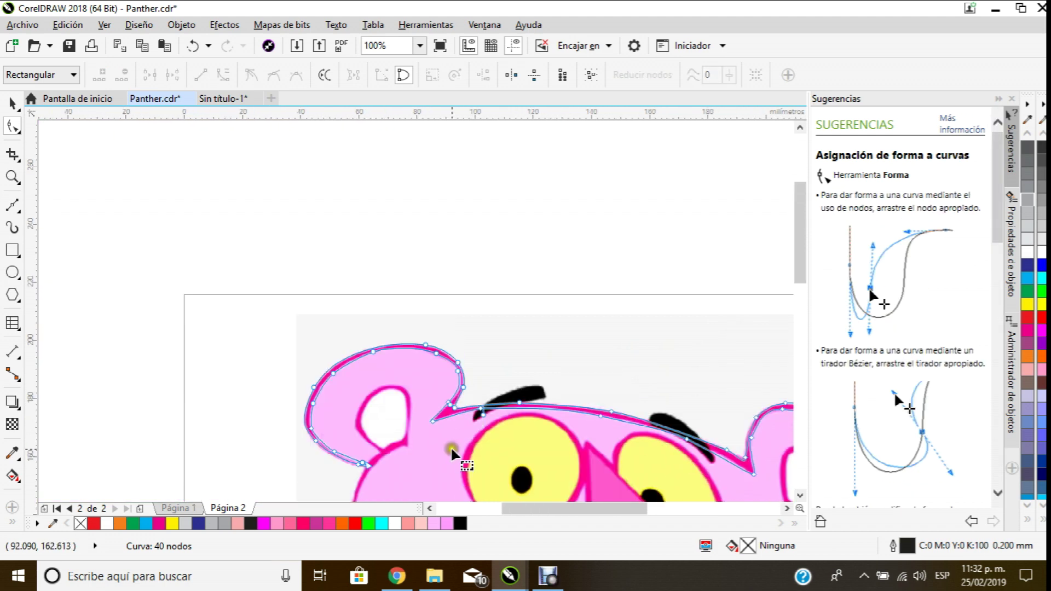
Step: Shift the node on the forehead's upper edge at the left eyebrow slightly toward the forehead's middle
scroll(435, 434, up, 3)
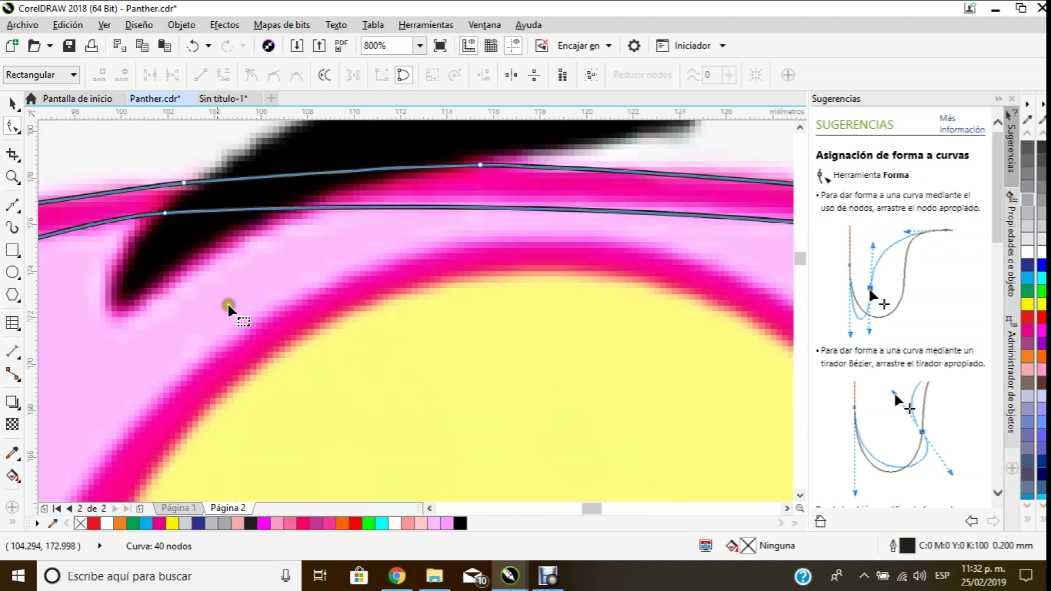
drag(182, 186, 196, 181)
scroll(236, 217, down, 3)
scroll(236, 216, down, 1)
Step: Move the node in the notch where the forehead's upper edge meets the right ear upward to fit the contour
scroll(222, 286, up, 1)
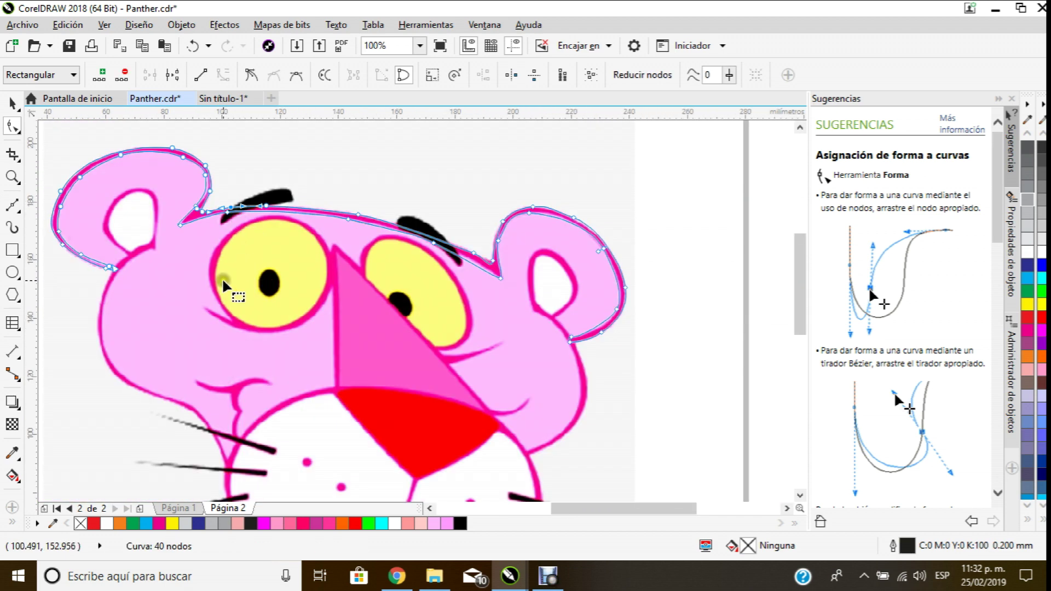
scroll(530, 230, up, 1)
scroll(530, 230, up, 2)
drag(416, 399, 411, 374)
scroll(410, 374, down, 2)
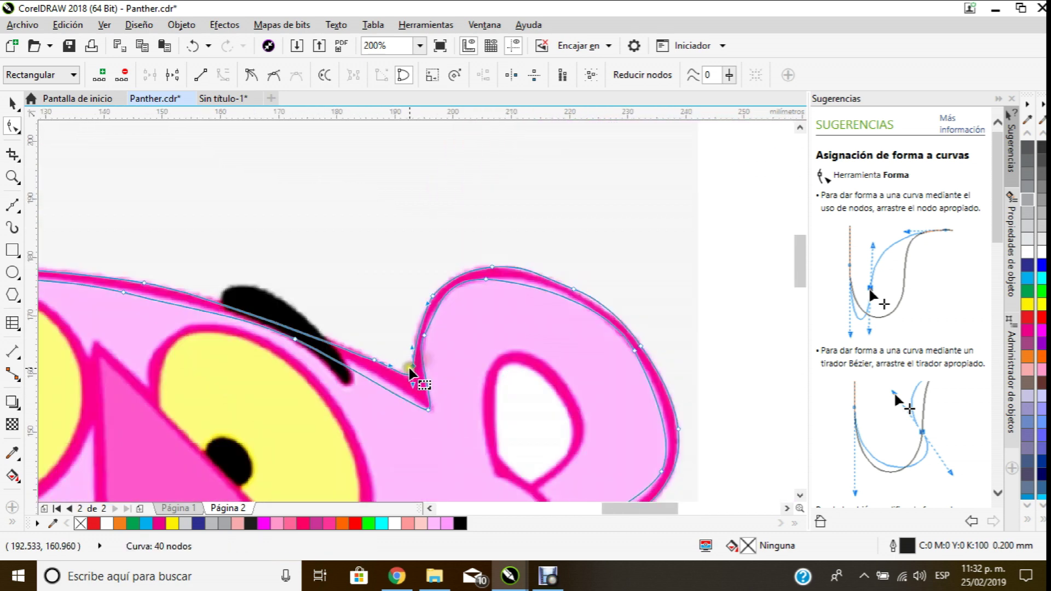
Step: Add a node on the forehead's lower edge near the right ear, move it up onto the contour, and delete the neighbouring node at the eyebrow
scroll(397, 394, up, 1)
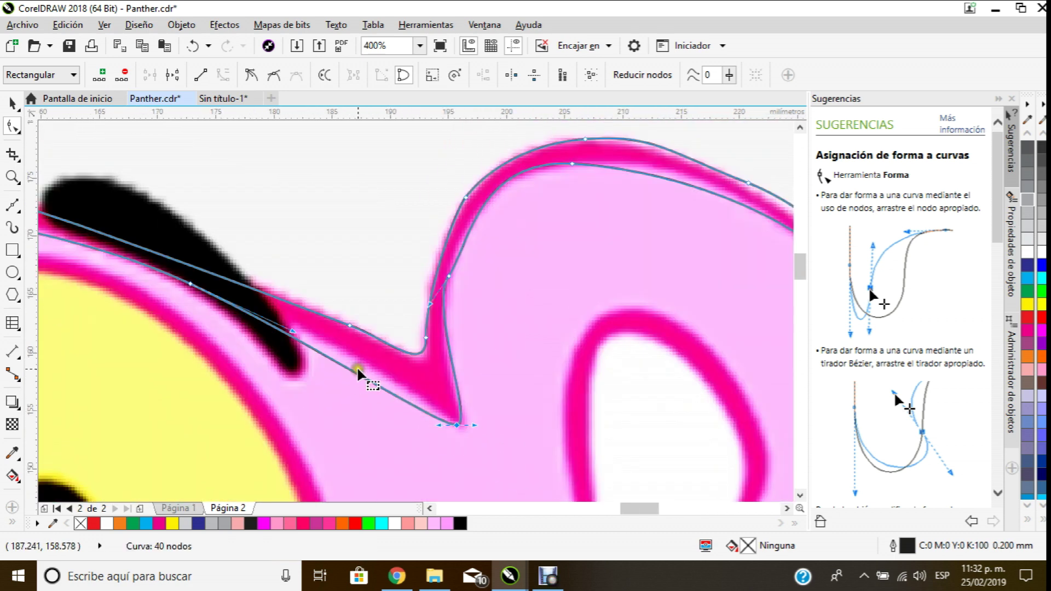
drag(356, 373, 356, 365)
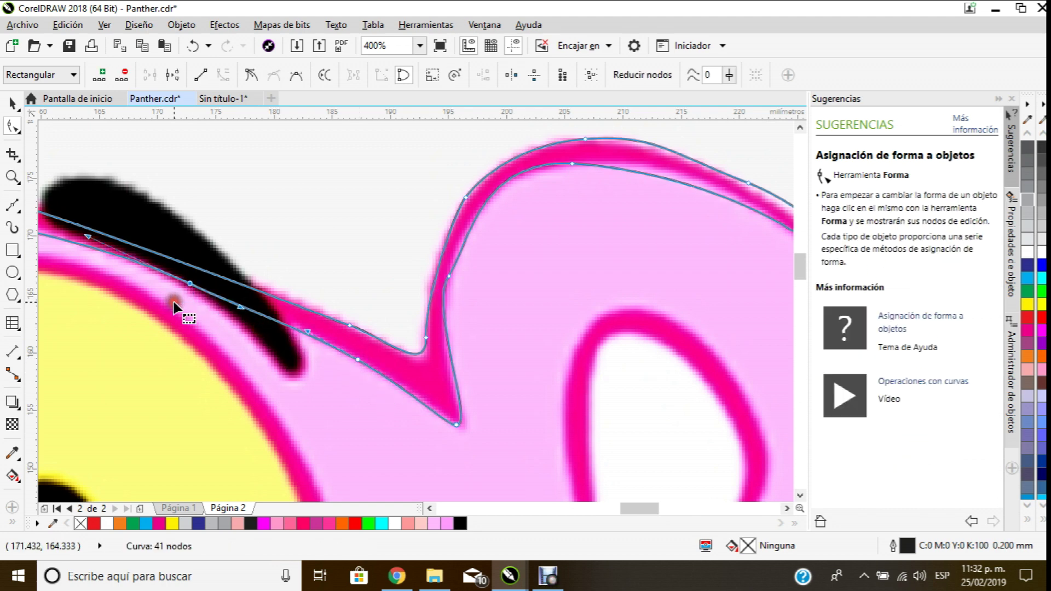
key(Delete)
Step: Fill the closed ears-and-forehead shape with pure green (R:0 G:255 B:0) and deselect it
scroll(236, 304, down, 4)
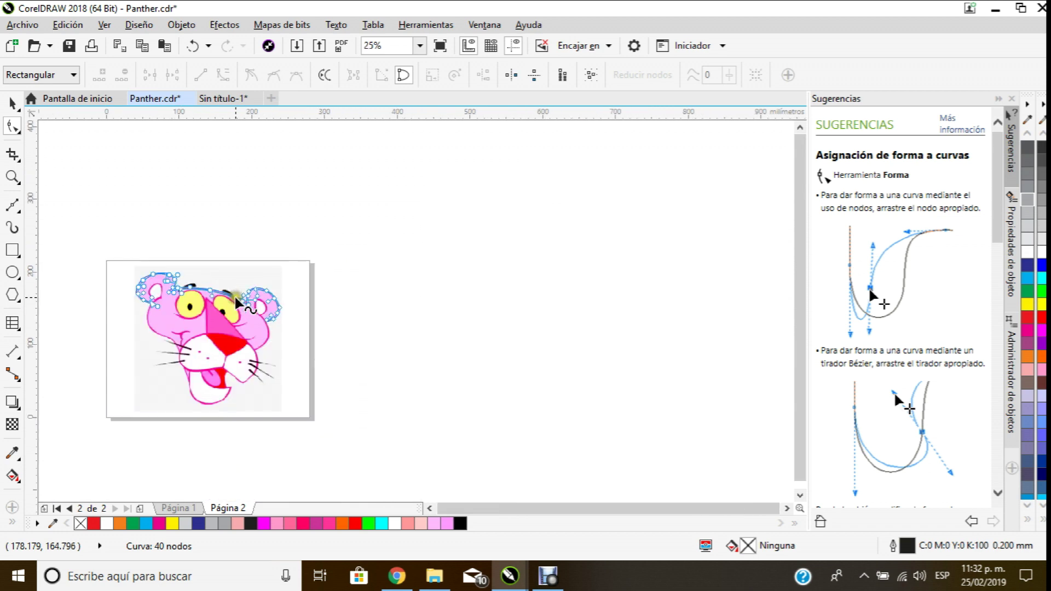
scroll(136, 308, up, 1)
scroll(73, 208, up, 1)
click(12, 103)
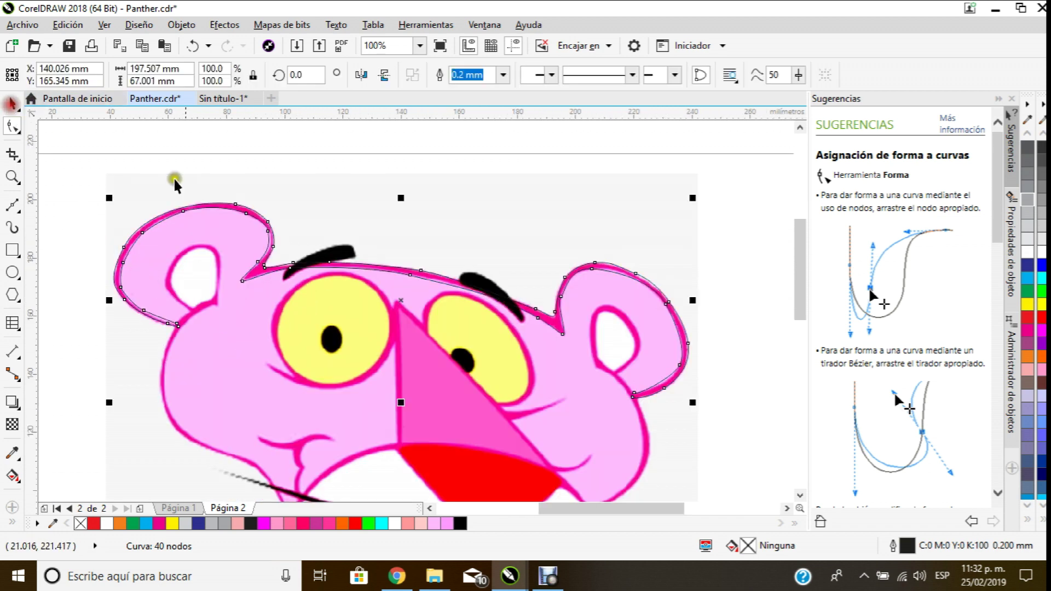
click(1043, 296)
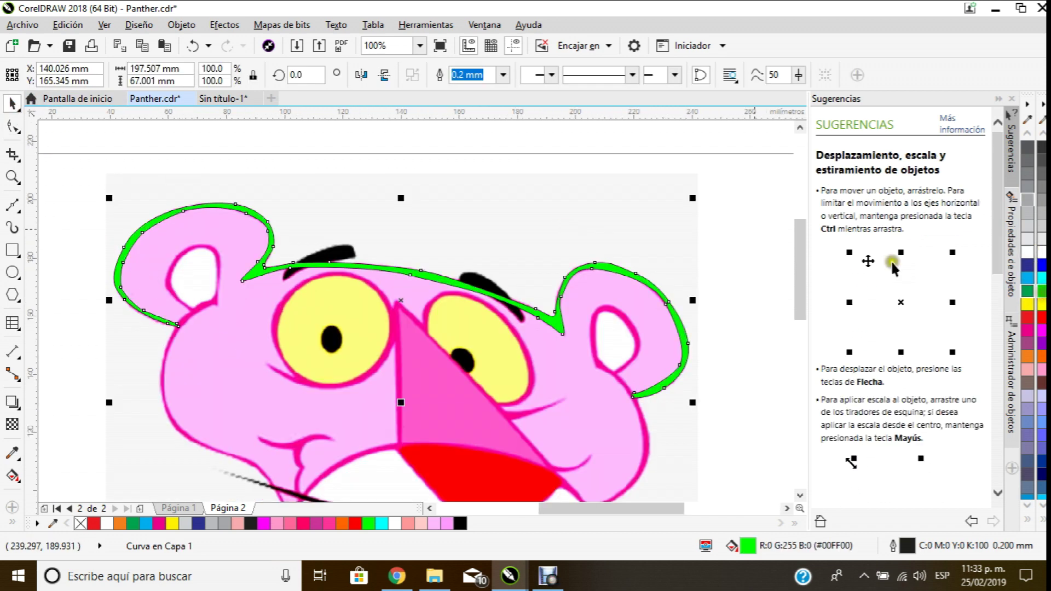
click(448, 212)
scroll(436, 200, down, 1)
scroll(423, 219, up, 1)
scroll(396, 208, down, 1)
scroll(343, 282, up, 1)
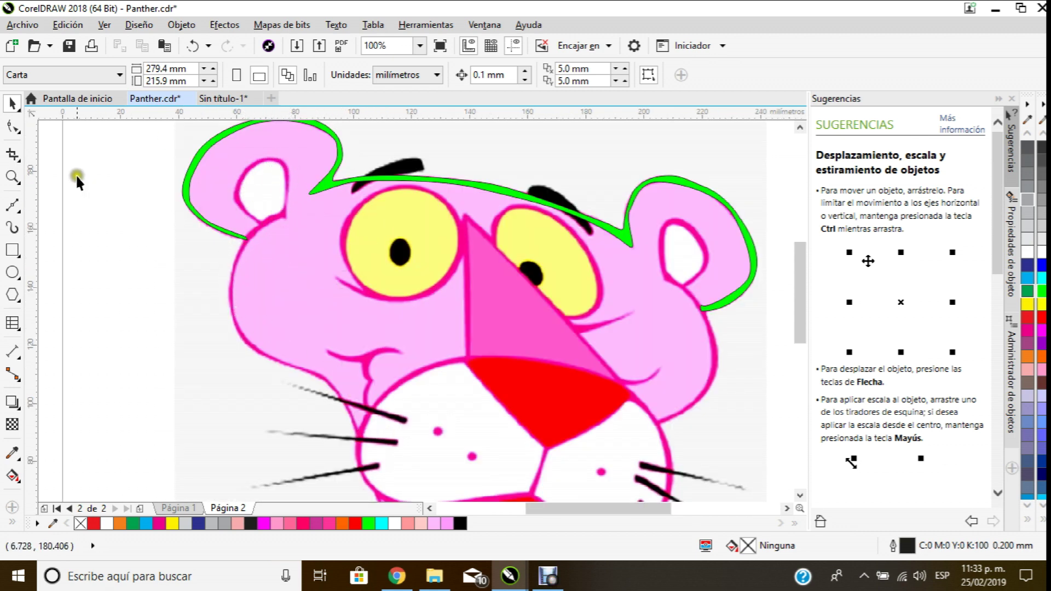
click(13, 204)
scroll(378, 383, up, 1)
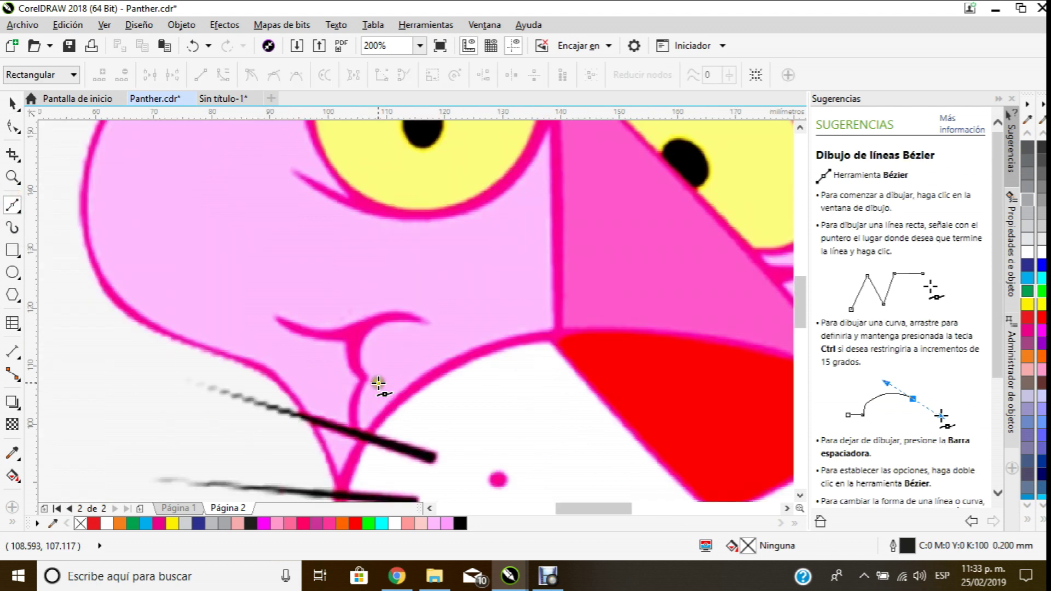
drag(296, 390, 273, 378)
mouse_move(208, 350)
mouse_down()
mouse_move(179, 330)
mouse_move(164, 331)
mouse_move(181, 340)
mouse_move(153, 341)
mouse_up()
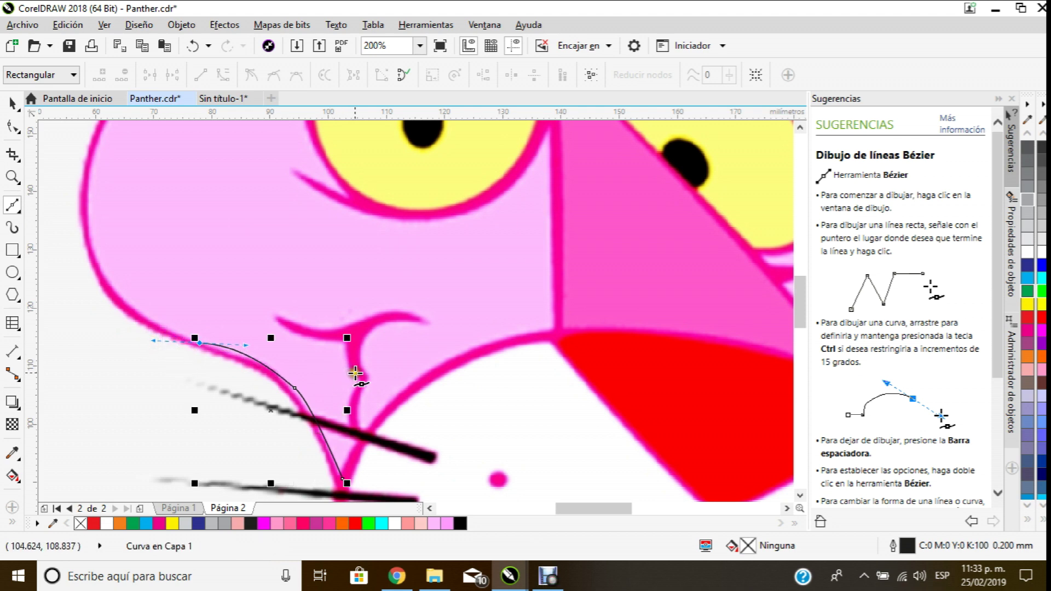
key(Delete)
Step: Trace the left cheek outline's inner edge as a Bézier curve from its lower tip at the whiskers up to the ear opening's lower corner
click(336, 479)
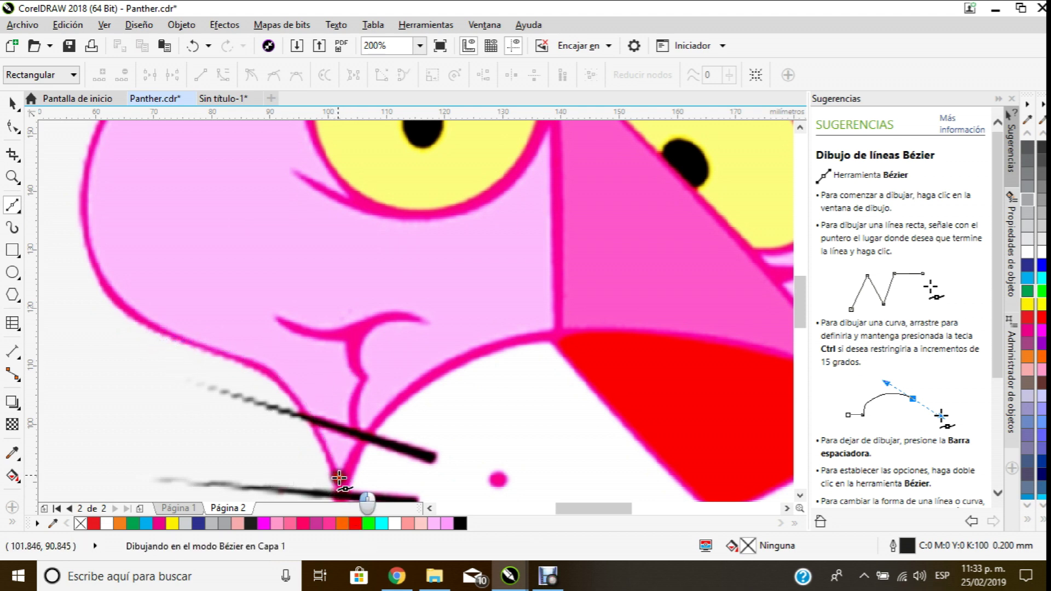
drag(296, 398, 230, 354)
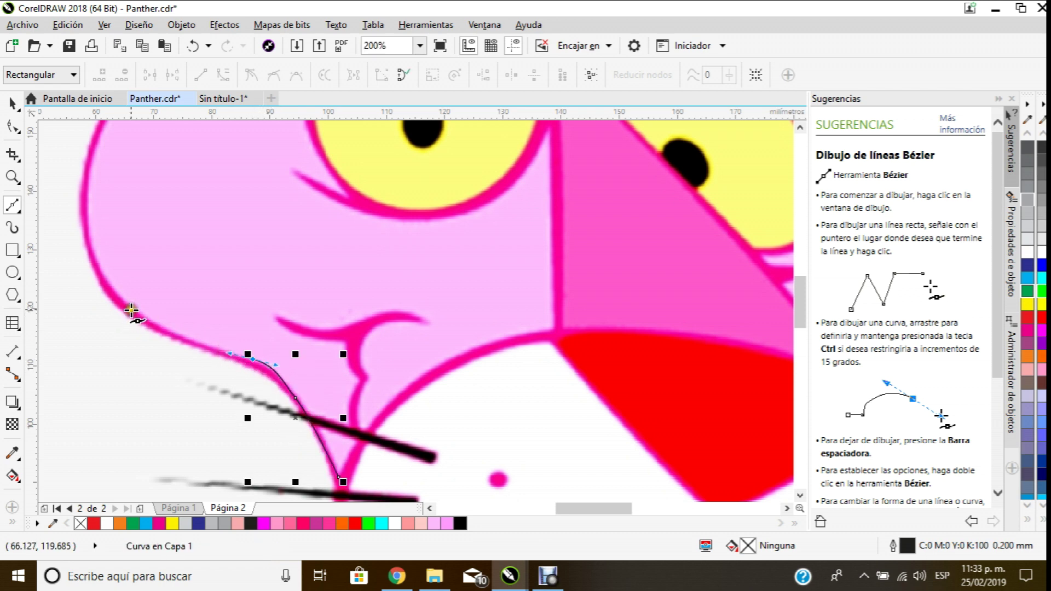
click(159, 323)
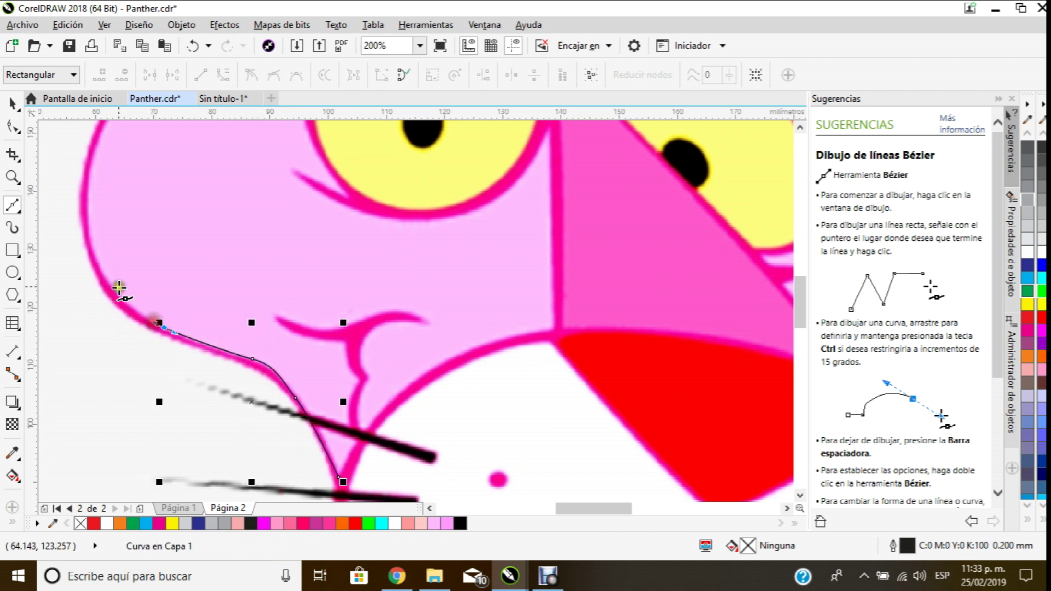
drag(101, 267, 90, 241)
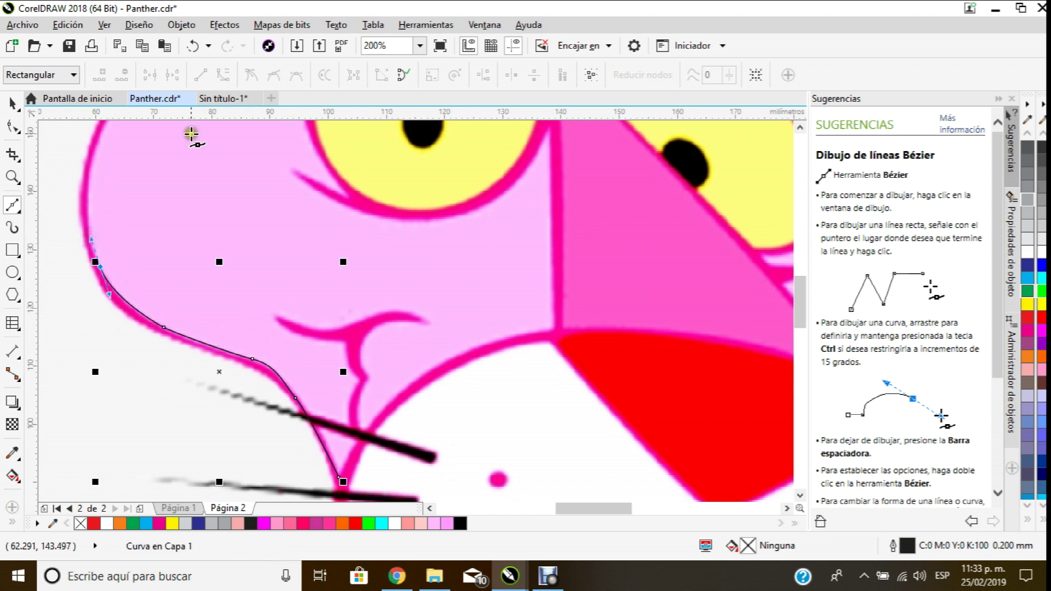
scroll(192, 134, down, 2)
scroll(164, 230, up, 2)
drag(165, 272, 172, 218)
scroll(170, 258, down, 2)
scroll(181, 241, up, 2)
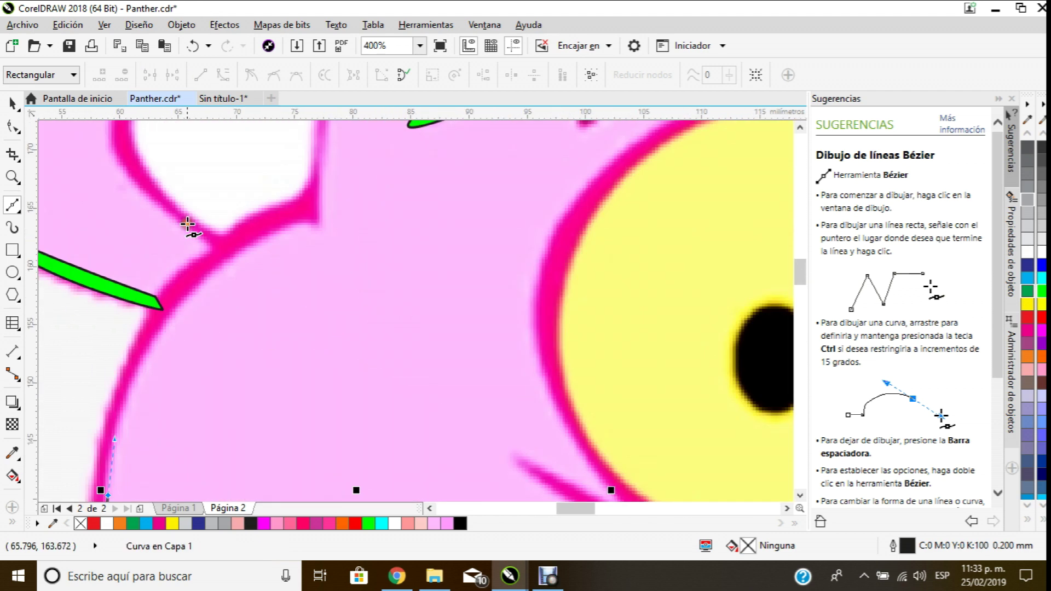
drag(156, 334, 188, 293)
drag(291, 221, 323, 251)
scroll(328, 193, down, 2)
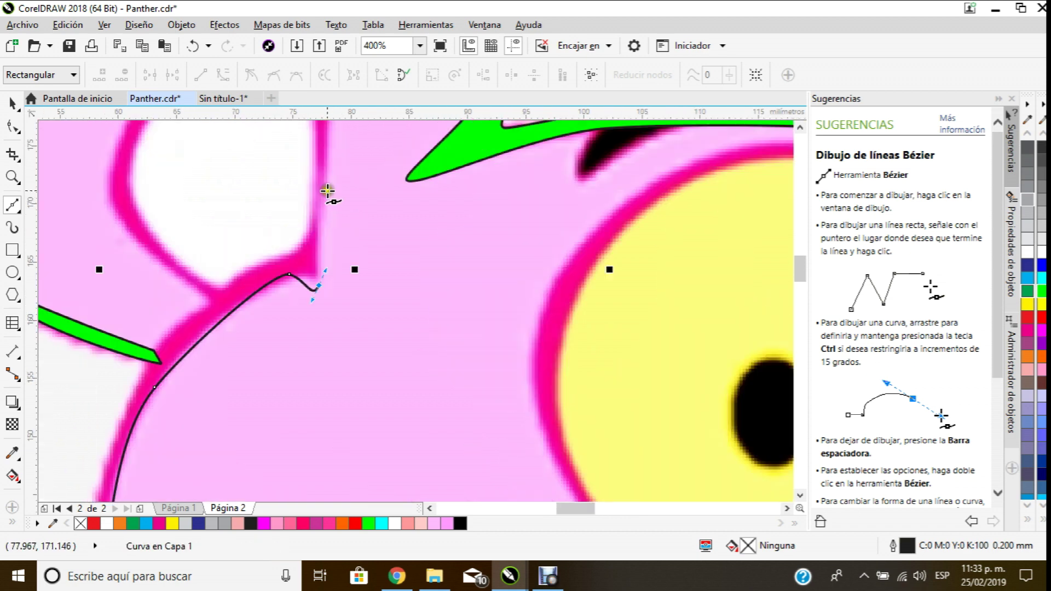
Step: Continue the Bézier curve around the outer edge of the left ear opening's pink outline, back down toward the cheek line
scroll(305, 228, up, 3)
drag(329, 200, 326, 188)
drag(278, 131, 221, 167)
drag(171, 199, 150, 218)
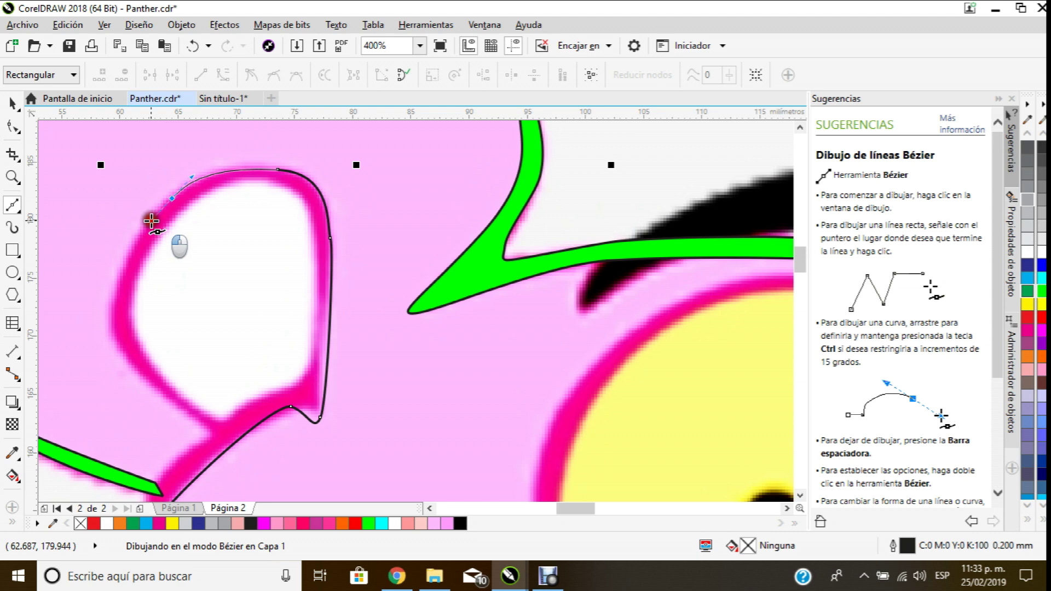
drag(116, 293, 115, 329)
drag(138, 371, 170, 404)
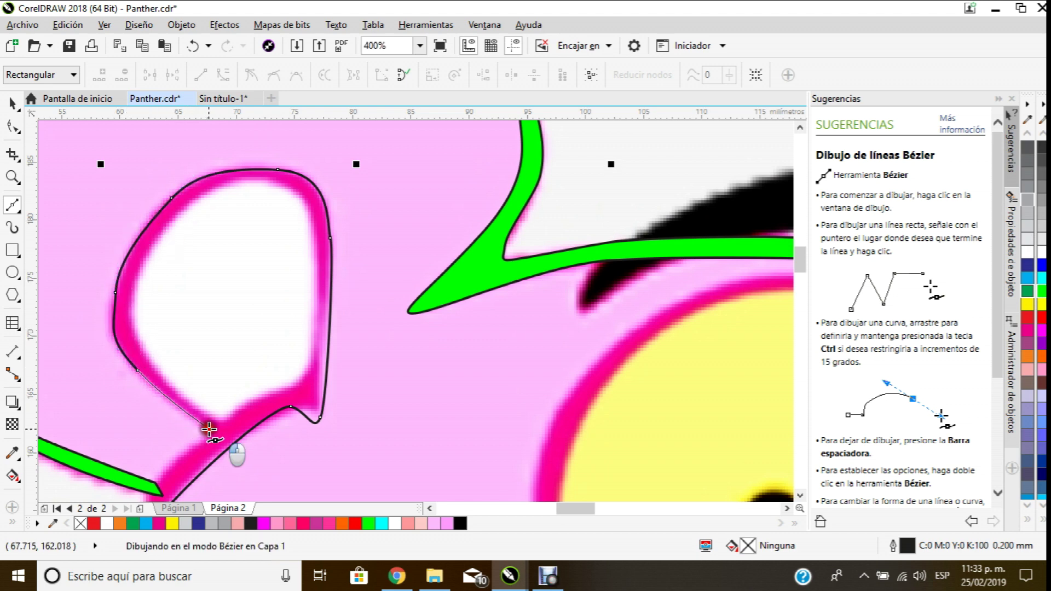
Step: Trace the cheek outline's outer edge from the ear junction down to the lower curve of the cheek
scroll(214, 433, down, 5)
scroll(227, 432, up, 5)
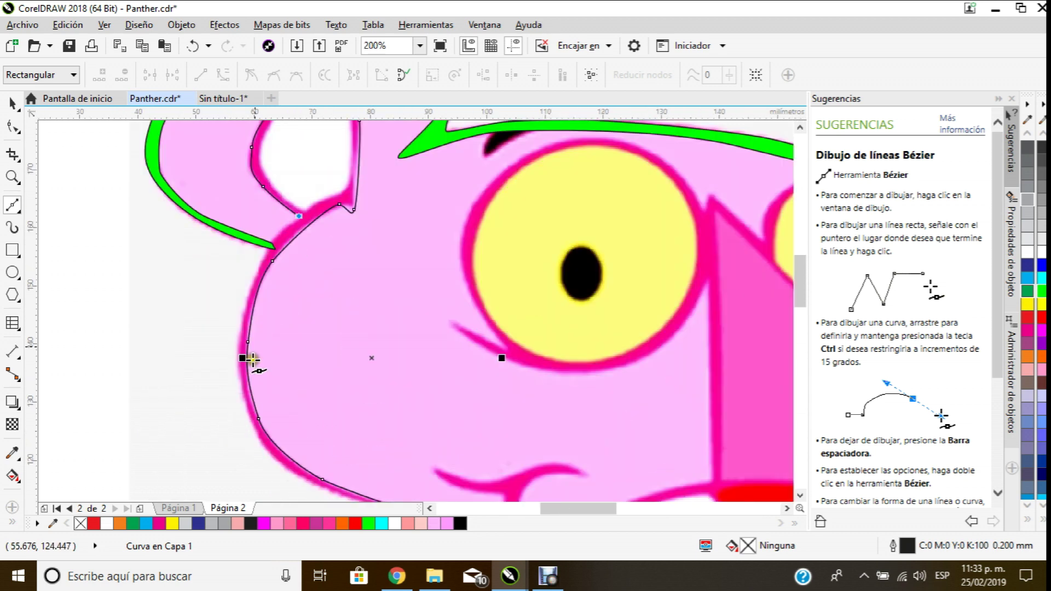
drag(237, 365, 210, 433)
drag(209, 433, 210, 433)
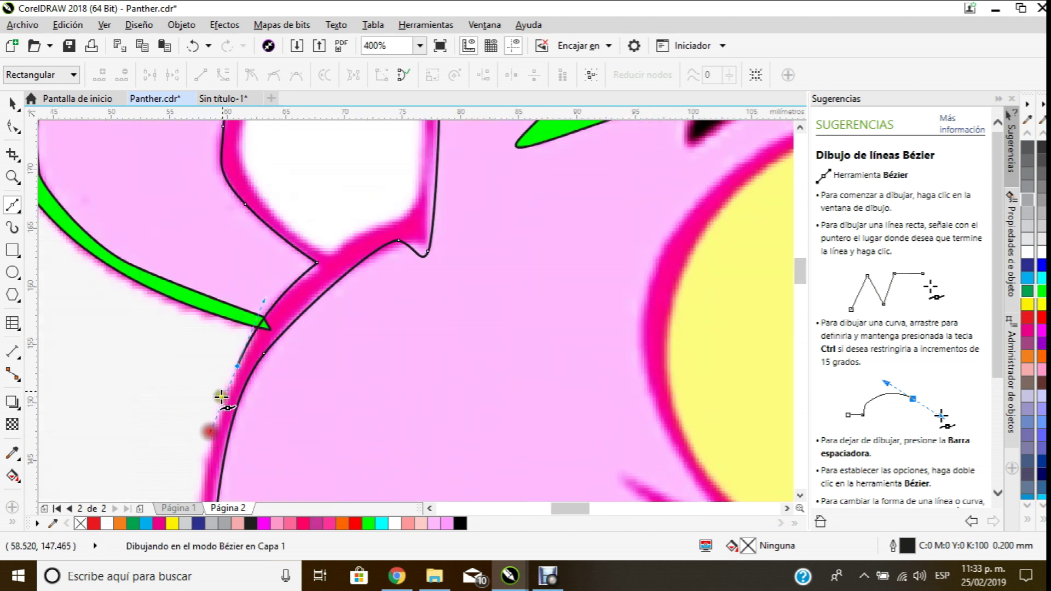
scroll(230, 372, down, 3)
scroll(238, 329, up, 3)
drag(248, 264, 296, 383)
scroll(244, 282, down, 3)
scroll(241, 323, up, 3)
drag(384, 454, 422, 481)
scroll(333, 316, down, 3)
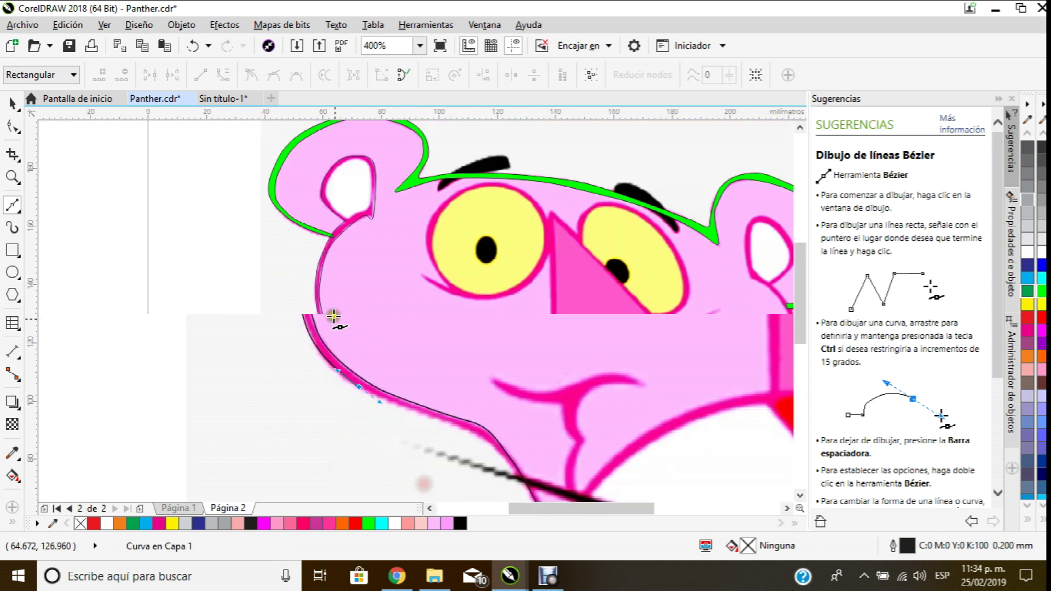
Step: Continue along the cheek outline's lower outer edge past the whisker and close the Bézier shape at its starting node
scroll(334, 317, up, 3)
drag(404, 390, 405, 390)
drag(481, 418, 504, 434)
scroll(414, 339, down, 2)
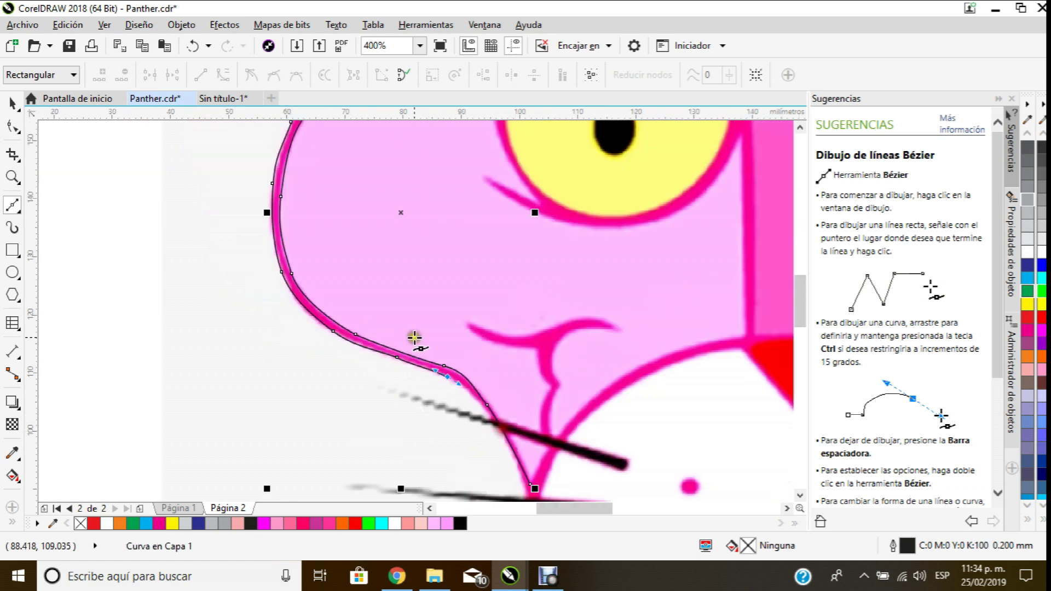
scroll(415, 337, down, 2)
scroll(446, 398, up, 2)
click(422, 311)
drag(422, 311, 437, 337)
mouse_move(498, 464)
mouse_down()
mouse_move(504, 480)
mouse_move(509, 467)
mouse_up()
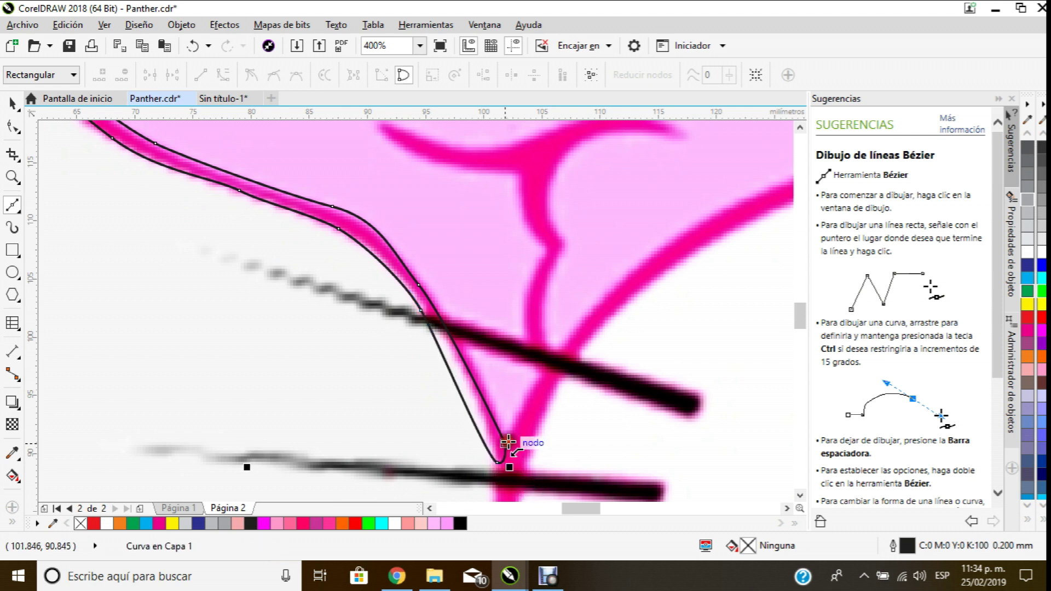
scroll(445, 305, down, 3)
scroll(288, 227, up, 1)
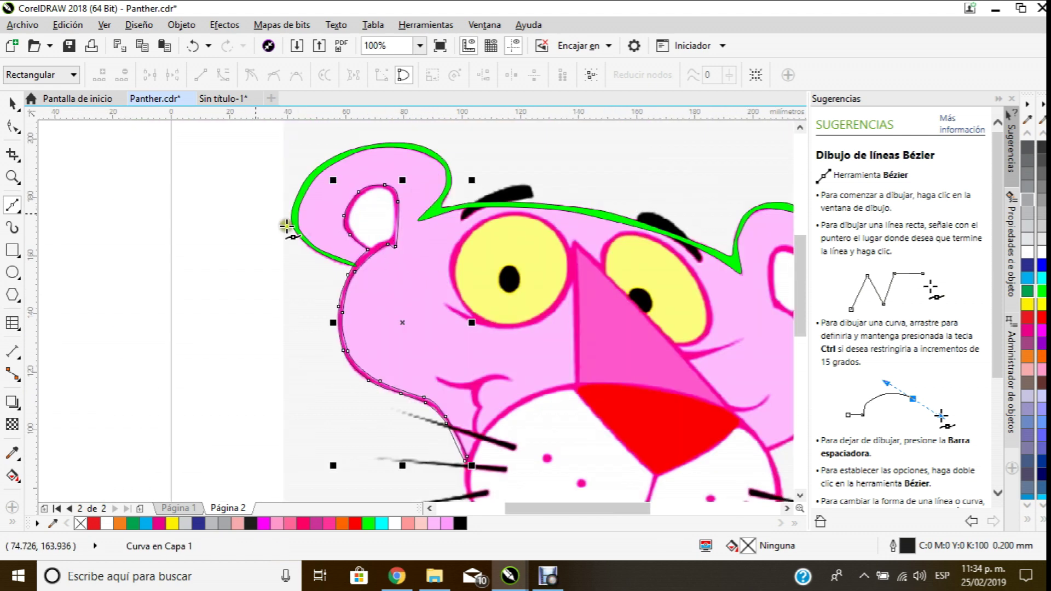
Step: Try red and pure green (R:0 G:255 B:0) fills on the closed cheek-and-ear shape, then remove the fill and deselect it
click(13, 104)
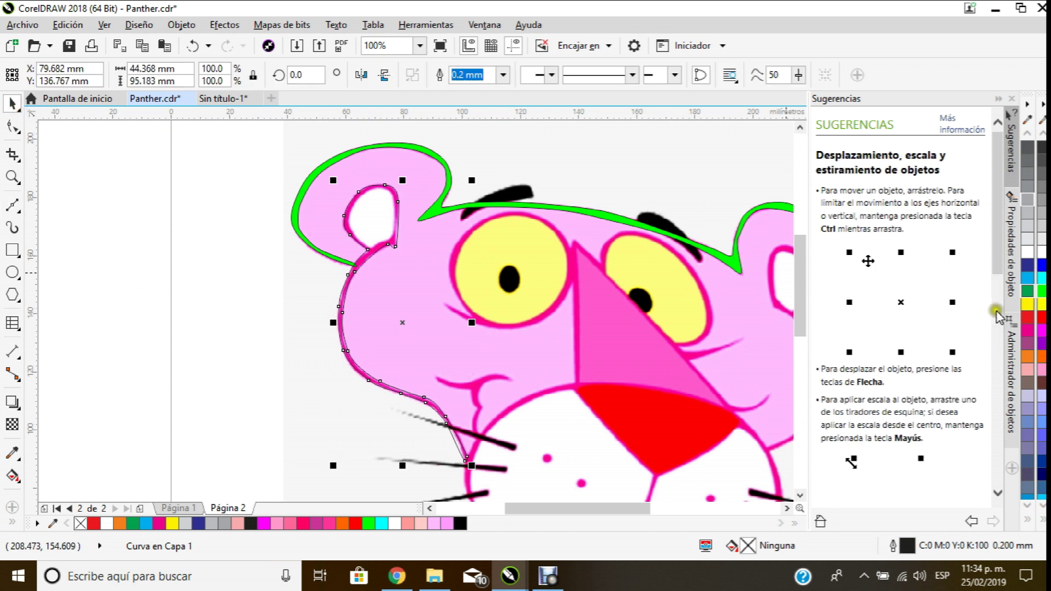
click(1032, 318)
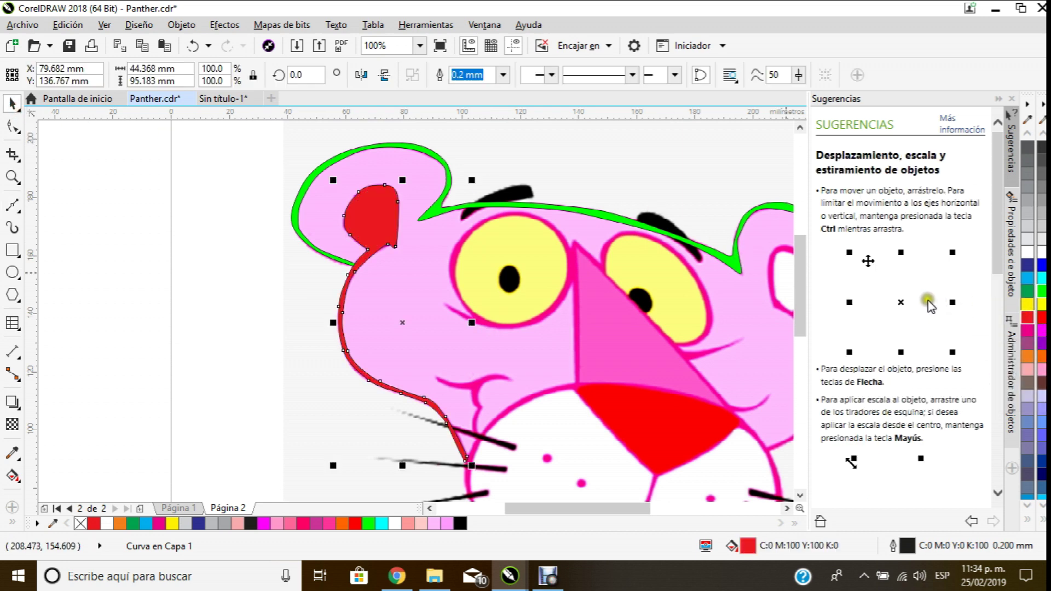
click(1042, 291)
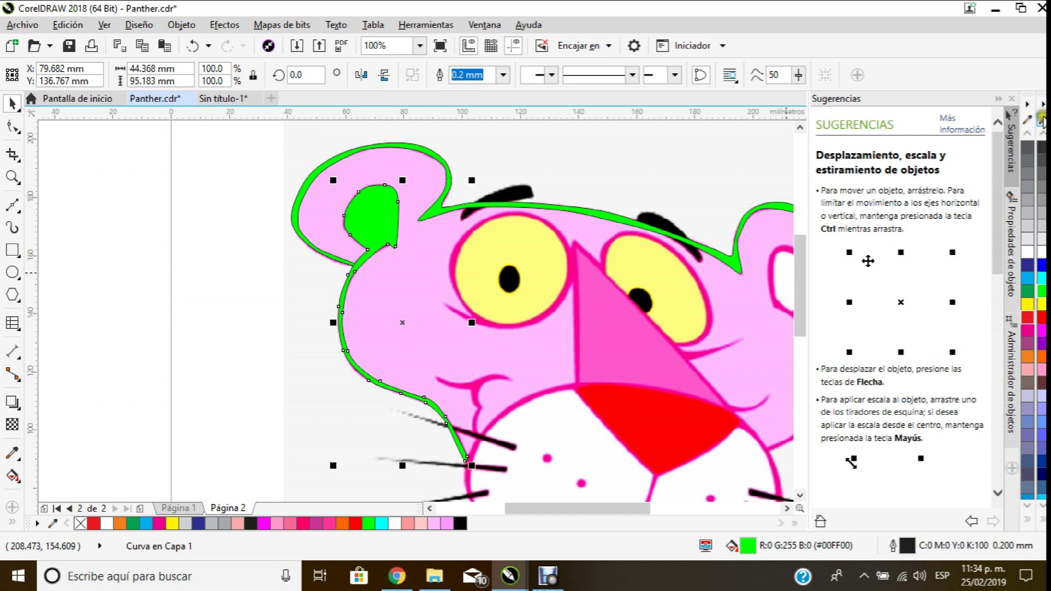
click(269, 222)
click(425, 210)
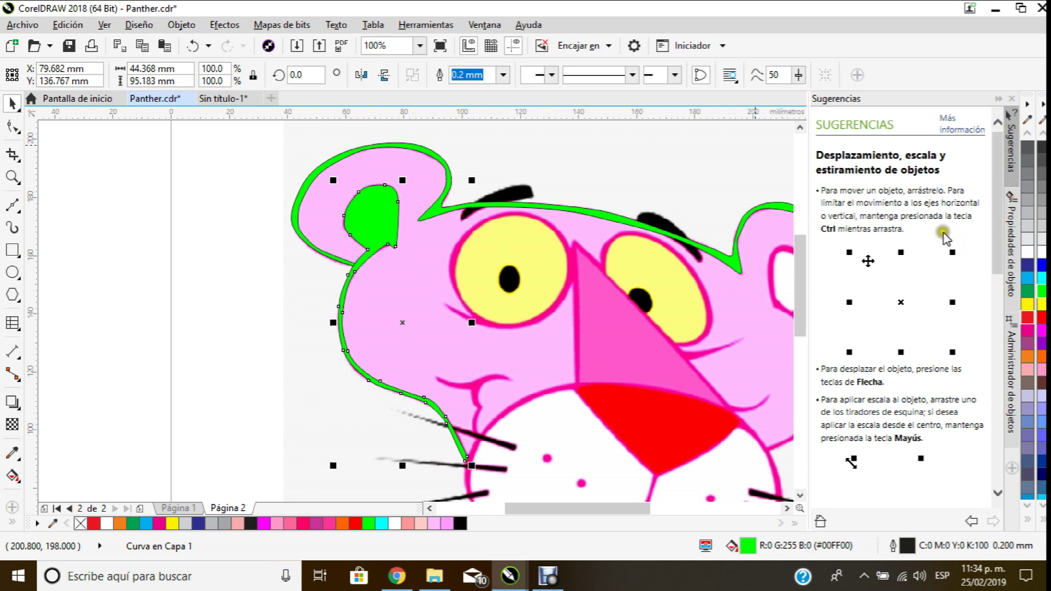
click(1043, 131)
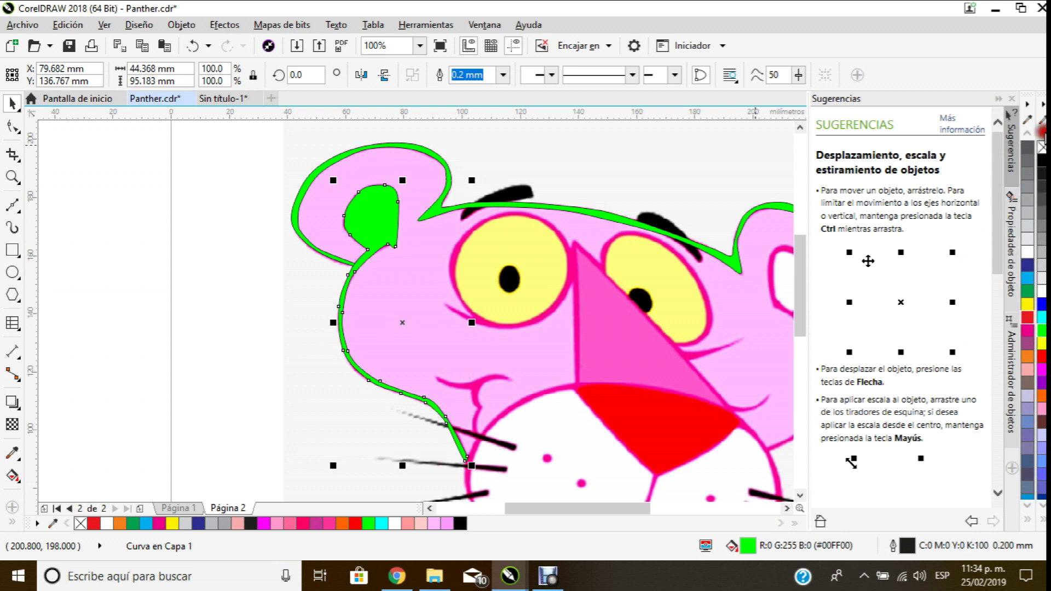
click(1042, 147)
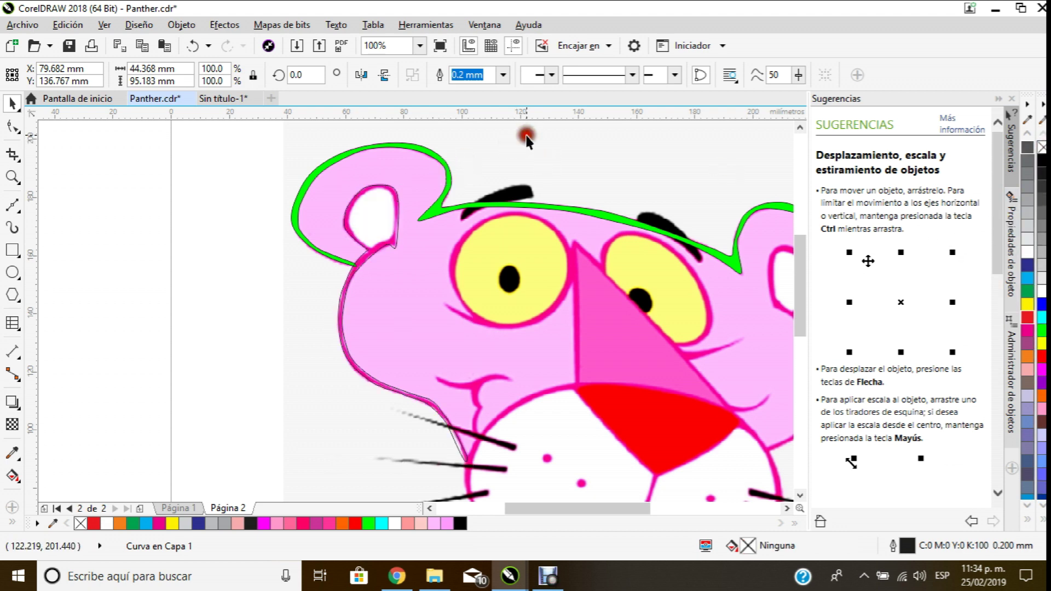
click(526, 140)
Step: Trace the white opening of the left ear as a closed Bézier shape along the inner edge of its pink outline
scroll(333, 208, up, 3)
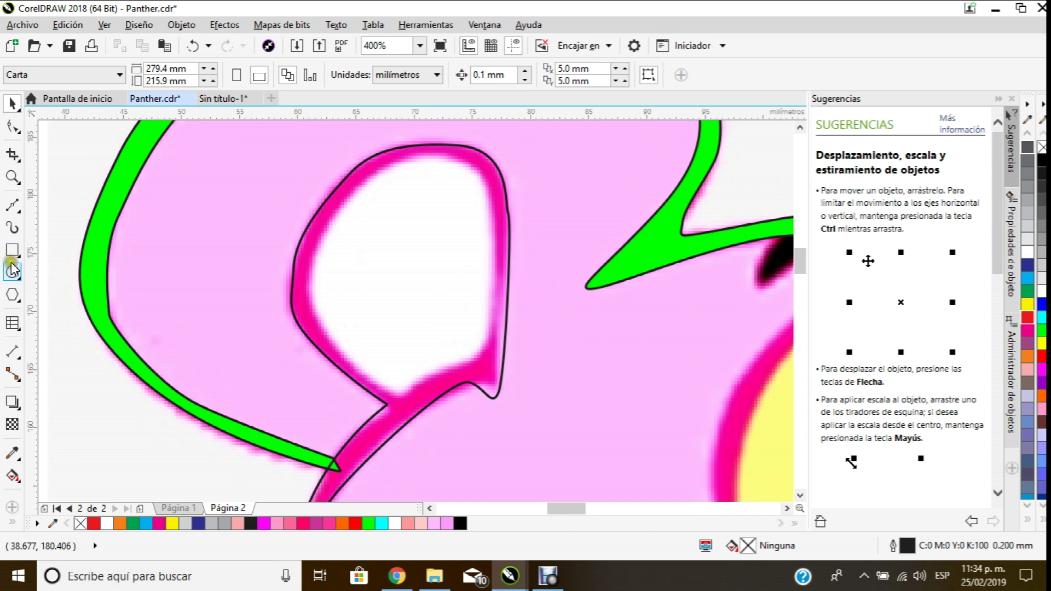
click(12, 205)
click(432, 156)
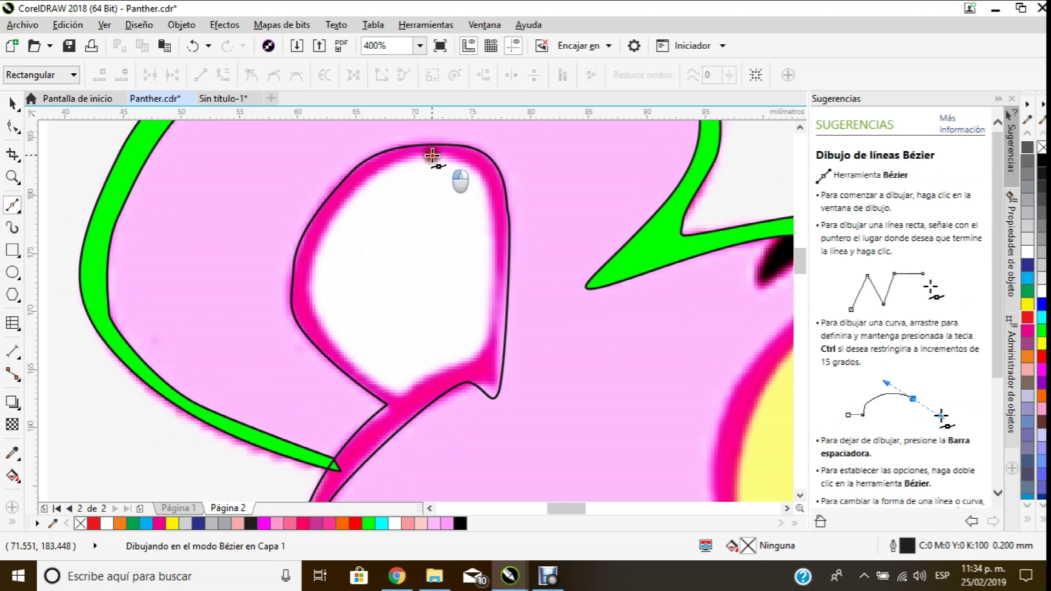
drag(372, 184, 351, 205)
drag(323, 254, 322, 263)
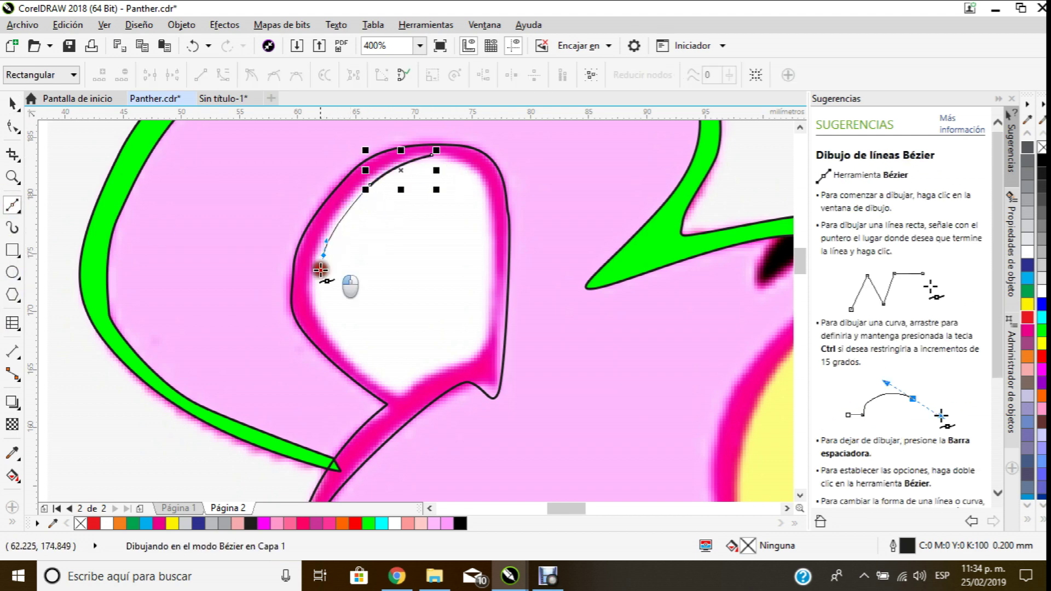
drag(341, 345, 350, 357)
drag(400, 398, 421, 381)
drag(476, 356, 500, 360)
drag(497, 278, 437, 154)
click(486, 180)
Step: Delete the node on the ear opening's left edge and move the upper-left node slightly outward to fit the contour
click(12, 127)
click(327, 253)
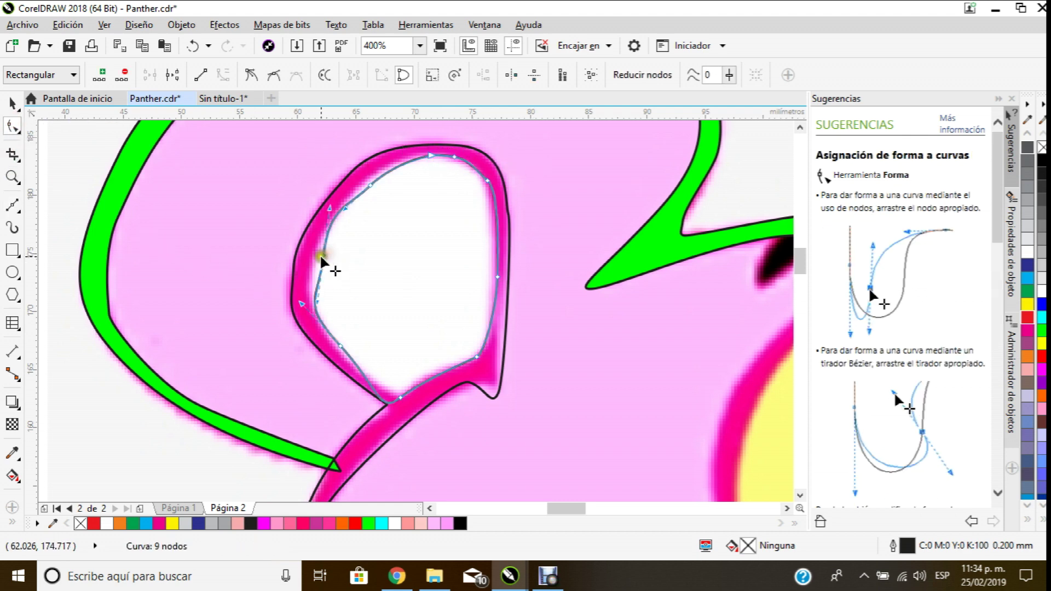
double_click(327, 252)
drag(369, 189, 360, 187)
Step: Shift the node on the ear opening's right edge slightly inward and delete the node at its upper-right bend
click(455, 160)
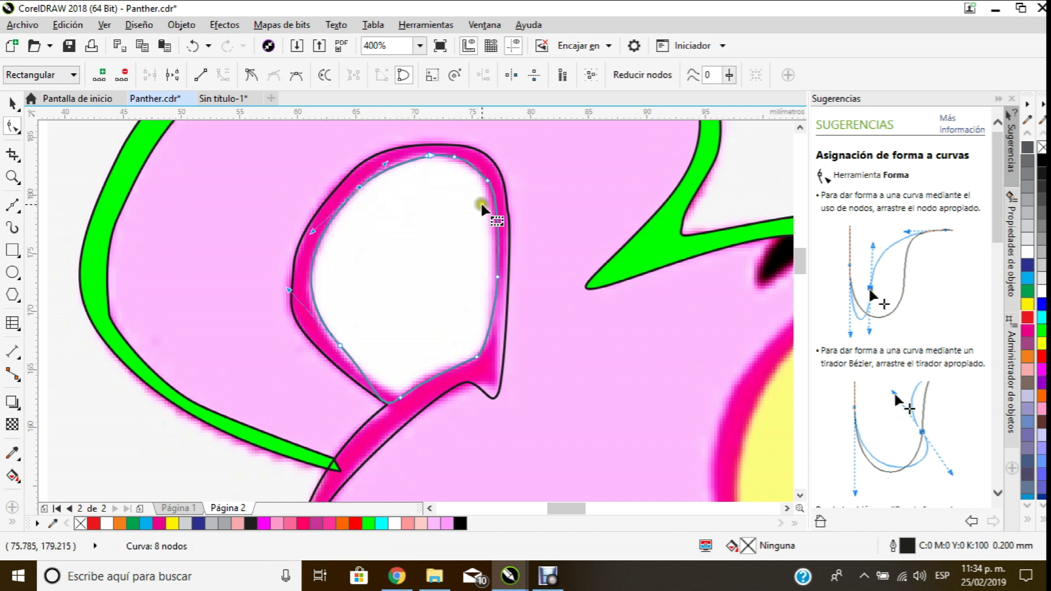
click(489, 181)
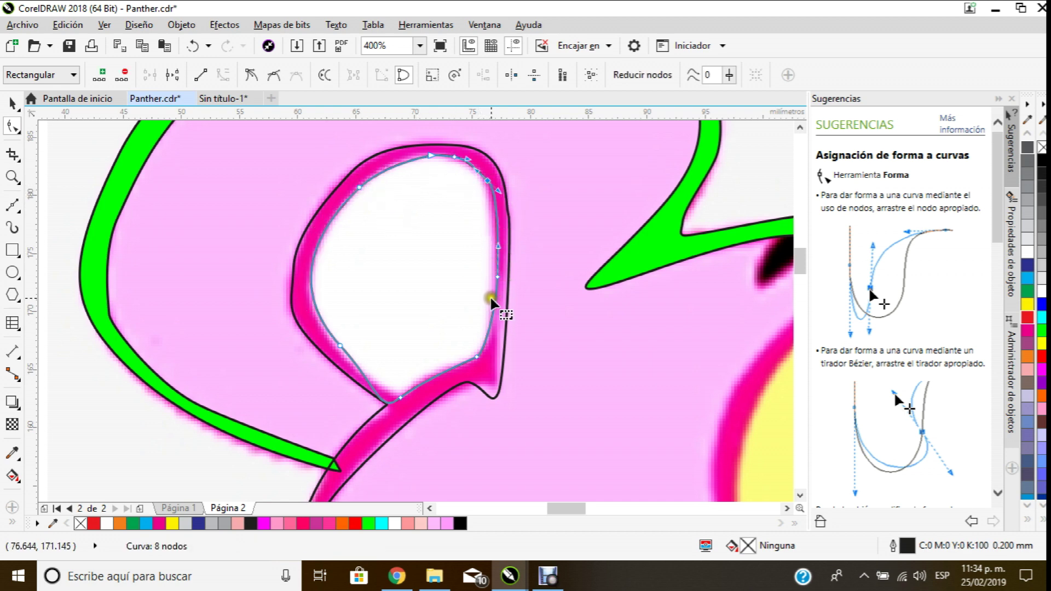
drag(499, 279, 490, 276)
scroll(490, 277, up, 2)
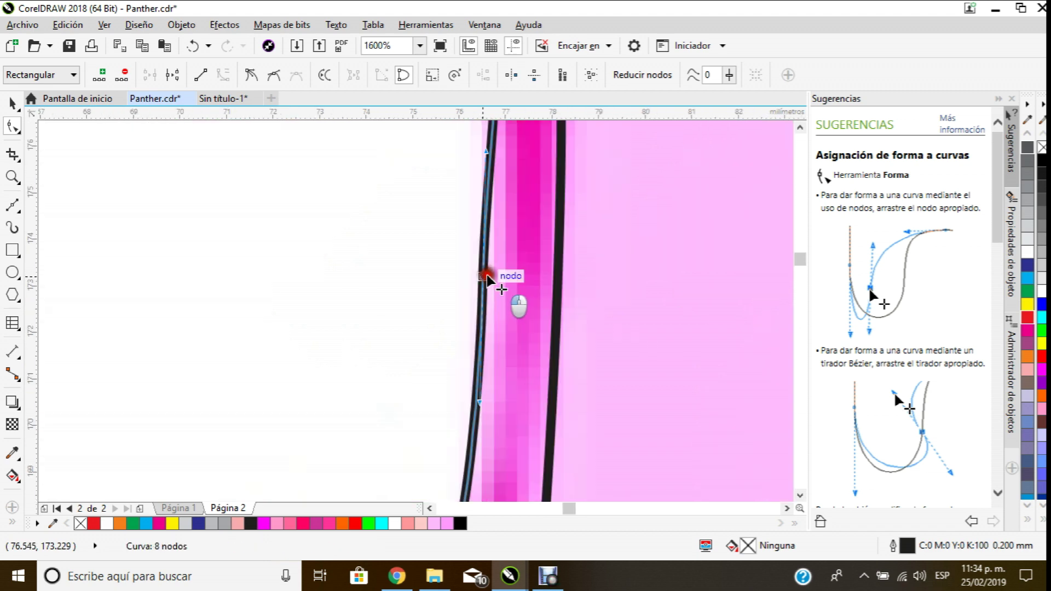
scroll(492, 279, down, 2)
scroll(484, 205, up, 1)
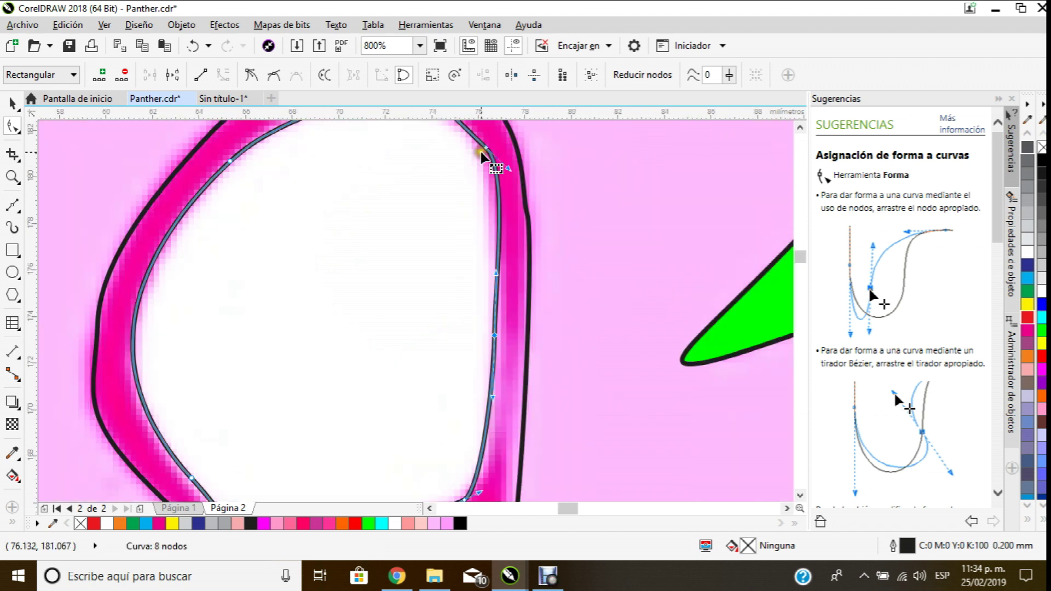
key(Delete)
scroll(476, 188, down, 1)
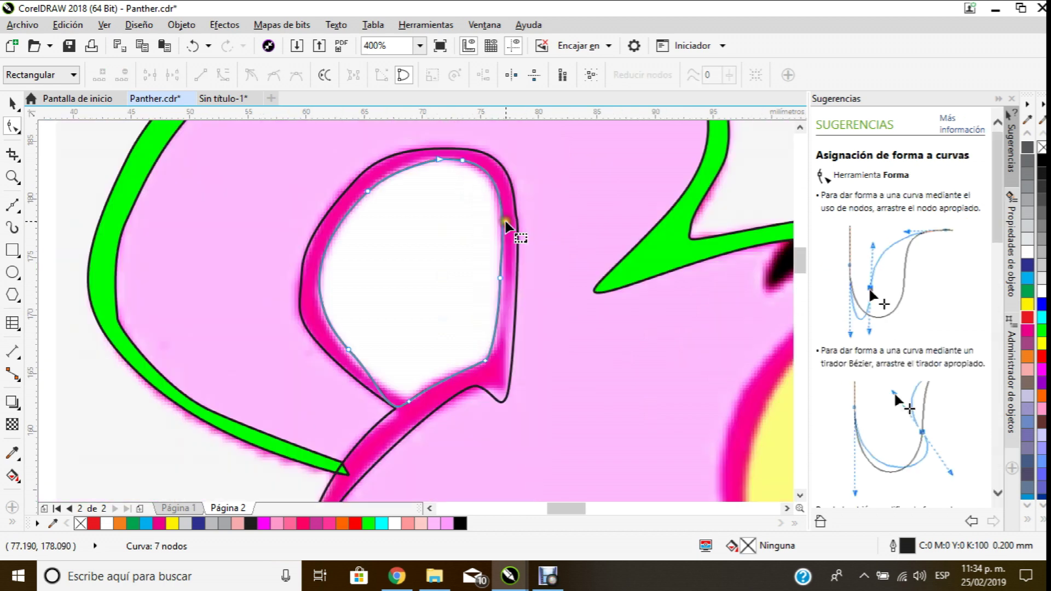
Step: Add a node on the ear opening's upper edge, move it up onto the contour, and delete the neighbouring node at the top
scroll(511, 227, up, 1)
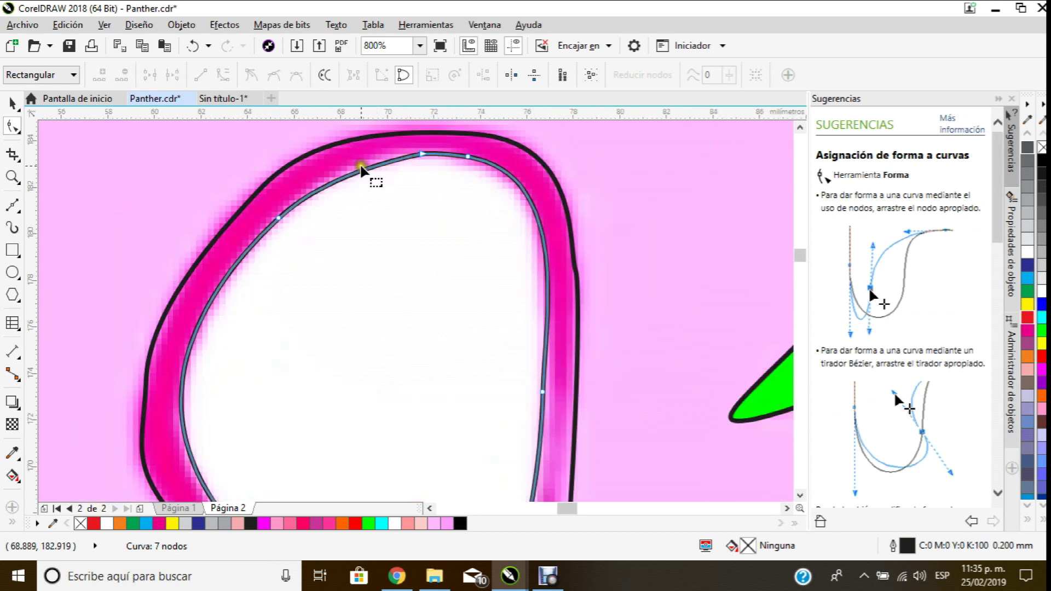
drag(361, 167, 364, 160)
click(411, 145)
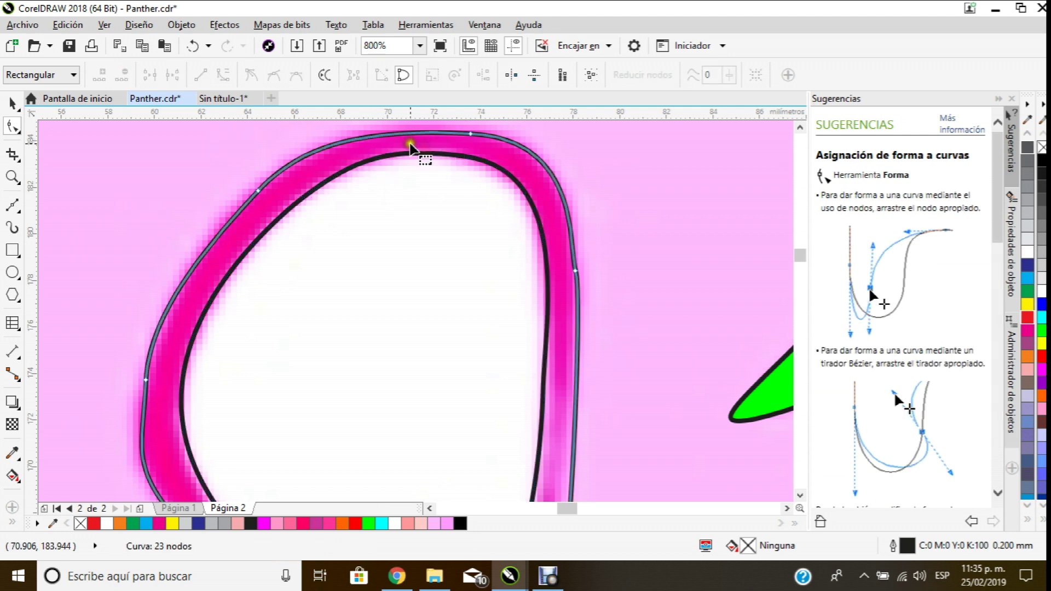
click(471, 163)
click(423, 154)
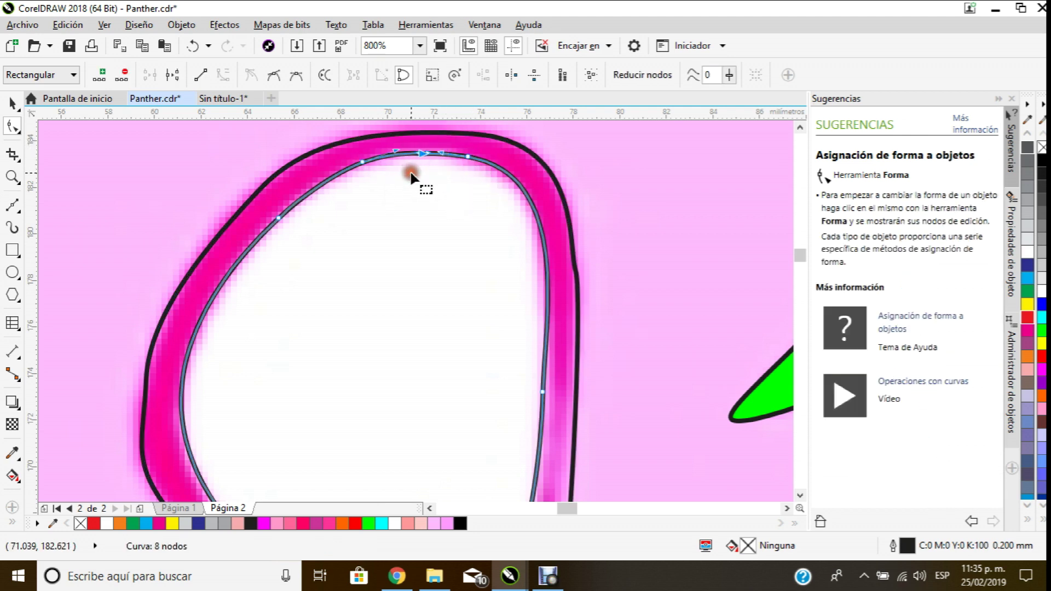
key(Delete)
scroll(512, 305, down, 2)
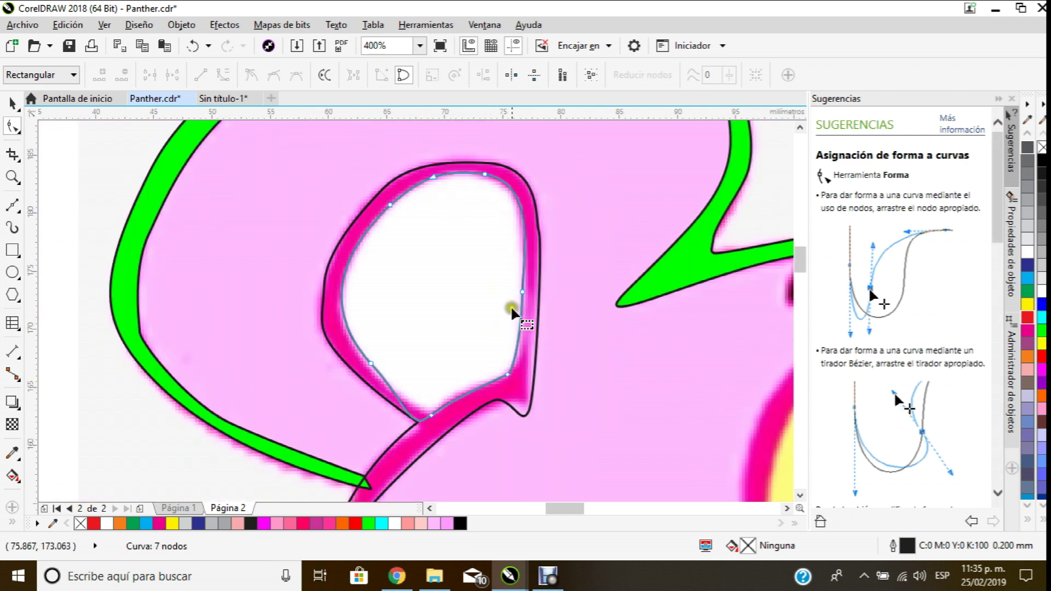
Step: Add a node on the ear opening's lower-right edge and move it up onto the pink contour
scroll(446, 408, up, 2)
double_click(488, 386)
drag(487, 386, 487, 372)
Step: Raise the ear opening's bottom node onto the contour and bend the adjoining lower-left segment to follow the pink outline
click(448, 426)
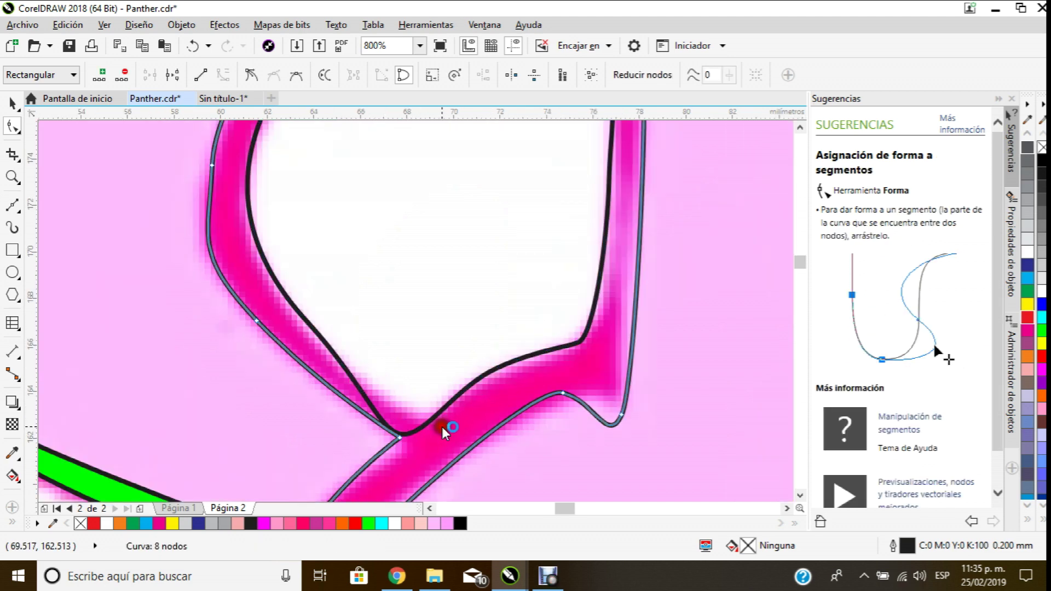
click(424, 412)
drag(433, 412, 387, 402)
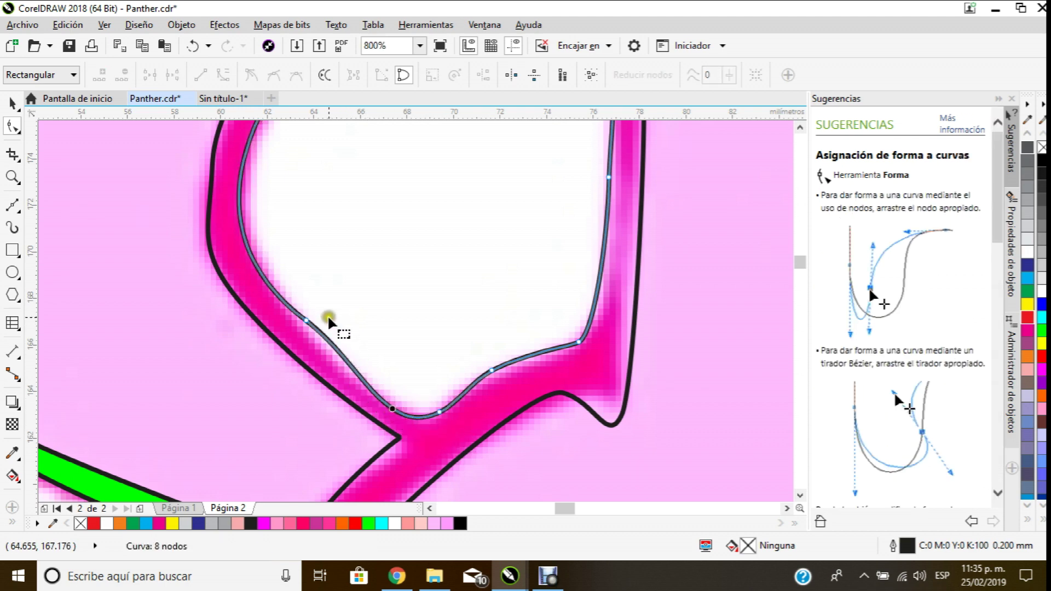
Step: Bend the ear opening's left edge inward, move its lower-left node down onto the contour and adjust that node's upper handle
click(241, 200)
drag(241, 200, 251, 202)
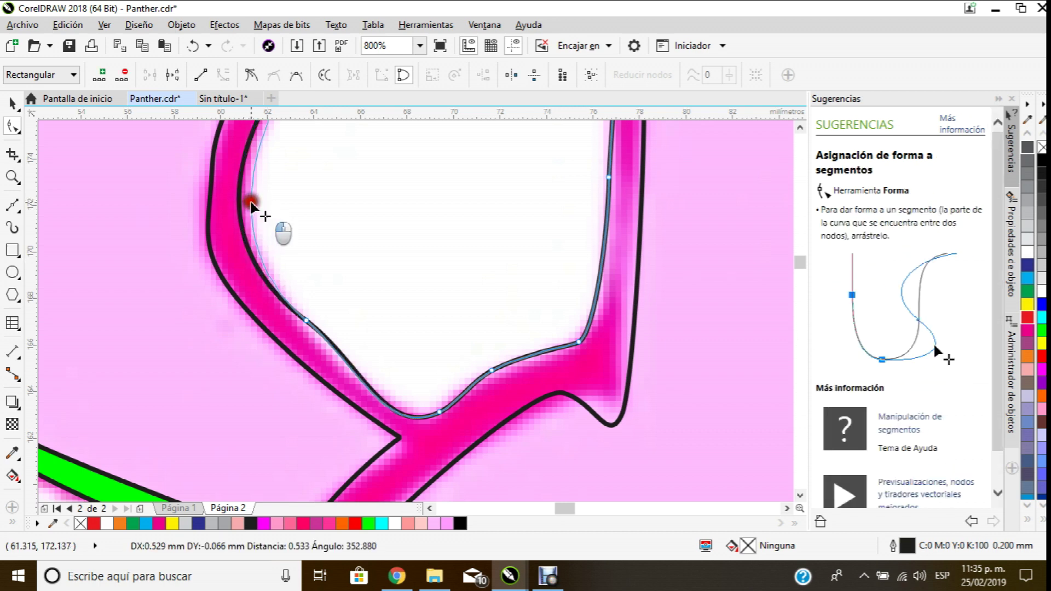
drag(348, 365, 295, 351)
scroll(296, 351, down, 2)
scroll(286, 345, up, 2)
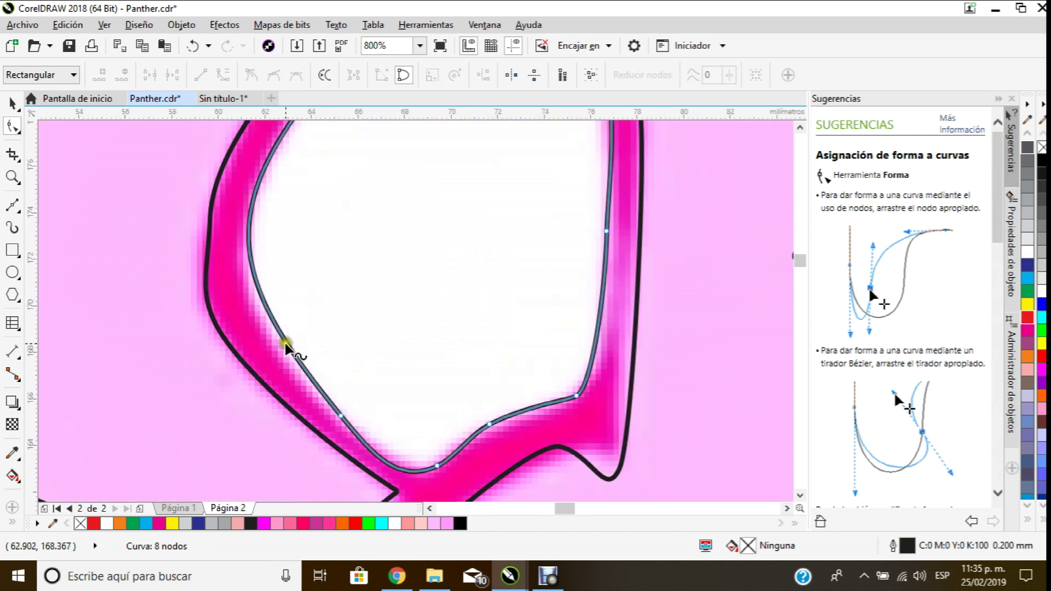
click(344, 418)
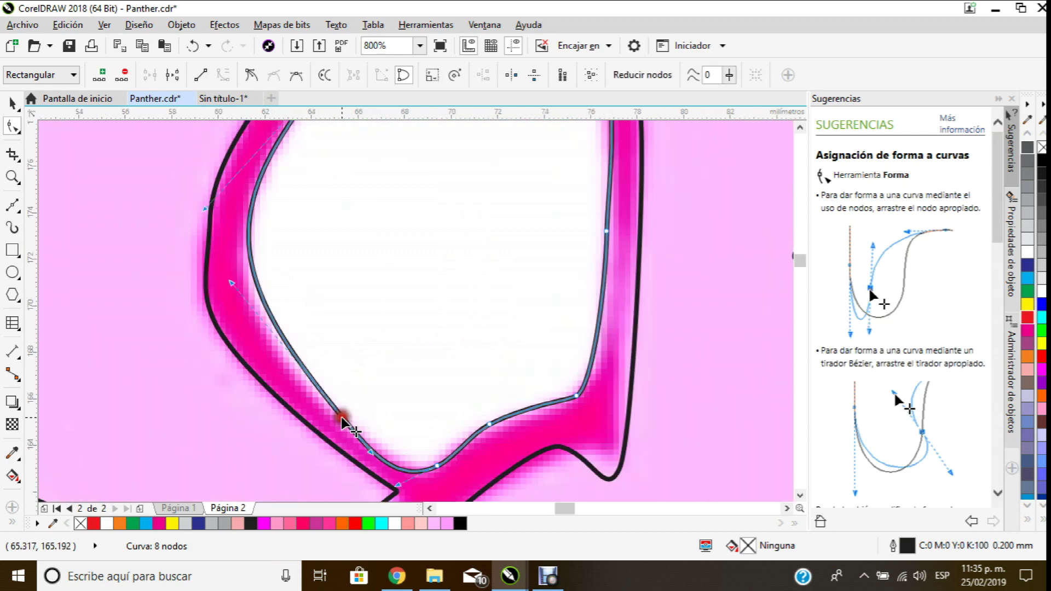
mouse_move(227, 285)
mouse_down()
mouse_move(211, 293)
mouse_move(217, 301)
mouse_up()
scroll(296, 335, down, 2)
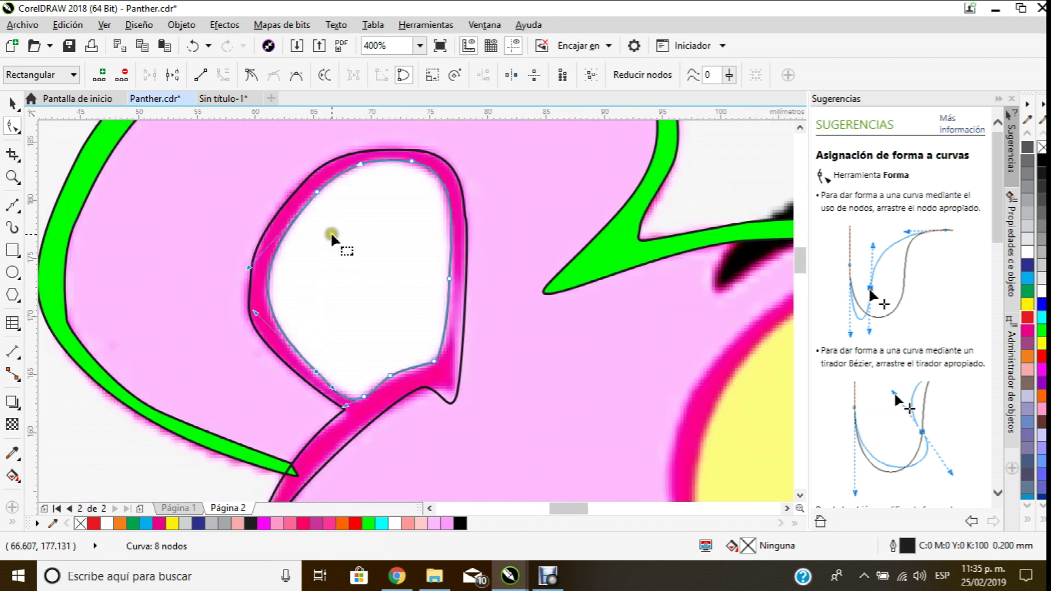
Step: Fill the closed left cheek-and-ear outline with green
click(12, 104)
click(157, 228)
scroll(318, 279, down, 2)
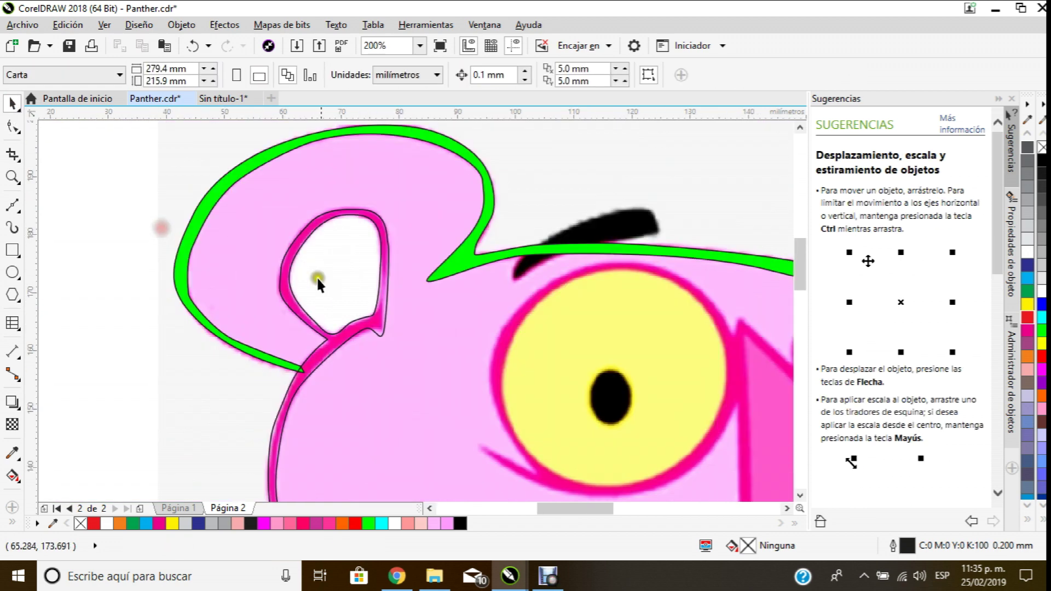
click(344, 336)
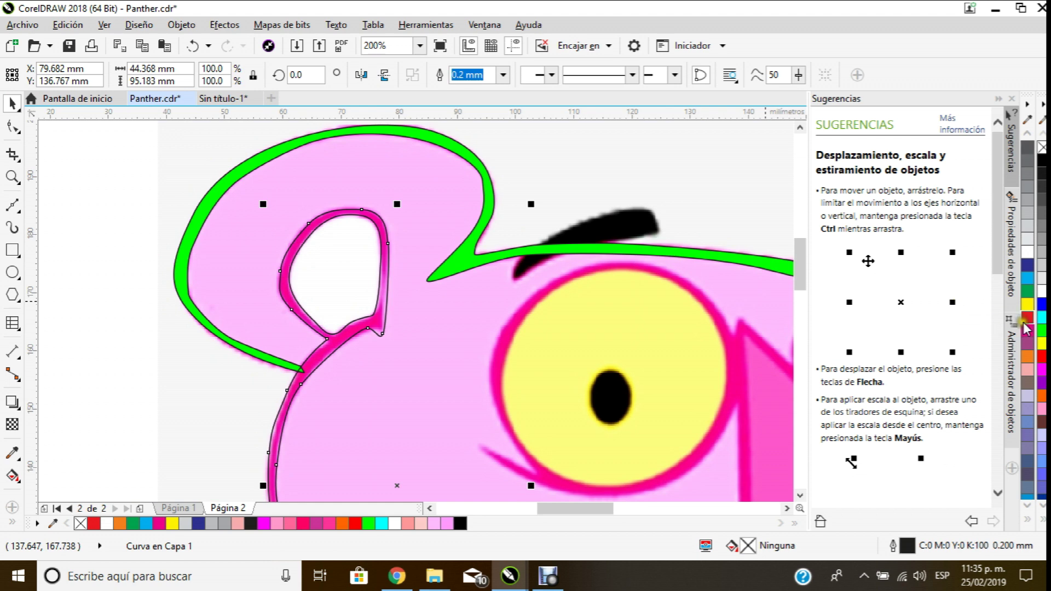
click(1042, 333)
click(113, 312)
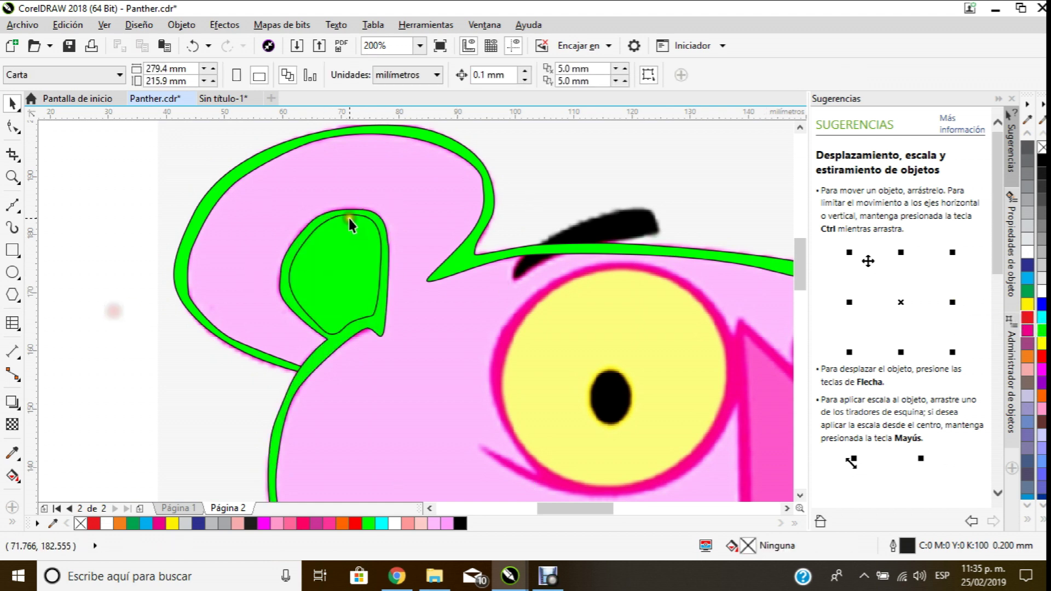
Step: Give the left ear opening shape a white fill and a white outline
click(345, 215)
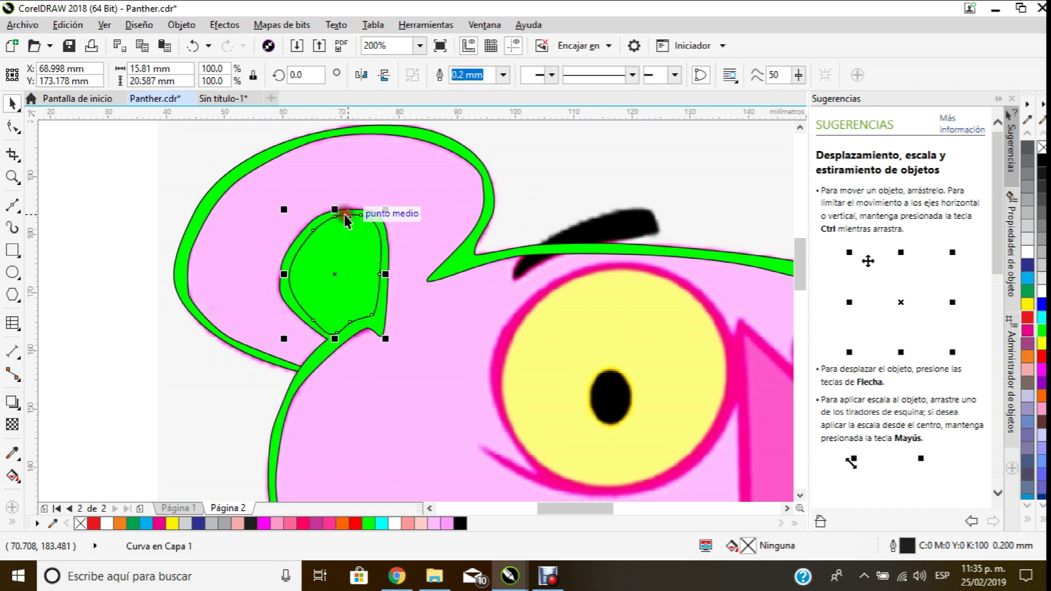
click(1029, 251)
right_click(1032, 253)
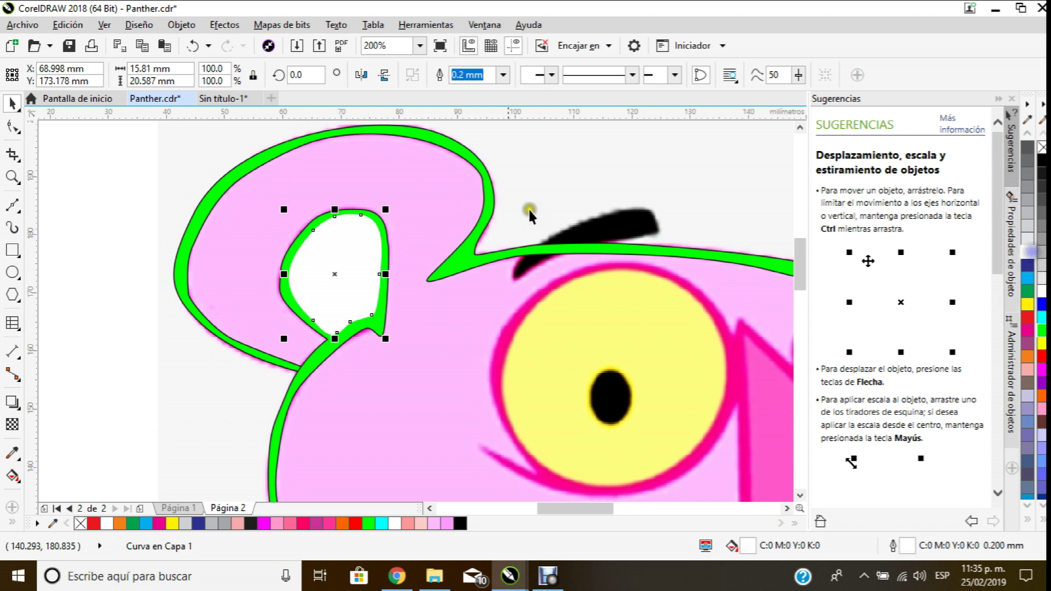
scroll(375, 183, down, 1)
scroll(364, 204, up, 1)
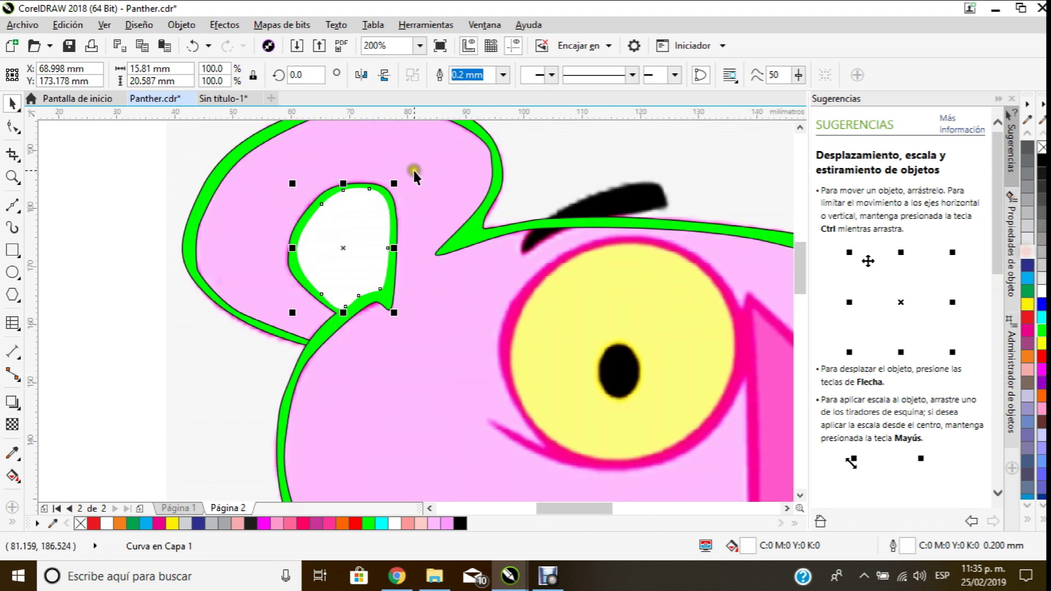
scroll(393, 189, down, 1)
click(259, 281)
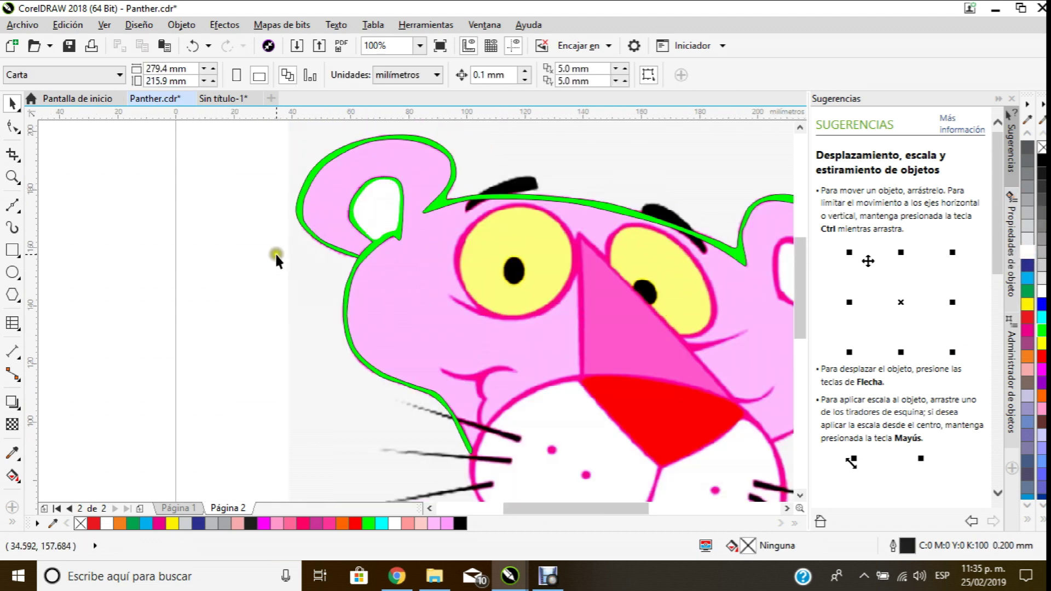
Step: Sample the bitmap's pink from the right inner ear contour and apply it to the green contour along the head top and ears
scroll(388, 233, down, 2)
scroll(468, 250, up, 3)
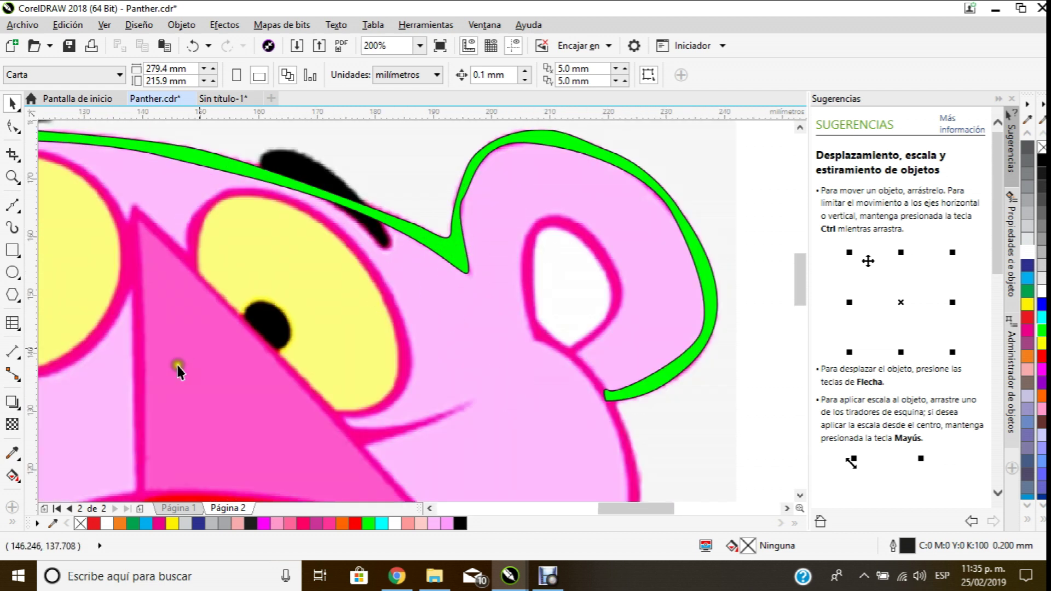
click(11, 454)
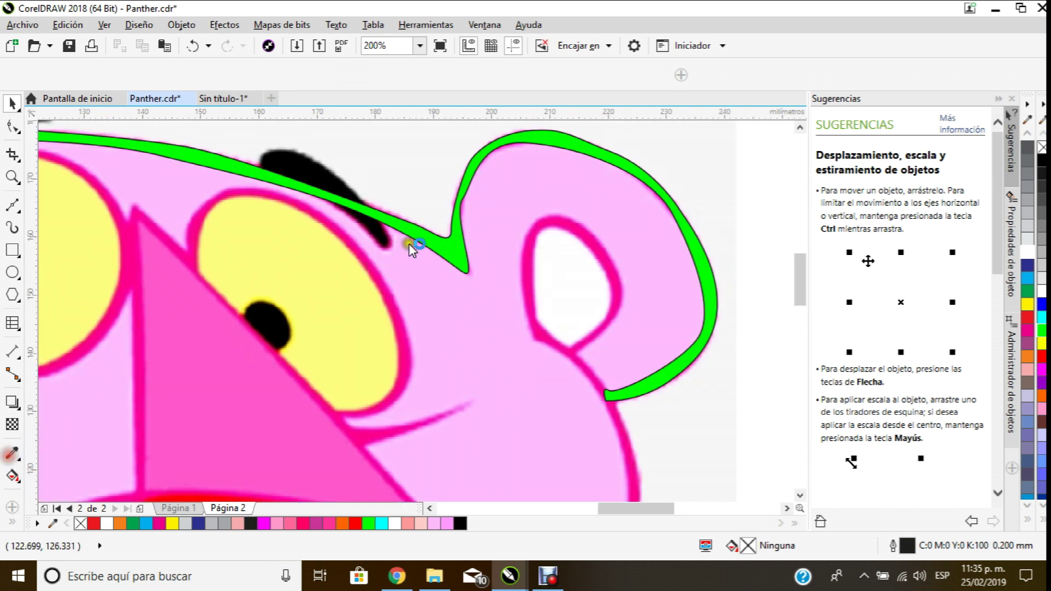
click(526, 250)
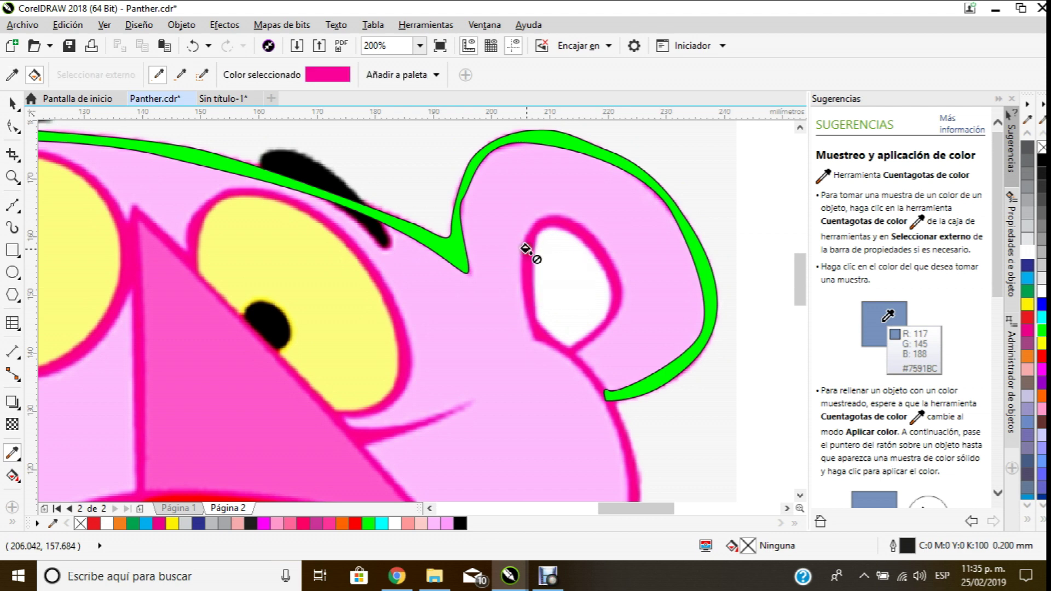
click(447, 237)
scroll(447, 244, down, 4)
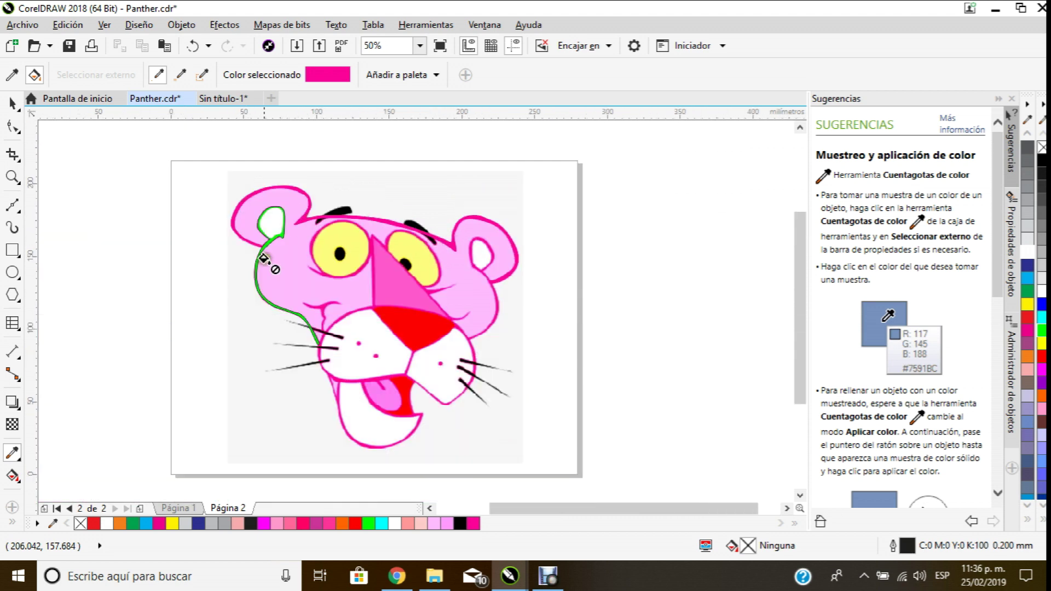
Step: Apply the sampled pink to both the fill and the outline of the left cheek-and-ear shape
scroll(264, 259, up, 5)
click(218, 249)
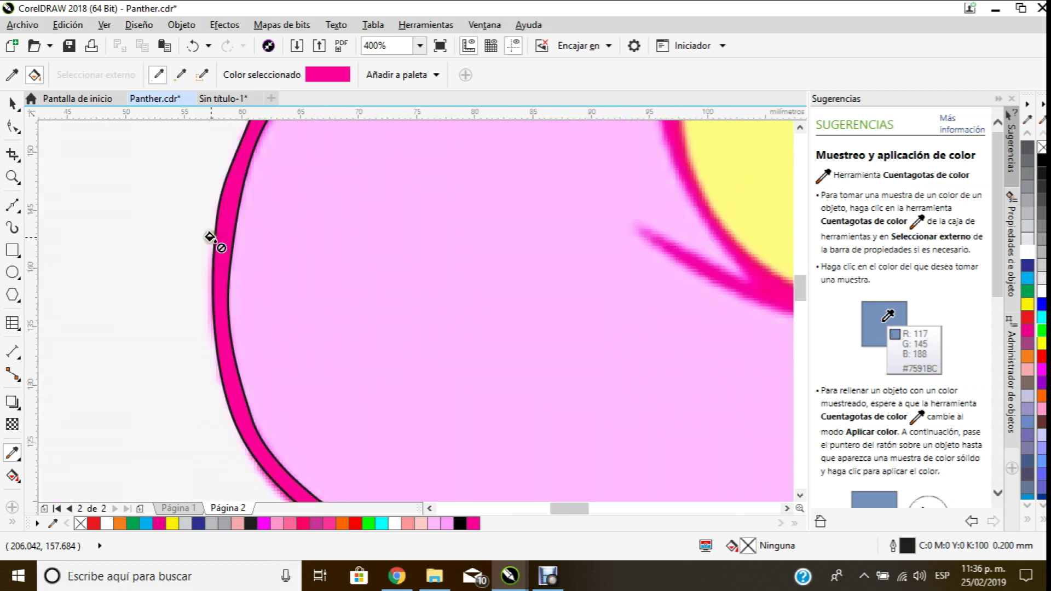
click(213, 239)
scroll(218, 240, up, 2)
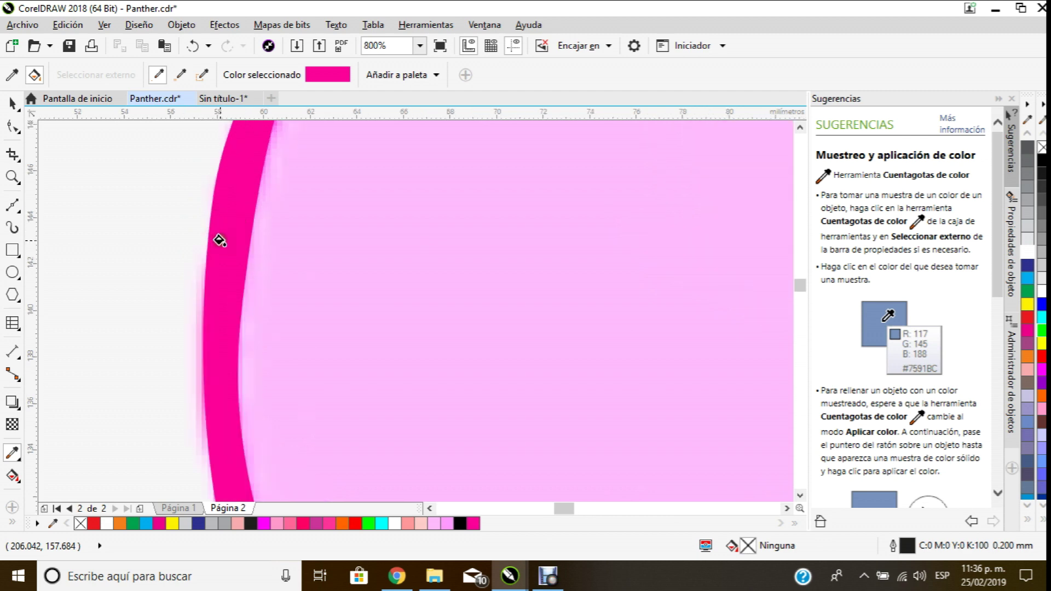
scroll(225, 240, down, 7)
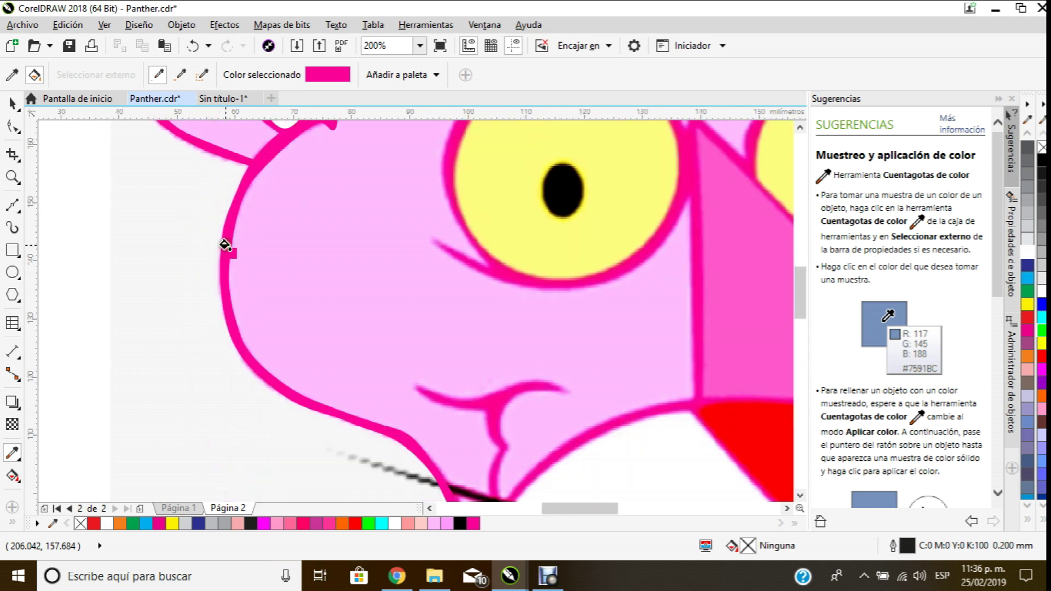
Step: Unlock the reference bitmap
click(14, 104)
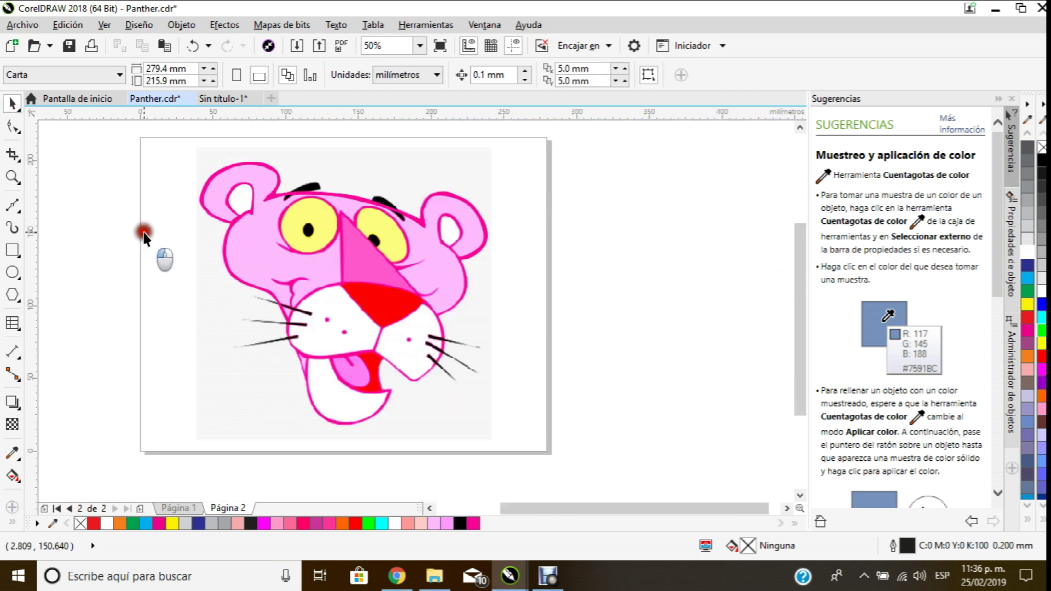
drag(403, 170, 734, 207)
right_click(372, 176)
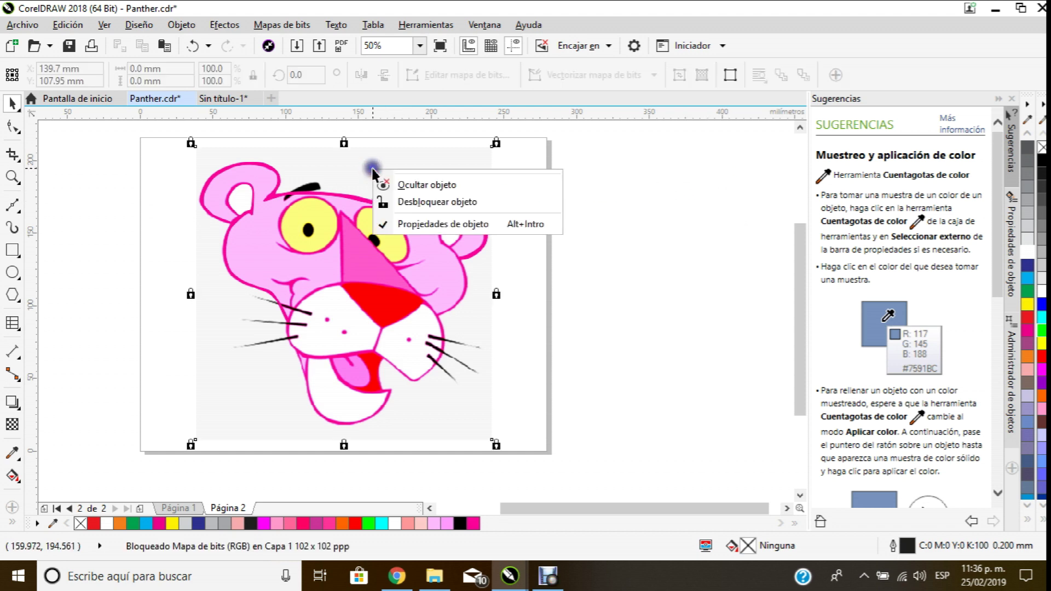
click(426, 200)
Step: Move the reference bitmap beside the page to inspect the traced contours, and undo the move
drag(394, 158, 759, 172)
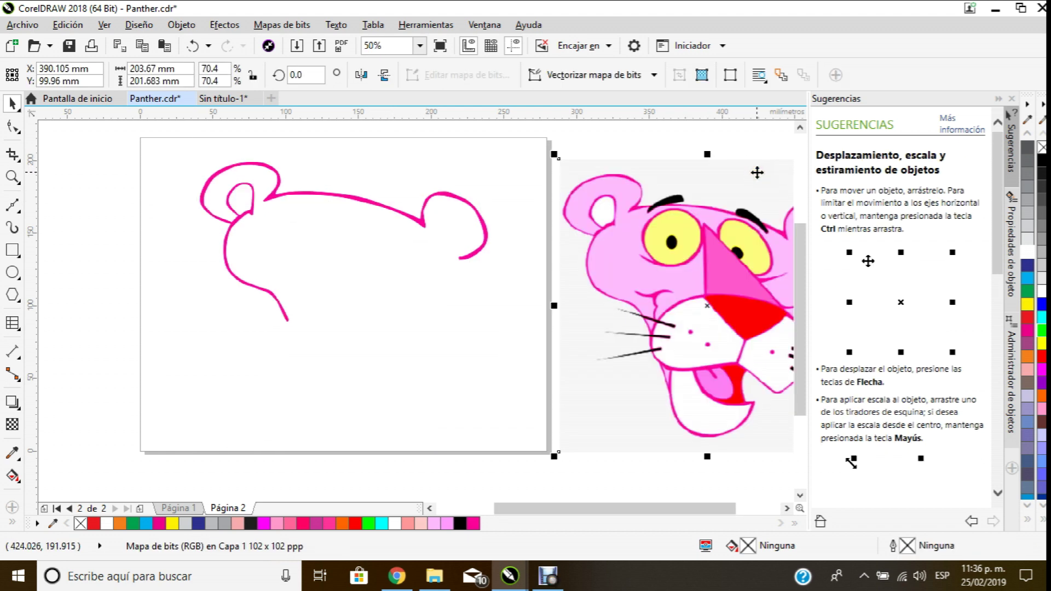
key(ctrl+z)
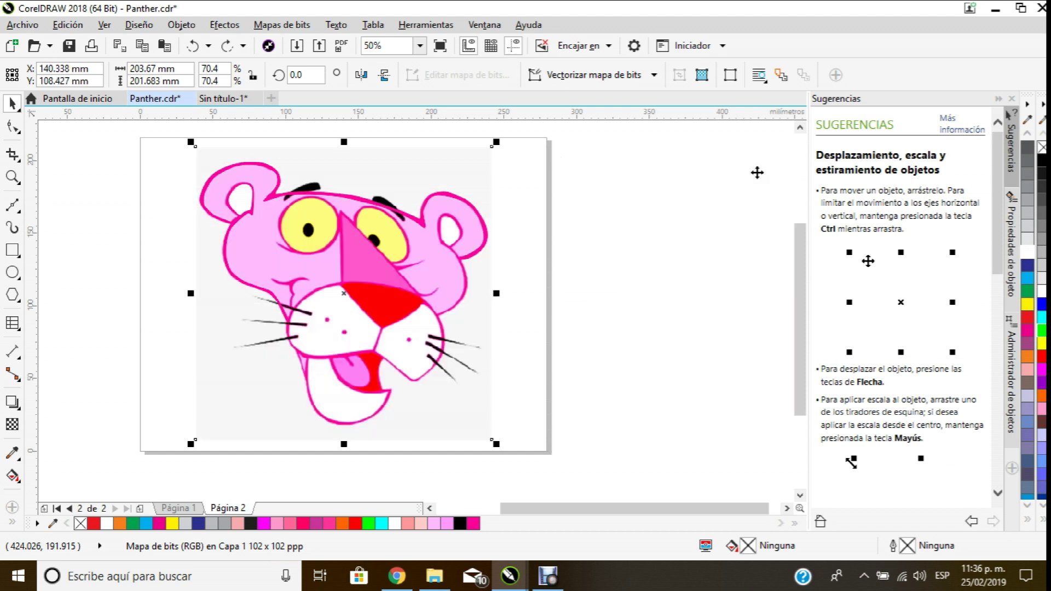
click(633, 191)
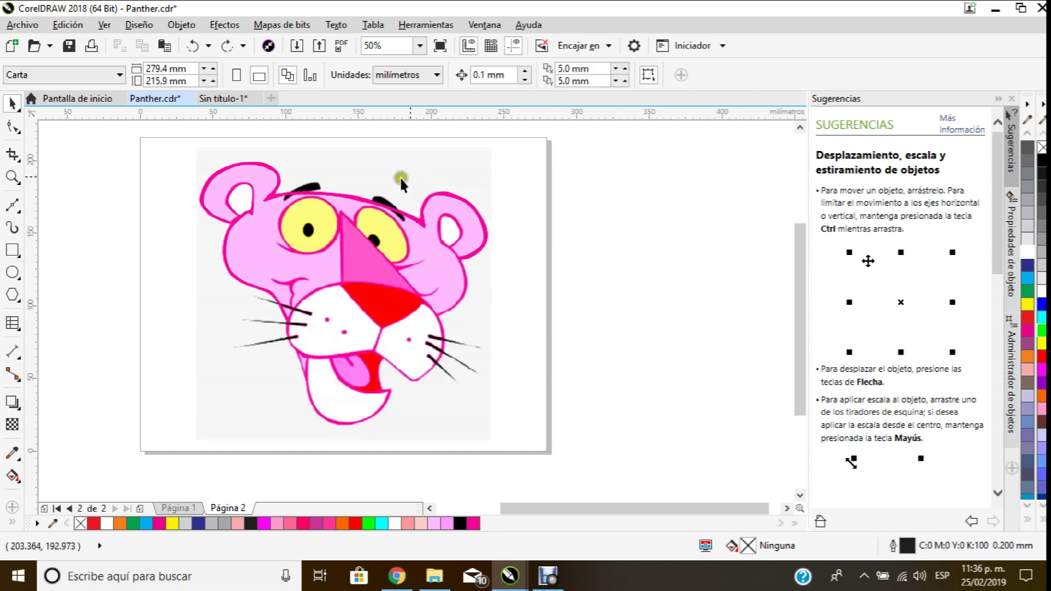
Step: Start a Bézier outline at the left ear's lower base and trace inside the pink contour around the ear to its inner notch
scroll(262, 186, up, 1)
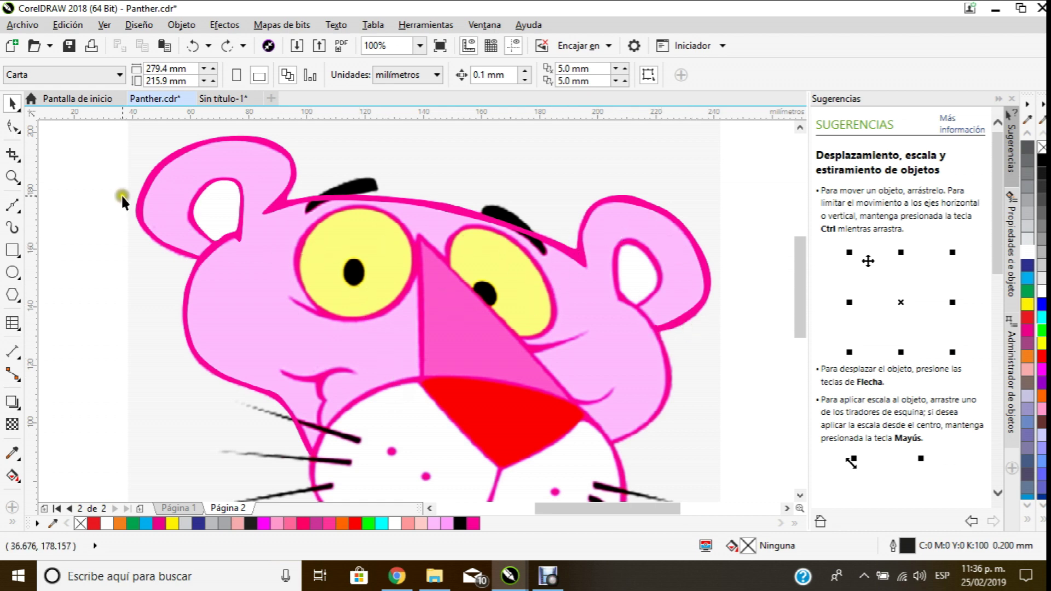
click(8, 204)
scroll(255, 279, up, 1)
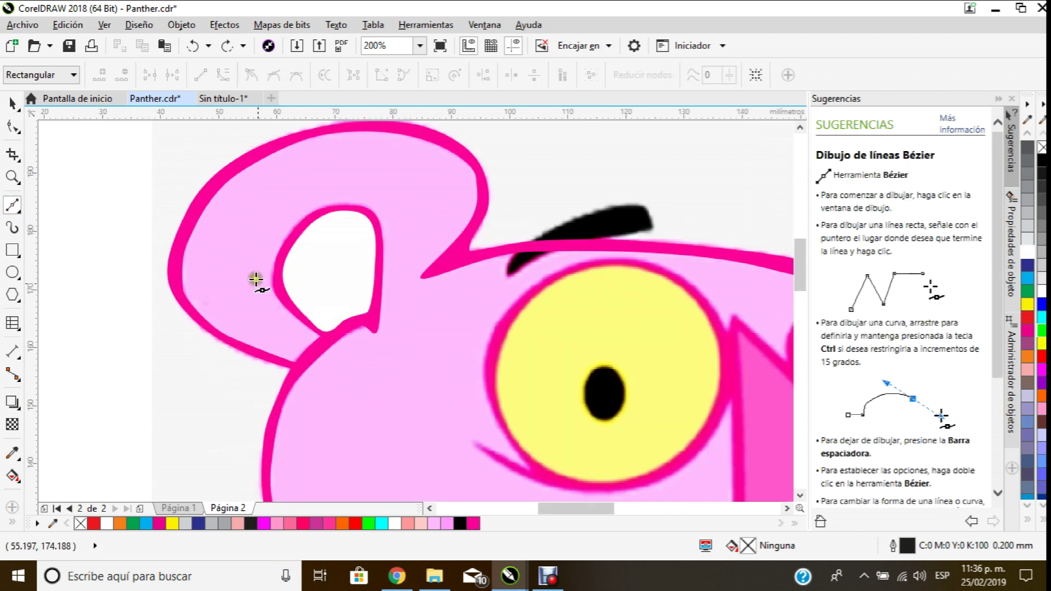
click(293, 363)
drag(192, 305, 178, 272)
drag(221, 188, 279, 148)
drag(392, 132, 481, 208)
drag(446, 251, 434, 263)
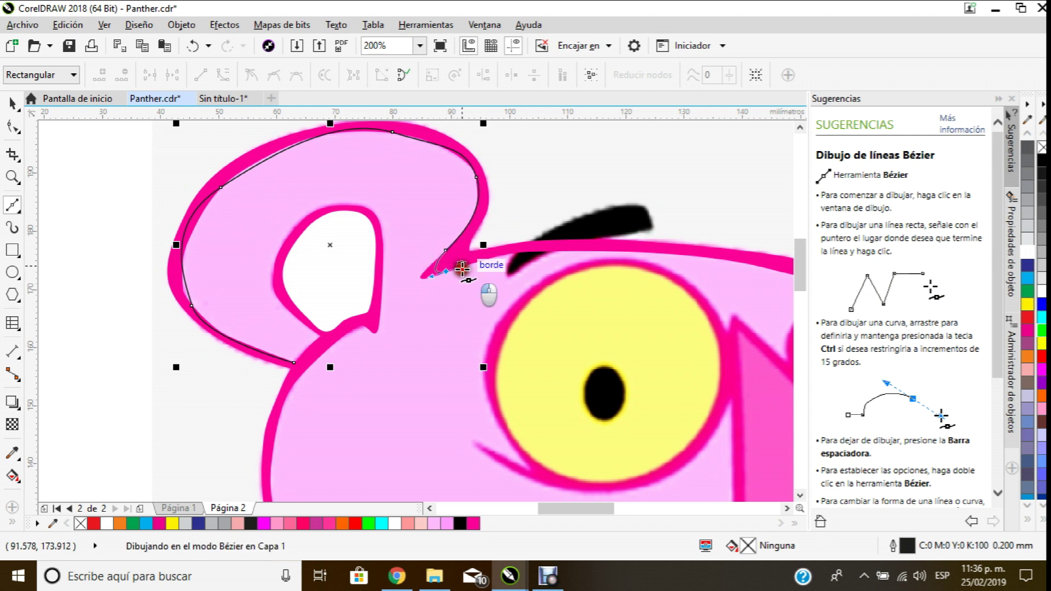
Step: Extend the Bézier outline from the left ear's notch along the top of the head to the notch at the right ear
scroll(454, 262, down, 1)
scroll(322, 272, down, 1)
scroll(477, 251, up, 3)
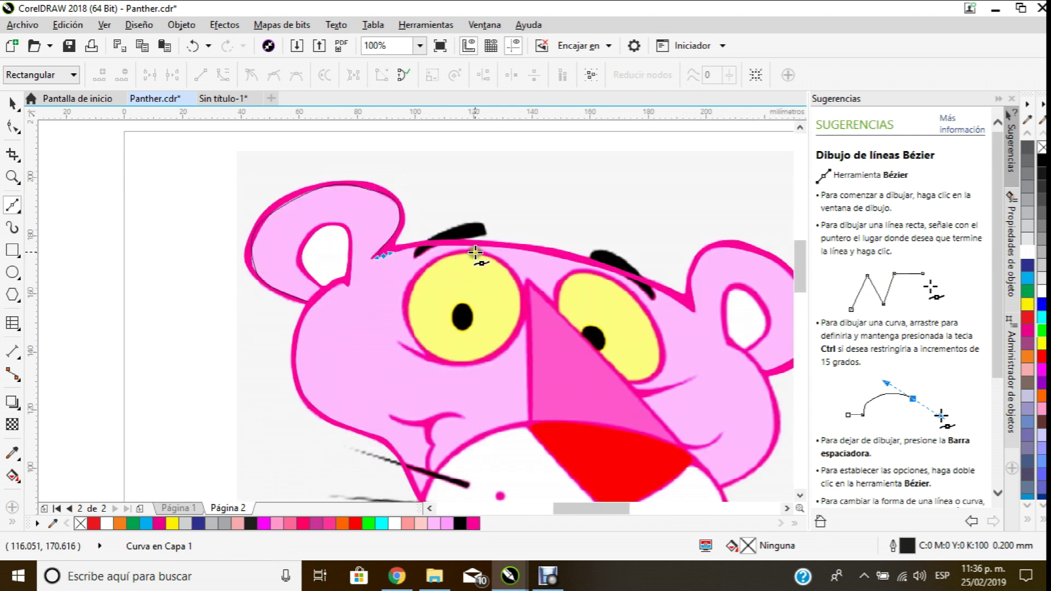
drag(518, 226, 668, 282)
scroll(643, 241, down, 2)
drag(762, 334, 756, 324)
scroll(627, 298, down, 2)
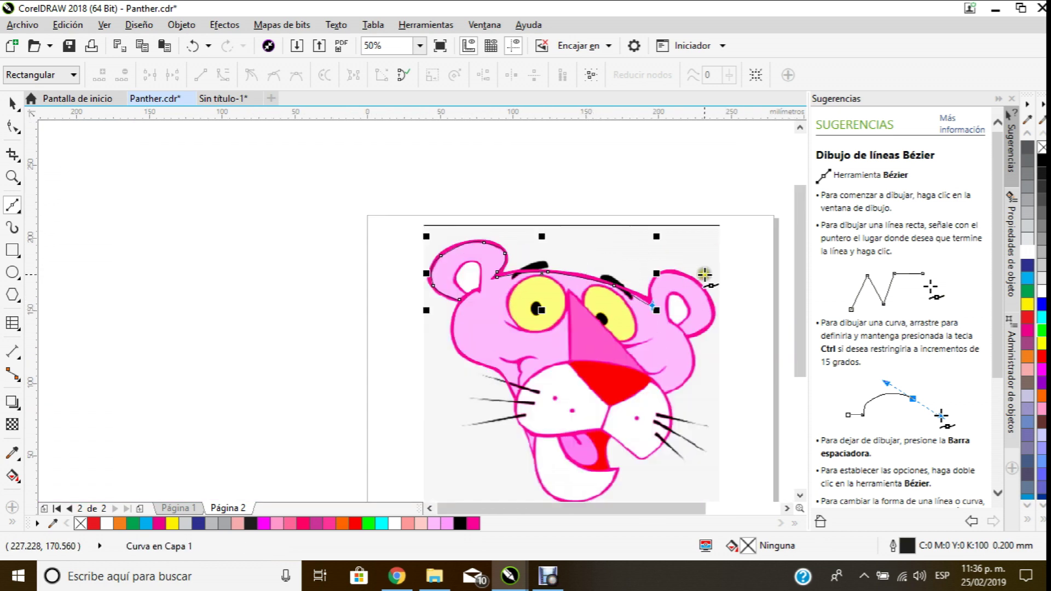
Step: Continue the Bézier outline around the right ear's contour down to where the ear meets the cheek
scroll(706, 276, up, 2)
drag(506, 296, 532, 279)
drag(602, 278, 630, 357)
scroll(655, 318, down, 2)
scroll(655, 318, up, 2)
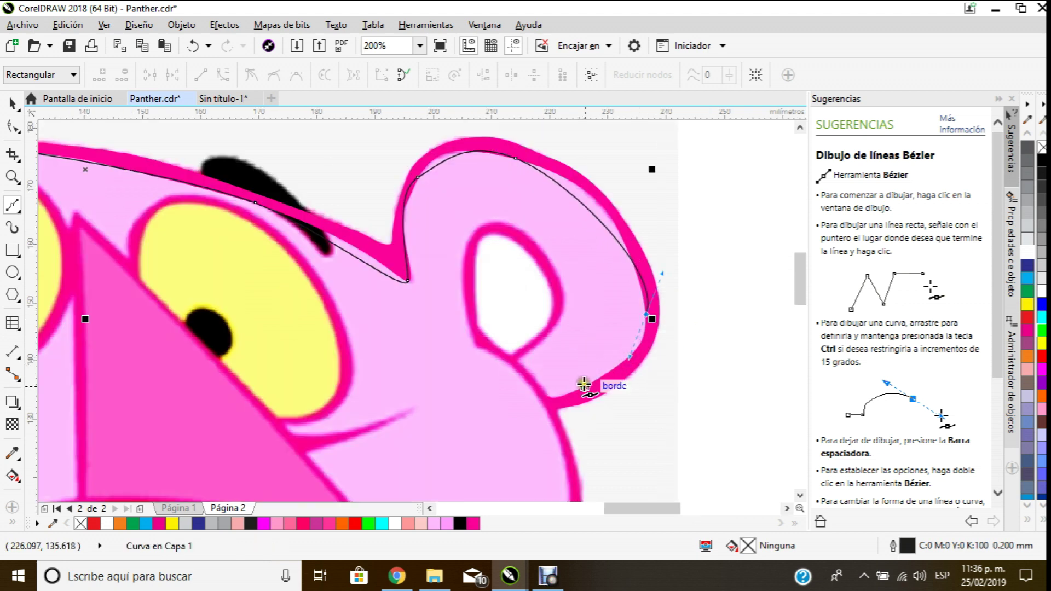
drag(581, 387, 548, 398)
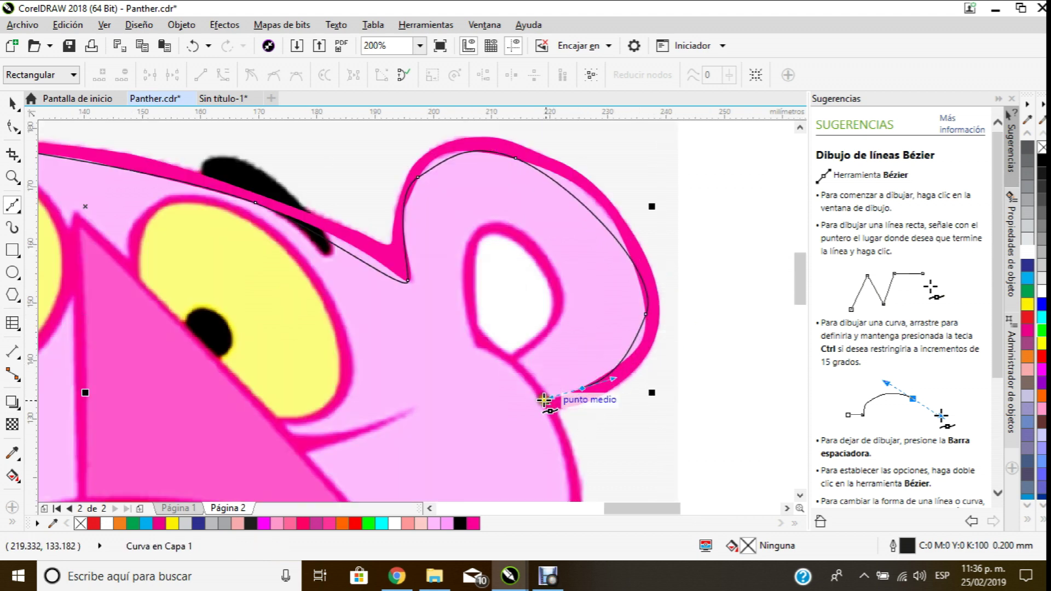
scroll(554, 420, down, 4)
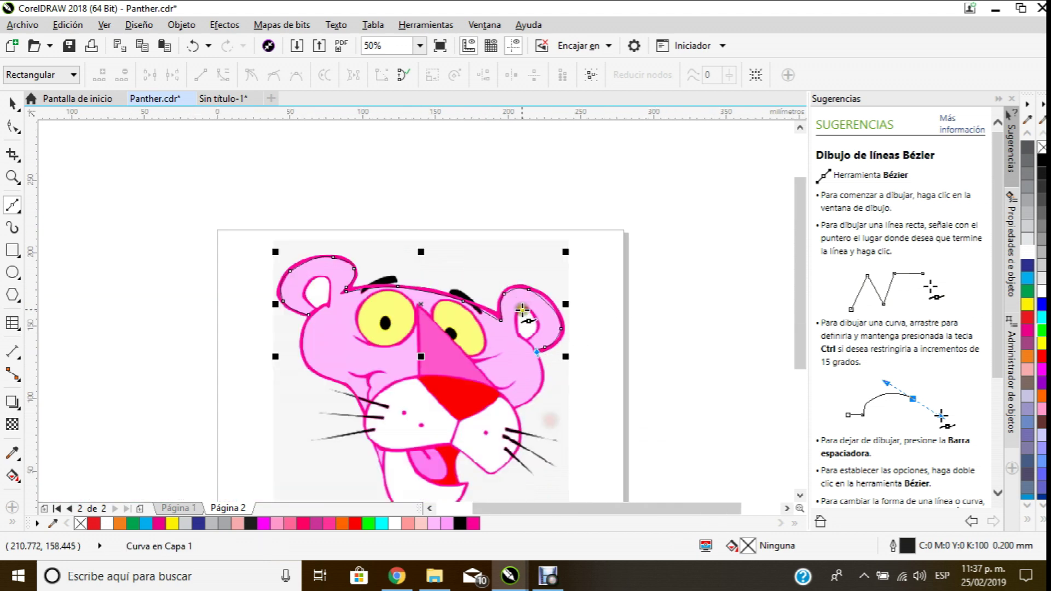
Step: Trace the outline down the right cheek to the muzzle and straight across the muzzle to the left cheek's lower tip
scroll(536, 391, up, 2)
drag(549, 363, 450, 438)
click(494, 427)
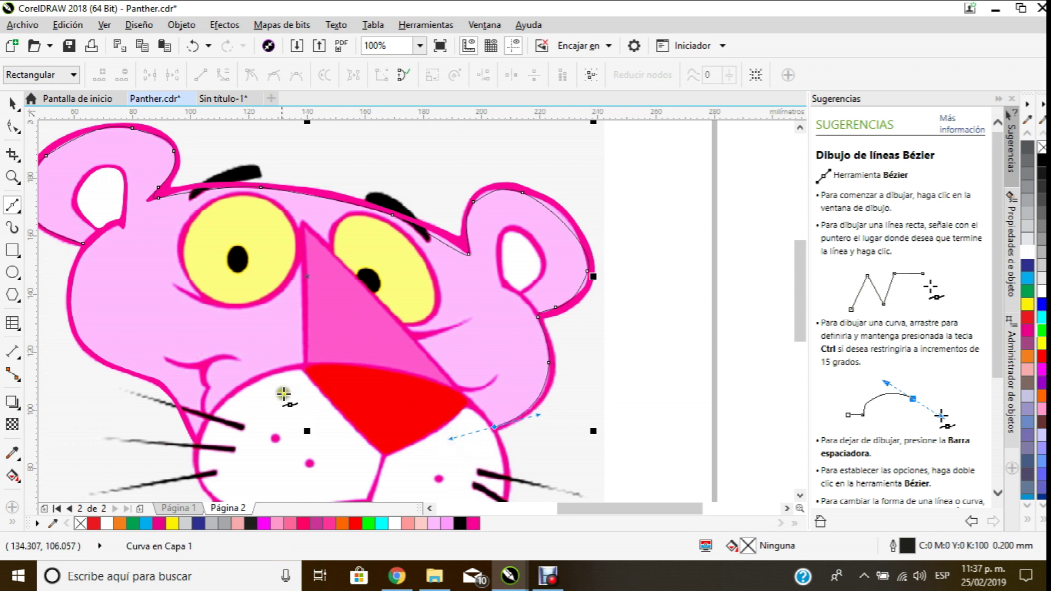
click(197, 436)
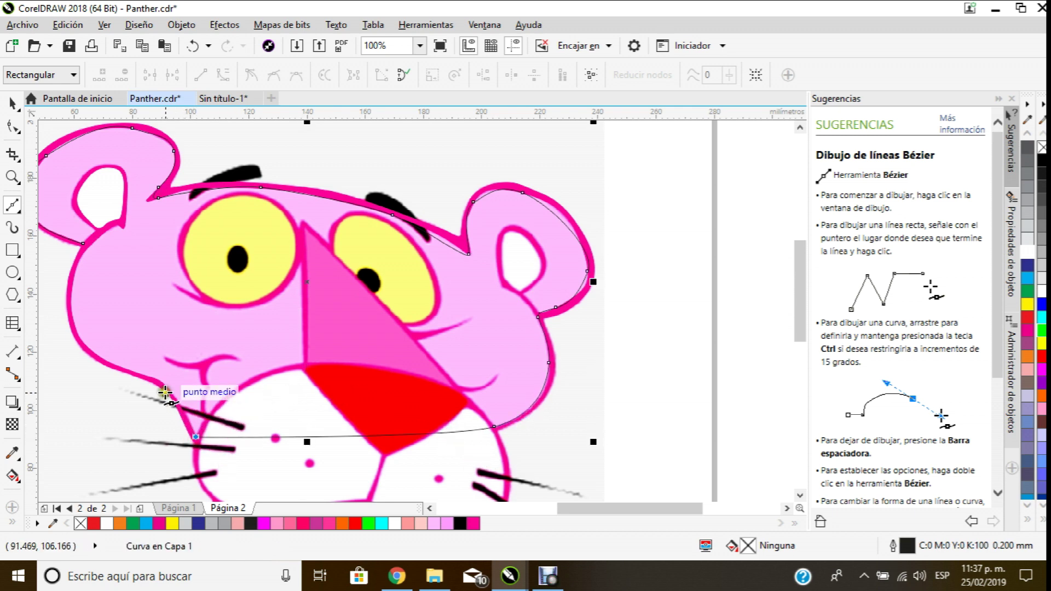
Step: Continue the Bézier outline from the left cheek's lower tip up along the cheek's pink contour
click(155, 377)
drag(76, 331, 67, 300)
drag(101, 237, 126, 239)
scroll(120, 222, up, 3)
click(149, 229)
scroll(145, 236, down, 3)
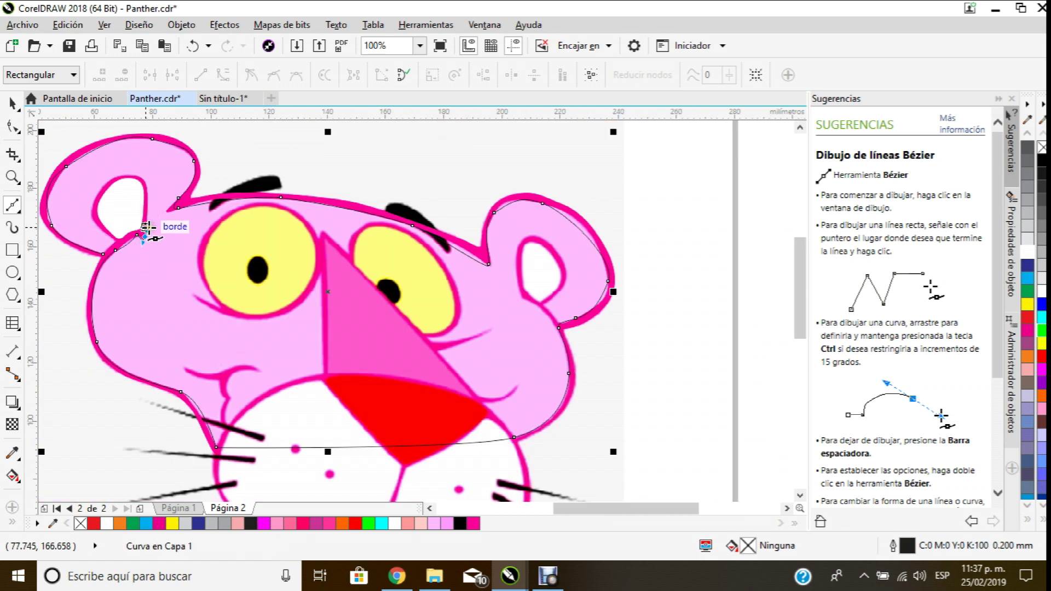
scroll(148, 241, up, 1)
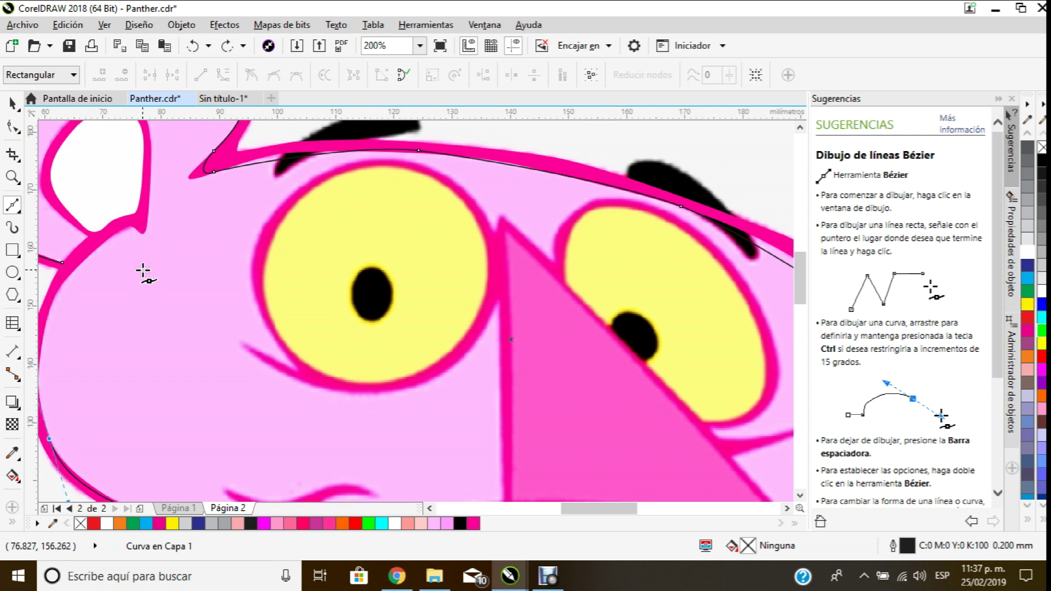
scroll(146, 274, down, 1)
Step: Extend the Bézier outline up the cheek to the left ear's lower base and finish drawing the curve
scroll(149, 277, up, 1)
drag(112, 280, 120, 262)
click(124, 238)
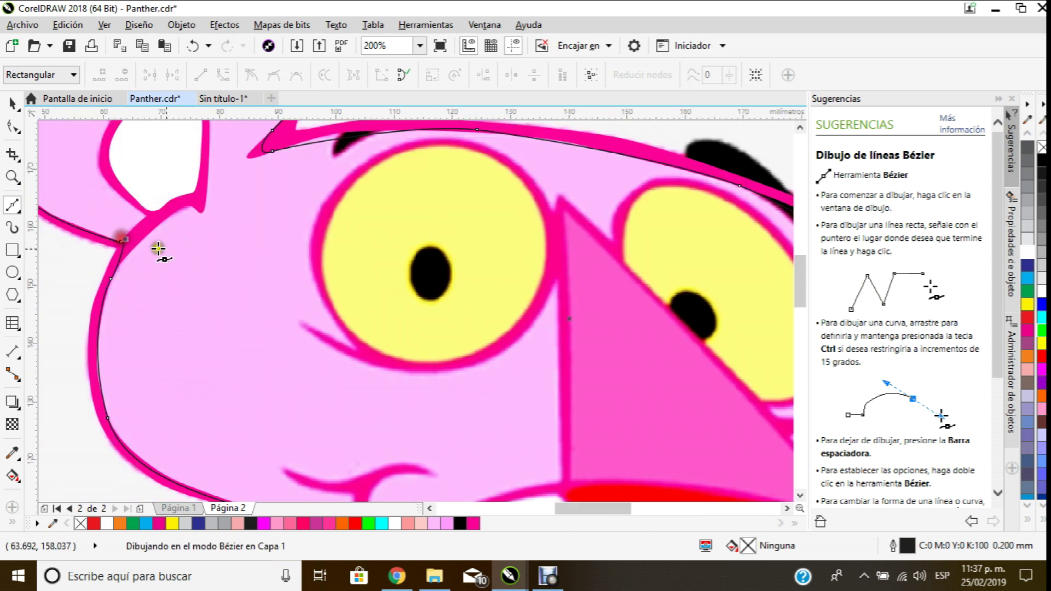
scroll(181, 249, down, 1)
click(12, 102)
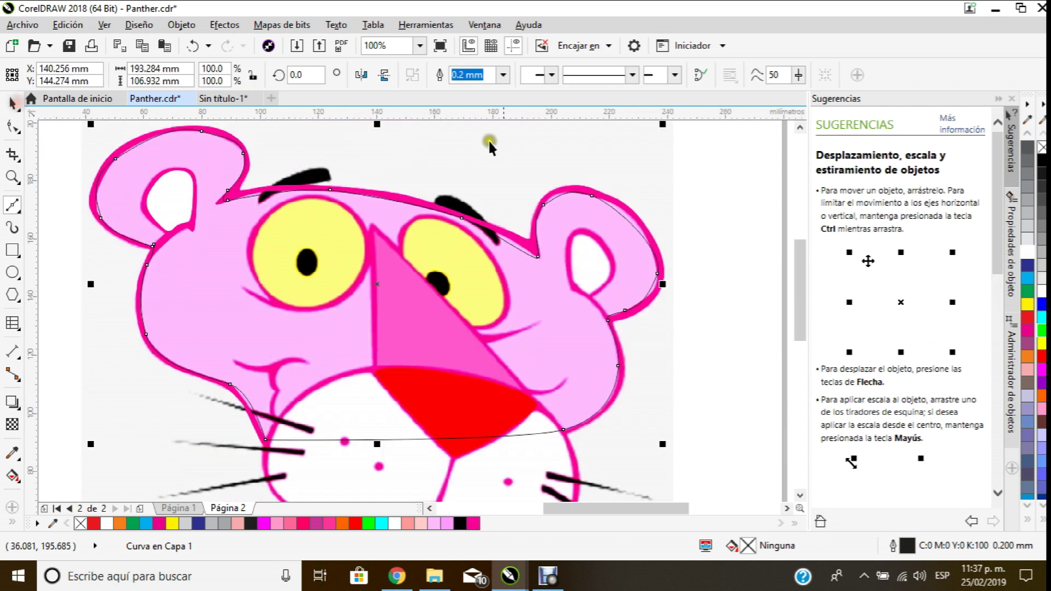
Step: Apply a yellow fill (#FFFF00) to the traced head curve
click(520, 135)
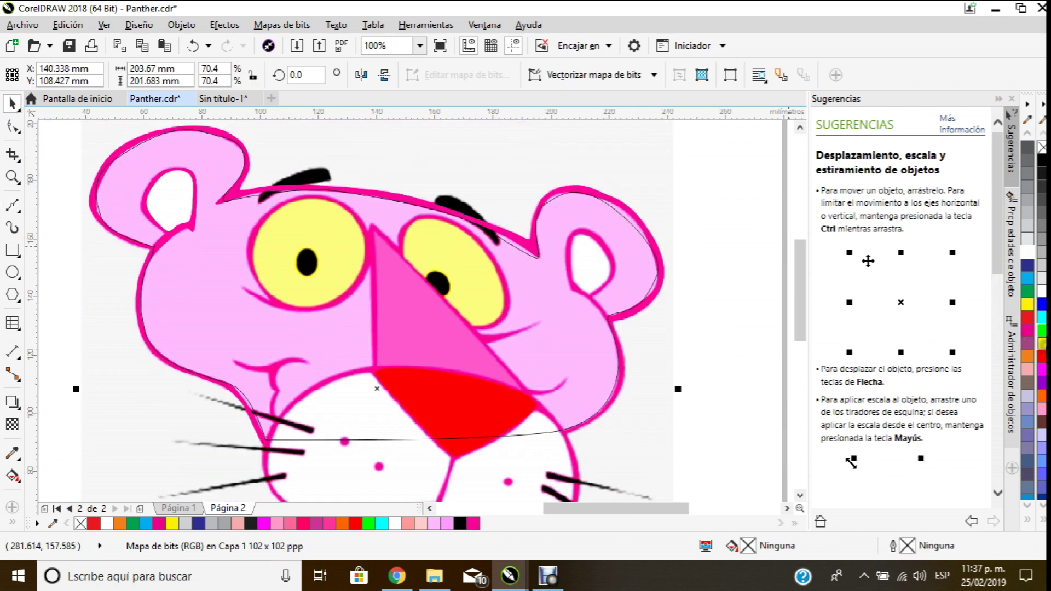
click(695, 331)
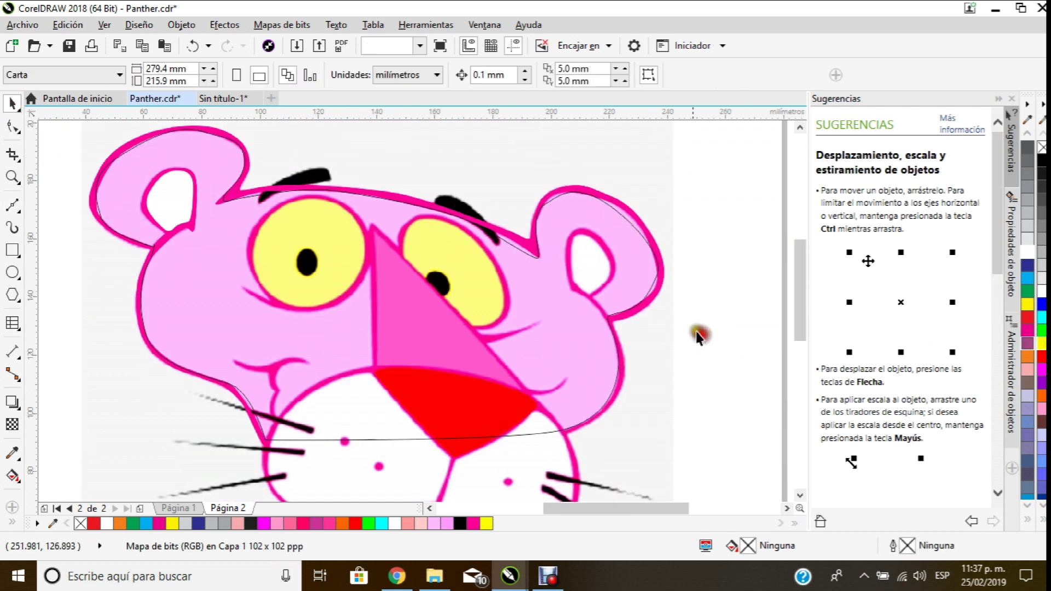
click(295, 440)
click(1042, 339)
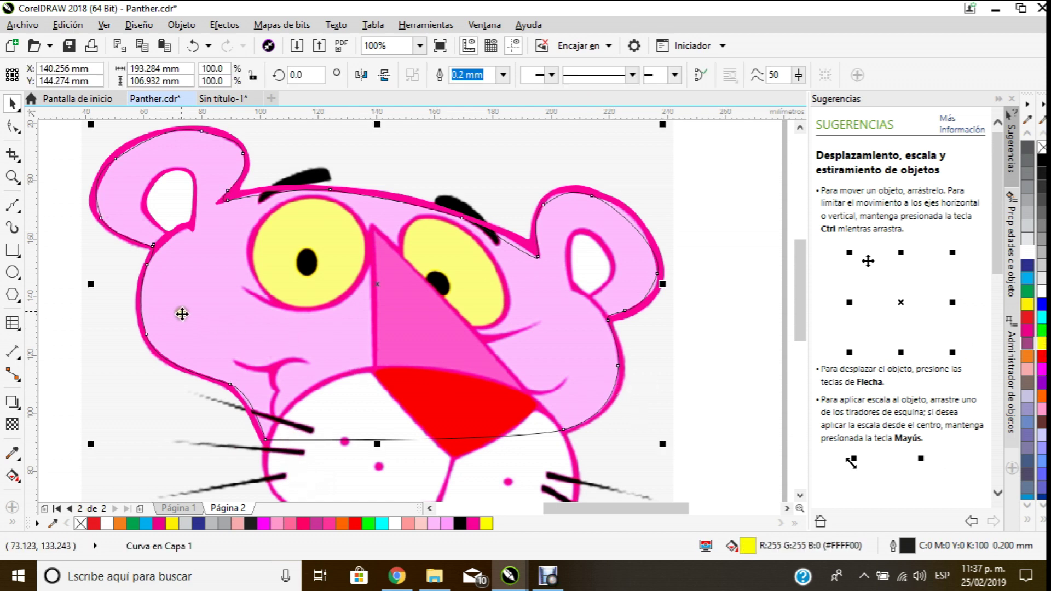
Step: Join the head curve's two open end nodes at the left ear's lower base to close the shape
scroll(106, 206, up, 8)
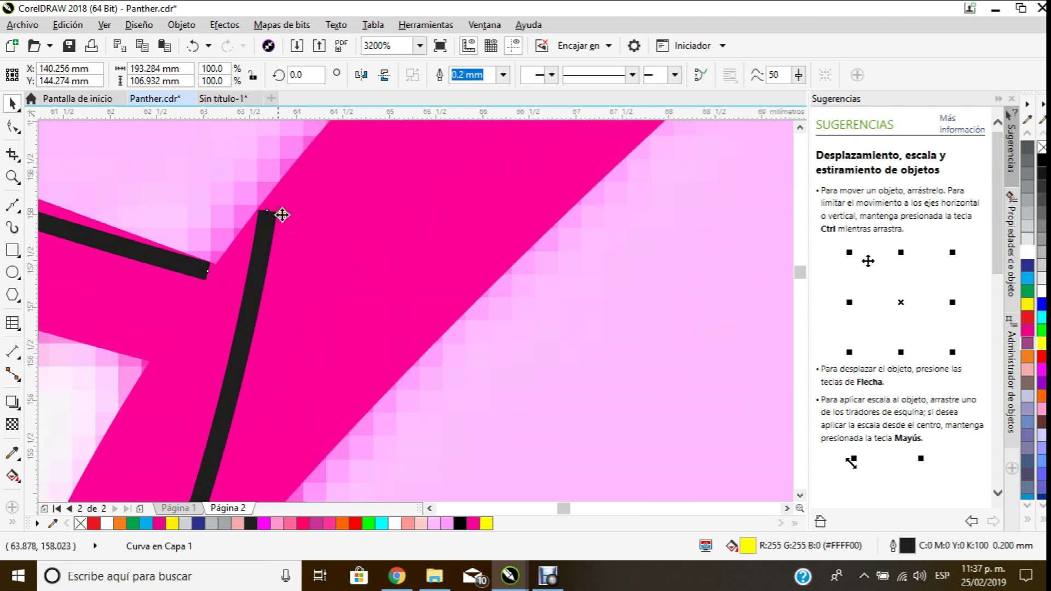
click(12, 129)
drag(266, 212, 216, 277)
scroll(216, 276, down, 8)
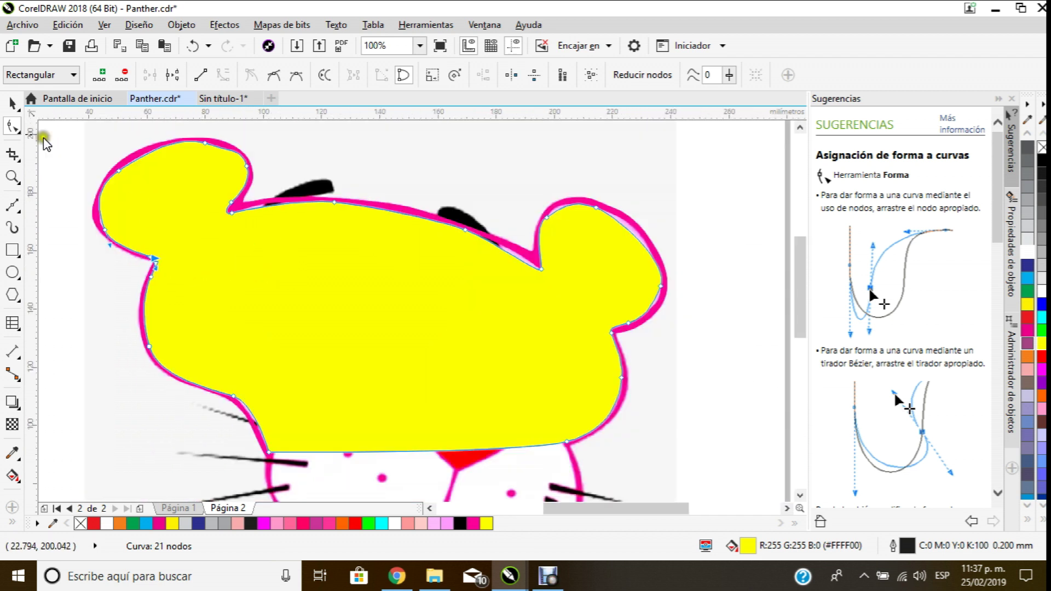
click(13, 103)
click(410, 171)
Step: Examine how the filled head shape sits against the pink contour and the rest of the reference drawing
scroll(481, 225, down, 2)
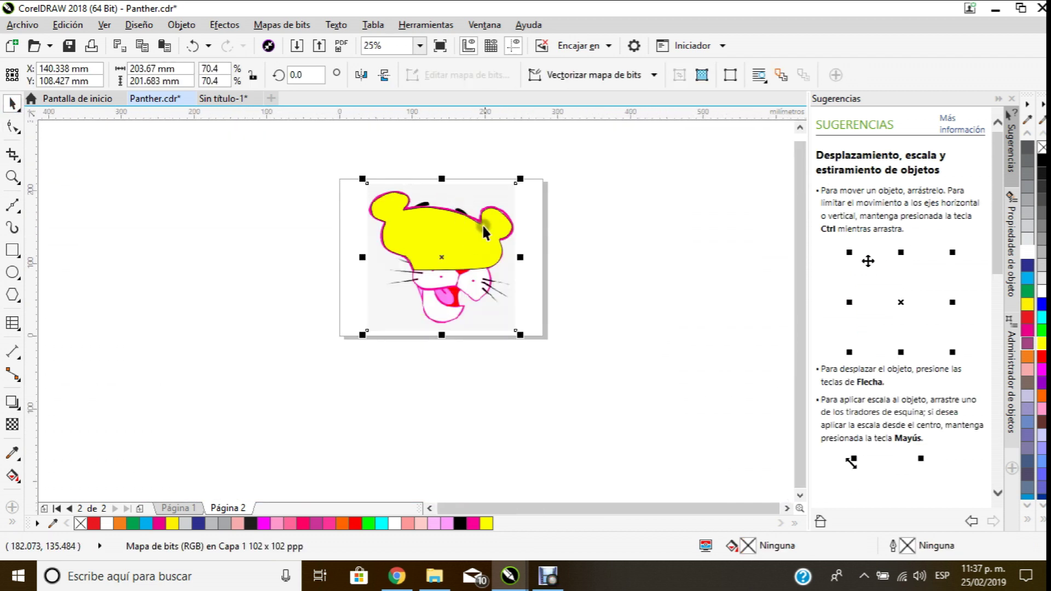
scroll(451, 162, up, 1)
click(451, 162)
click(640, 196)
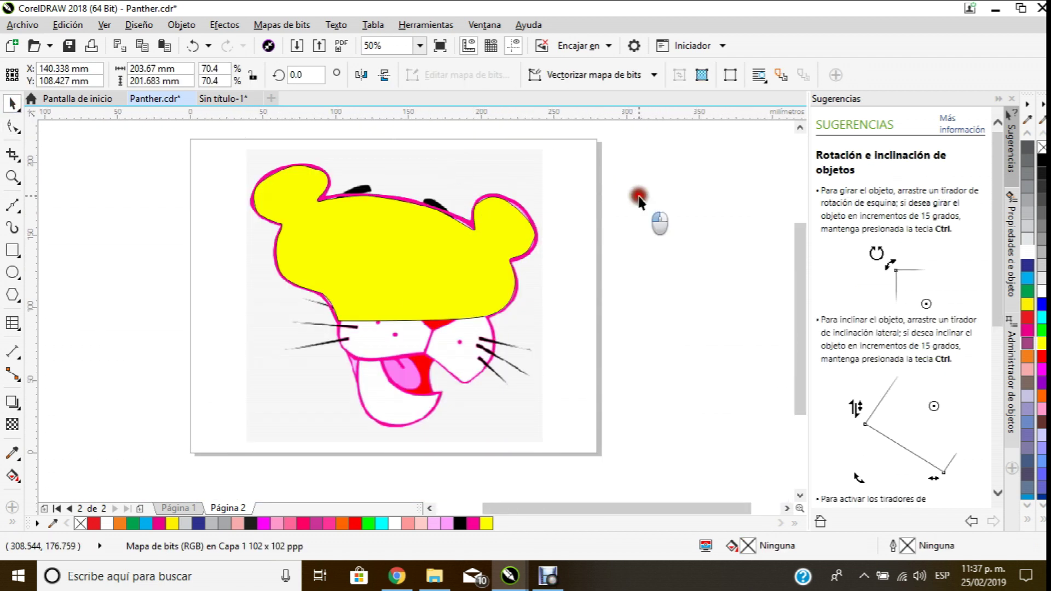
click(483, 243)
scroll(453, 197, up, 1)
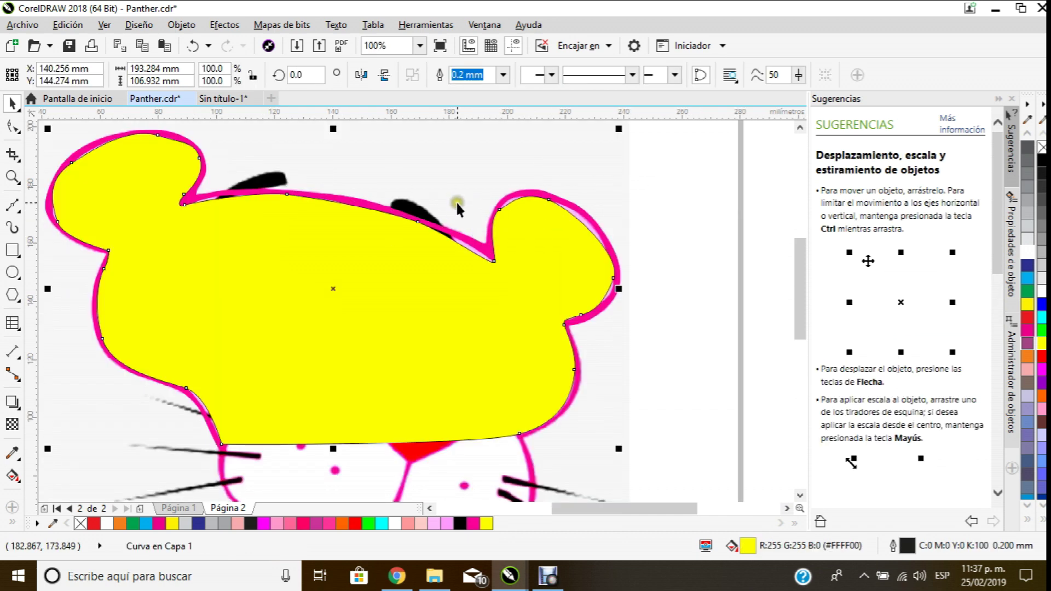
scroll(455, 200, down, 1)
scroll(406, 200, up, 1)
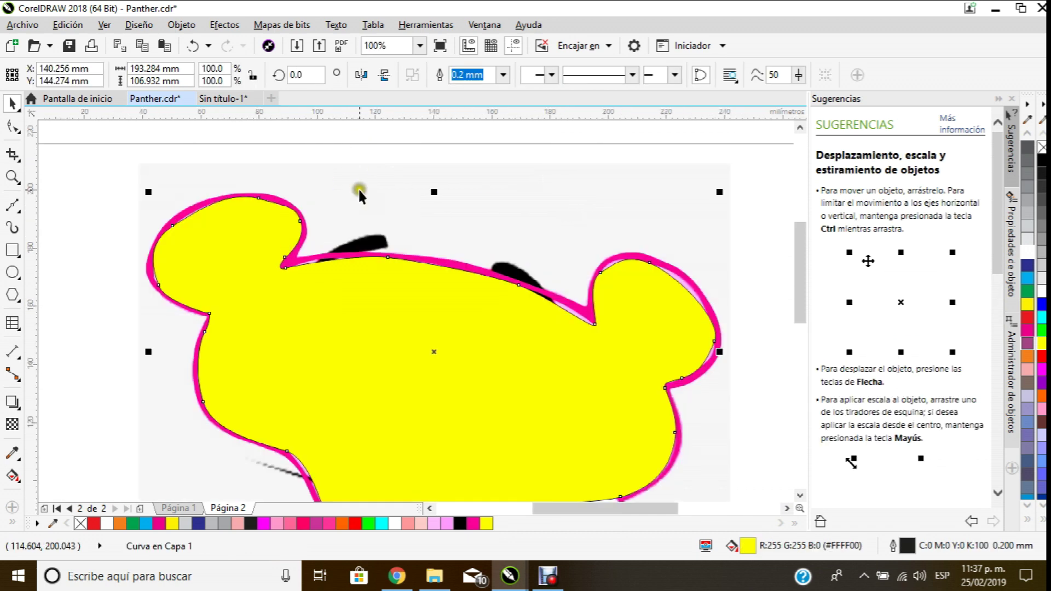
Step: Bring the pink contour around the ears and top of the head to the front of the page
click(280, 134)
click(269, 195)
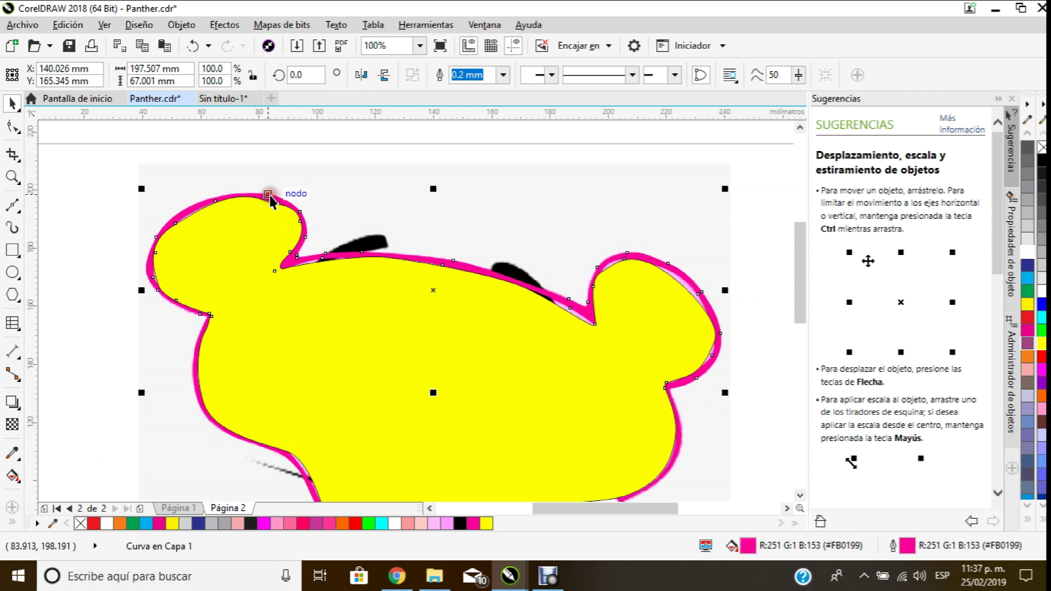
right_click(270, 196)
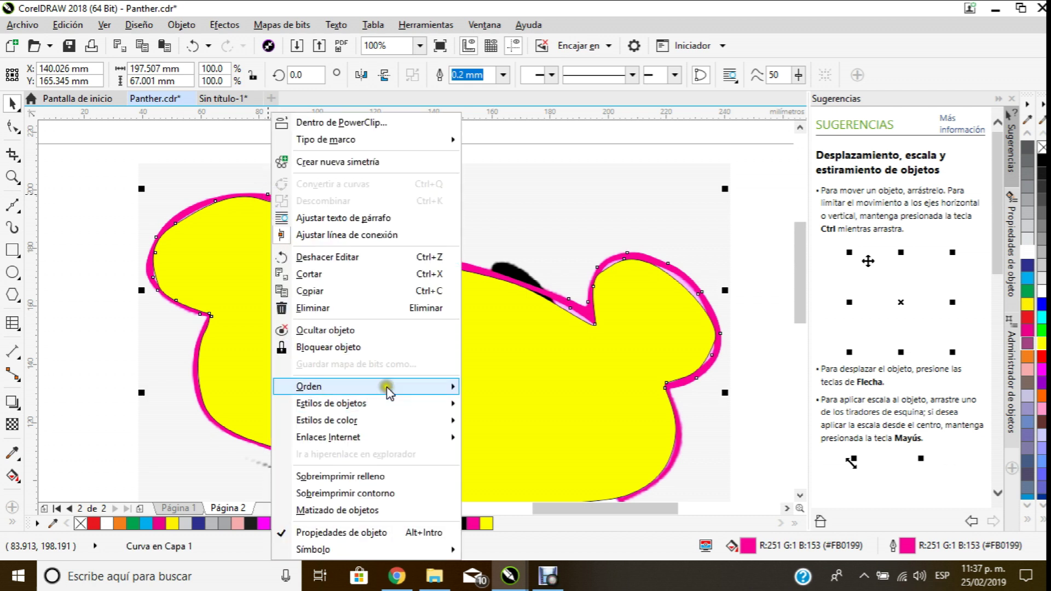
mouse_move(388, 392)
click(583, 390)
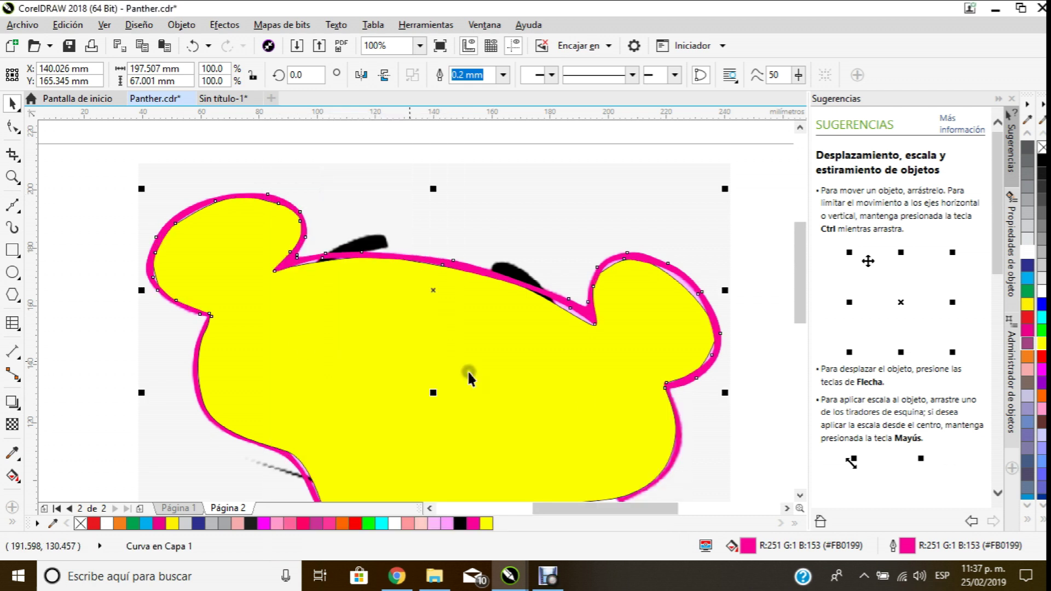
Step: Bring the left ear's white inner shape to the front of the page
click(68, 231)
drag(89, 130, 310, 333)
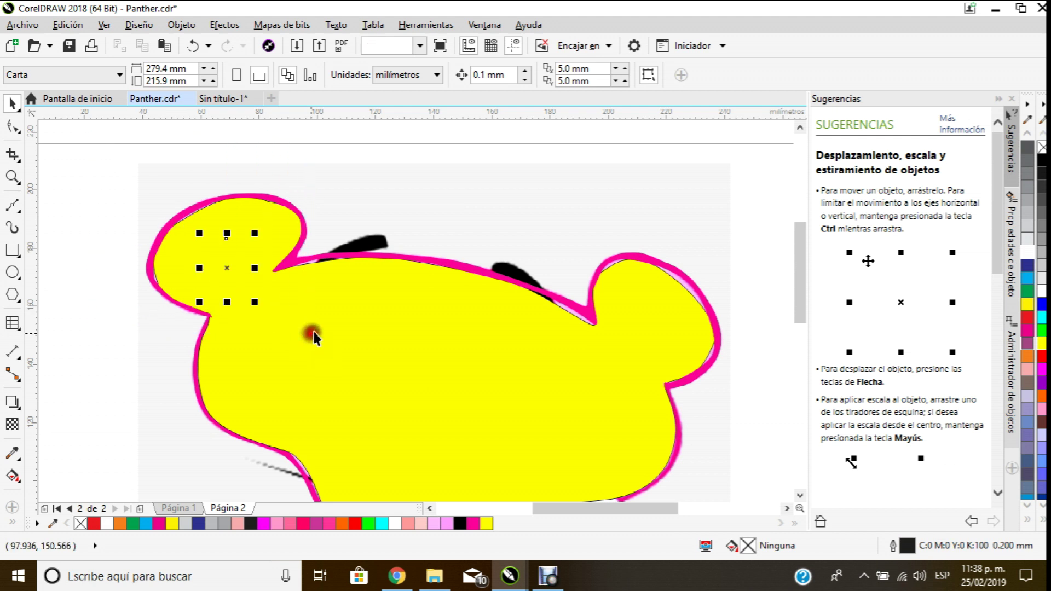
right_click(229, 267)
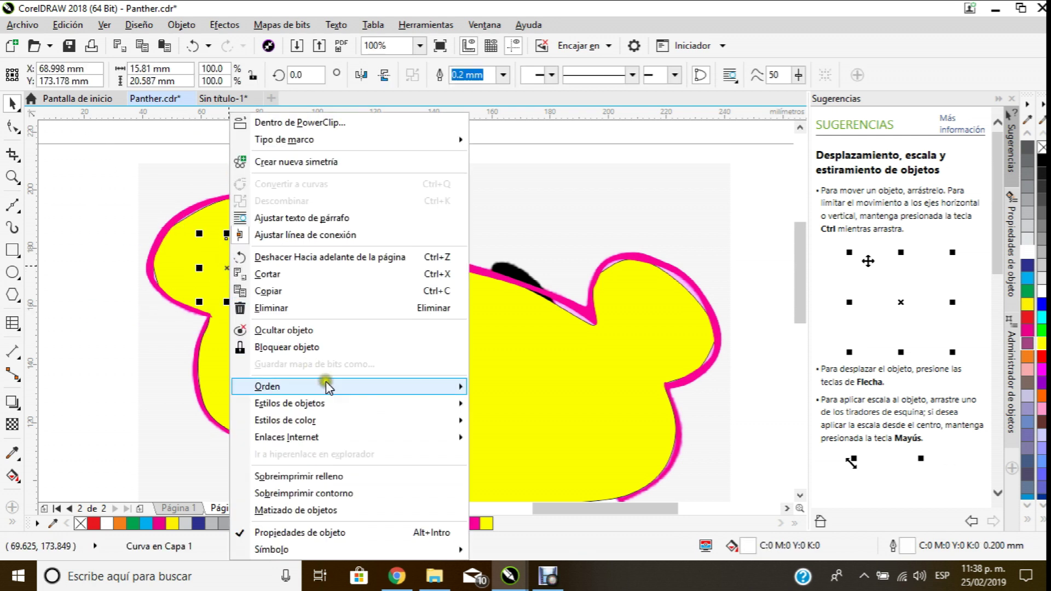
mouse_move(337, 388)
click(578, 389)
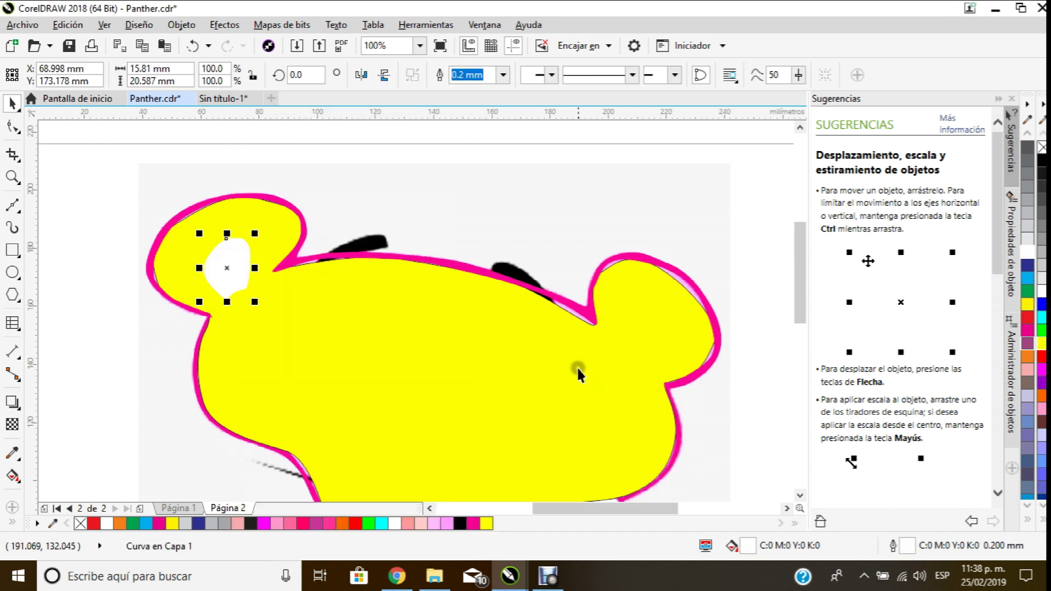
click(319, 146)
Step: Sample the light pink of the reference bitmap at the right ear and fill the yellow head shape with it
scroll(717, 284, up, 2)
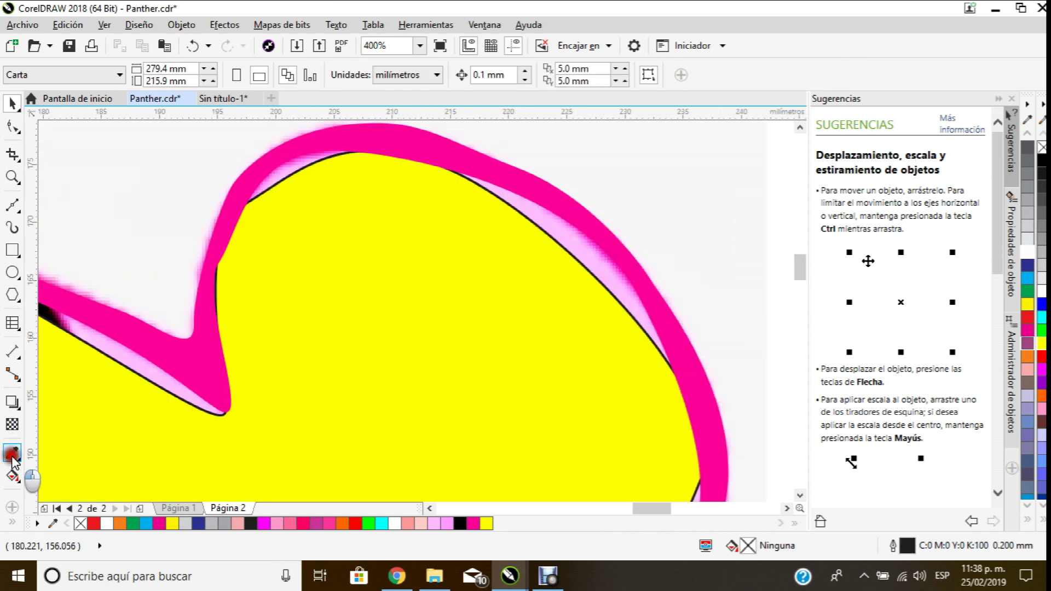
click(12, 454)
click(566, 252)
click(509, 298)
scroll(497, 287, down, 3)
scroll(316, 333, up, 1)
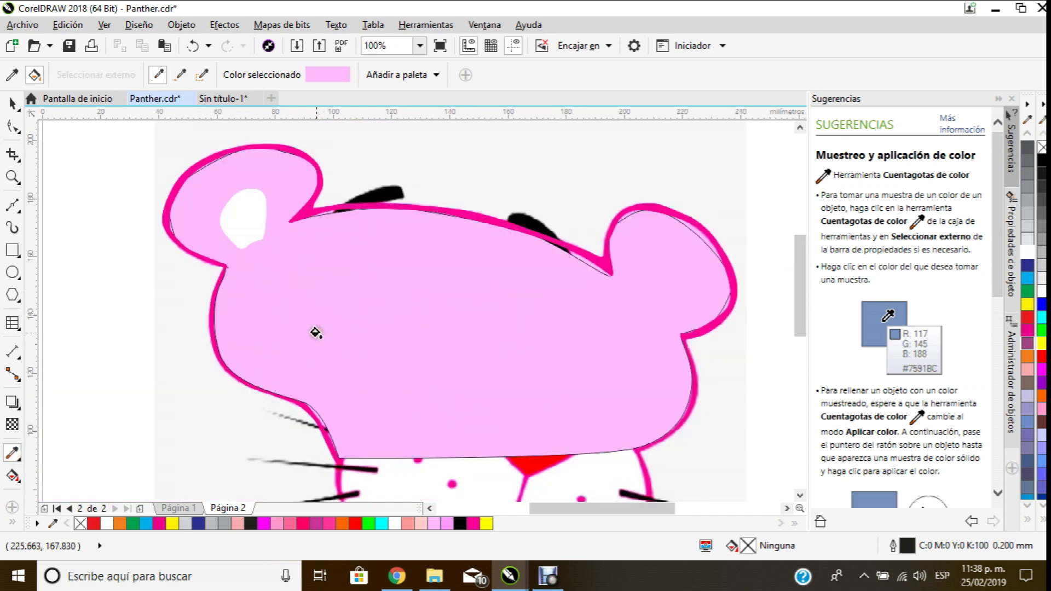
scroll(309, 284, down, 1)
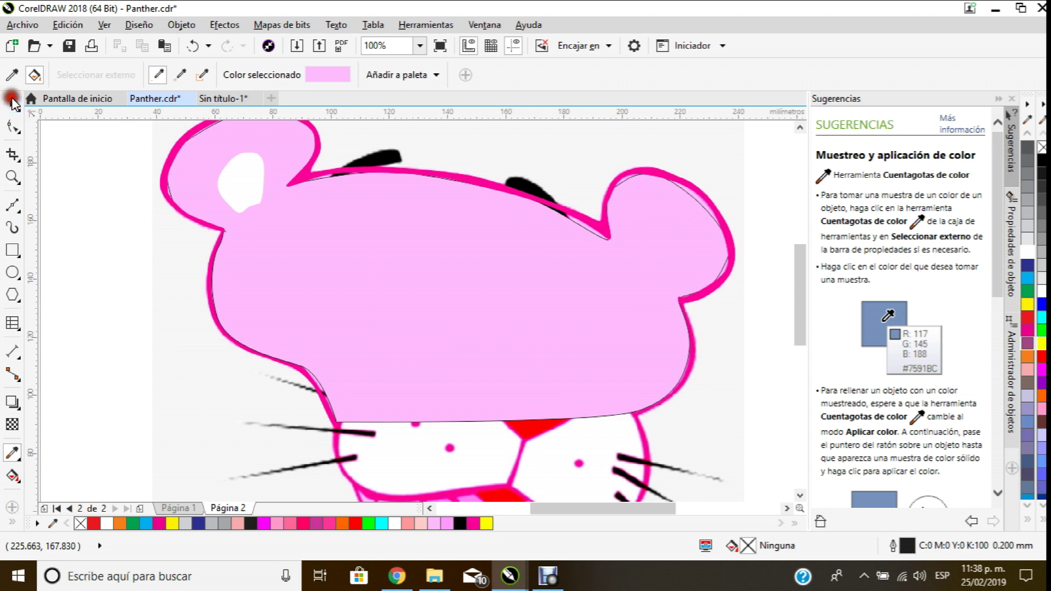
Step: Remove the outline from the light-pink head shape
click(12, 102)
scroll(236, 203, down, 1)
scroll(258, 223, up, 2)
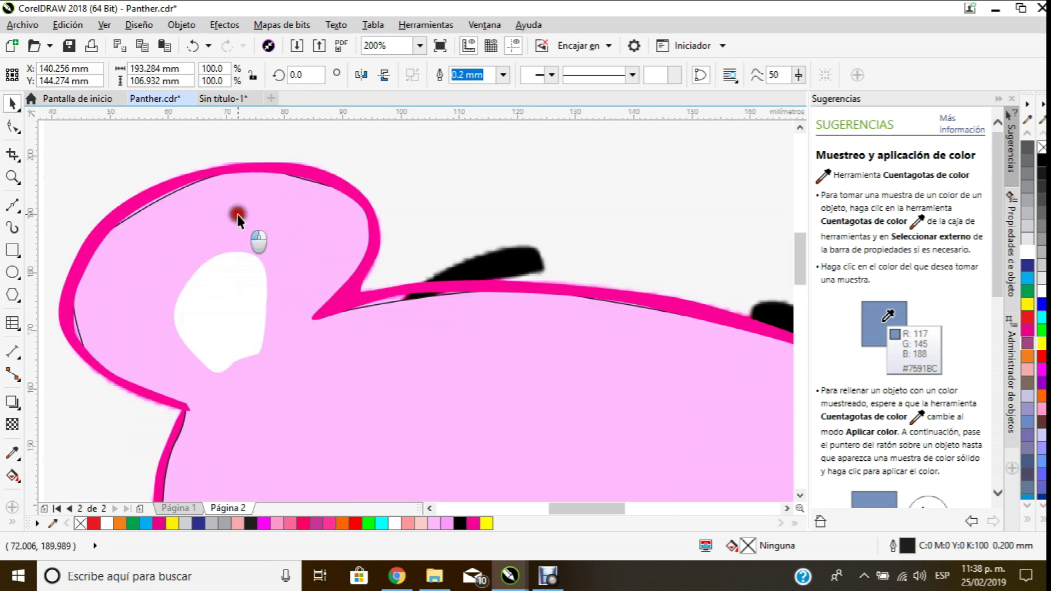
click(238, 215)
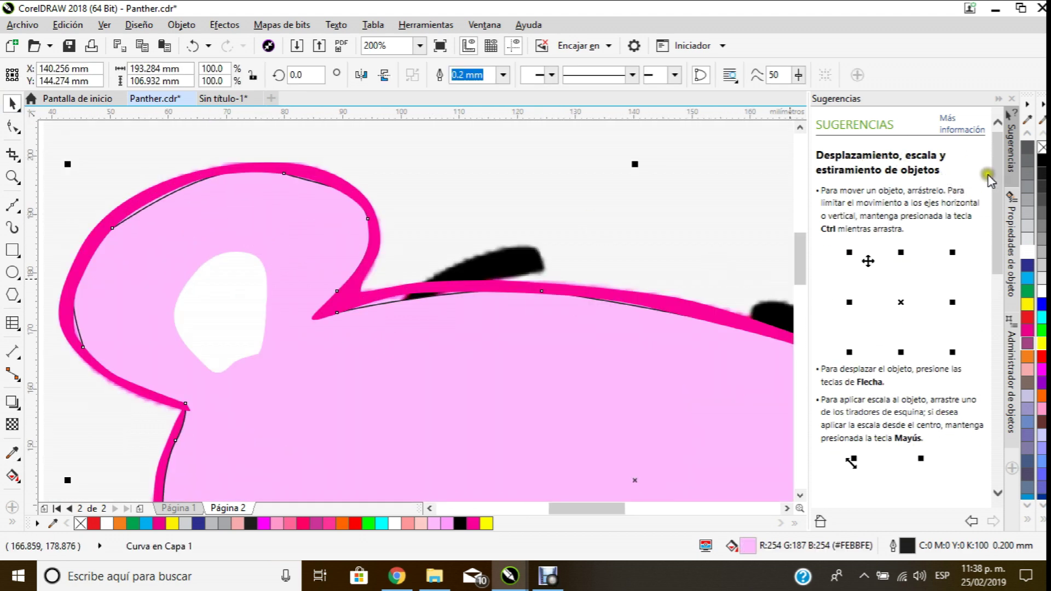
click(615, 364)
right_click(1040, 149)
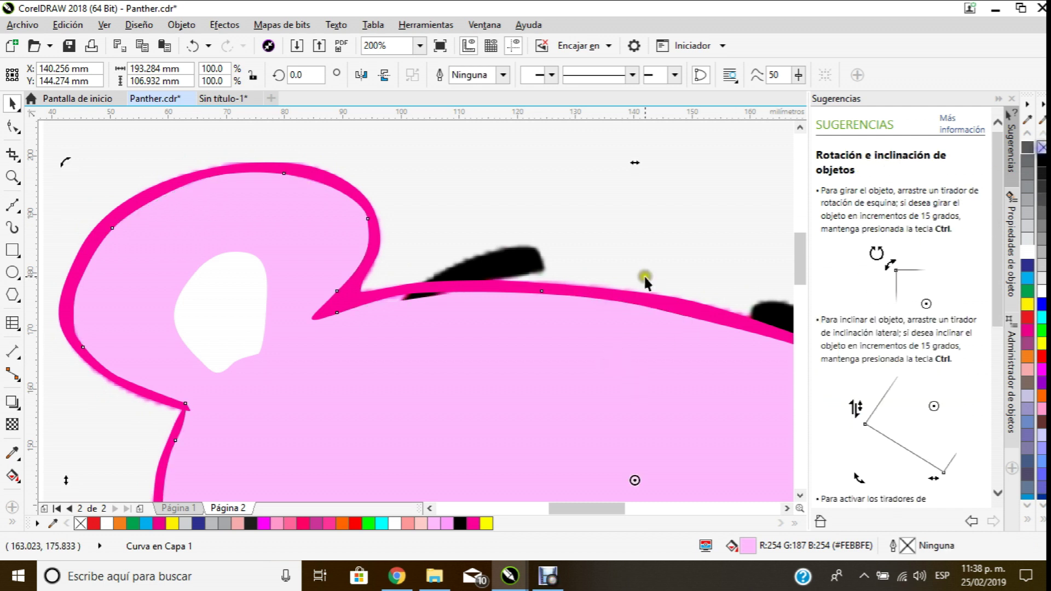
Step: Add a node to the head shape's edge at the left ear's upper right and delete the neighbouring node at the ear's top
scroll(442, 307, down, 2)
scroll(251, 307, up, 2)
click(12, 126)
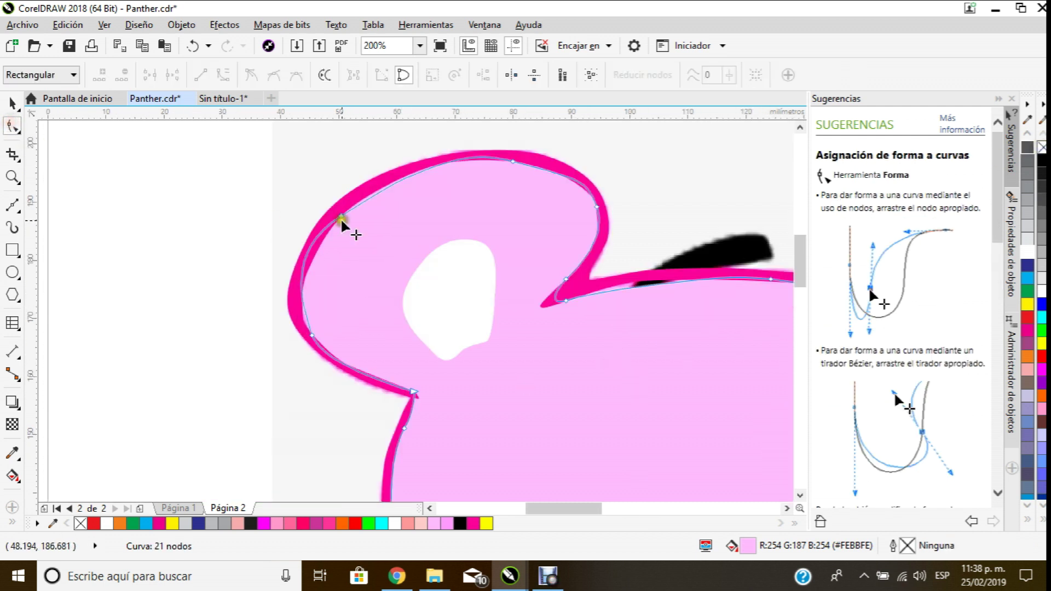
scroll(575, 166, up, 1)
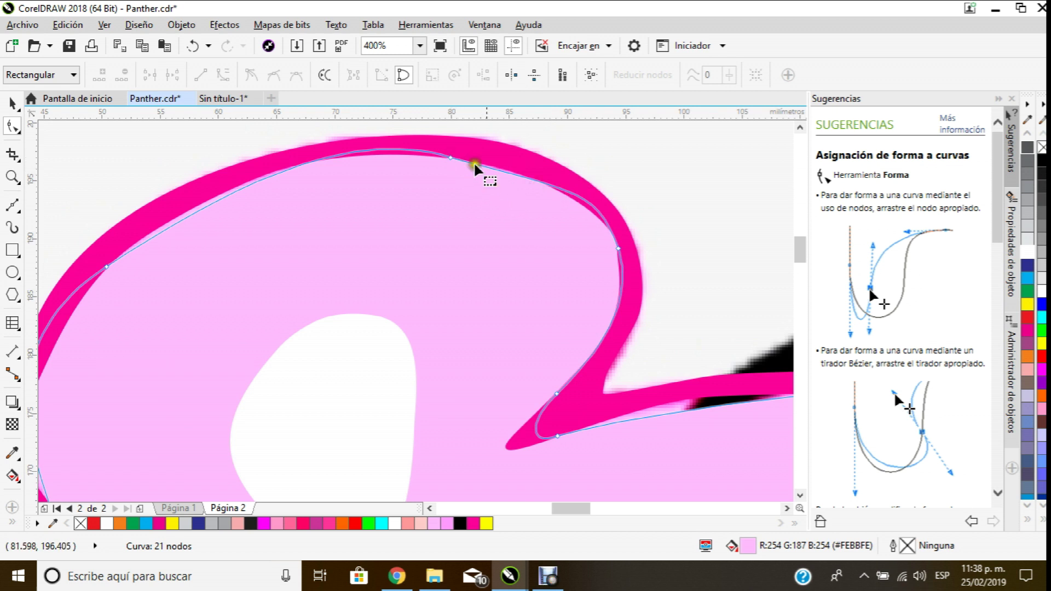
double_click(505, 169)
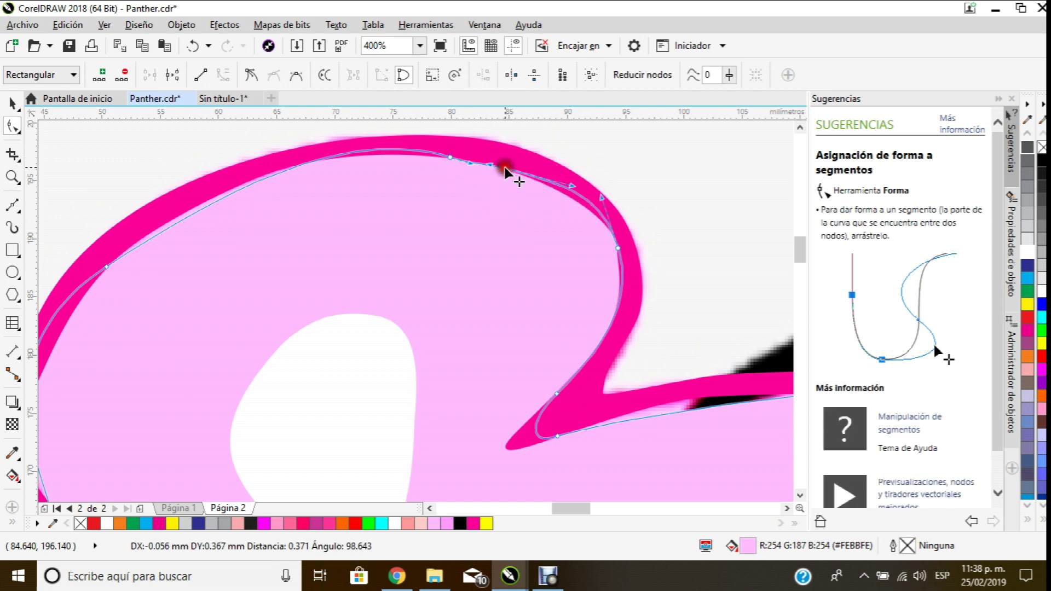
click(450, 157)
key(Delete)
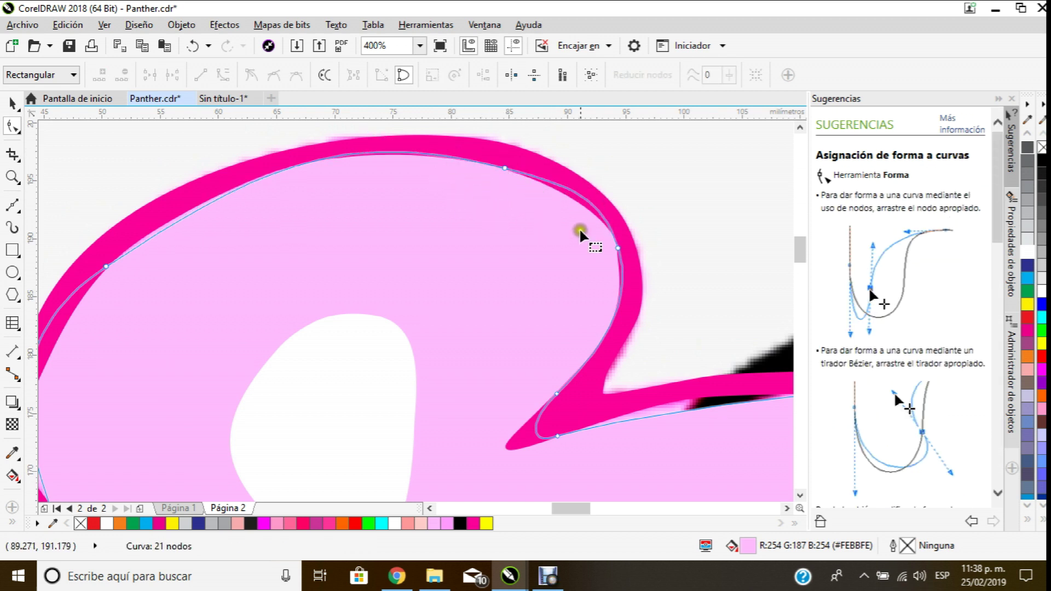
Step: Add a node on the inner side of the left ear's edge and delete the node just above it
double_click(614, 319)
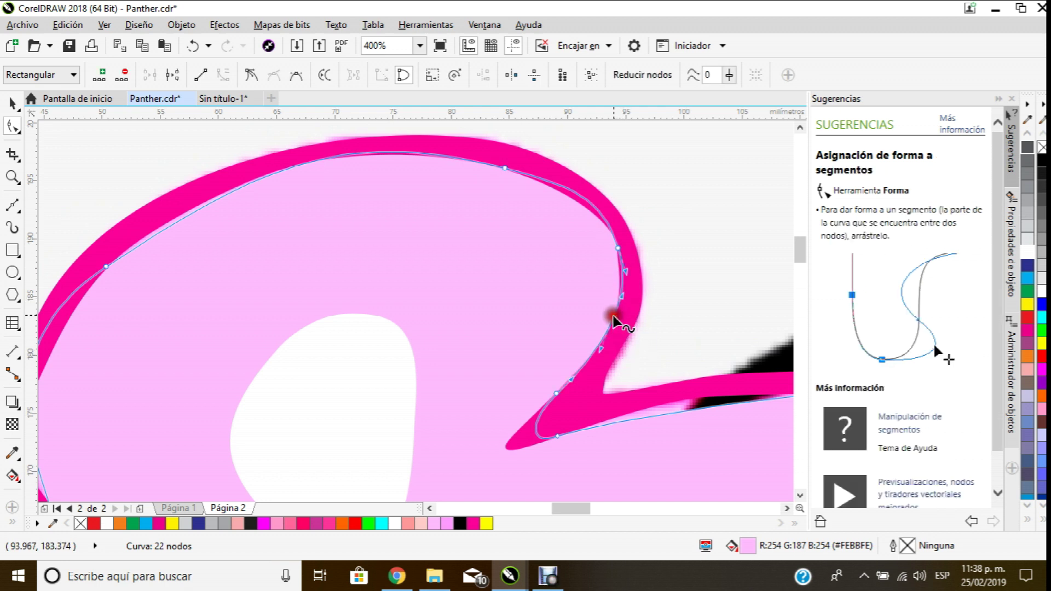
double_click(616, 250)
click(620, 252)
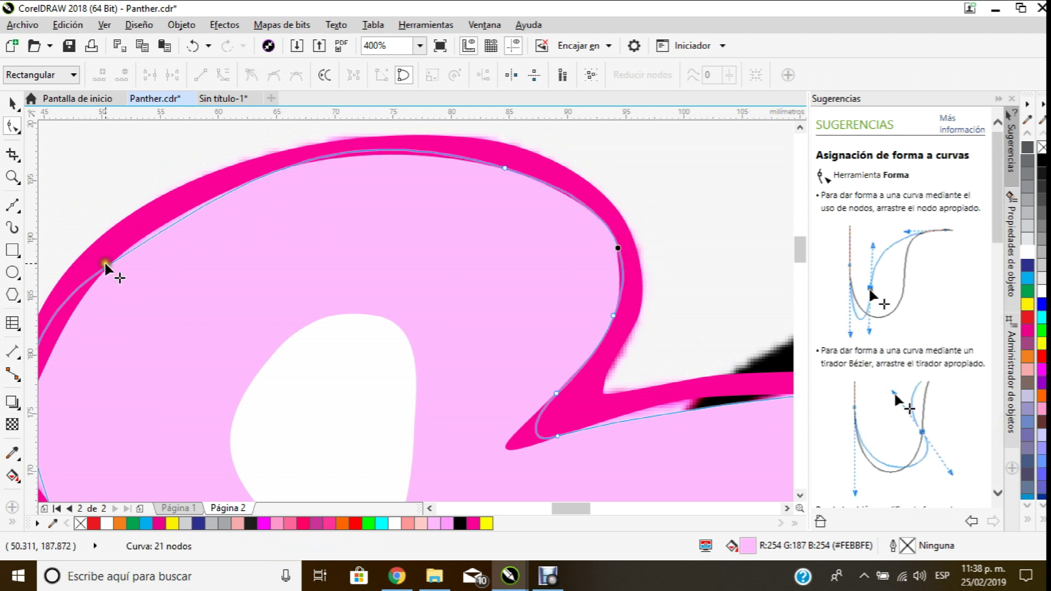
Step: Reshape the head shape's edge along the left ear's outer side so it runs beneath the pink contour, with an added node at its leftmost part
drag(105, 272, 97, 265)
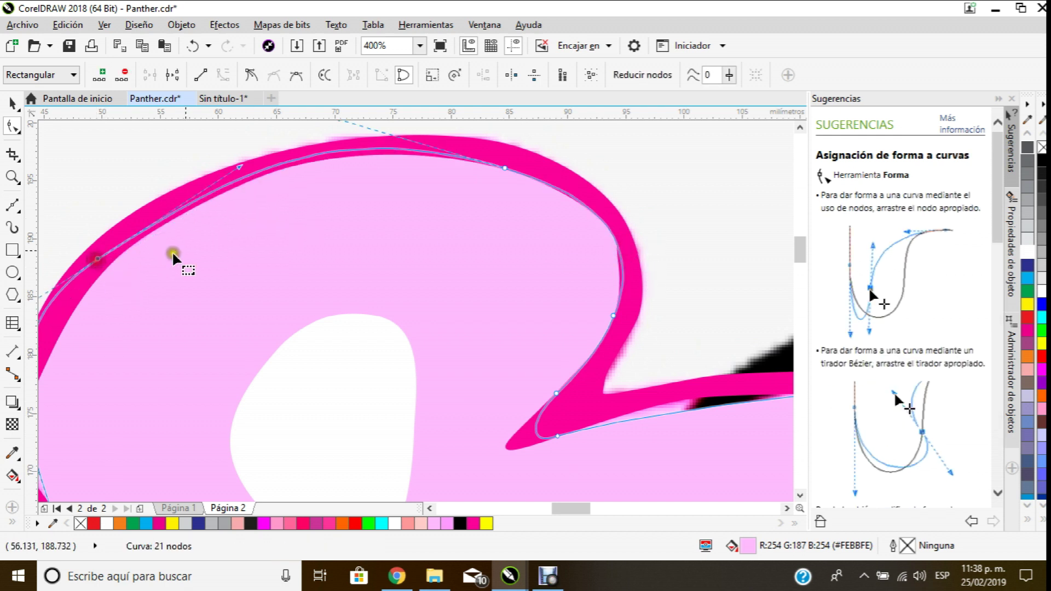
scroll(243, 236, down, 1)
scroll(116, 353, up, 1)
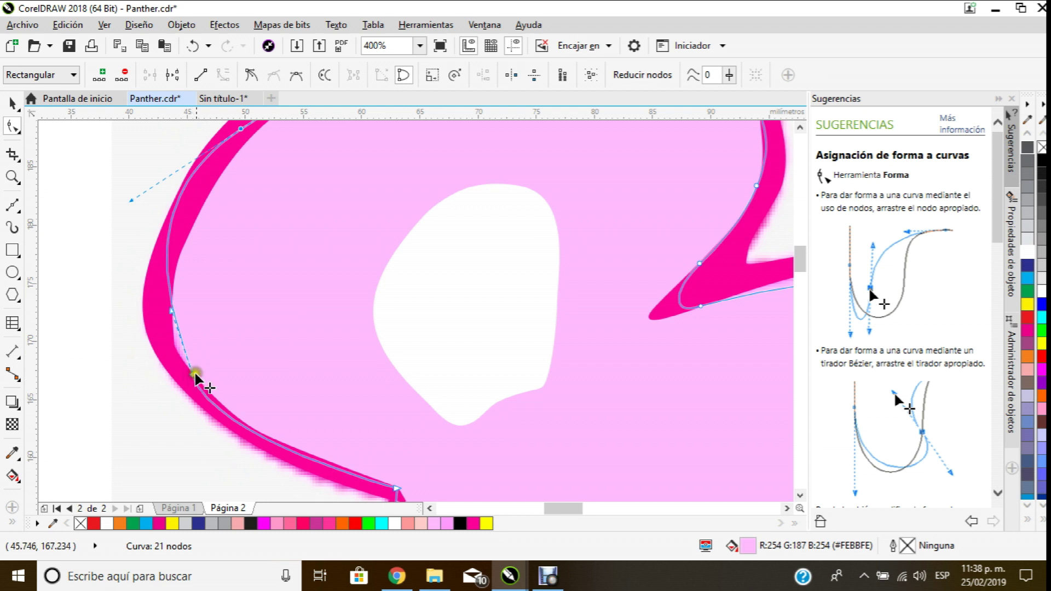
drag(164, 271, 168, 321)
scroll(176, 297, down, 1)
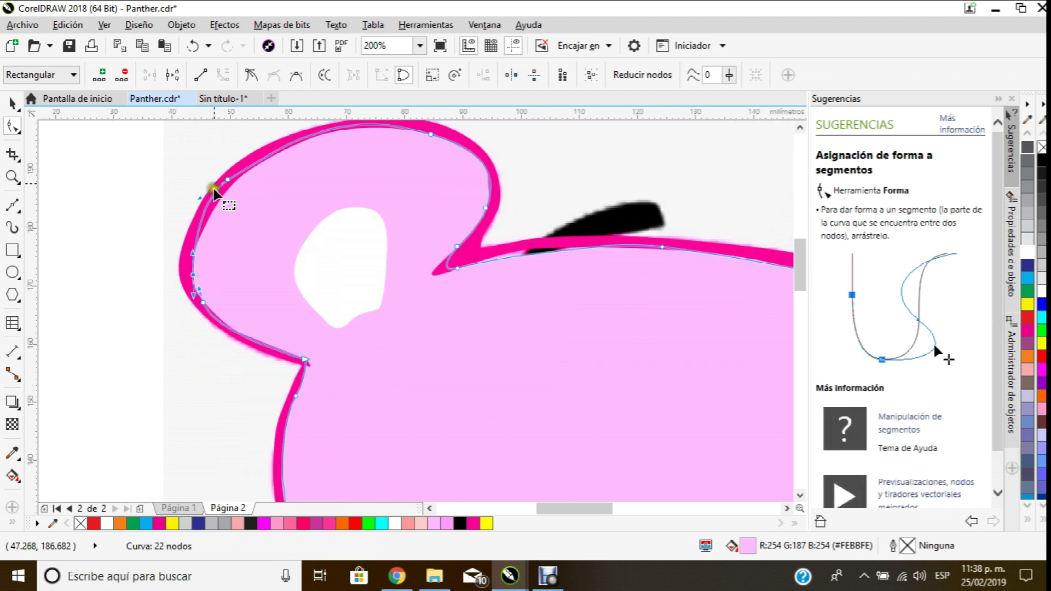
scroll(217, 213, up, 1)
drag(211, 210, 223, 219)
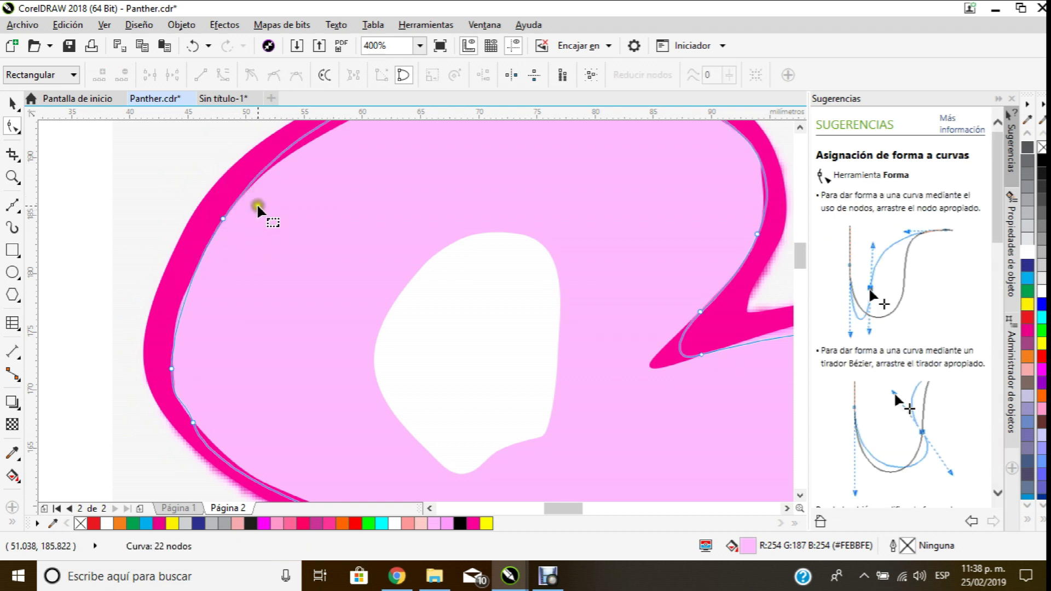
Step: Reshape the head shape's edge along the left ear's upper outer side so it runs beneath the pink contour
scroll(273, 175, down, 1)
scroll(255, 204, up, 2)
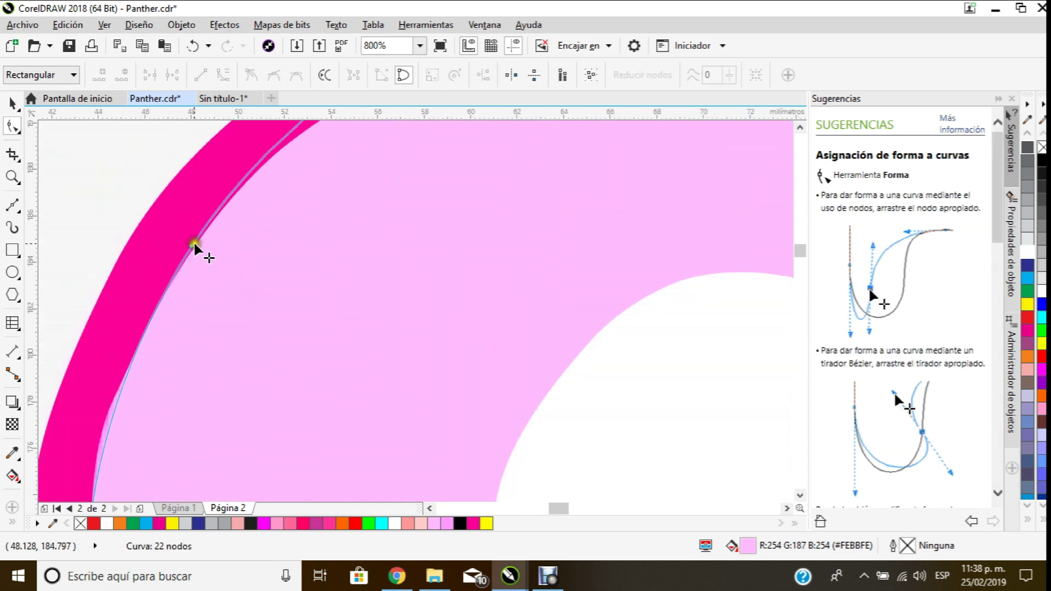
drag(193, 243, 169, 262)
scroll(202, 240, down, 2)
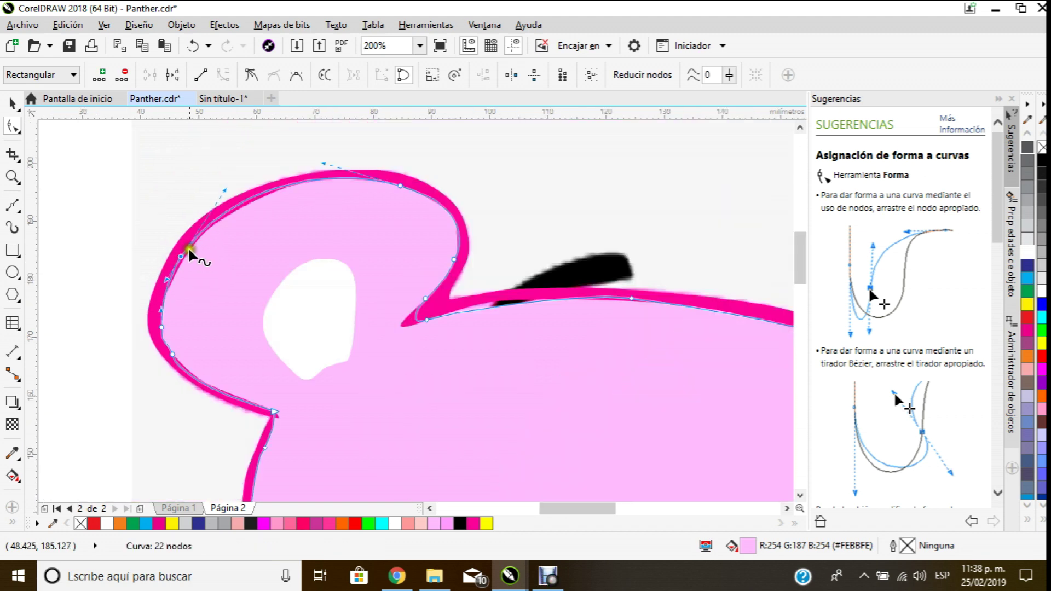
scroll(170, 335, up, 1)
drag(147, 323, 145, 325)
Step: Replace the node on the left ear's lower outer edge with one slightly lower, and bend the ear's bottom segment beneath the pink contour
click(185, 398)
click(168, 389)
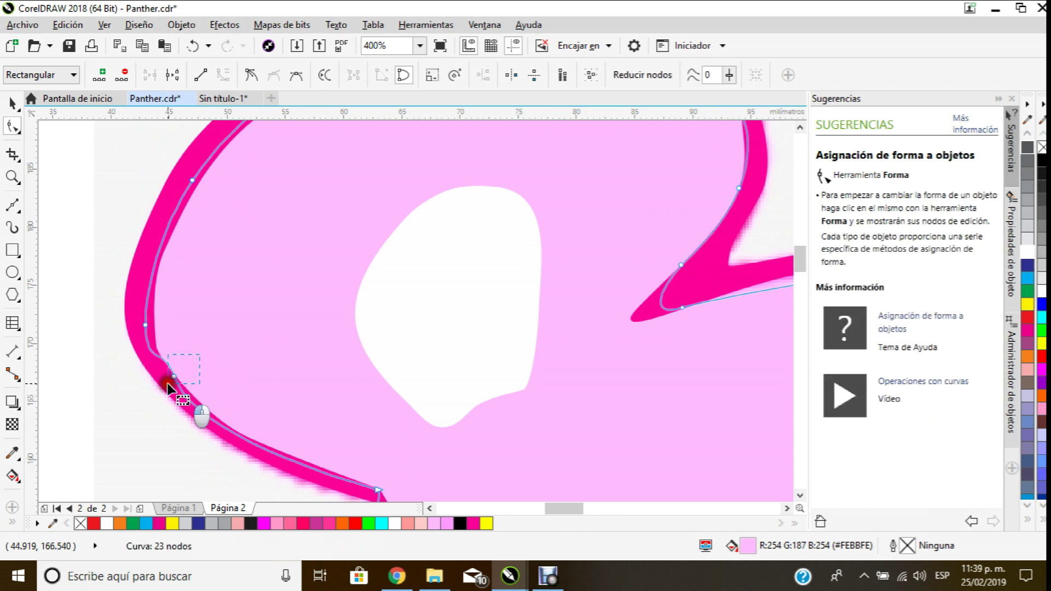
scroll(251, 425, down, 1)
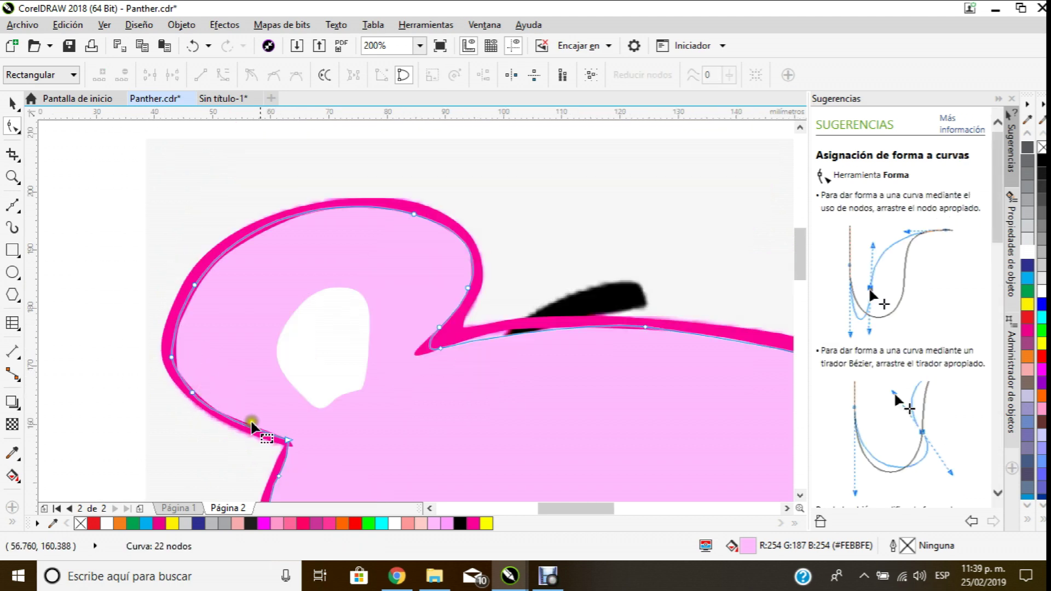
scroll(291, 449, up, 2)
drag(299, 393, 296, 402)
scroll(305, 418, down, 4)
scroll(453, 345, up, 1)
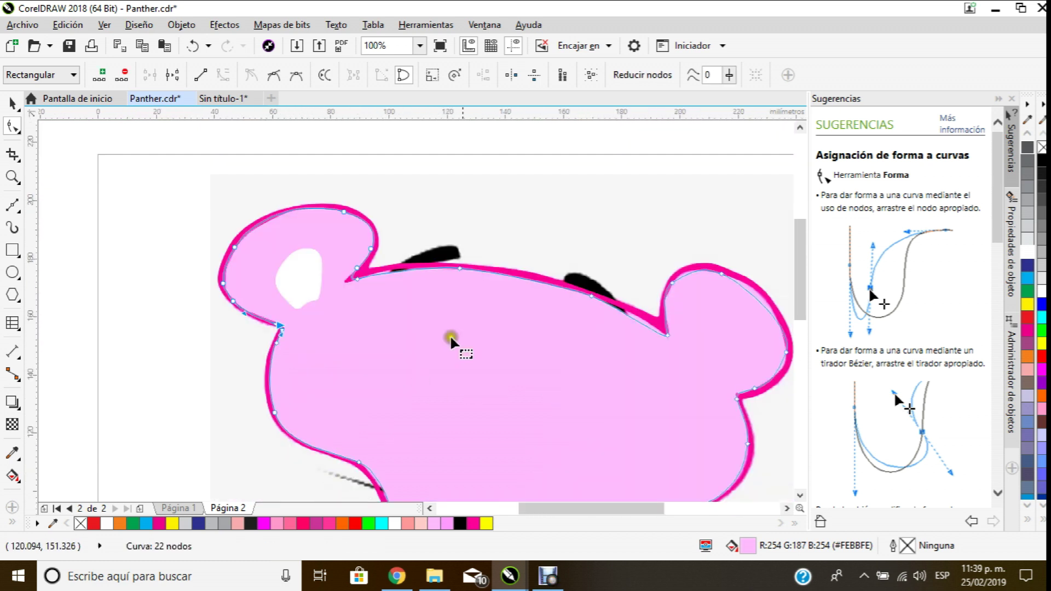
Step: Reshape the head shape's top edge between the right eyebrow and the right ear's inner corner beneath the contour, using an added midway node
scroll(629, 305, up, 2)
drag(563, 317, 391, 300)
drag(622, 403, 641, 415)
drag(438, 309, 433, 273)
drag(614, 415, 623, 422)
drag(509, 337, 482, 326)
scroll(482, 327, down, 1)
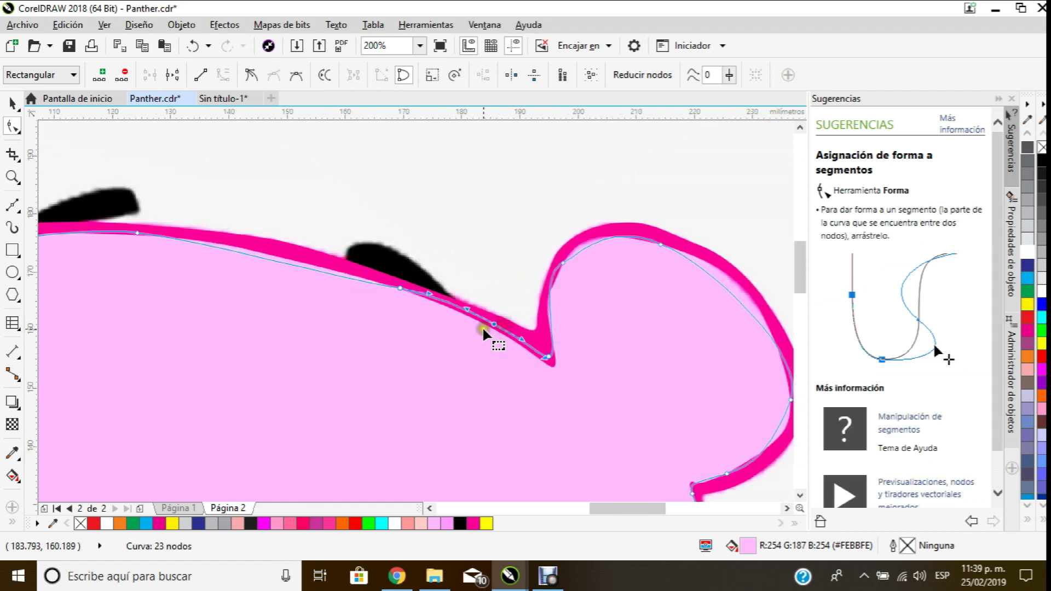
Step: Add a node to the head shape's top edge between the eyebrows, raise it beneath the pink contour, and deselect the shape
double_click(272, 259)
drag(272, 258, 272, 250)
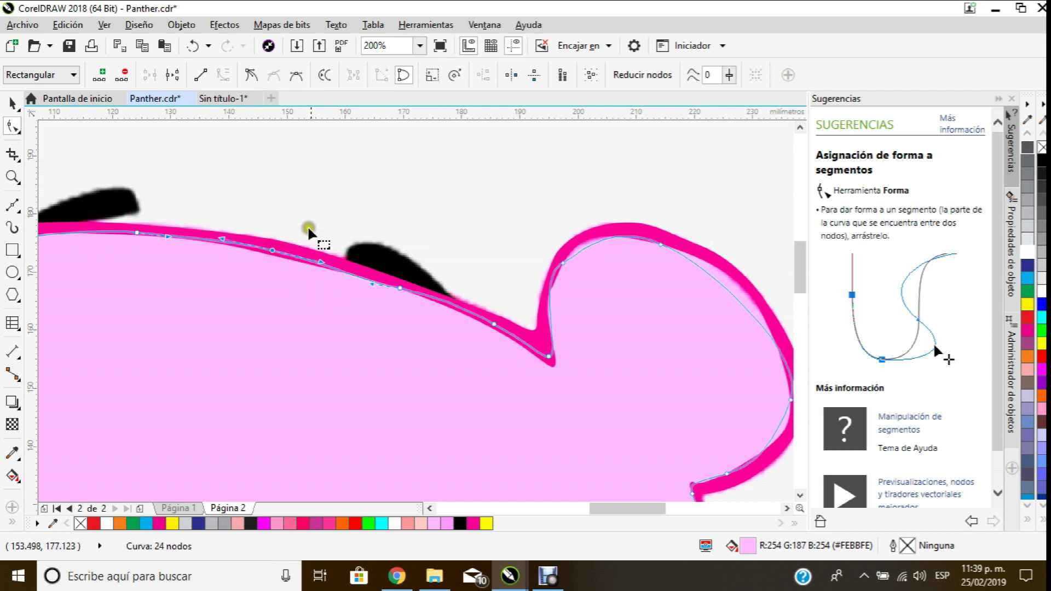
click(363, 227)
scroll(367, 235, down, 2)
scroll(369, 244, up, 1)
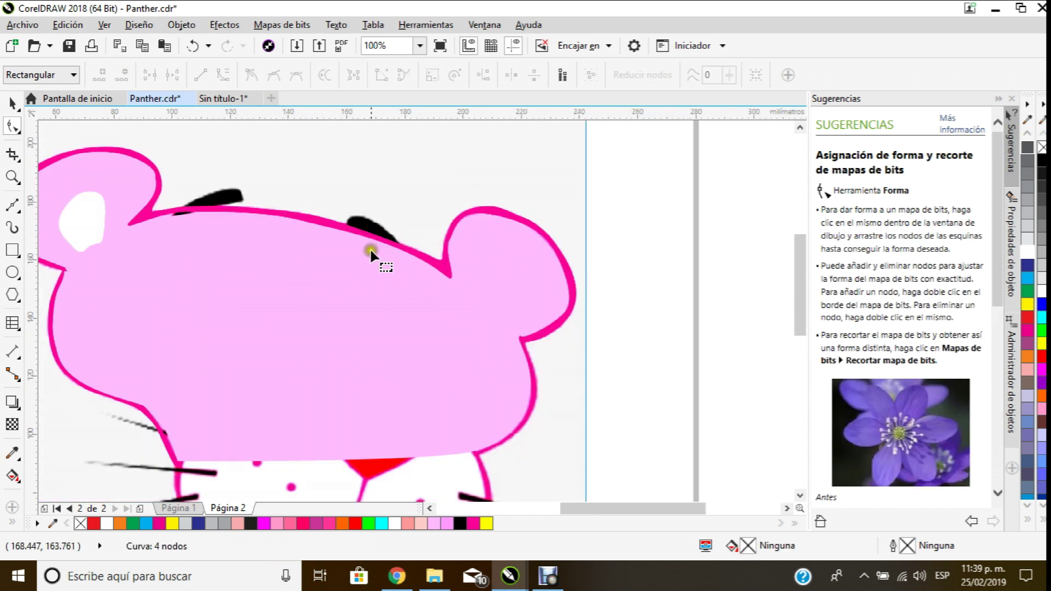
scroll(379, 251, down, 2)
scroll(199, 153, up, 1)
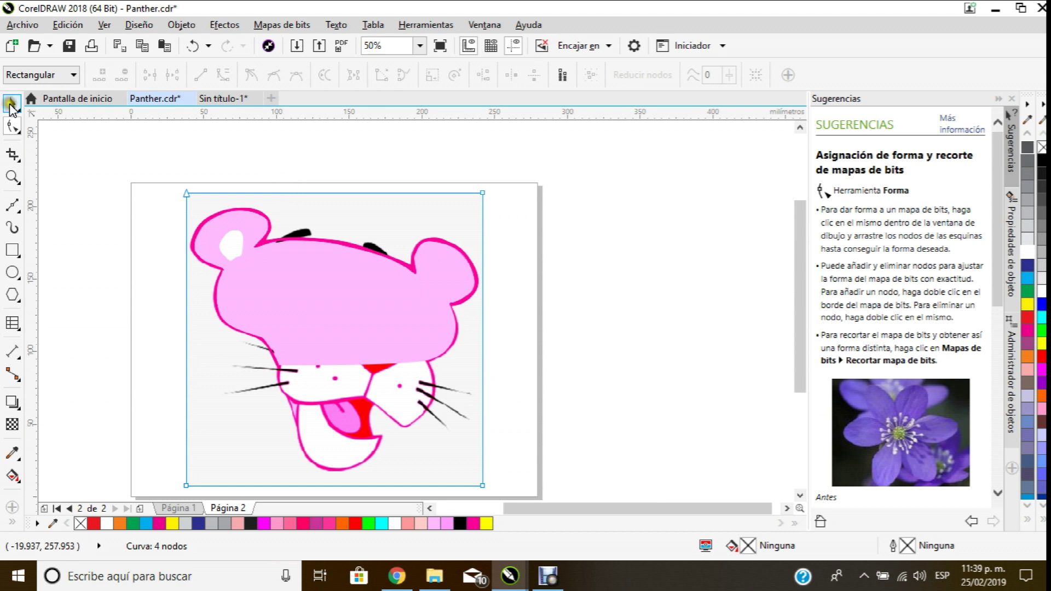
Step: Give the head shape a 60% black (#666666) outline and remove its fill to uncover the reference face
click(11, 102)
click(491, 211)
scroll(414, 334, up, 1)
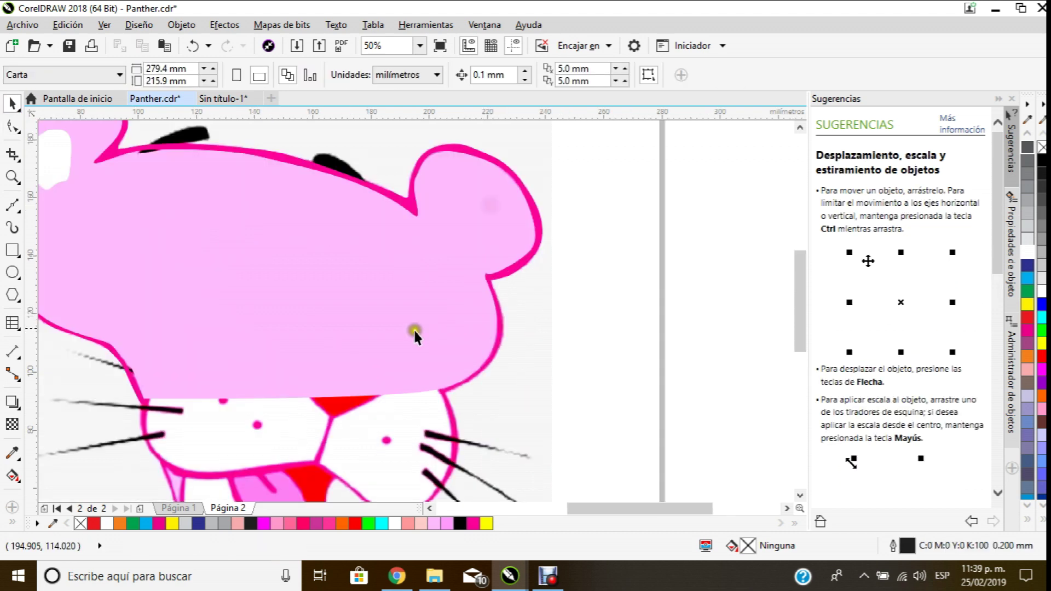
click(501, 321)
click(453, 229)
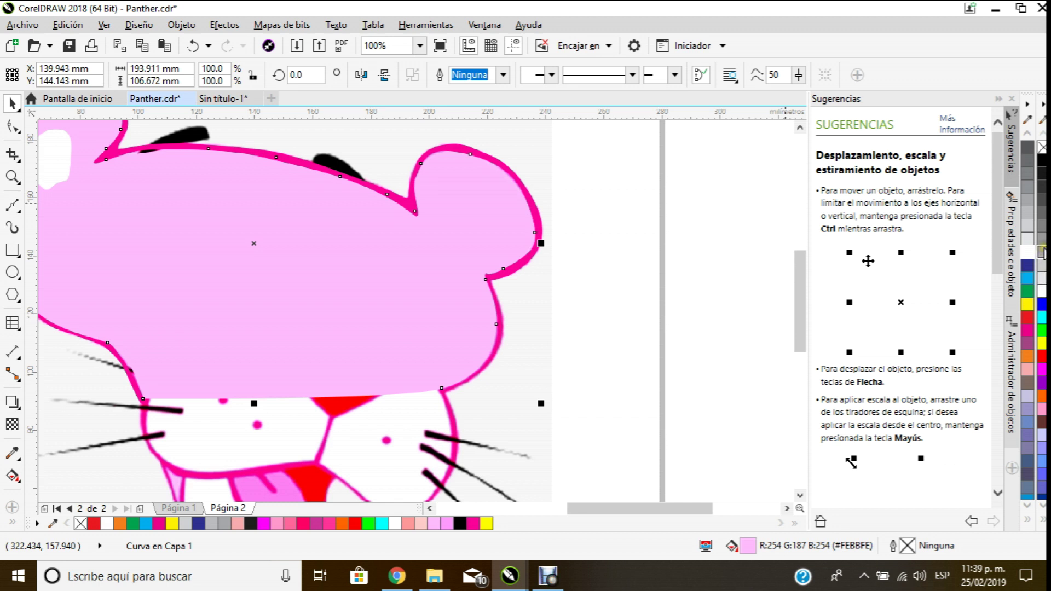
right_click(1042, 219)
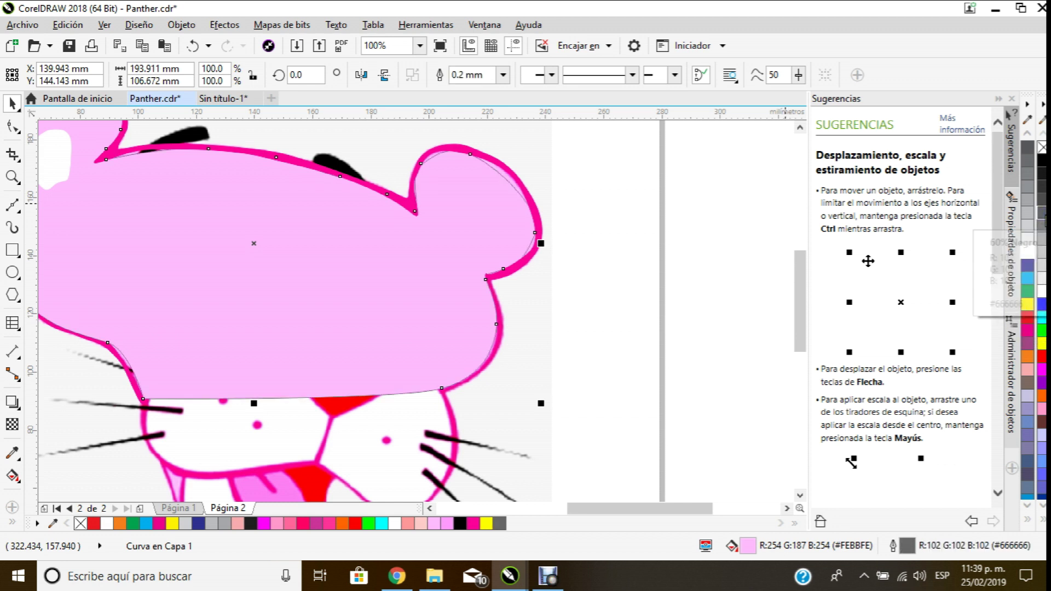
click(1042, 147)
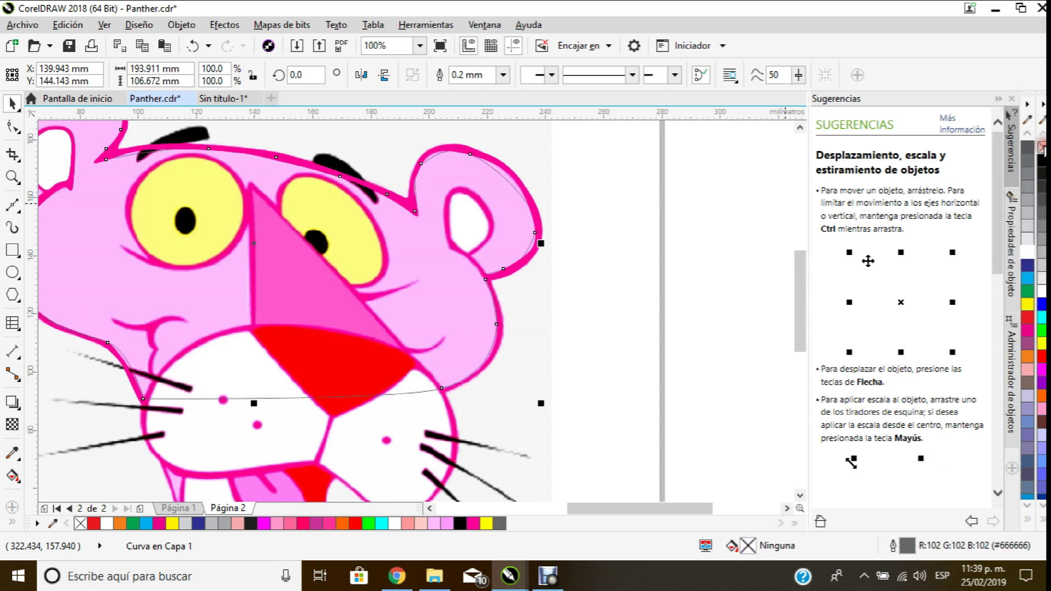
scroll(619, 278, down, 2)
scroll(441, 234, up, 2)
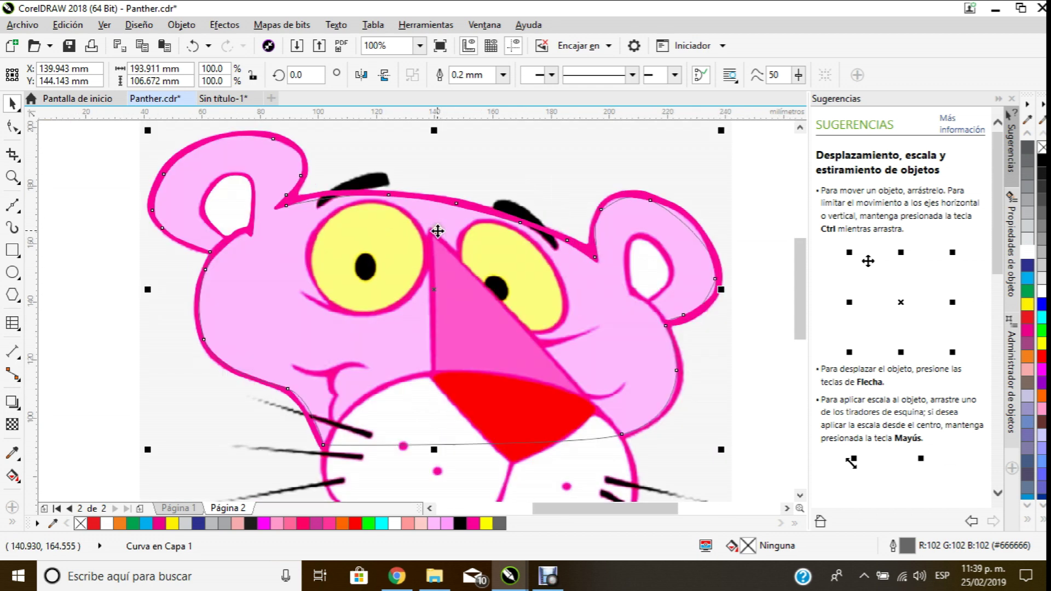
click(85, 235)
Step: Draw an ellipse about 28 mm wide and 37 mm tall over the left eye, placed against the eye's right side
scroll(381, 198, up, 2)
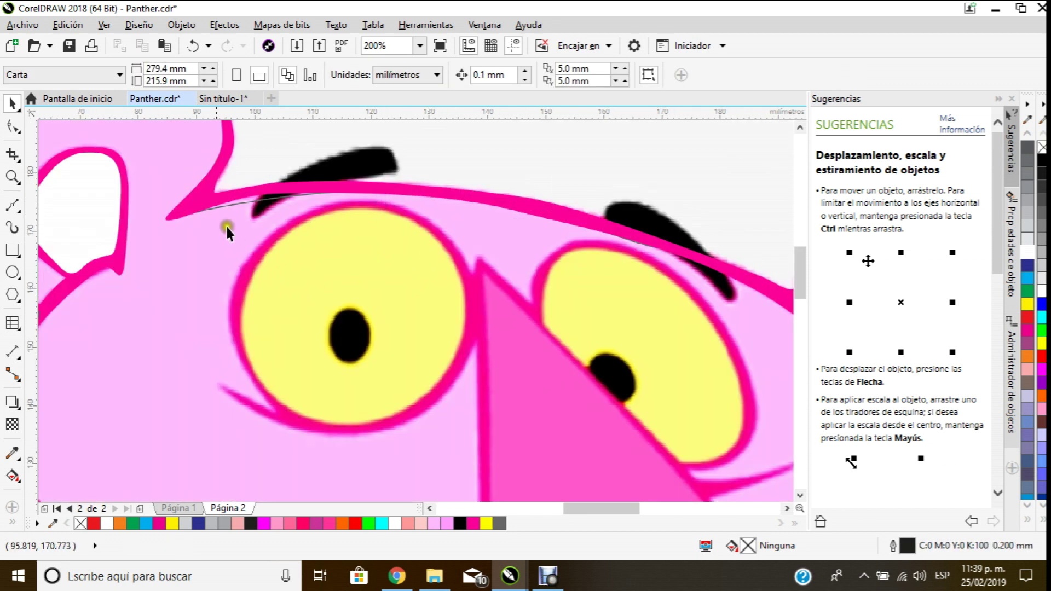
click(11, 273)
drag(325, 438, 498, 216)
click(12, 103)
drag(417, 335, 390, 314)
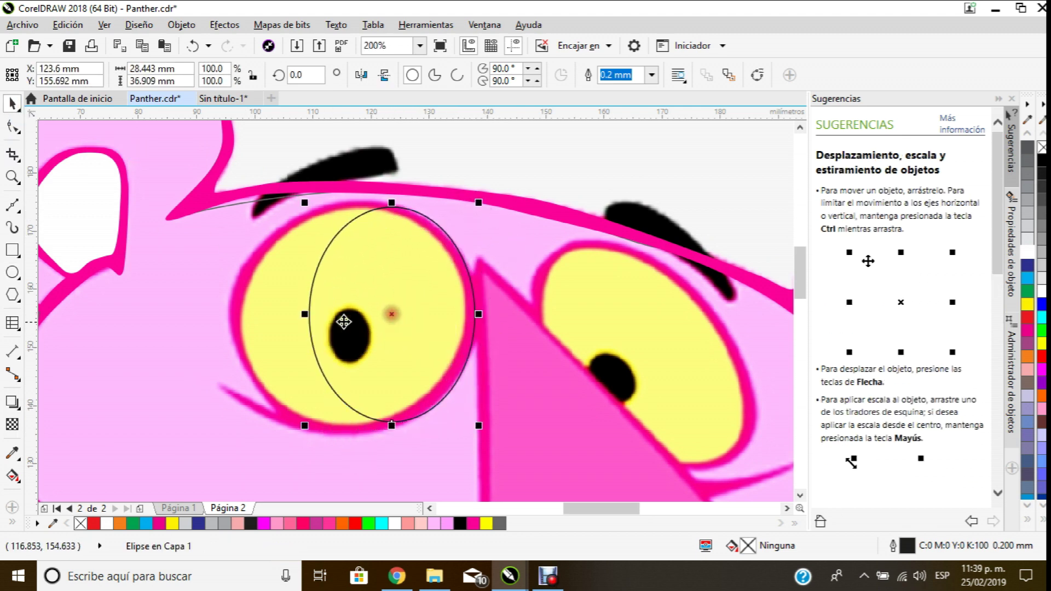
click(309, 316)
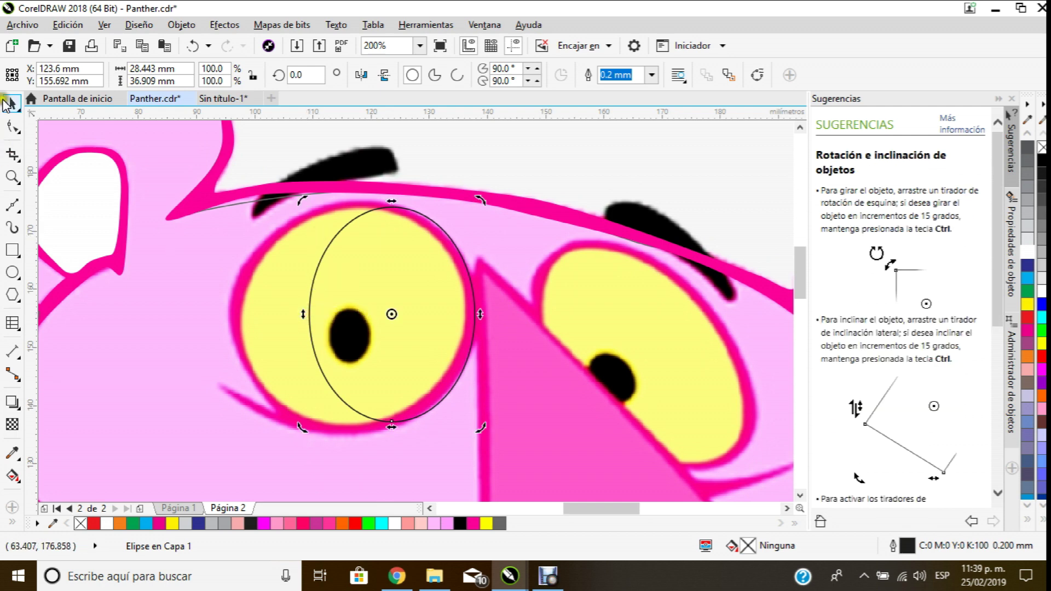
click(367, 208)
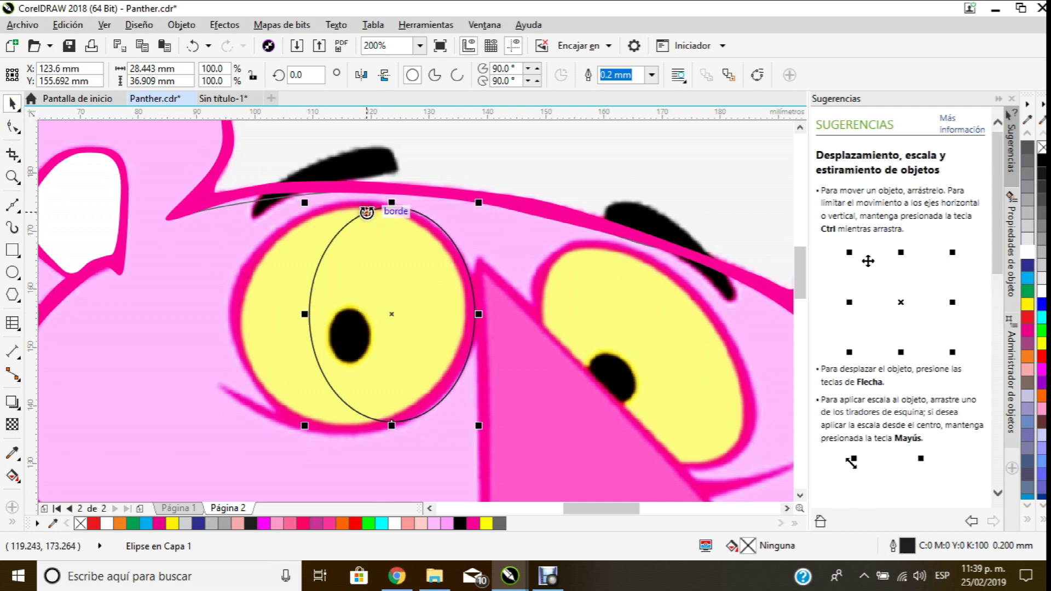
Step: Resize the ellipse to about 42 by 40 mm so it follows the outer edge of the left eye's pink contour
drag(305, 314, 224, 314)
mouse_move(354, 433)
mouse_down()
mouse_move(355, 453)
mouse_move(353, 442)
mouse_up()
drag(352, 202, 356, 193)
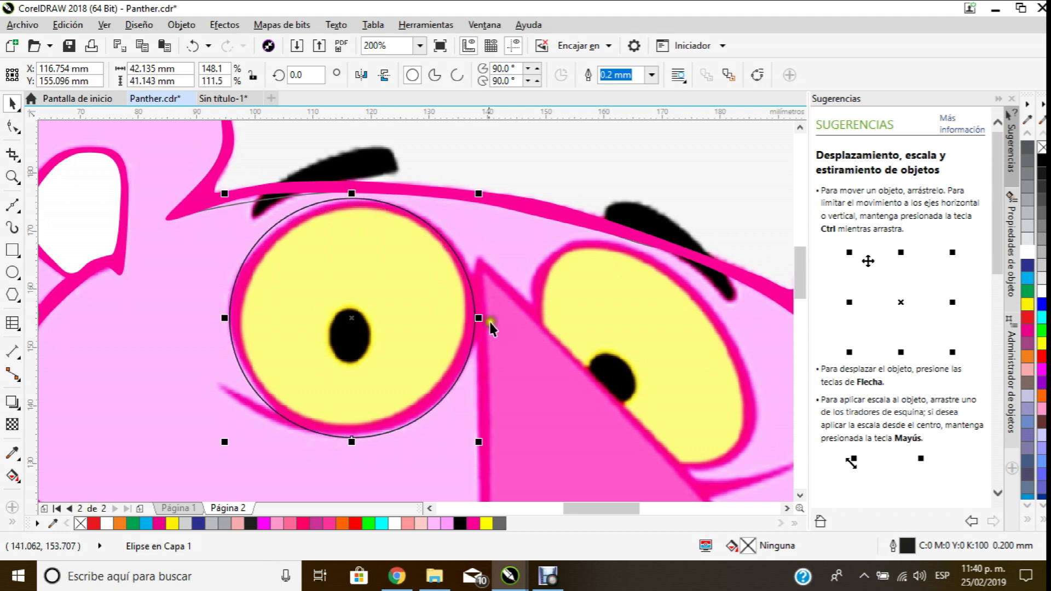
mouse_move(477, 316)
mouse_down()
mouse_move(497, 315)
mouse_move(485, 316)
mouse_up()
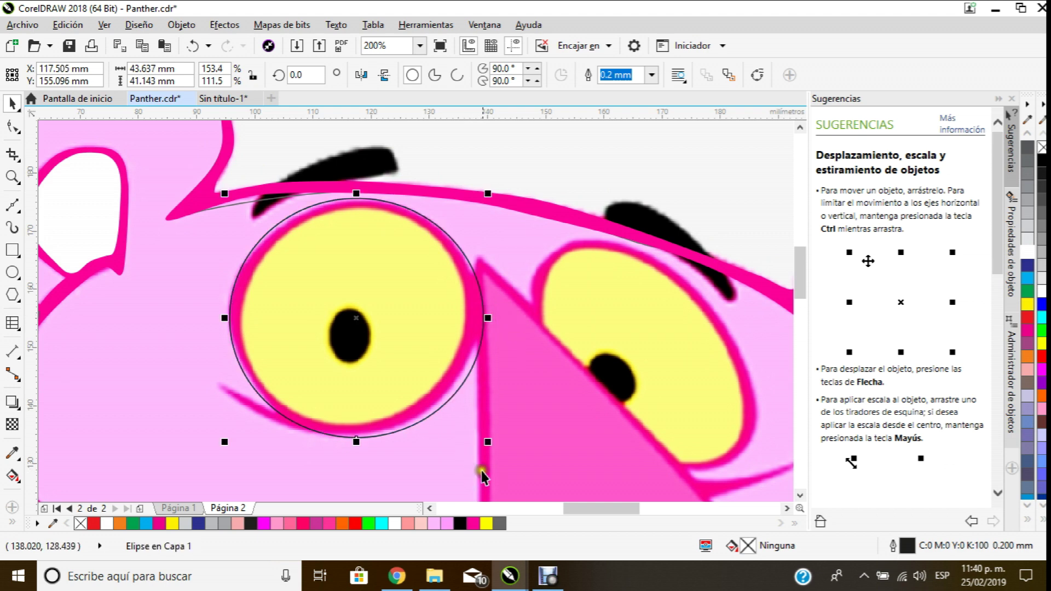
drag(488, 442, 485, 436)
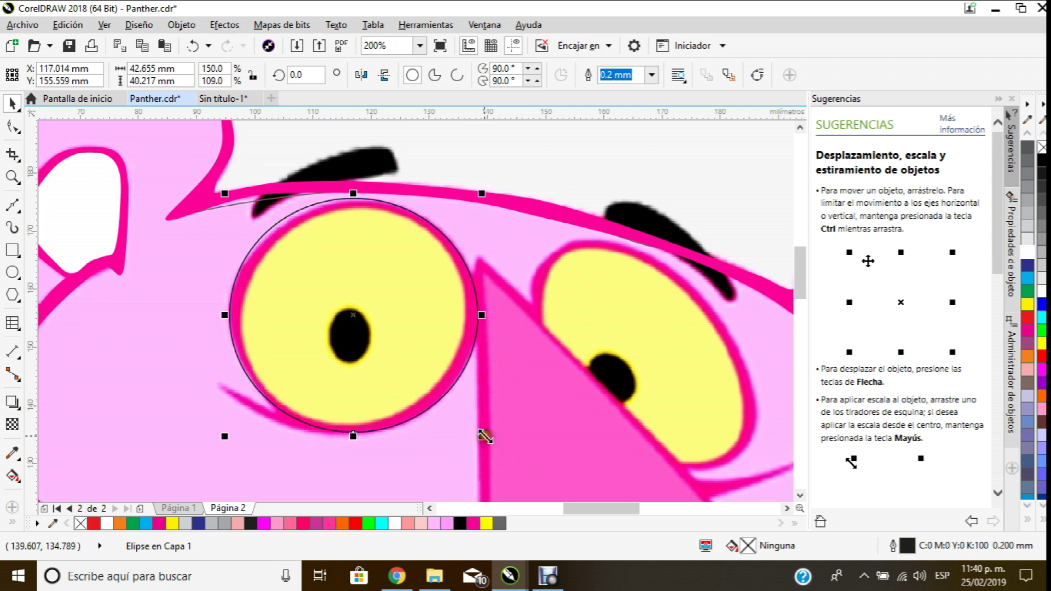
scroll(203, 215, up, 1)
drag(136, 186, 140, 192)
scroll(193, 214, down, 1)
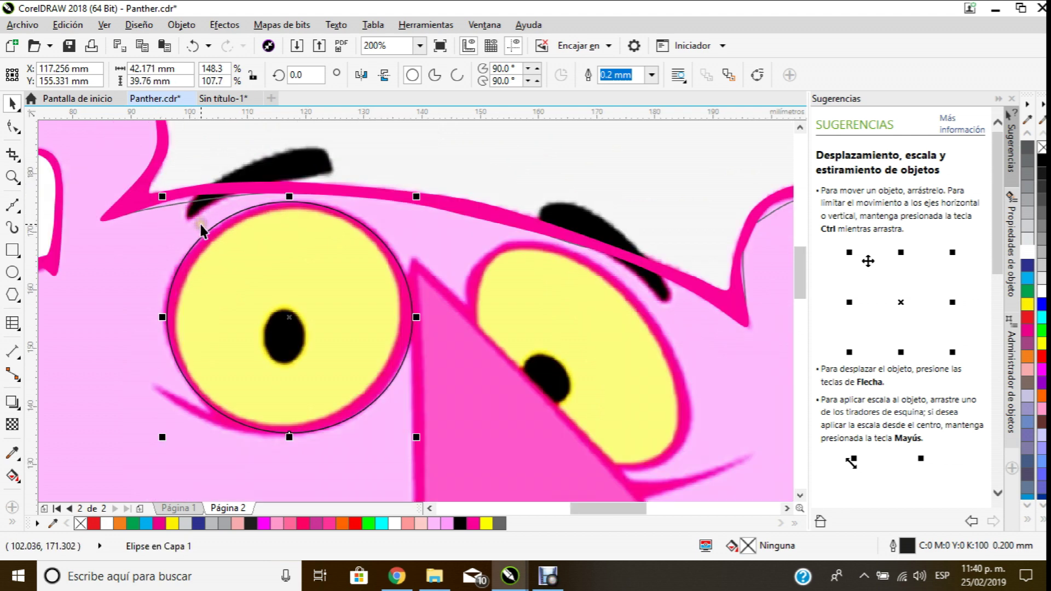
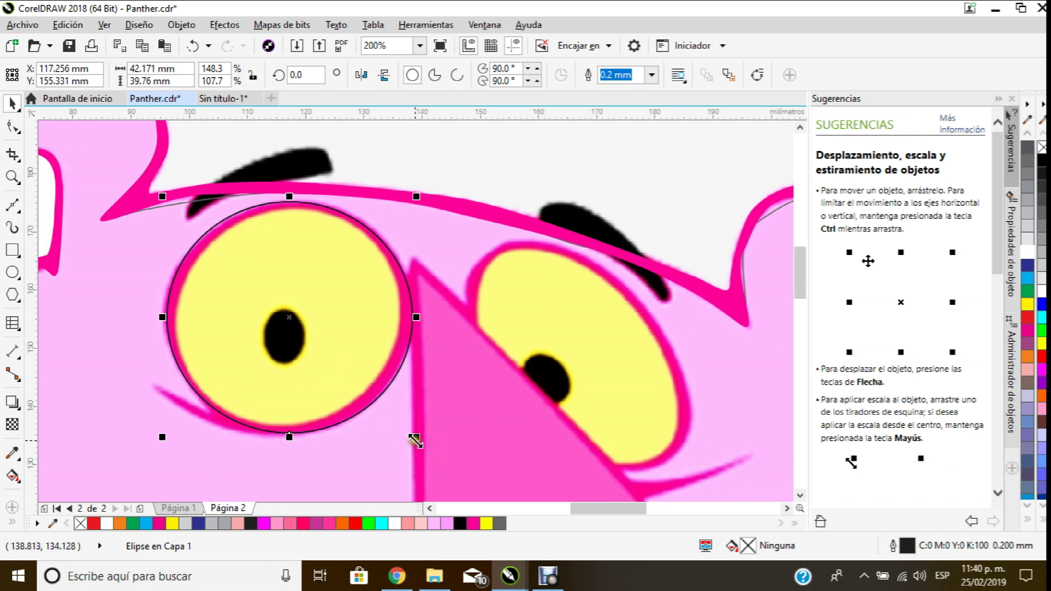
Step: Make a smaller copy of the eye ellipse inside it and fit it to the yellow area, about 38 by 37 mm
drag(416, 194, 399, 213)
drag(274, 328, 300, 337)
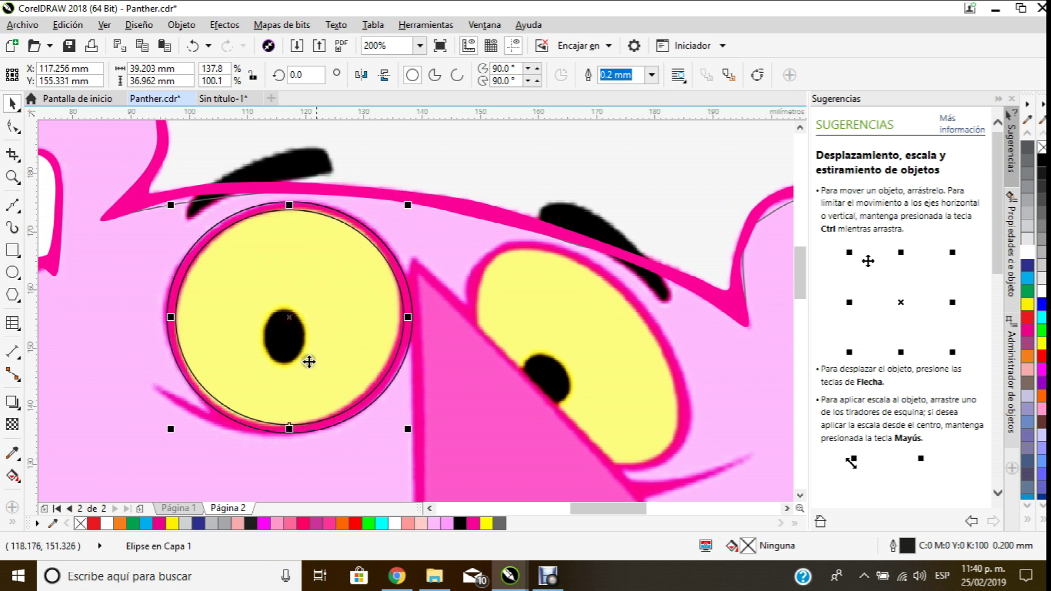
drag(406, 427, 408, 424)
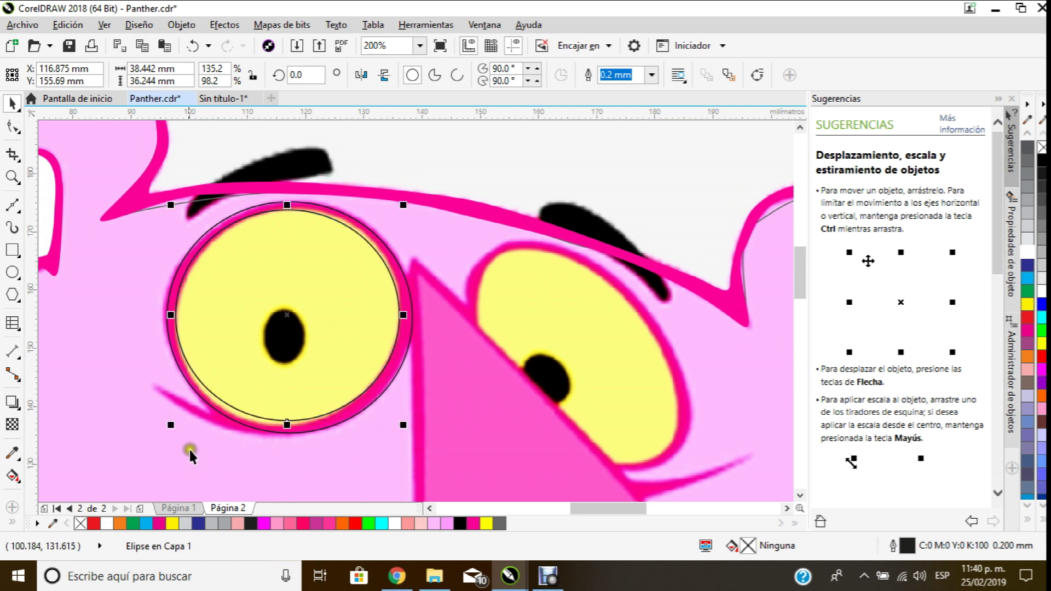
drag(172, 423, 167, 456)
drag(169, 316, 178, 311)
scroll(241, 238, up, 2)
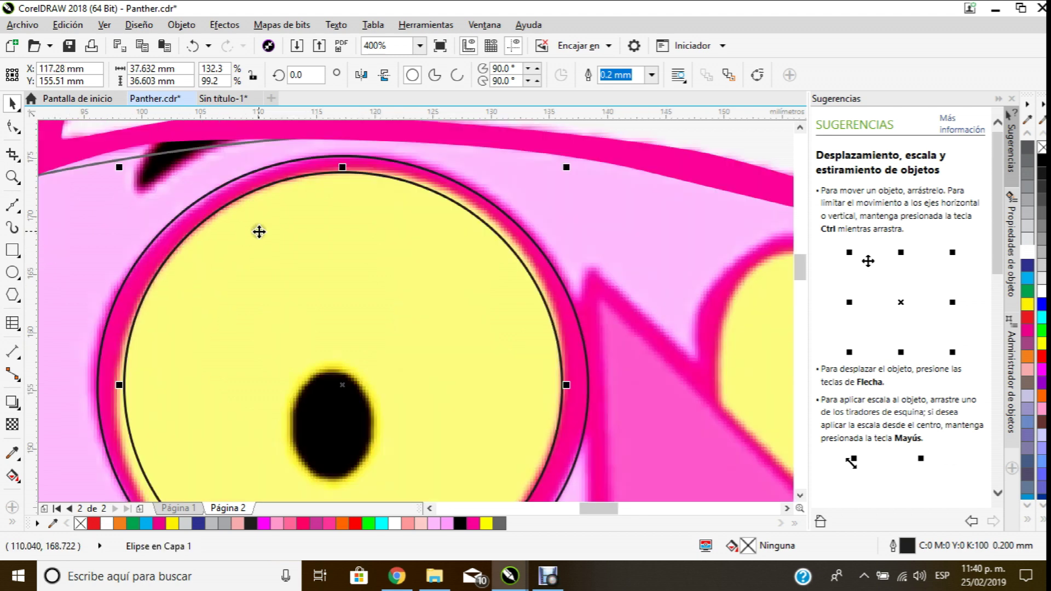
scroll(251, 230, down, 2)
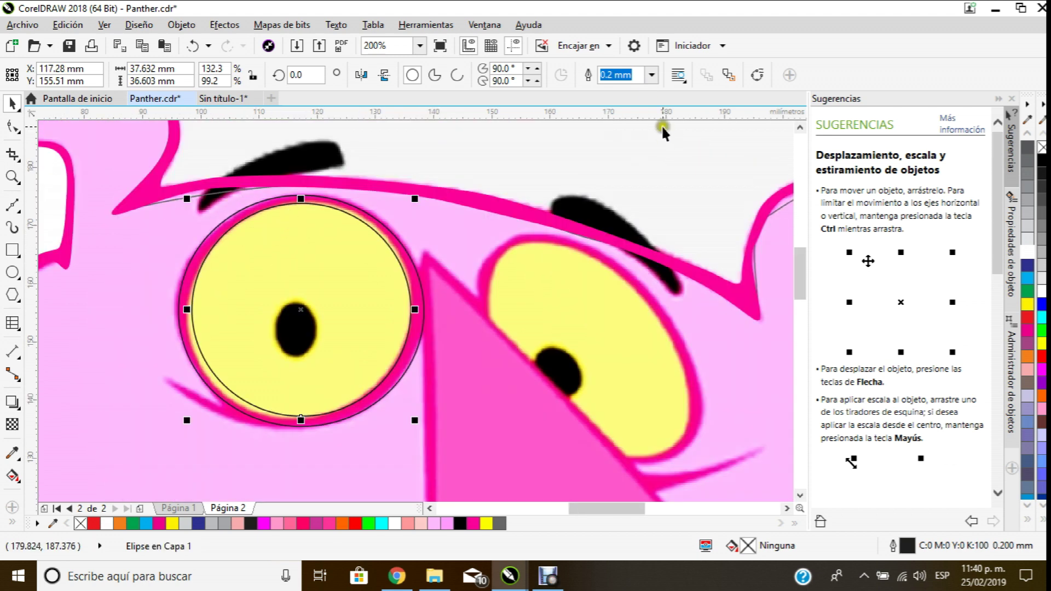
Step: Turn off snapping to objects
click(104, 25)
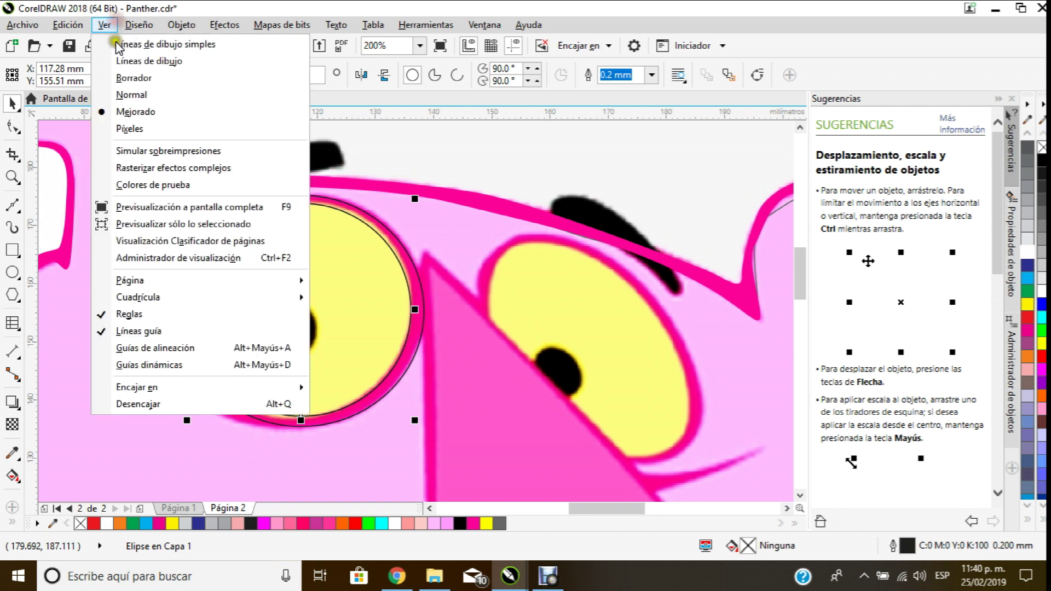
mouse_move(188, 387)
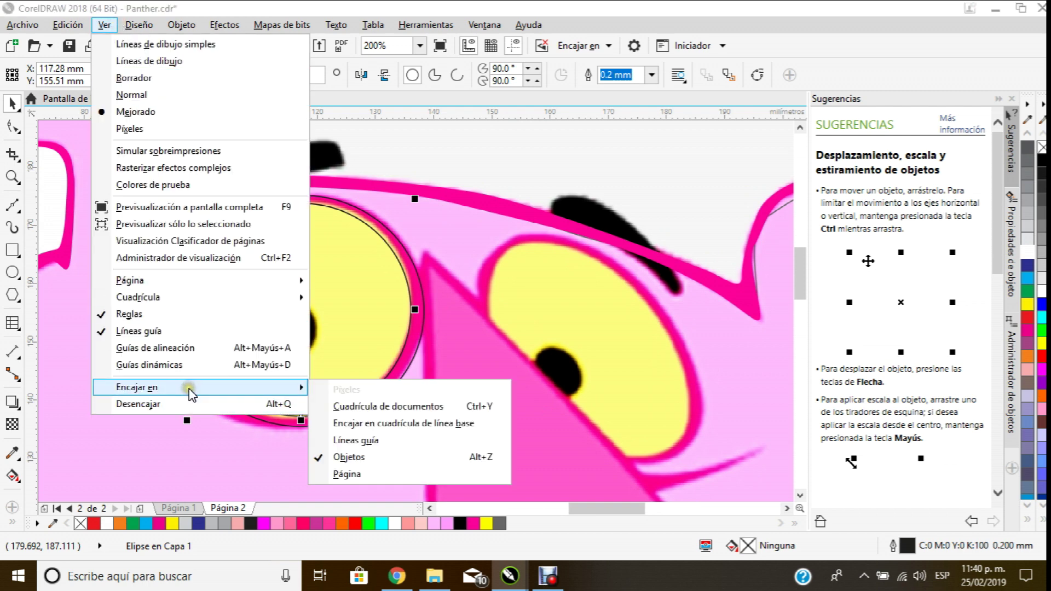
click(361, 457)
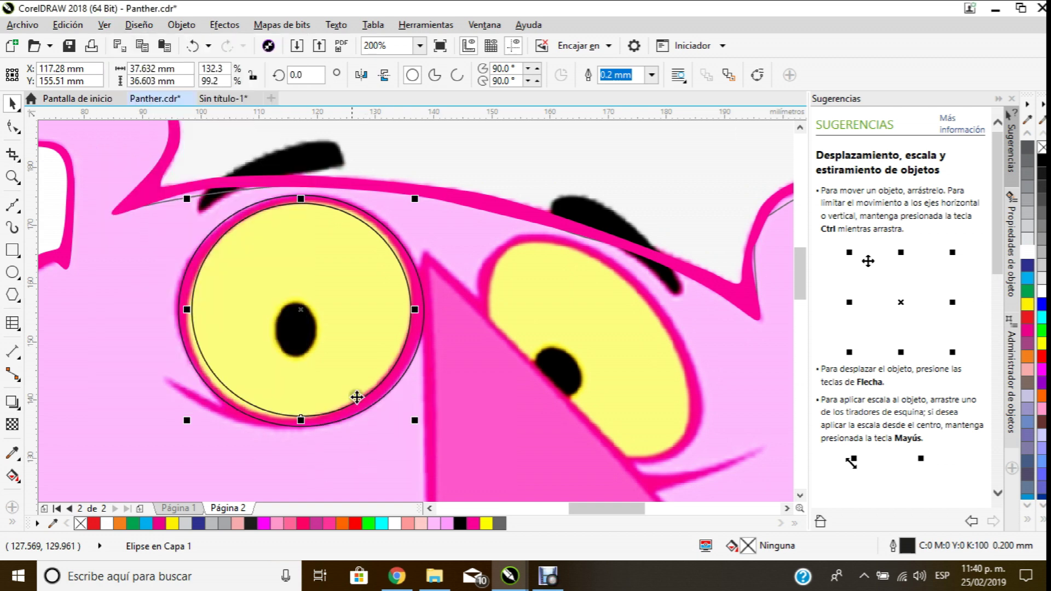
Step: Enlarge the inner ellipse to about 38.4 by 37.8 mm so it matches the edge of the left eye's yellow area
scroll(316, 183, up, 2)
drag(281, 225, 281, 221)
scroll(426, 361, down, 2)
scroll(426, 362, down, 2)
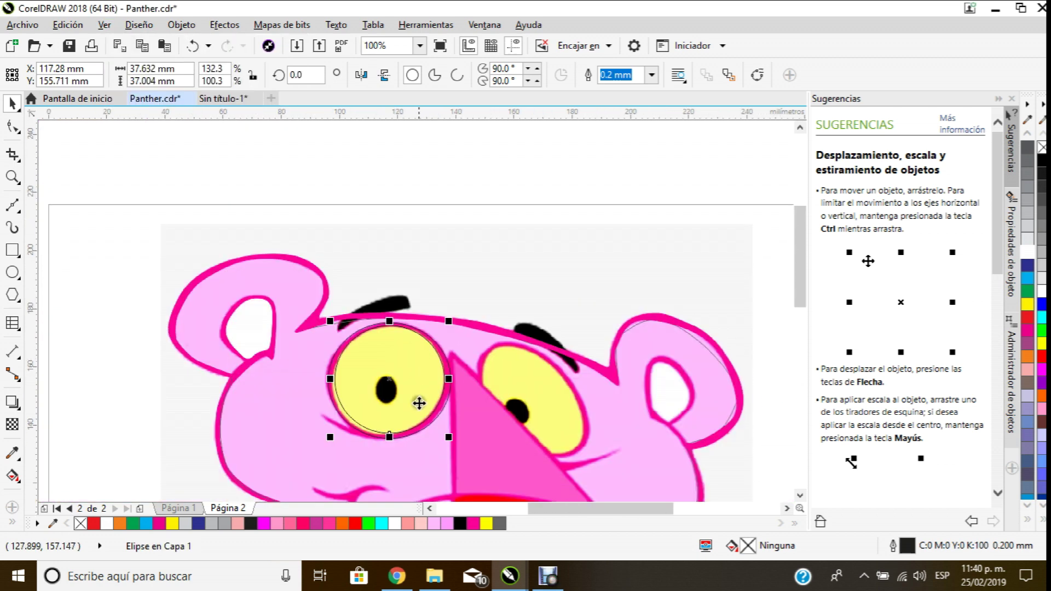
scroll(418, 403, up, 2)
scroll(329, 460, up, 2)
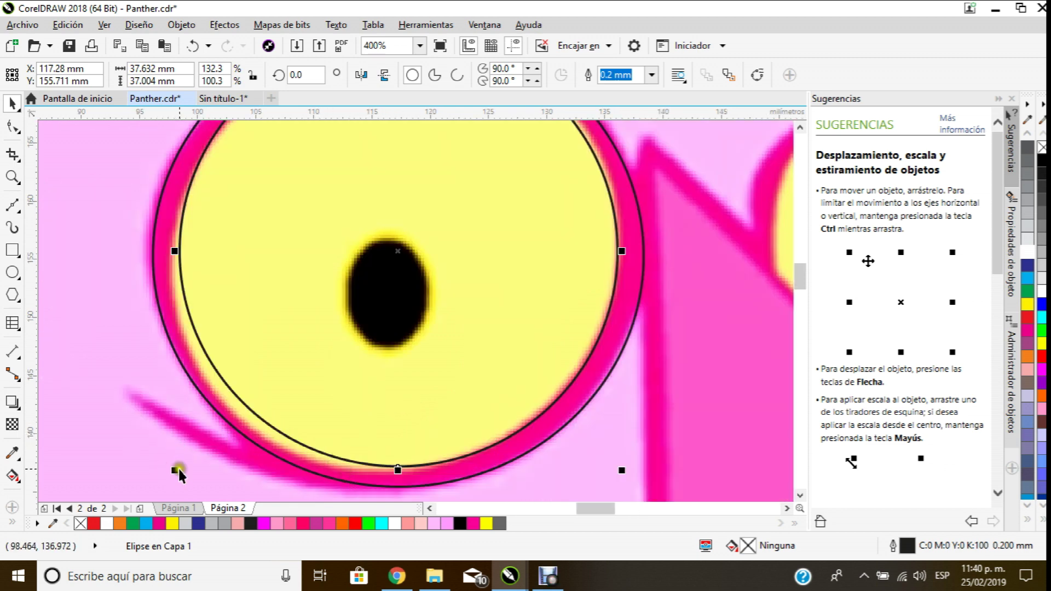
drag(176, 469, 164, 475)
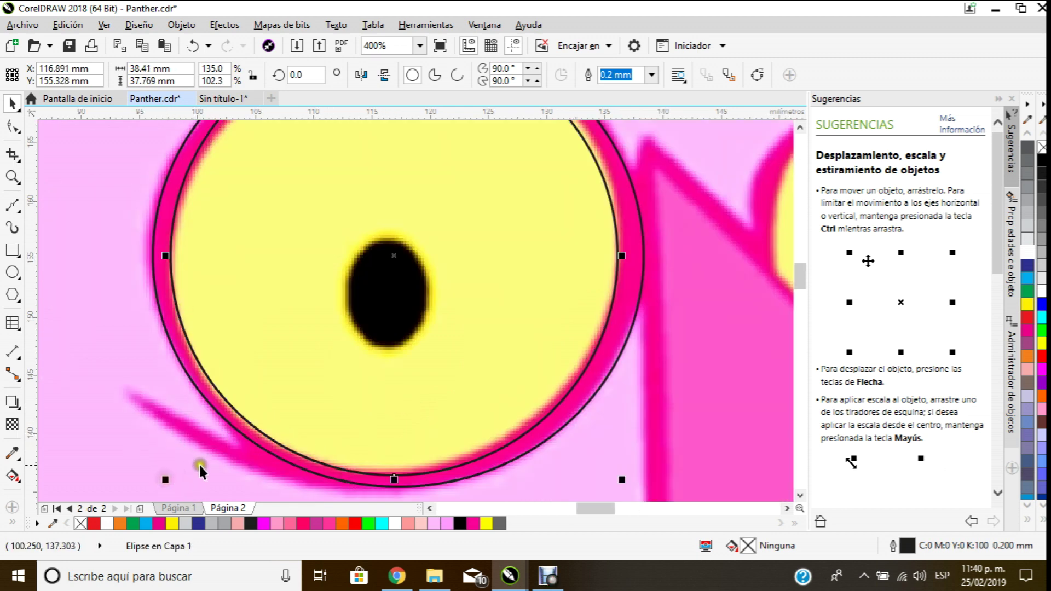
scroll(199, 466, down, 2)
scroll(261, 368, up, 2)
Step: Draw an ellipse over the left eye's black pupil and widen it to about 7 by 10 mm
click(12, 272)
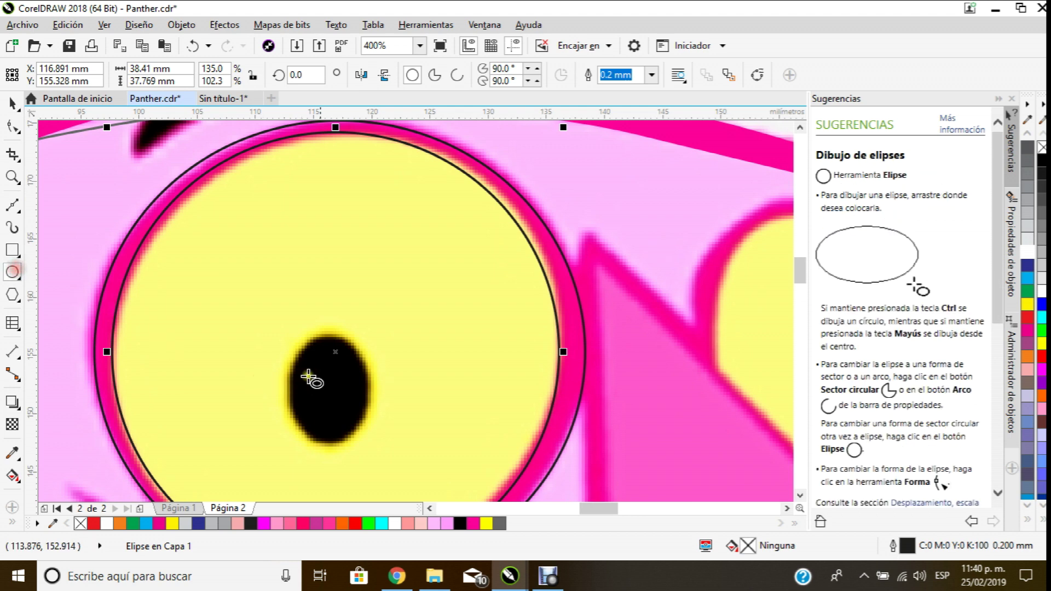
drag(294, 328, 373, 449)
drag(293, 389, 283, 389)
scroll(285, 386, down, 2)
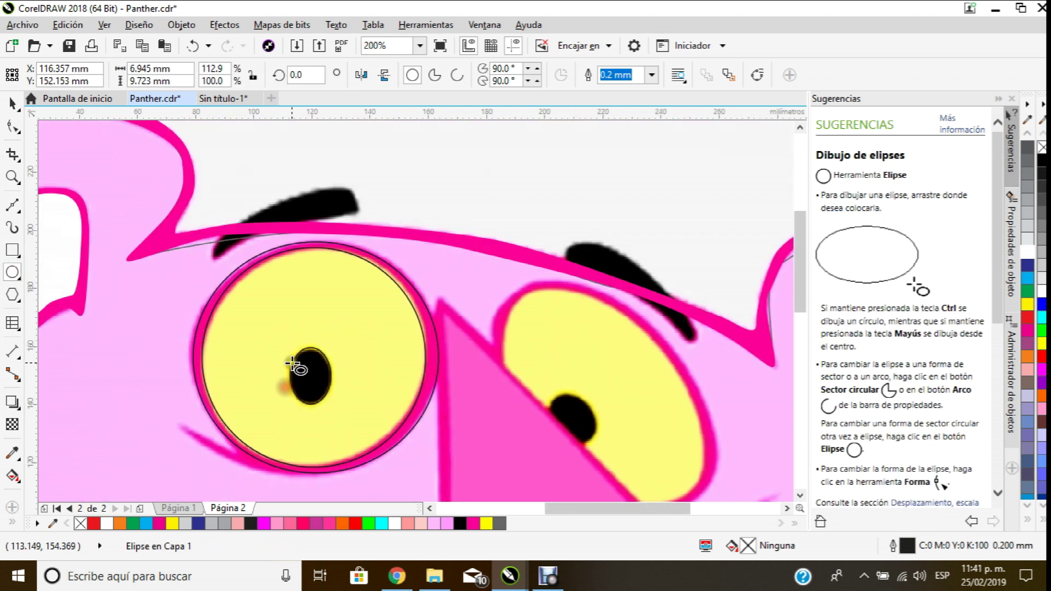
Step: Add nodes along the upper edge of the right ear on the head shape and move them onto the bitmap's pink contour
click(12, 102)
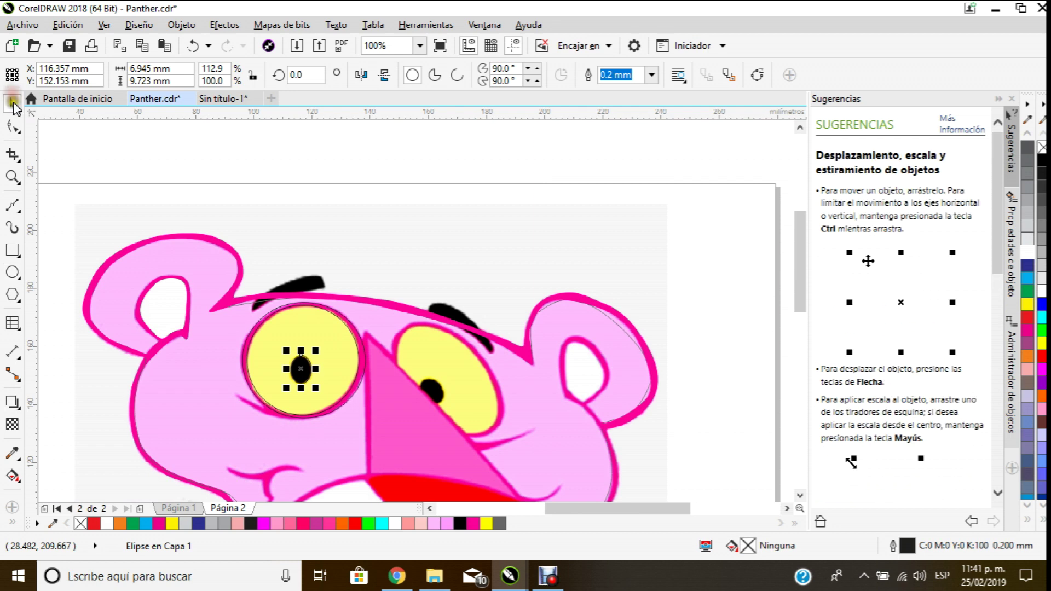
click(337, 194)
scroll(323, 397, up, 1)
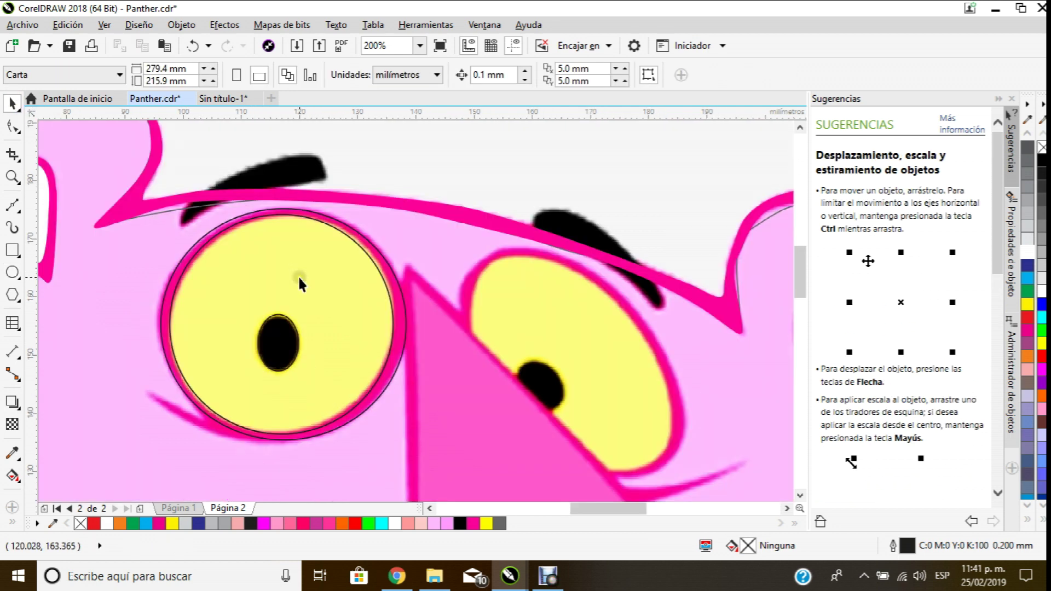
click(587, 141)
scroll(582, 219, down, 1)
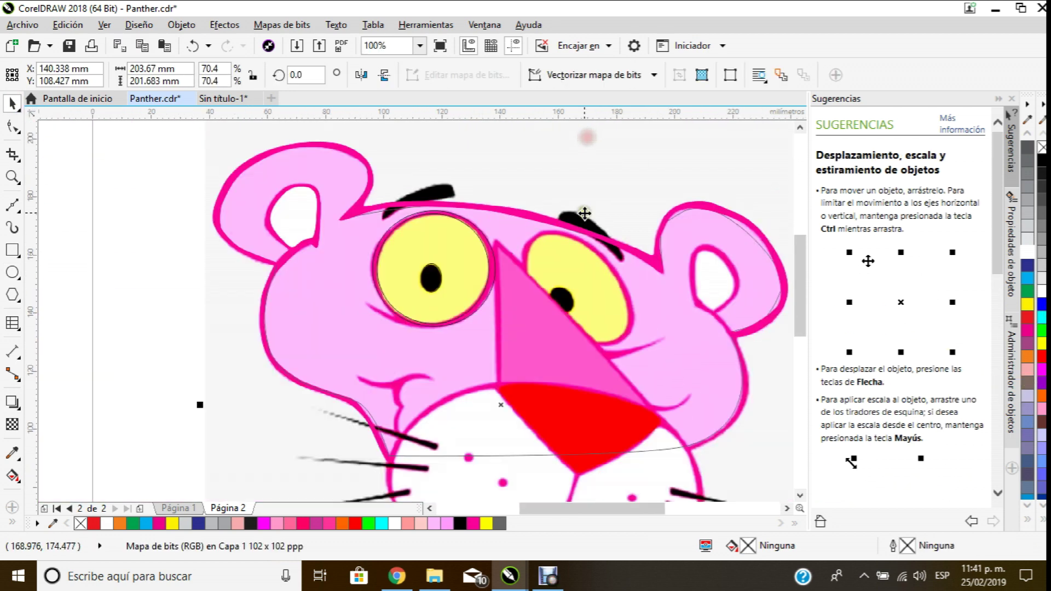
scroll(755, 233, up, 1)
click(744, 238)
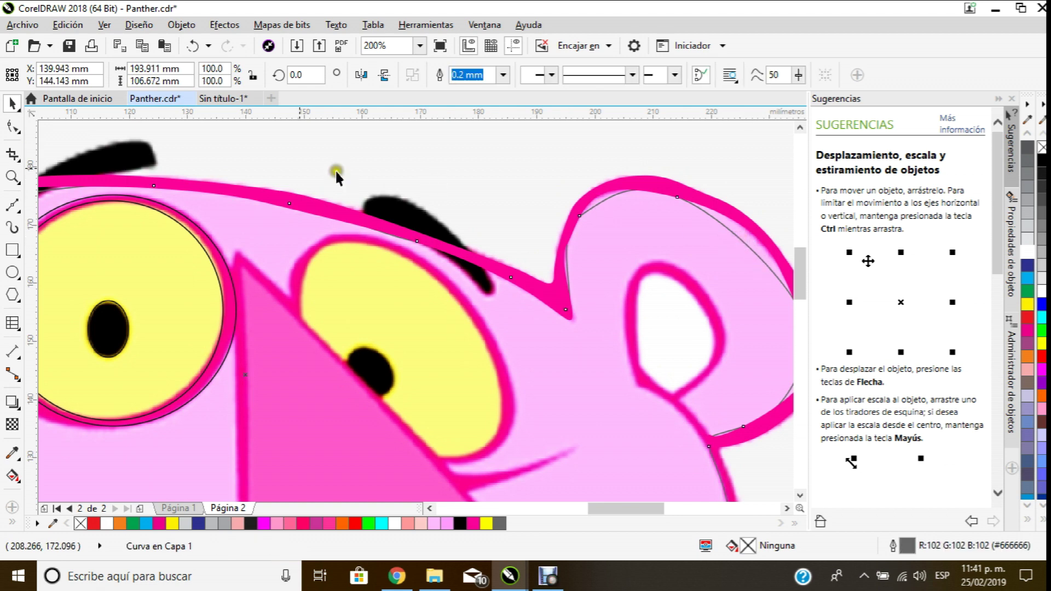
click(28, 129)
scroll(469, 232, down, 1)
scroll(347, 209, up, 1)
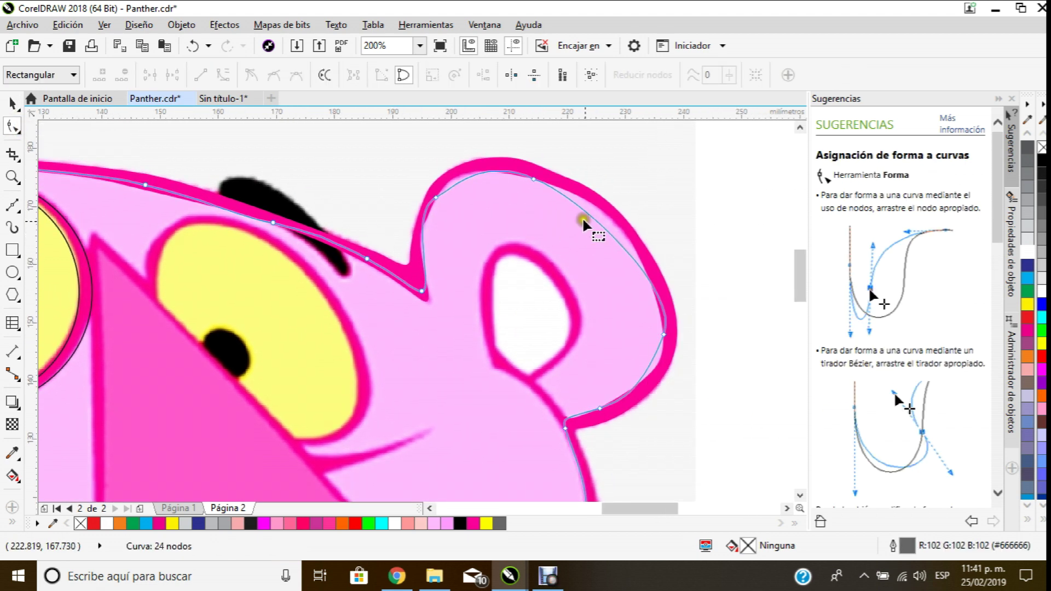
double_click(609, 228)
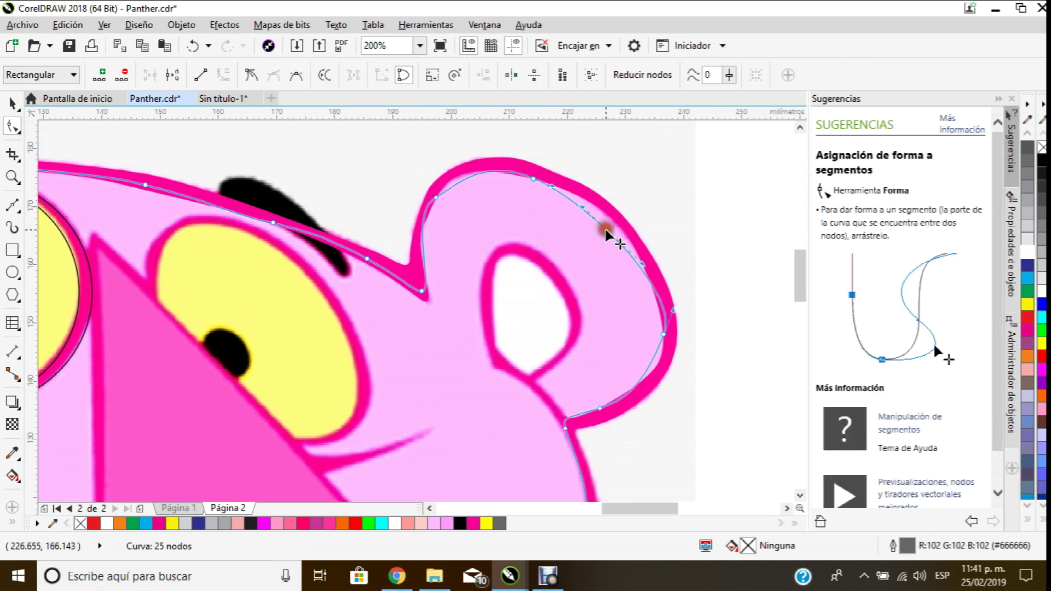
double_click(464, 179)
drag(462, 180, 454, 172)
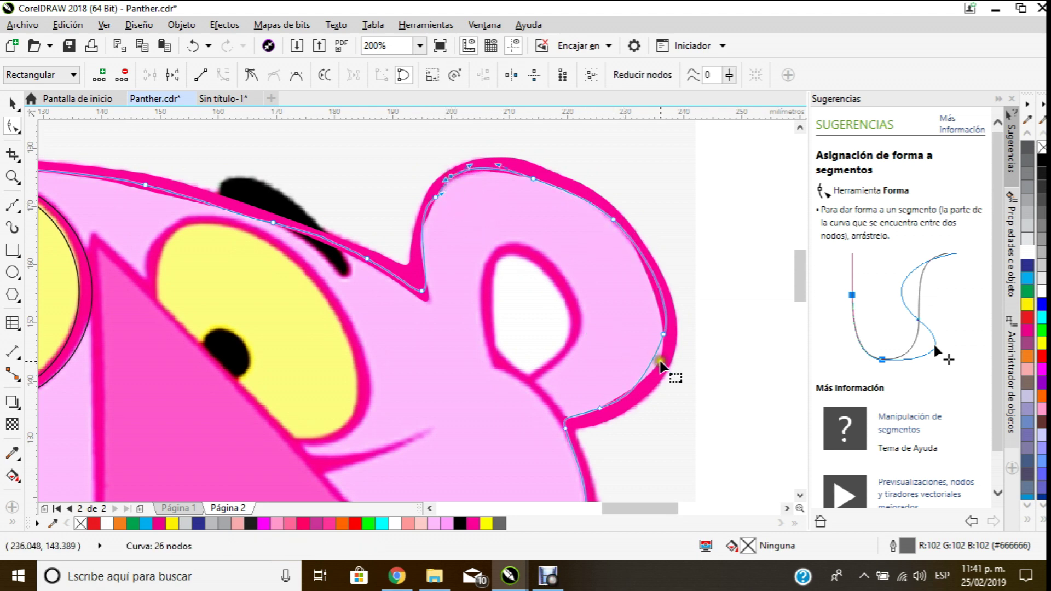
Step: Add a node on the right ear's lower outer edge, fit it to the contour, and delete the neighbouring node above it
double_click(650, 365)
drag(651, 364, 663, 371)
scroll(664, 371, up, 1)
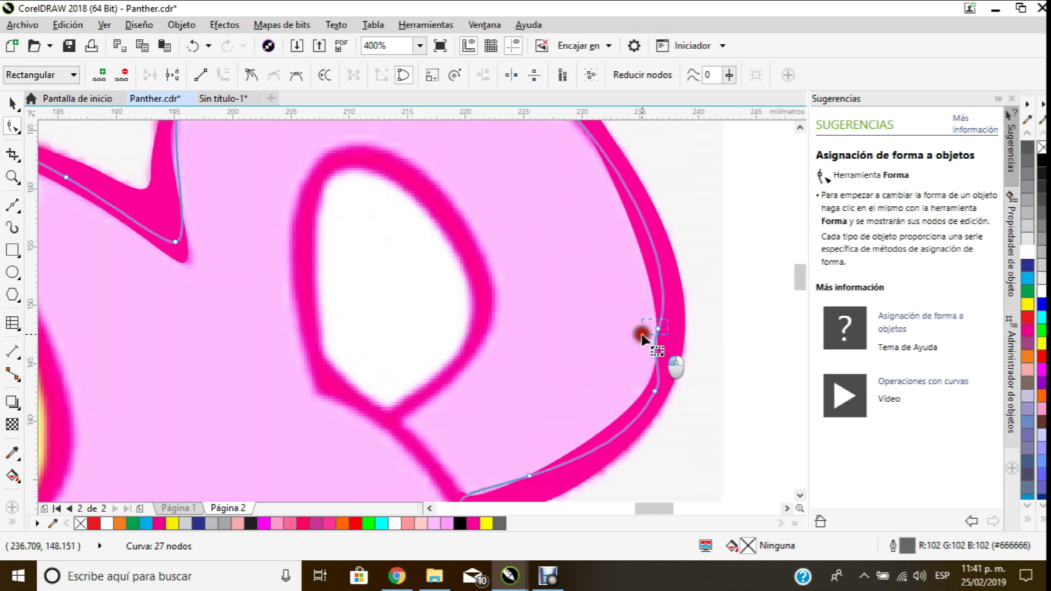
key(Delete)
click(696, 327)
scroll(695, 327, down, 1)
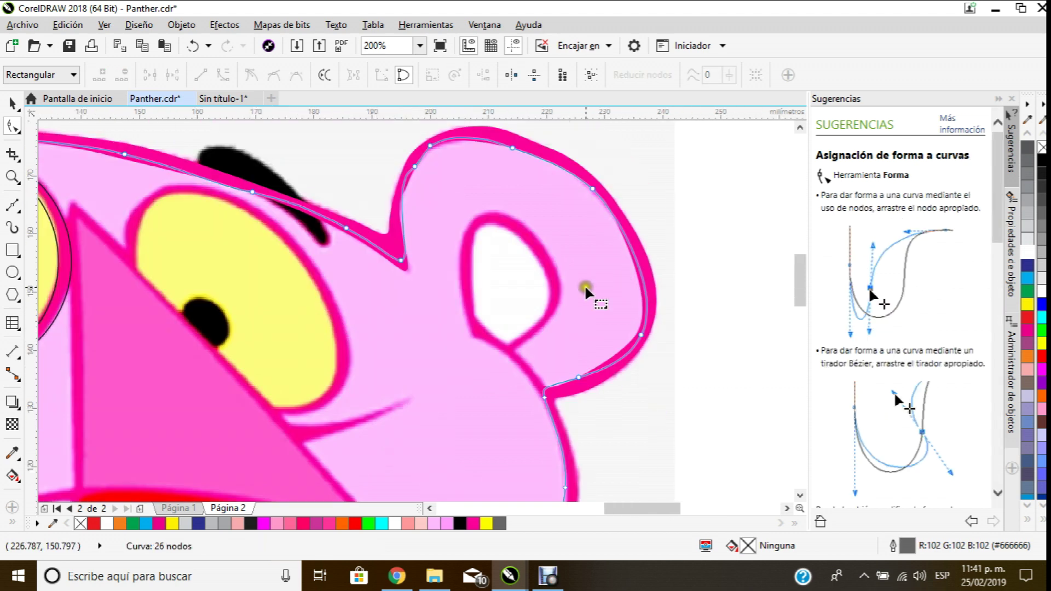
Step: Fill the head shape with light violet (#FF99FF)
click(12, 103)
scroll(524, 276, down, 1)
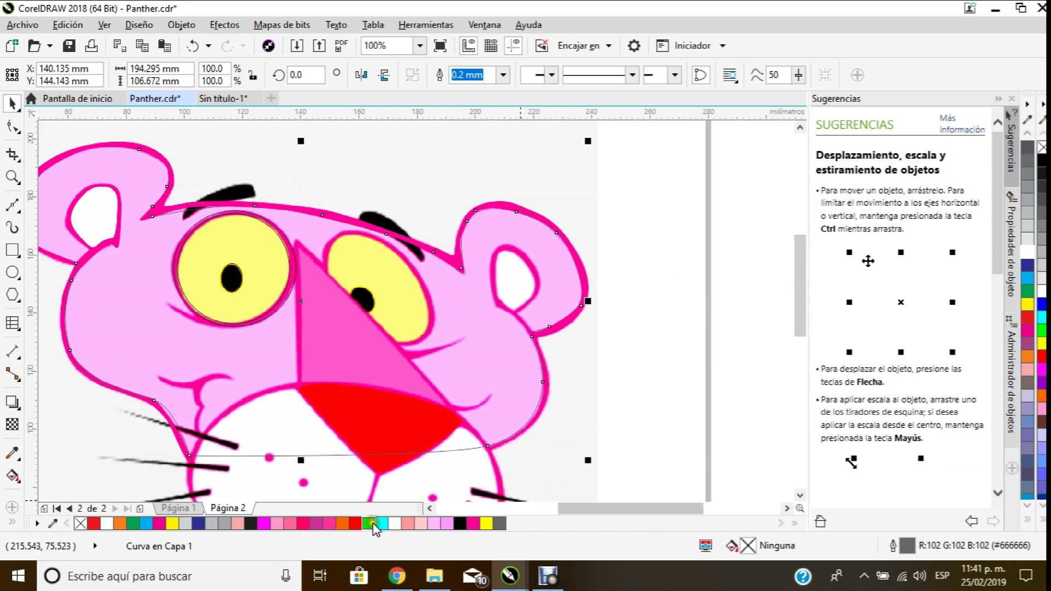
click(446, 524)
click(659, 281)
scroll(659, 282, down, 2)
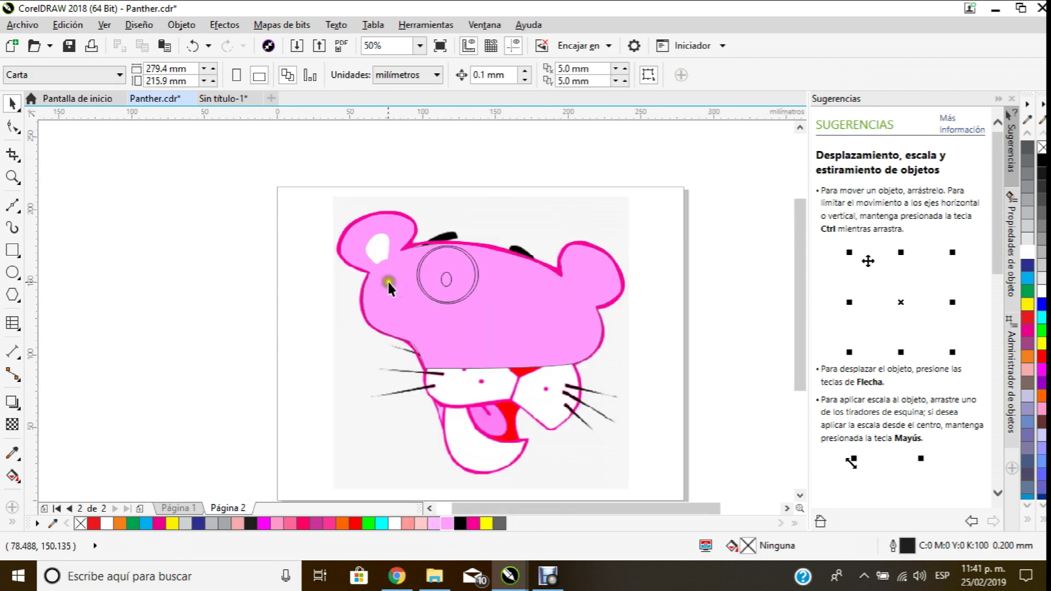
Step: Sample the magenta of the head contour and fill the left eye's outer ellipse with it
scroll(531, 221, up, 2)
scroll(553, 233, up, 2)
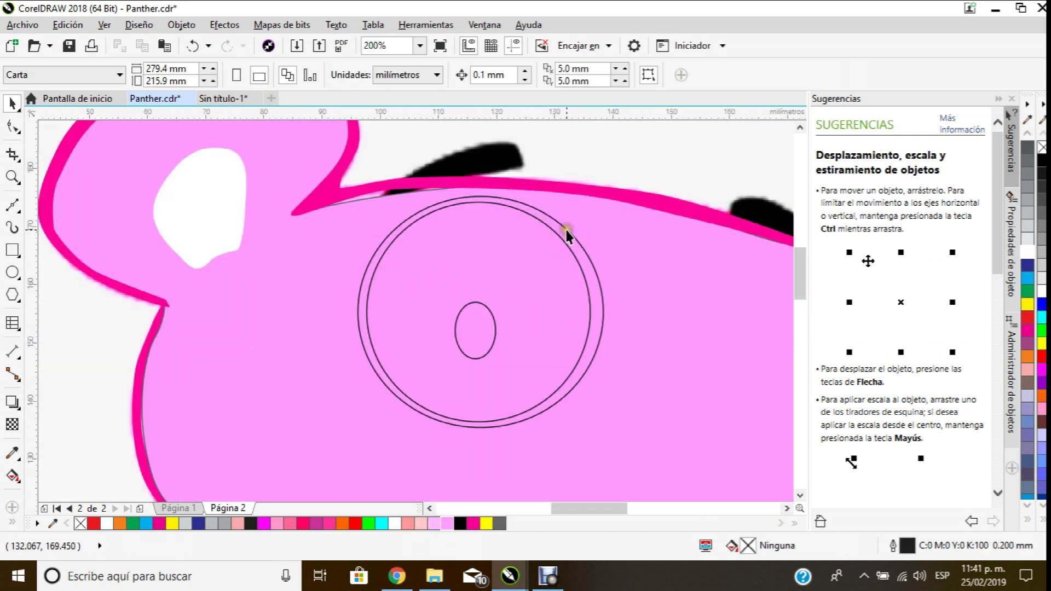
click(567, 234)
click(17, 457)
click(322, 189)
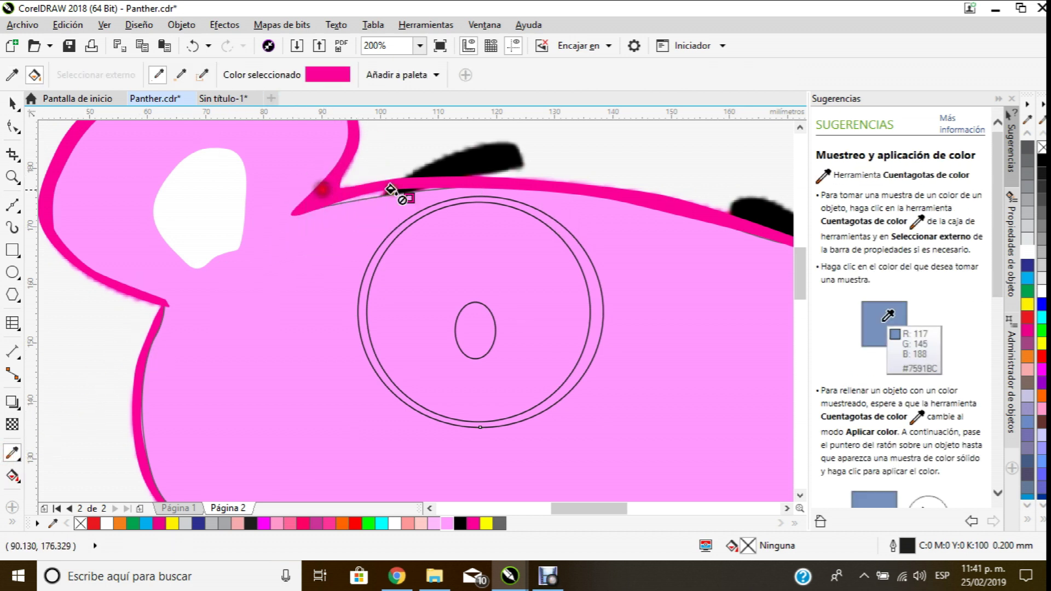
click(579, 257)
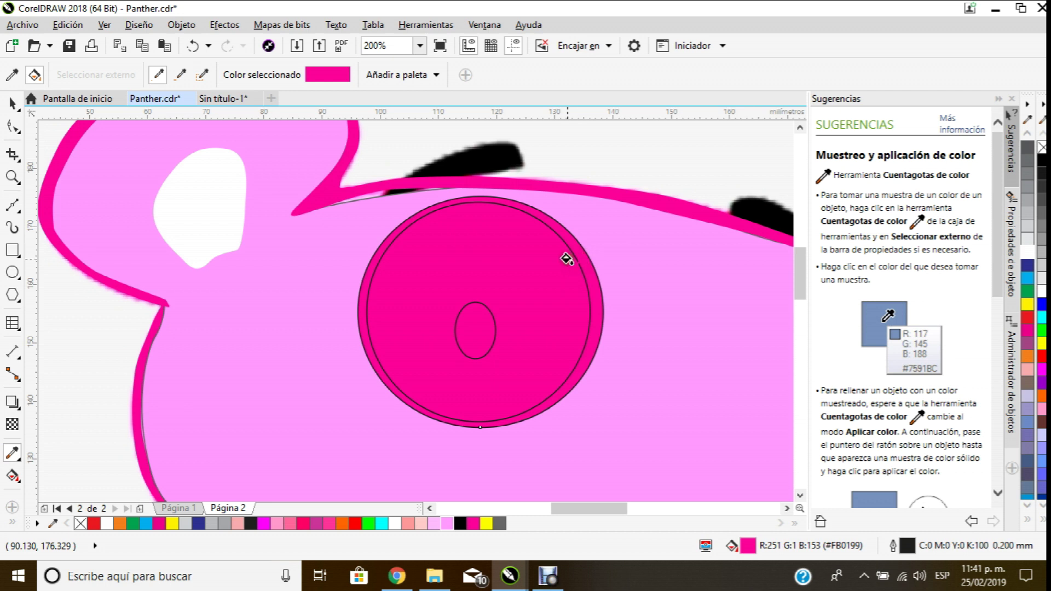
Step: Colour the left eye's inner ellipse fill and outline yellow, and set the outer ellipse's outline to magenta
click(9, 103)
click(553, 238)
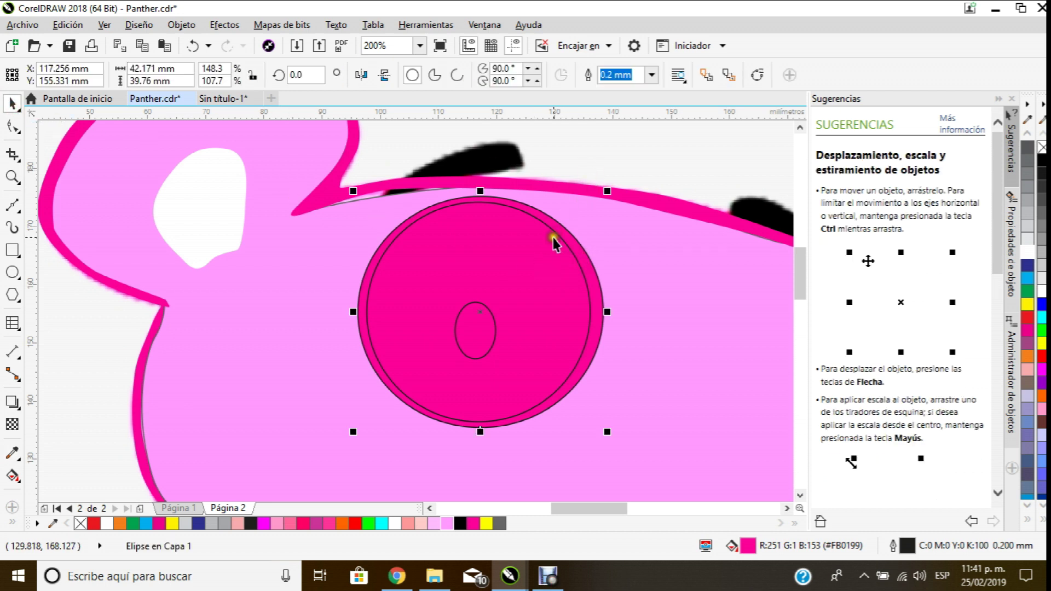
click(554, 238)
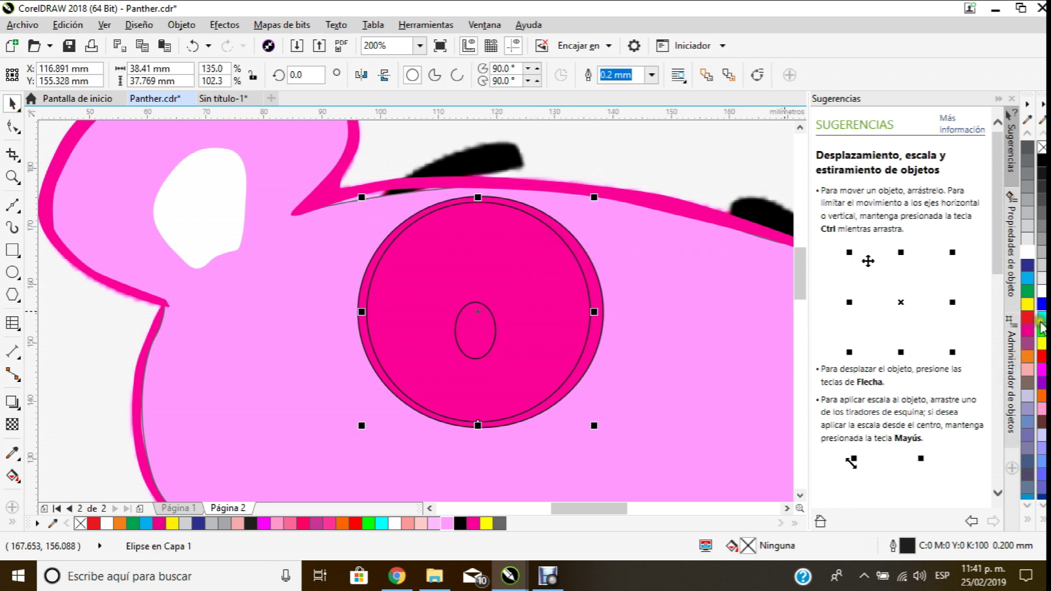
click(1028, 306)
click(581, 156)
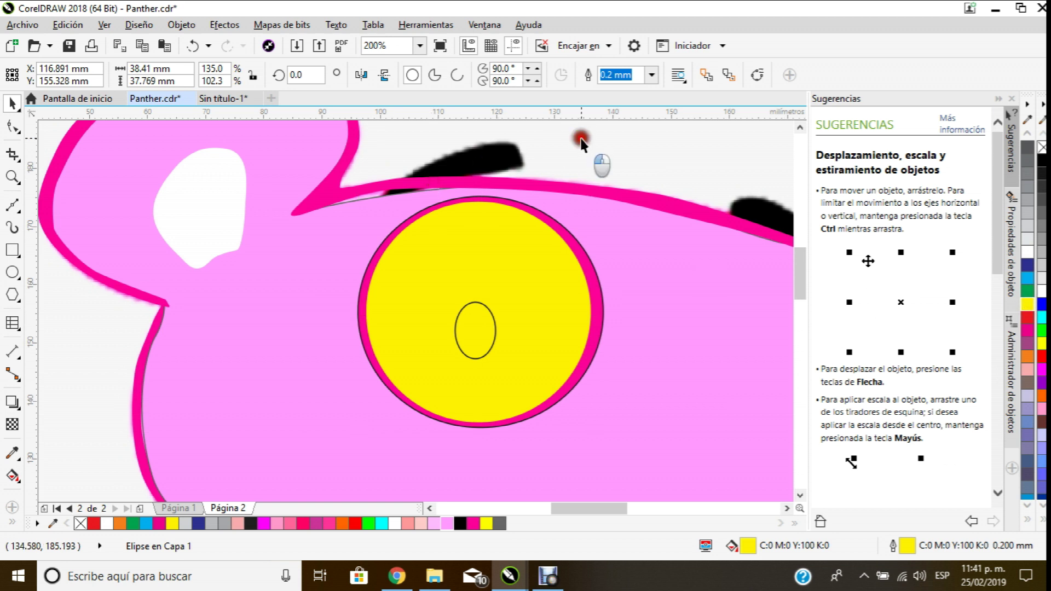
click(580, 254)
right_click(473, 523)
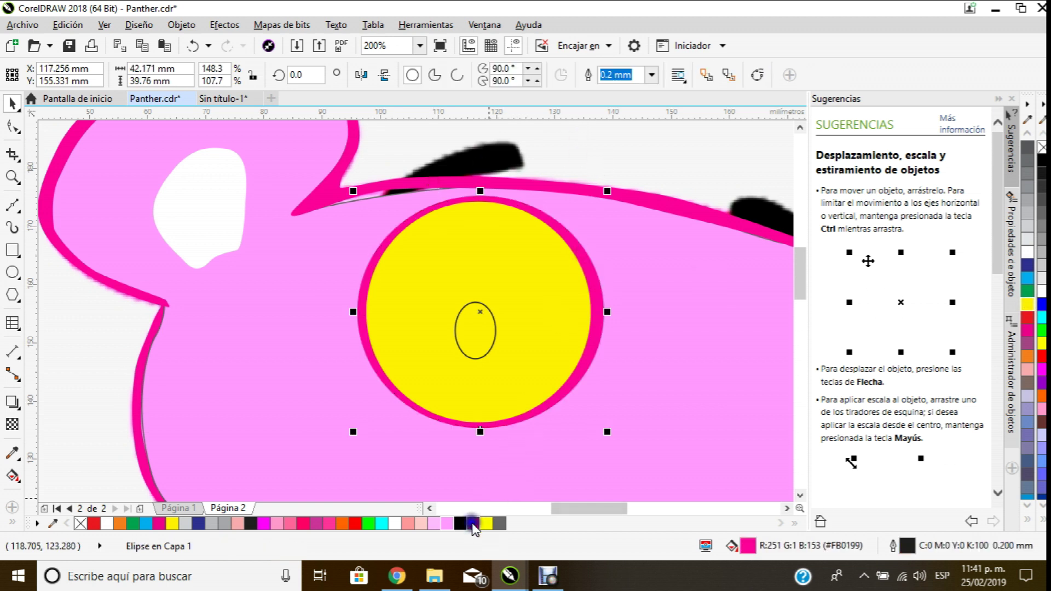
Step: Fill the left eye's pupil ellipse with black
click(491, 311)
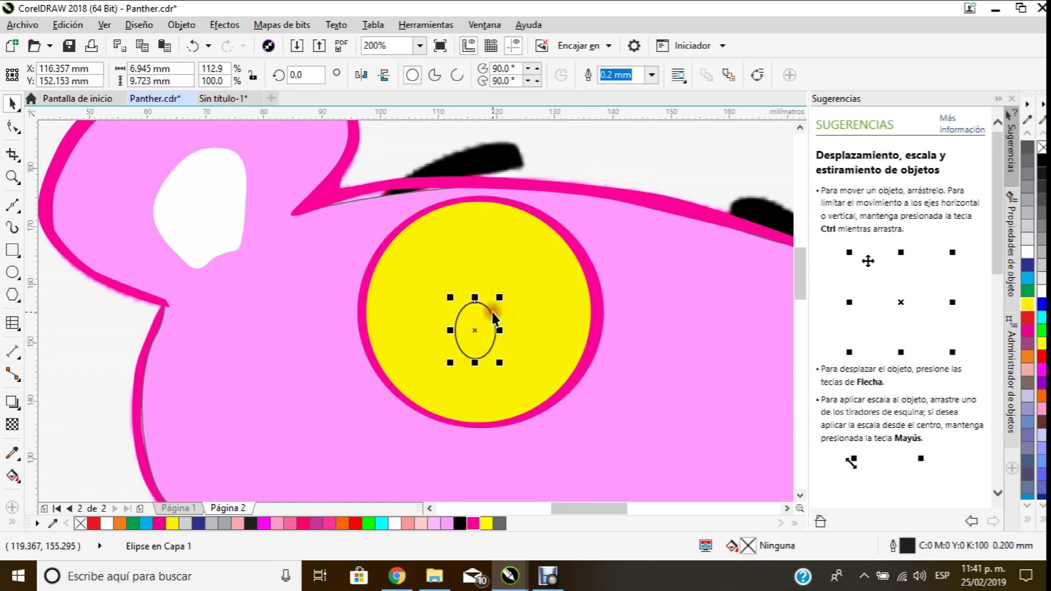
click(460, 524)
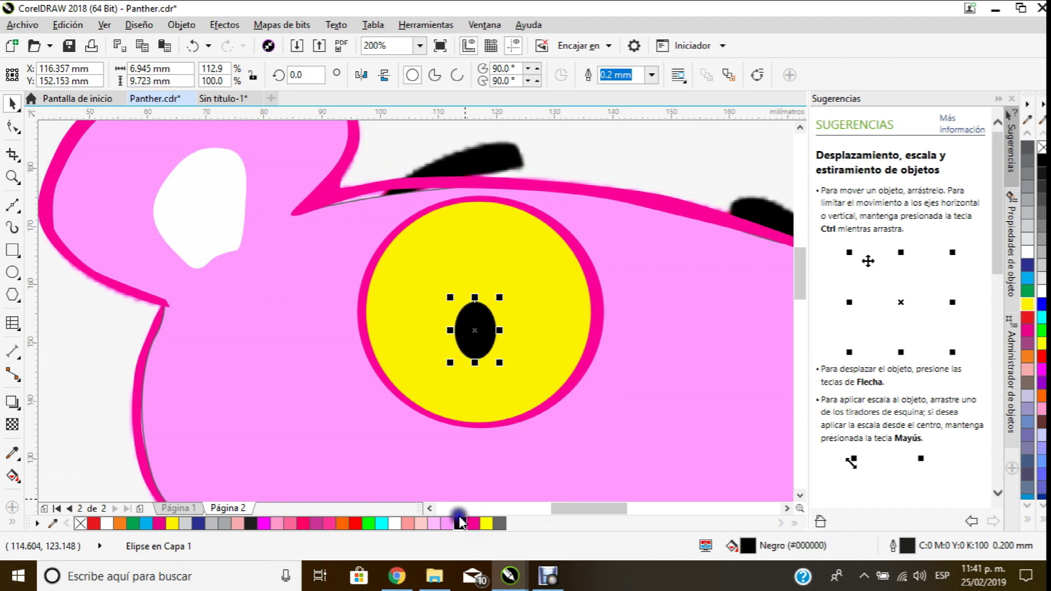
click(96, 303)
Step: Remove the fill from the head shape
scroll(192, 298, down, 2)
scroll(257, 304, down, 2)
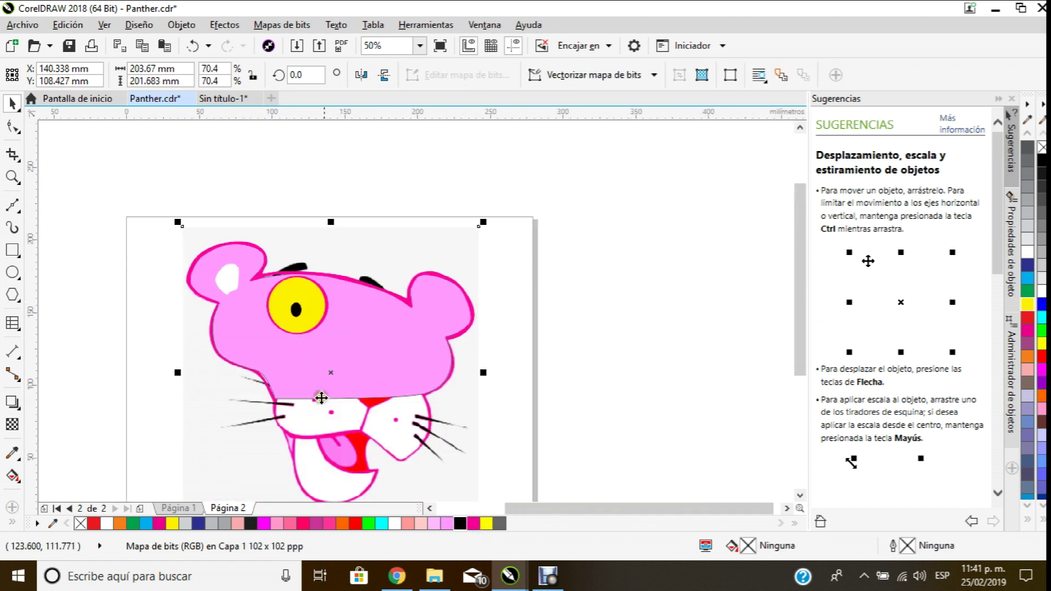
scroll(329, 408, up, 2)
scroll(409, 307, down, 2)
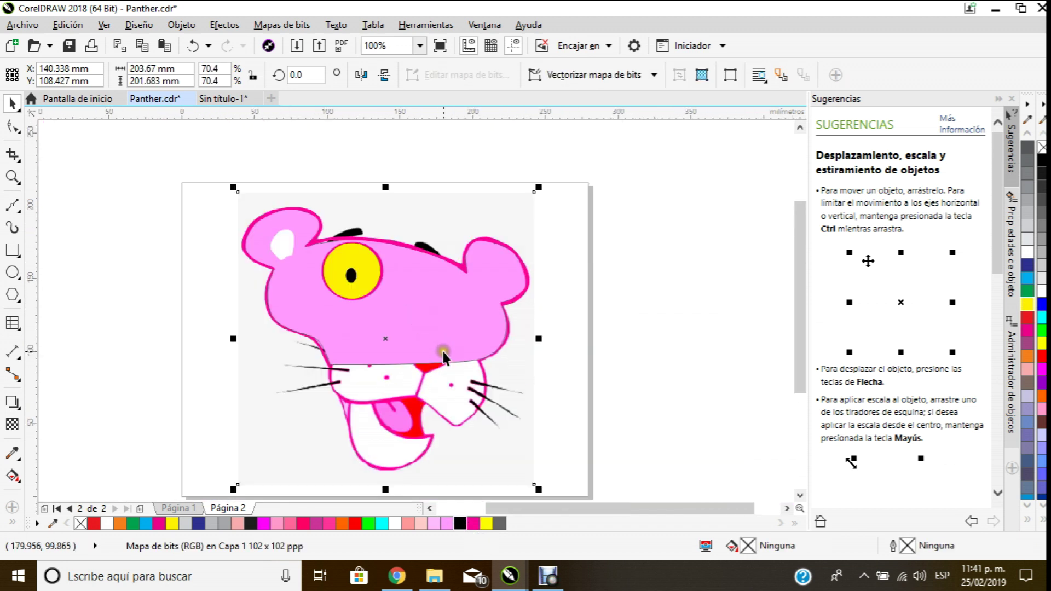
scroll(416, 328, up, 2)
click(455, 340)
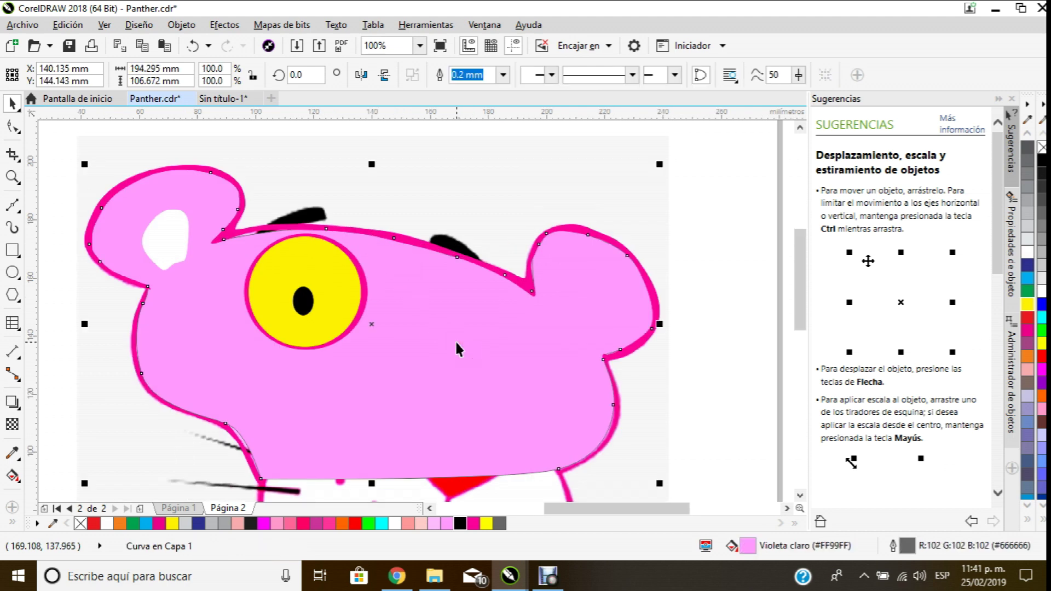
click(1040, 148)
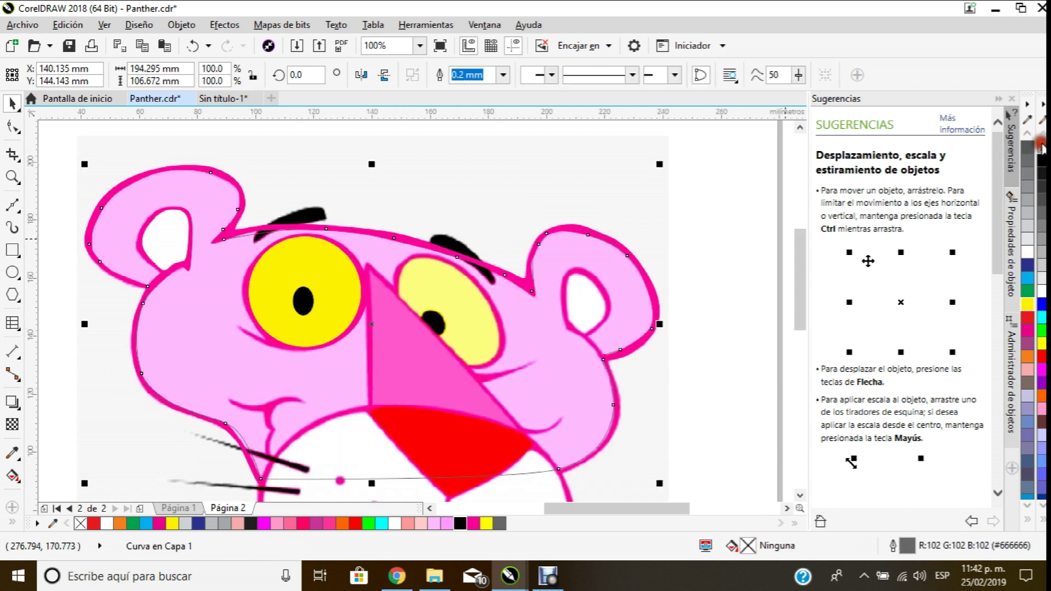
scroll(547, 247, down, 2)
click(662, 237)
Step: Sample the pale yellow of the bitmap's right eye and fill the left eye's inner ellipse with it
scroll(481, 277, up, 4)
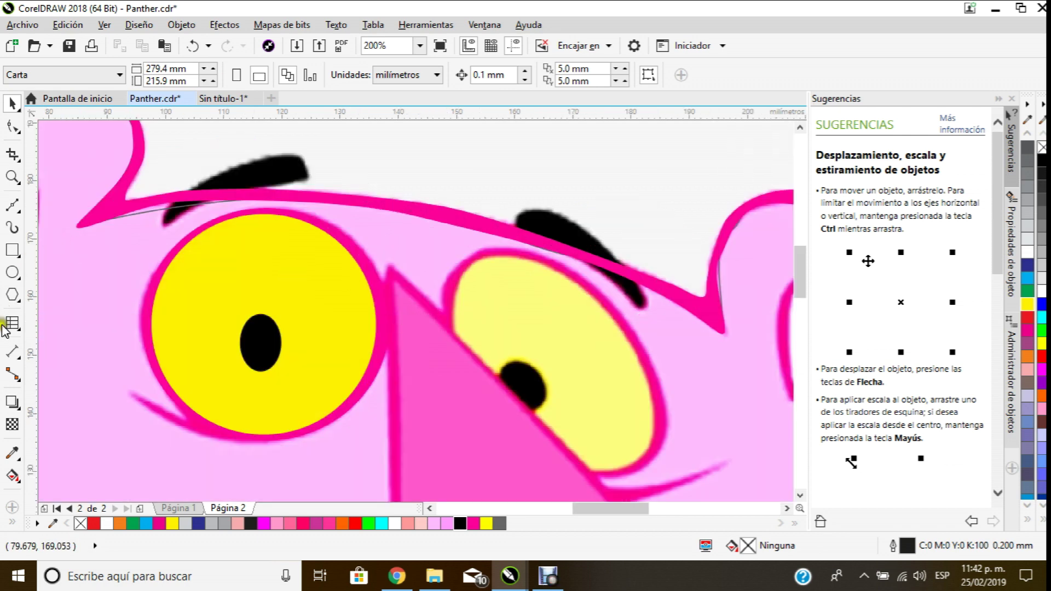
click(12, 453)
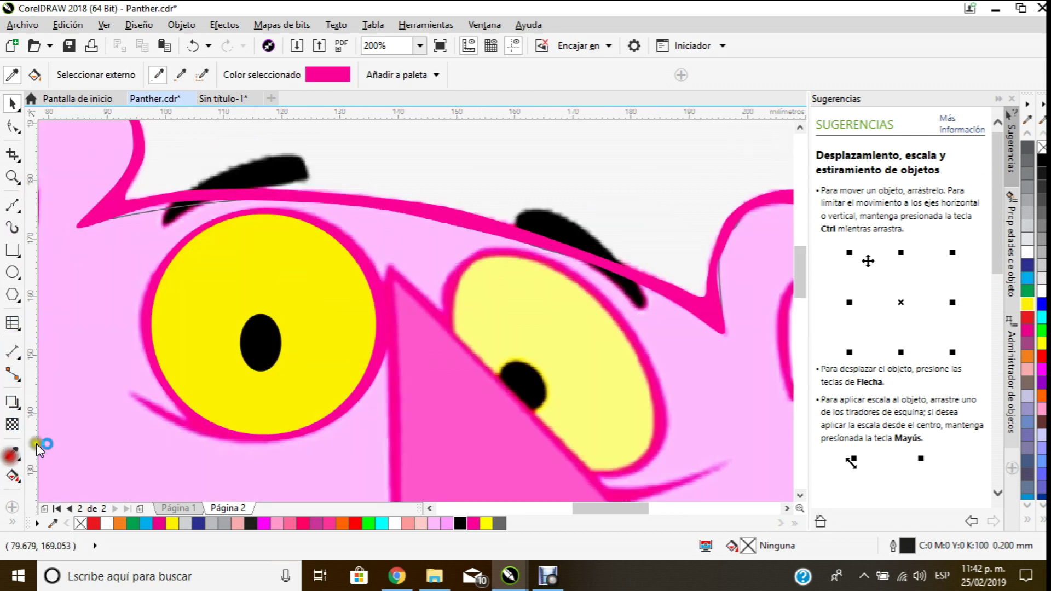
click(540, 283)
click(217, 260)
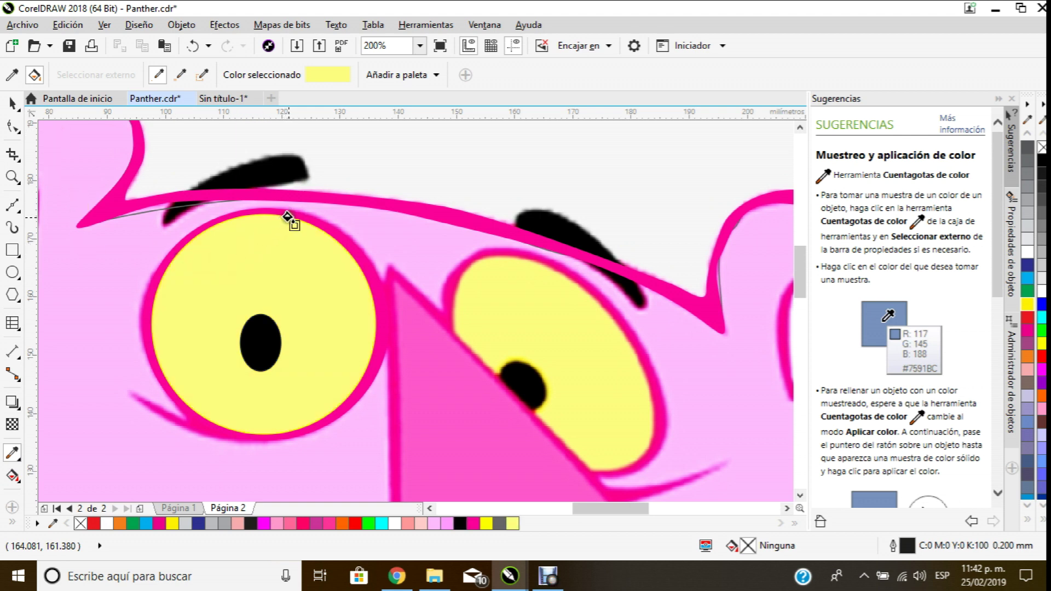
click(12, 102)
click(533, 168)
scroll(423, 240, down, 2)
scroll(452, 268, up, 2)
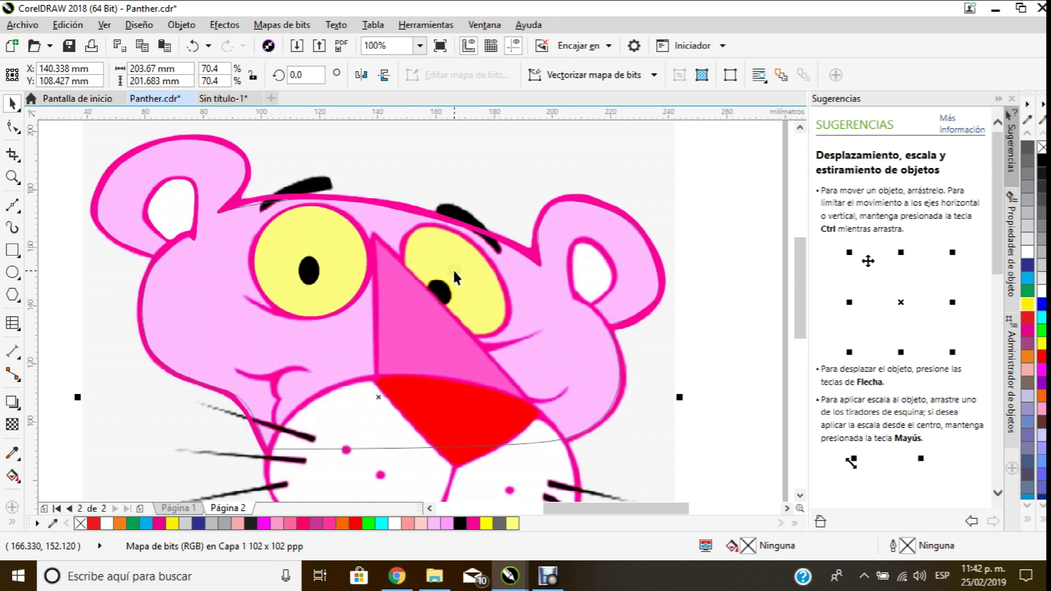
Step: Draw an ellipse over the right eye and narrow it to about 28 by 41 mm
click(12, 272)
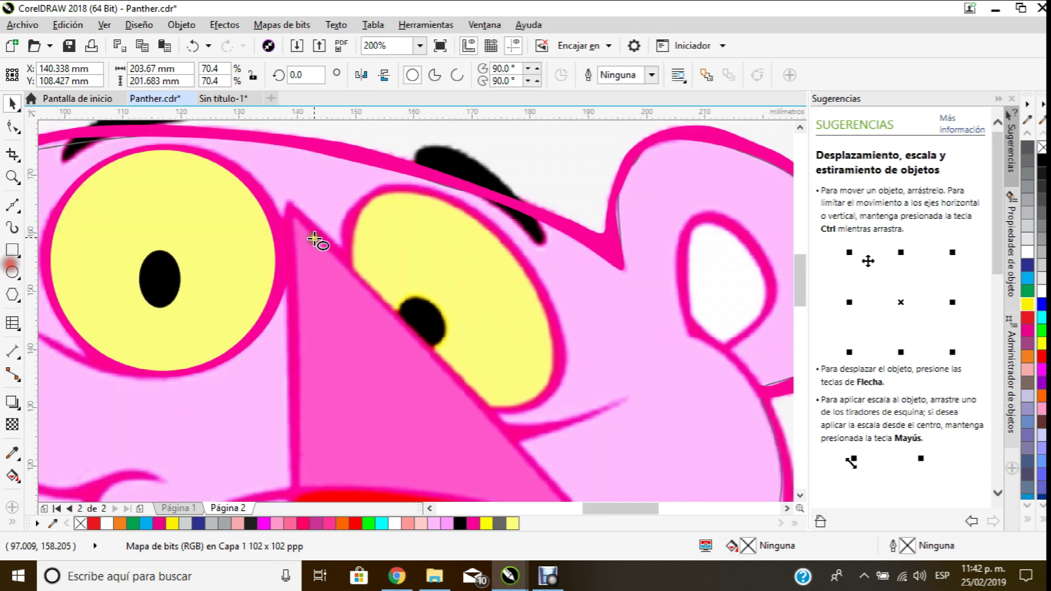
drag(352, 181, 588, 417)
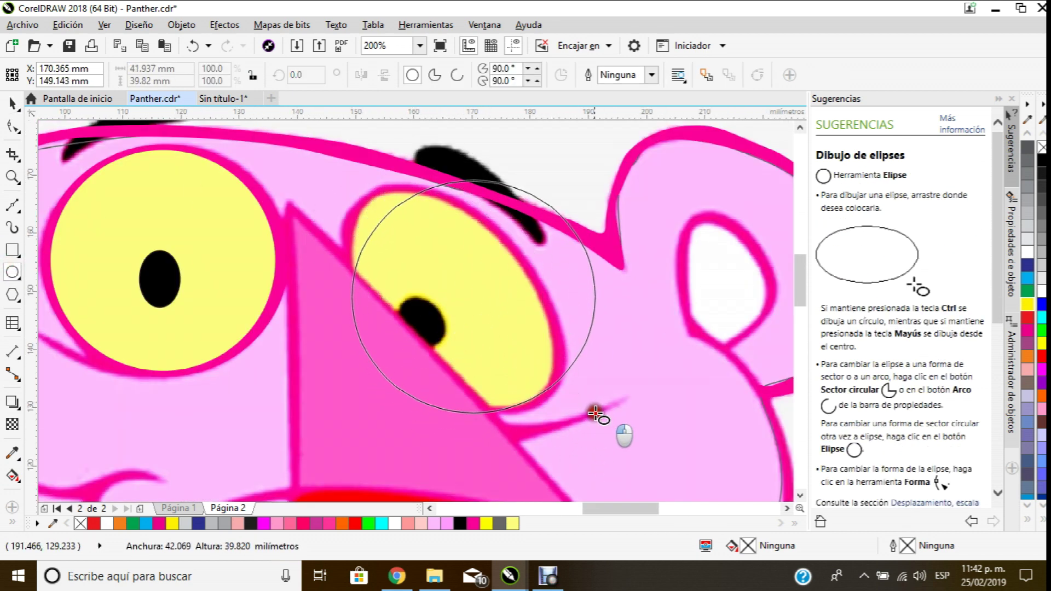
drag(589, 299, 517, 298)
click(11, 102)
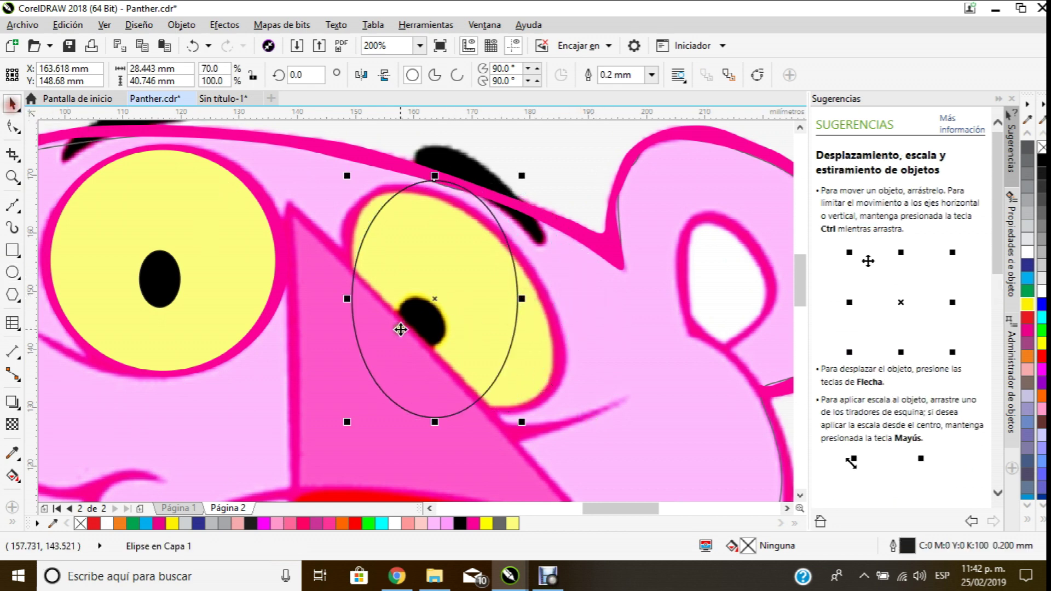
Step: Rotate the right eye's ellipse by about 42 degrees to follow the eye's tilt
click(432, 300)
drag(517, 185, 415, 137)
click(559, 153)
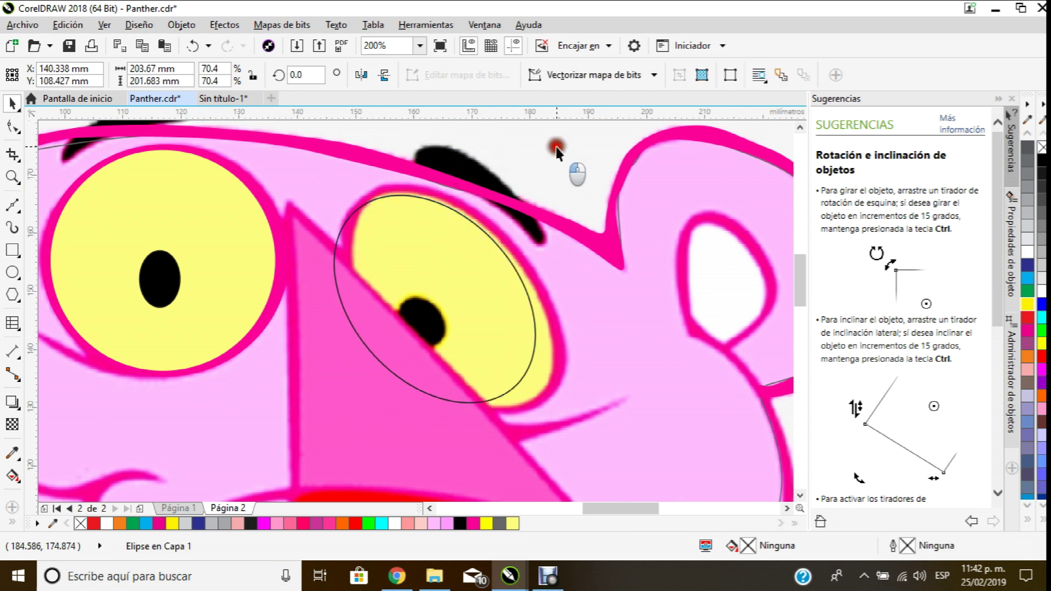
Step: Move and enlarge the tilted ellipse to about 40 by 42 mm to cover the right eye's magenta contour
click(480, 229)
drag(539, 408, 580, 433)
drag(444, 311, 461, 306)
drag(342, 185, 332, 173)
drag(572, 173, 561, 185)
mouse_move(562, 422)
mouse_down()
mouse_move(591, 446)
mouse_move(572, 432)
mouse_up()
drag(329, 181, 323, 174)
Step: Nudge the tilted ellipse slightly left and down to align it with the right eye
key(Left)
key(Left)
key(Left)
key(Left)
key(Left)
key(Down)
key(Down)
key(Right)
key(Right)
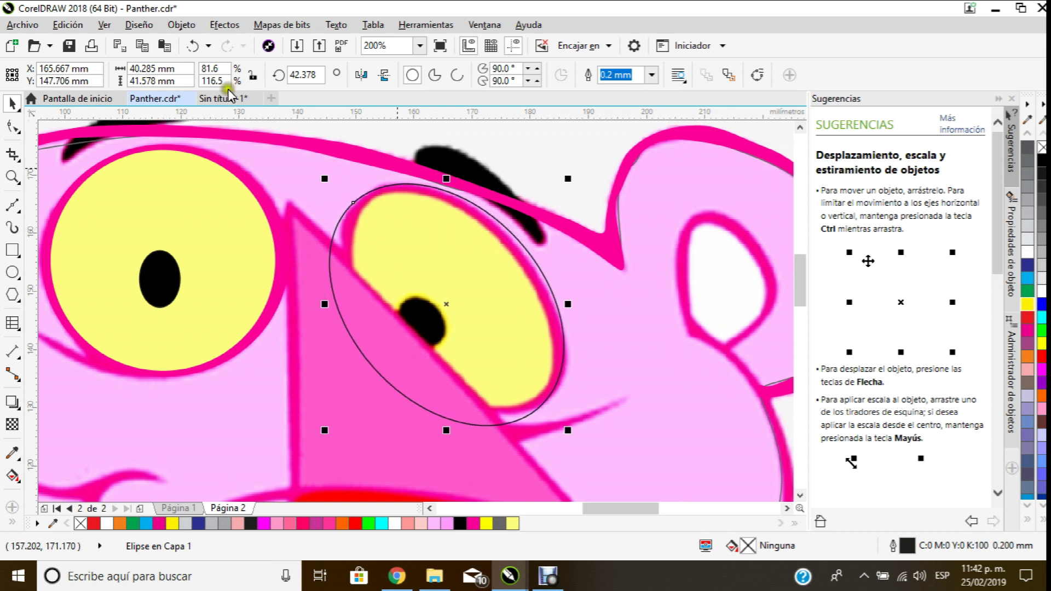
Step: Resize the tilted ellipse to about 39.5 by 40.7 mm and nudge it left and down to match the right eye's outer contour
mouse_move(326, 431)
mouse_down()
mouse_move(350, 431)
mouse_move(320, 426)
mouse_up()
mouse_move(566, 412)
mouse_down()
mouse_move(591, 446)
mouse_move(578, 426)
mouse_up()
key(Left)
key(Left)
key(Left)
key(Left)
key(Left)
key(Left)
key(Left)
key(Left)
key(Left)
key(Left)
key(Left)
key(Left)
key(Left)
key(Left)
key(Left)
key(Left)
key(Left)
key(Left)
key(Left)
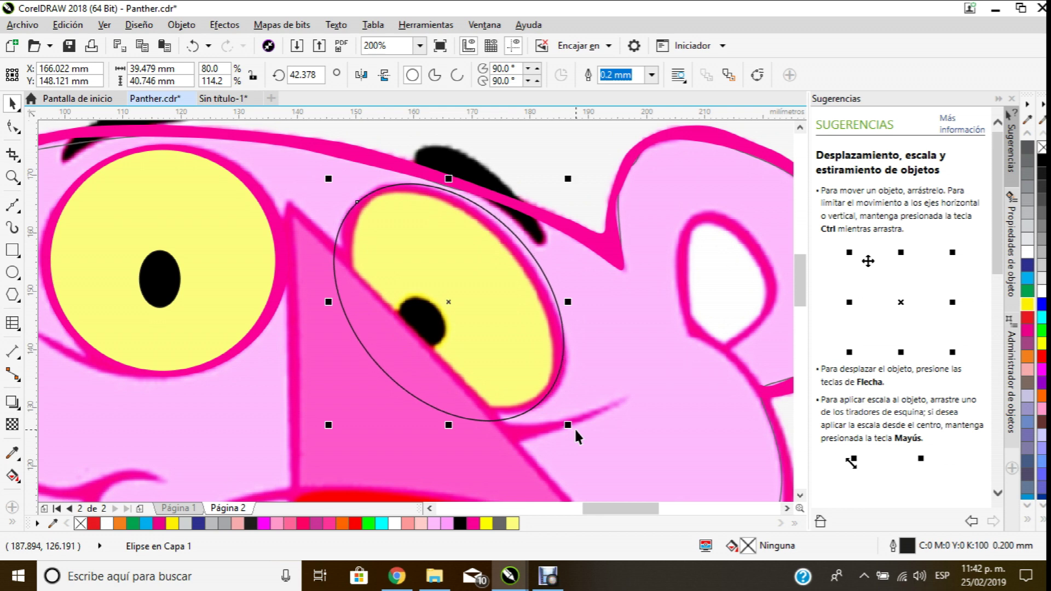
key(Down)
key(Down)
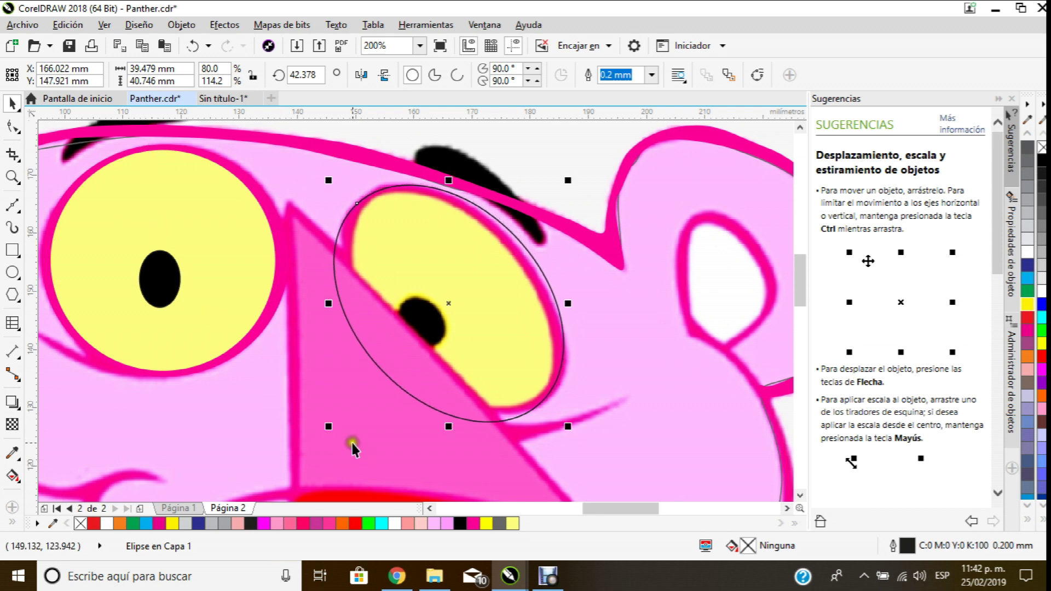
Step: Resize the tilted ellipse to about 39 by 40.3 mm to follow the right eye's magenta contour
drag(327, 425, 333, 419)
key(Down)
key(Down)
key(Down)
key(Down)
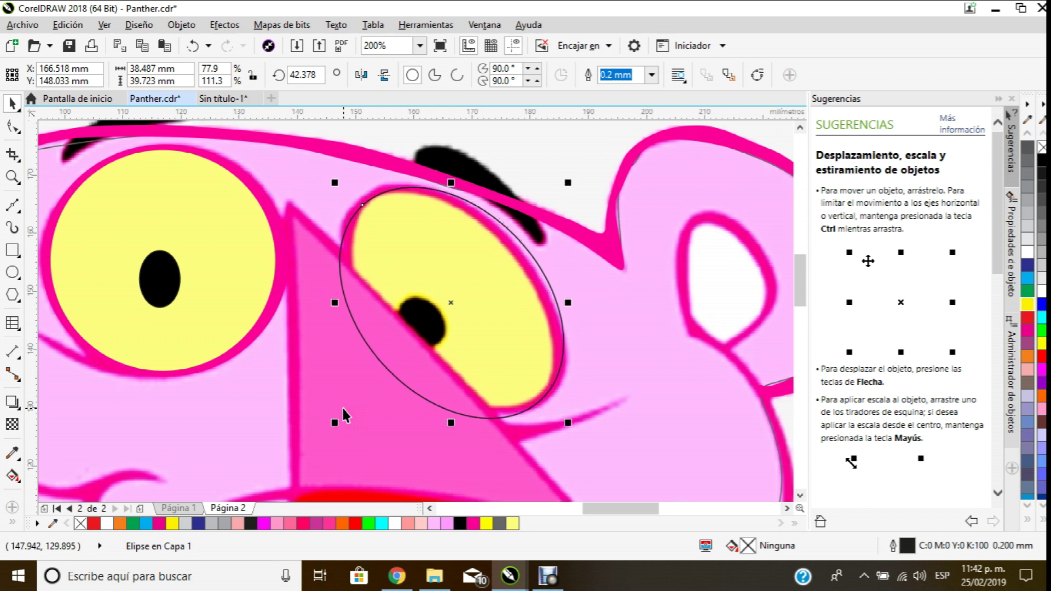
drag(571, 181, 565, 185)
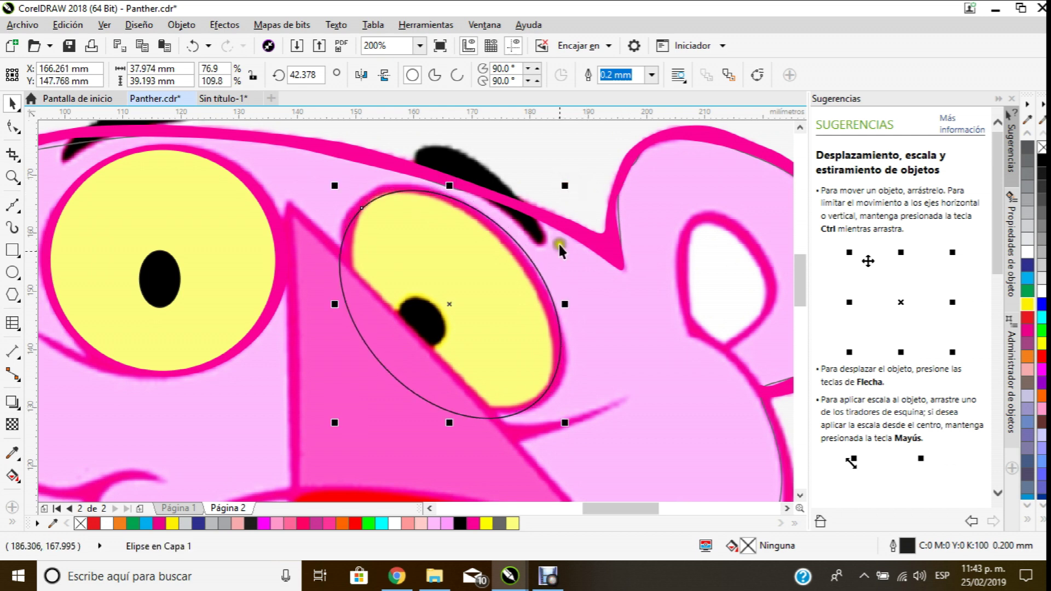
mouse_move(566, 424)
mouse_down()
mouse_move(584, 442)
mouse_move(572, 432)
mouse_up()
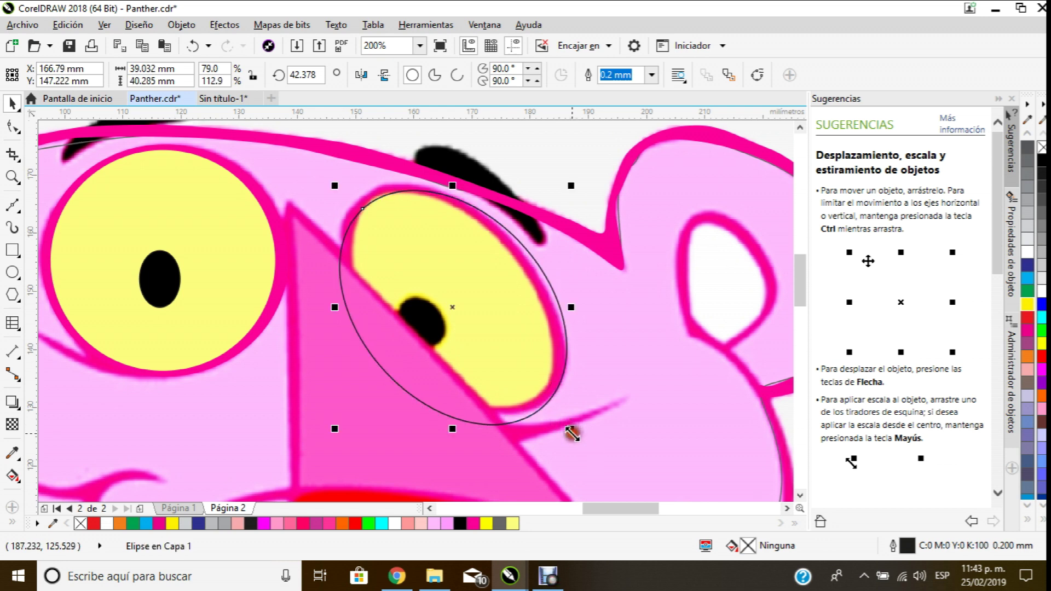
Step: Resize the right eye's tilted ellipse to about 38.2 by 39.4 mm and add a concentric inner copy of about 34.2 by 35.3 mm
drag(335, 187, 323, 178)
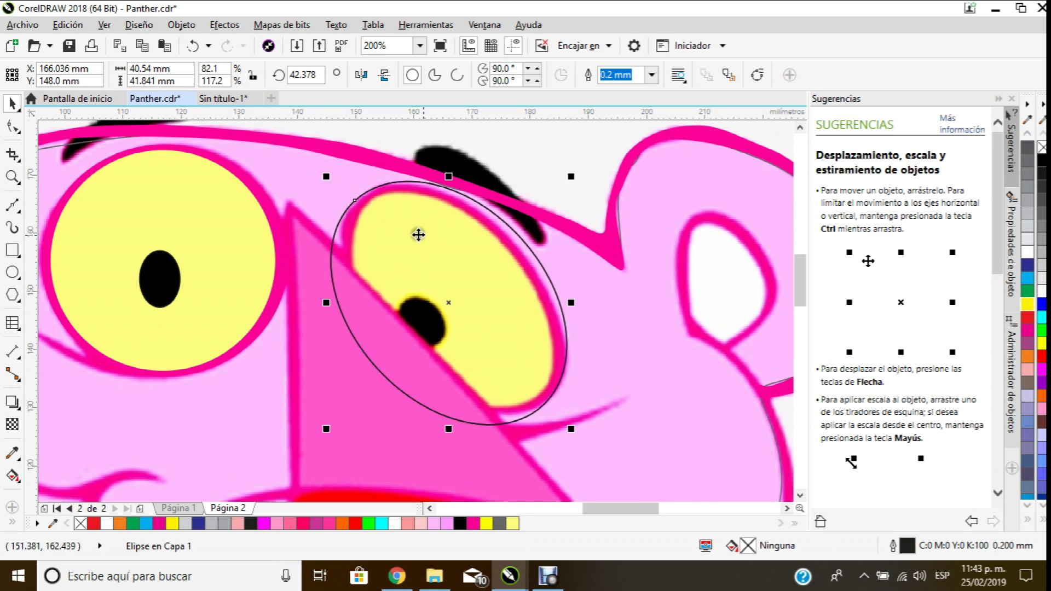
mouse_move(570, 178)
mouse_down()
mouse_move(557, 187)
mouse_move(564, 181)
mouse_up()
click(537, 243)
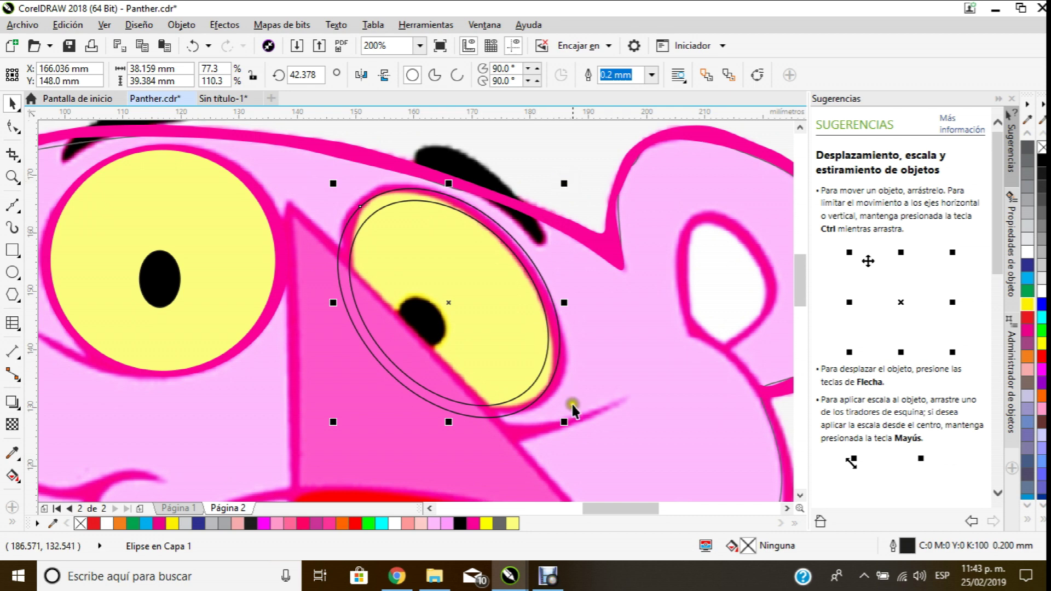
Step: Give the right eye's outer ellipse the contour's magenta (#FB0199) as fill and outline
click(552, 376)
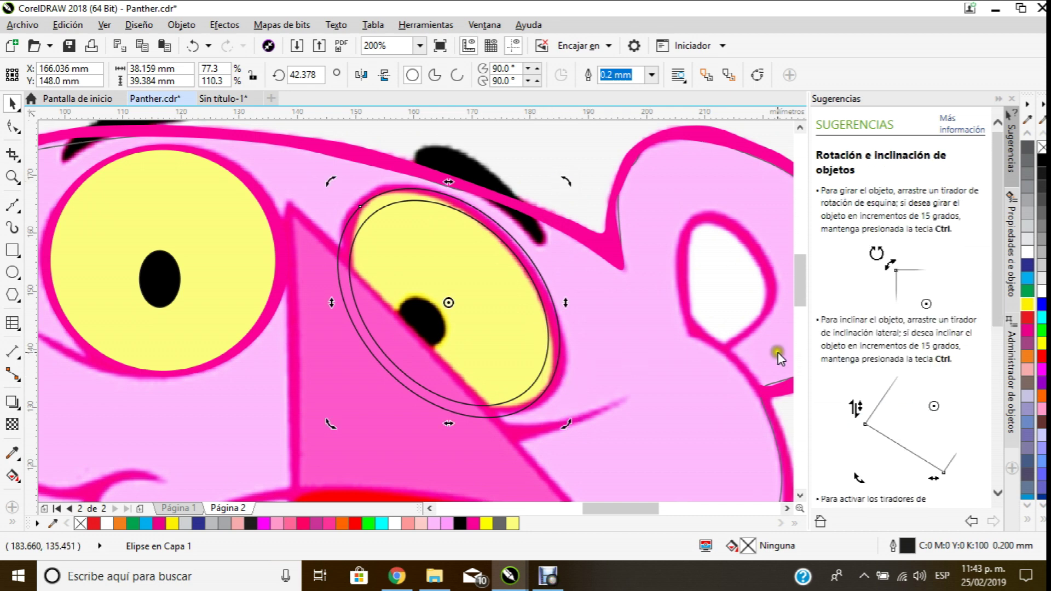
click(473, 523)
right_click(472, 525)
Step: Sample the left eye's yellow (#FEFF7F) and apply it to the fill and outline of the right eye's inner ellipse
click(437, 206)
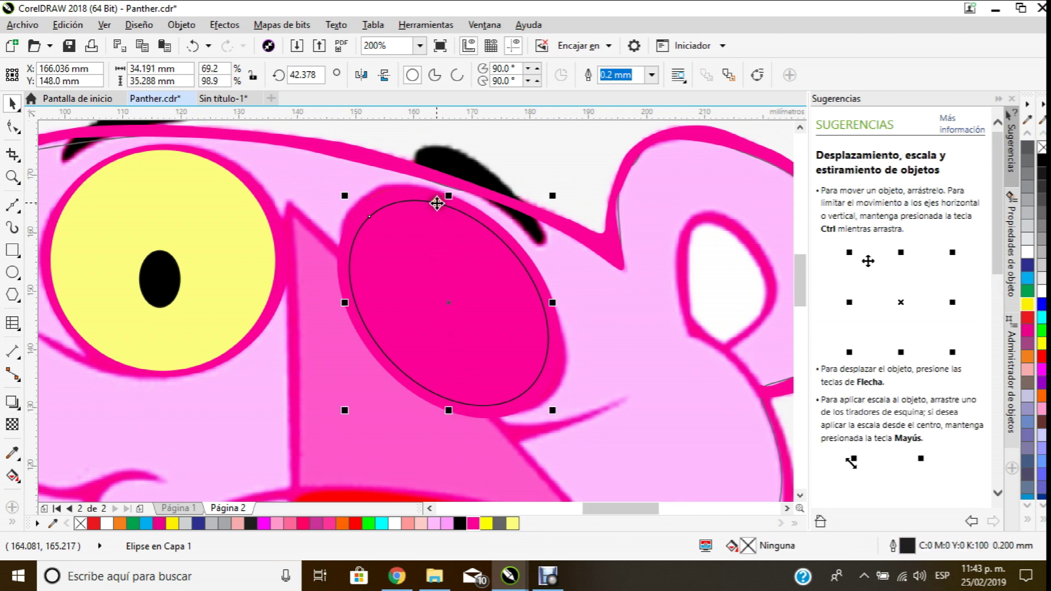
click(12, 453)
click(216, 276)
click(454, 286)
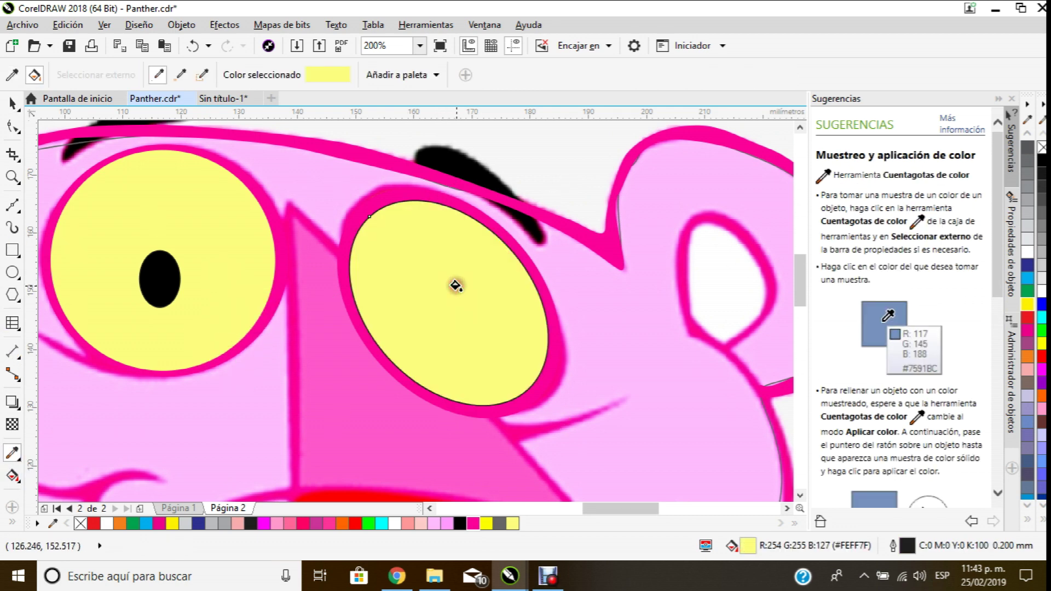
click(478, 220)
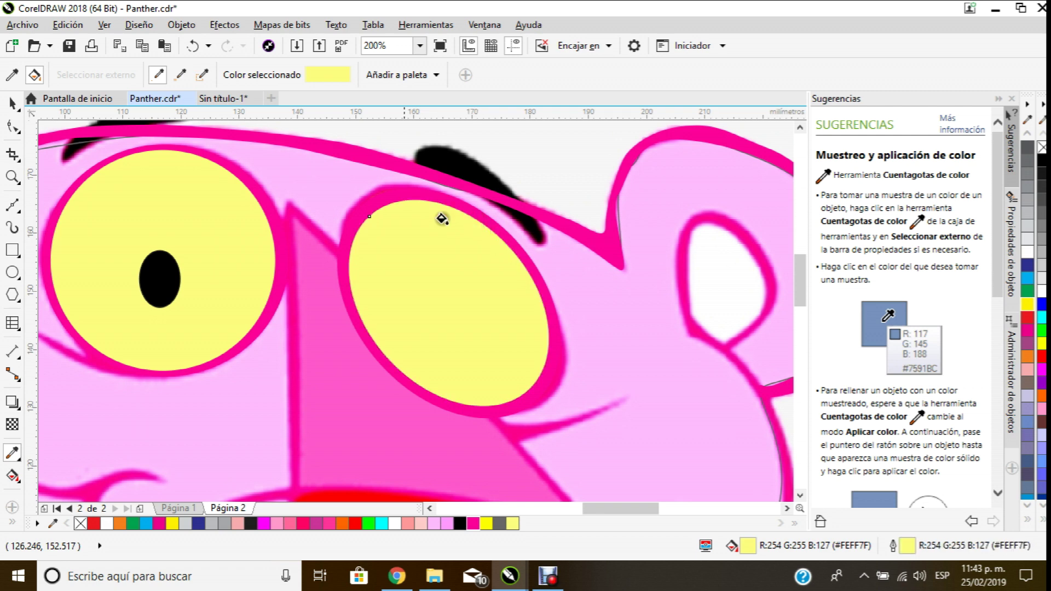
Step: Try removing the inner ellipse's fill, then undo that and the yellow and magenta colouring of the right eye
click(12, 103)
click(386, 289)
click(1040, 147)
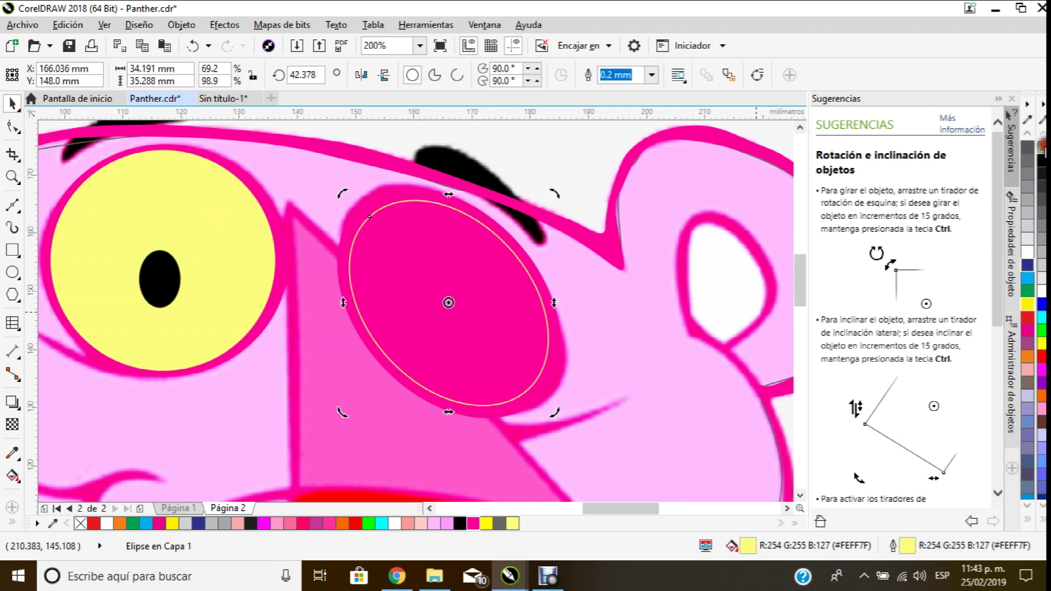
key(ctrl+z)
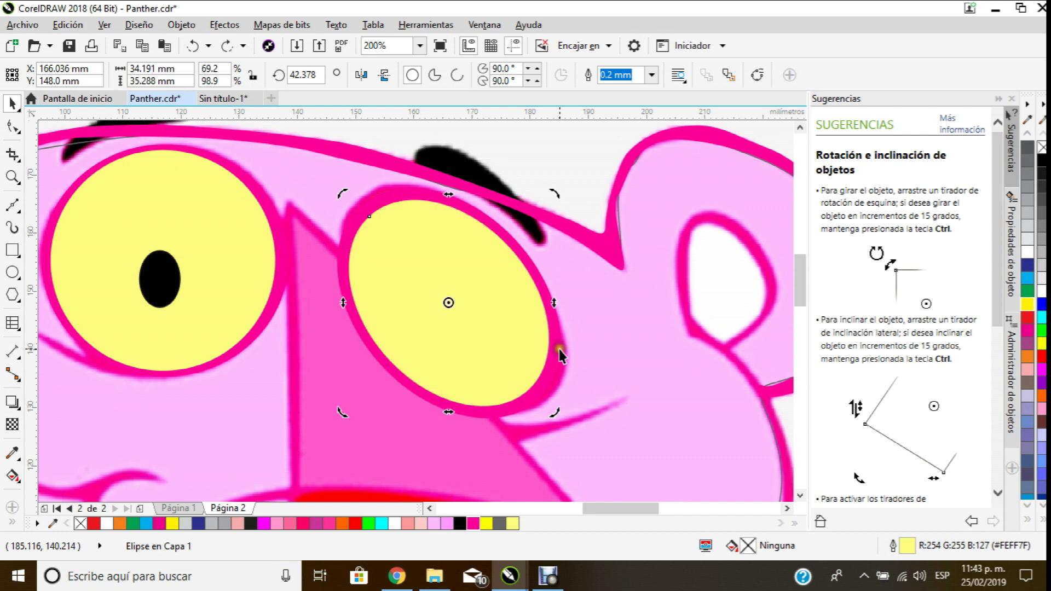
key(ctrl+z)
key(ctrl+z)
key(ctrl+z)
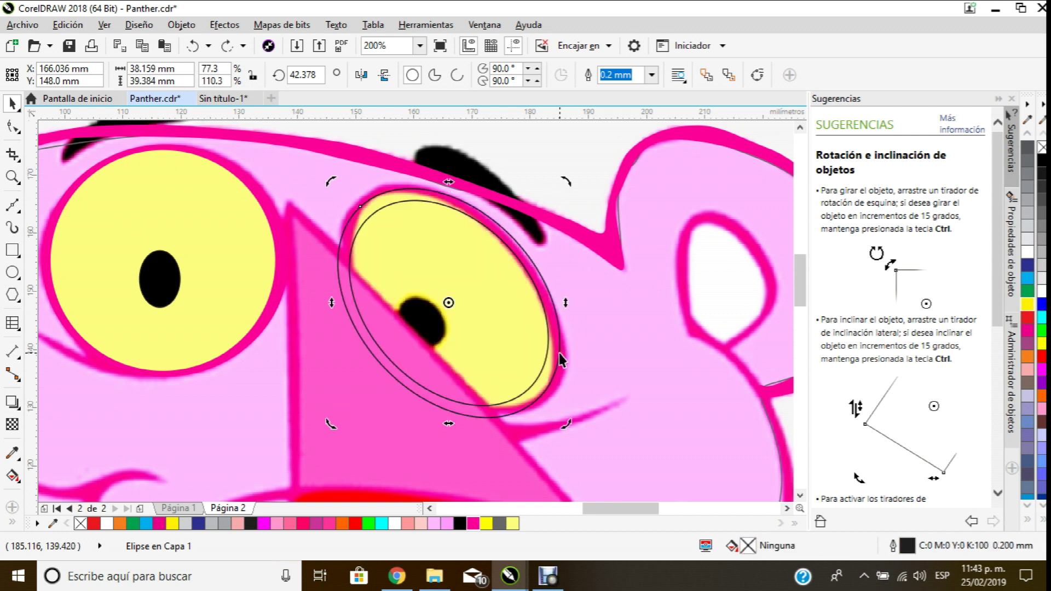
Step: Draw an ellipse of about 9.3 by 10.2 mm over the right eye's pupil and colour its fill and outline black
click(12, 272)
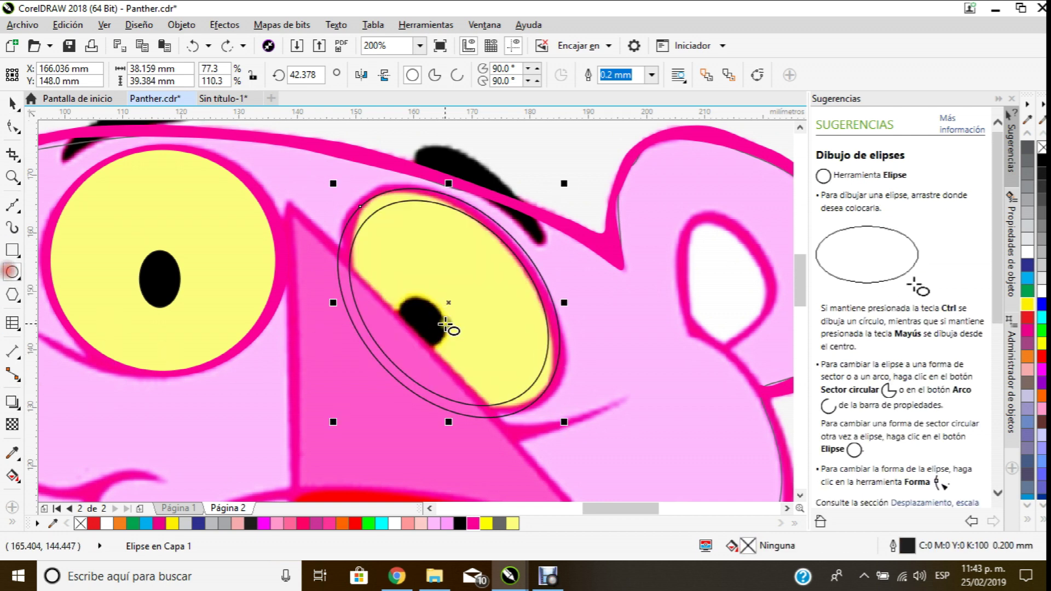
scroll(405, 300, up, 2)
drag(344, 274, 451, 390)
drag(339, 268, 335, 264)
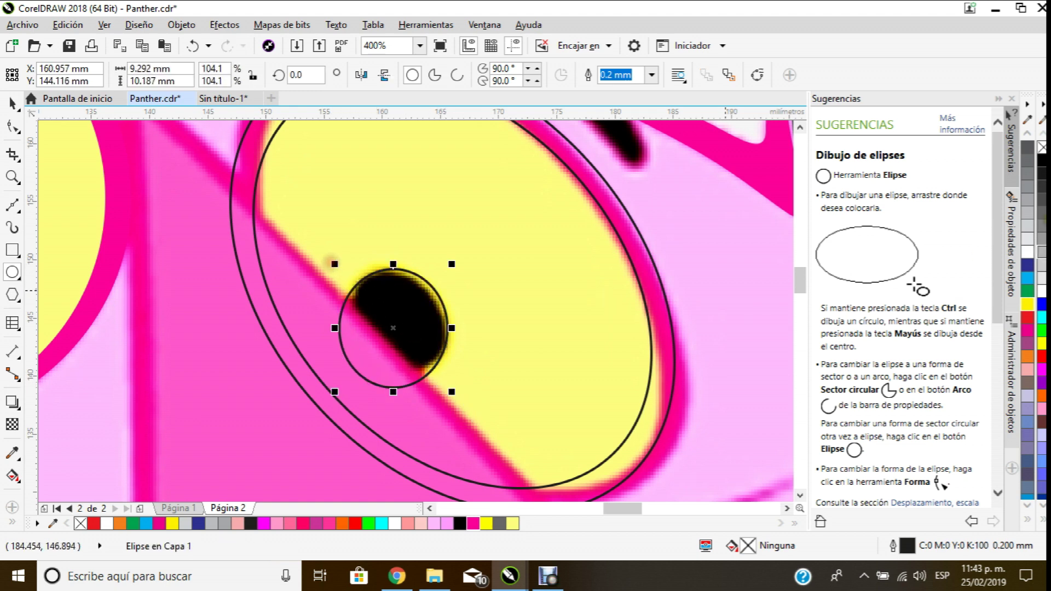
click(1042, 162)
scroll(342, 369, down, 2)
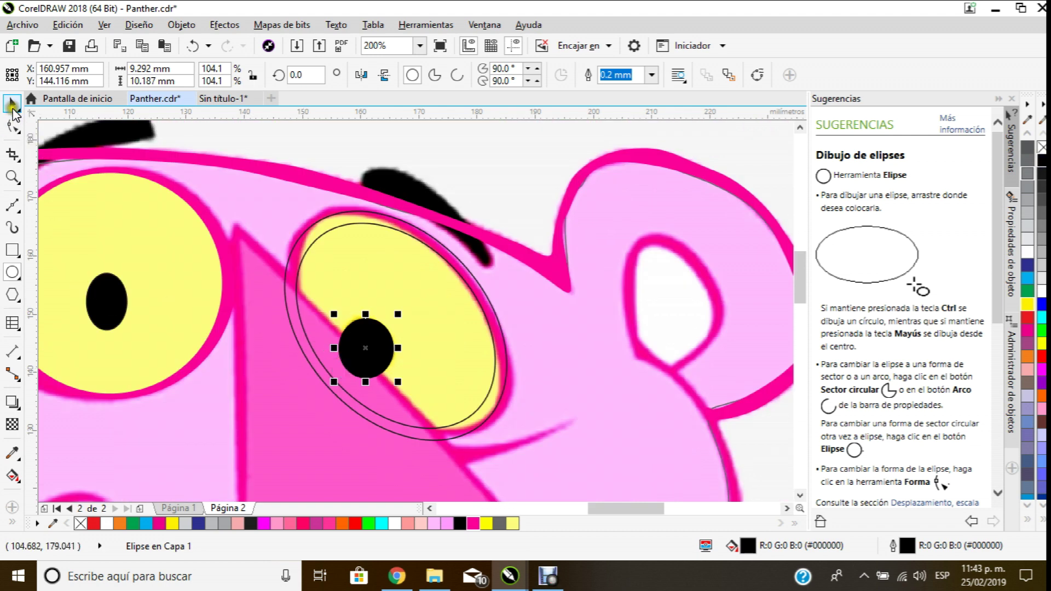
Step: Sample the left eye's yellow and fill both the inner and outer ellipses of the right eye with it
click(14, 110)
click(299, 137)
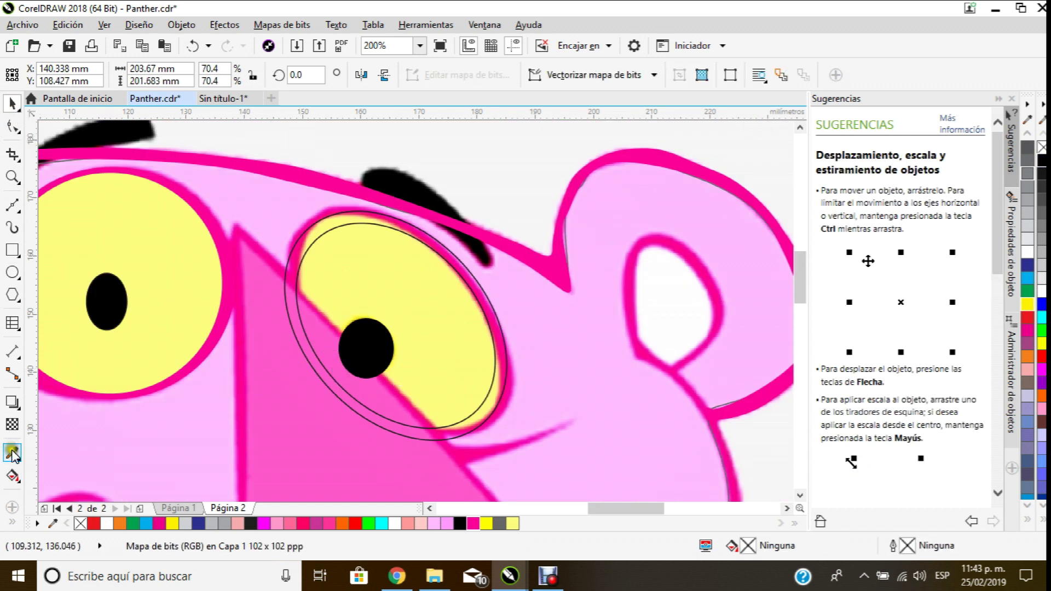
click(12, 452)
click(156, 286)
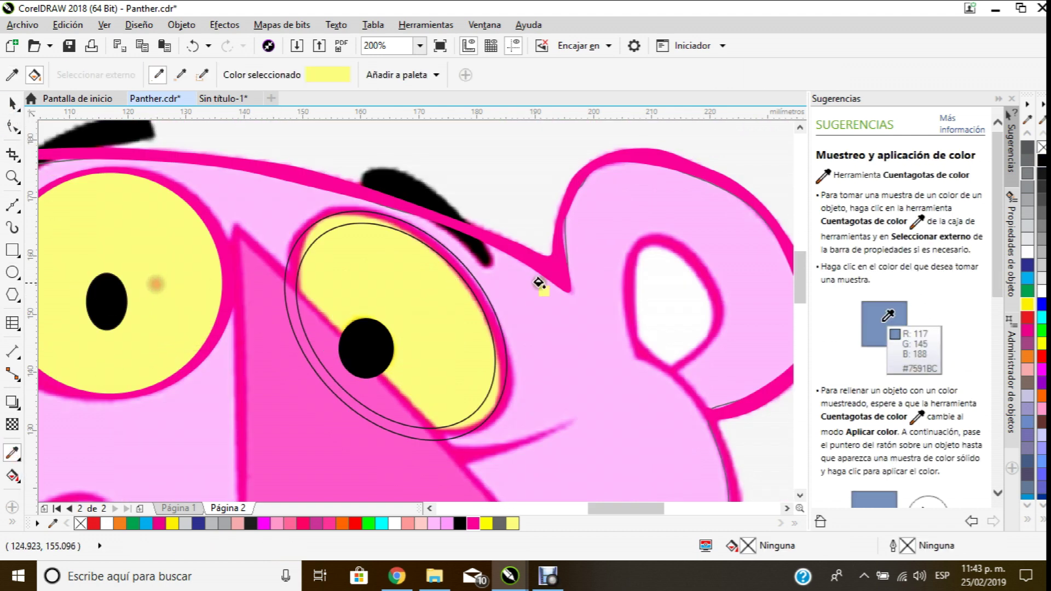
click(380, 286)
click(328, 227)
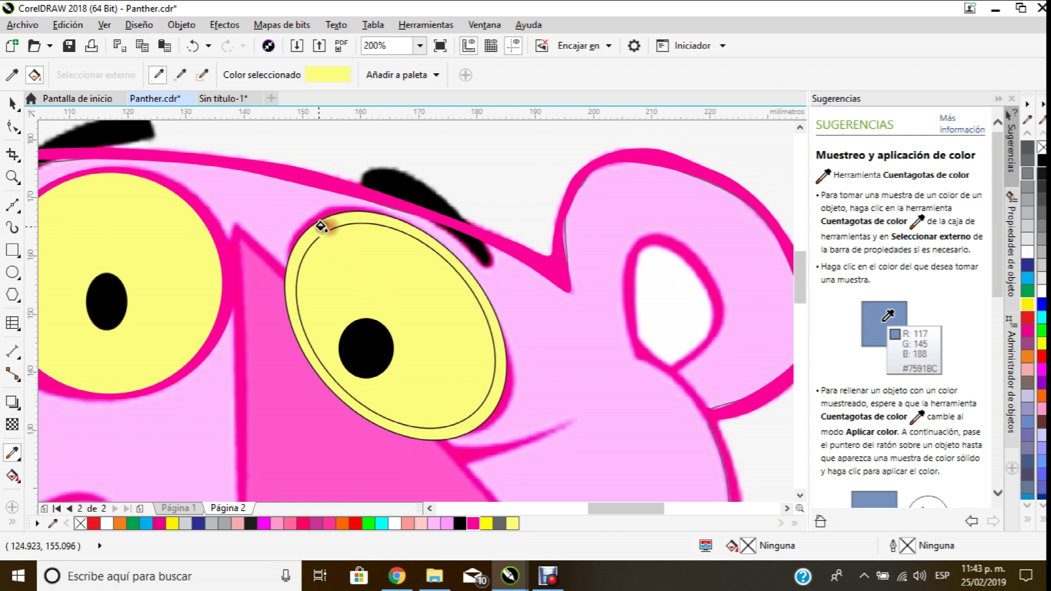
Step: Set the fill and outline of the right eye's outer ellipse to the contour's magenta (#FB0199)
click(17, 101)
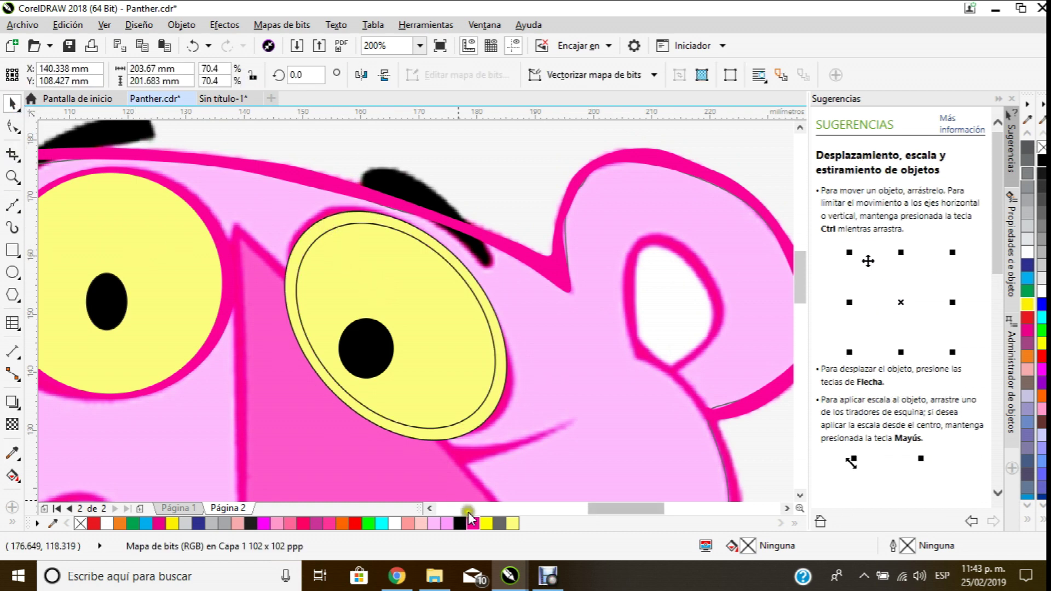
click(486, 425)
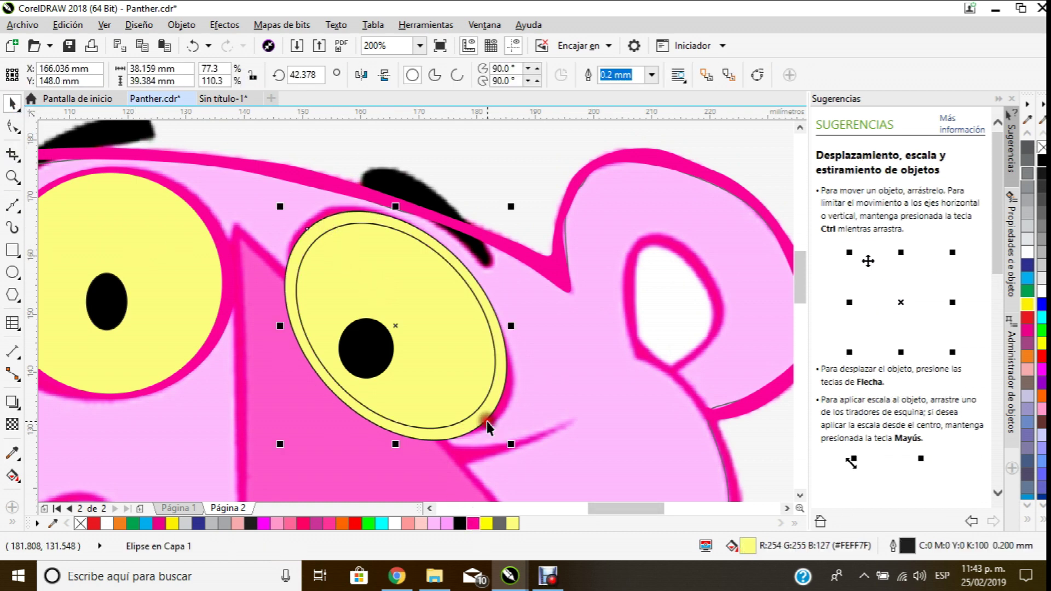
click(474, 523)
right_click(474, 523)
Step: Try filling the magenta contour shape along the forehead and ears with light violet (#FF99FF)
scroll(504, 217, down, 3)
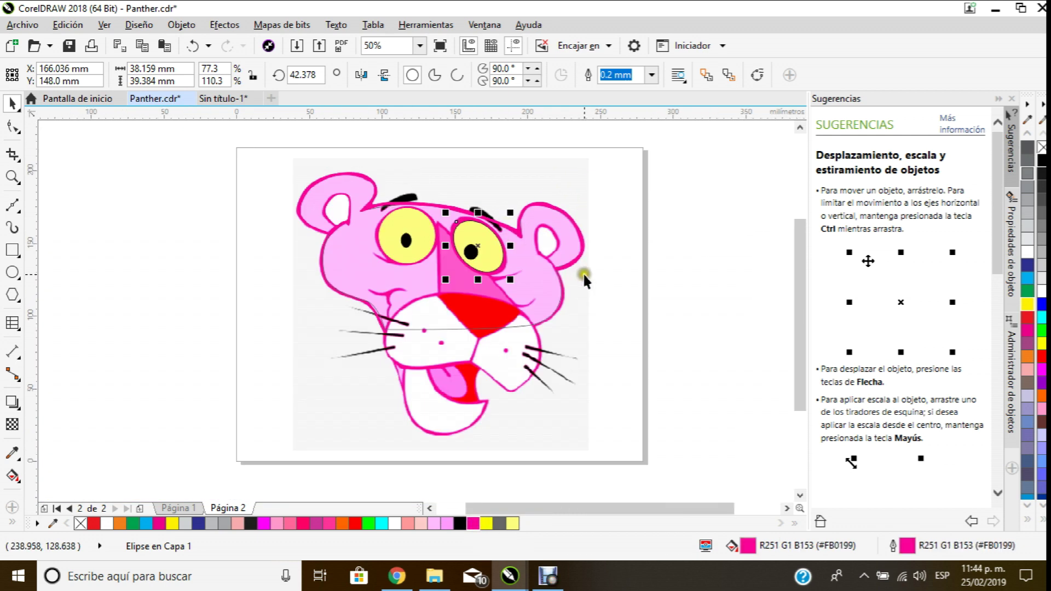
scroll(583, 271, up, 1)
click(582, 272)
click(576, 233)
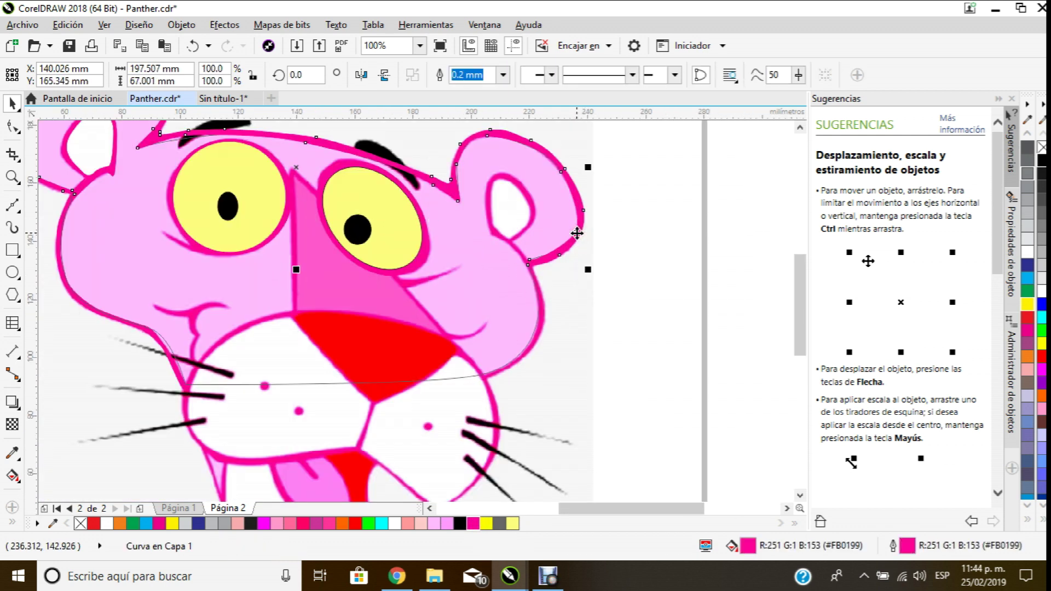
click(445, 524)
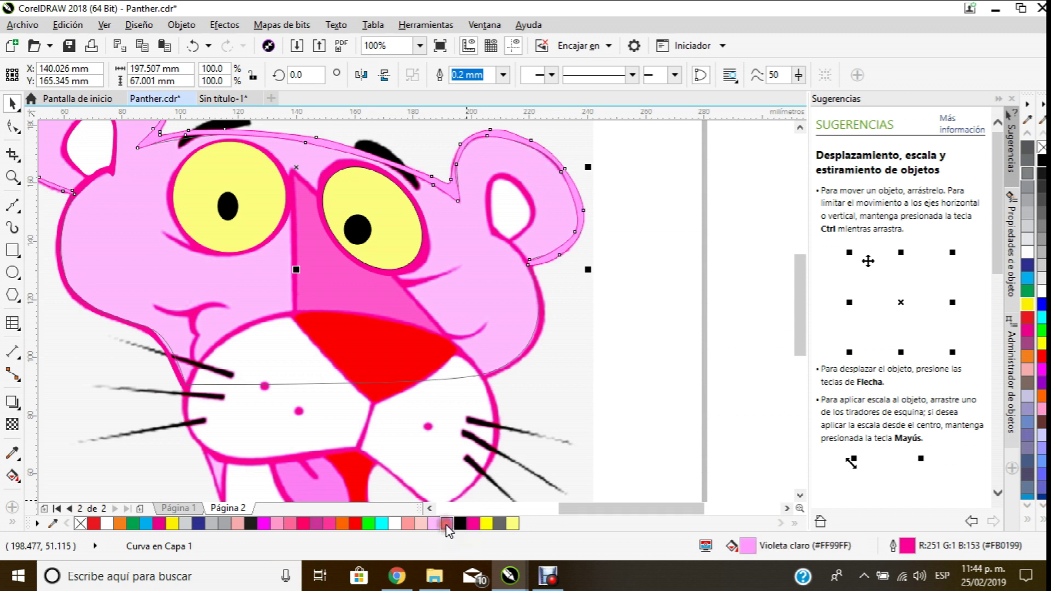
click(470, 492)
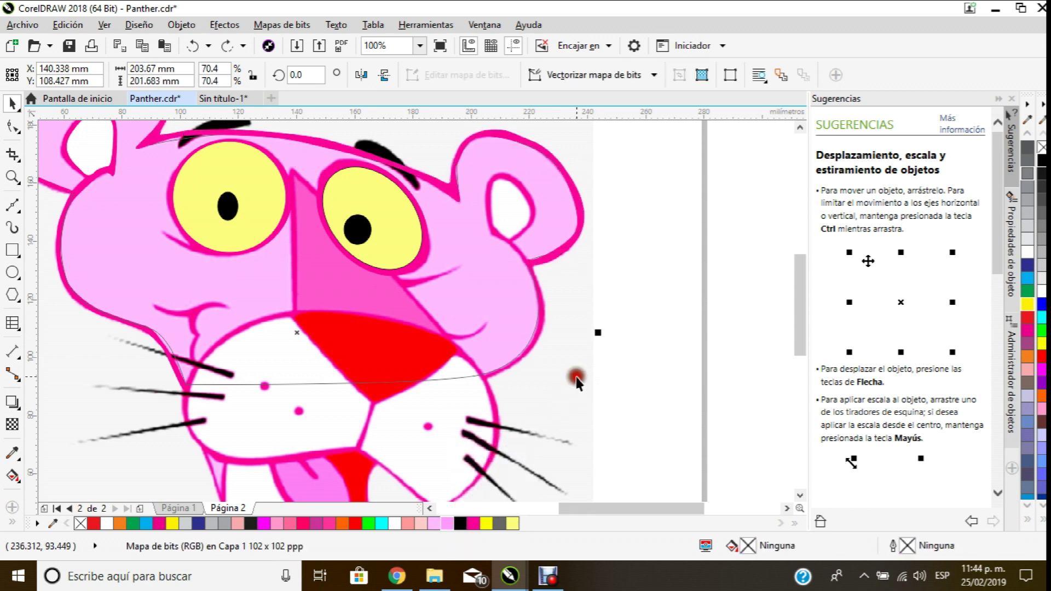
Step: Fill the head shape that covers the face and ears with the light violet pink
click(482, 383)
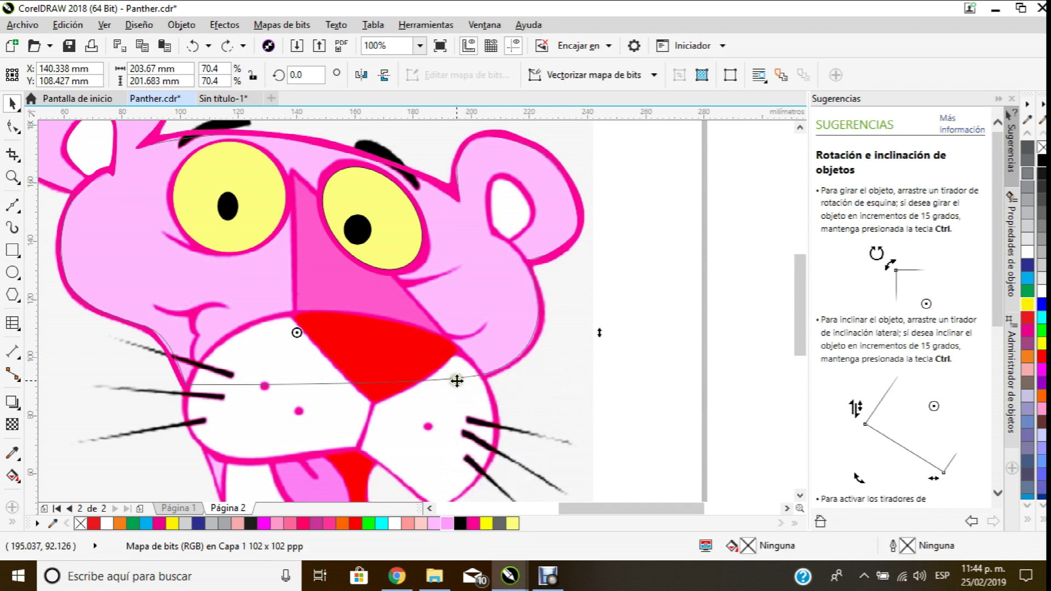
click(457, 380)
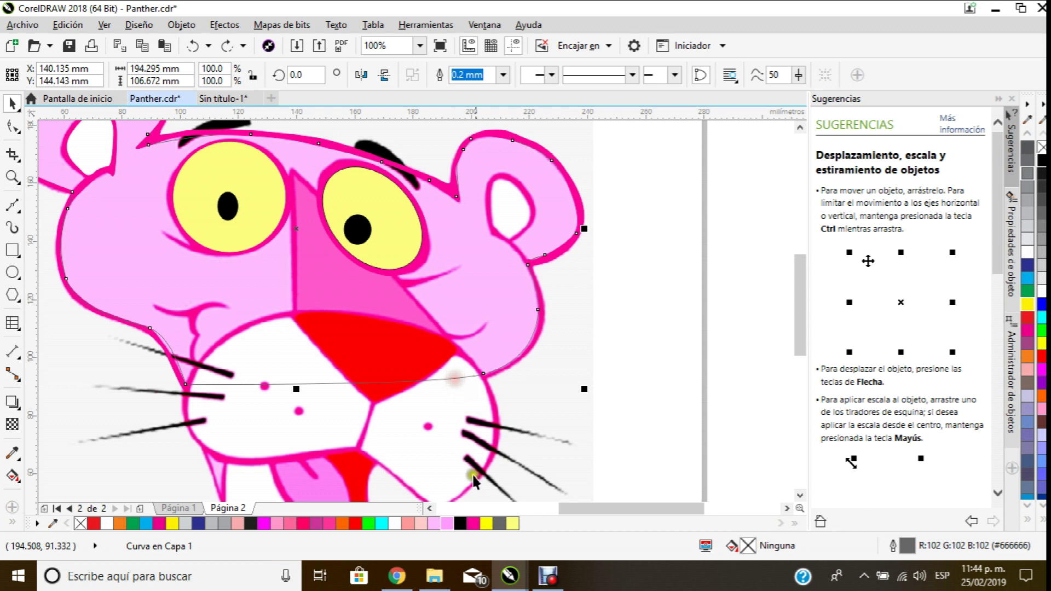
click(447, 523)
scroll(542, 383, down, 3)
click(568, 345)
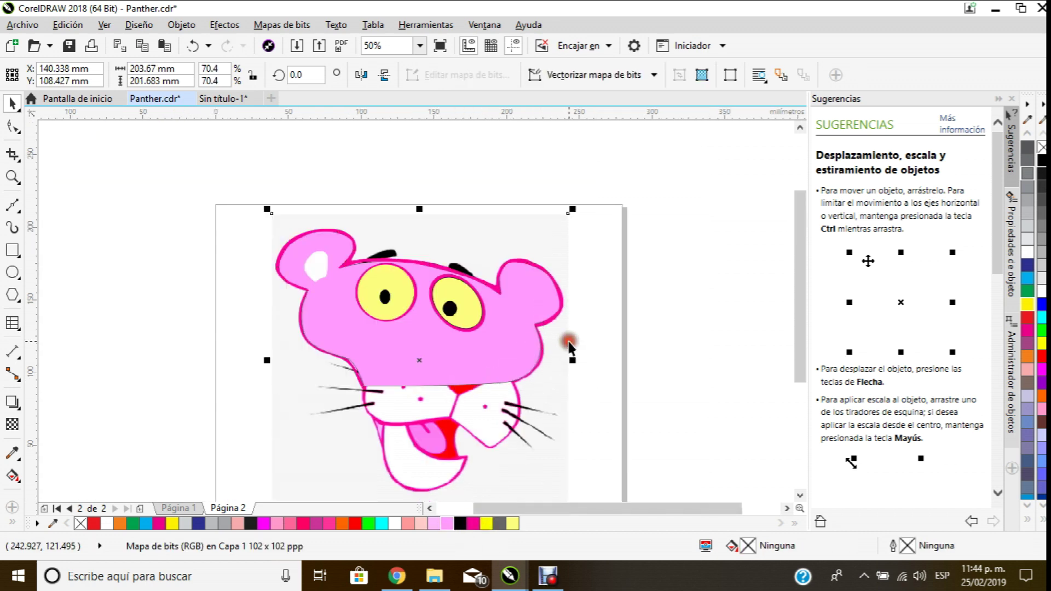
scroll(423, 308, up, 3)
scroll(565, 386, down, 3)
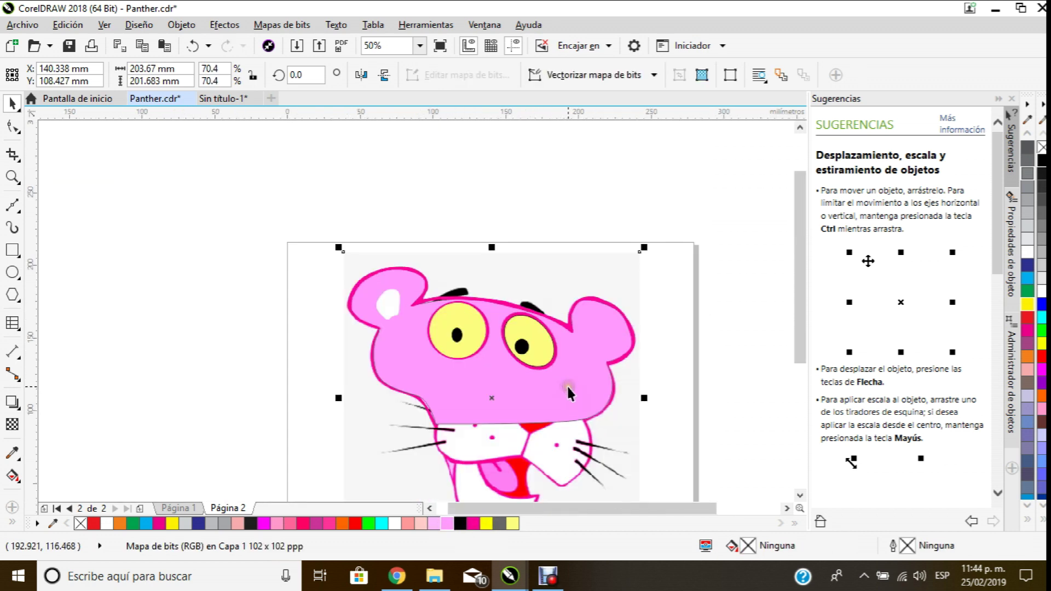
scroll(555, 343, up, 3)
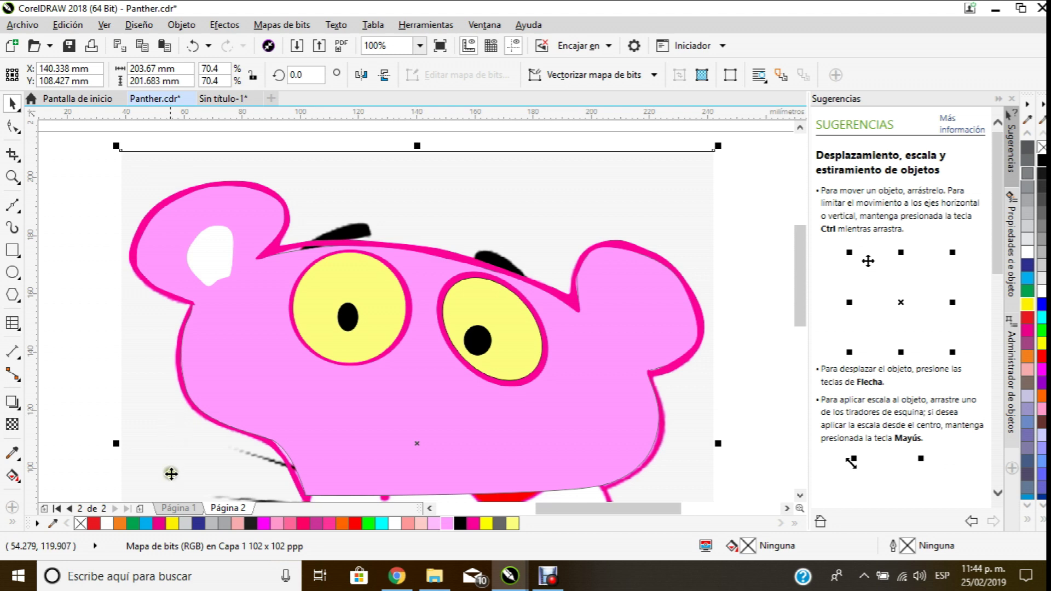
Step: Switch to Page 1 and move the reference bitmap off the page, beside the finished vector drawing
click(178, 508)
scroll(322, 275, down, 2)
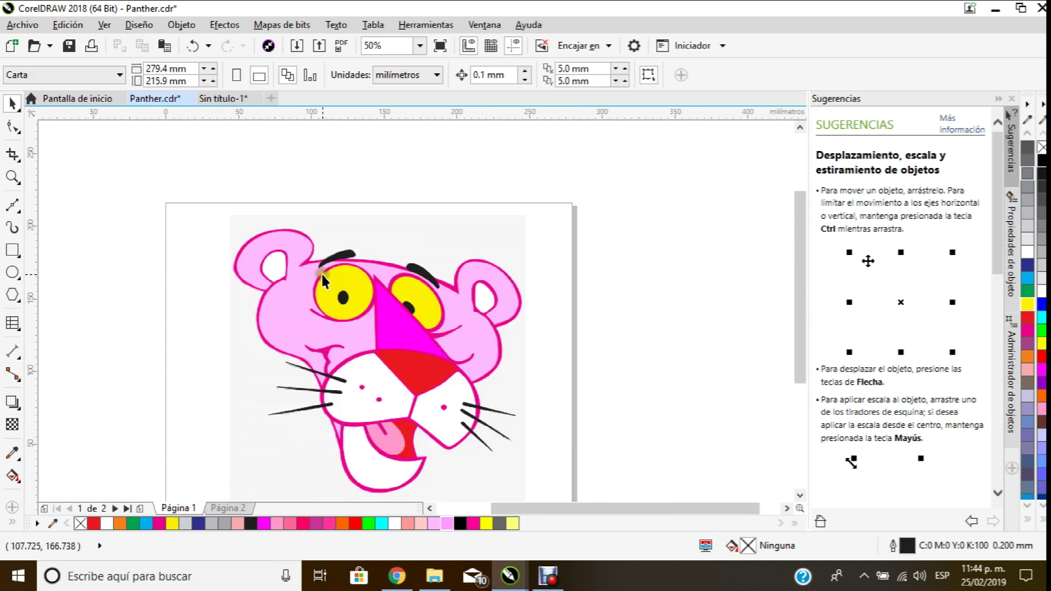
scroll(366, 349, down, 2)
scroll(383, 339, up, 1)
scroll(317, 301, up, 1)
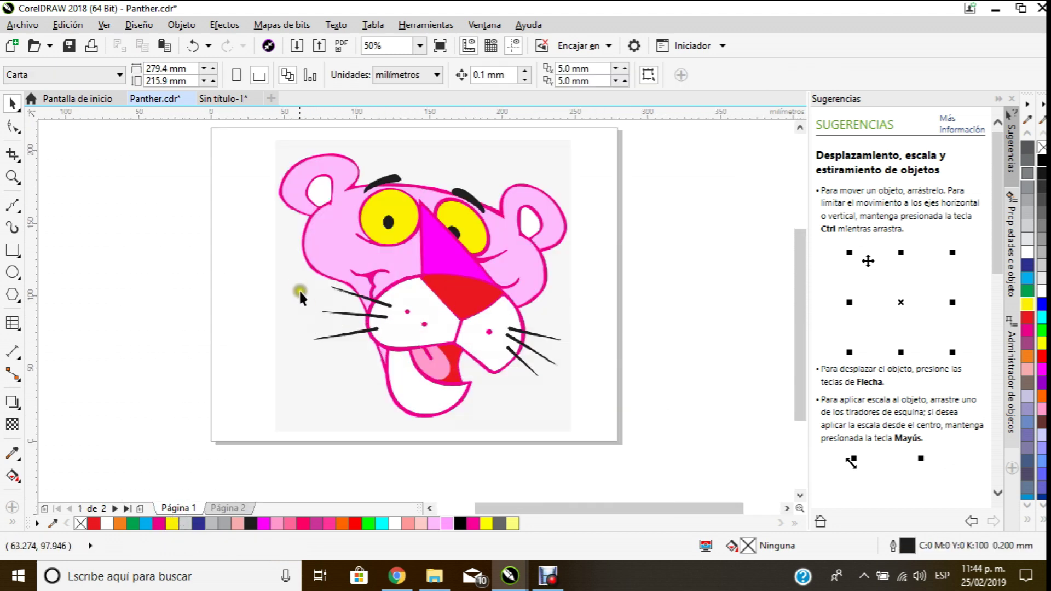
click(300, 296)
scroll(208, 281, down, 1)
drag(296, 280, 81, 266)
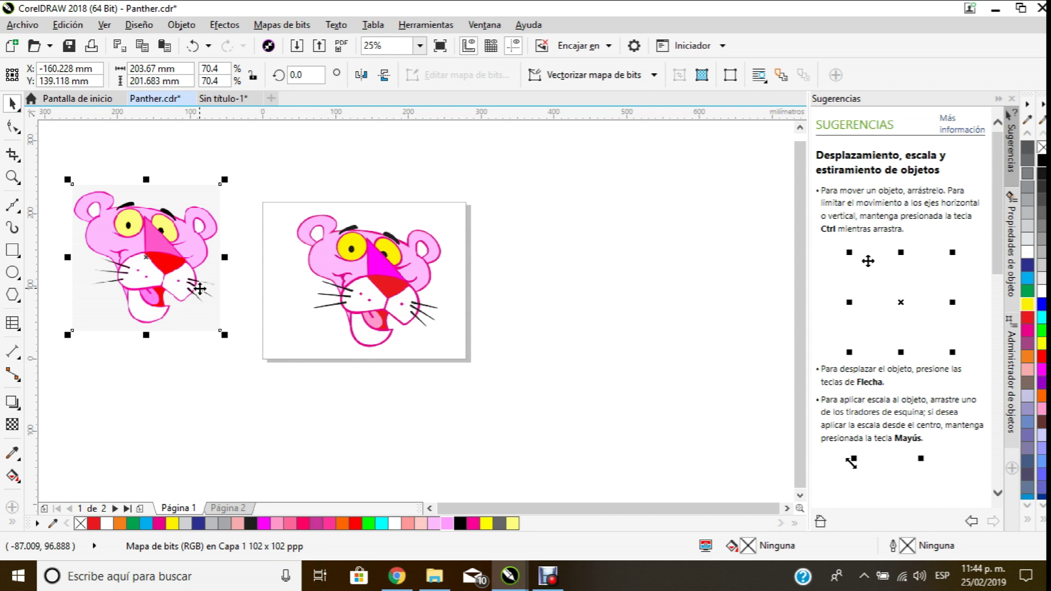
drag(183, 239, 201, 271)
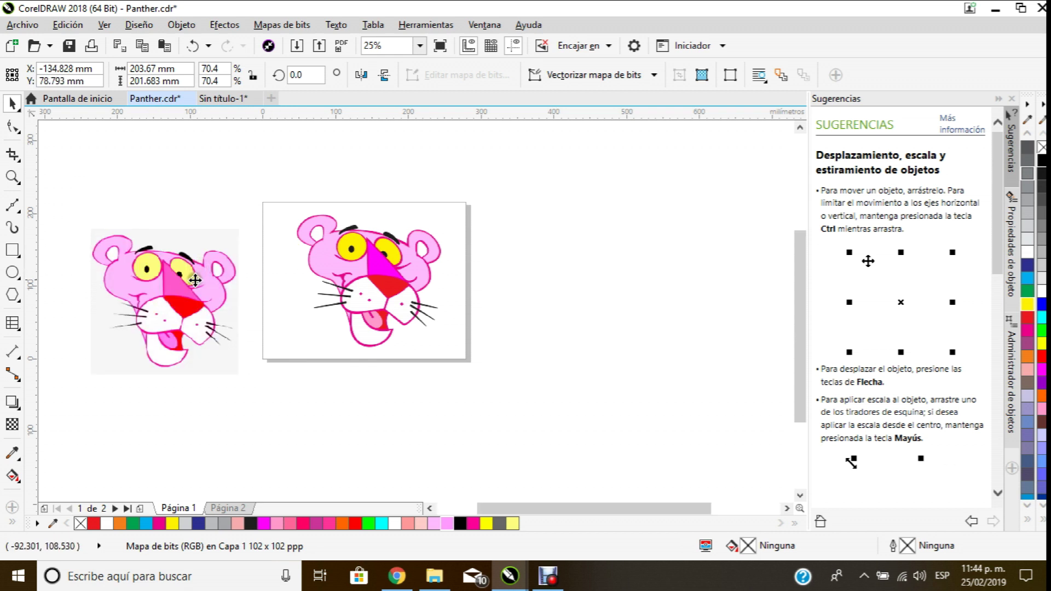
Step: Examine the finished vector Panther on Page 1 up close against the reference bitmap
scroll(219, 281, up, 1)
scroll(368, 221, down, 1)
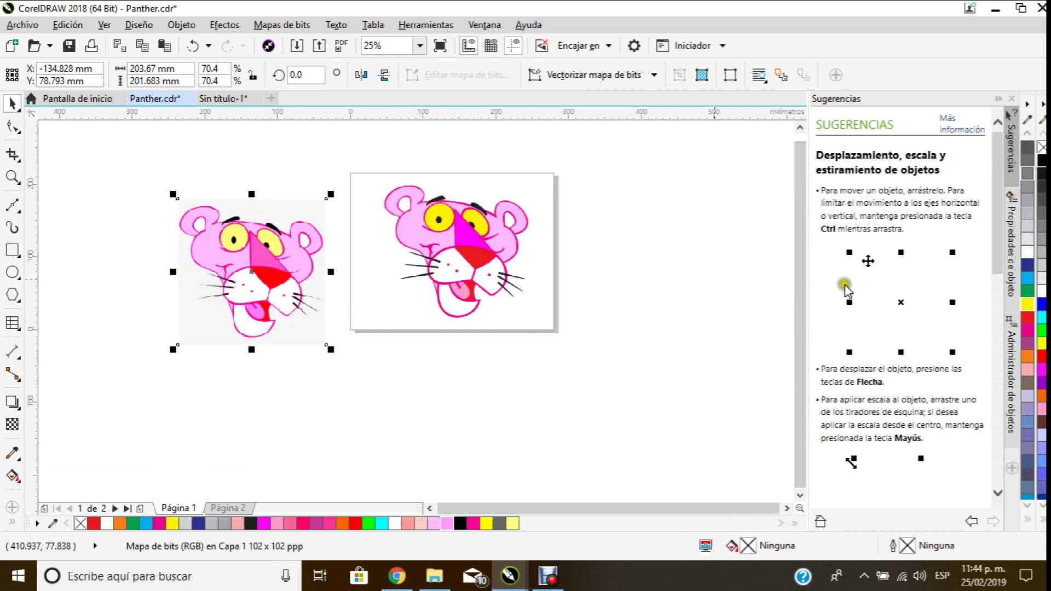
scroll(511, 180, up, 1)
scroll(346, 327, up, 1)
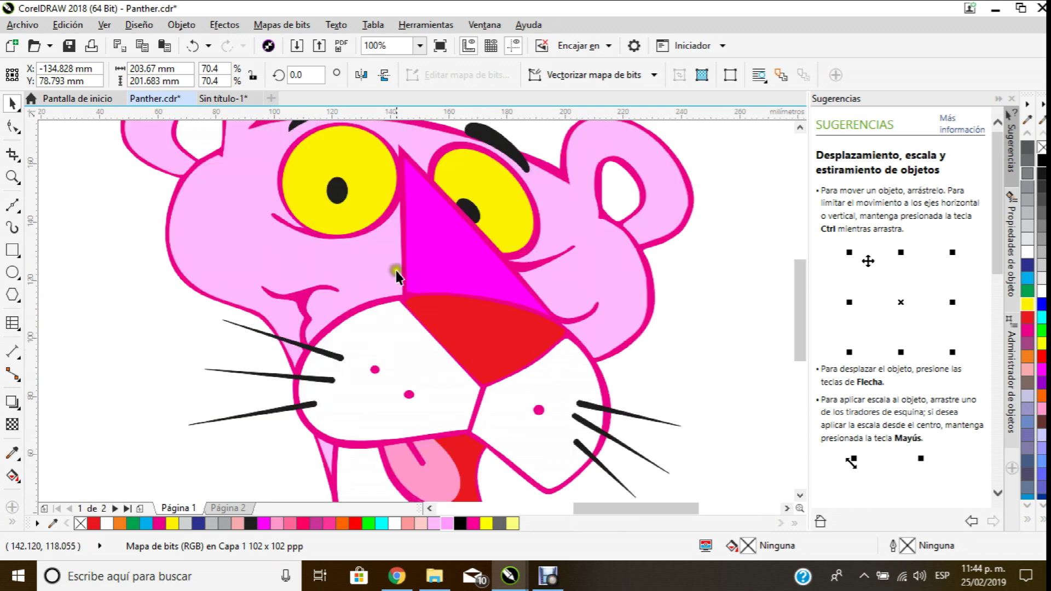
Step: Select the snout, nose, whiskers, mouth and chin objects together and move them off the page beside the head
scroll(393, 268, down, 1)
click(265, 331)
drag(250, 289, 317, 376)
drag(251, 265, 520, 409)
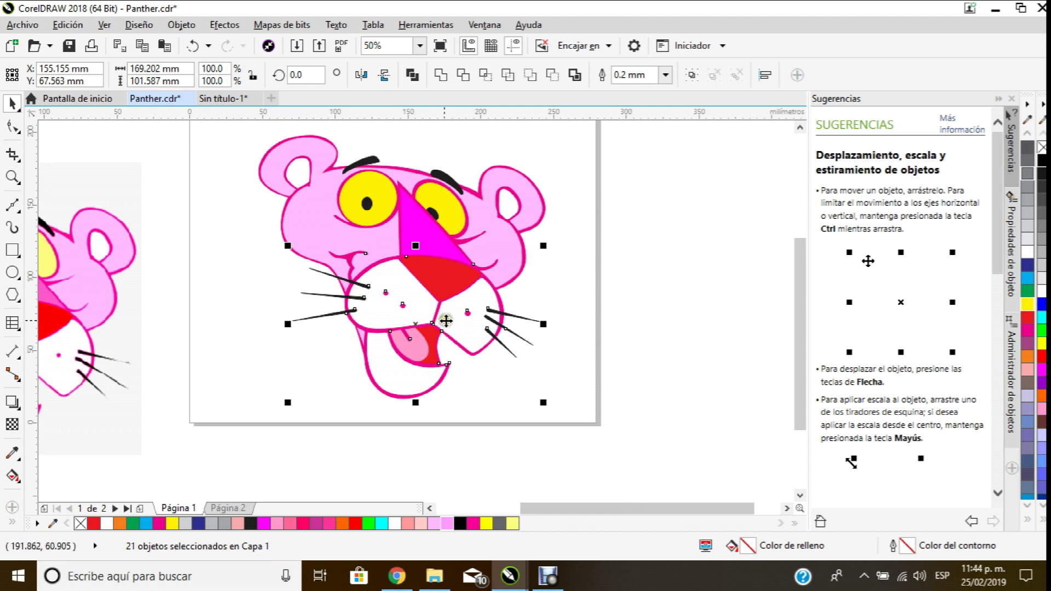
drag(436, 305, 737, 297)
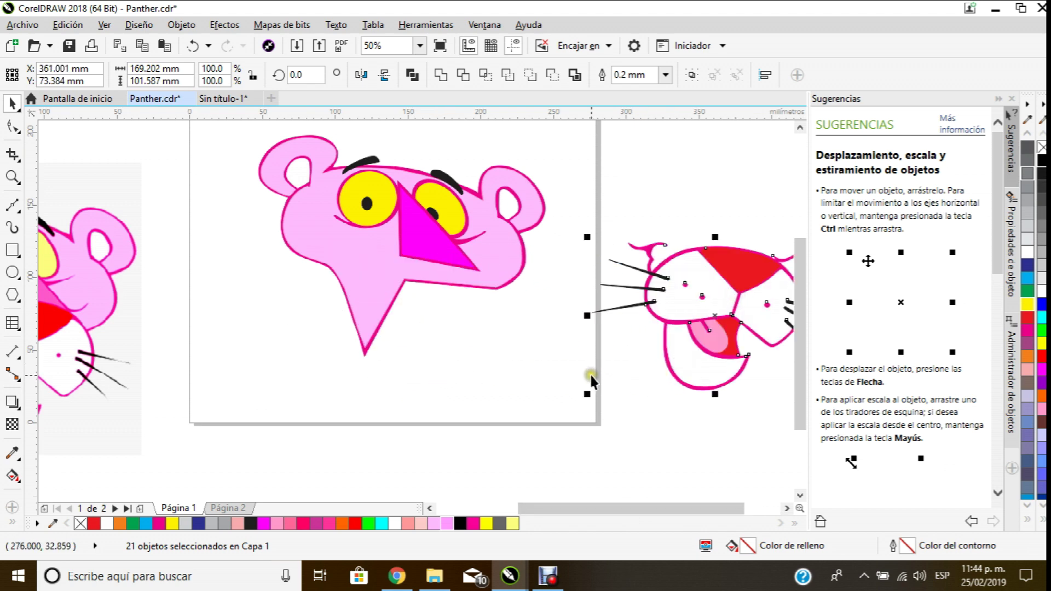
scroll(573, 356, right, 5)
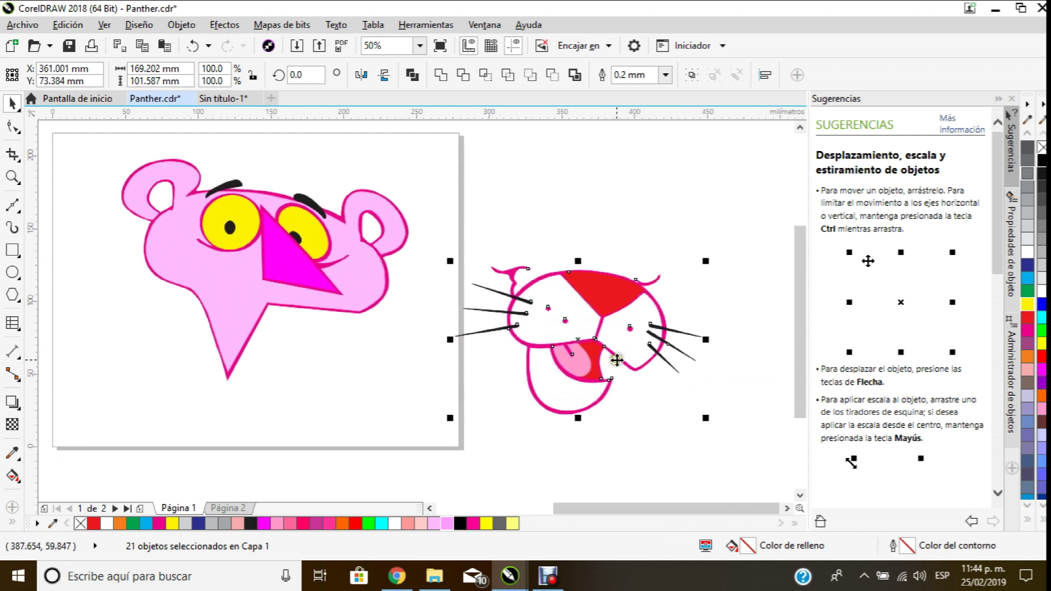
Step: Pull the red nose shape, the pink tongue and the tongue's crease line away from the shapes beneath them
click(594, 277)
drag(593, 278, 569, 209)
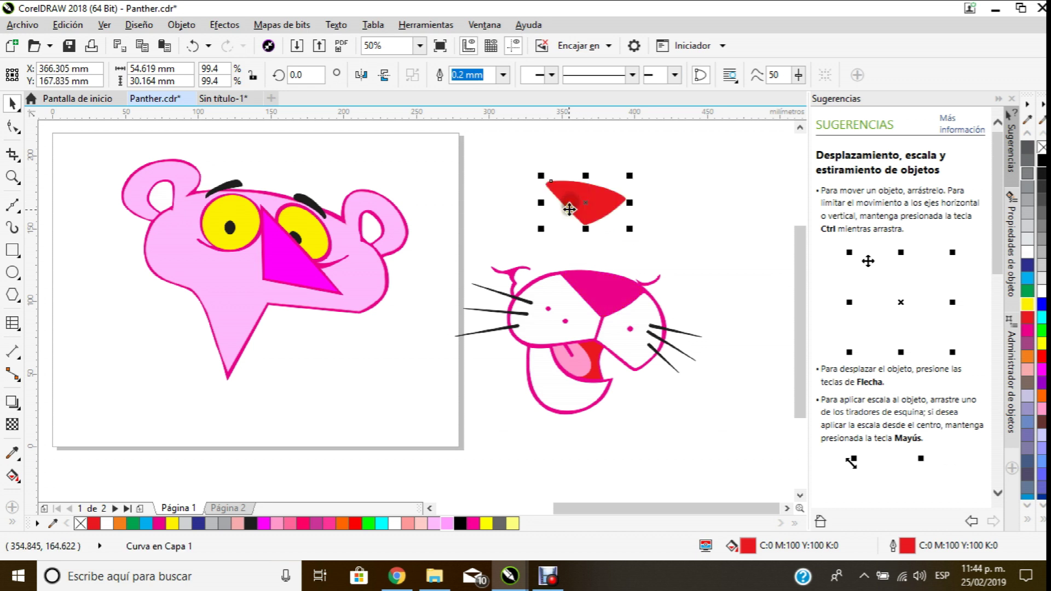
scroll(634, 317, up, 2)
drag(509, 416, 295, 444)
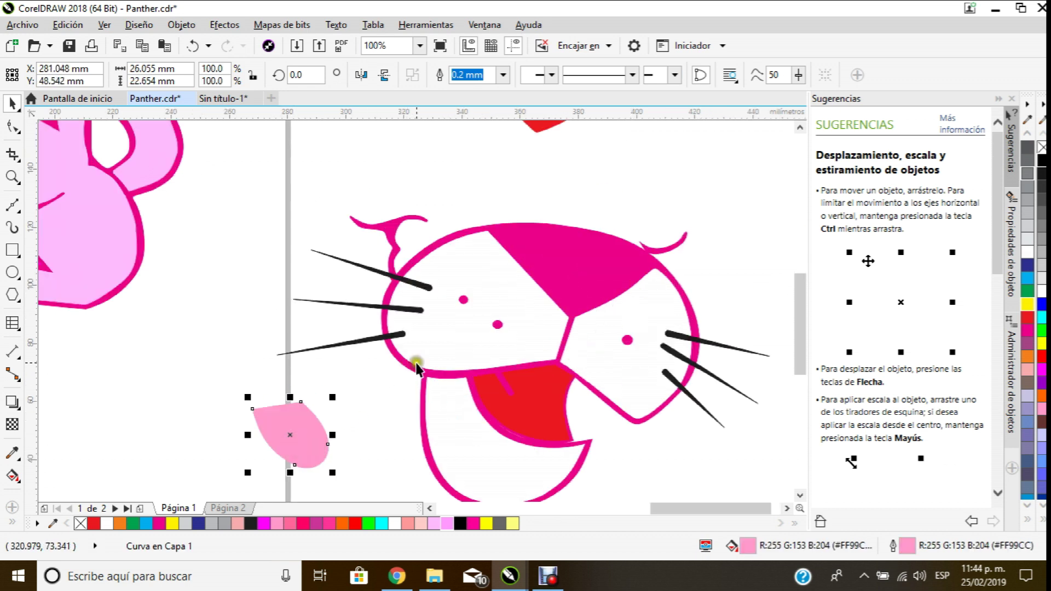
drag(511, 390, 350, 370)
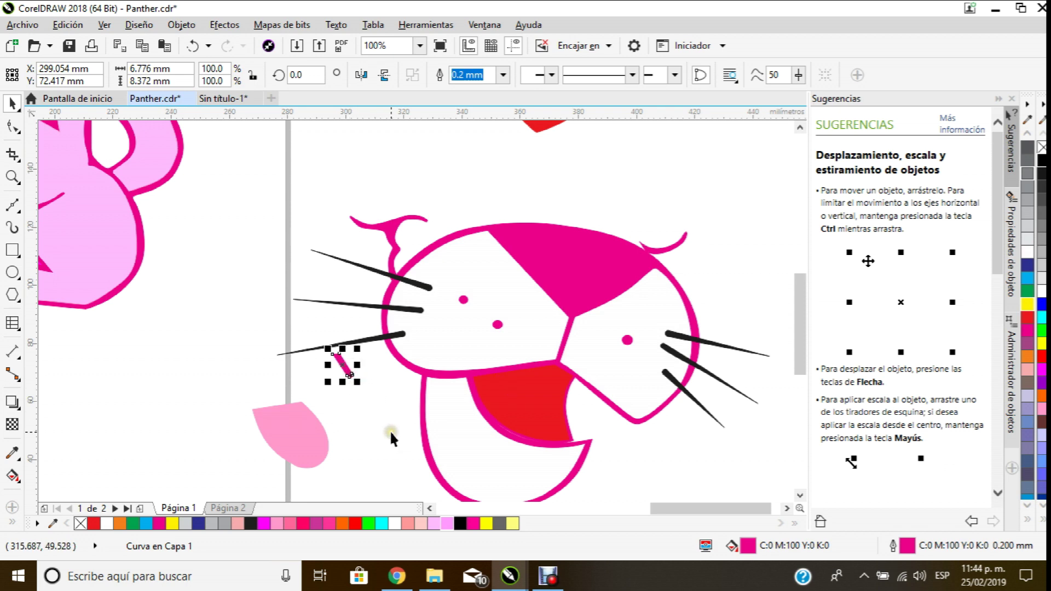
Step: Undo the moves of the tongue crease, tongue, nose and snout group, and clear the selection
key(ctrl+z)
key(ctrl+z)
scroll(443, 274, down, 2)
key(ctrl+z)
key(ctrl+z)
click(431, 258)
Step: Move the magenta nose-bridge shape off its contour shape and undo the move
scroll(152, 243, up, 2)
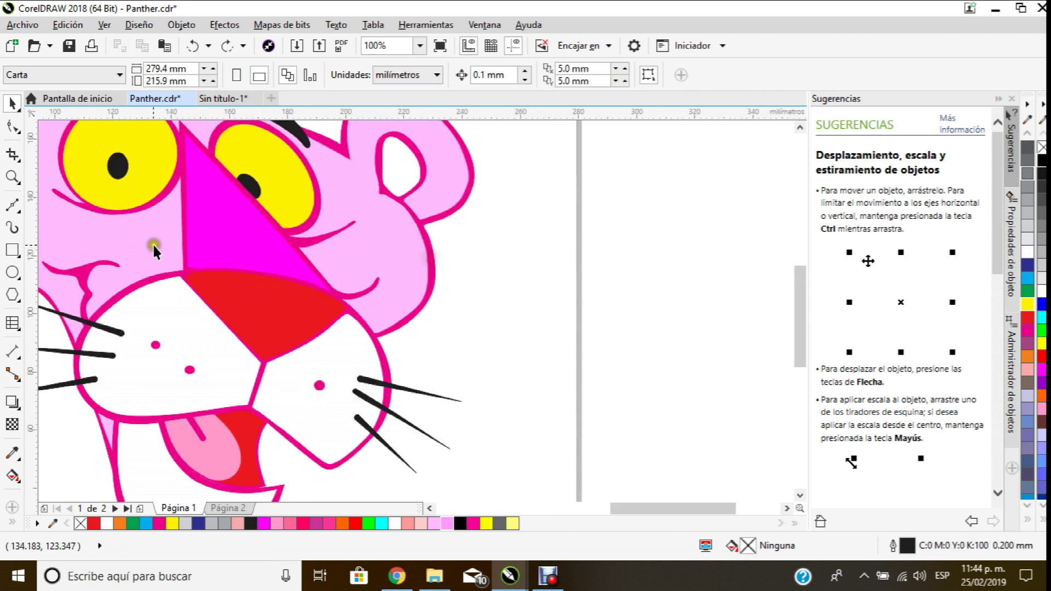
click(240, 222)
drag(241, 222, 343, 210)
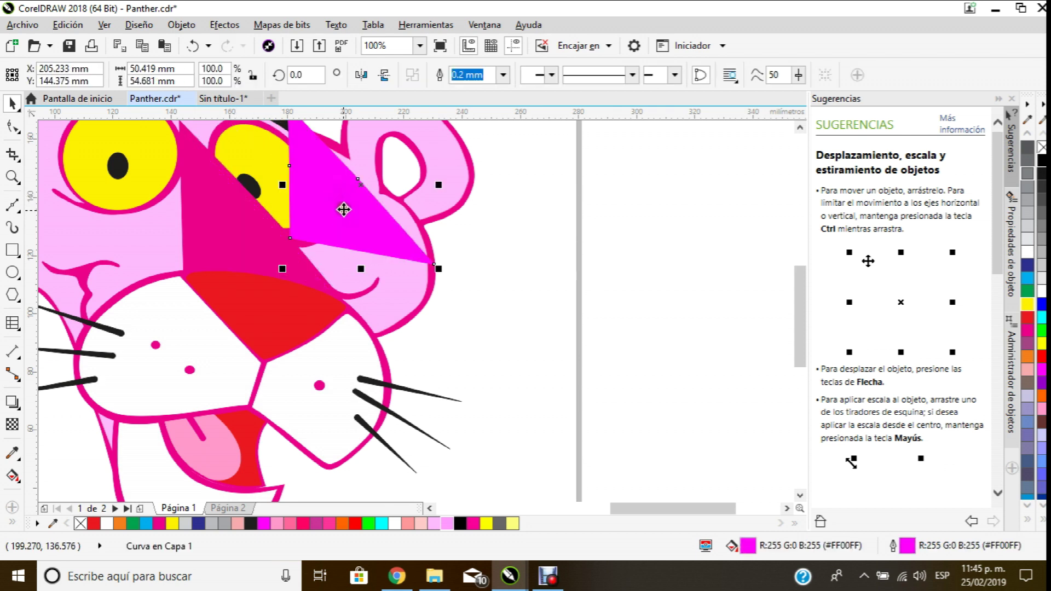
key(ctrl+z)
scroll(310, 277, down, 2)
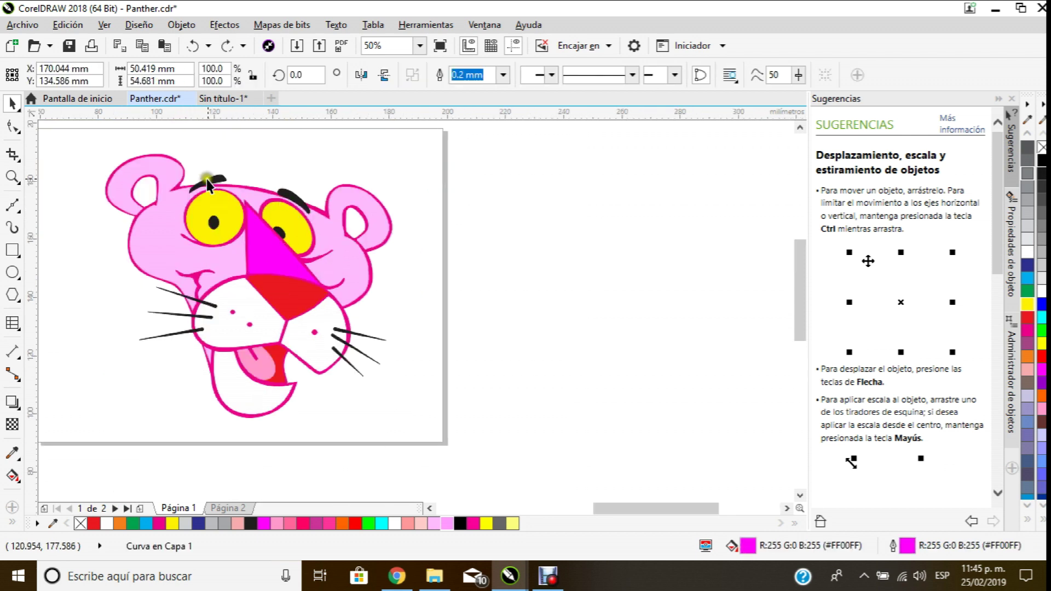
Step: Pull apart the pupil, yellow ellipse and magenta contour ellipse of the larger eye to show its layers
scroll(206, 179, up, 2)
drag(206, 243, 109, 221)
key(ctrl+z)
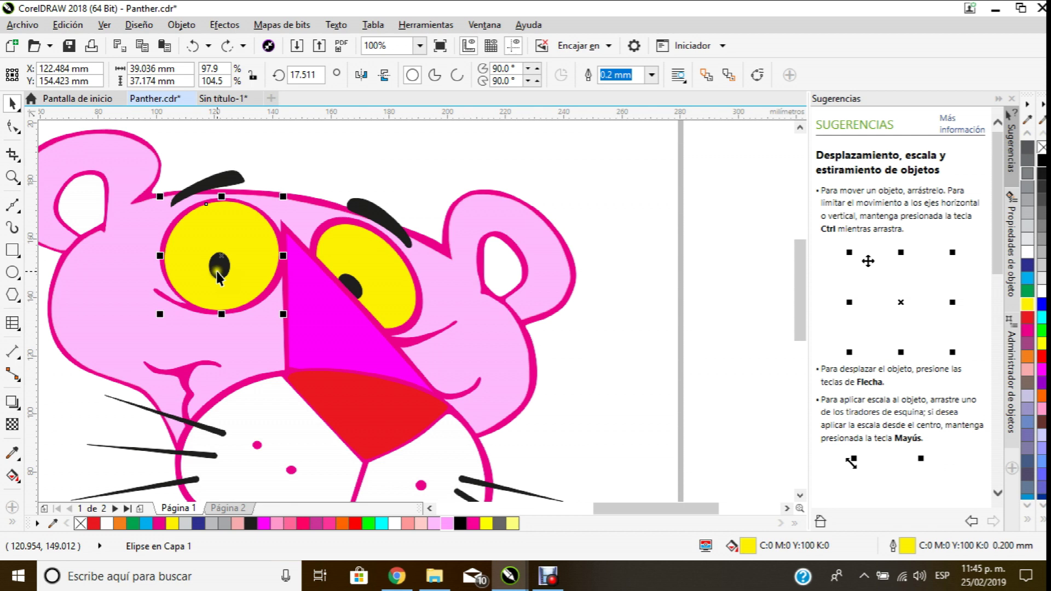
drag(217, 269, 84, 264)
click(220, 236)
drag(220, 236, 106, 395)
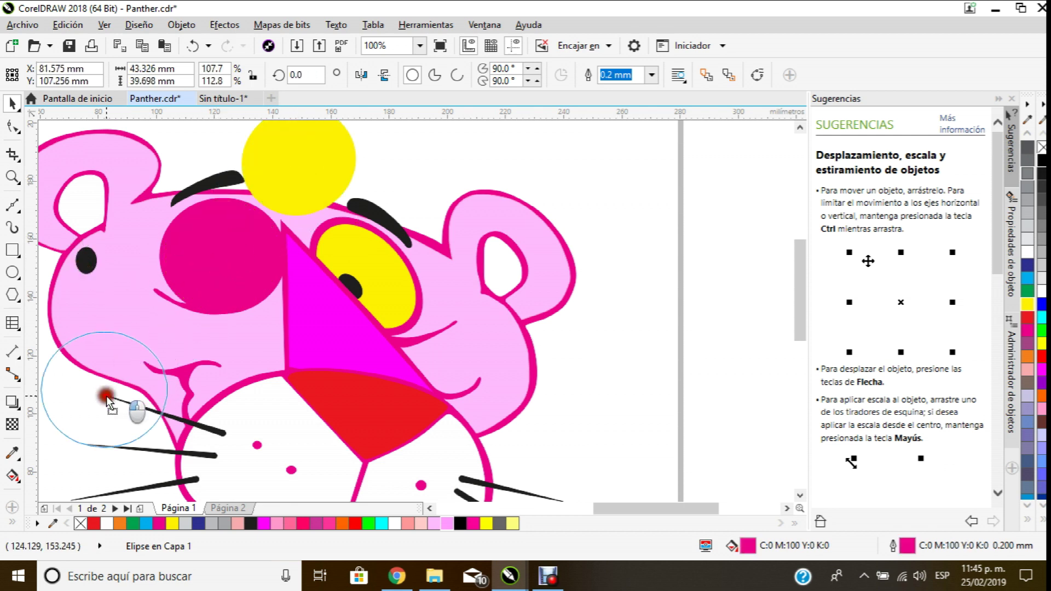
Step: Undo the moves of the larger eye's ellipses and pupil
key(ctrl+z)
key(ctrl+z)
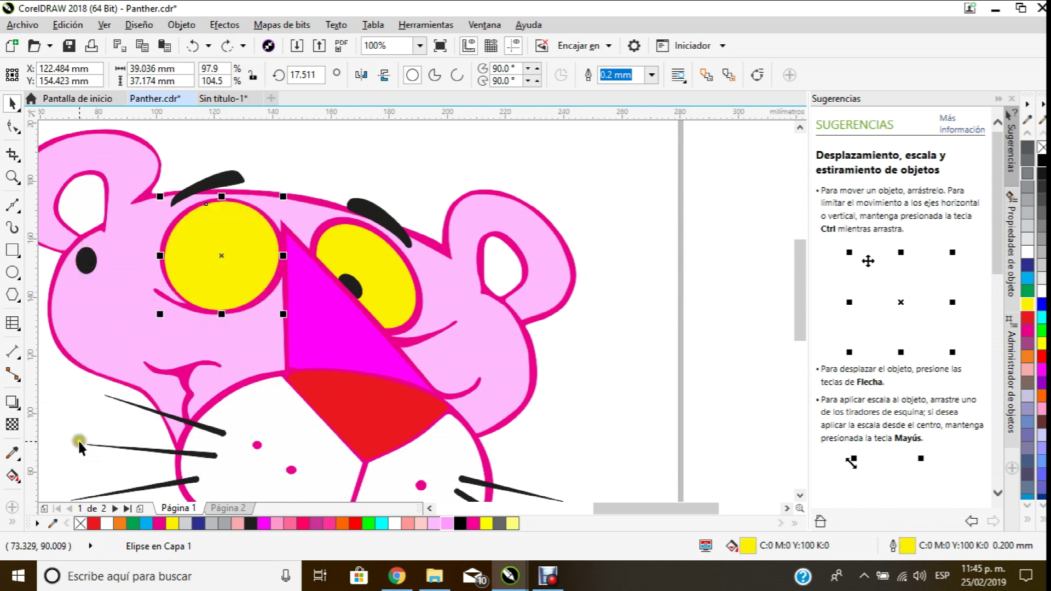
key(ctrl+z)
Step: Delete the reference bitmap lying beside the page, keeping only the vector Panther
click(360, 300)
scroll(558, 264, down, 1)
scroll(557, 264, down, 1)
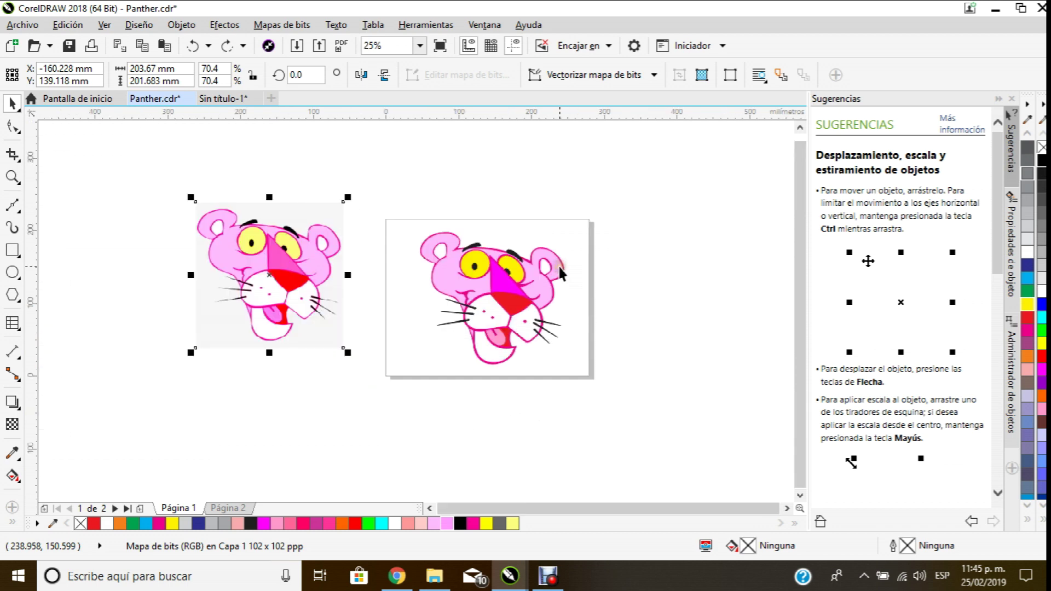
scroll(440, 280, up, 1)
click(167, 269)
key(Delete)
scroll(236, 273, down, 1)
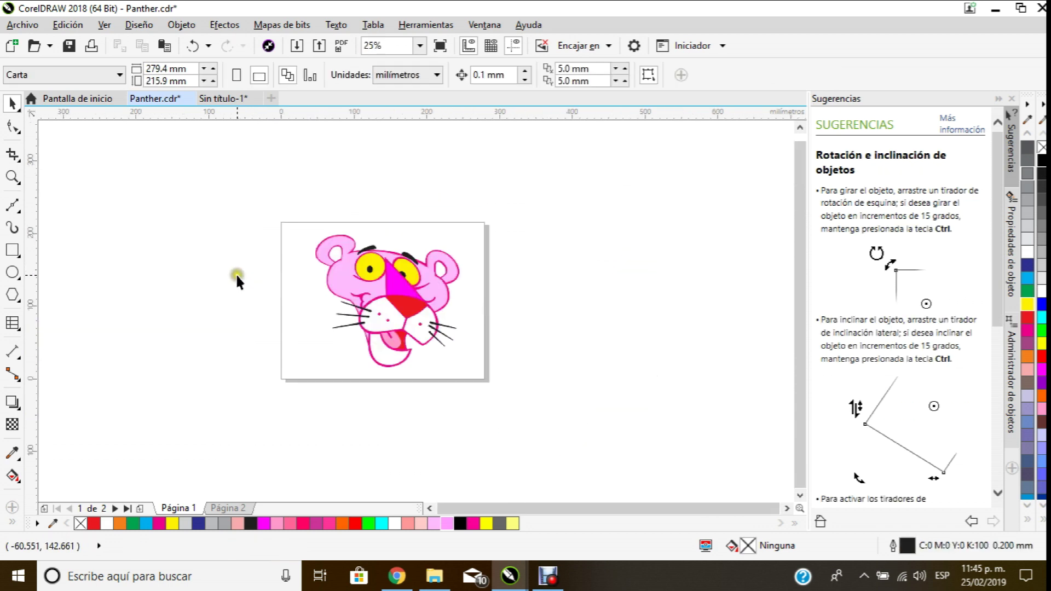
scroll(271, 288, up, 1)
Step: Examine the file formats offered for exporting the Panther drawing, and leave without exporting
click(23, 26)
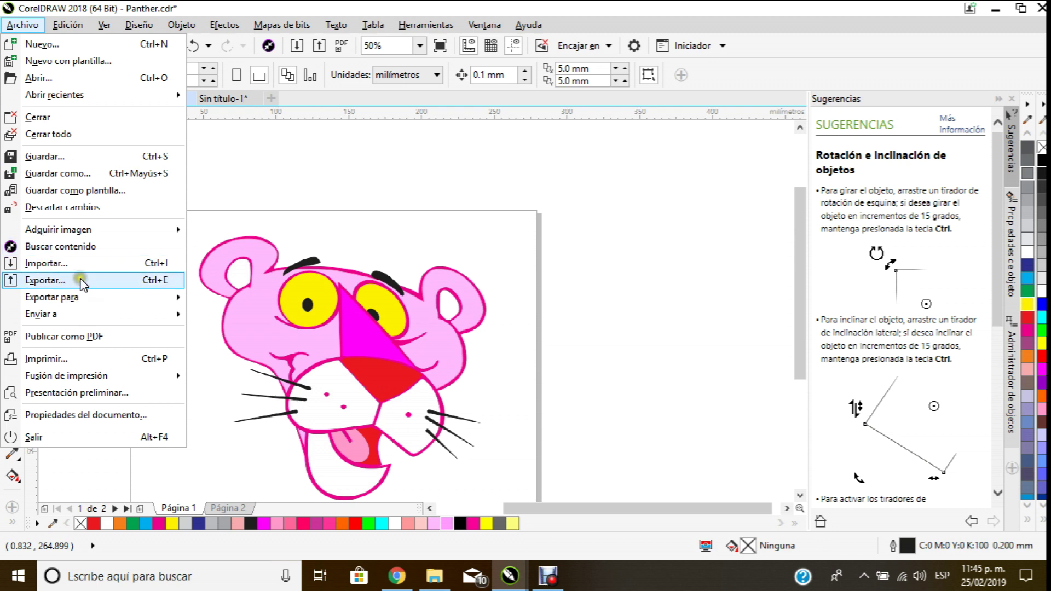
click(54, 263)
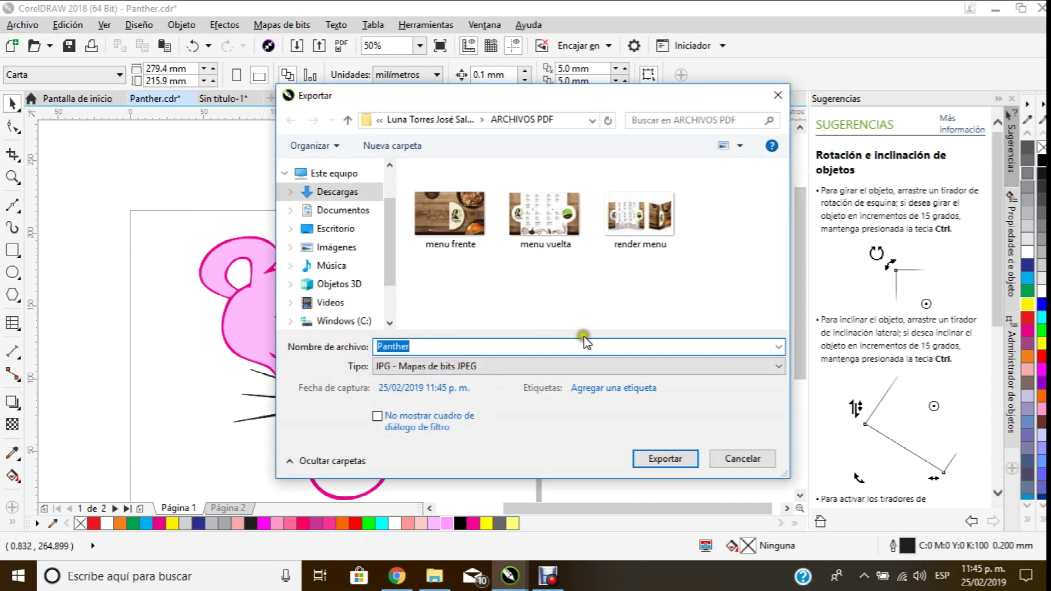
click(779, 365)
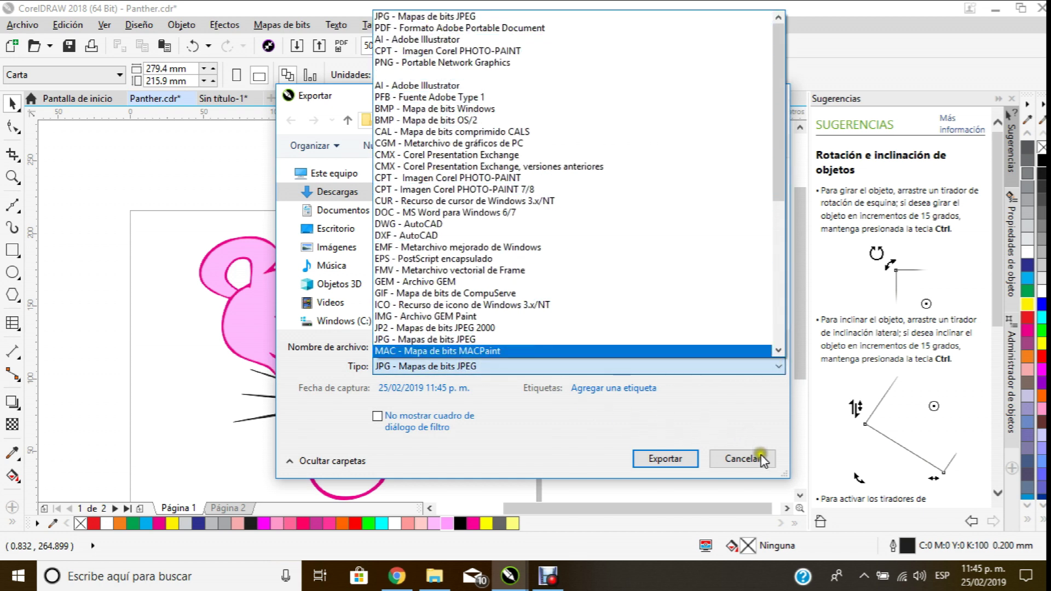
click(742, 457)
click(741, 458)
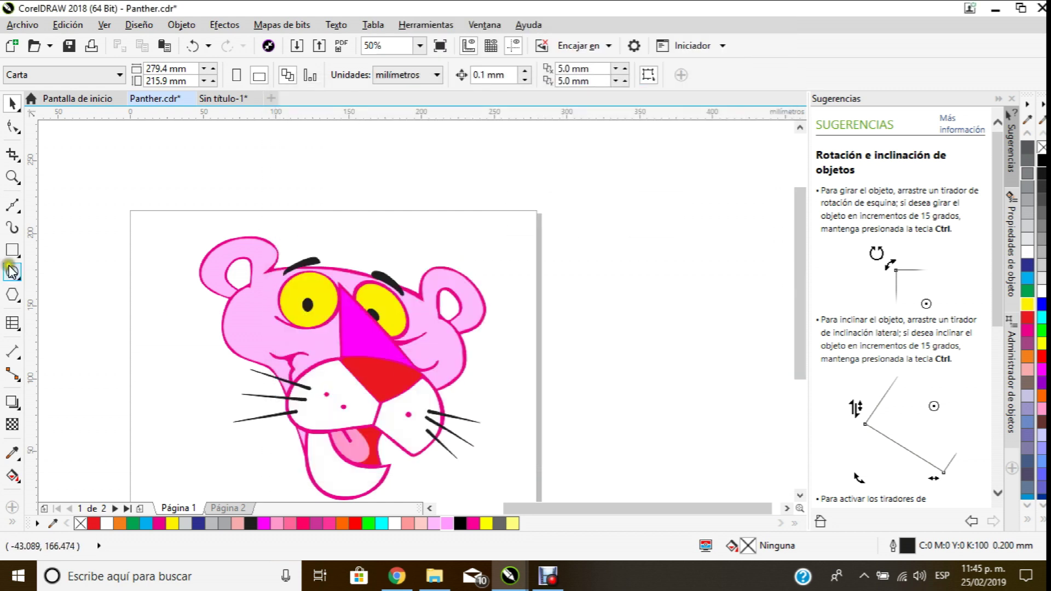
Step: Look at the Publish to PDF options for the Panther drawing, and leave without saving
click(35, 26)
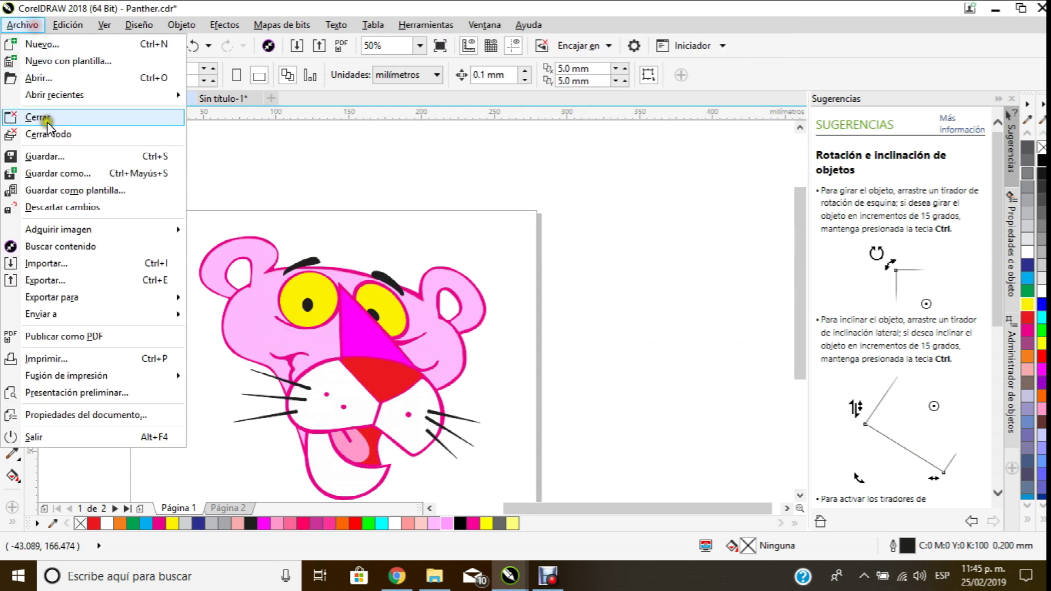
click(82, 336)
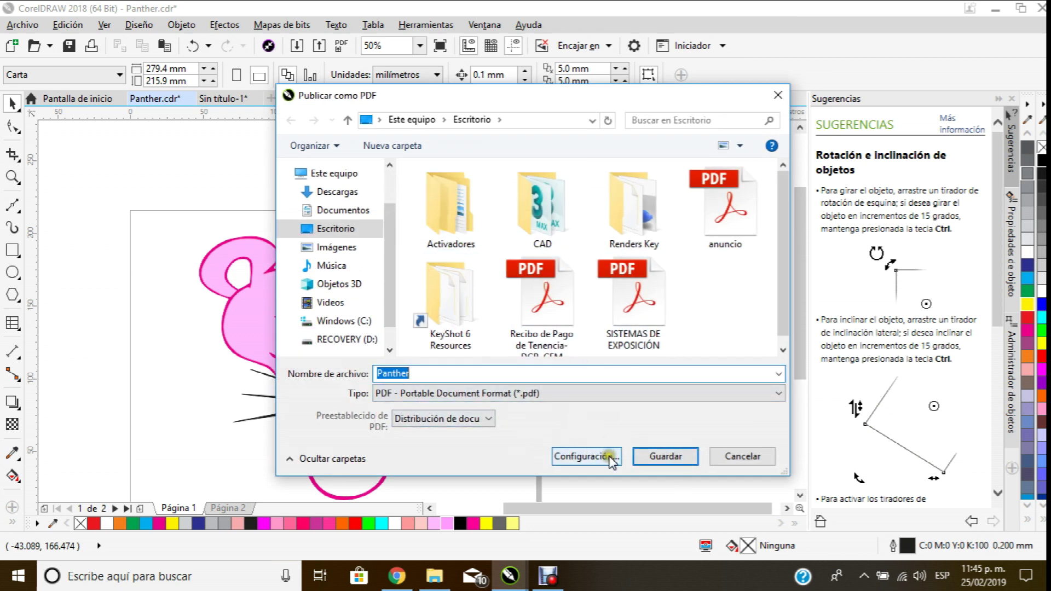
click(743, 456)
scroll(492, 191, down, 1)
scroll(510, 173, up, 1)
scroll(379, 199, down, 1)
scroll(342, 257, up, 1)
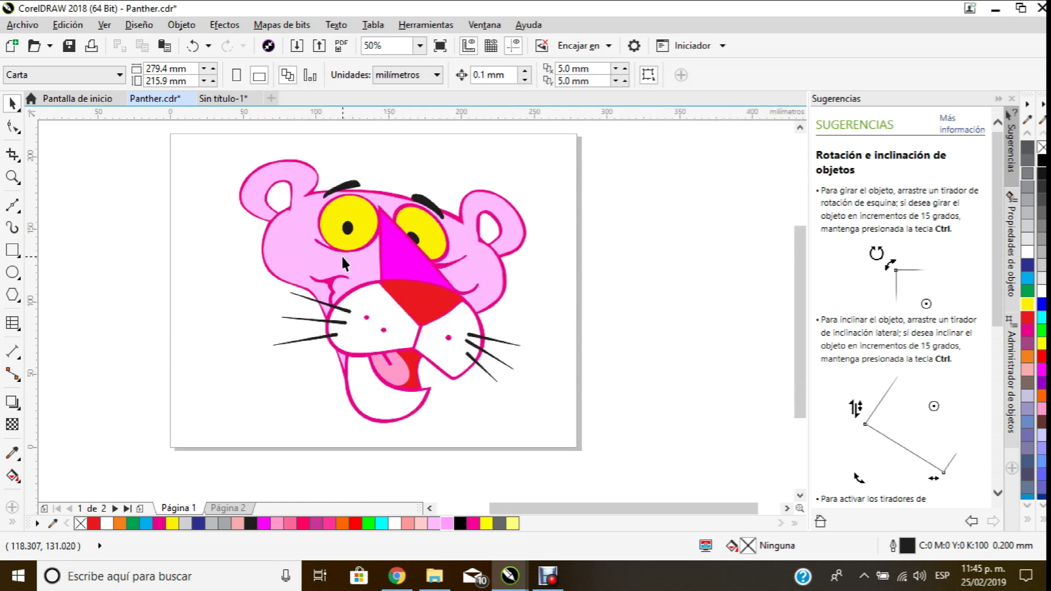